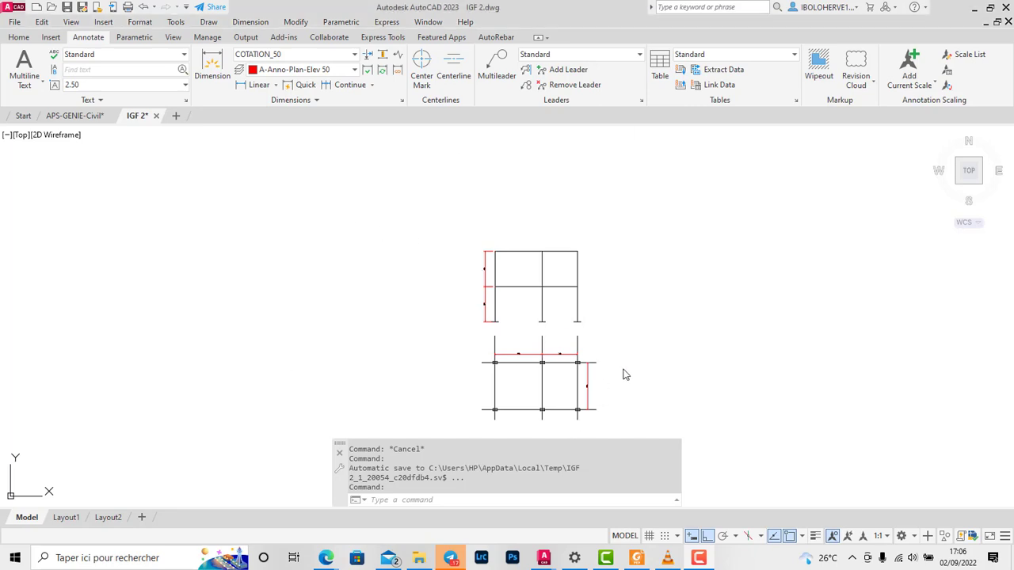
Step: Examine the frame's elevation and plan views and read their storey-height and bay-spacing dimensions
scroll(530, 420, up, 2)
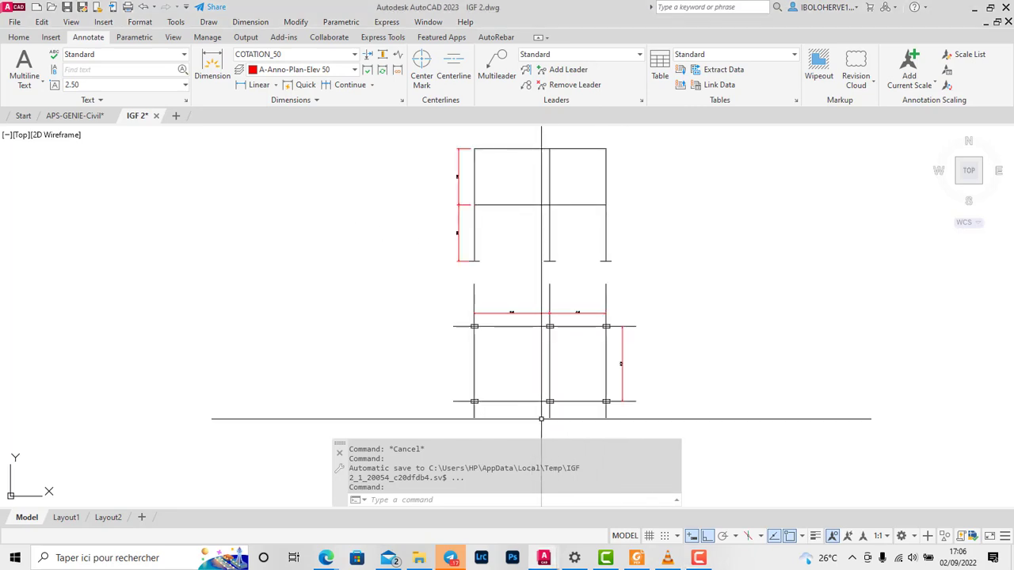
scroll(562, 299, up, 4)
scroll(588, 346, down, 6)
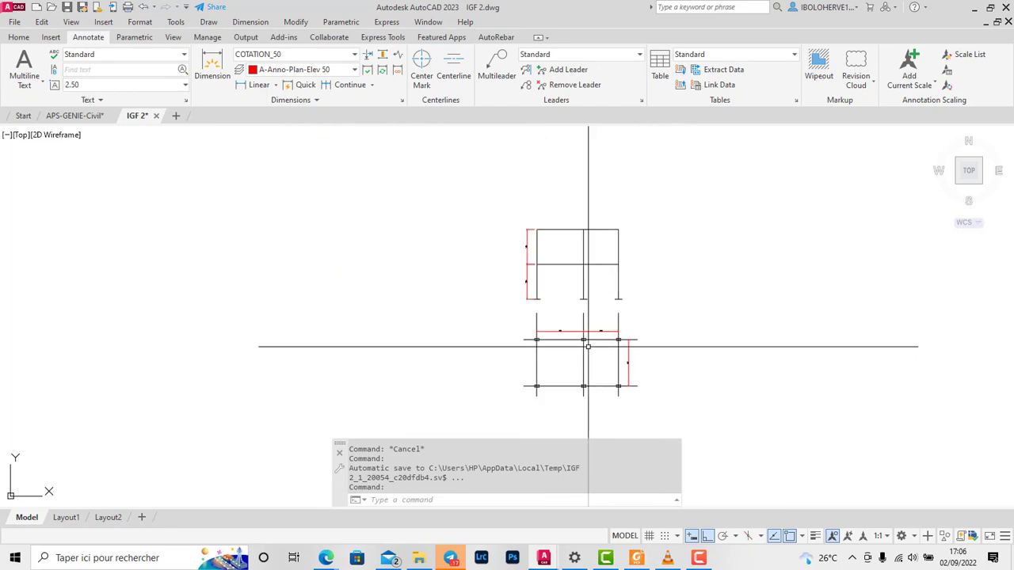
scroll(588, 347, up, 4)
scroll(523, 342, down, 2)
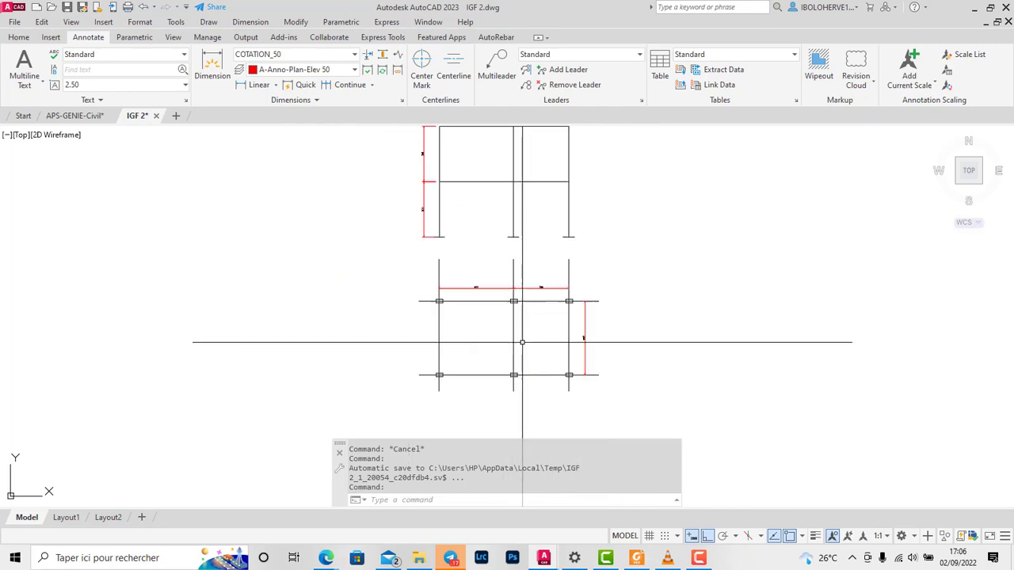
scroll(530, 325, up, 3)
scroll(586, 333, down, 1)
scroll(628, 331, up, 2)
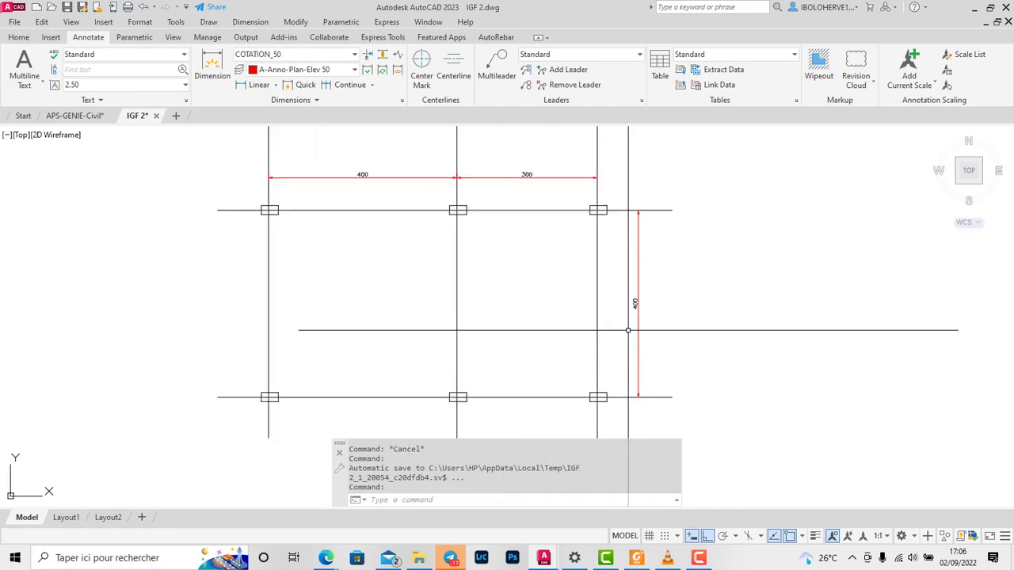
scroll(629, 330, down, 3)
scroll(498, 198, up, 3)
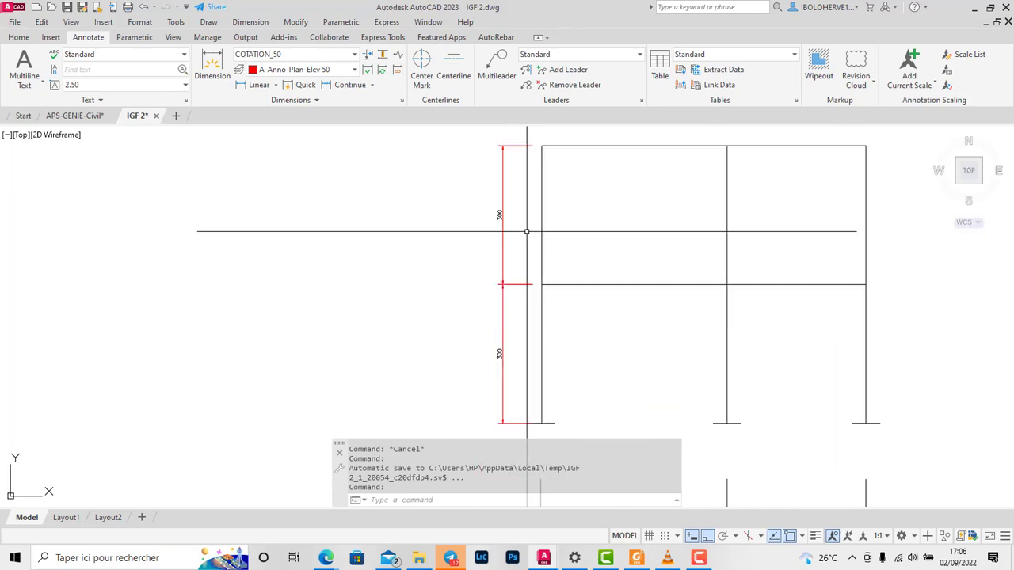
scroll(517, 277, down, 4)
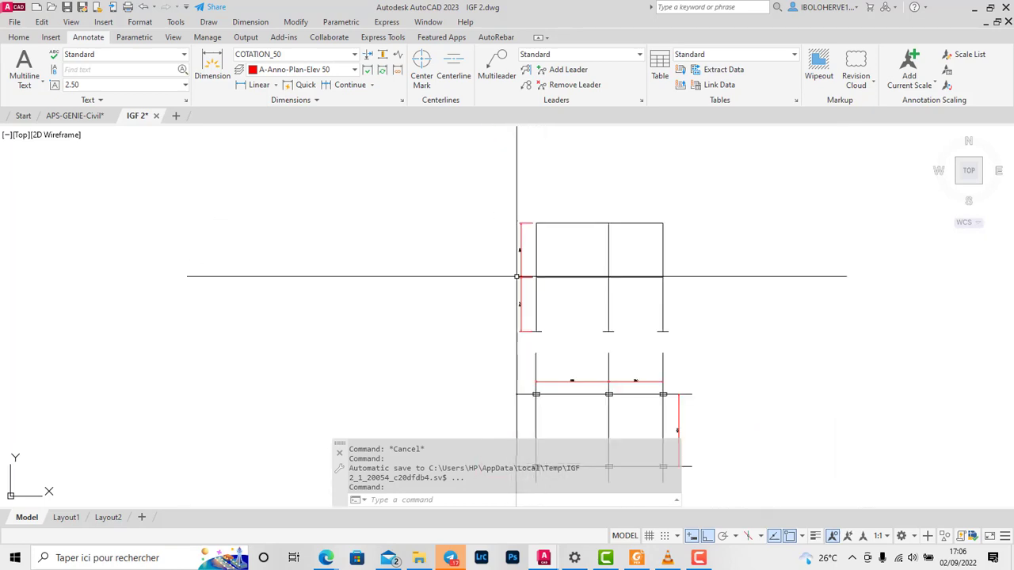
scroll(543, 230, down, 4)
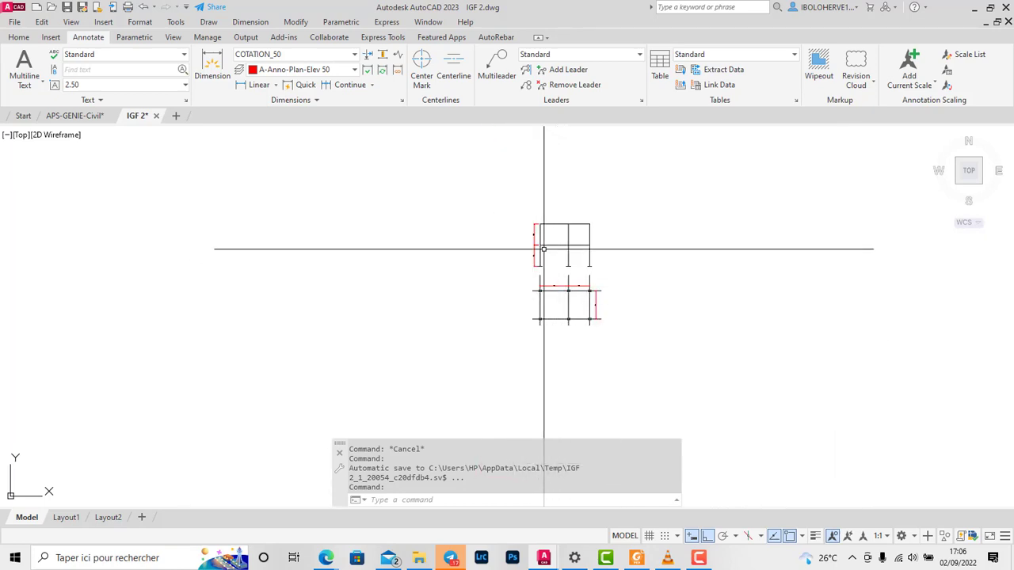
scroll(563, 274, up, 8)
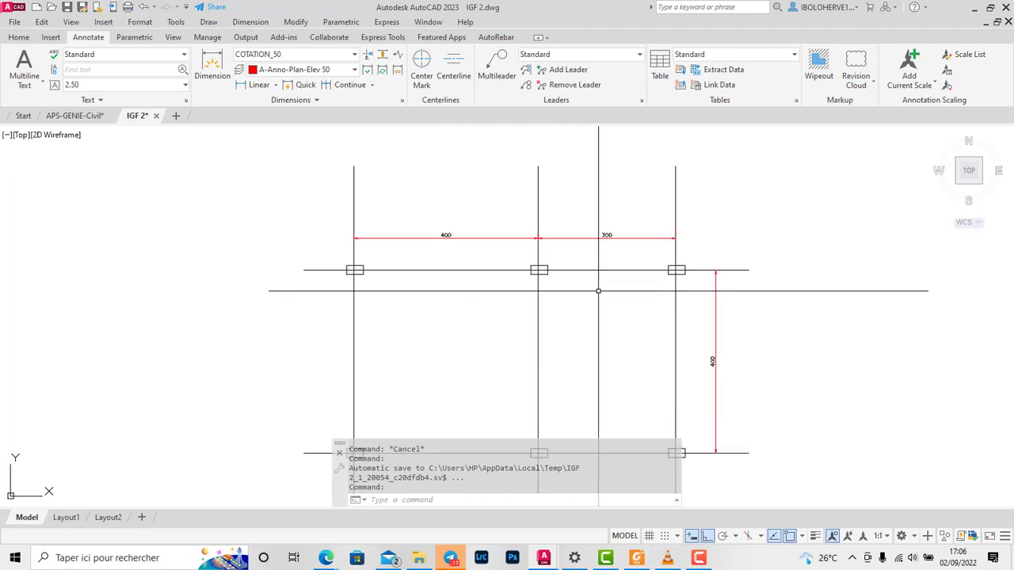
scroll(598, 291, down, 3)
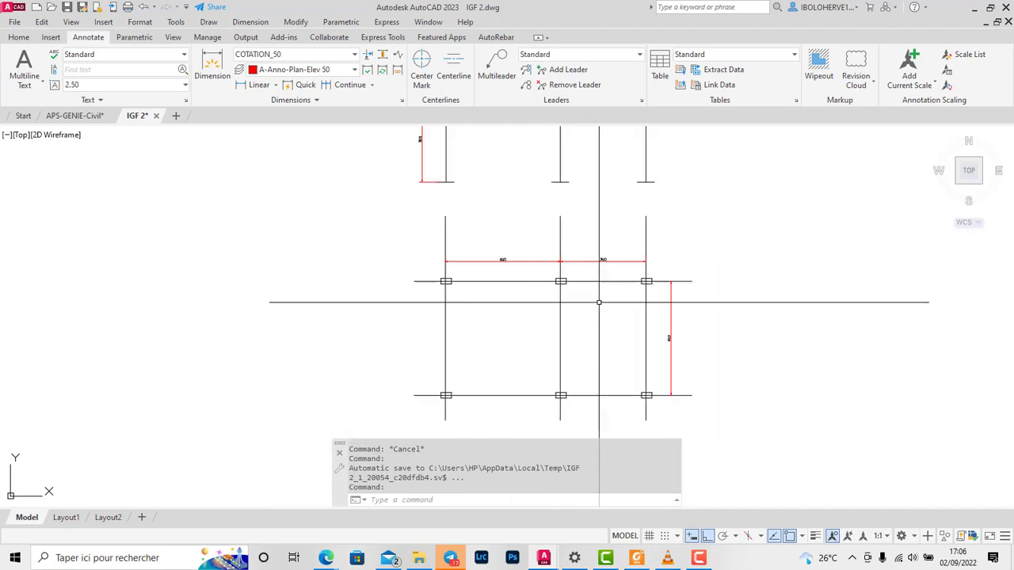
Step: Launch Robot Structural Analysis Professional 2023, decline opening the temporary recovery file, and create a new building project
click(975, 8)
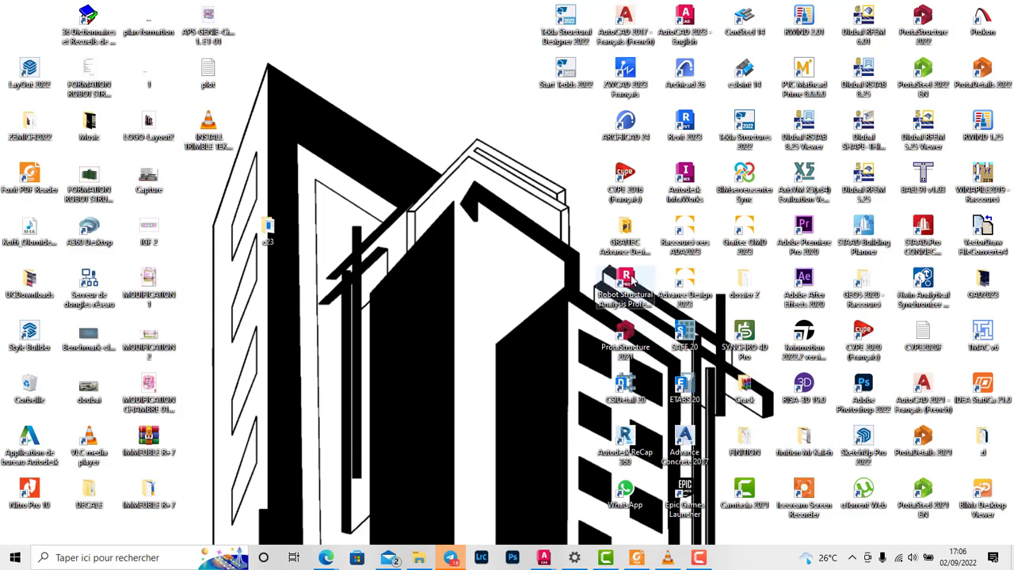
right_click(496, 255)
click(536, 295)
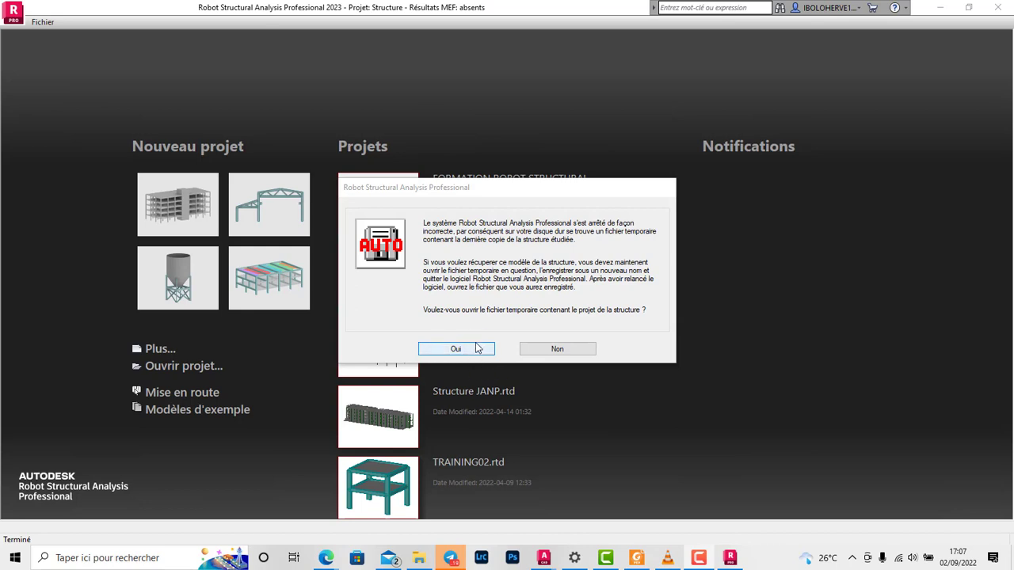
click(557, 349)
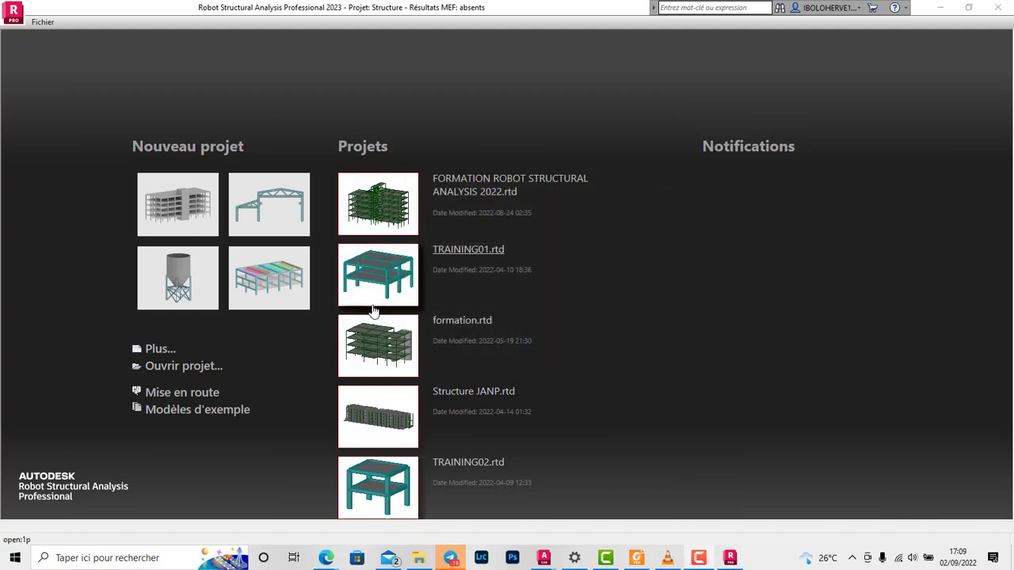
click(179, 200)
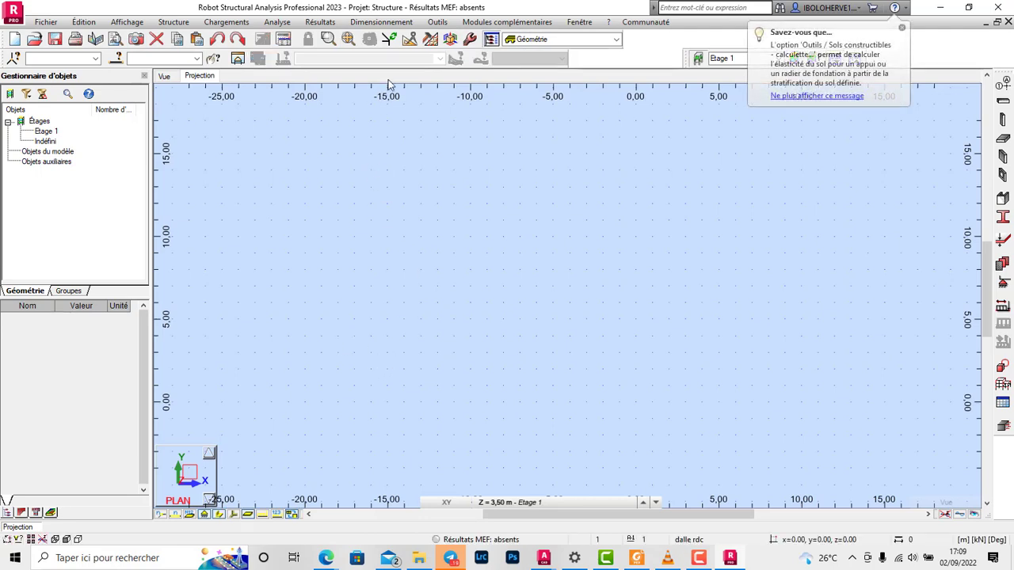
click(438, 21)
click(513, 219)
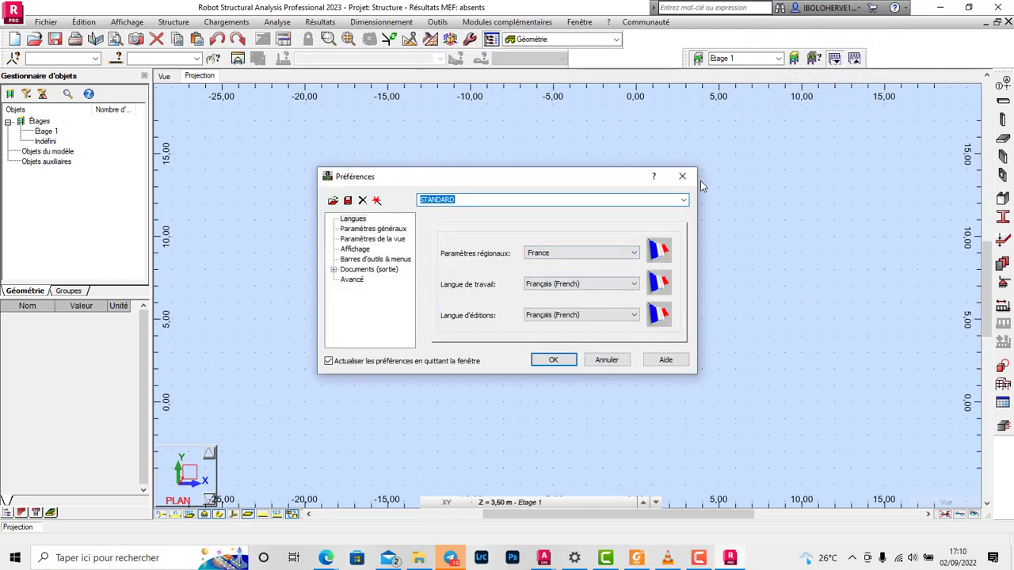
click(553, 360)
Step: Set the materials catalogue to Eurocode in the task preferences (Préférences de la tâche)
click(437, 22)
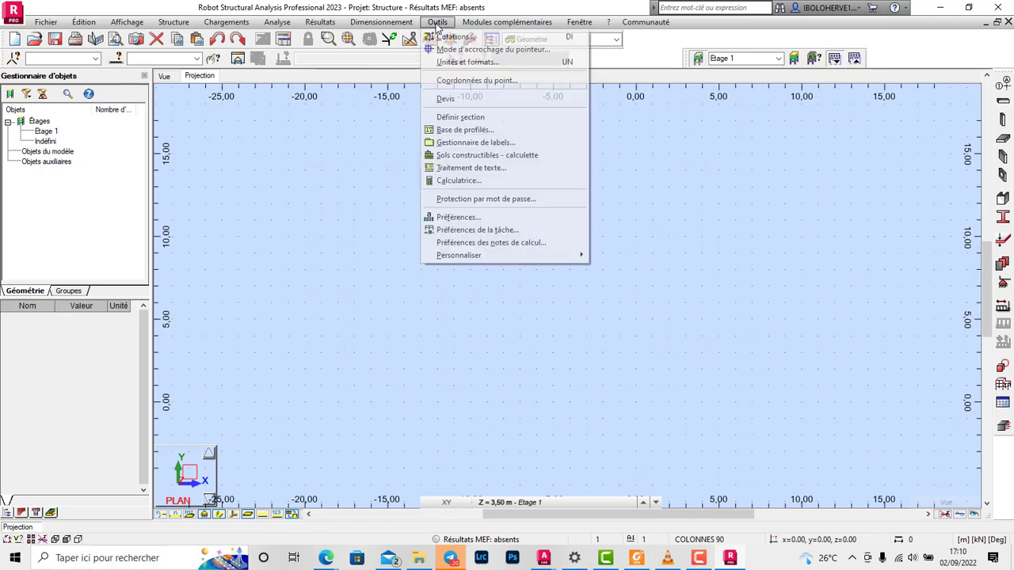
click(520, 229)
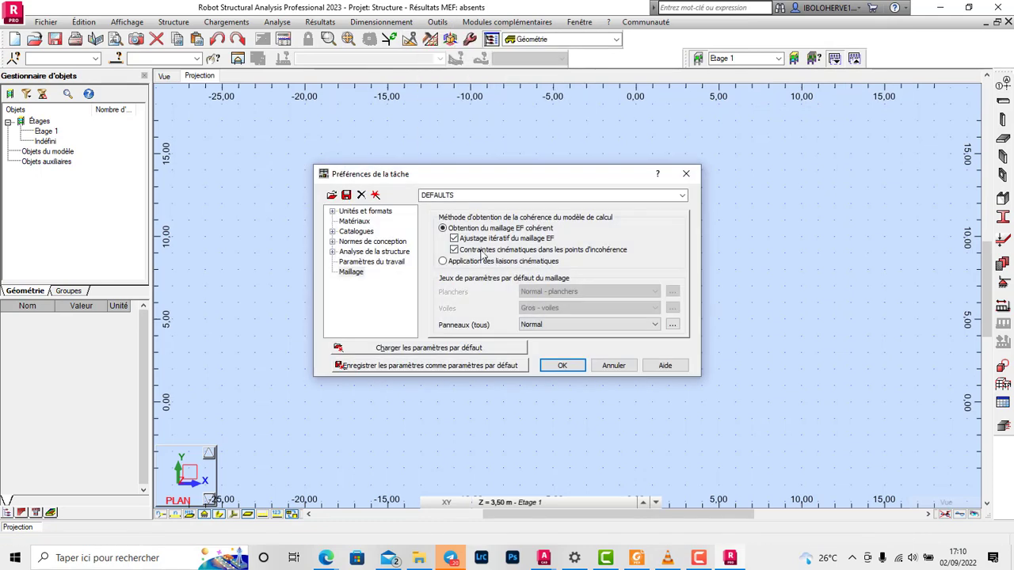
click(364, 222)
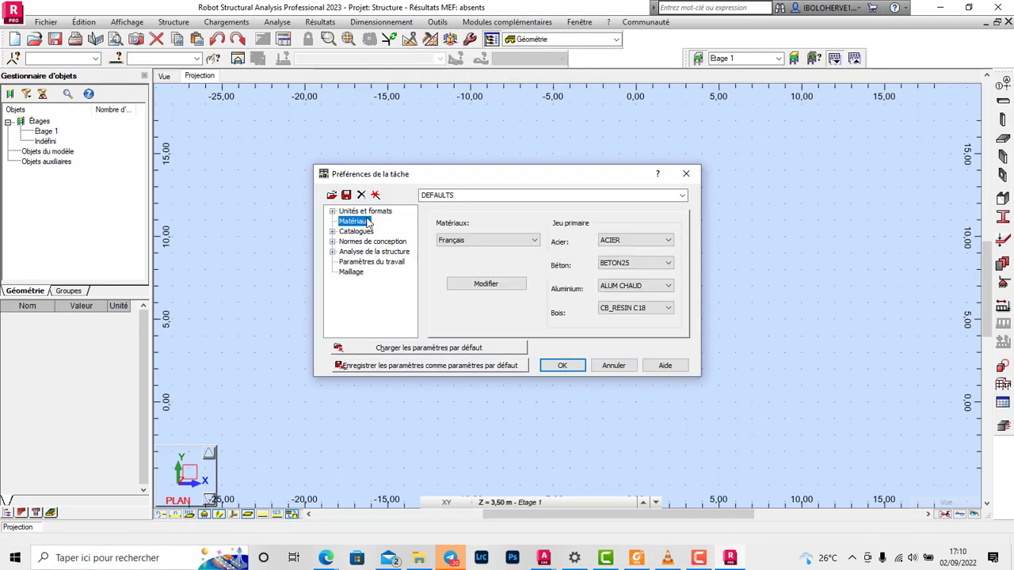
click(534, 240)
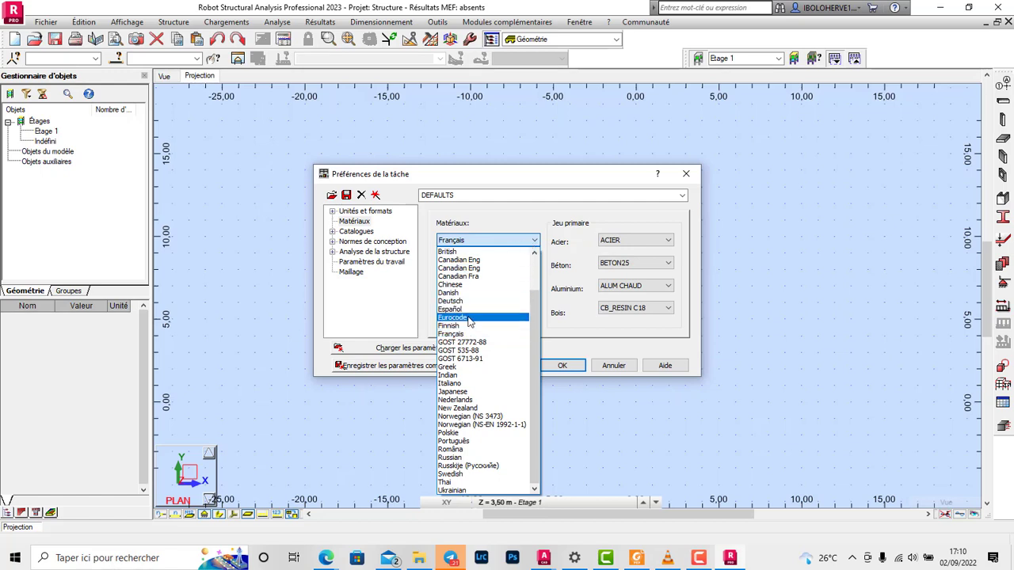
click(463, 318)
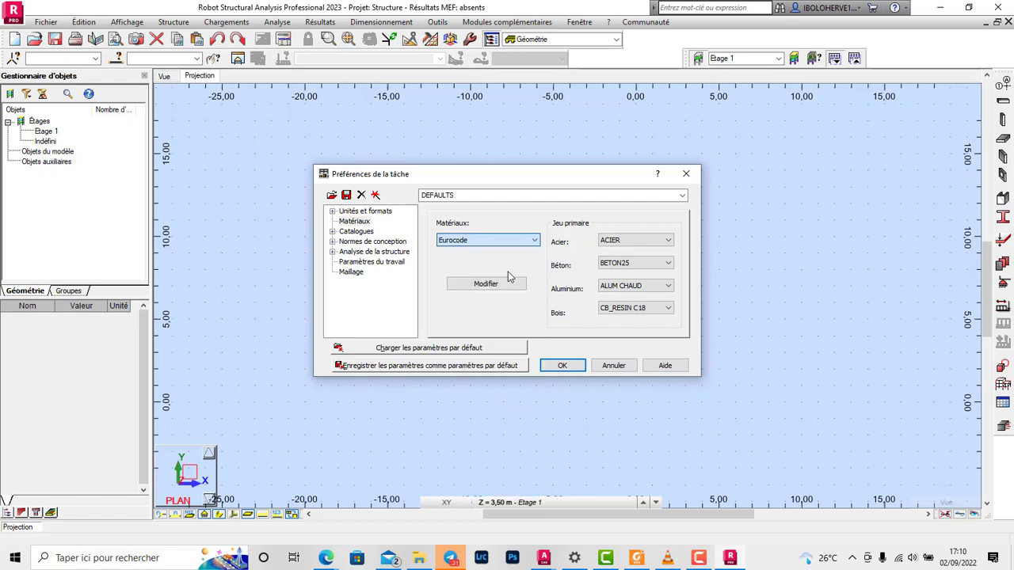
Step: Set the primary concrete (Béton) material to BETON25 in the task preferences
click(665, 263)
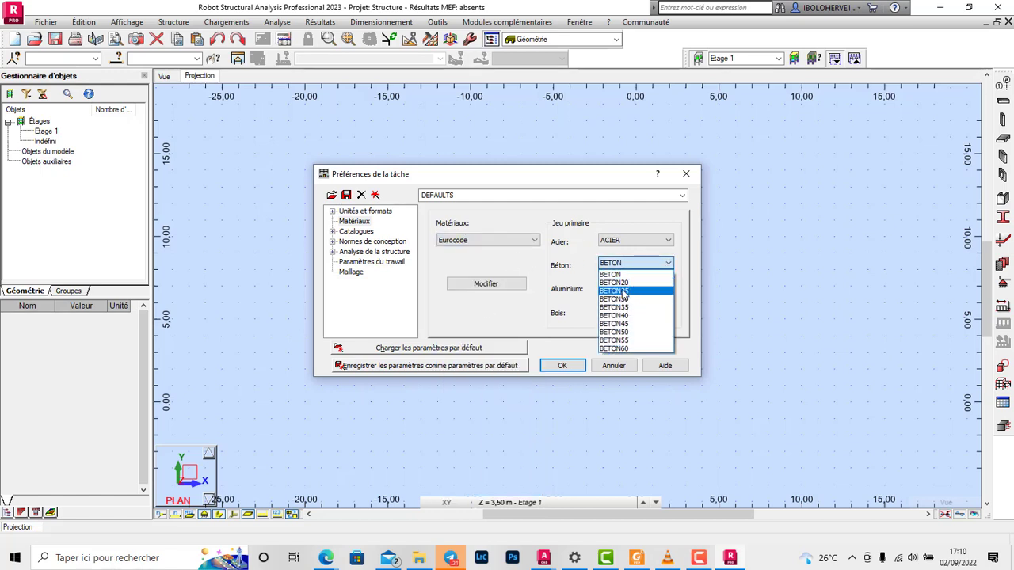
click(477, 286)
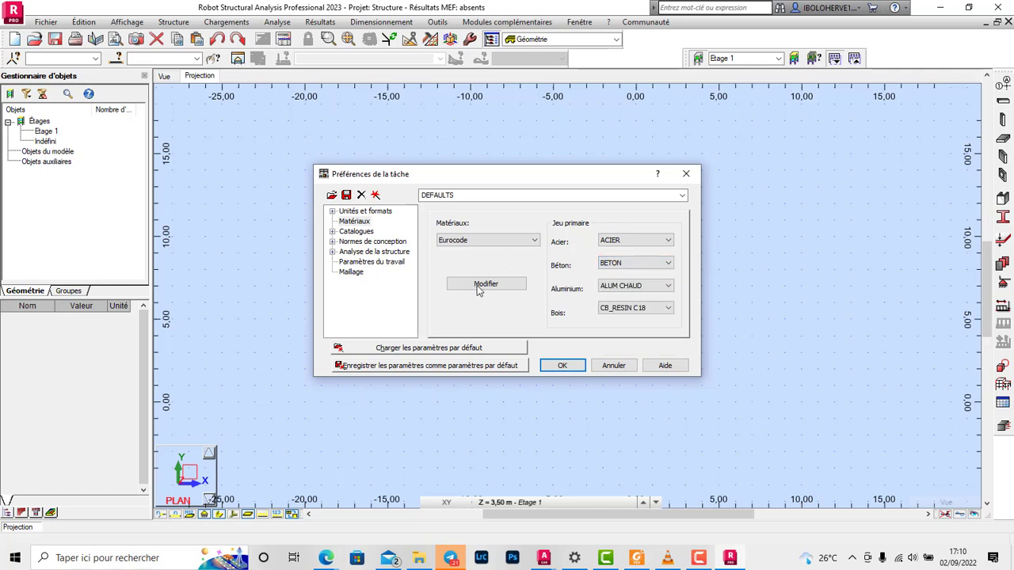
click(471, 369)
click(532, 310)
click(658, 264)
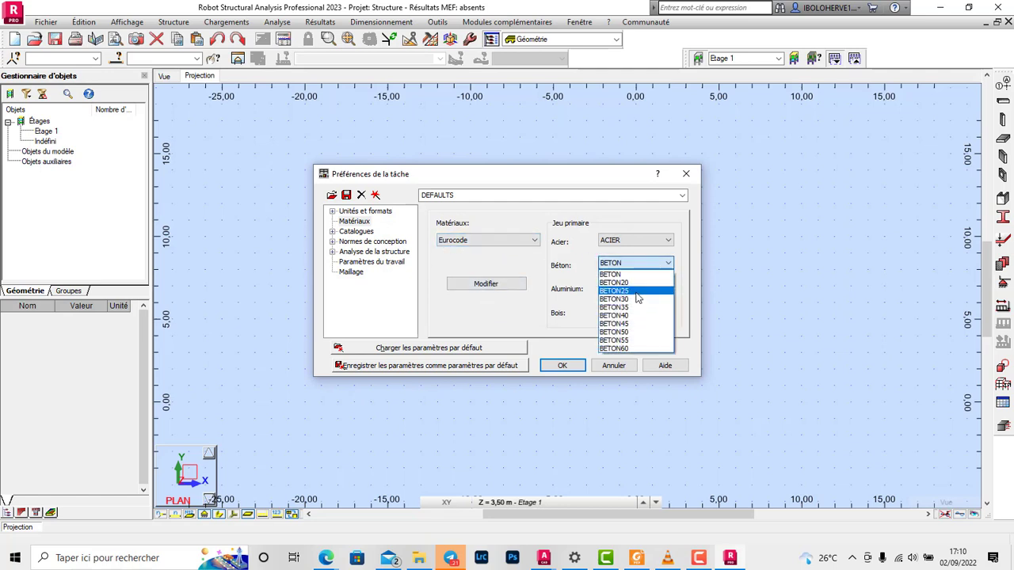
click(635, 293)
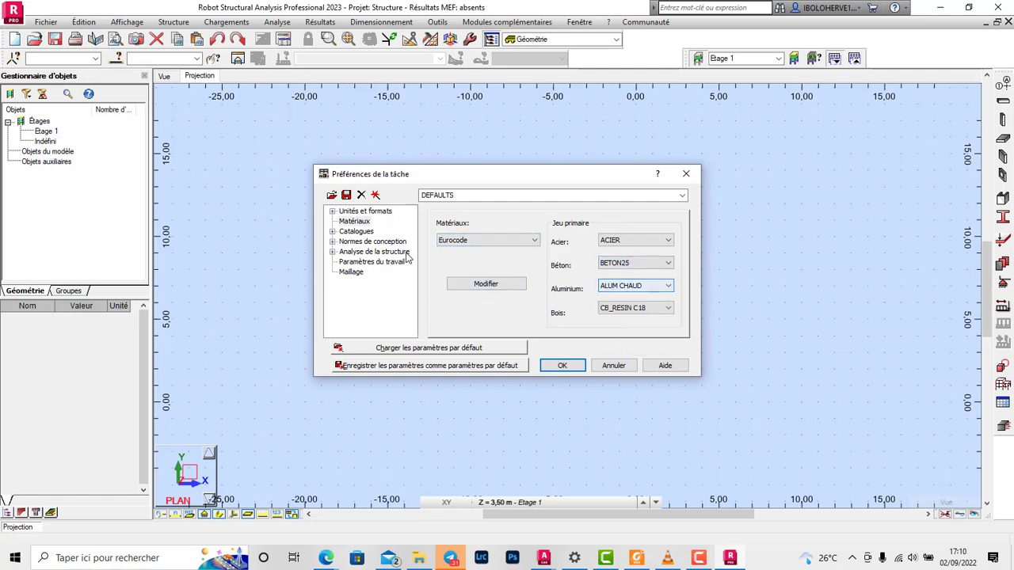
Step: Select BETON25 in the concrete material definition, accept it, and return to the Matériaux settings
click(353, 221)
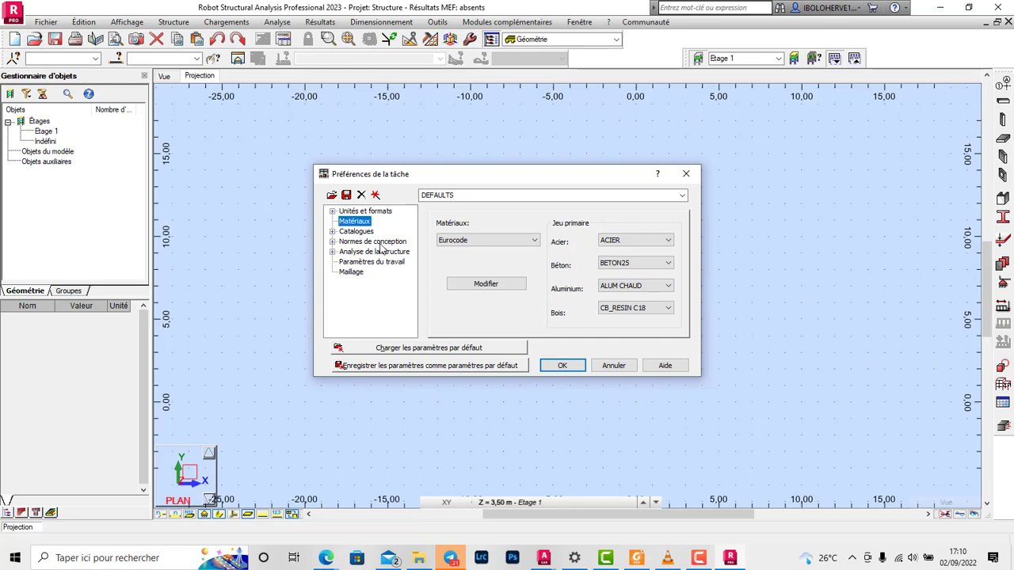
click(487, 283)
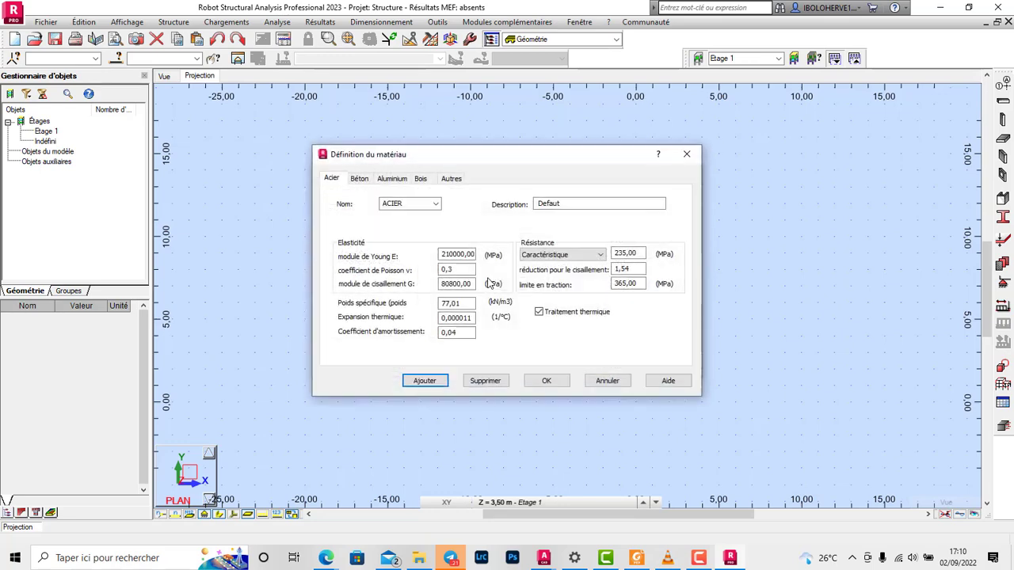
click(361, 179)
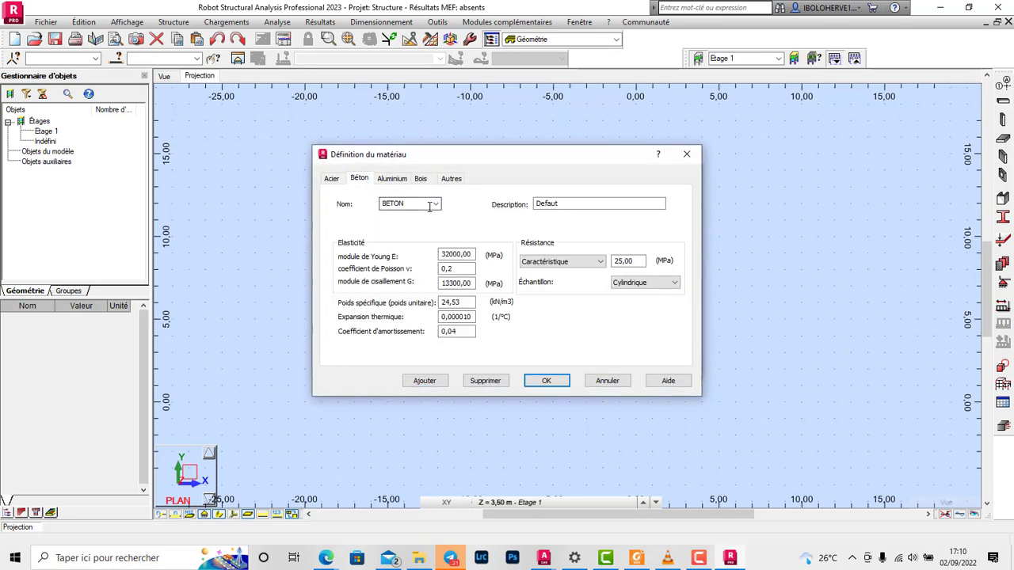
click(435, 204)
click(412, 231)
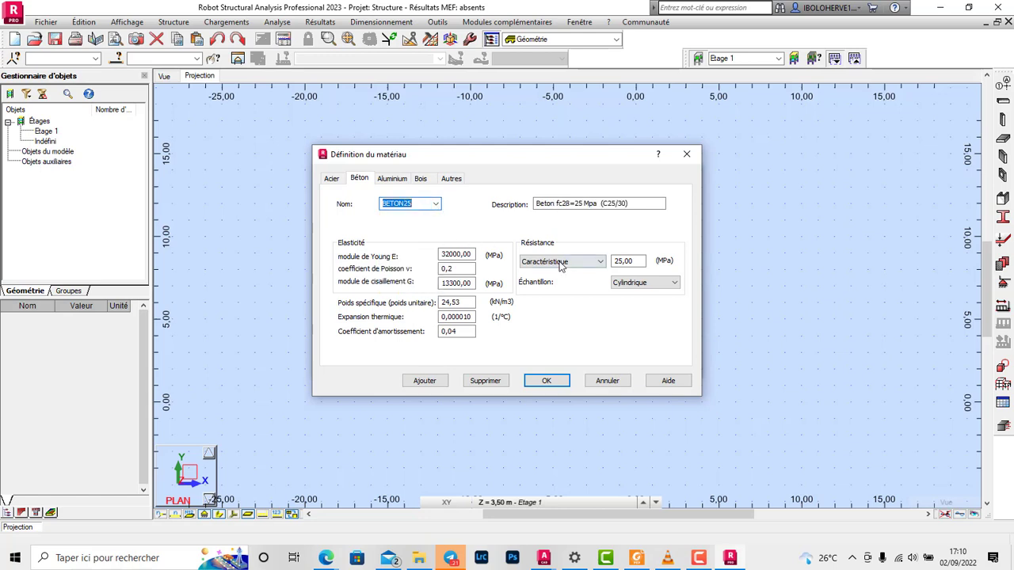
click(543, 379)
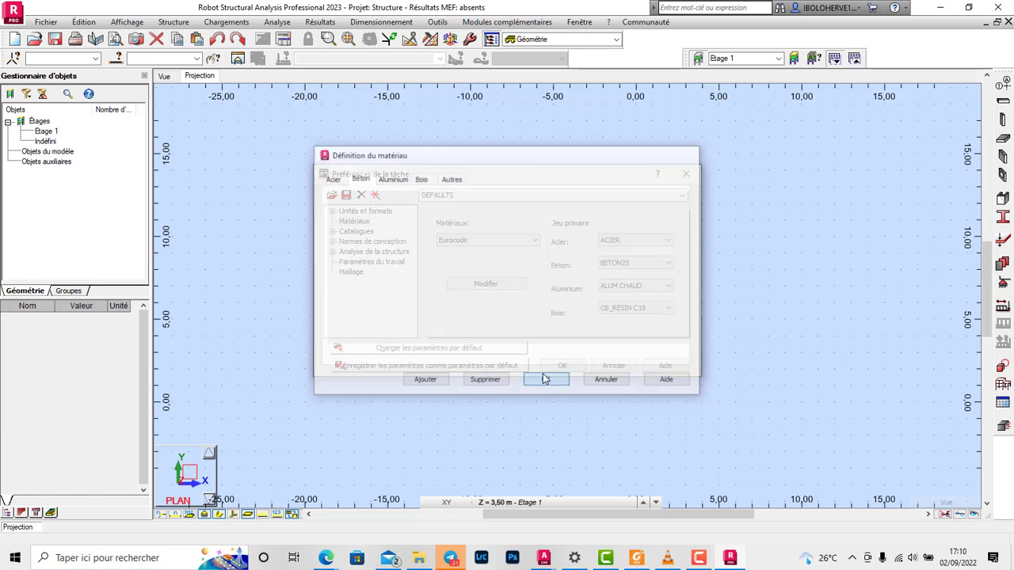
click(349, 222)
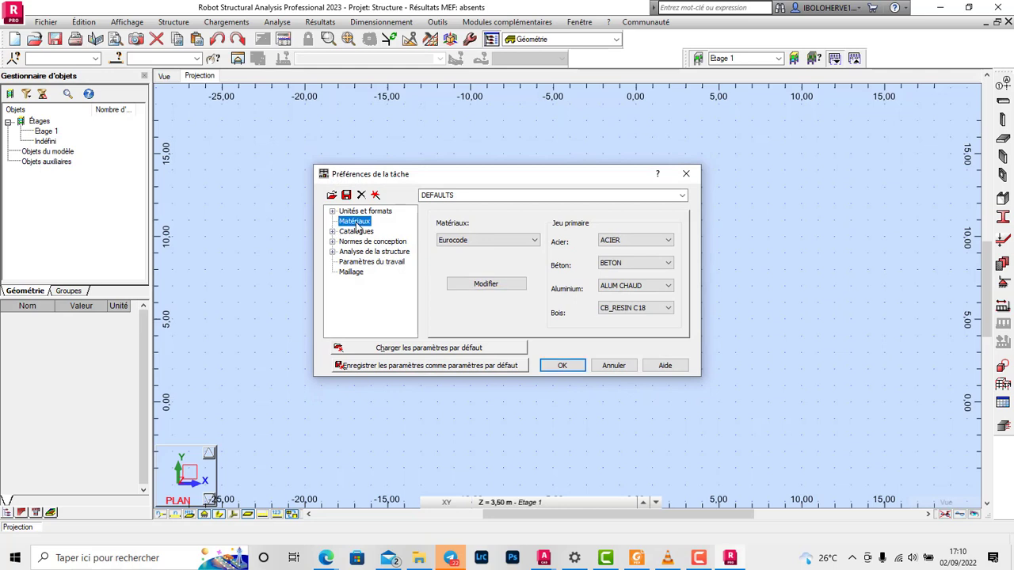
Step: Set the reinforced concrete standard to NF EN 1992-1-1:2004/A1:2014/NA:2007 and the geotechnical standard to EN 1997-1:2004/A1:2013
click(333, 231)
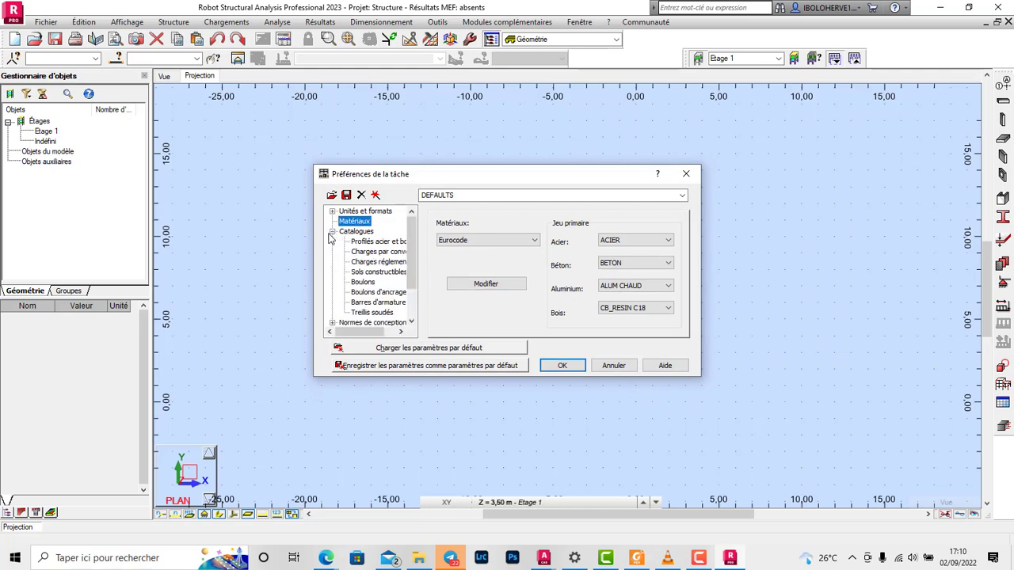
click(333, 231)
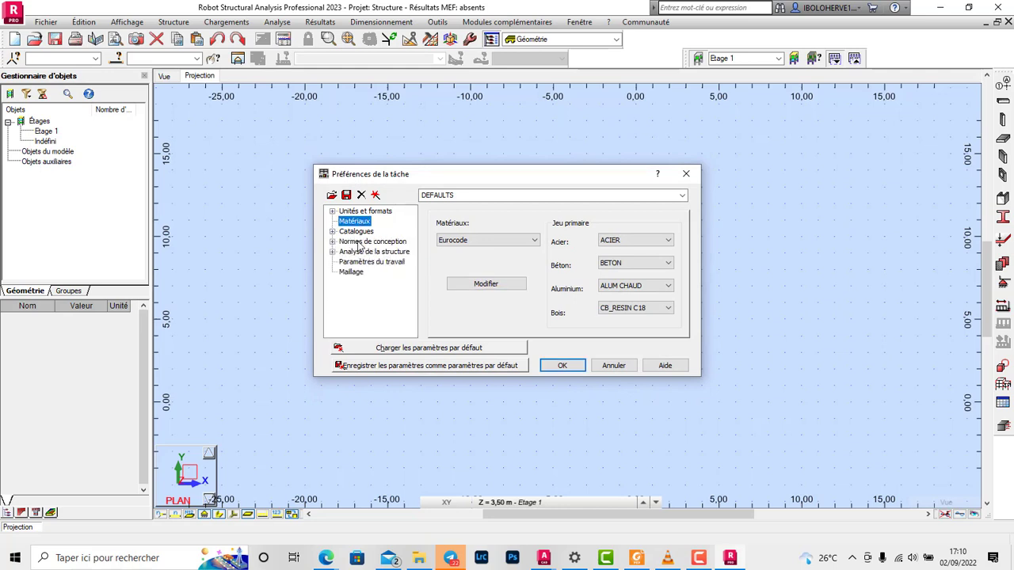
click(355, 242)
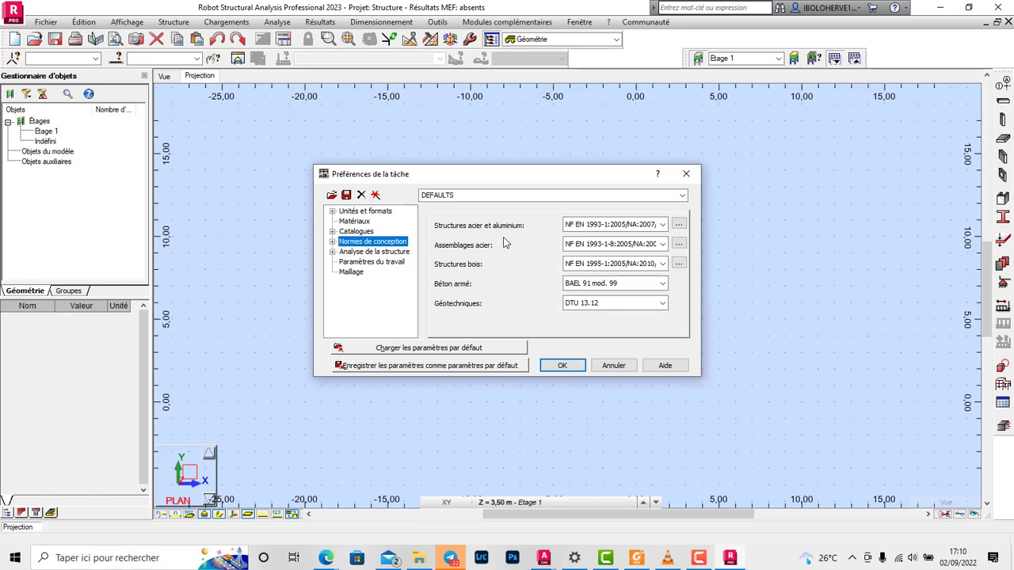
click(650, 285)
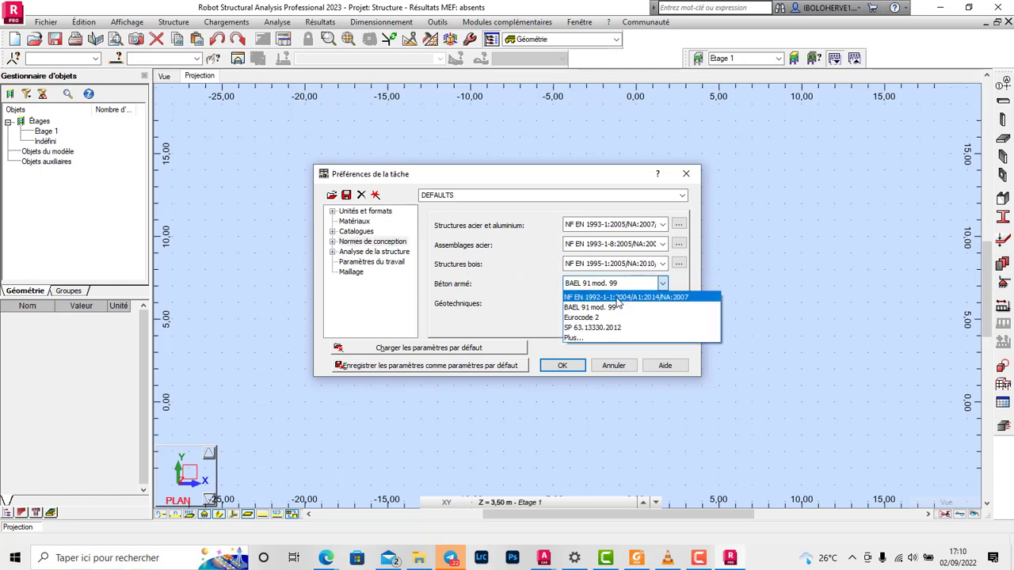
click(622, 297)
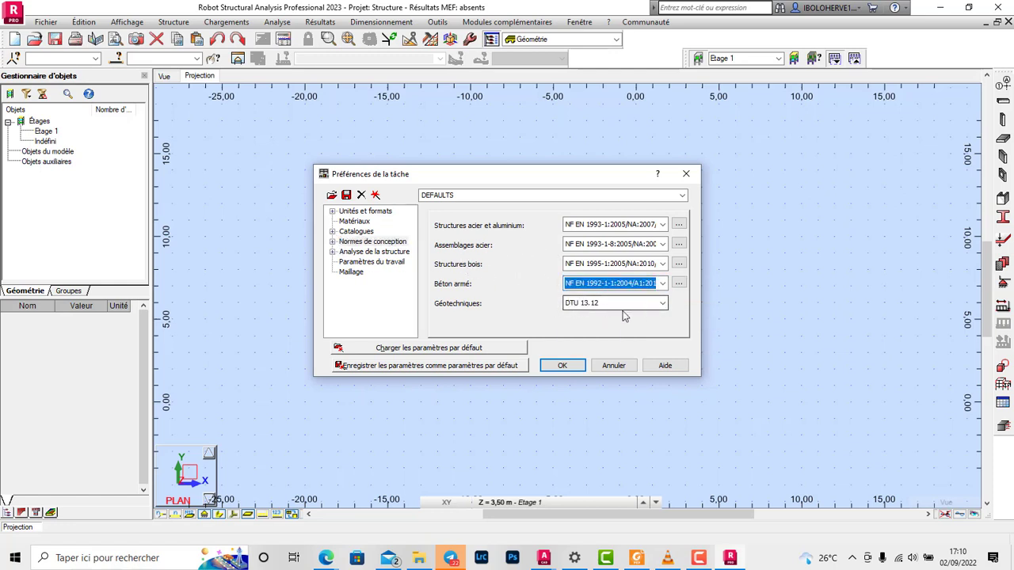
click(659, 304)
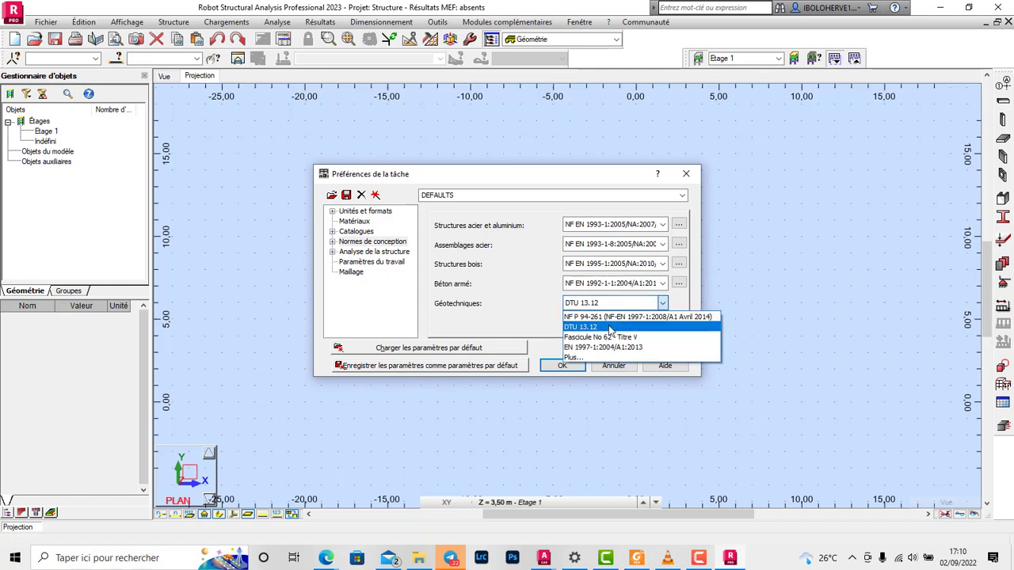
click(597, 349)
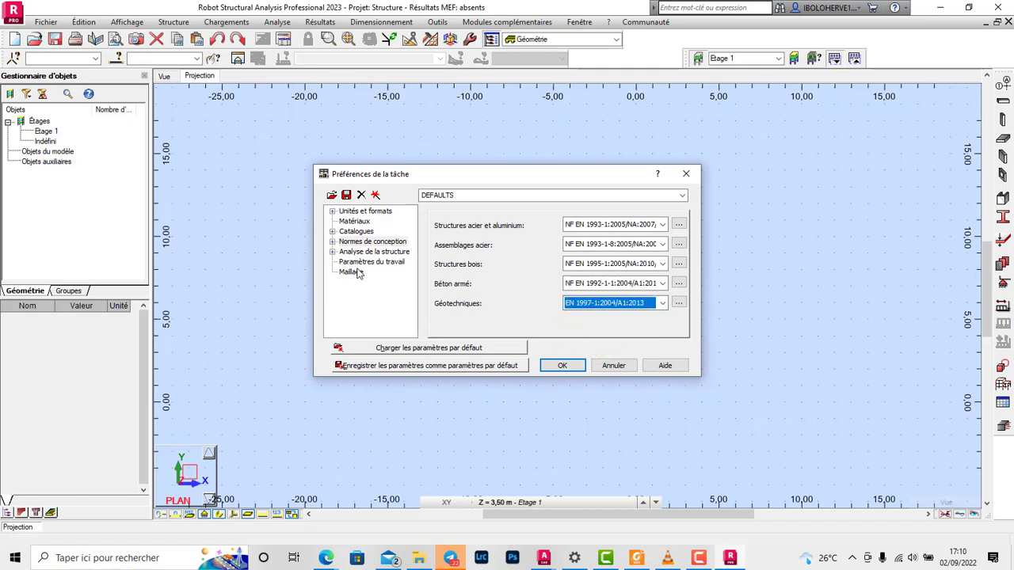
Step: Set the load combination standard (Pondérations) to NF EN 1990/NA Décembre 2011 in the load standards of the task preferences
click(333, 242)
click(363, 251)
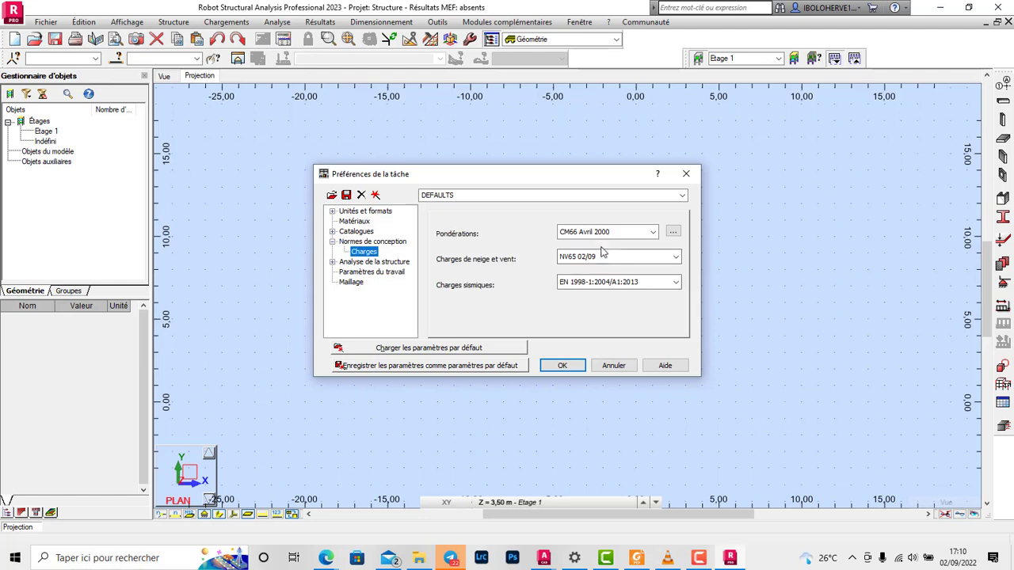
click(650, 233)
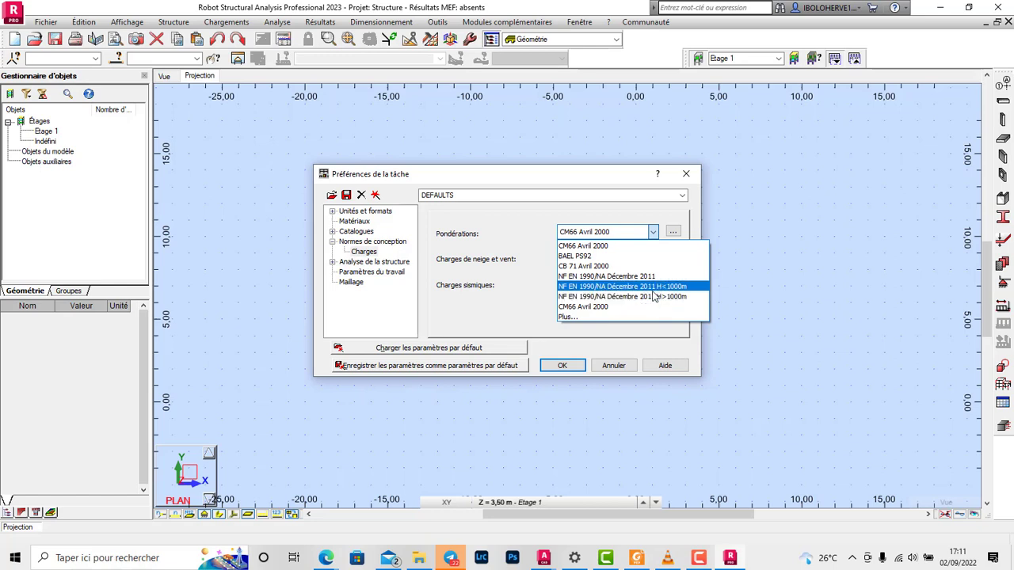
click(634, 278)
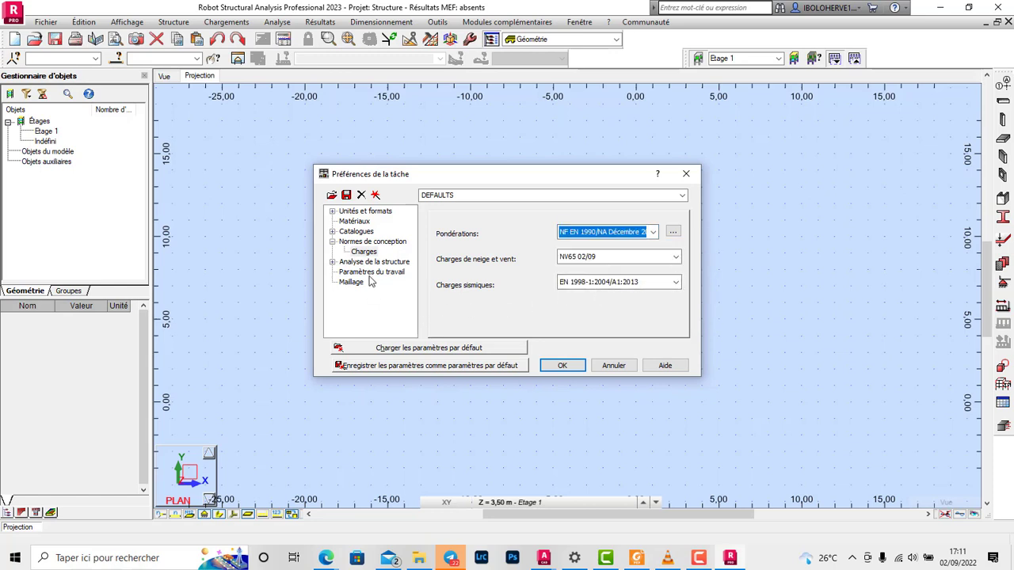
Step: Return to the Matériaux settings, try the Deutsch materials catalogue, choose Canadian Eng instead, and accept the task preferences
click(358, 242)
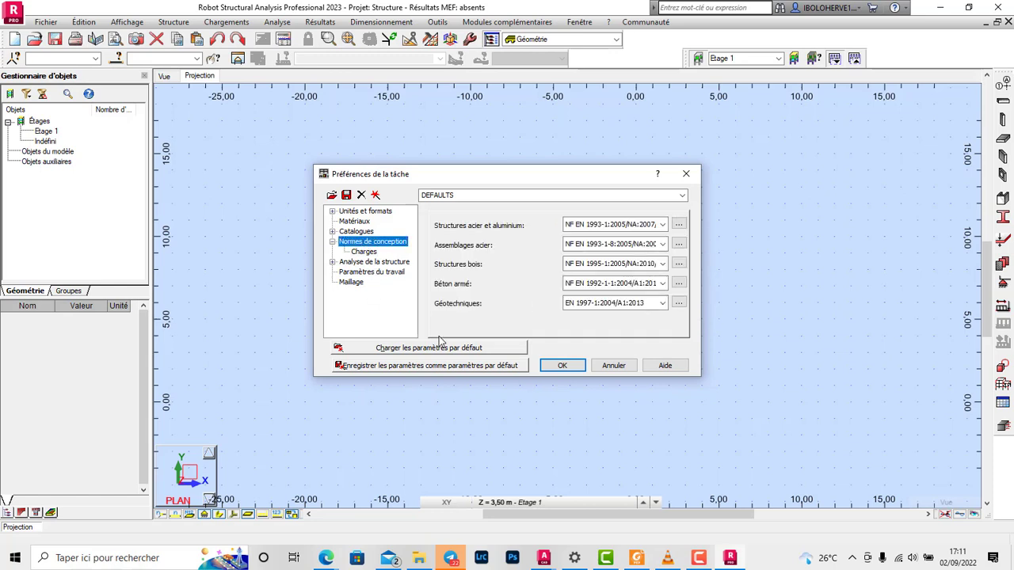
click(356, 233)
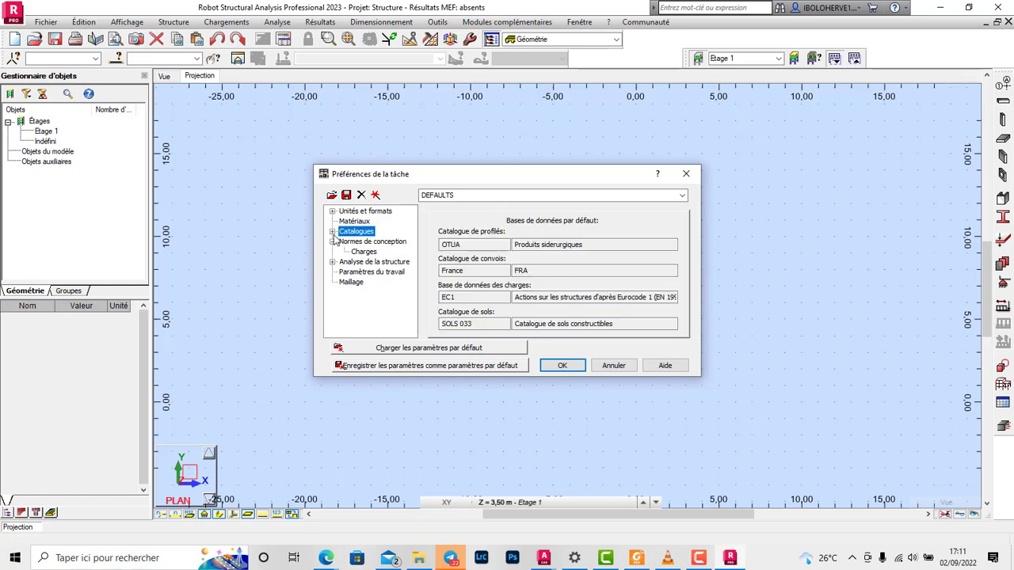
click(355, 222)
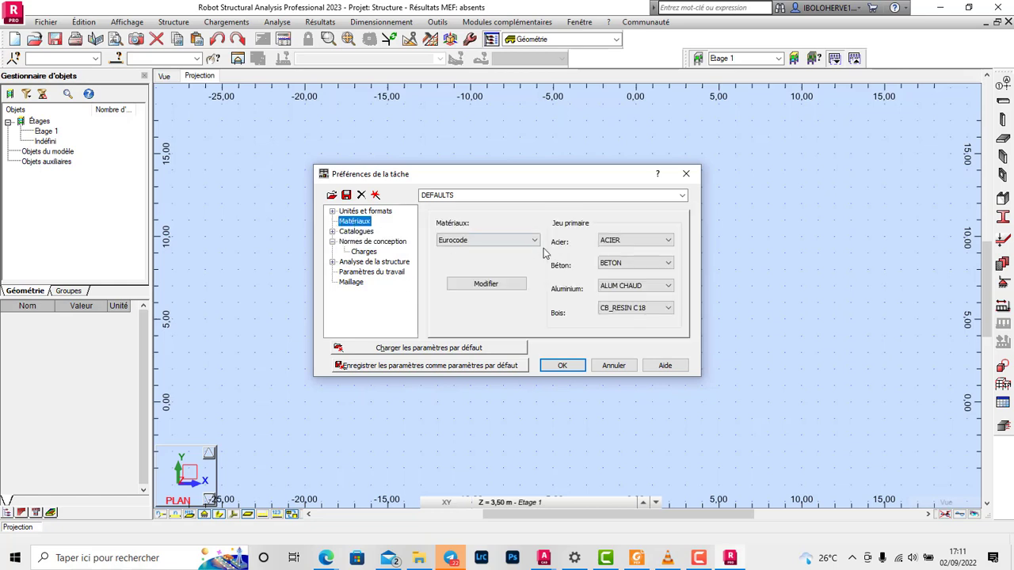
click(663, 241)
click(662, 242)
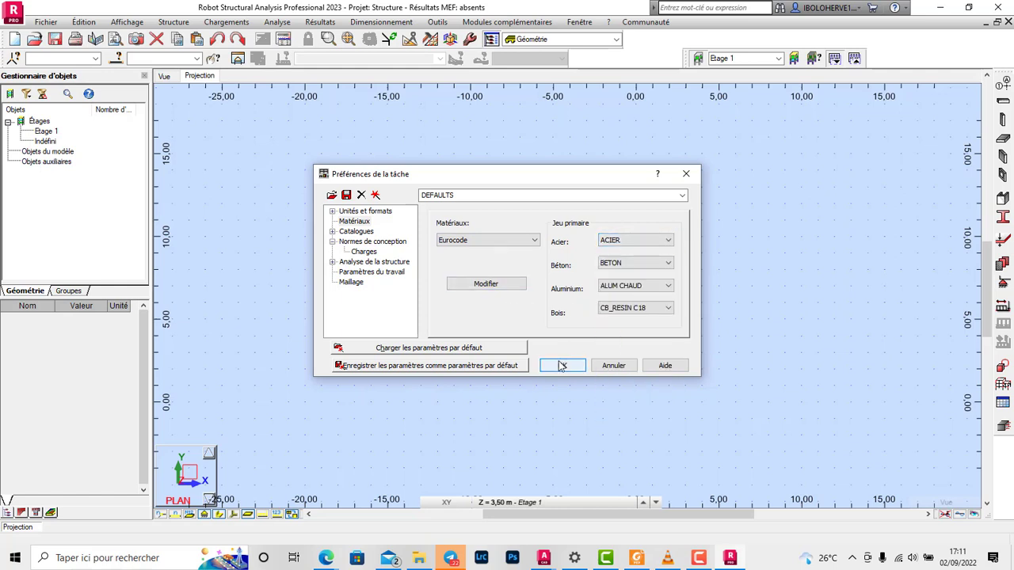
click(523, 240)
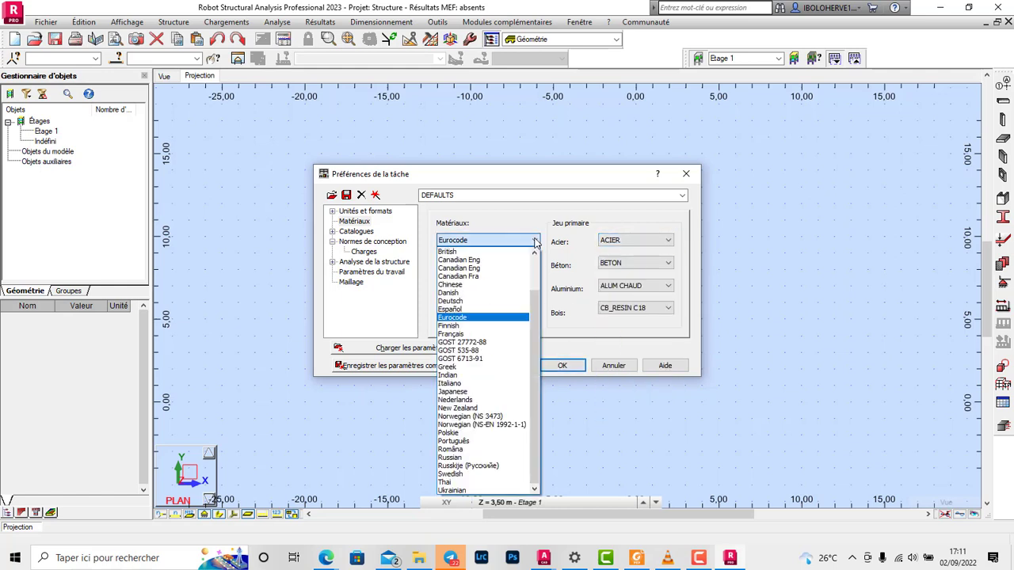
click(467, 301)
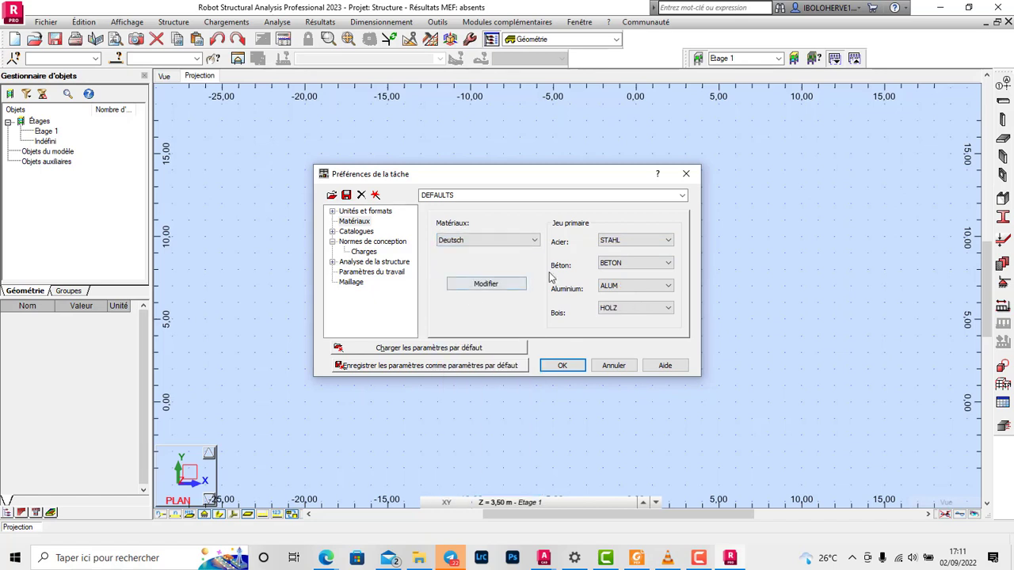
click(523, 241)
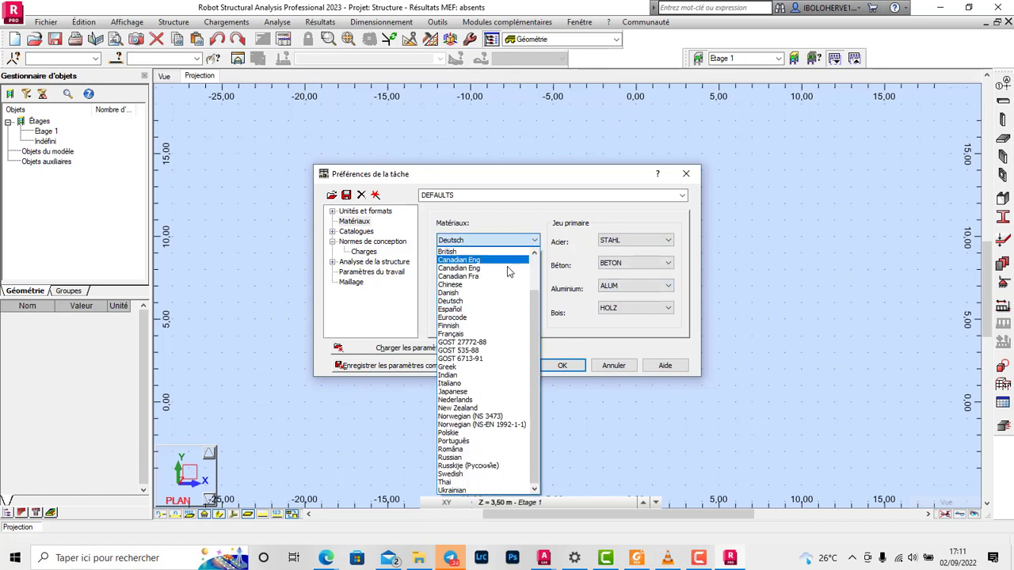
click(475, 259)
key(Return)
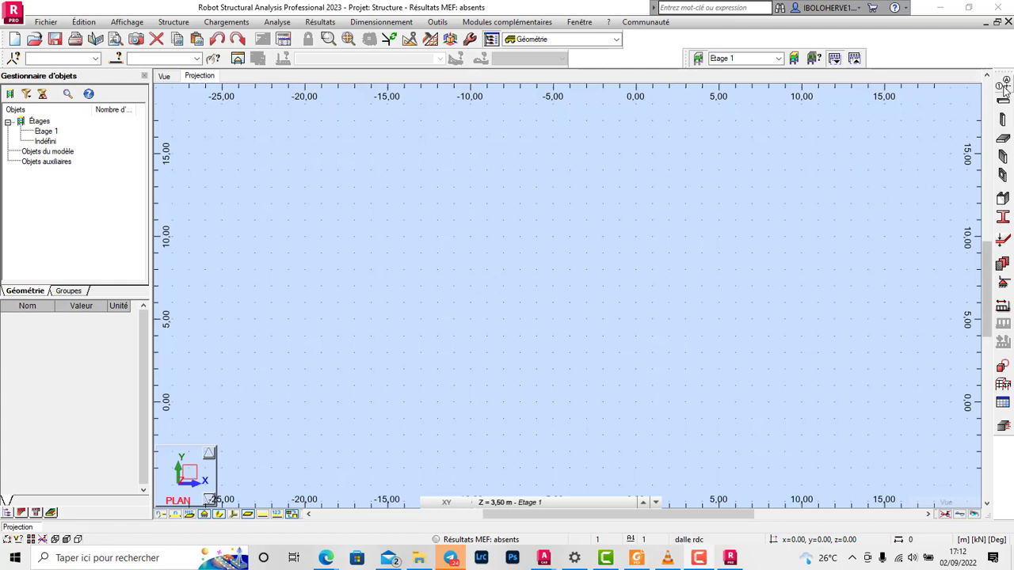
Step: Open the construction lines definition (Lignes de construction) and check the axis spacings and storey heights in AutoCAD's IGF 2.dwg
click(1004, 87)
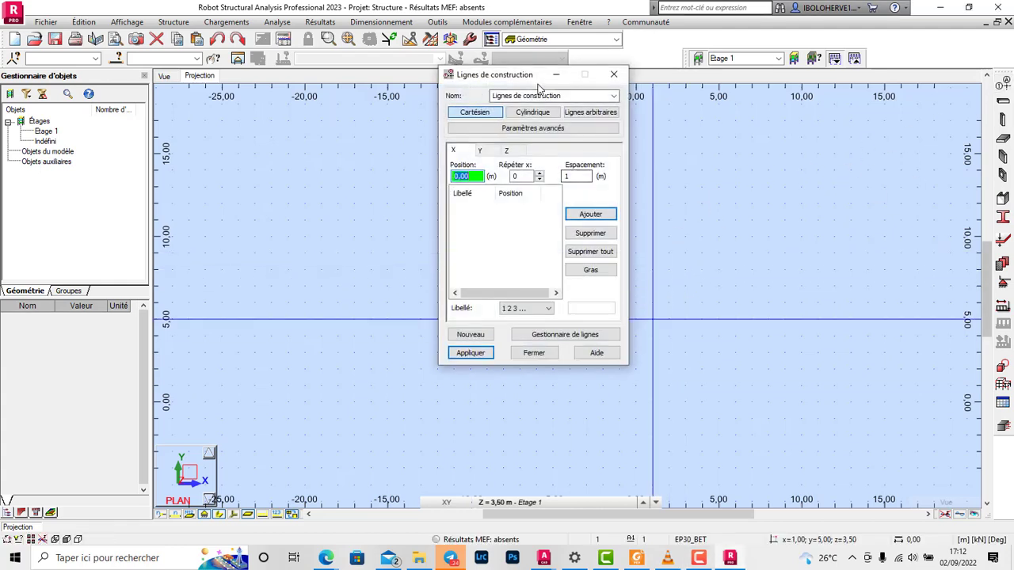
drag(538, 87, 592, 136)
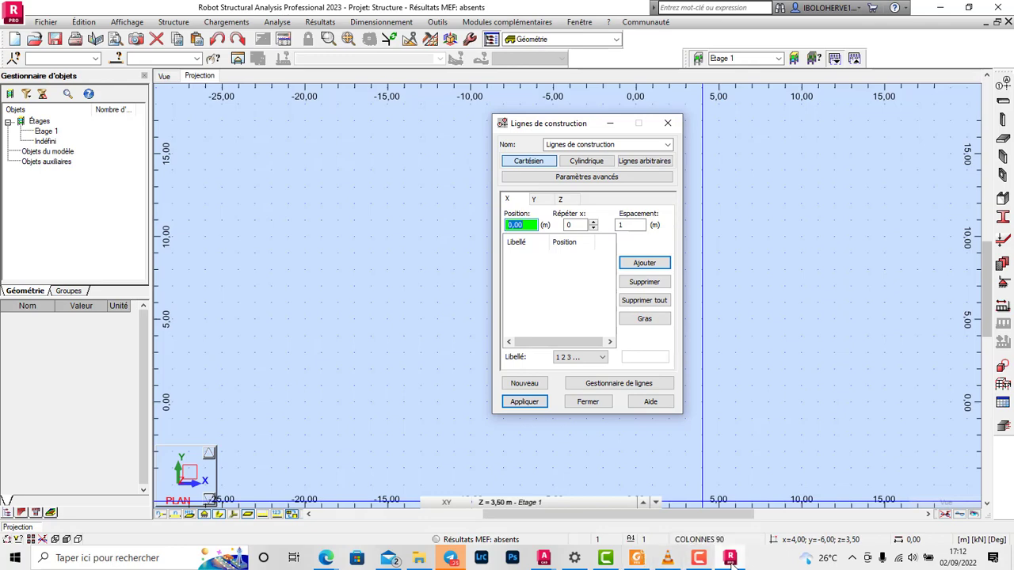
click(544, 558)
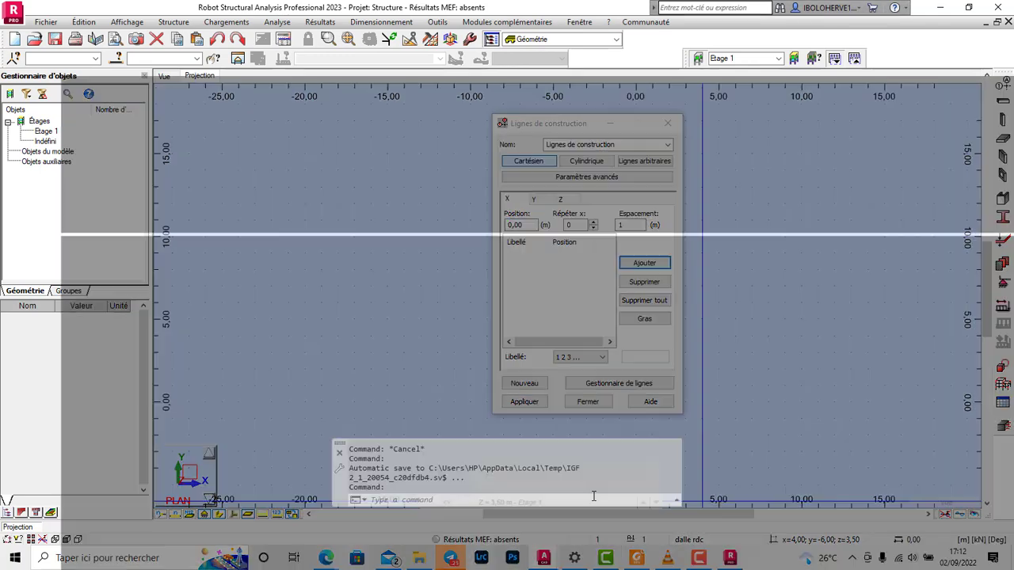
click(606, 503)
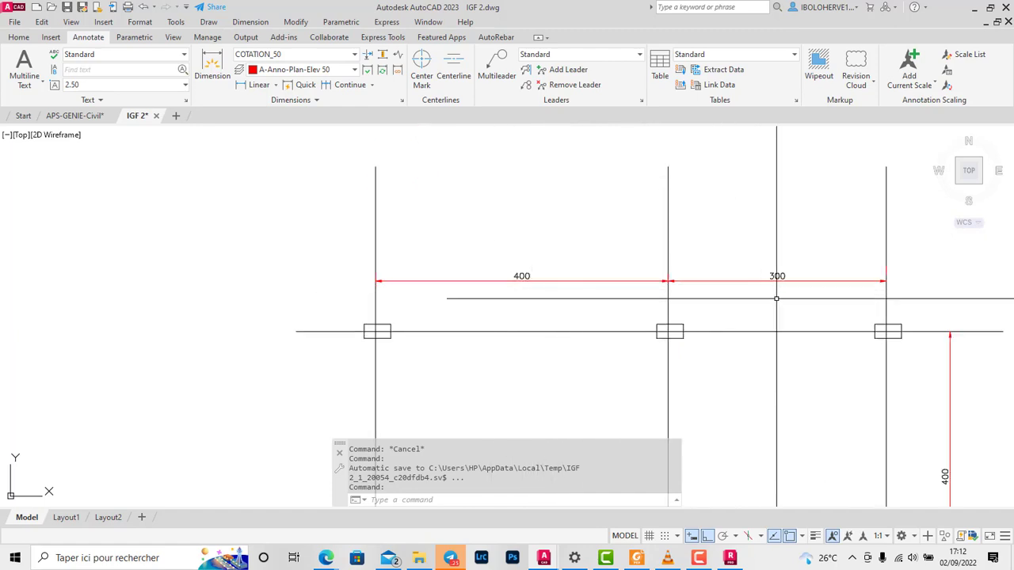
scroll(534, 275, down, 2)
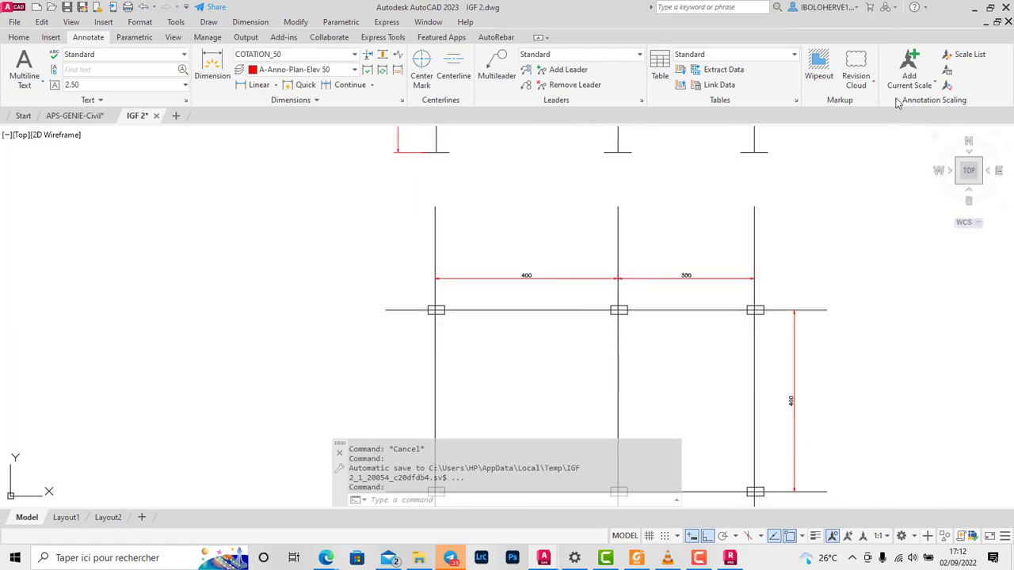
scroll(672, 315, down, 4)
scroll(564, 213, up, 6)
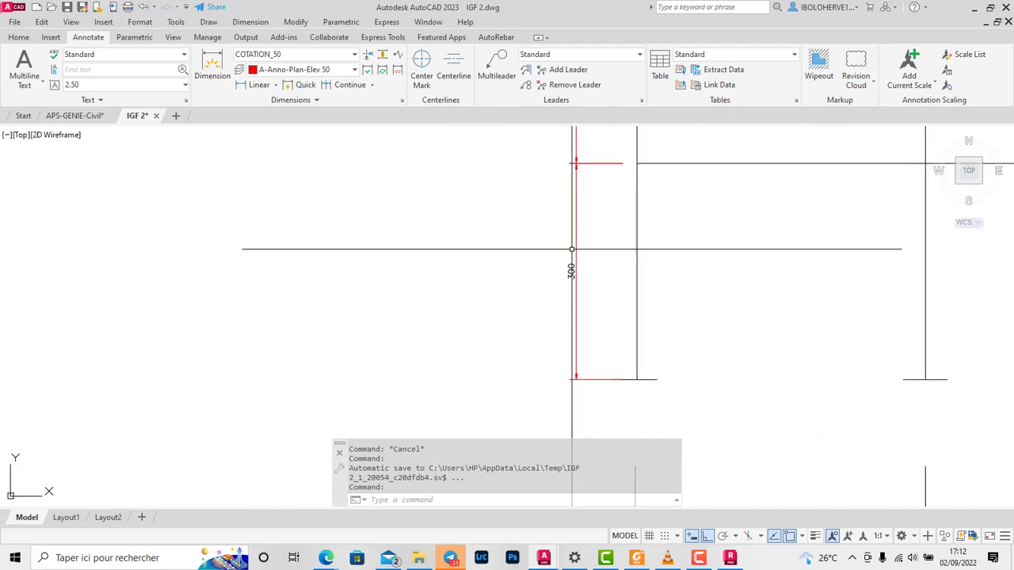
scroll(569, 232, down, 6)
click(974, 7)
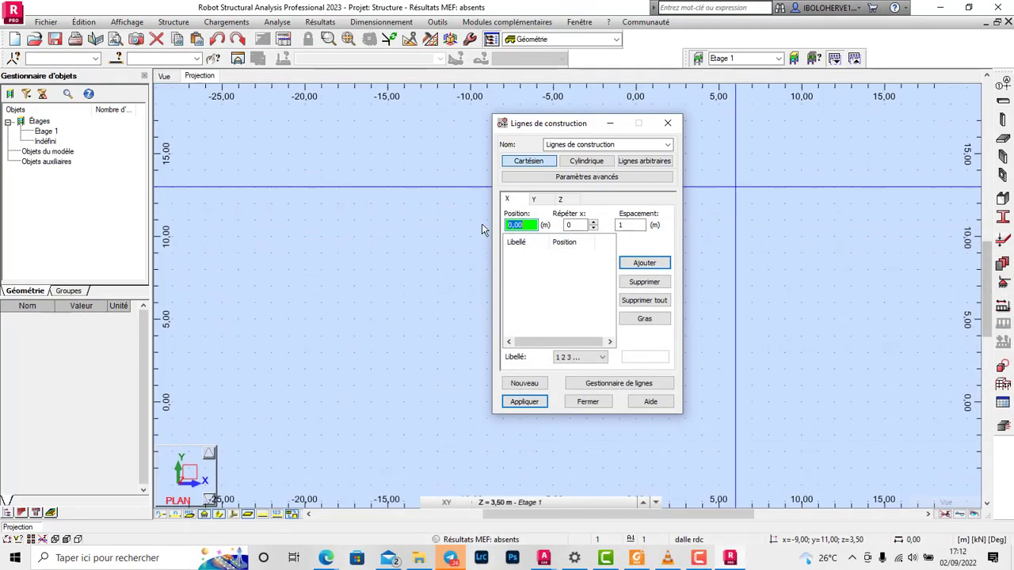
Step: Define the X construction lines from position 0, adding one line at 4 m spacing and another at 3 m spacing
click(594, 223)
drag(627, 227, 605, 227)
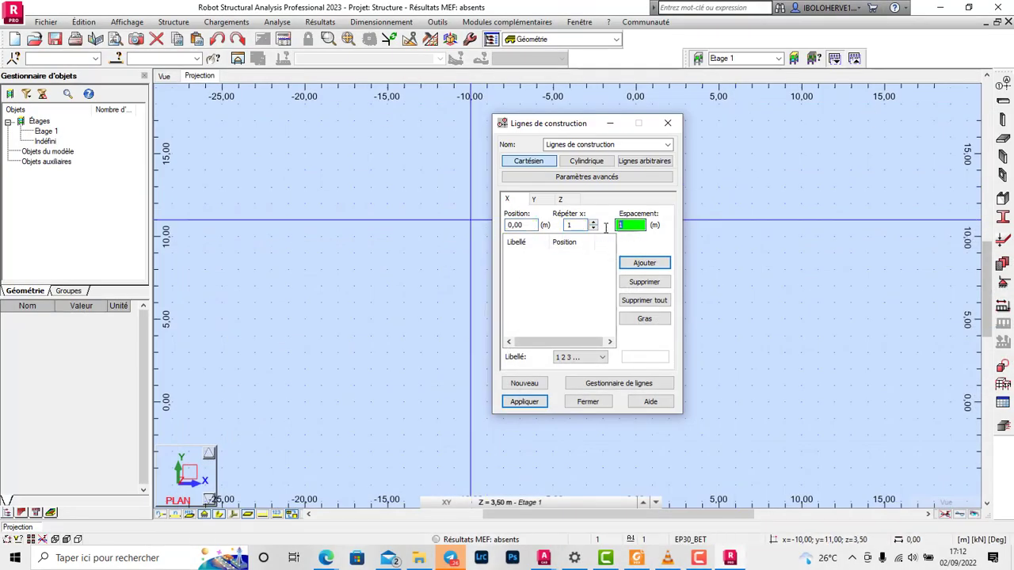
key(Return)
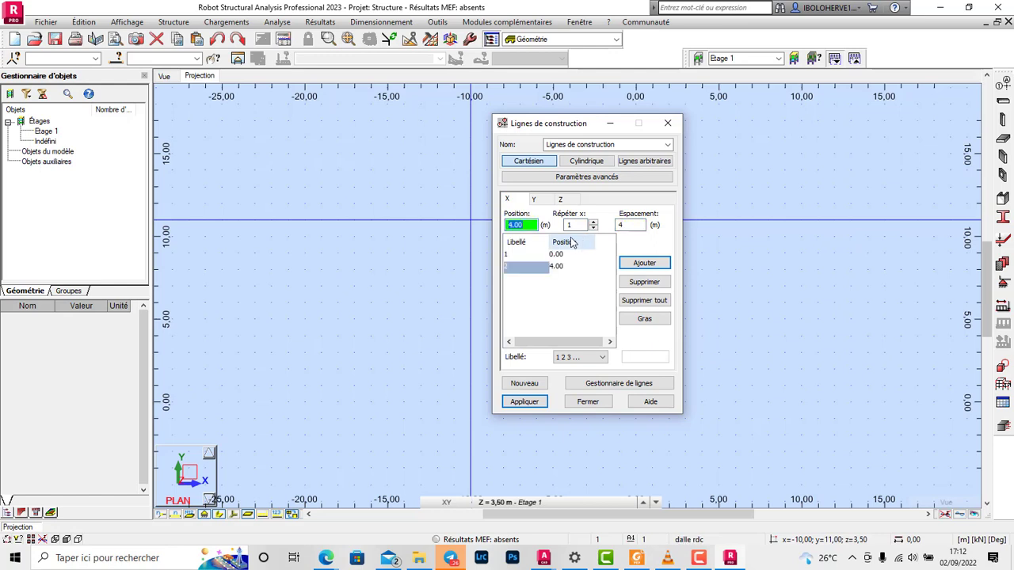
key(Tab)
key(Tab)
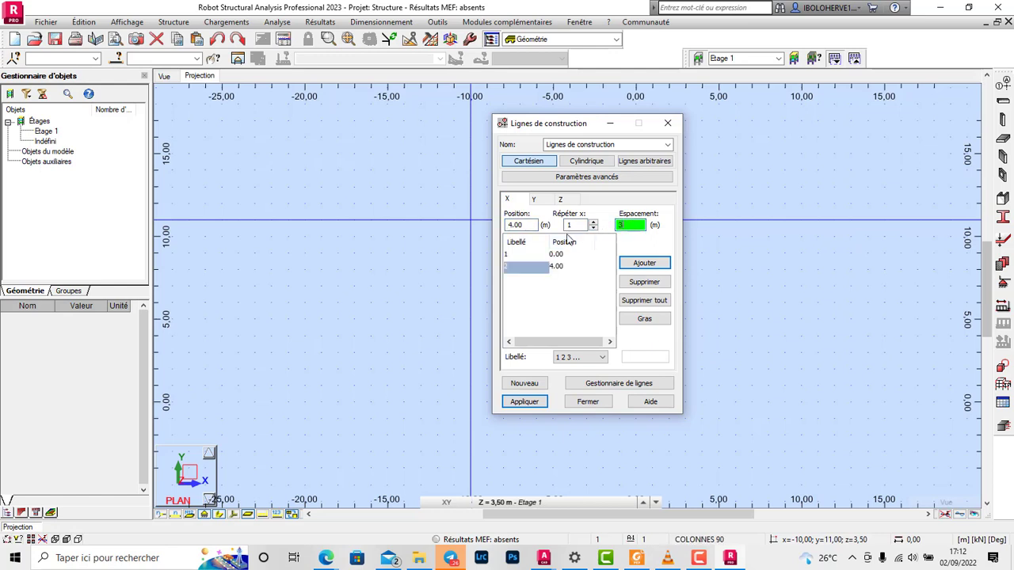
text(3)
key(Return)
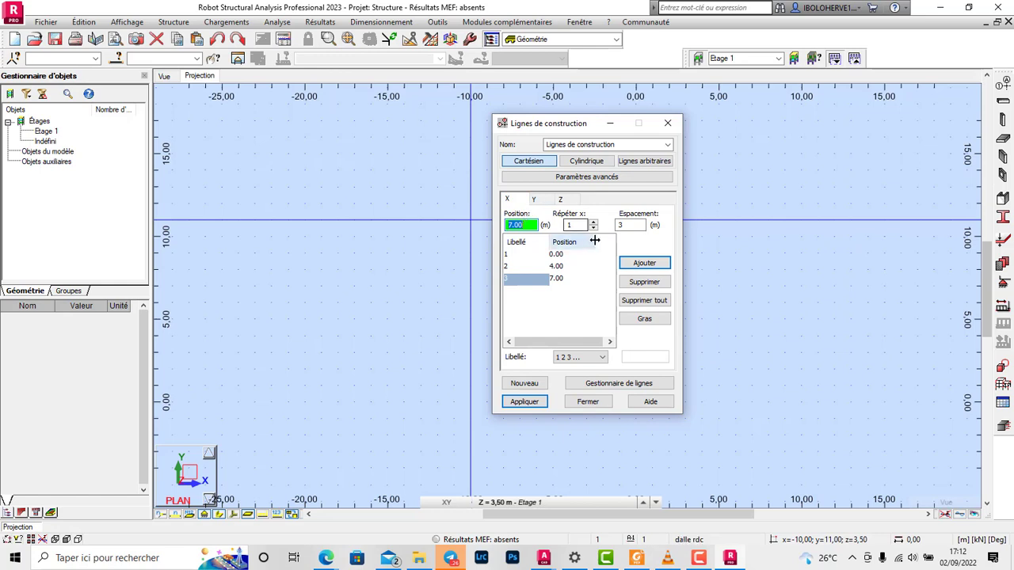
Step: Define the Y construction lines from position 0 with one repetition at 4 m spacing
click(536, 201)
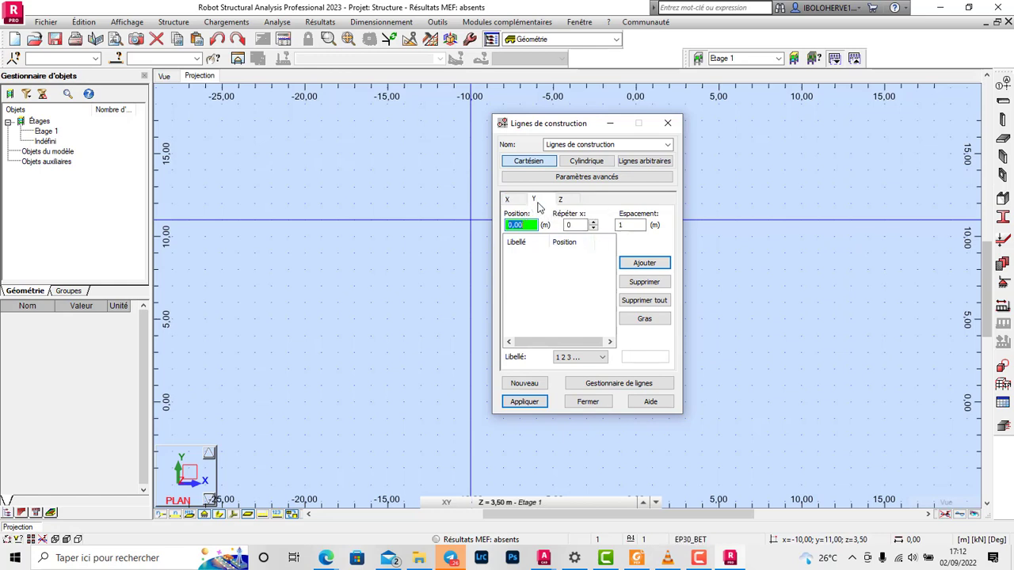
key(Tab)
key(Tab)
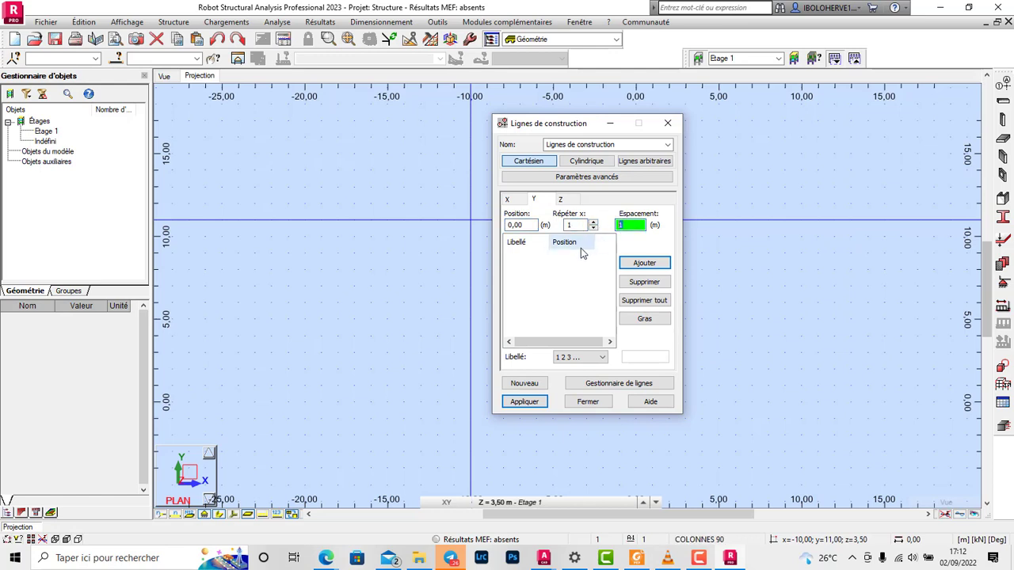
text(4)
key(Return)
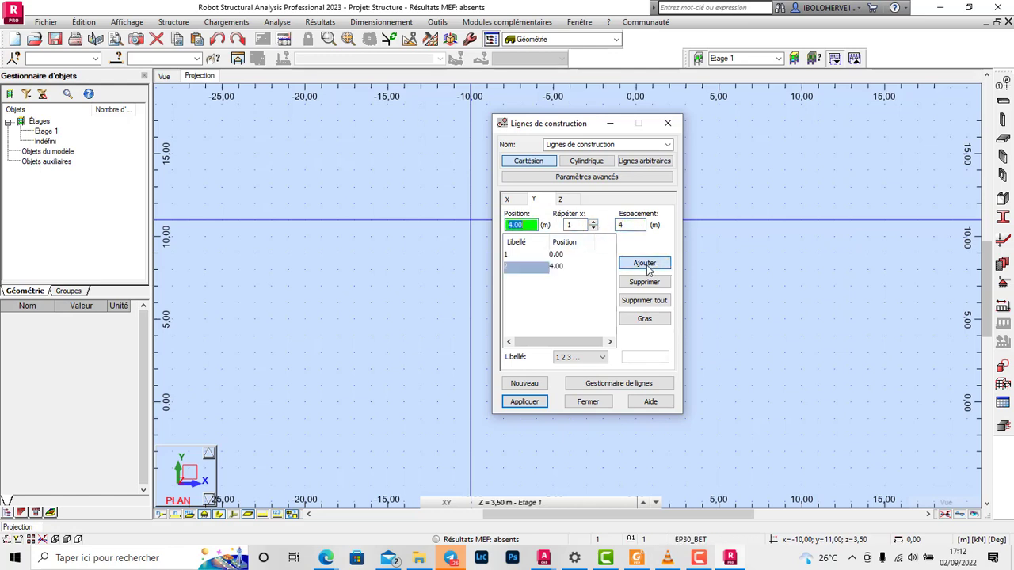
Step: Define the Z lines without storeys (Étages), from 0 with two repetitions at 3 m spacing, and apply the construction grid
click(562, 199)
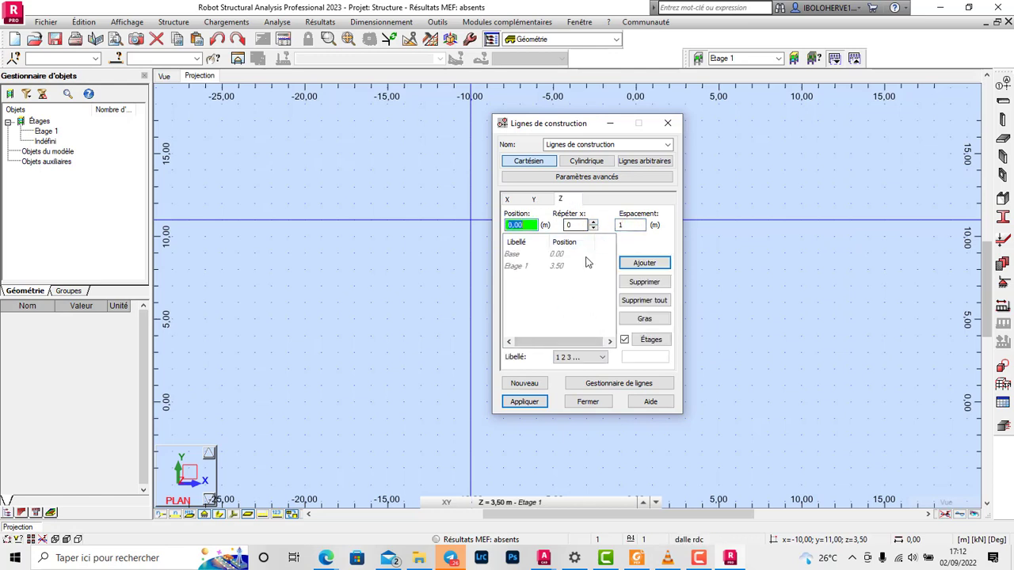
click(625, 340)
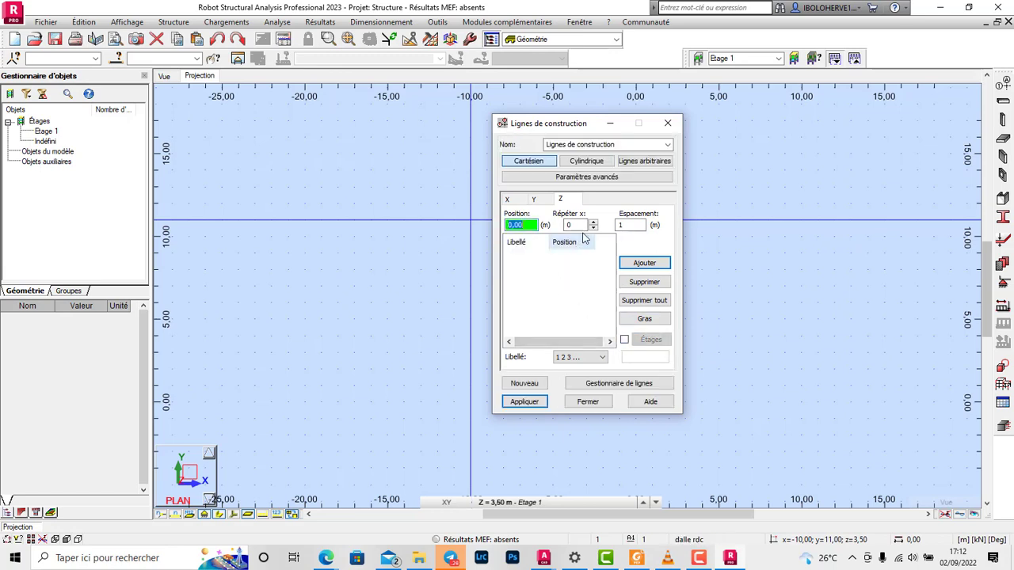
click(594, 223)
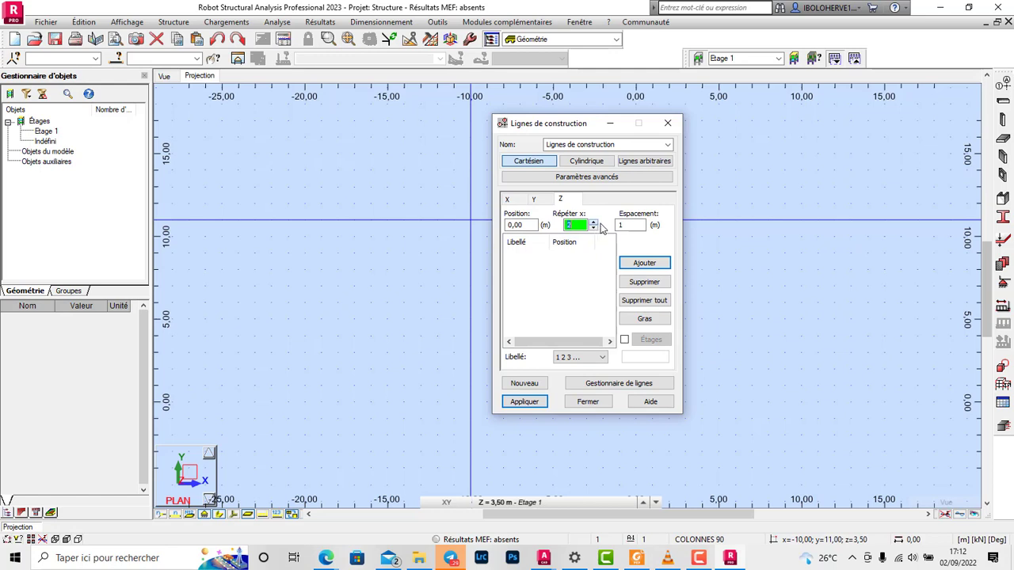
click(614, 226)
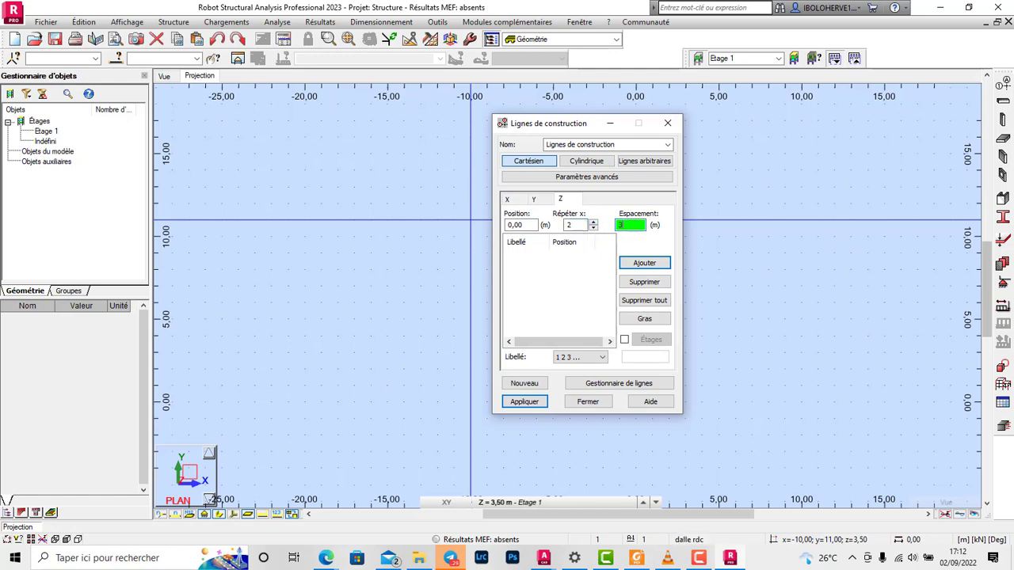
text(3)
key(Return)
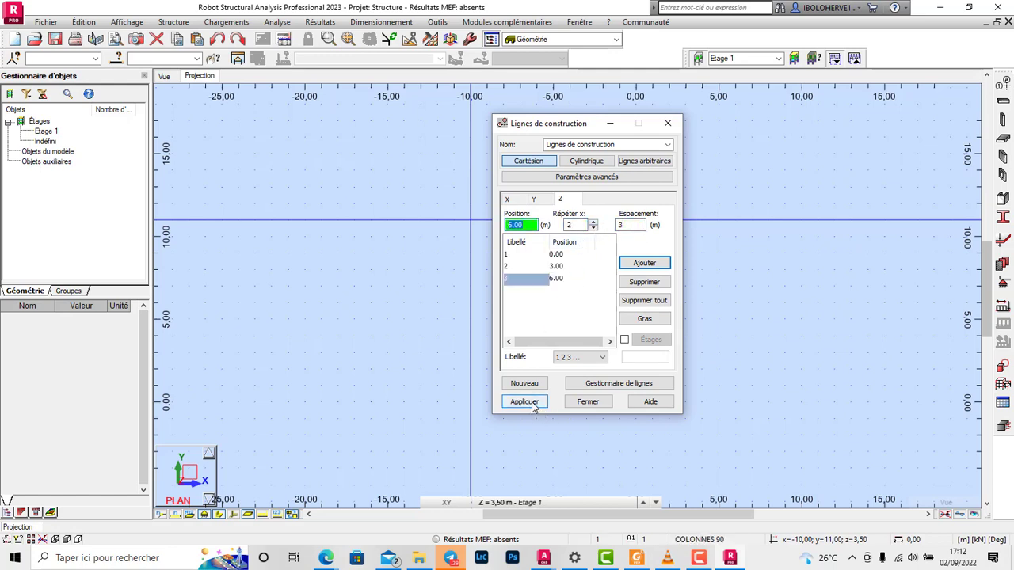
click(524, 402)
click(591, 402)
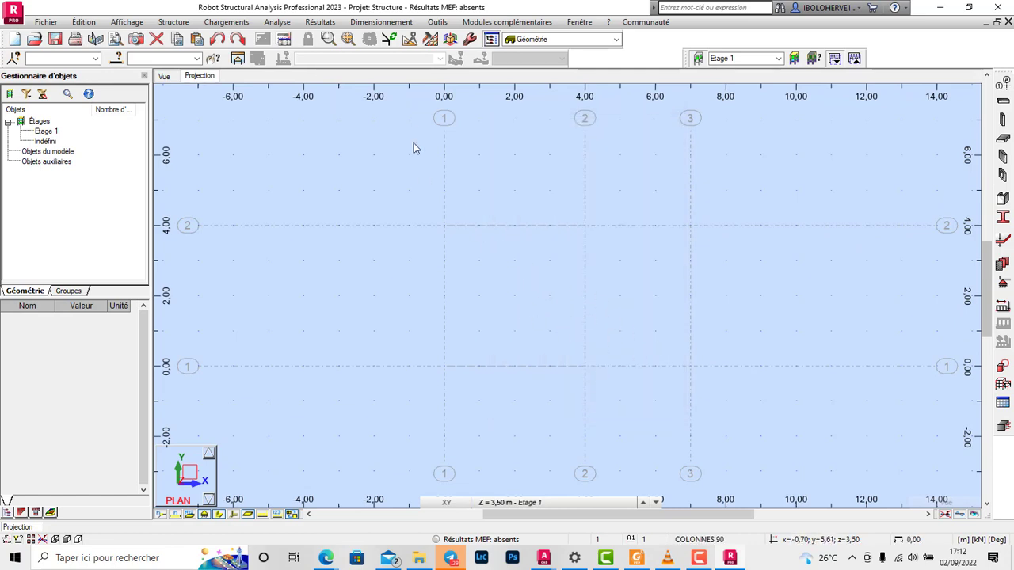
Step: Open the storey definition (Etages) and delete all the existing storeys
click(794, 58)
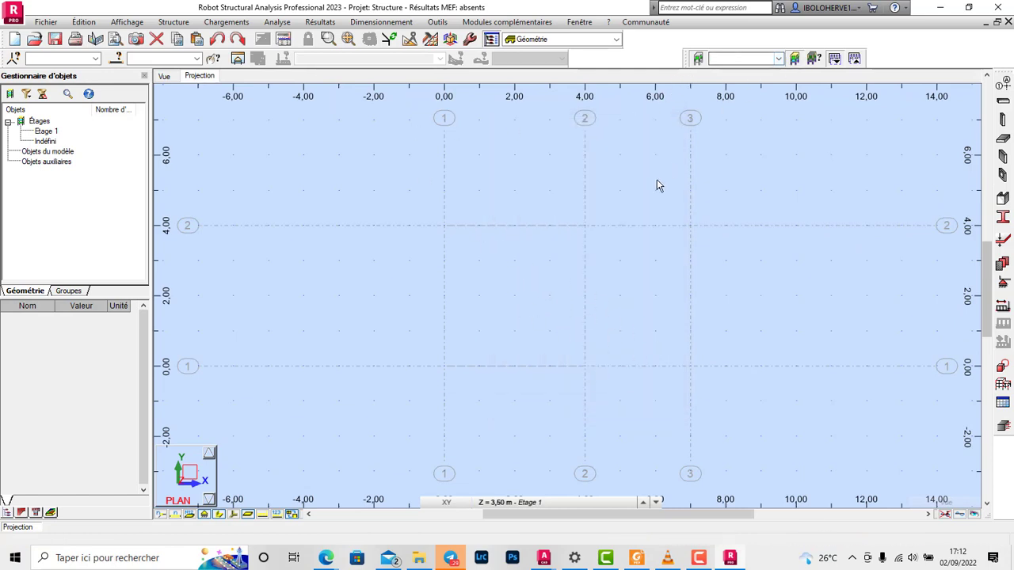
drag(507, 76, 572, 77)
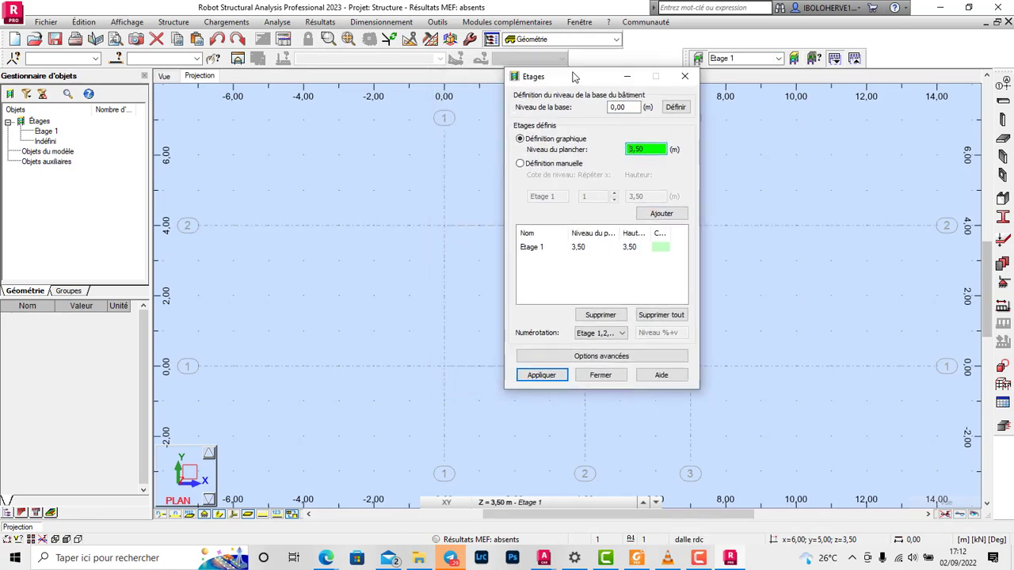
click(661, 315)
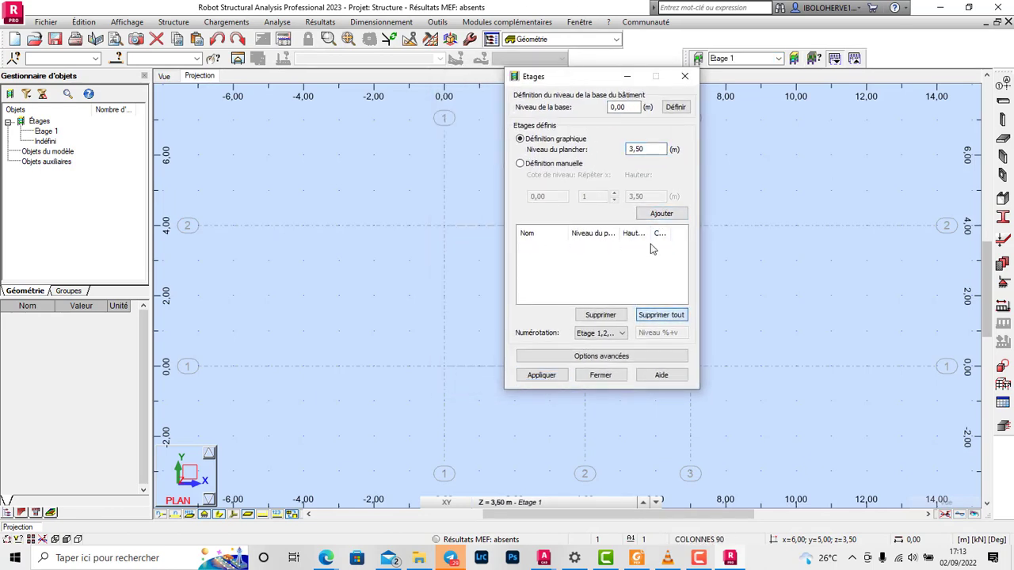
Step: Define two storeys manually, each 3 m high, above the 0,00 base level and apply them
click(521, 164)
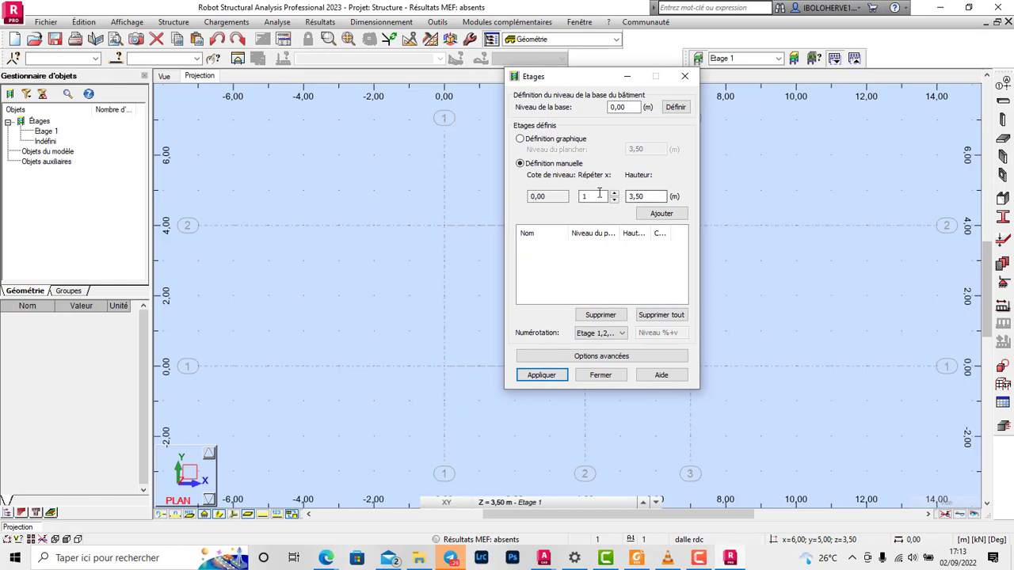
text(2)
key(Tab)
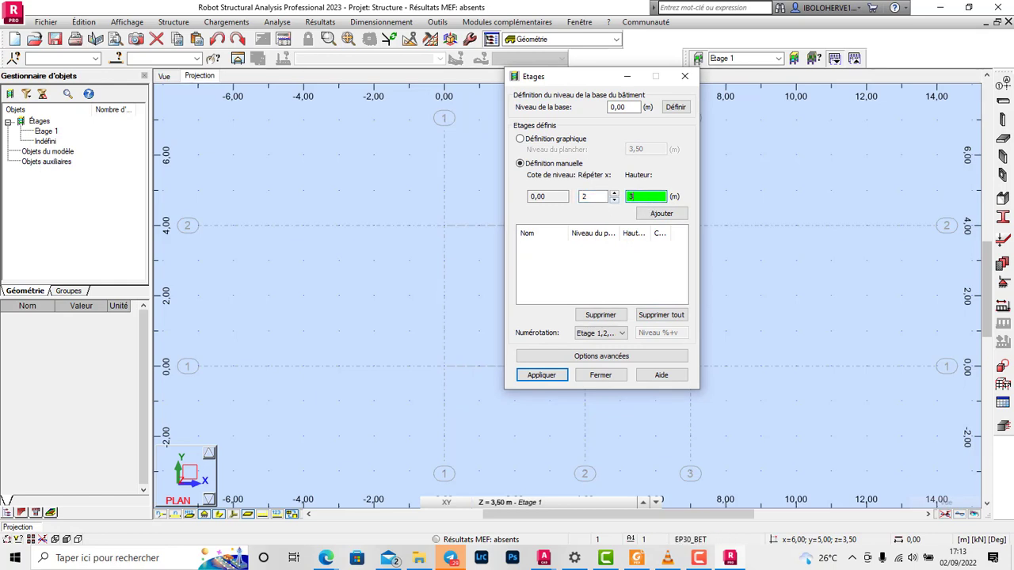
text(3)
click(657, 212)
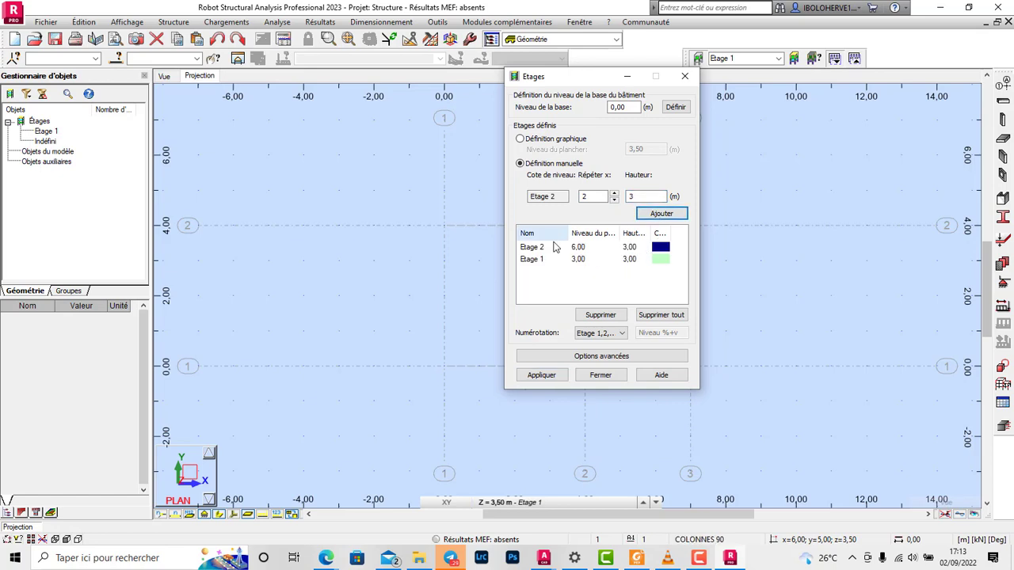
click(544, 375)
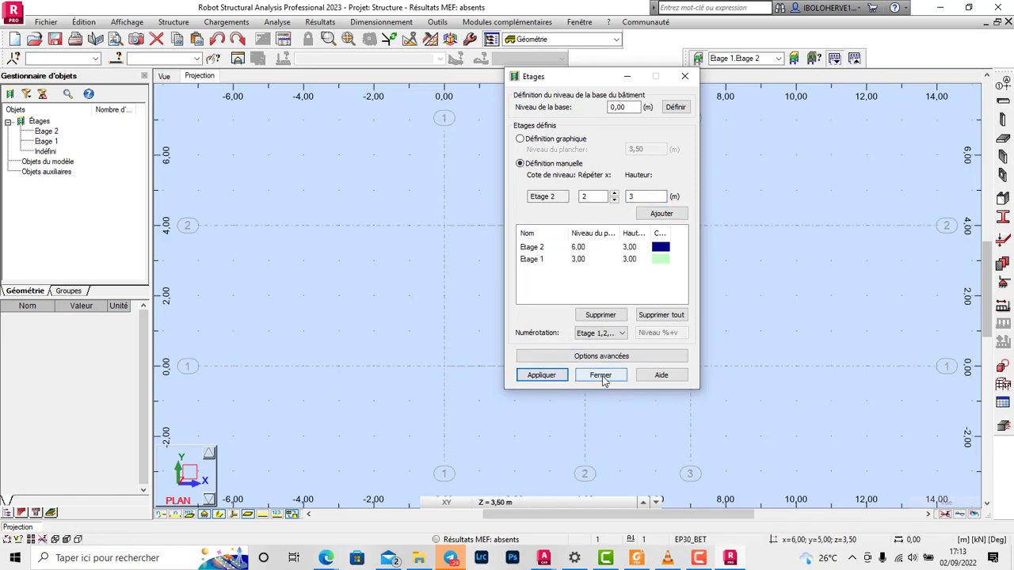
click(601, 376)
Step: Try to set the plan view's working level to Etage 1 at 3,00 m
click(497, 502)
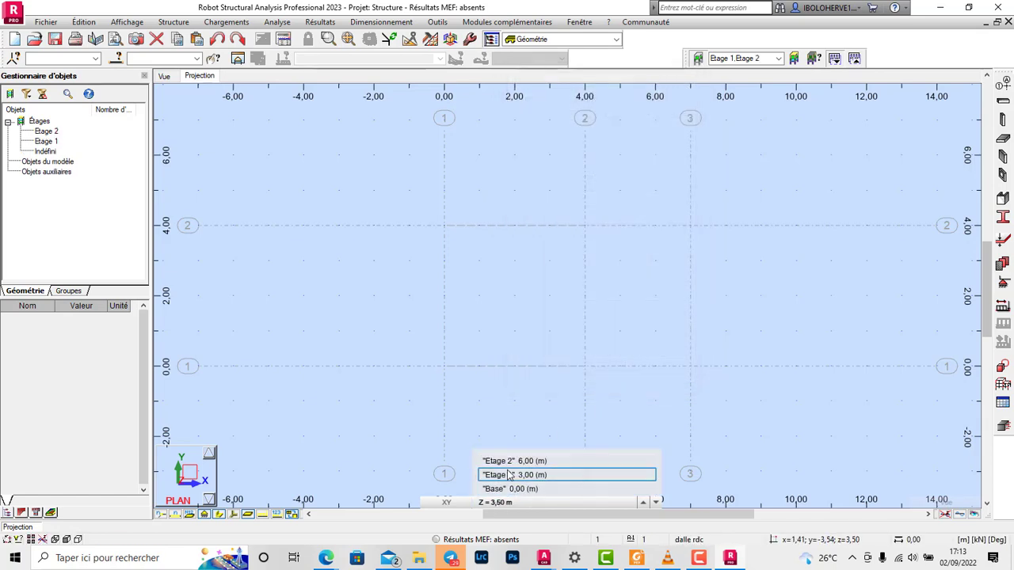
click(511, 474)
scroll(682, 342, down, 1)
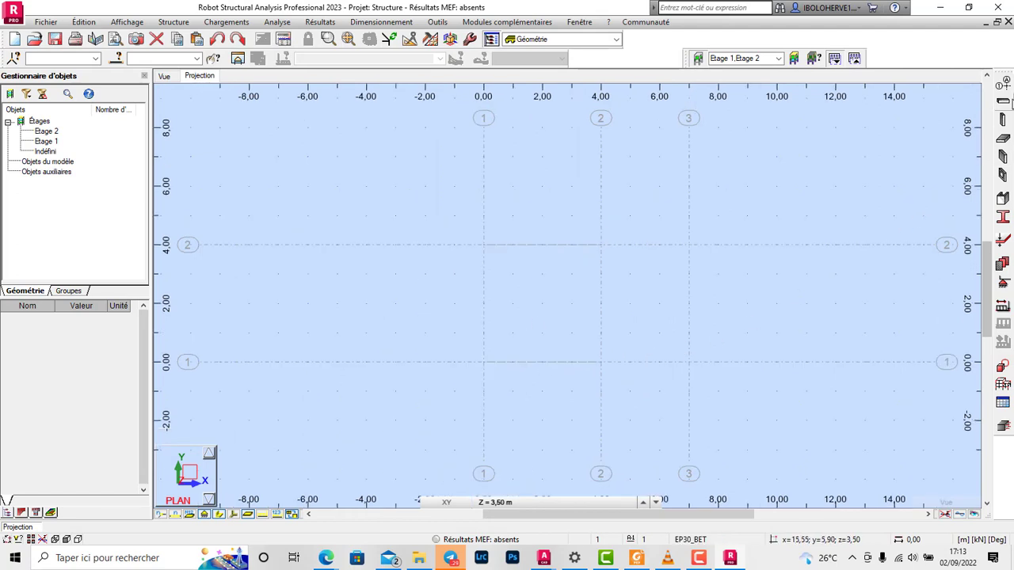
Step: Start a column definition and set its type to reinforced concrete (Poteau BA)
click(1004, 119)
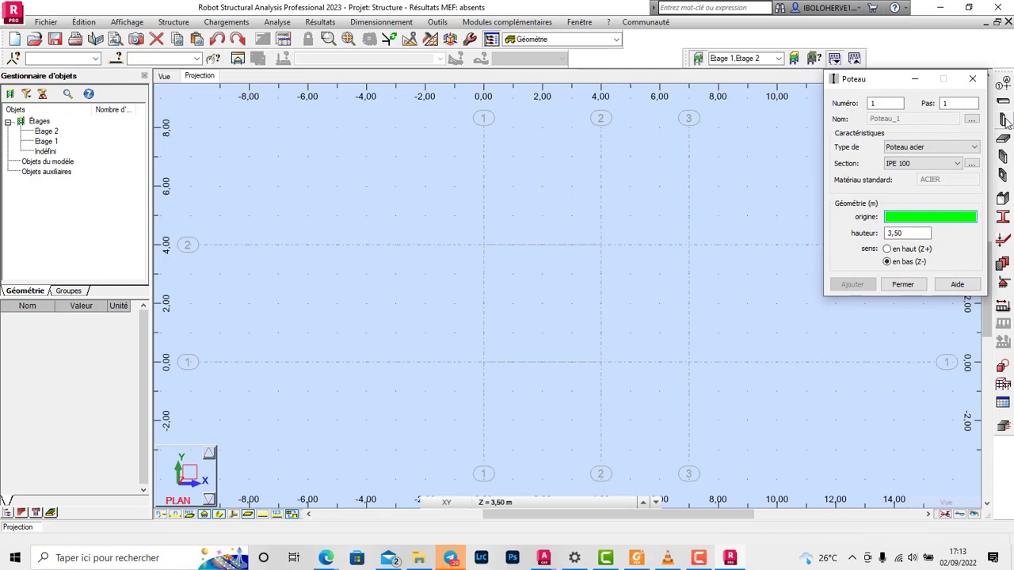
click(973, 78)
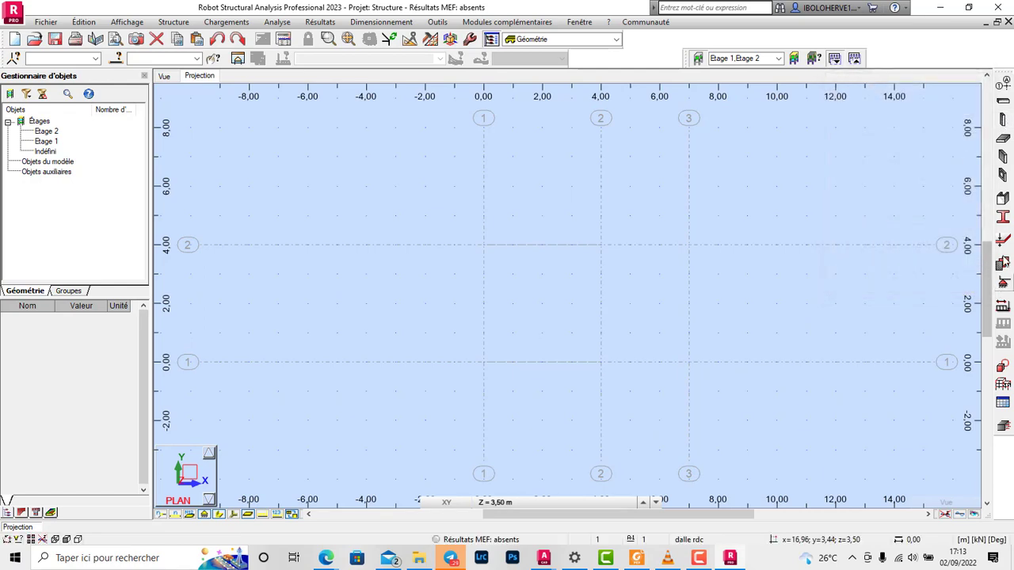
click(1004, 120)
click(974, 146)
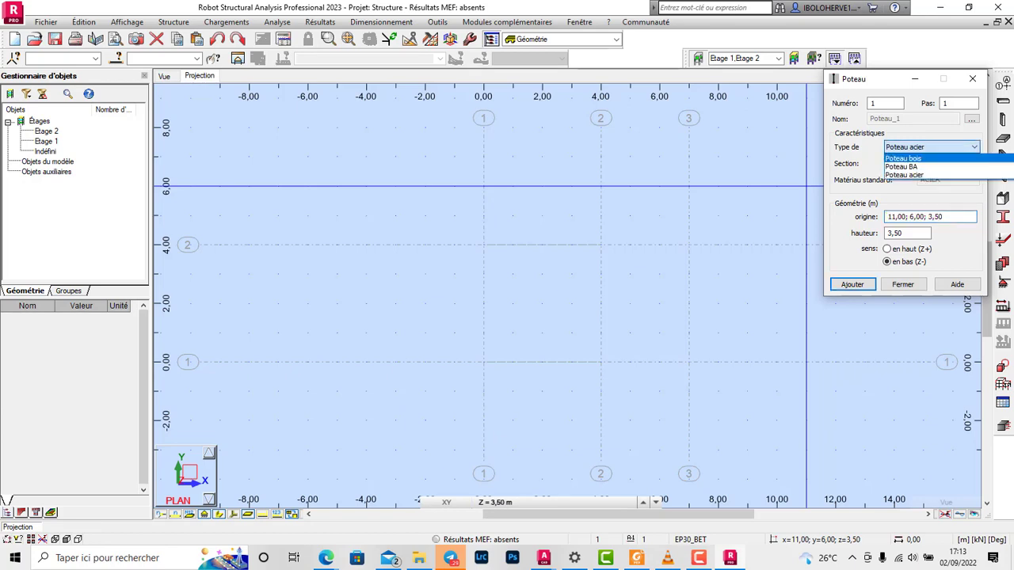
click(903, 166)
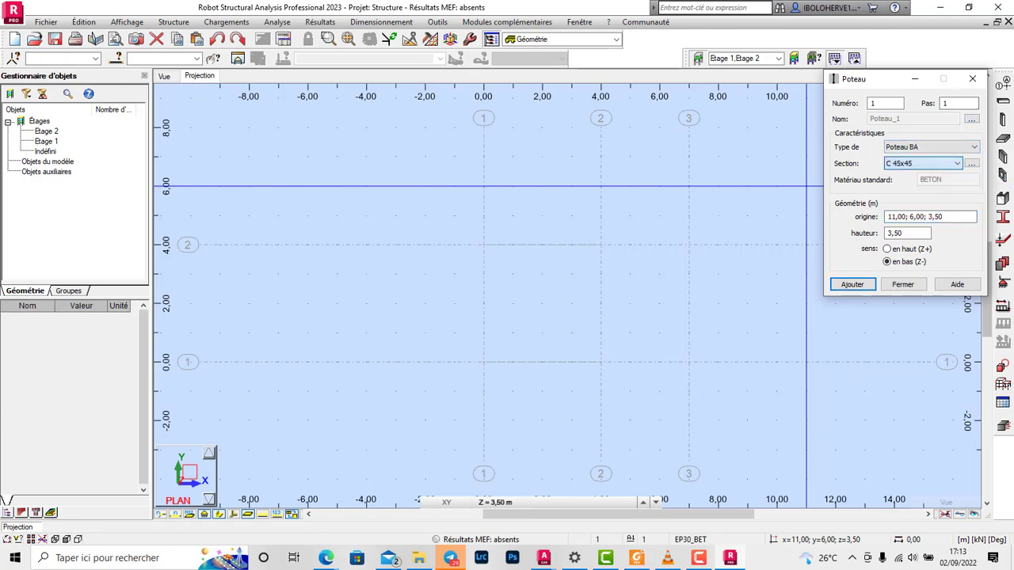
Step: Create a rectangular column section C R20x30 in BETON25 with b 20 cm and h 30 cm
click(972, 163)
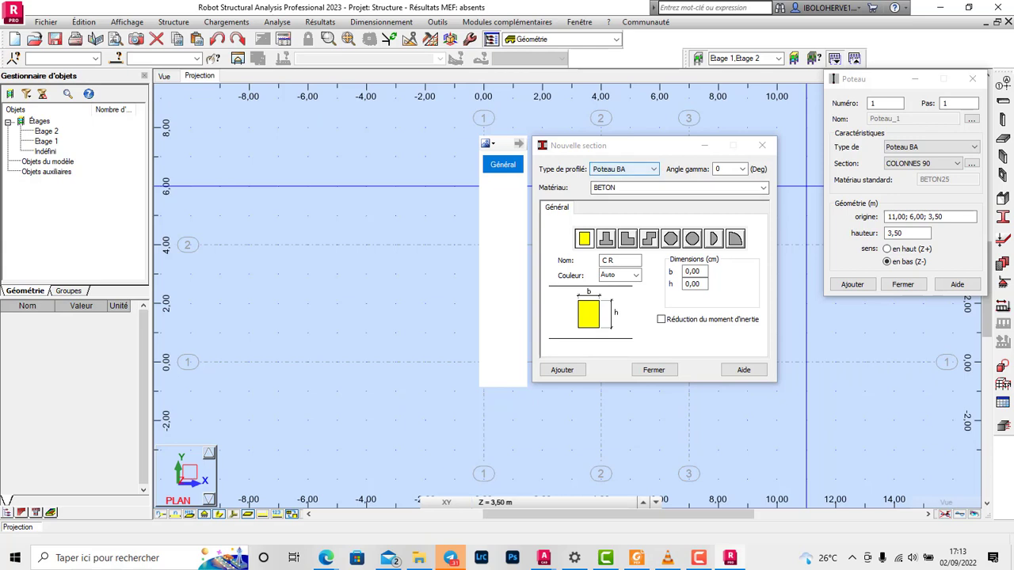
click(763, 187)
click(673, 208)
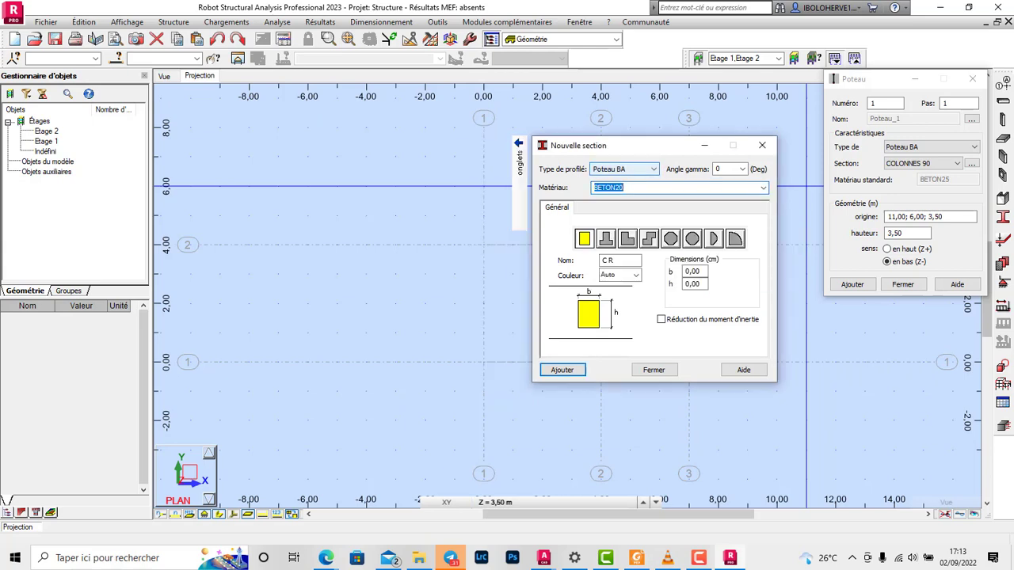
click(763, 188)
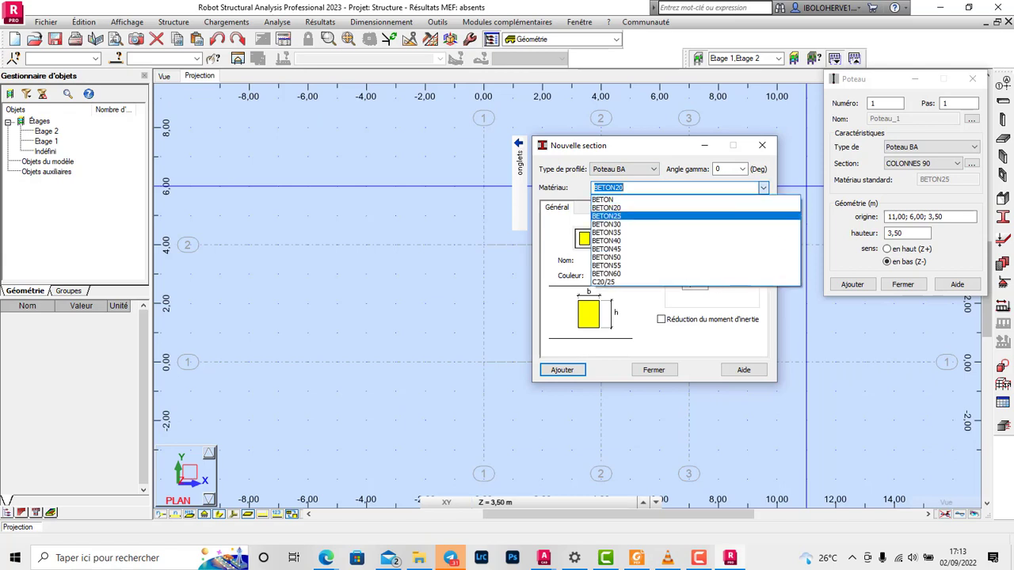
click(673, 219)
double_click(693, 271)
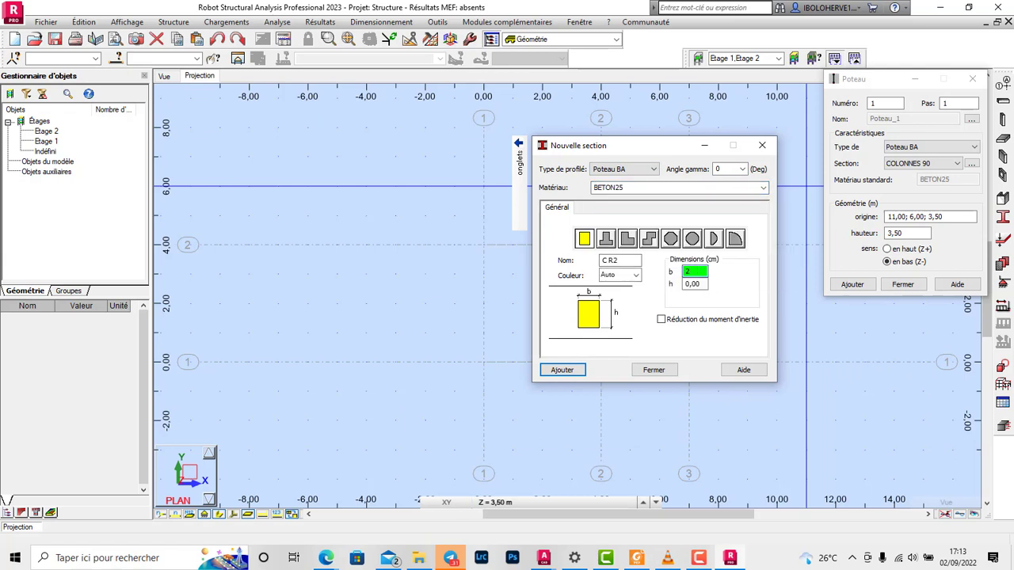
key(Tab)
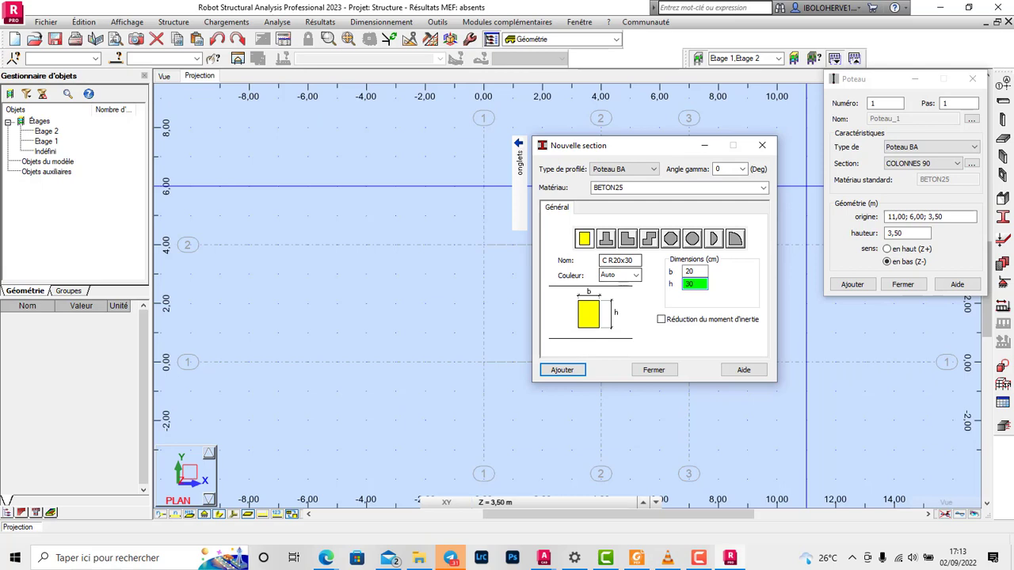
text(30)
key(Return)
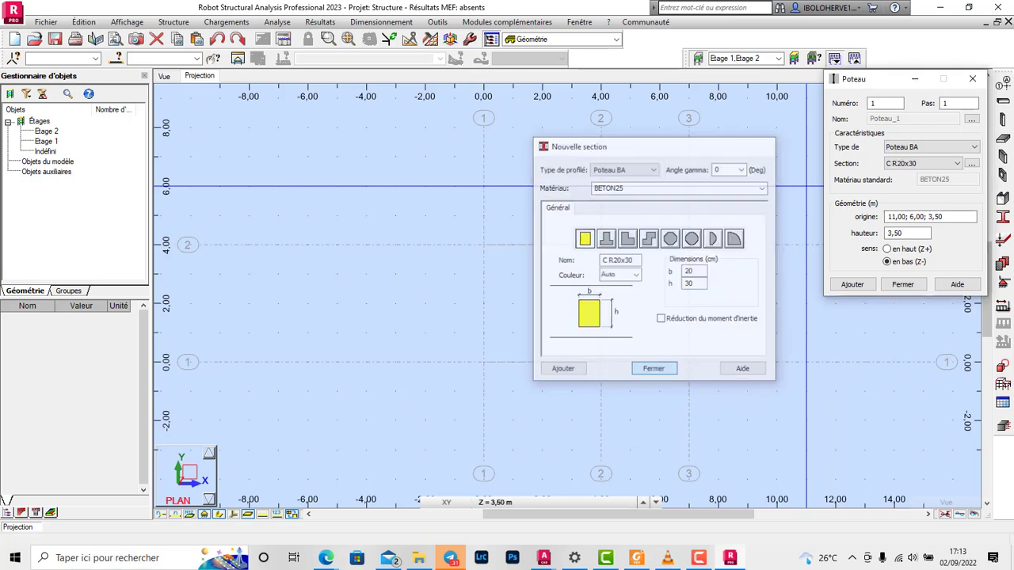
click(653, 370)
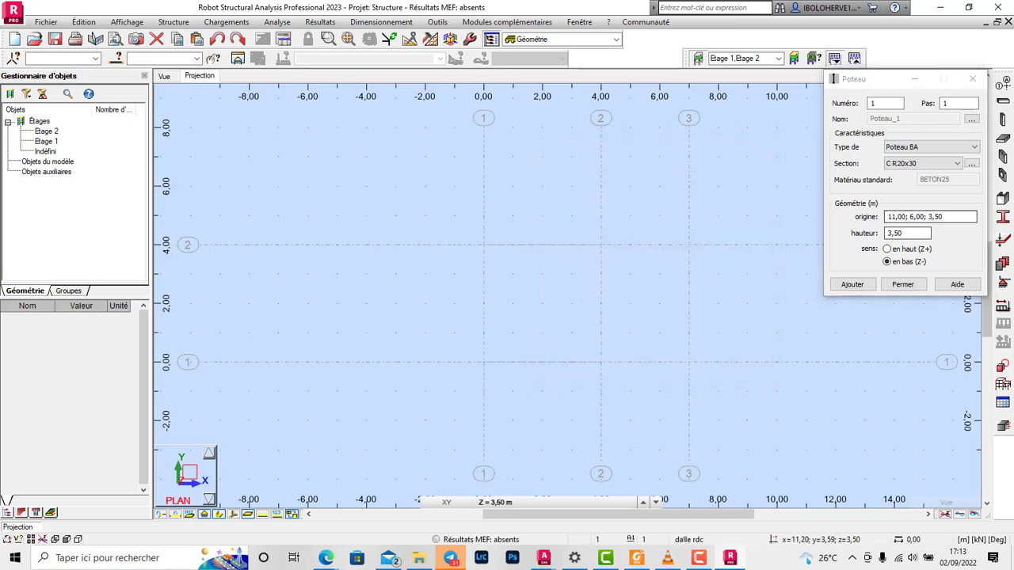
Step: Close the column definition and set the plan view's working level to Etage 1 at 3,00 m
key(Tab)
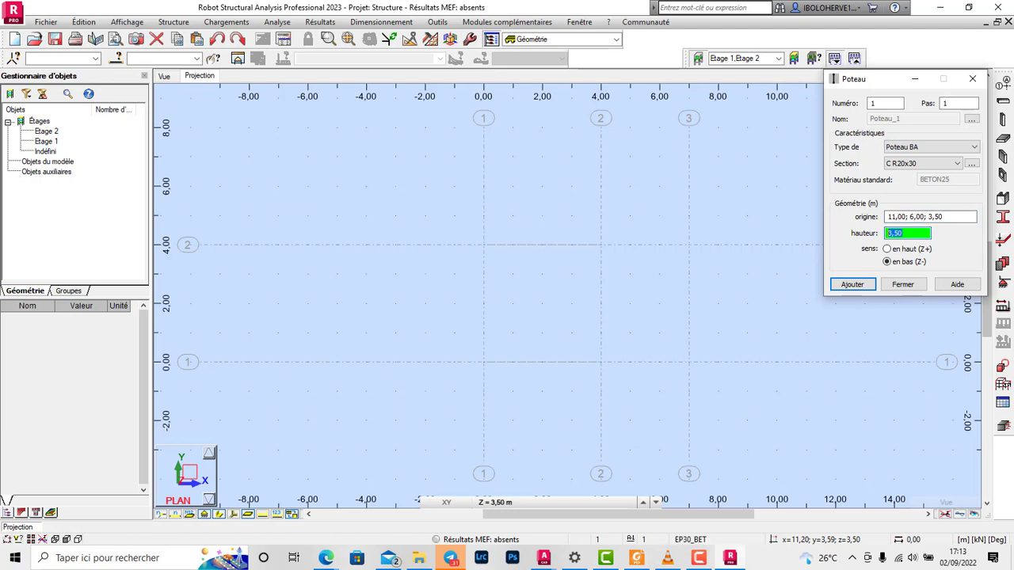
click(902, 283)
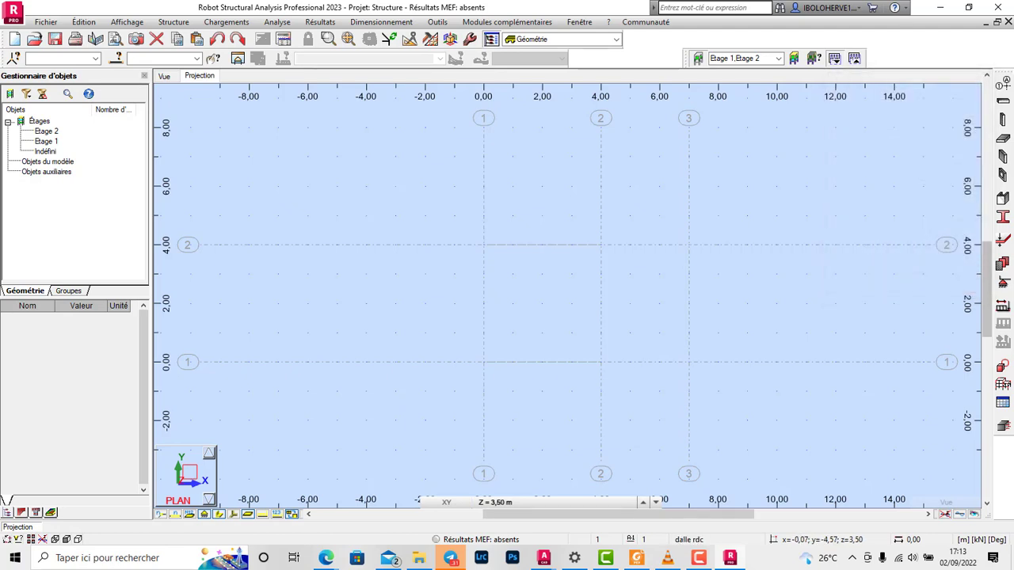
click(655, 502)
click(511, 471)
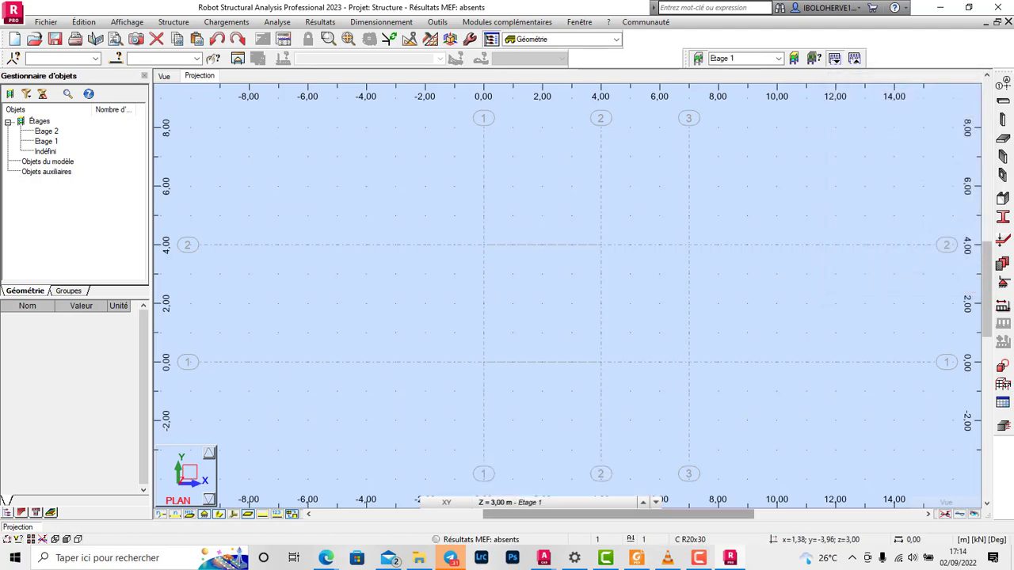
Step: Place C R20x30 columns, 3 m high downward, at all six intersections of X lines 1–3 and Y lines 1–2
click(1002, 119)
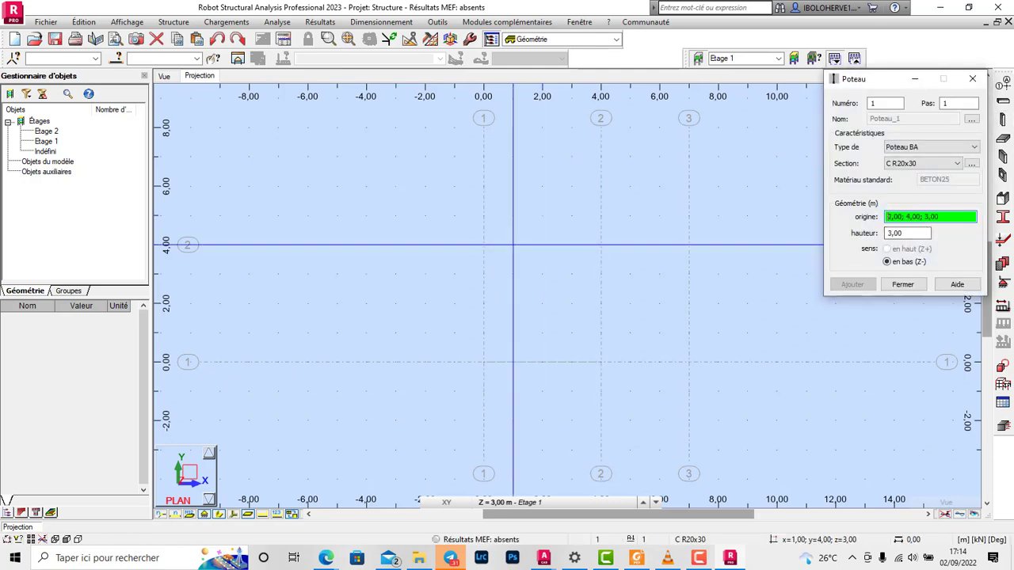
click(483, 245)
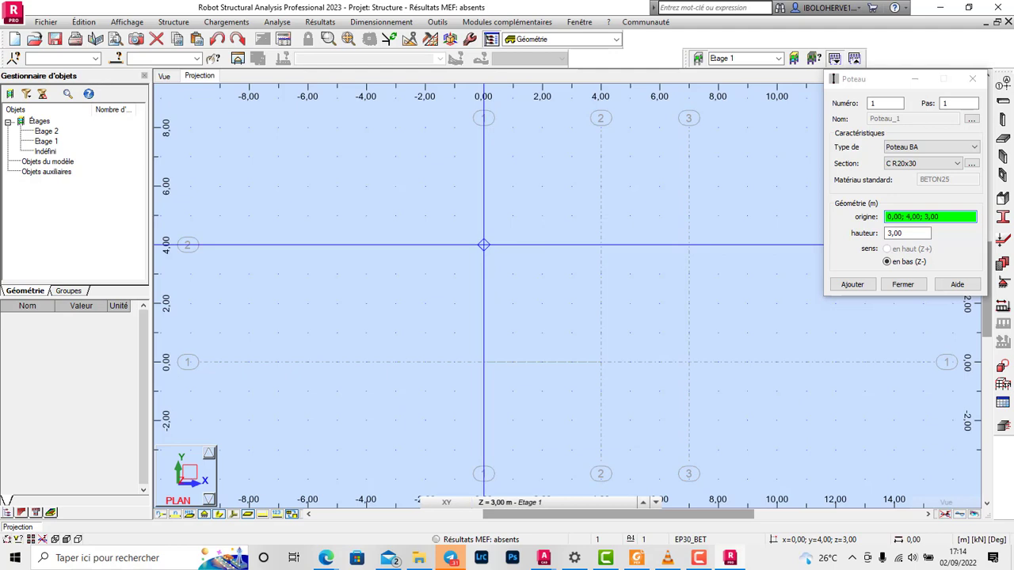
click(483, 362)
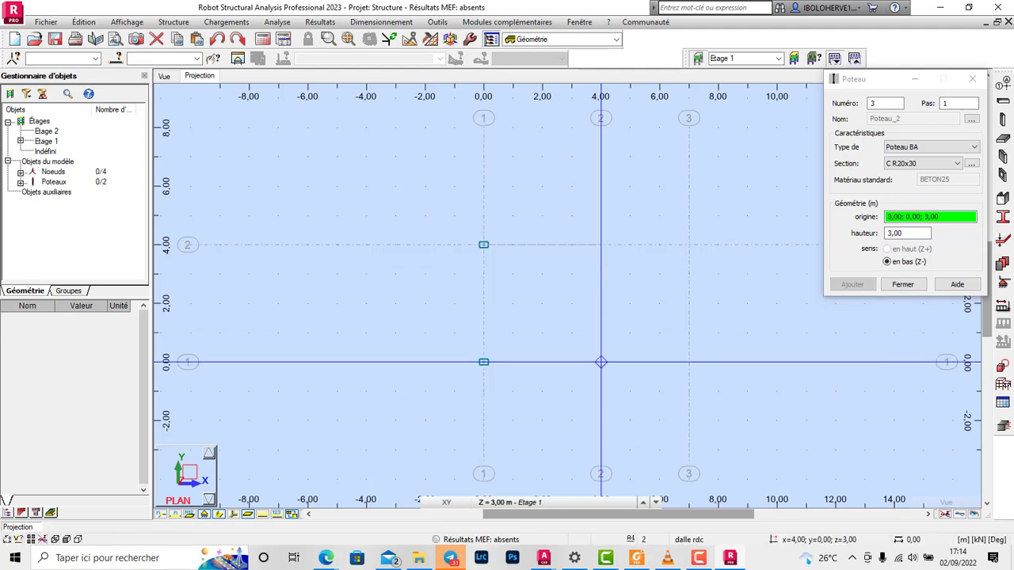
click(601, 362)
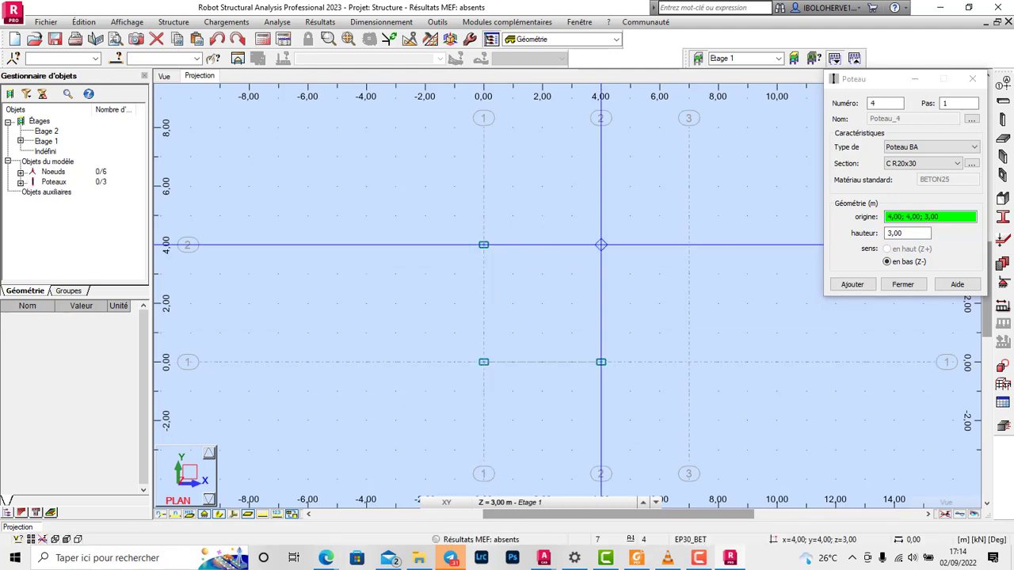
click(600, 245)
click(689, 245)
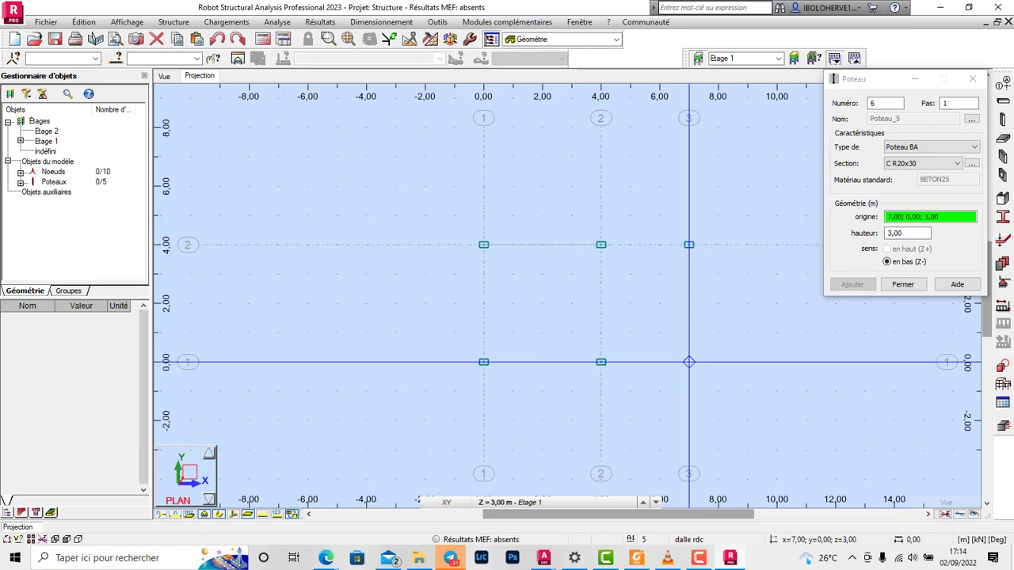
click(903, 284)
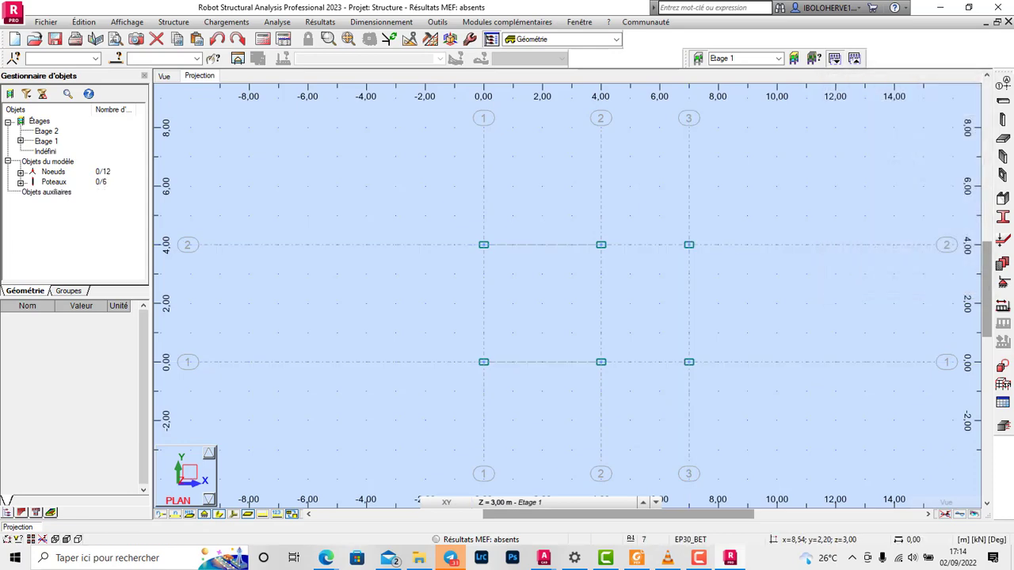
scroll(688, 274, up, 4)
scroll(564, 317, down, 3)
scroll(531, 307, down, 1)
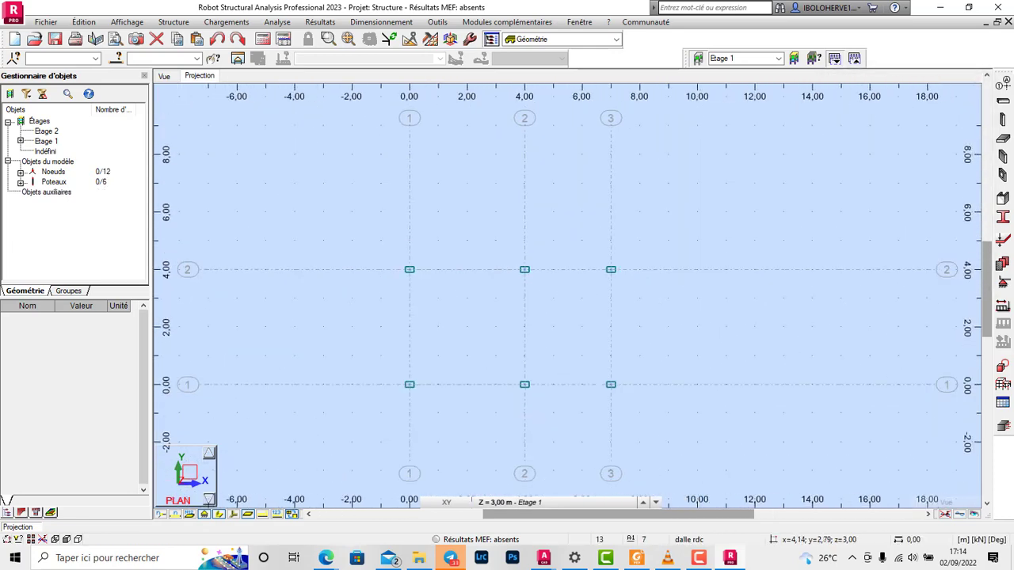
scroll(466, 362, up, 1)
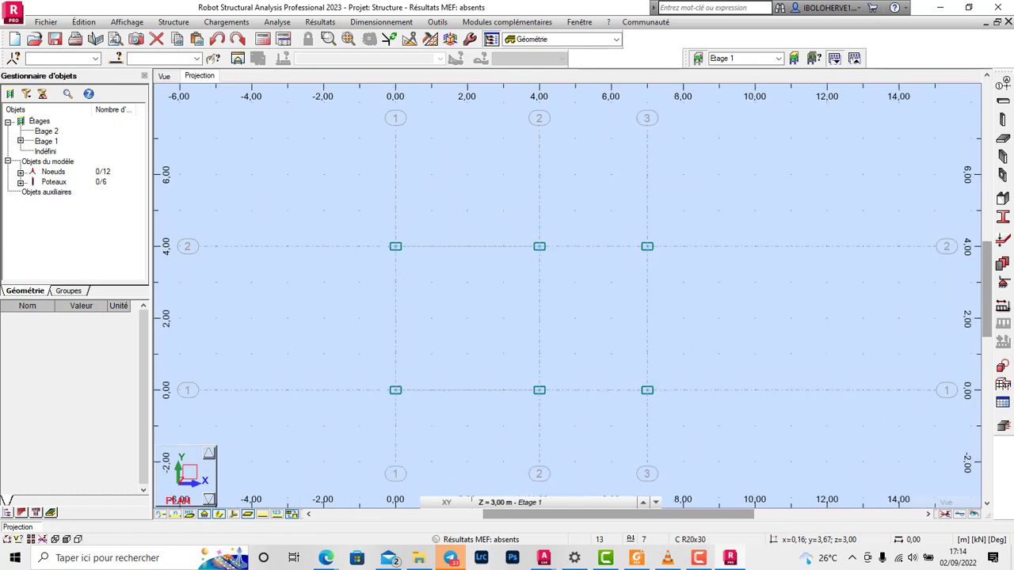
scroll(401, 258, up, 3)
scroll(492, 285, down, 4)
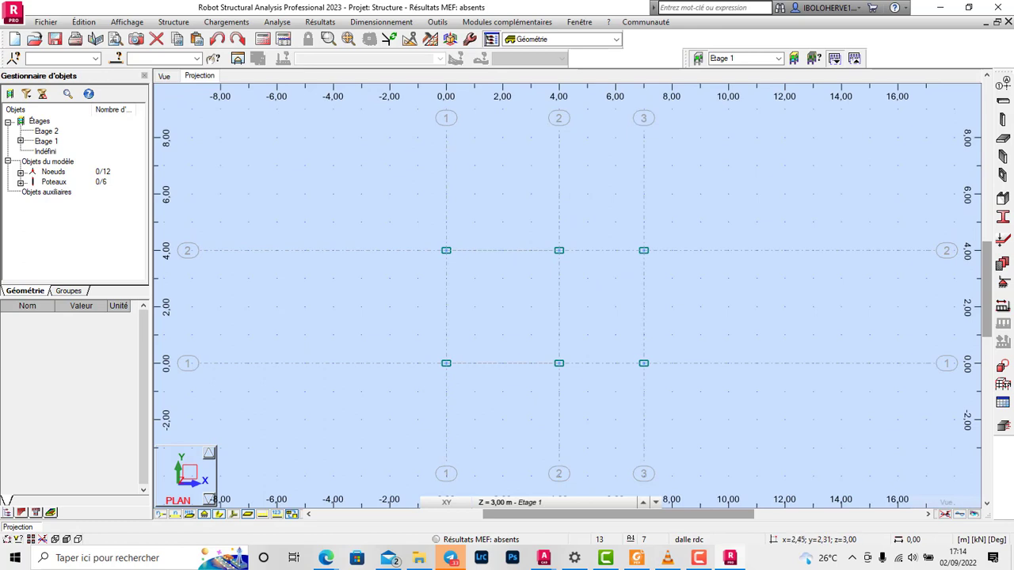
Step: Start a beam definition and set its type to reinforced concrete (Poutre BA)
click(1003, 102)
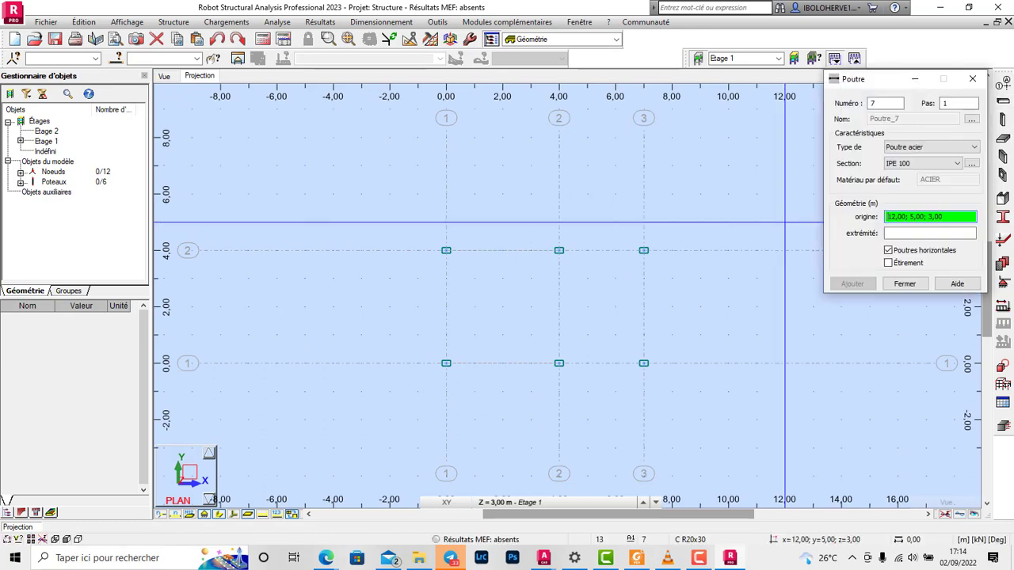
click(974, 147)
click(901, 160)
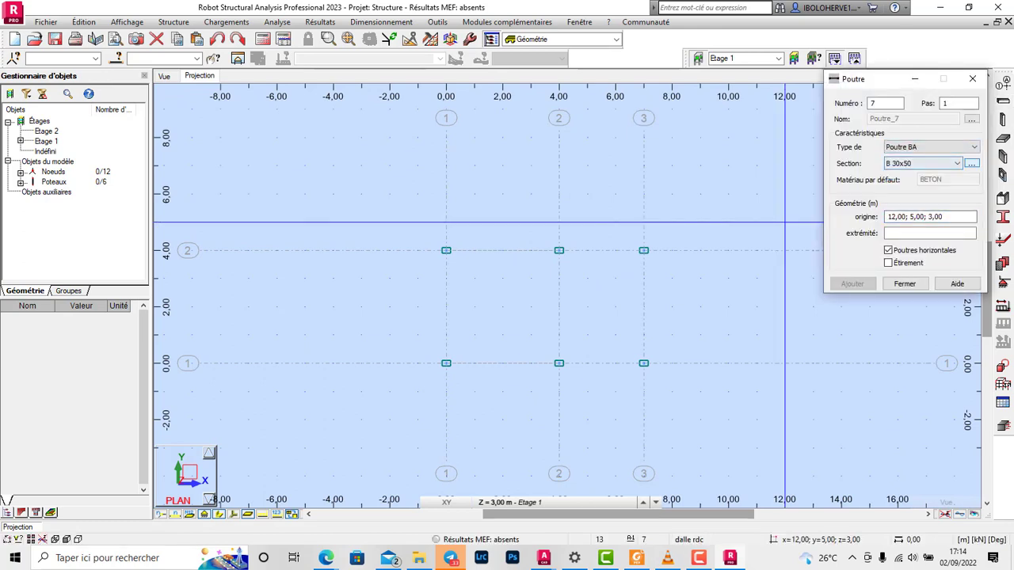
Step: Create a rectangular beam section B R20x40 in BETON25 with b 20 cm and h 40 cm
click(972, 163)
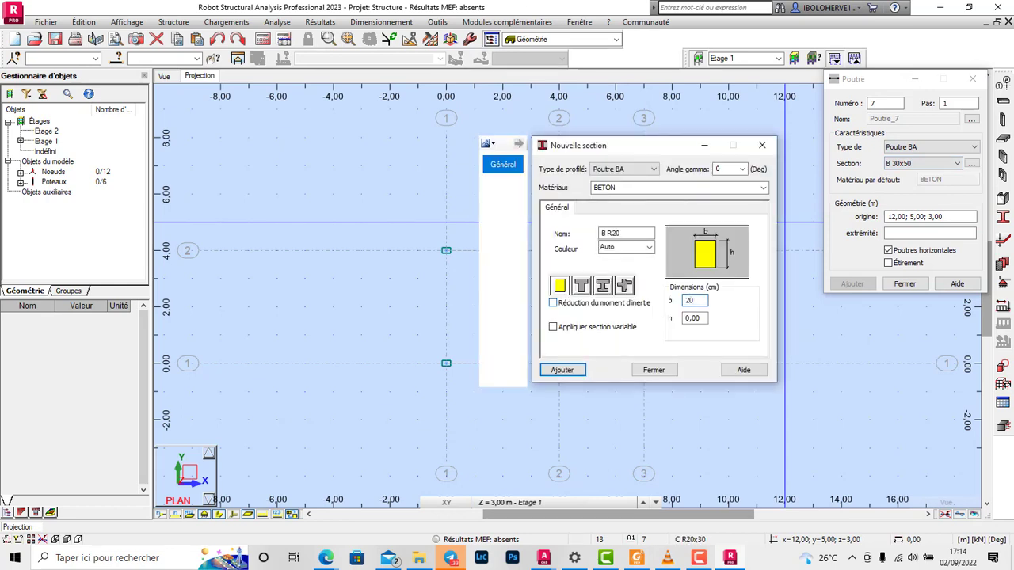
key(Tab)
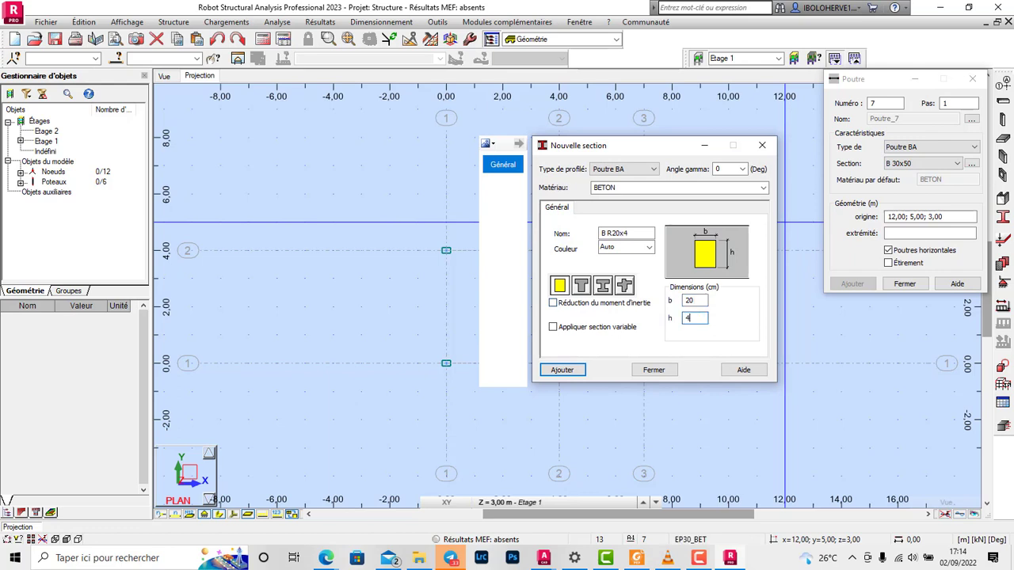
click(763, 188)
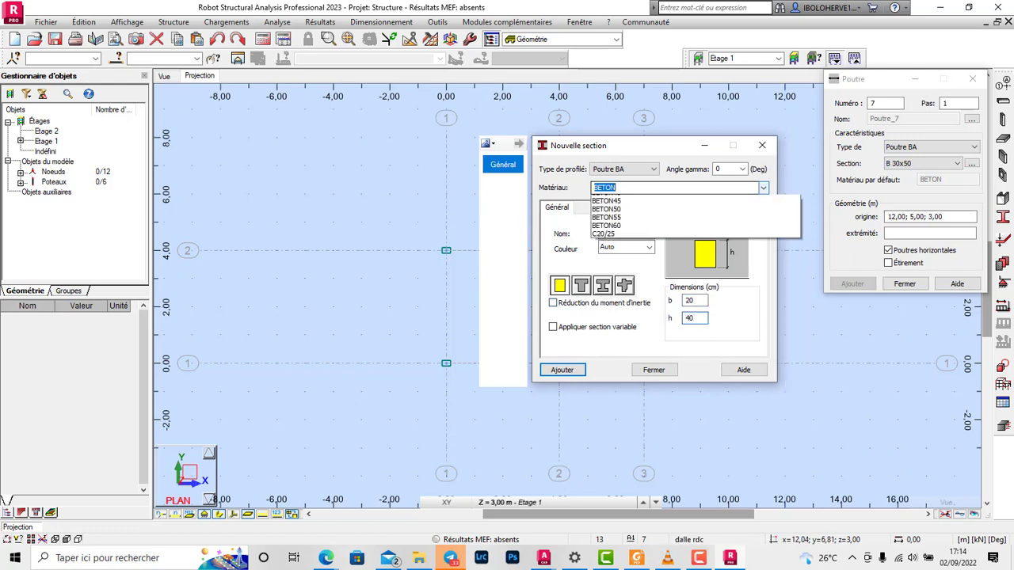
click(606, 216)
click(561, 369)
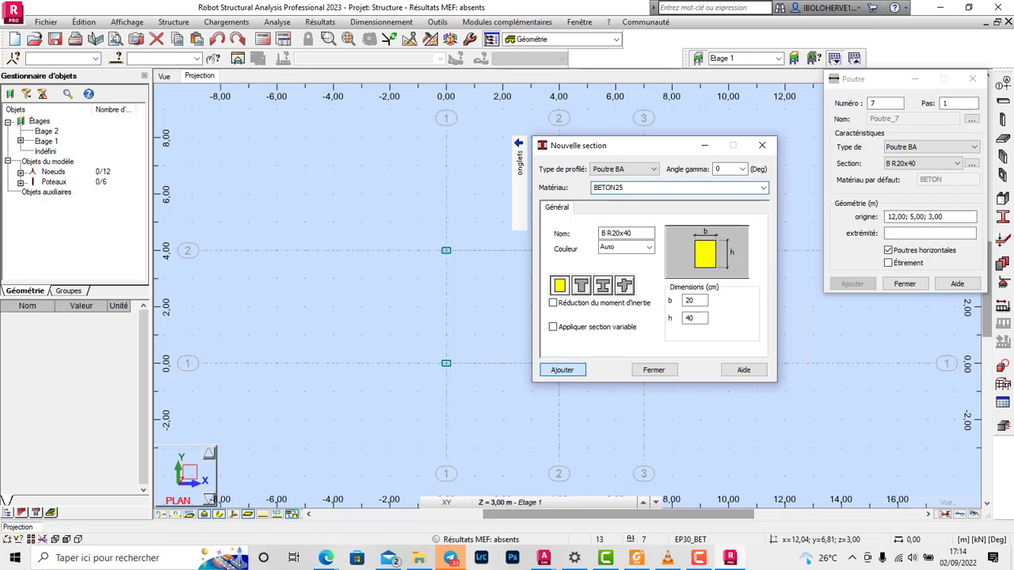
click(654, 370)
Step: Draw B R20x40 beams at Etage 1 around the rectangle between X lines 1–3 and Y lines 1–2, plus a cross beam on X line 2
click(446, 251)
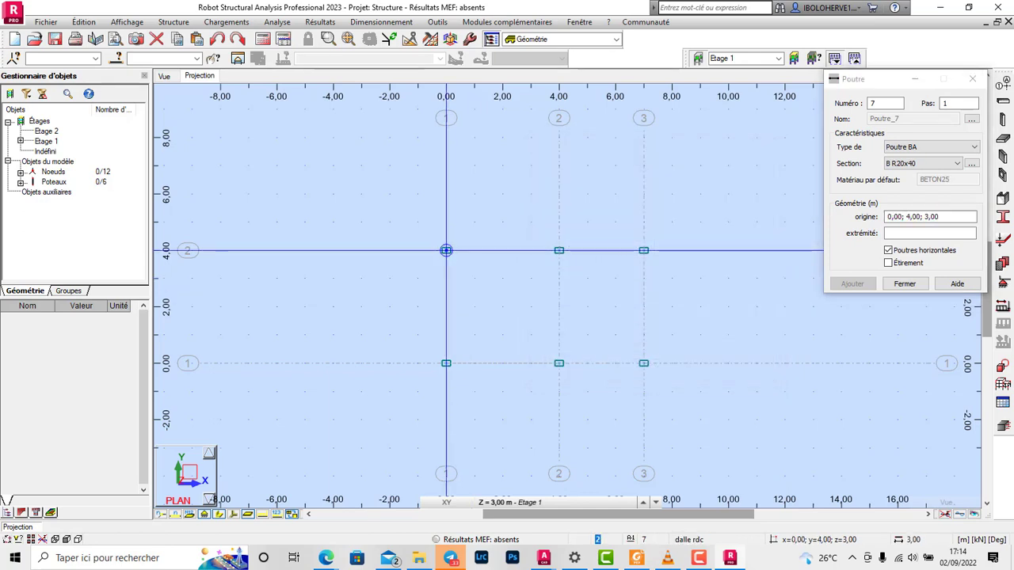
click(643, 251)
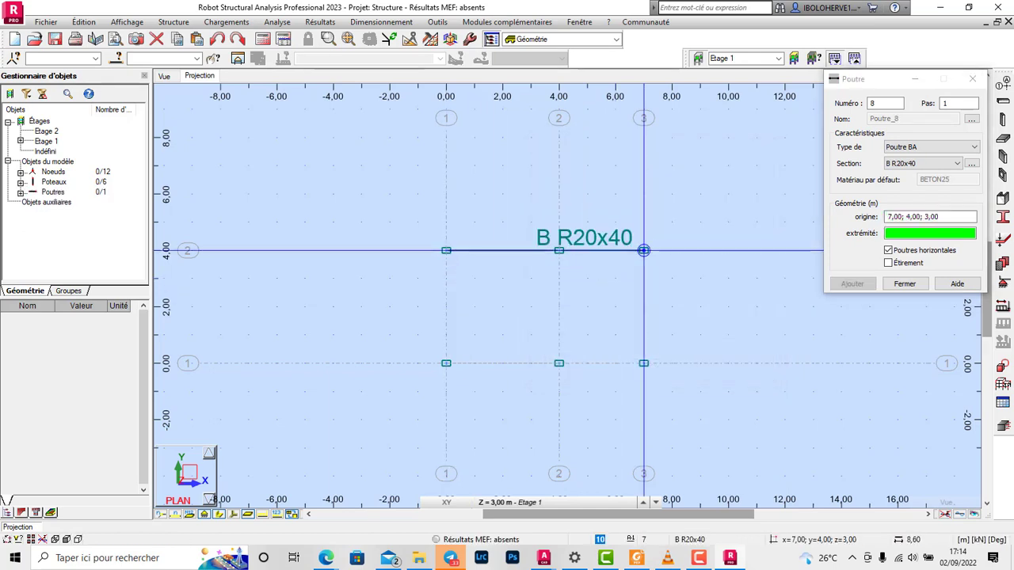
click(643, 363)
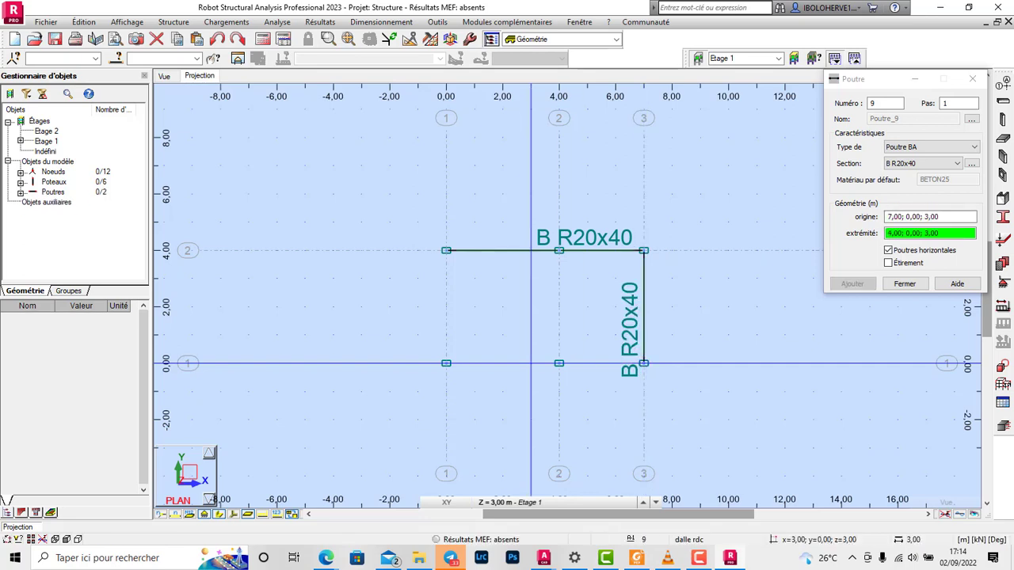
click(446, 363)
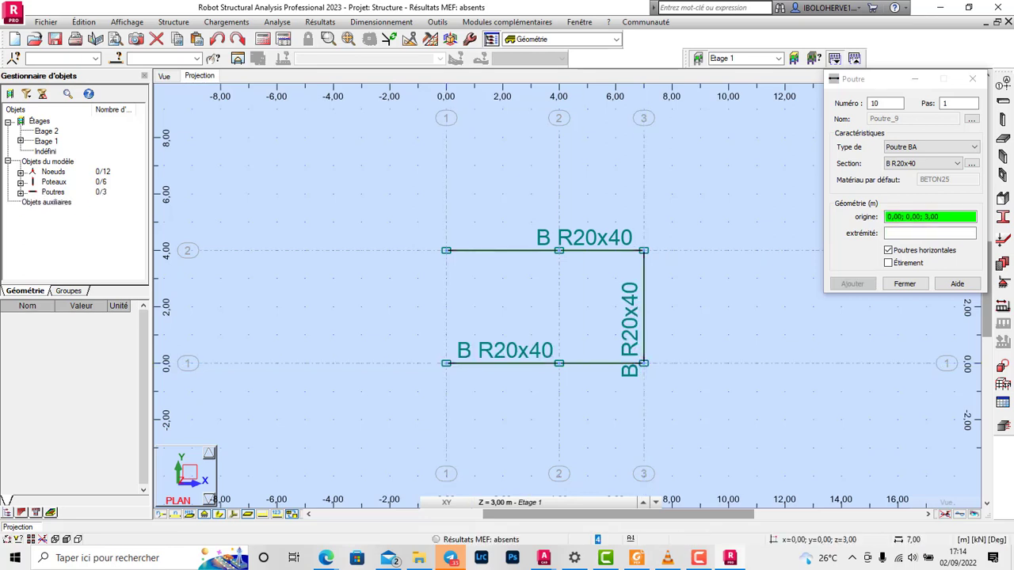
click(446, 250)
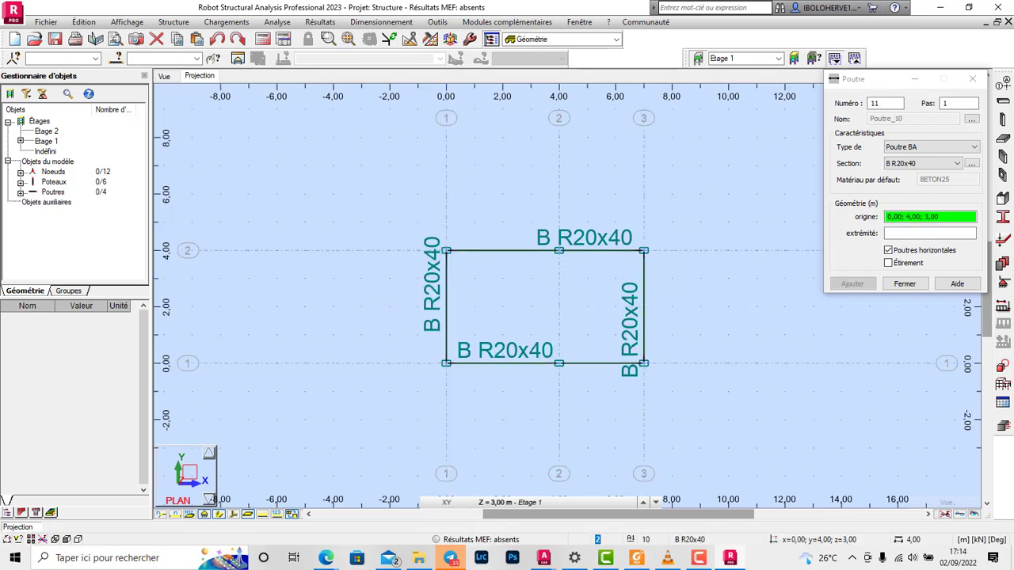
click(558, 362)
click(901, 282)
Step: Select the whole structure and intersect its bars to split the two long beams at X line 2
scroll(758, 320, down, 1)
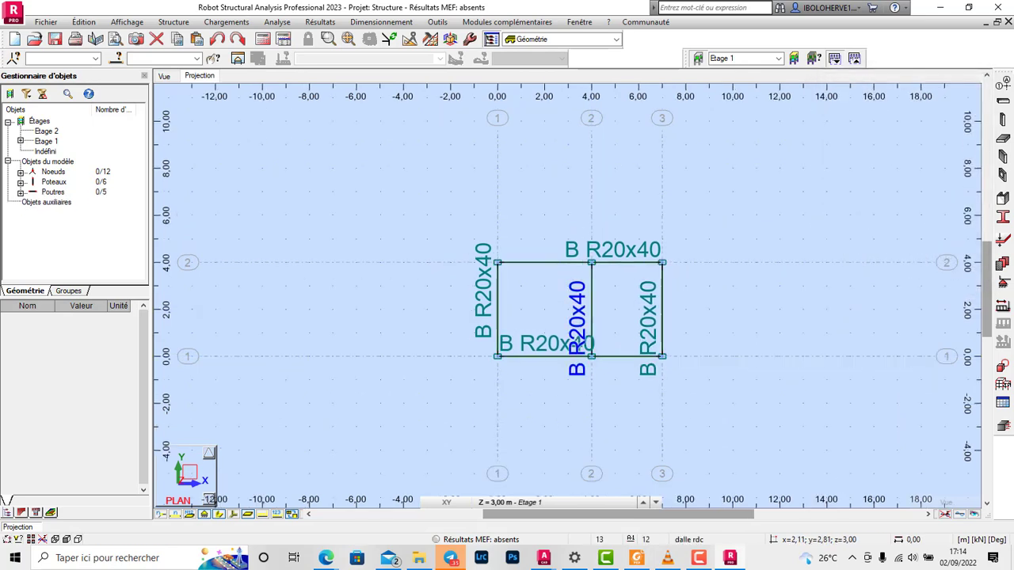
key(ctrl+a)
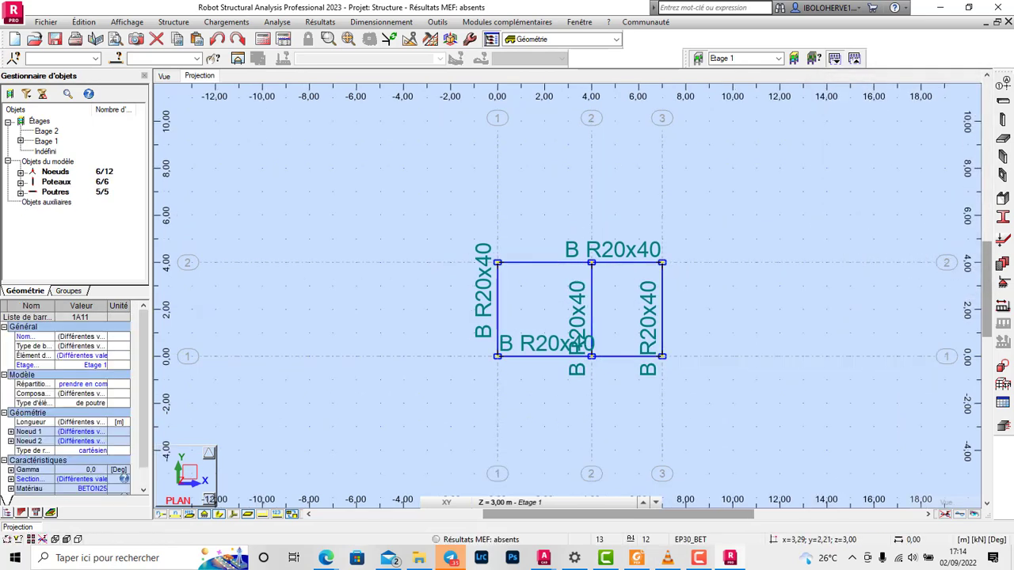
click(410, 39)
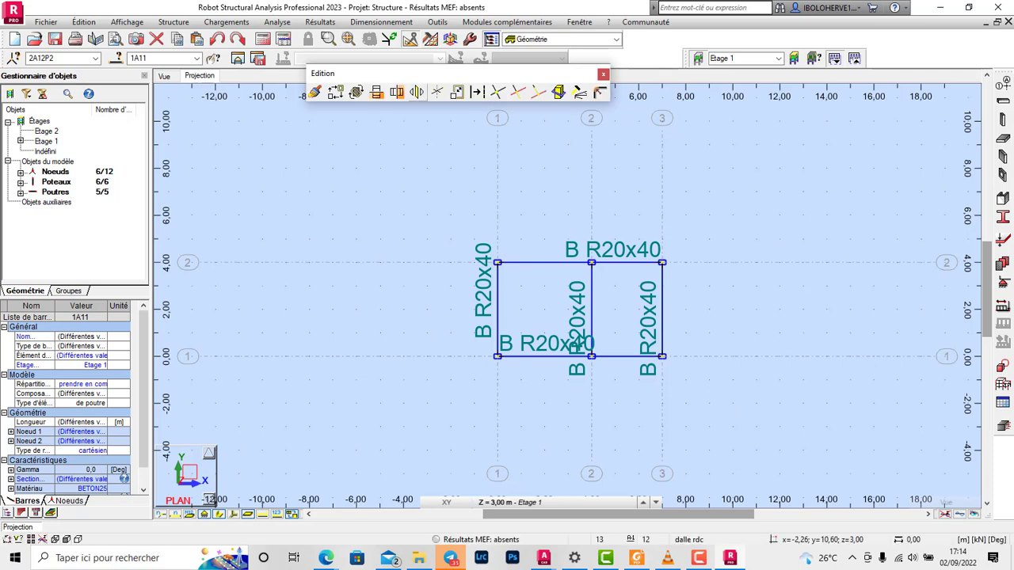
click(497, 92)
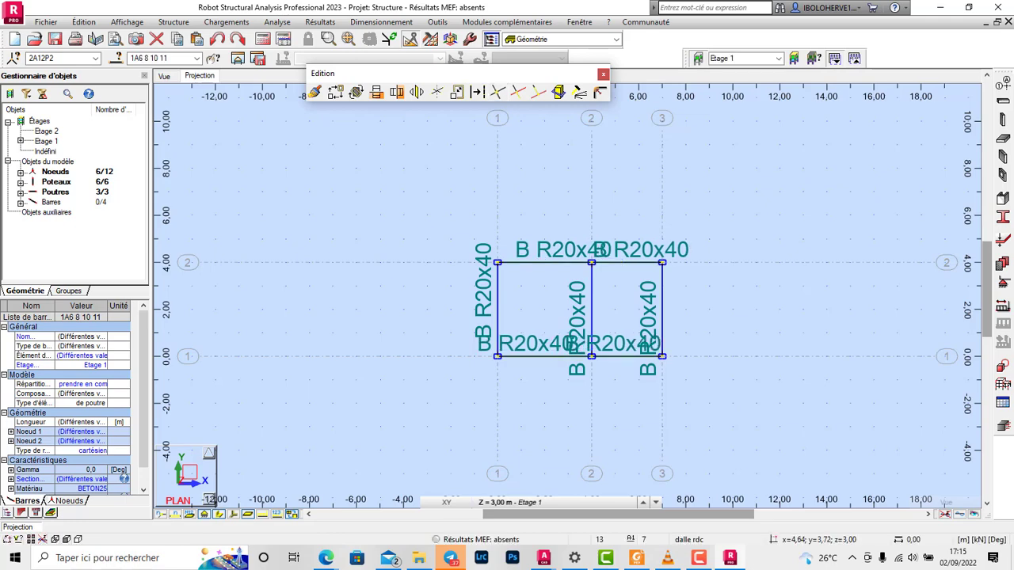
scroll(547, 258, up, 4)
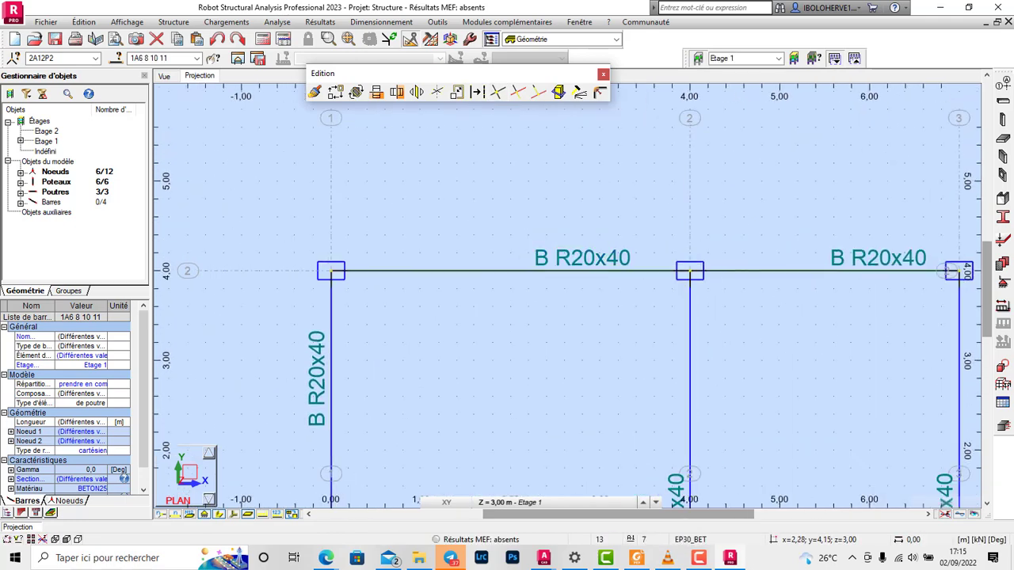
scroll(611, 258, down, 4)
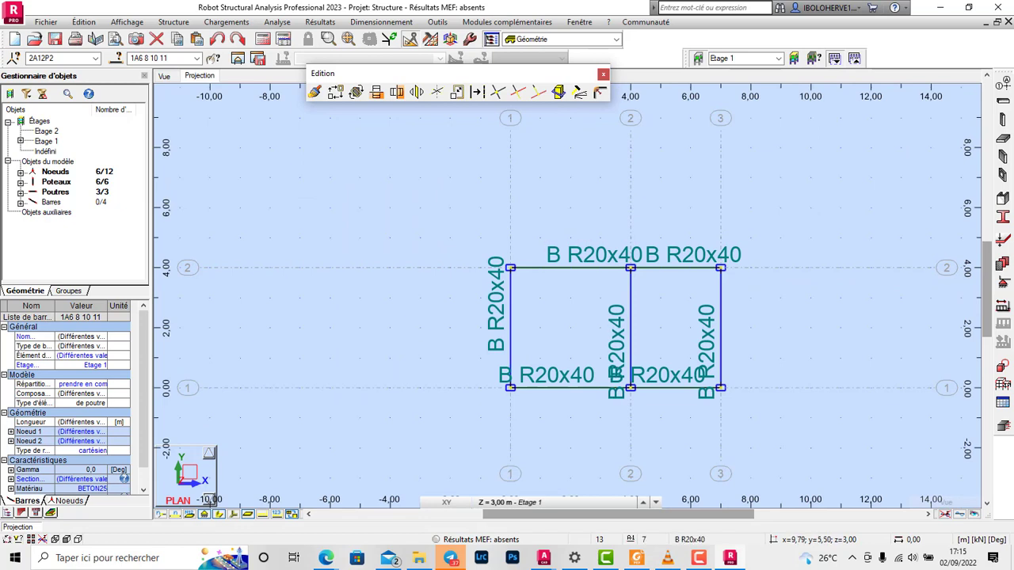
Step: Start a floor slab definition and create a uniform 15 cm thickness named EP15 in BETON25
click(1002, 139)
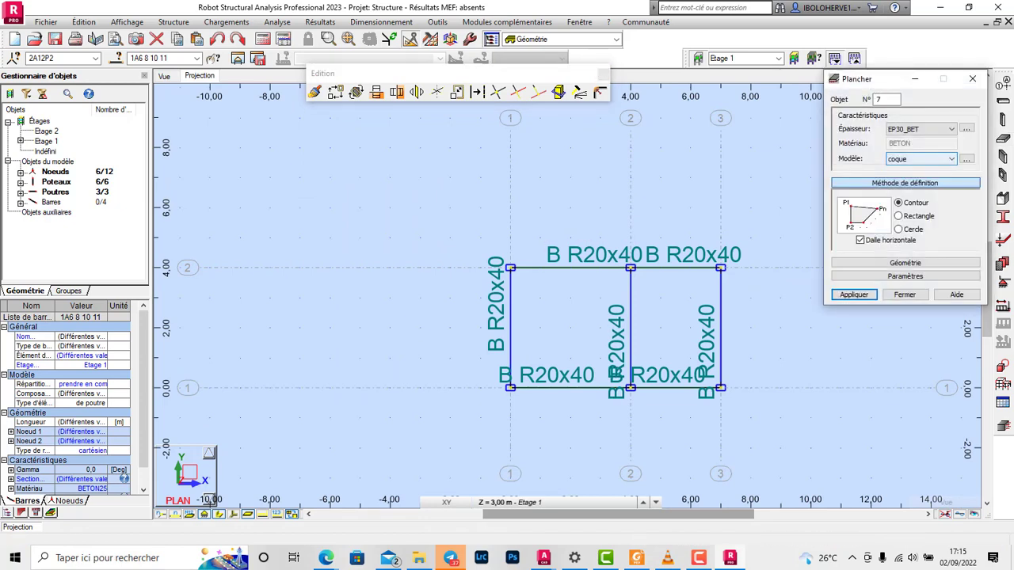
click(950, 129)
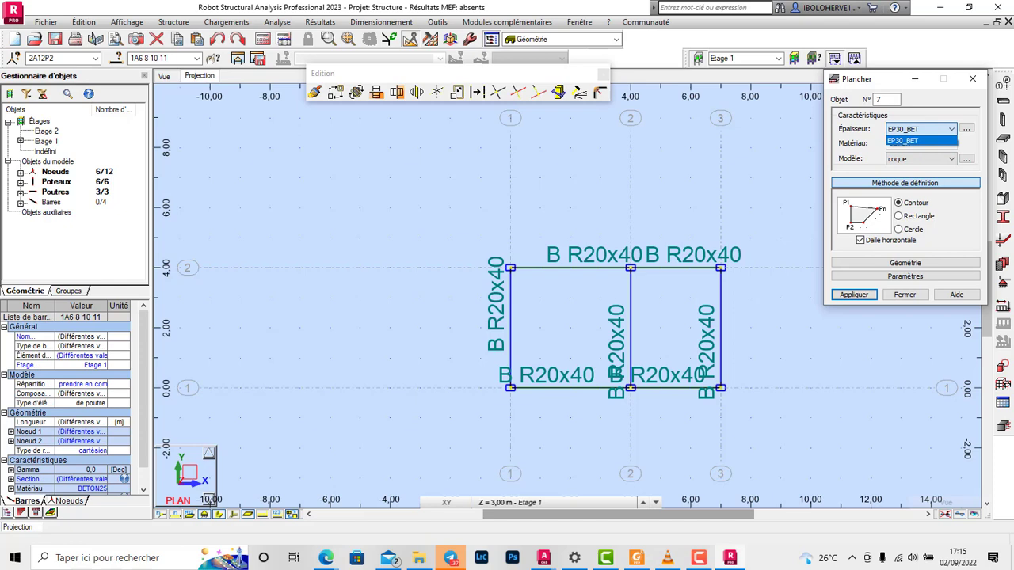
click(967, 128)
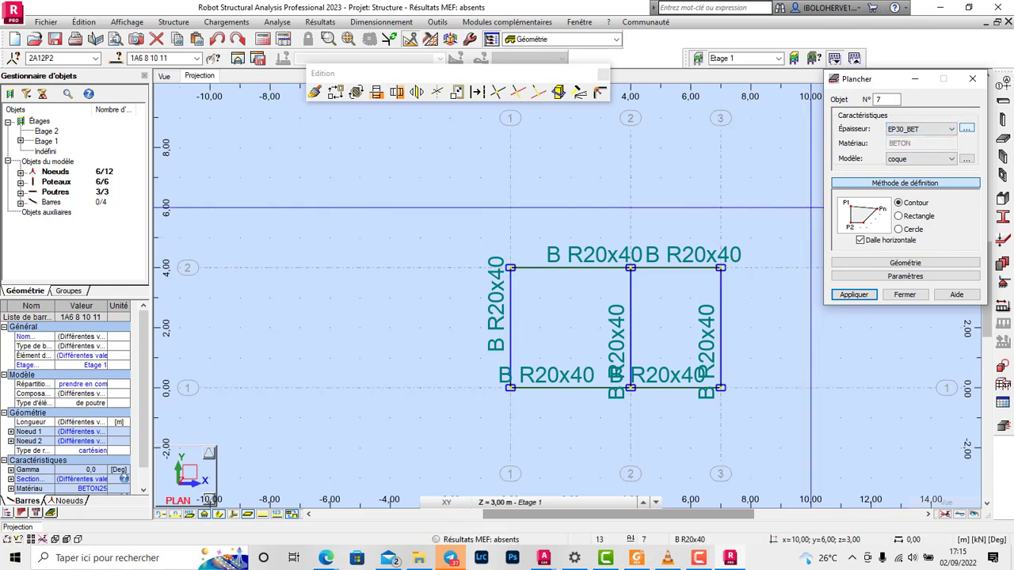
click(967, 128)
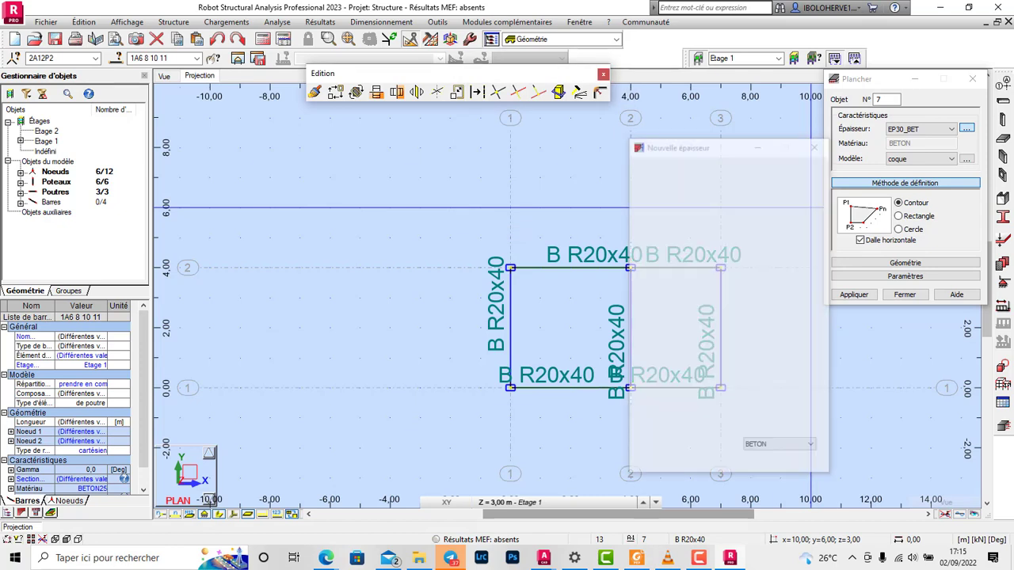
double_click(765, 285)
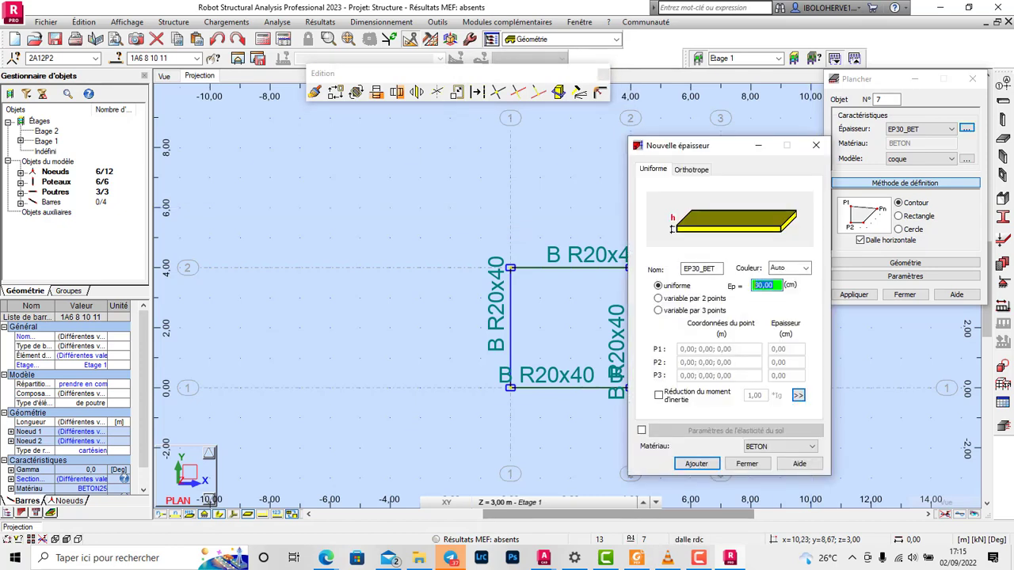
double_click(701, 269)
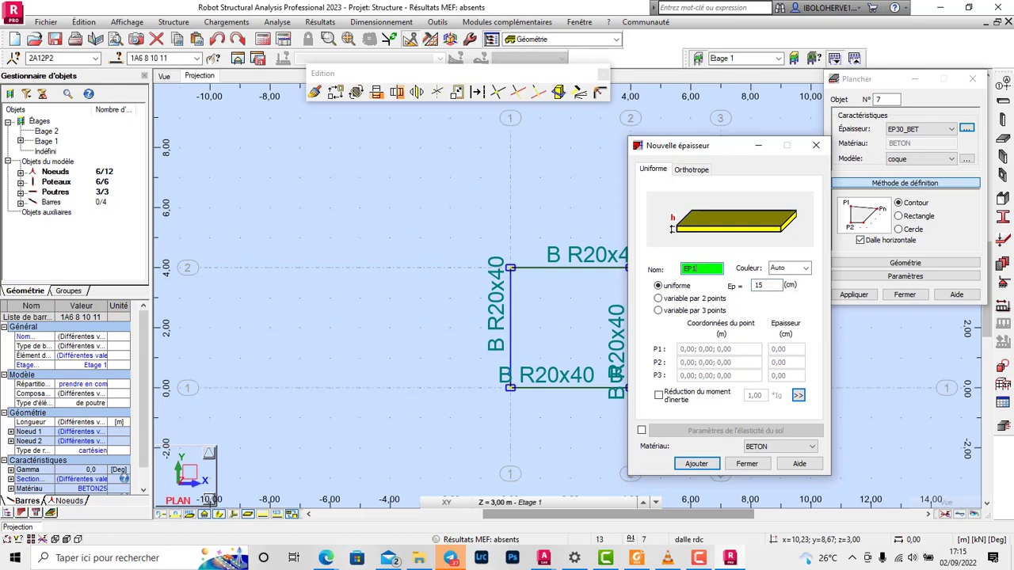
click(792, 446)
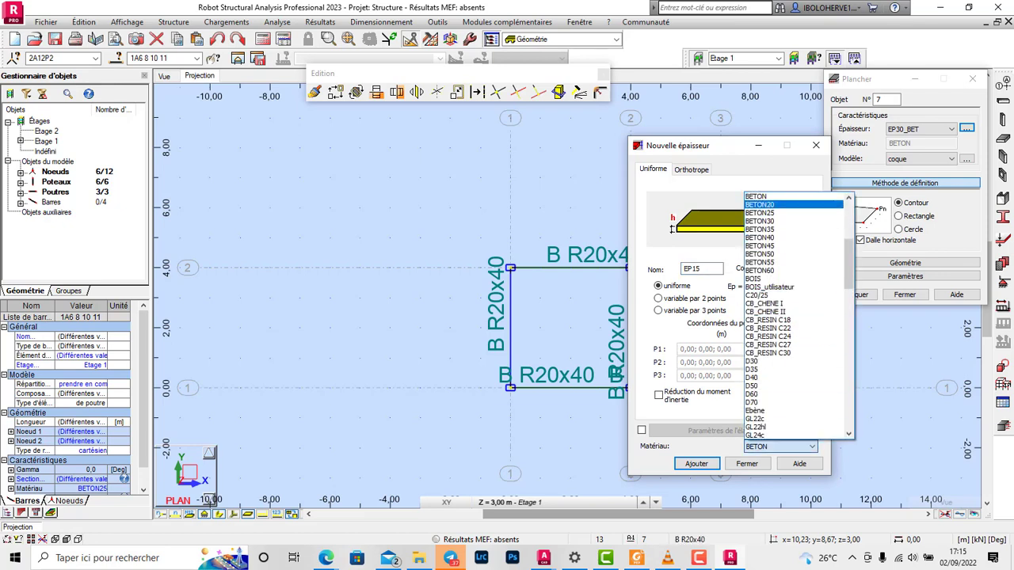
click(780, 212)
click(697, 464)
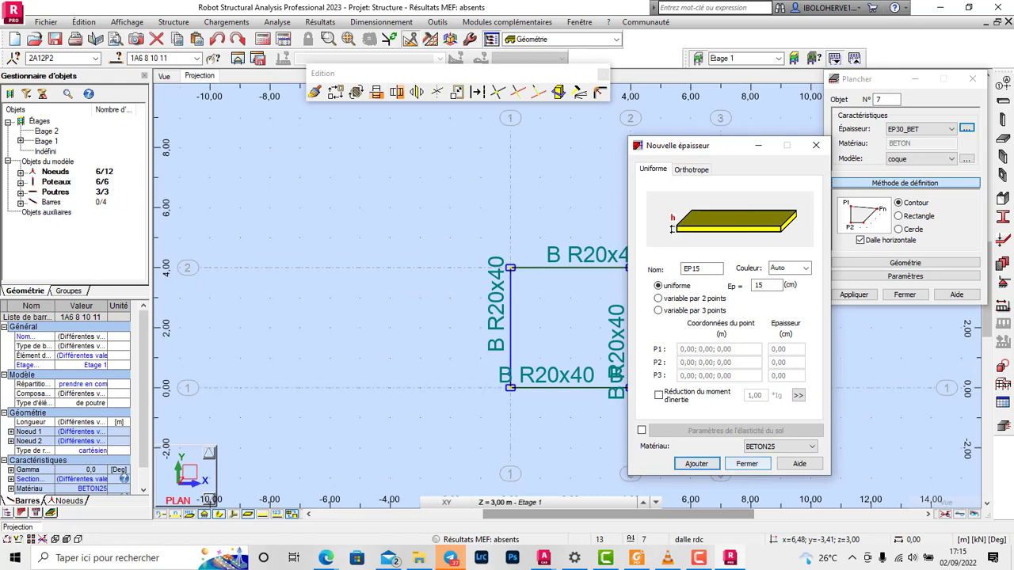
click(747, 465)
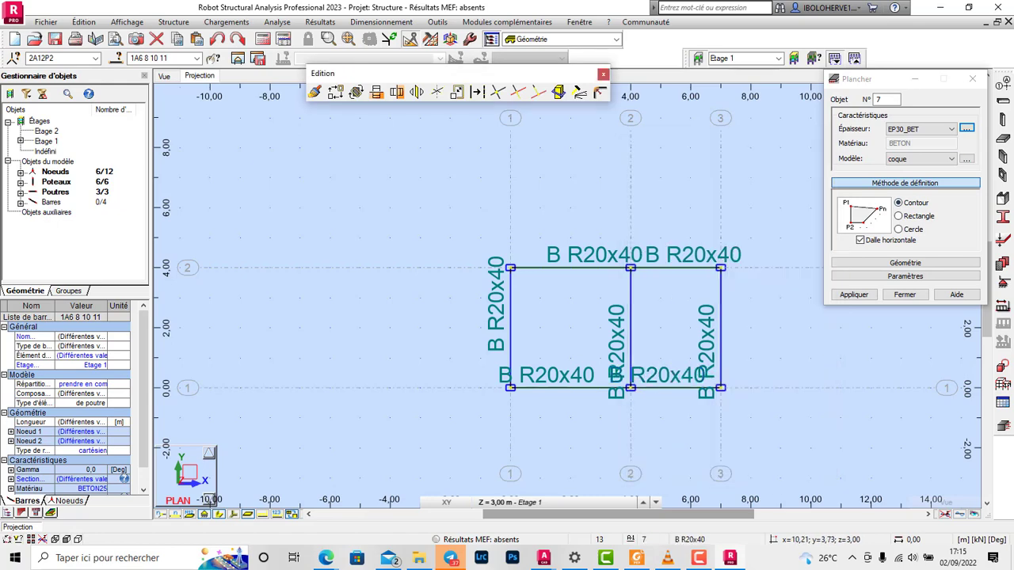
Step: Place horizontal rectangular EP15 slabs in both bays, between X lines 1–2 and X lines 2–3
click(923, 129)
click(911, 148)
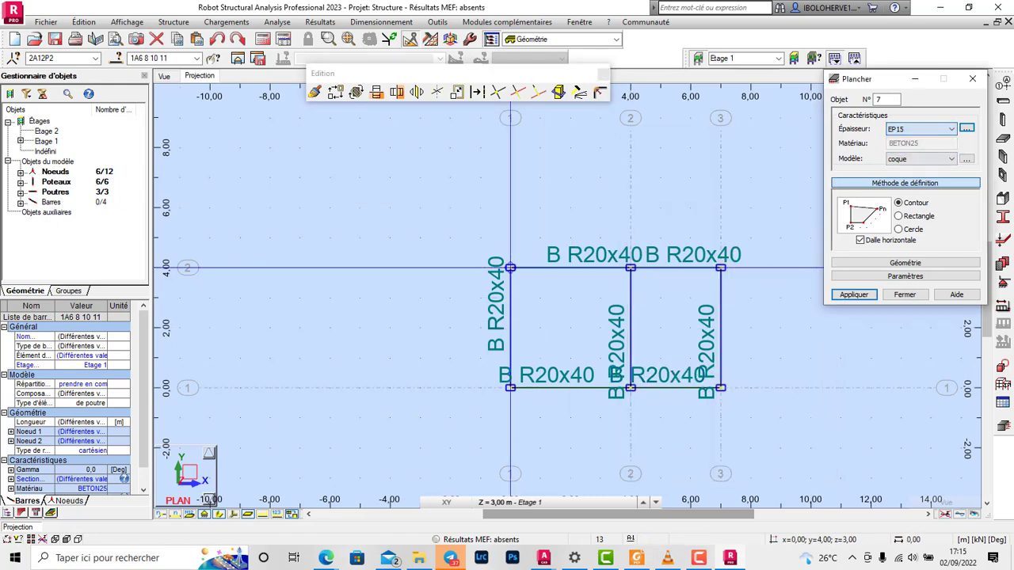
click(899, 216)
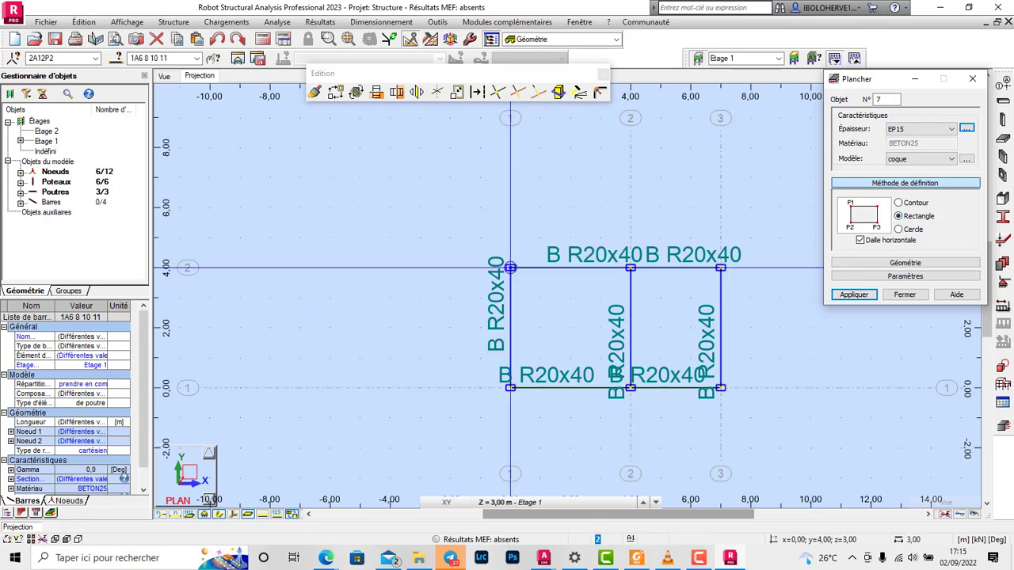
click(631, 388)
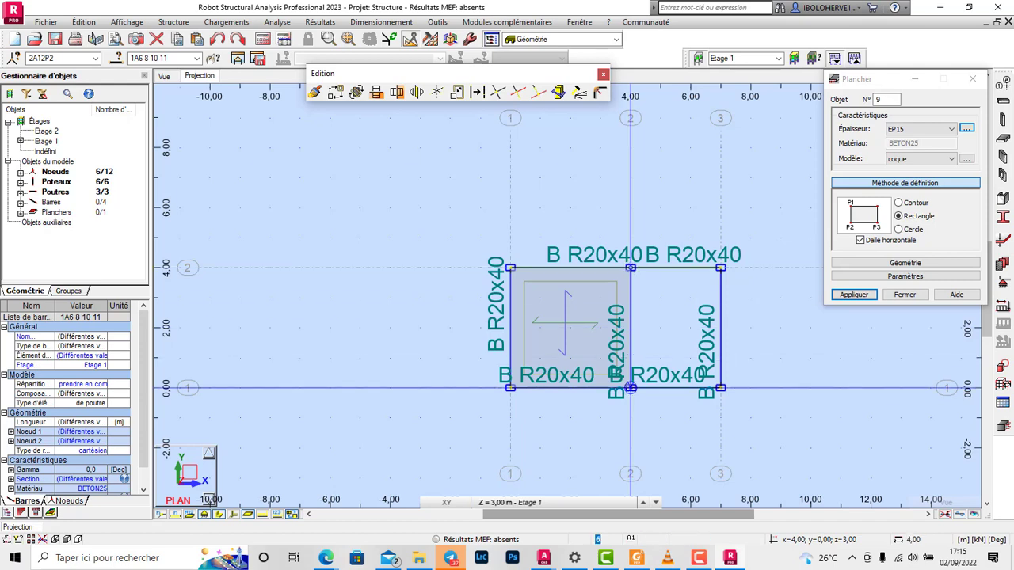
click(720, 388)
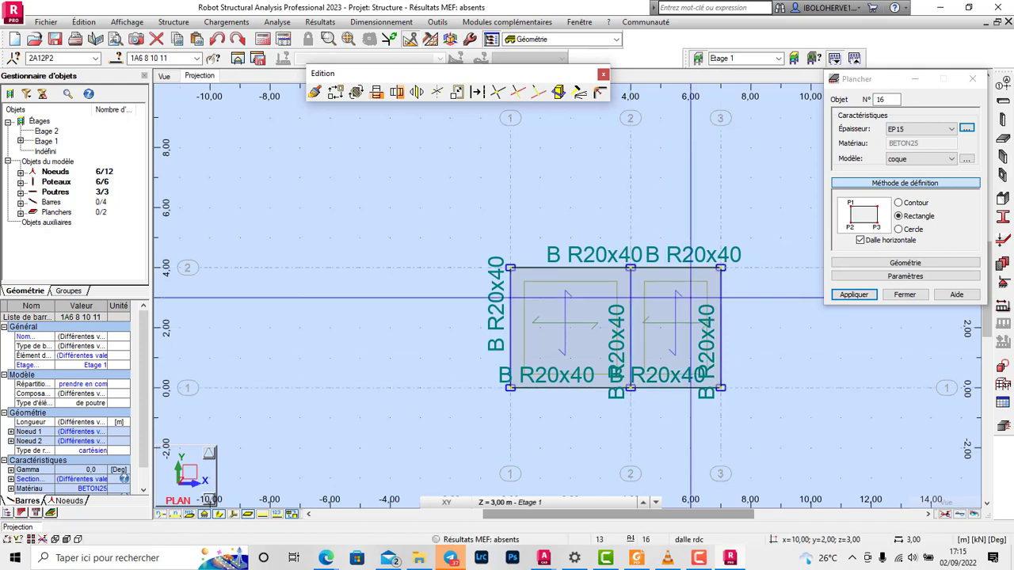
click(904, 294)
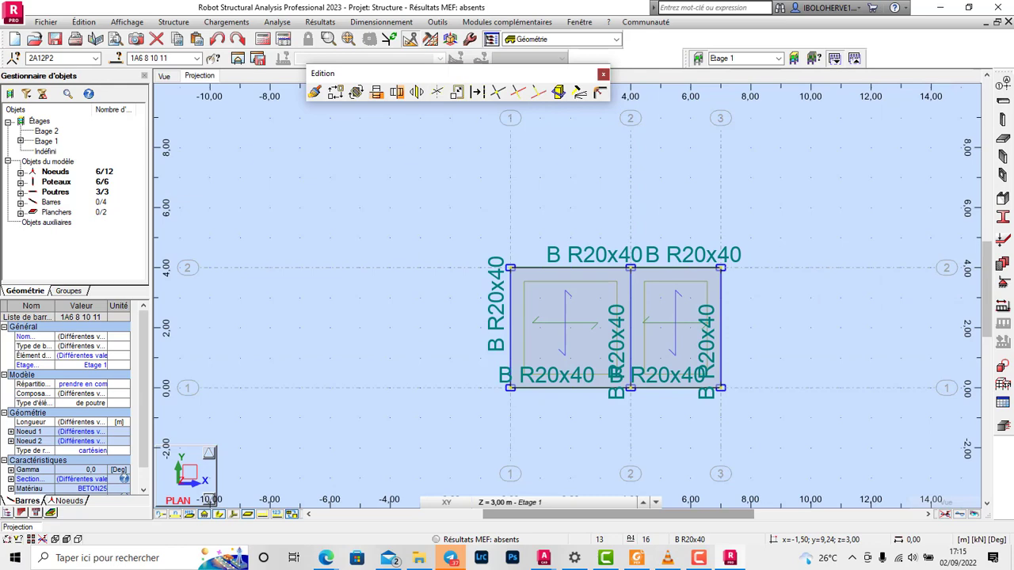
Step: Close the editing tools, check the frame and slabs in the 3D view and return to the plan projection
click(604, 74)
click(164, 76)
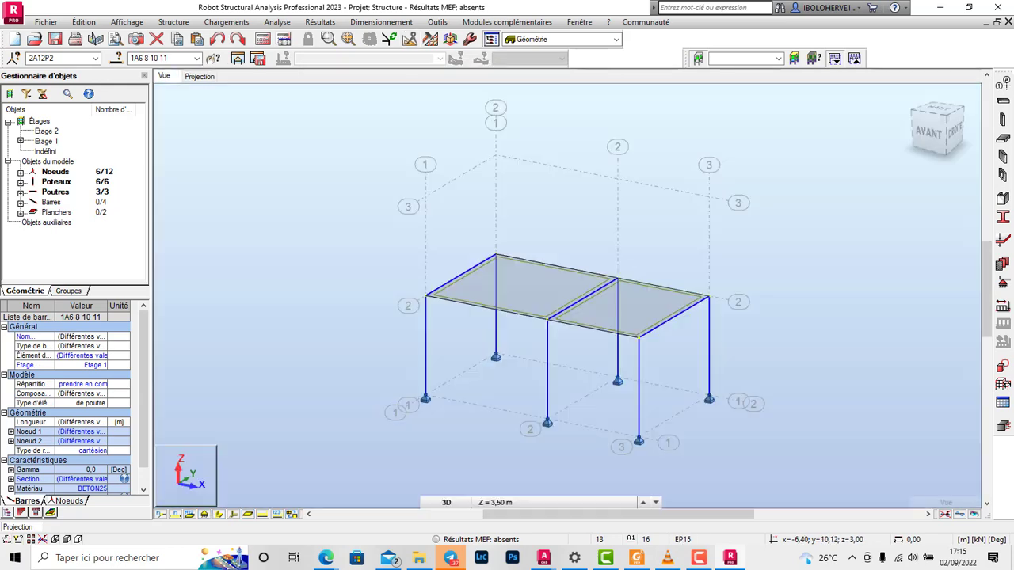
click(199, 76)
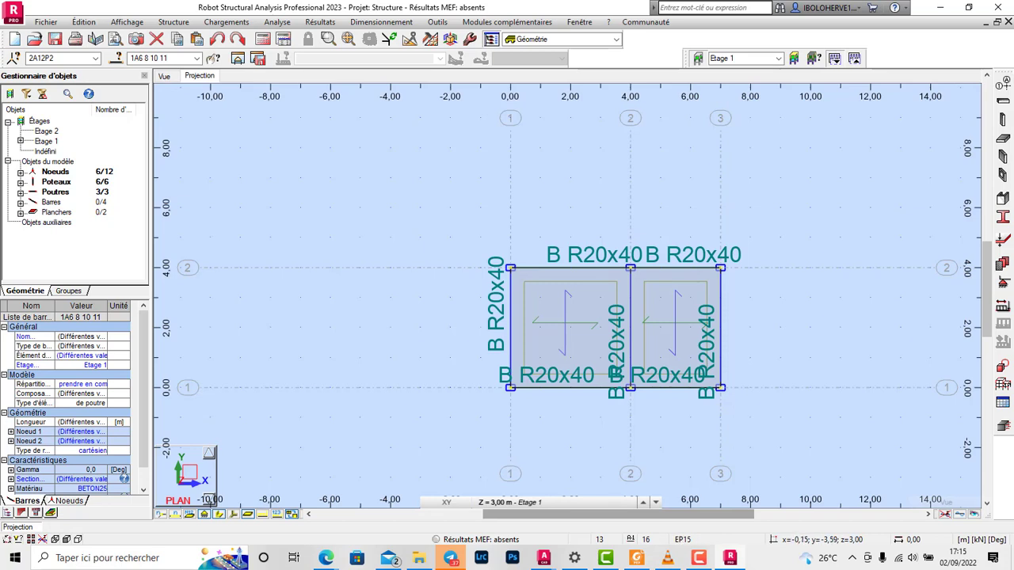
Step: Remove the supports from the six column base nodes in the Z = 0,00 m base plan
click(655, 502)
click(539, 486)
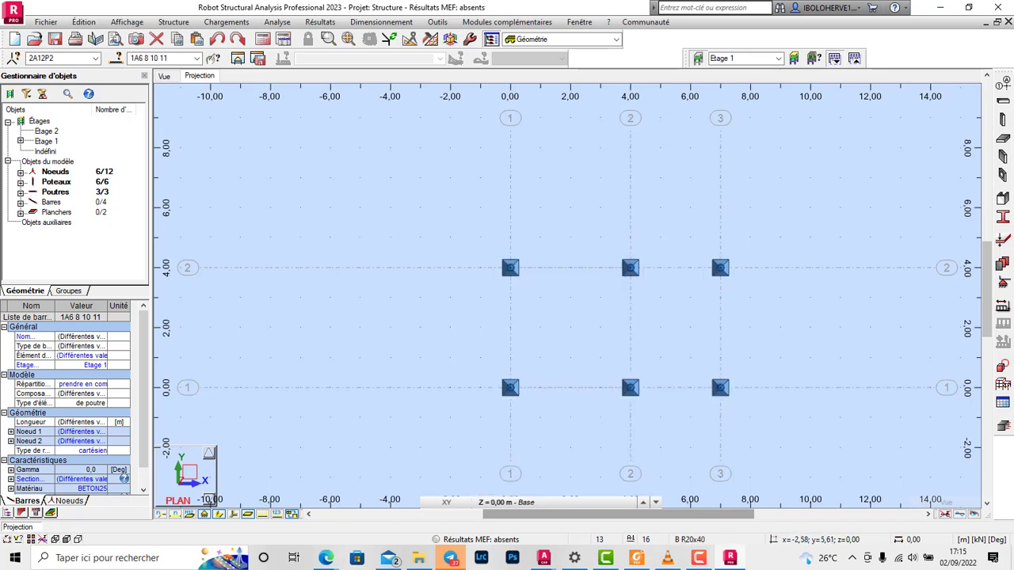
drag(433, 219, 781, 422)
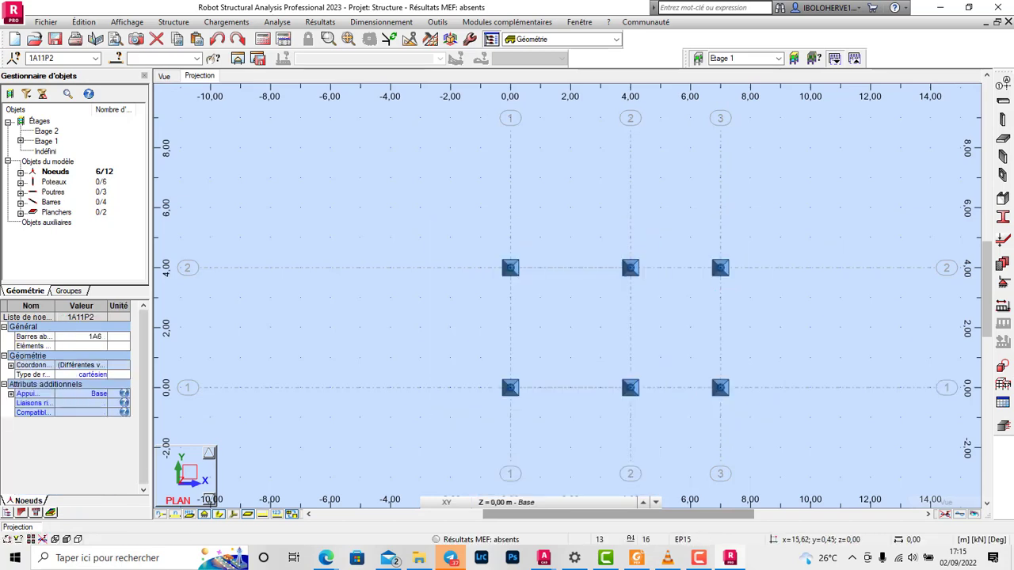
click(1003, 282)
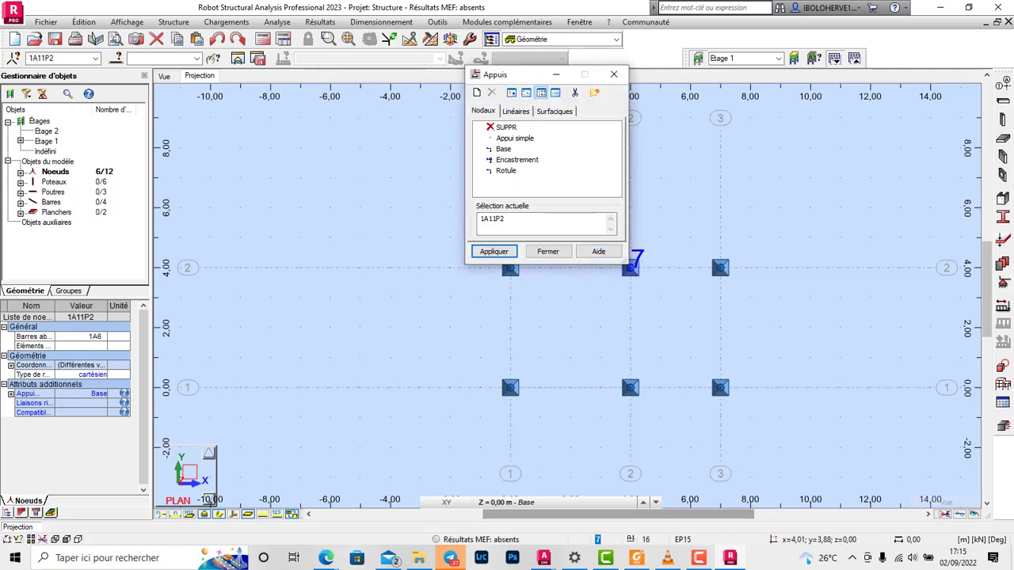
click(507, 128)
click(494, 251)
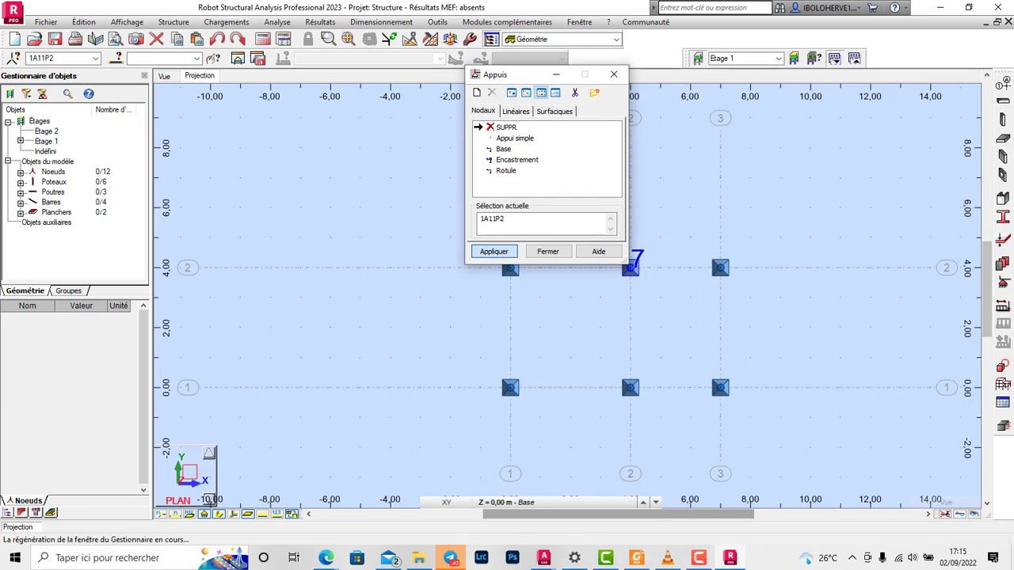
click(548, 251)
scroll(614, 330, down, 2)
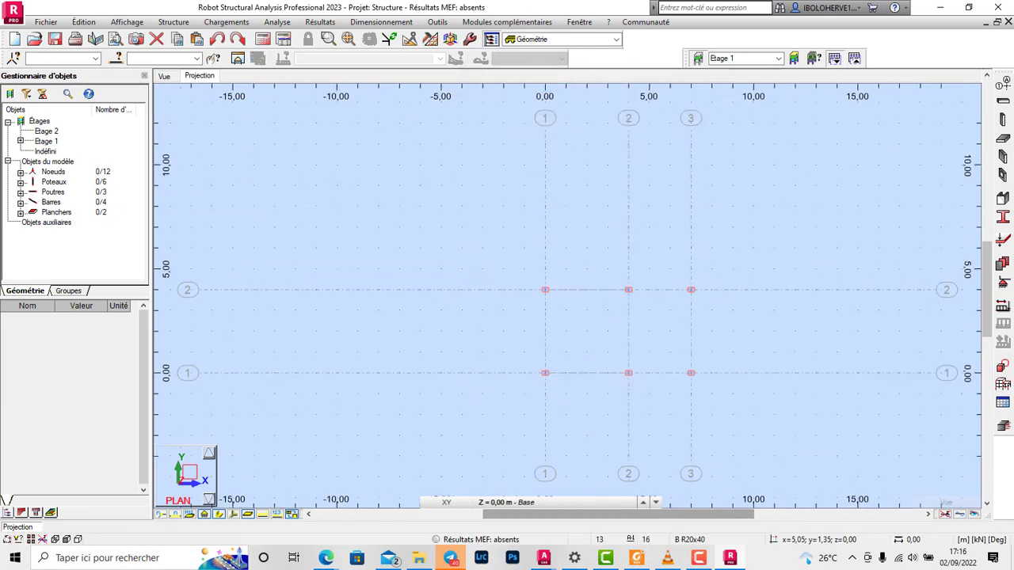
Step: In the 3D view, copy the whole structure once by a translation vector of 0; 0; 3 m
click(164, 77)
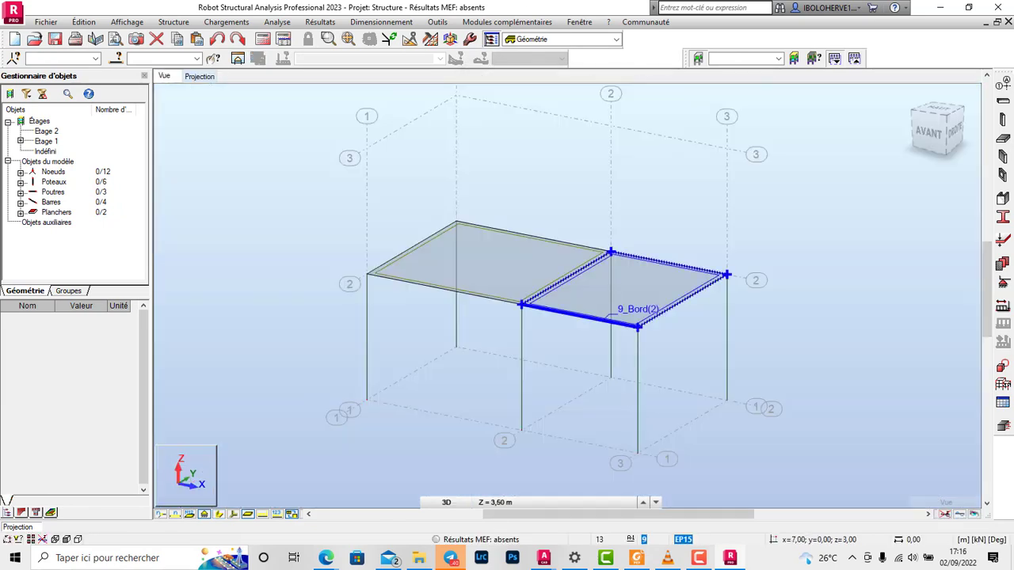
scroll(625, 316, down, 2)
drag(391, 224, 781, 456)
click(409, 39)
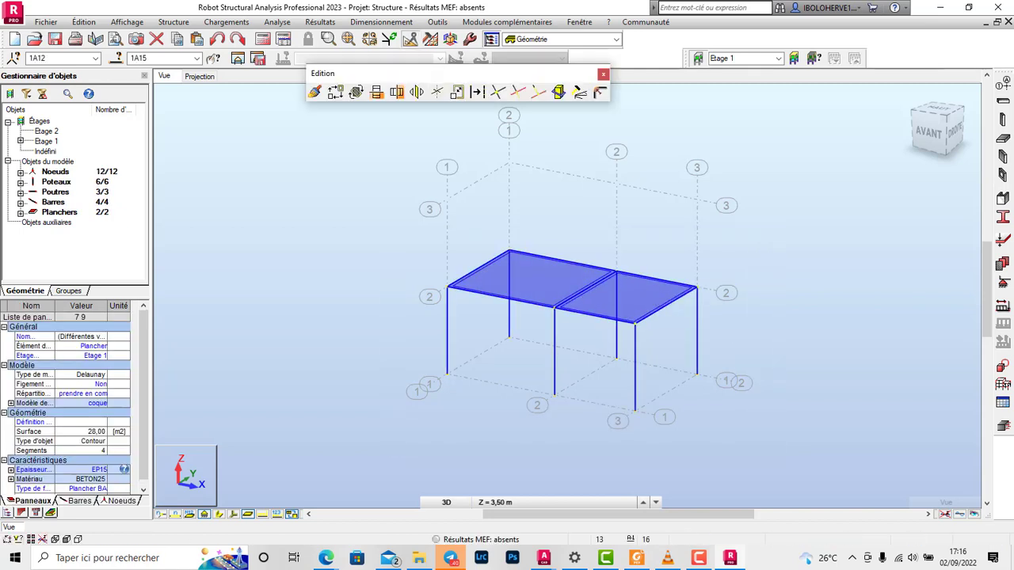
click(335, 92)
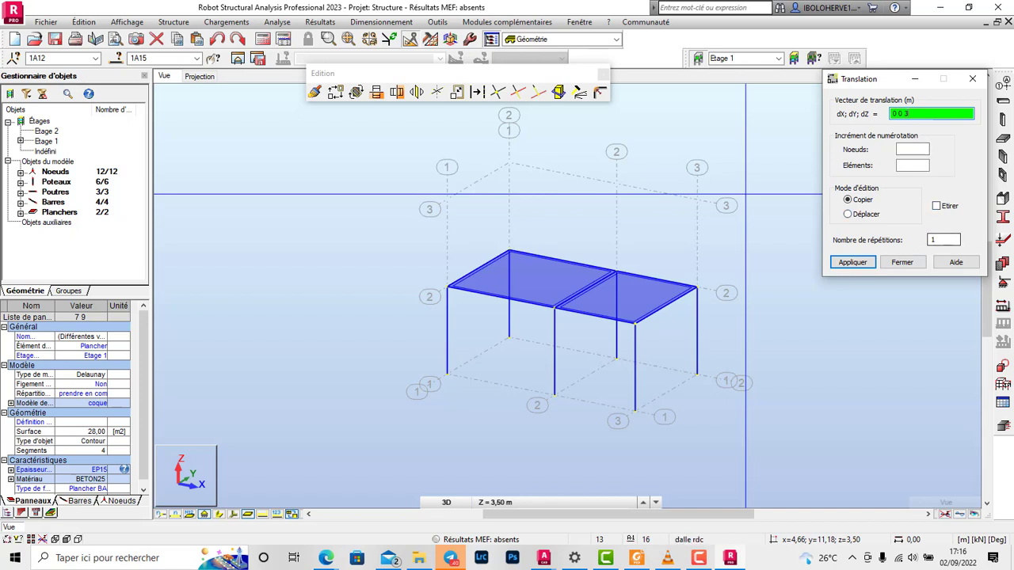
click(852, 263)
click(902, 263)
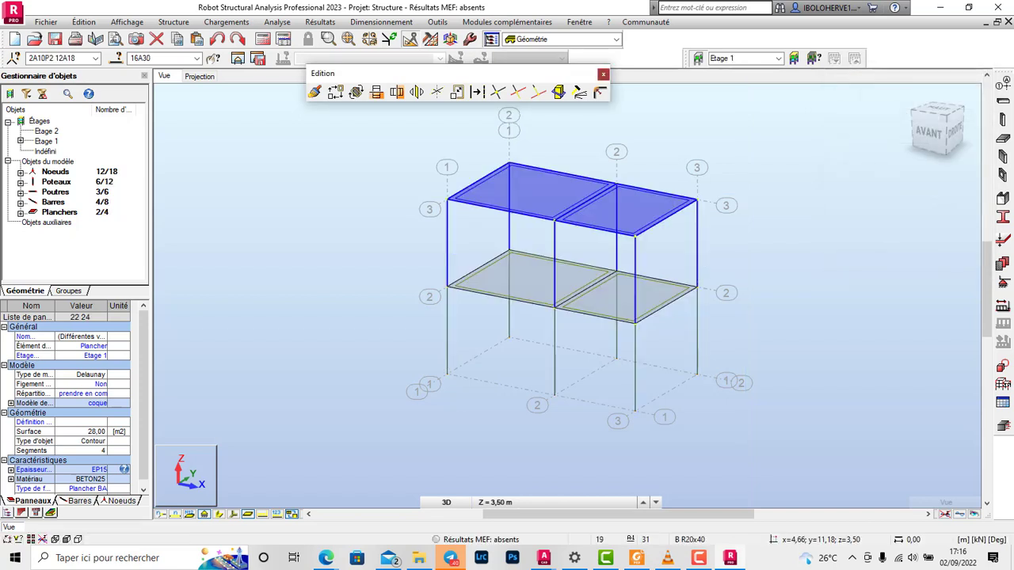
click(603, 74)
click(763, 159)
scroll(762, 158, down, 3)
scroll(660, 260, up, 4)
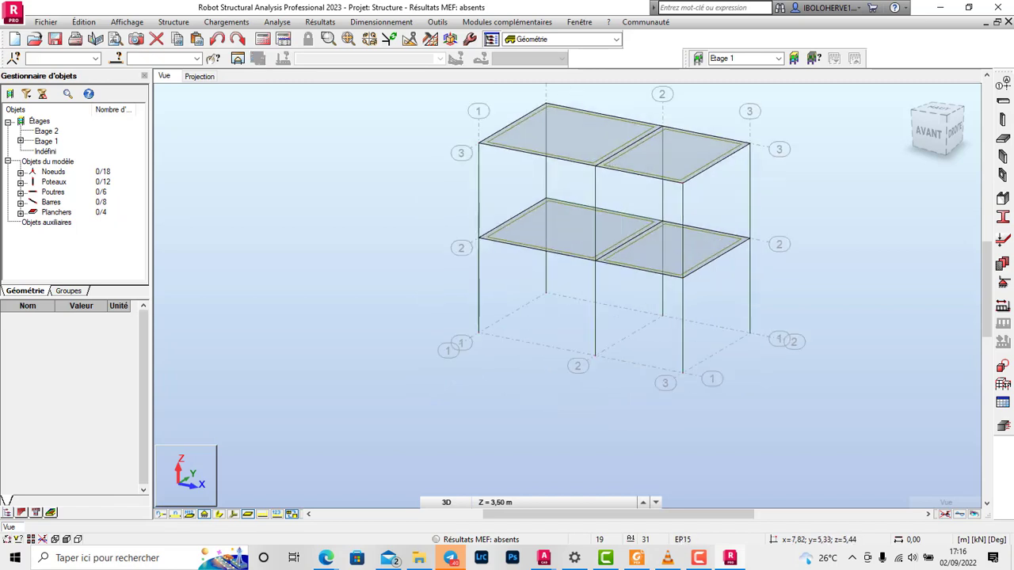
scroll(713, 245, down, 1)
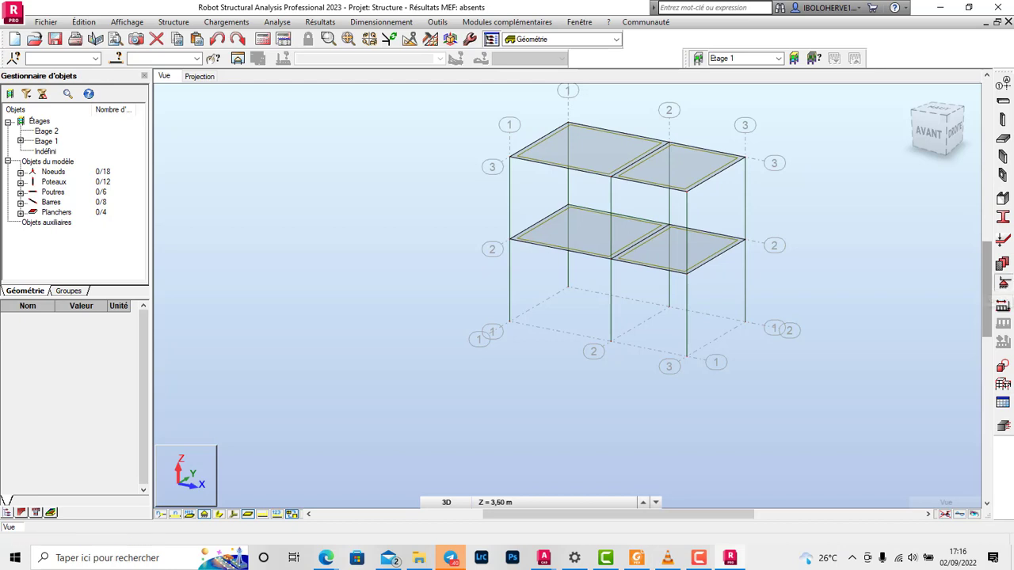
Step: Assign Encastrement supports to the six base nodes in the base plan and return to the 3D view
click(1003, 282)
click(517, 160)
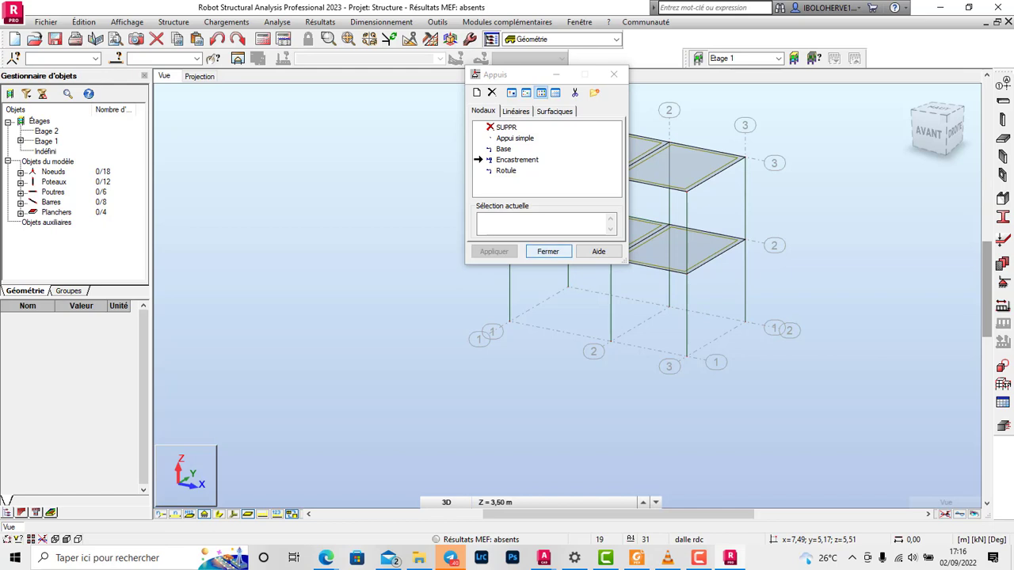
click(547, 251)
click(199, 77)
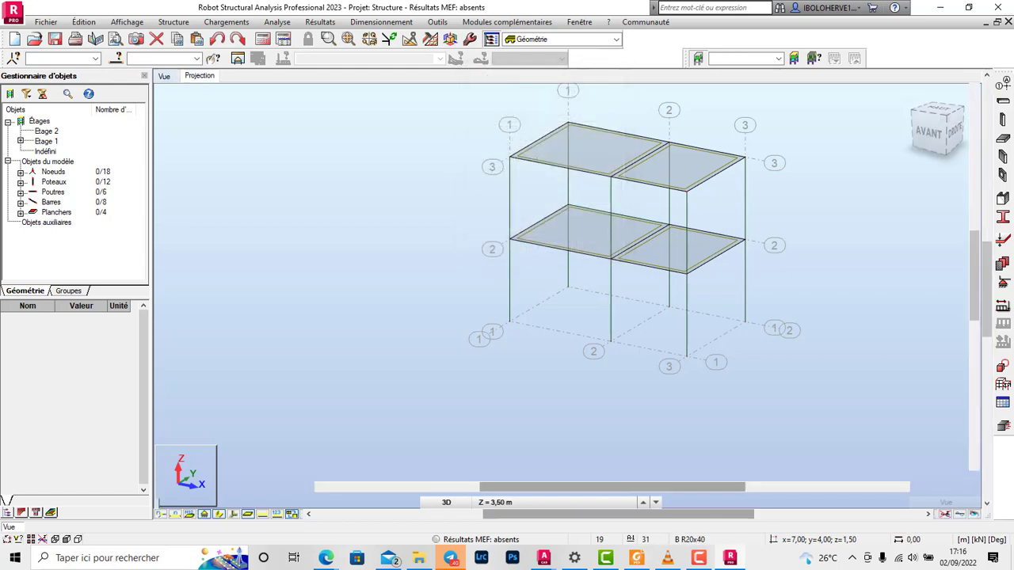
drag(486, 254, 821, 416)
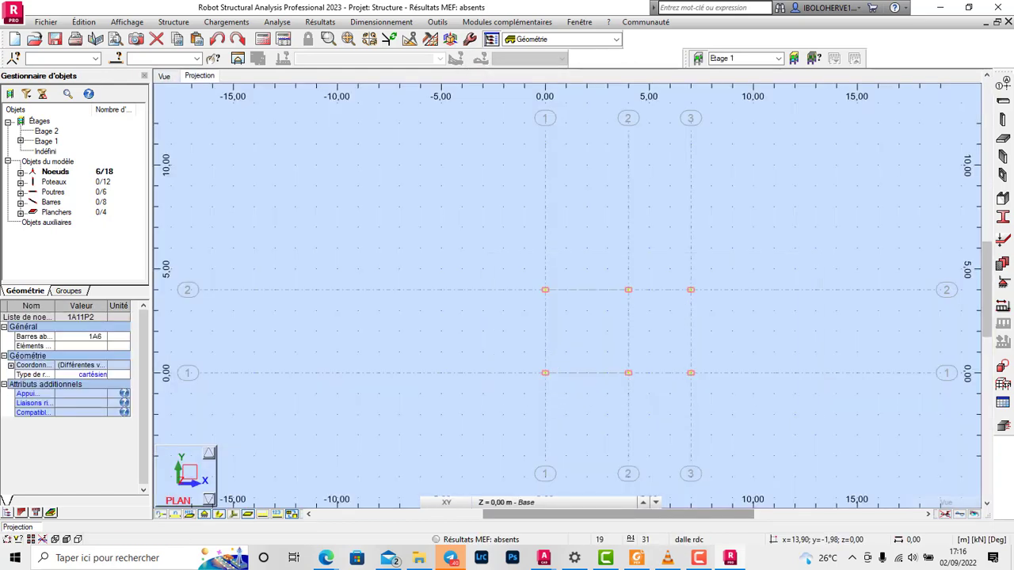
click(1002, 282)
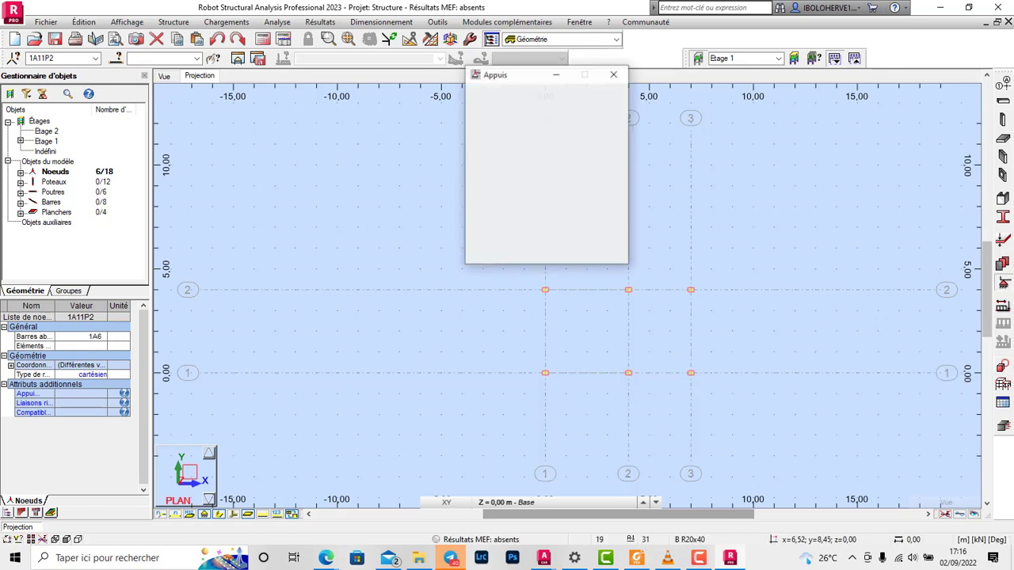
click(494, 251)
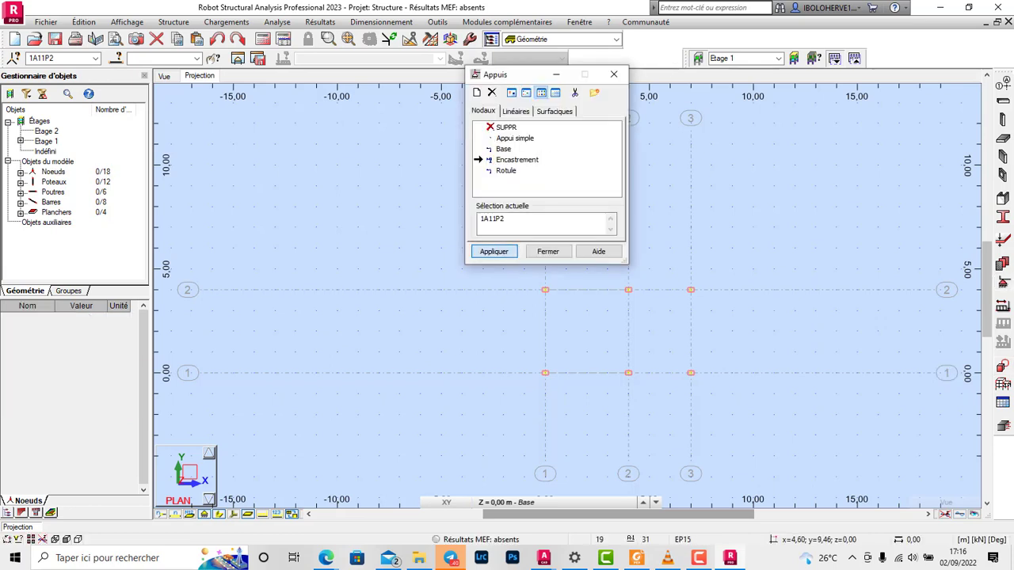
click(547, 251)
click(164, 75)
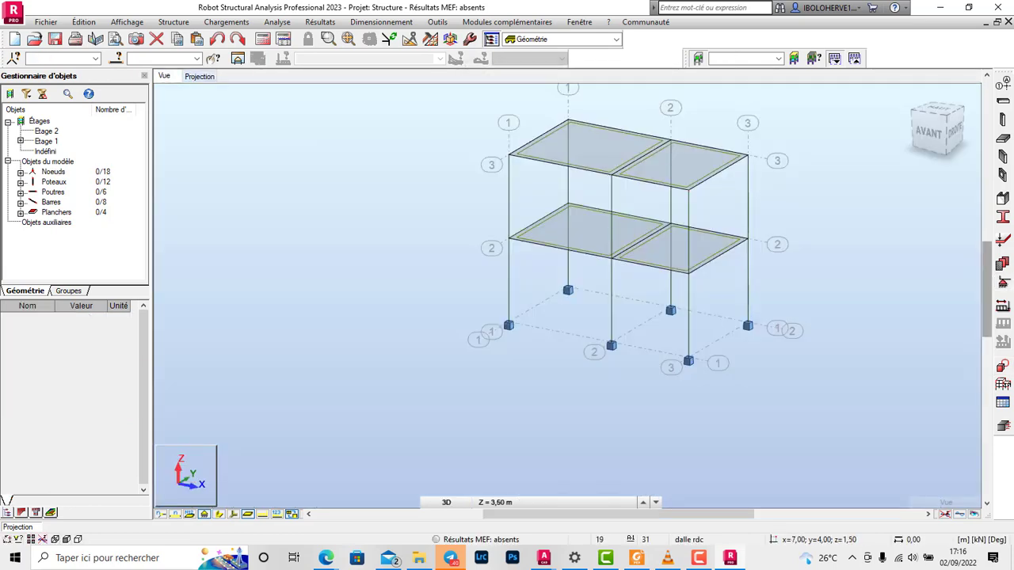
scroll(633, 253, down, 1)
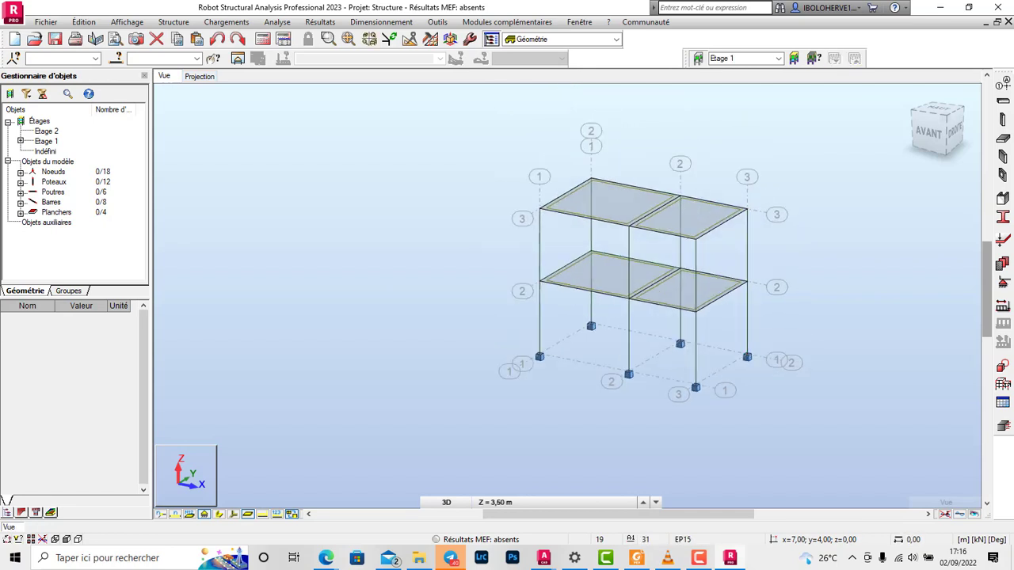
Step: Check which objects lie on the level axes, and examine the properties of Etage 2
click(776, 287)
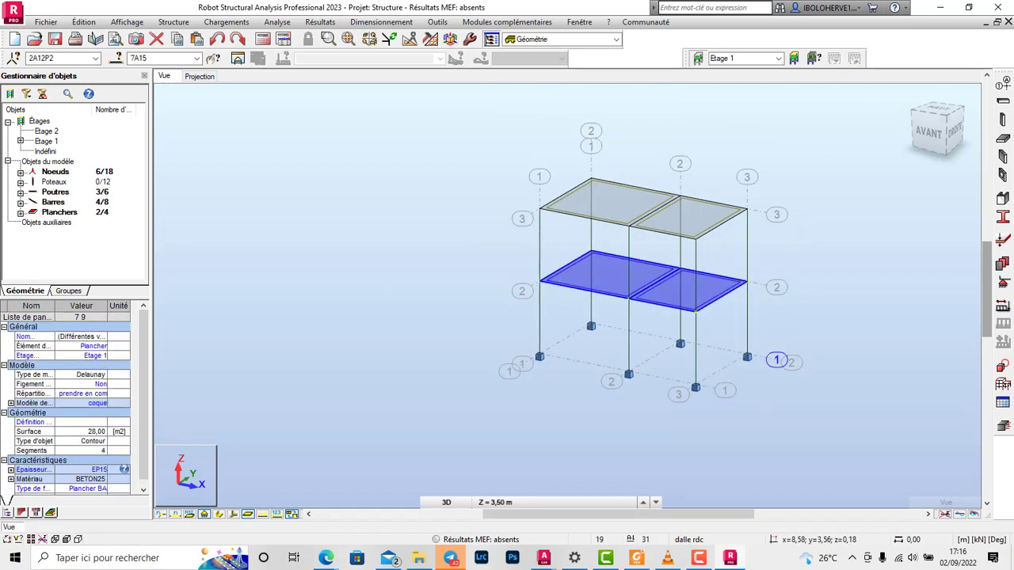
click(776, 214)
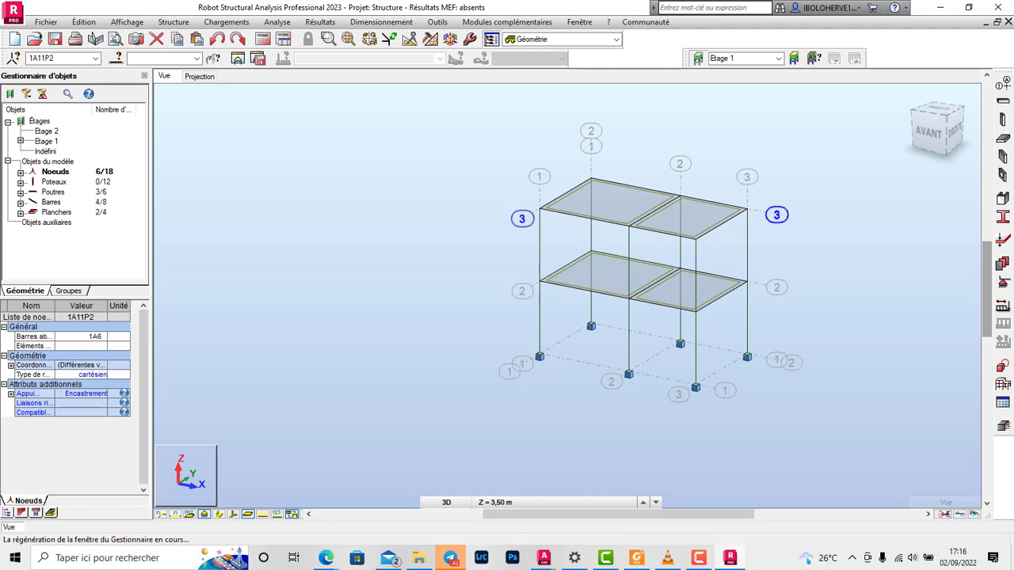
key(Escape)
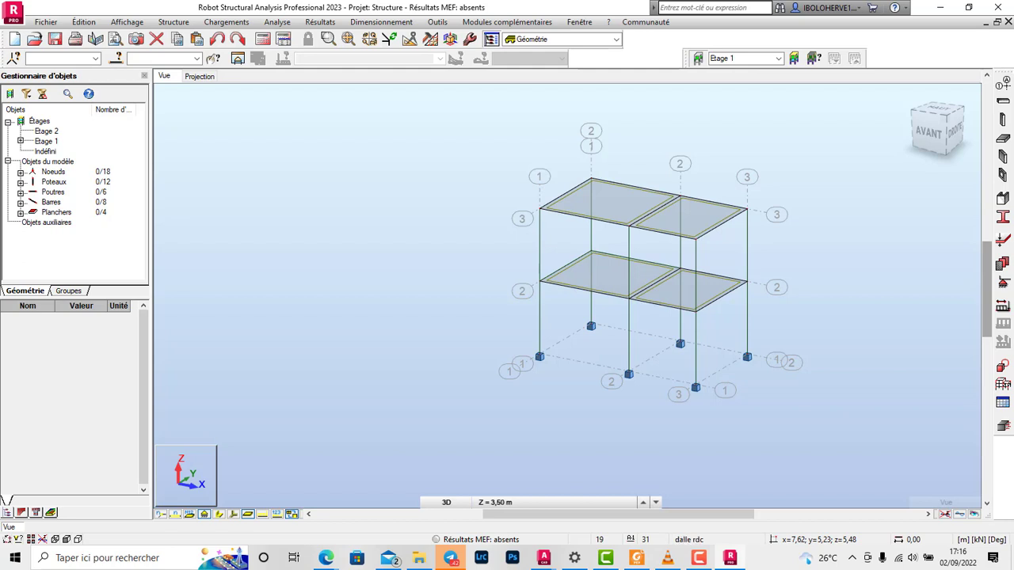
click(46, 132)
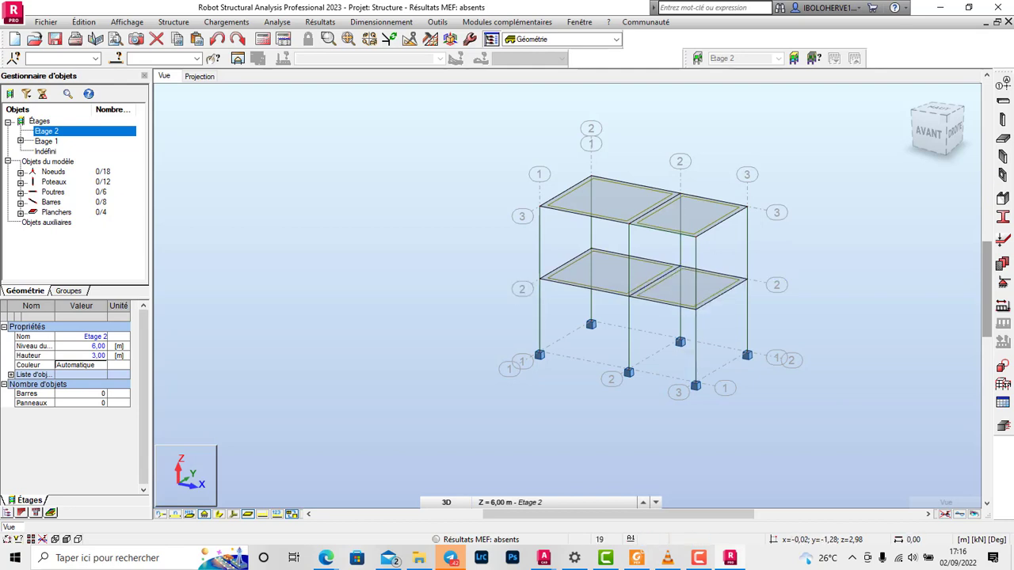
scroll(717, 210, up, 2)
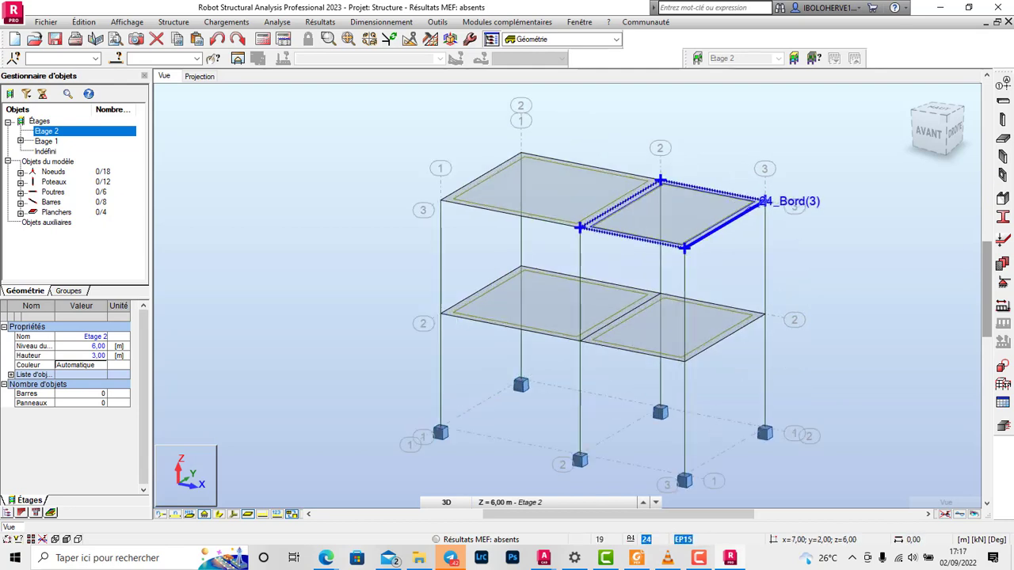
scroll(717, 211, down, 1)
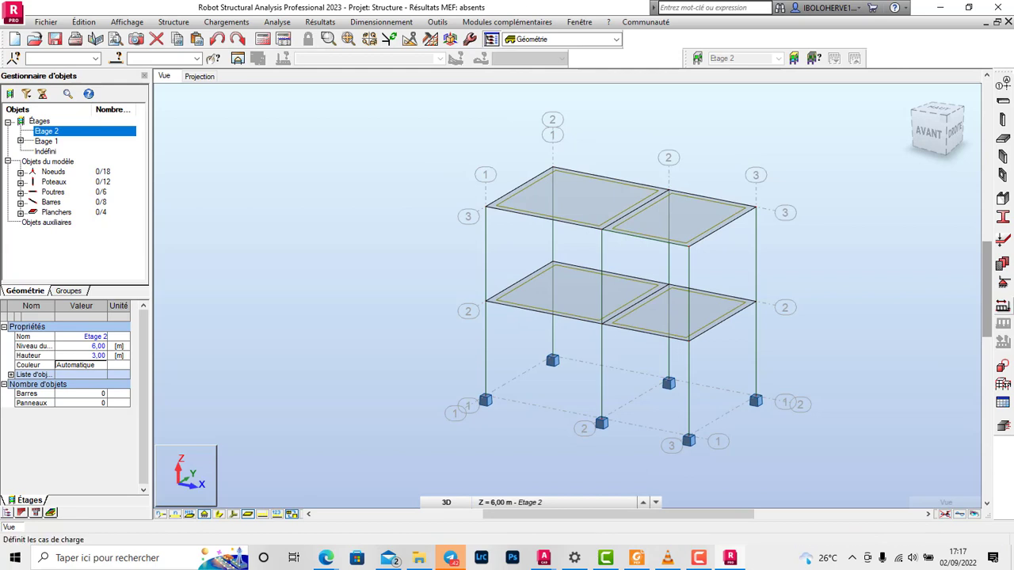
Step: Add permanent load case 1, named PERM1, with the Structurelle sub-nature
click(227, 21)
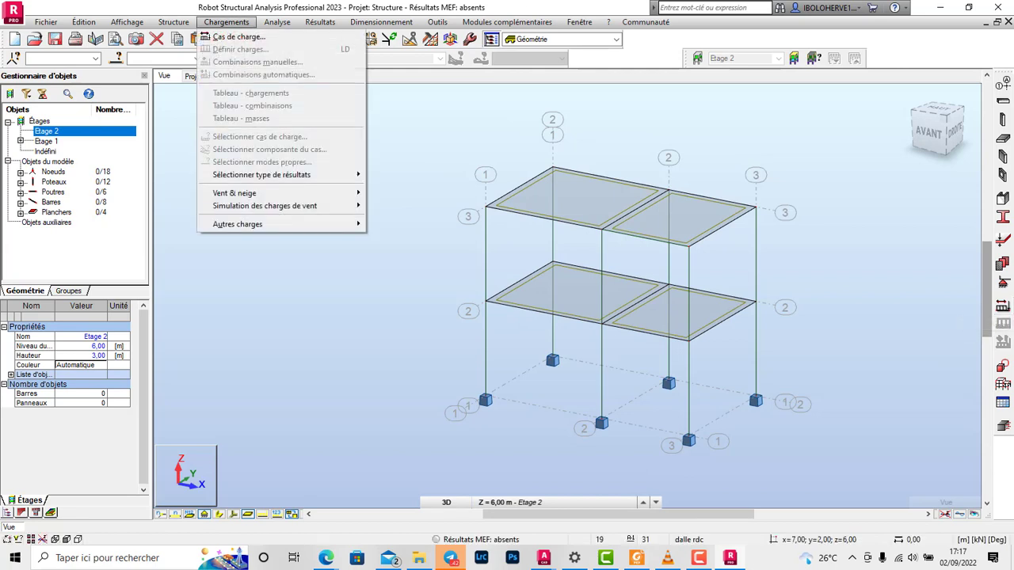
click(237, 36)
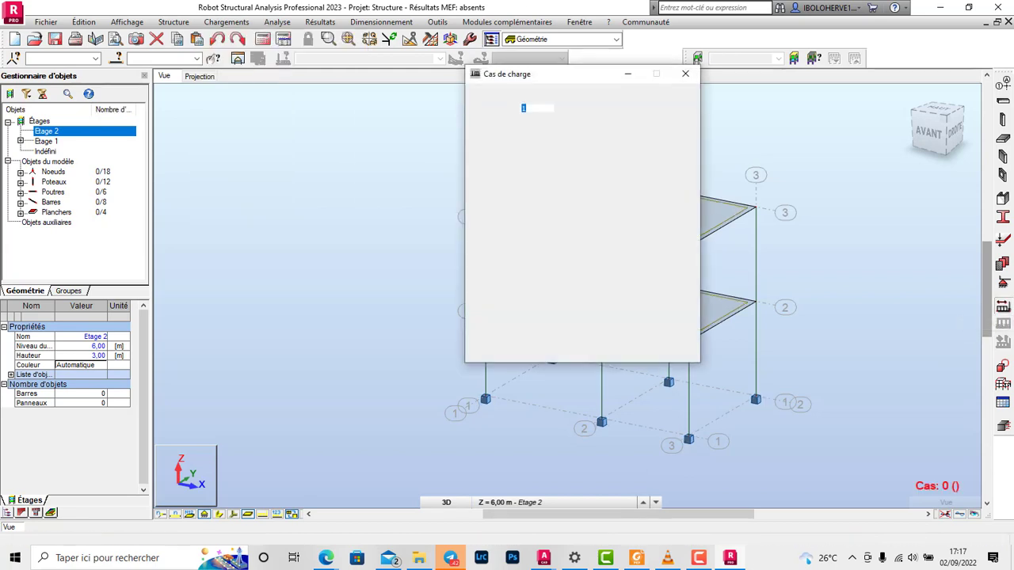
drag(547, 144, 520, 144)
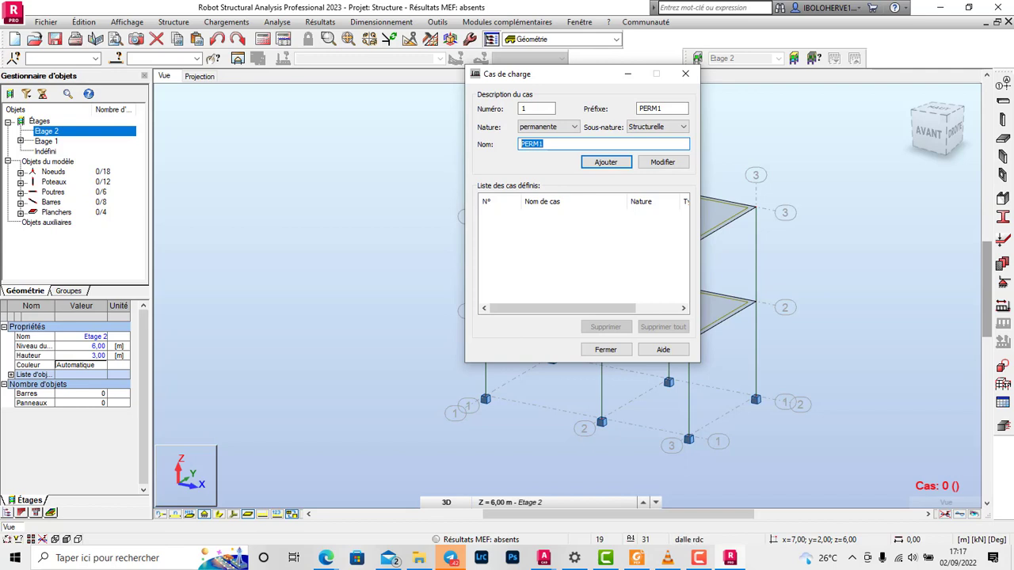
click(606, 163)
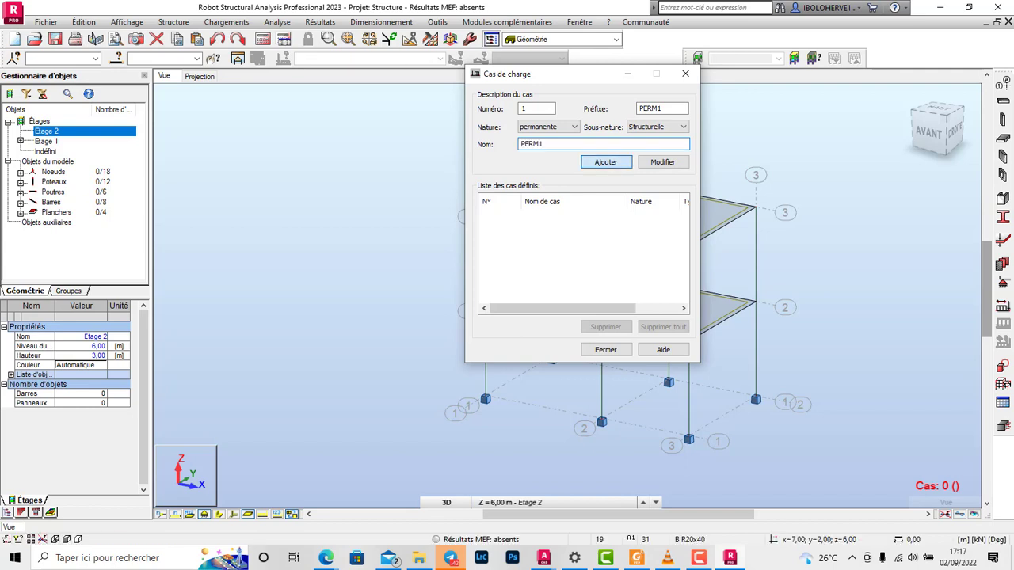
Step: Add live load case 2, named EXPL1, with nature d'exploitation and sub-nature Catégorie A
click(564, 127)
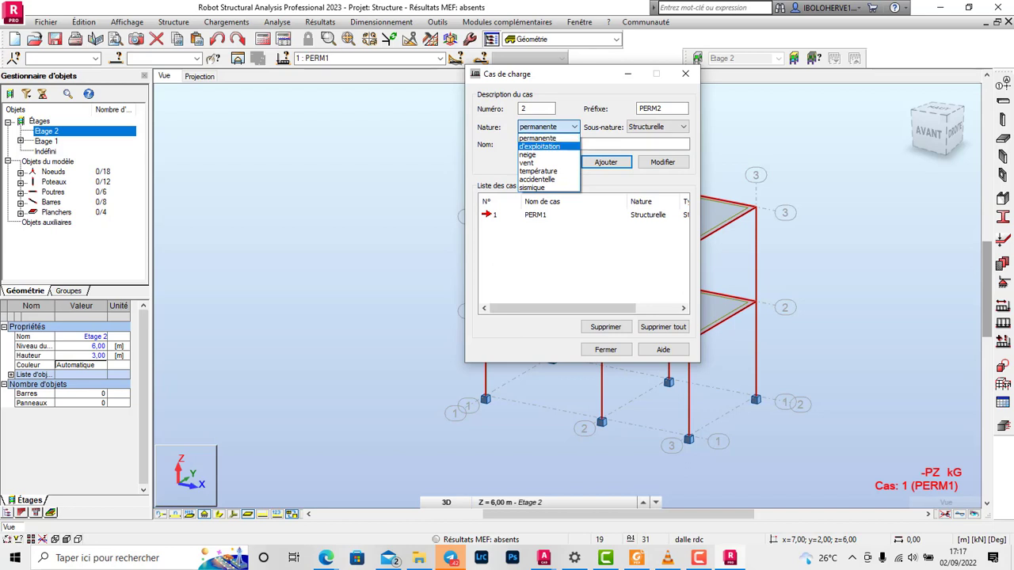
click(548, 147)
drag(543, 144, 516, 145)
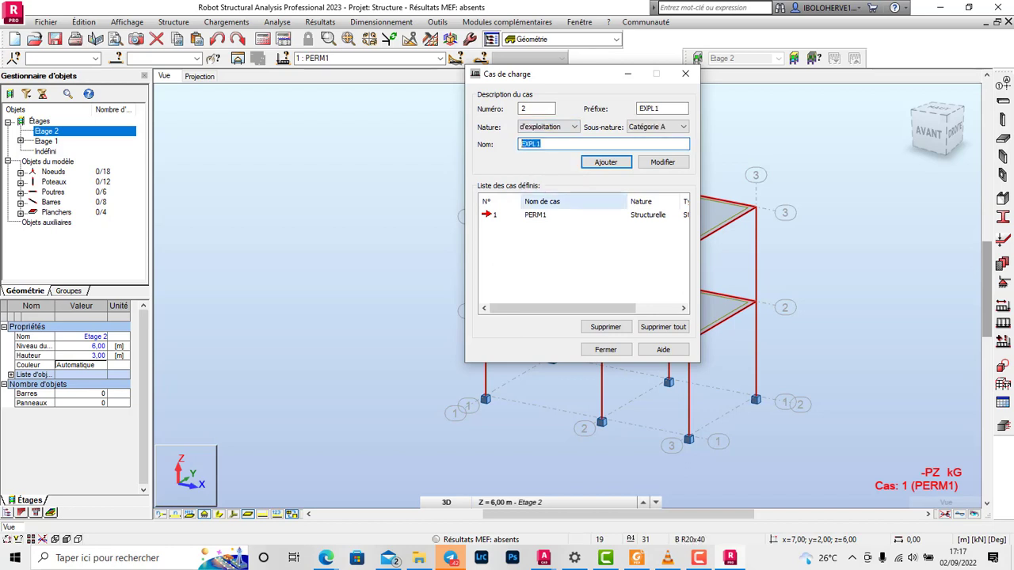
click(606, 162)
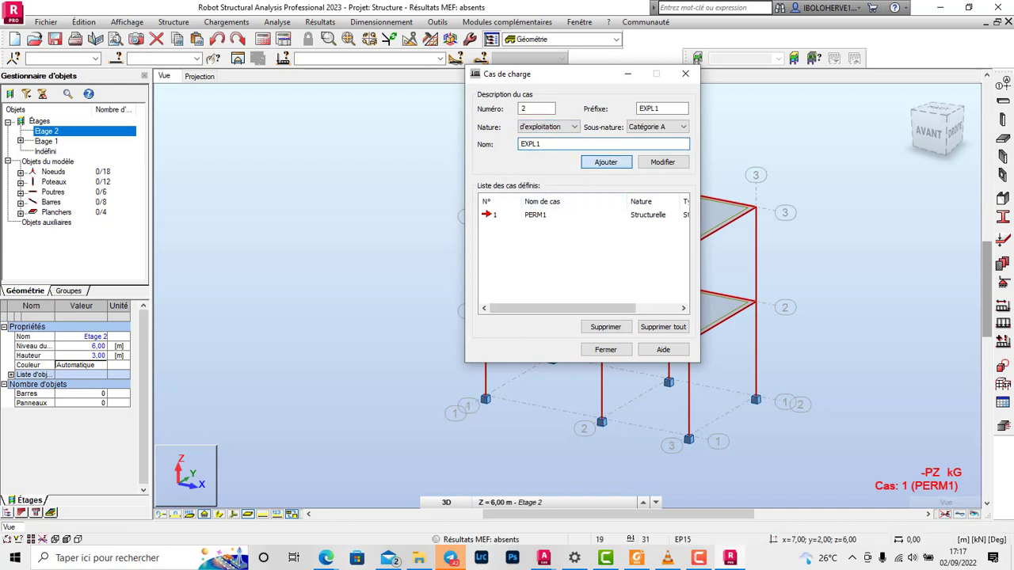
click(606, 349)
Step: Define a uniform surface load of -5 kPa in global Z for load case EXPL1
click(1002, 323)
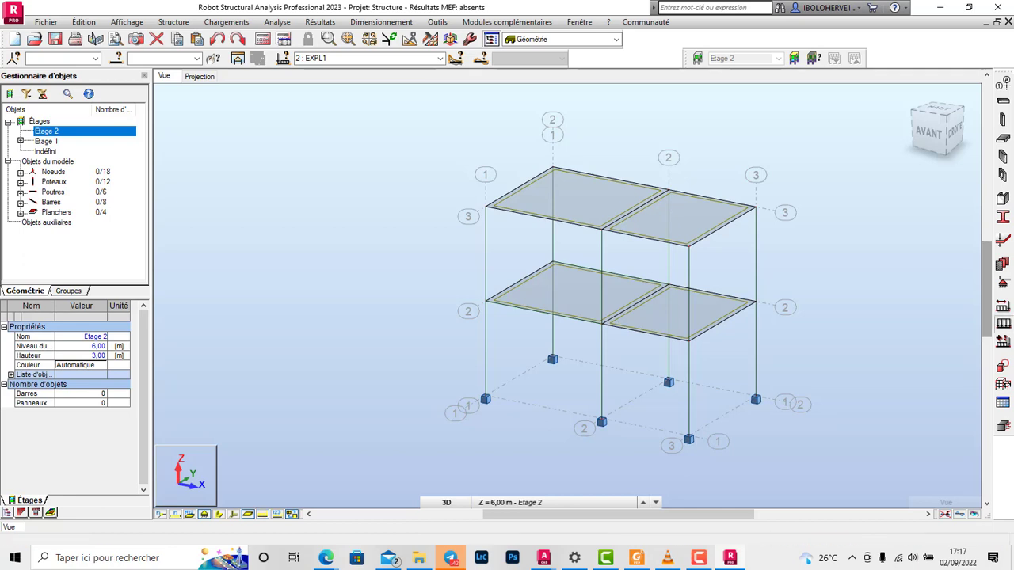
click(902, 127)
click(857, 161)
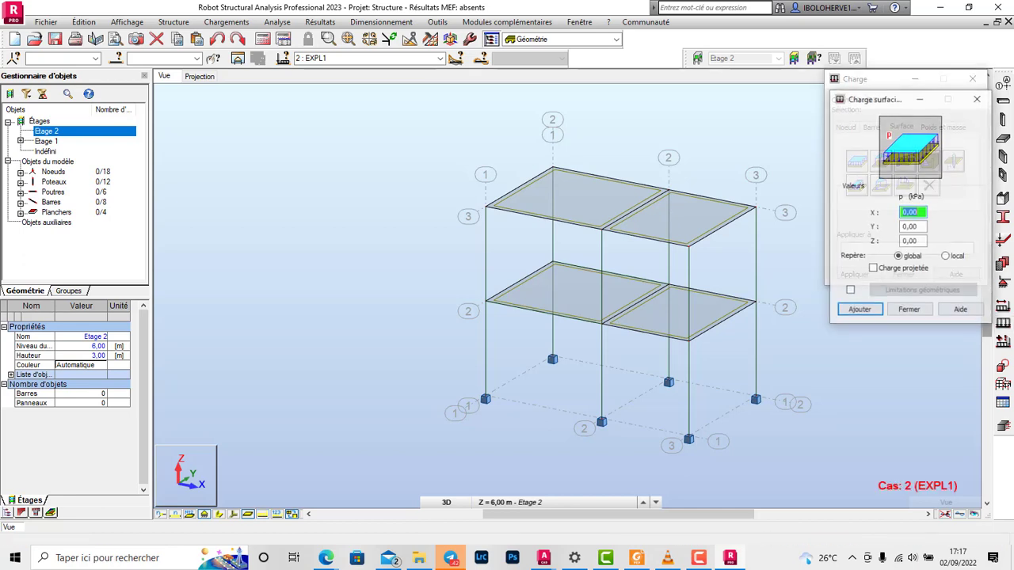
double_click(911, 242)
text(-5)
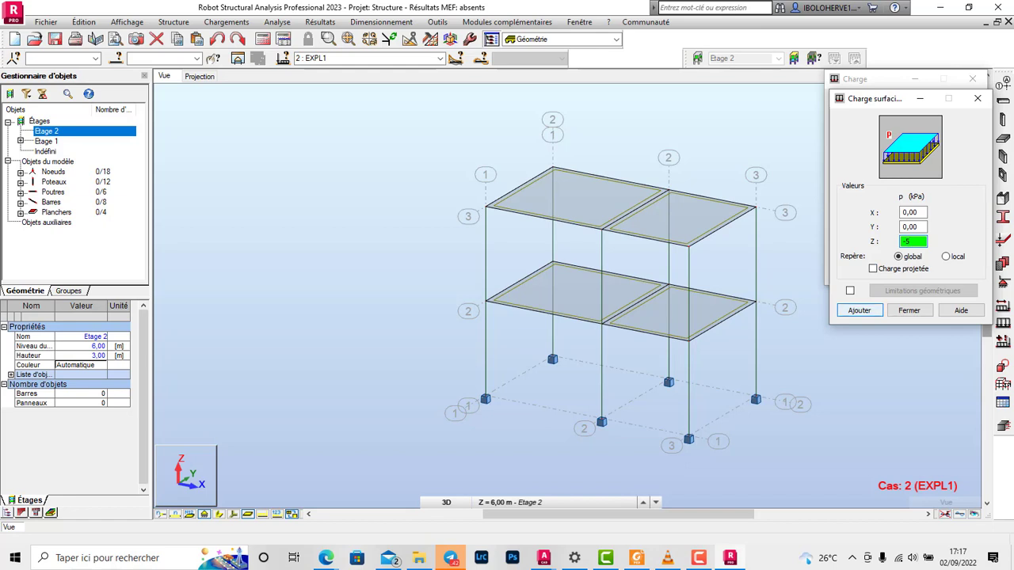
click(859, 311)
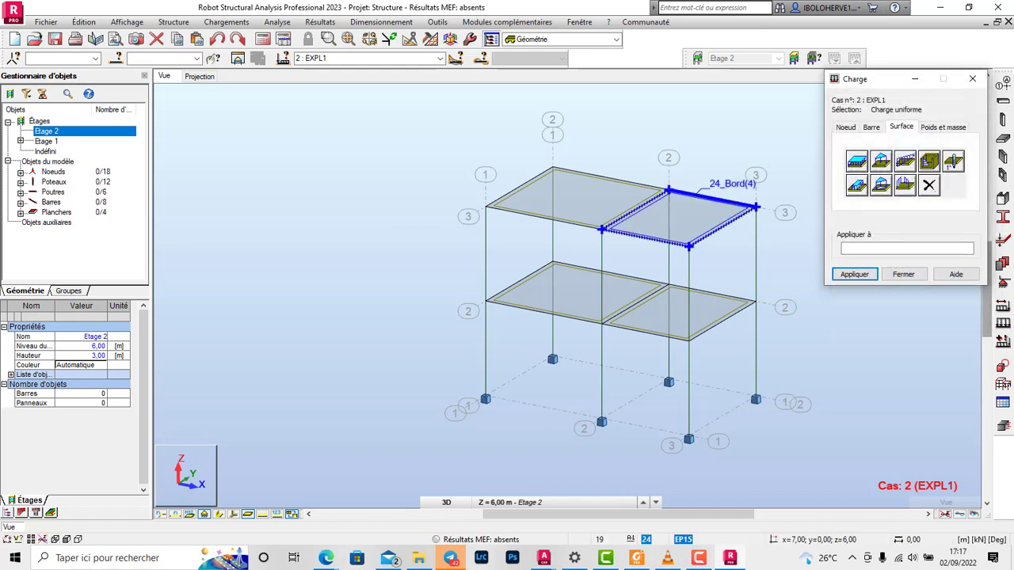
Step: Apply the EXPL1 uniform surface load to all four slabs on both storeys, and hide the load symbols
click(698, 196)
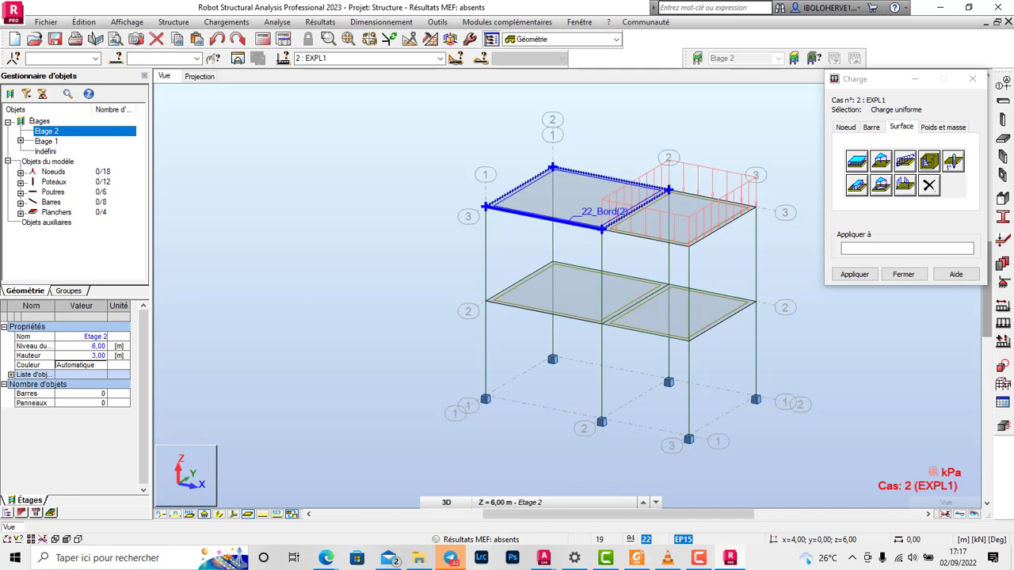
click(591, 208)
click(602, 273)
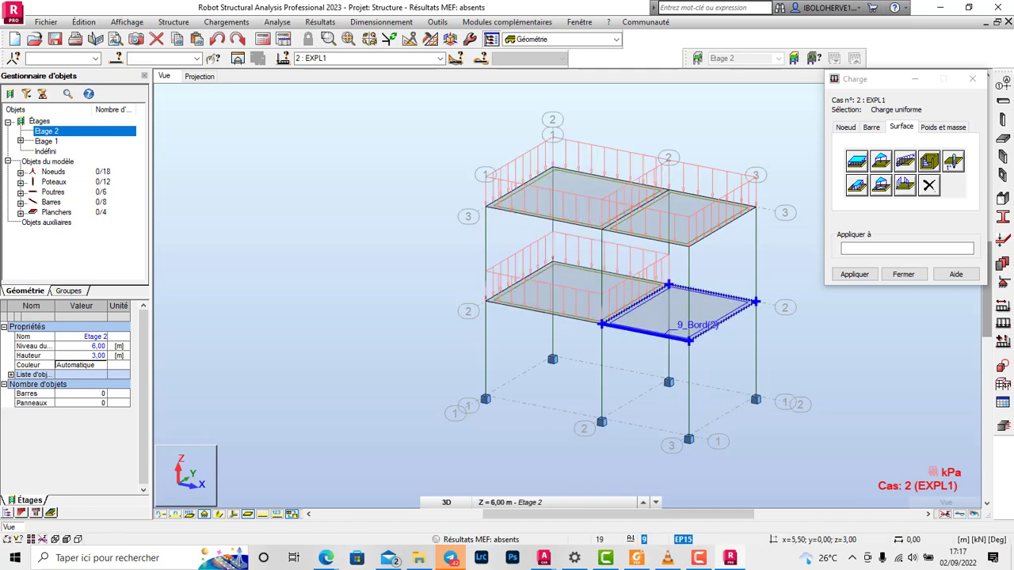
click(678, 325)
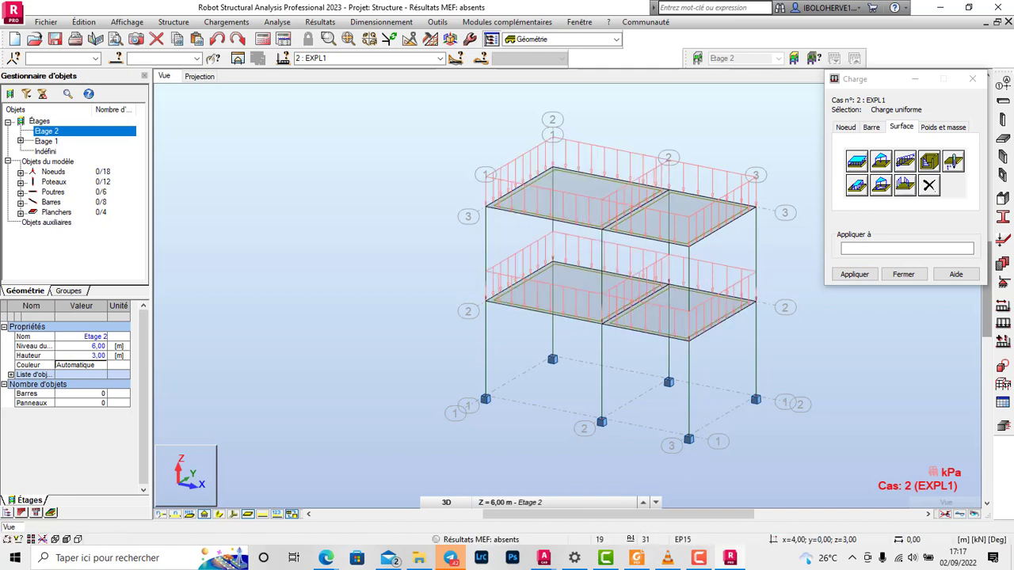
click(277, 514)
click(277, 515)
click(972, 78)
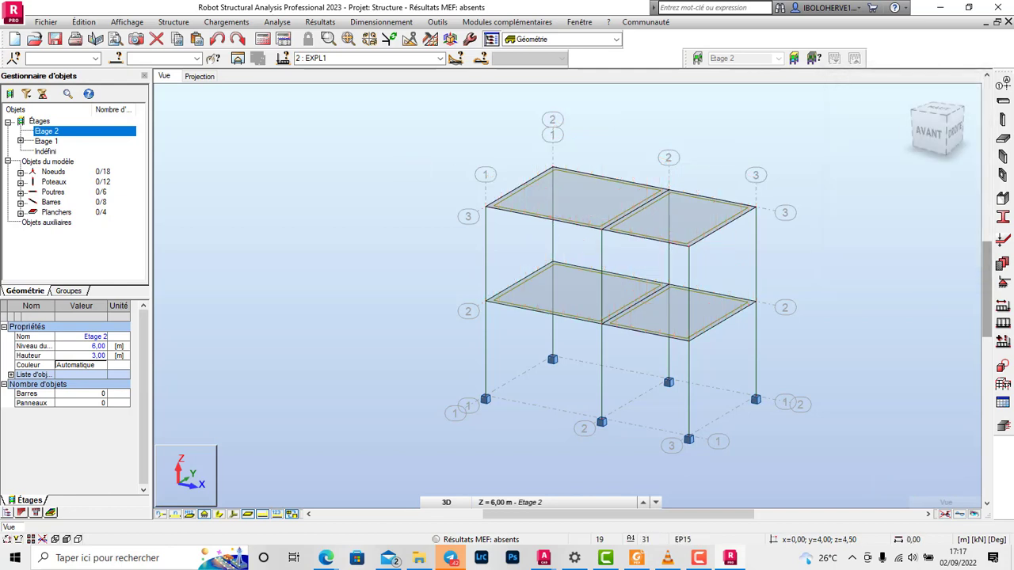
Step: Highlight the objects behind the storey-assignment calculation message, and close the calculation messages
scroll(747, 328, down, 1)
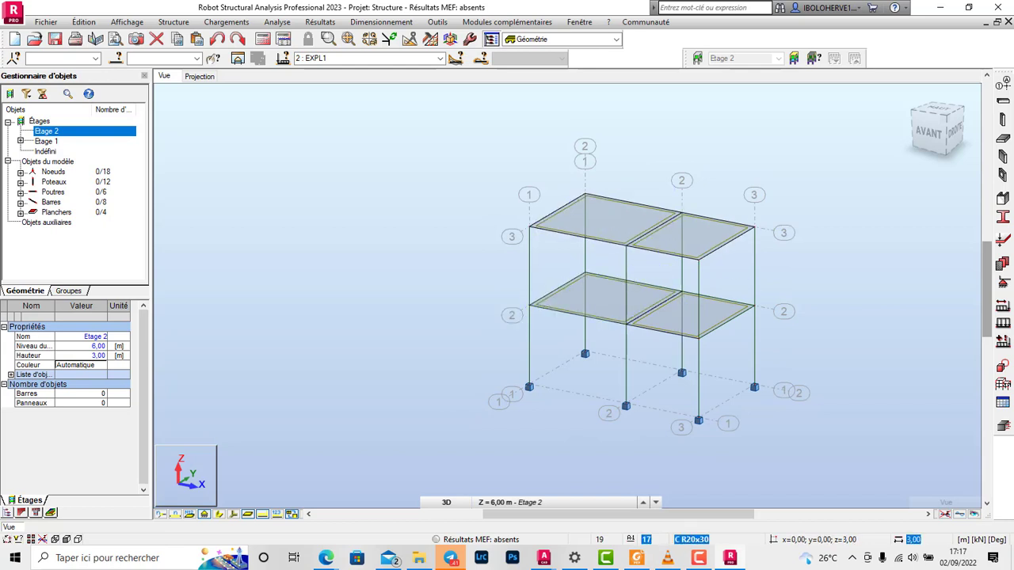
scroll(722, 352, up, 1)
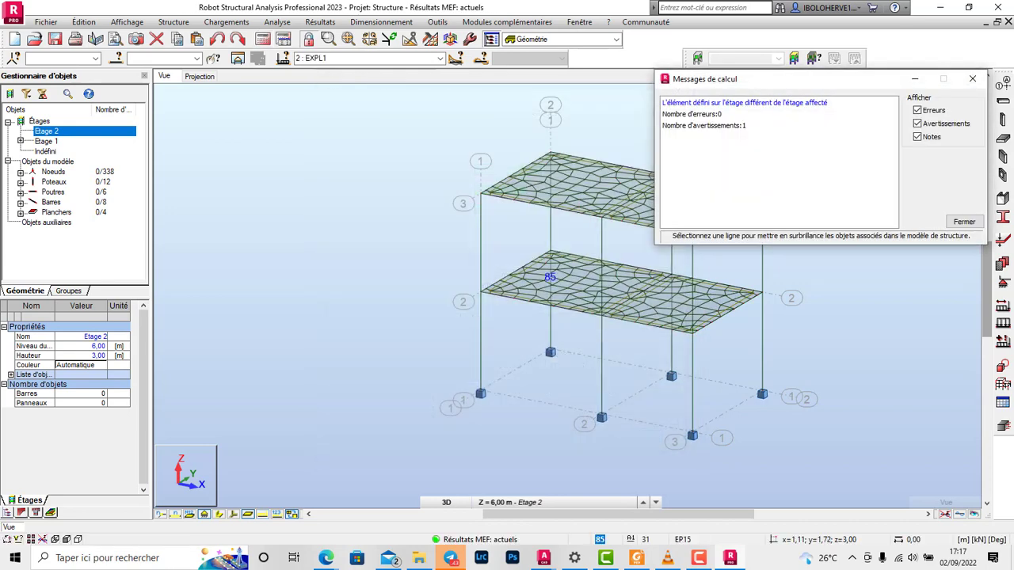
click(744, 103)
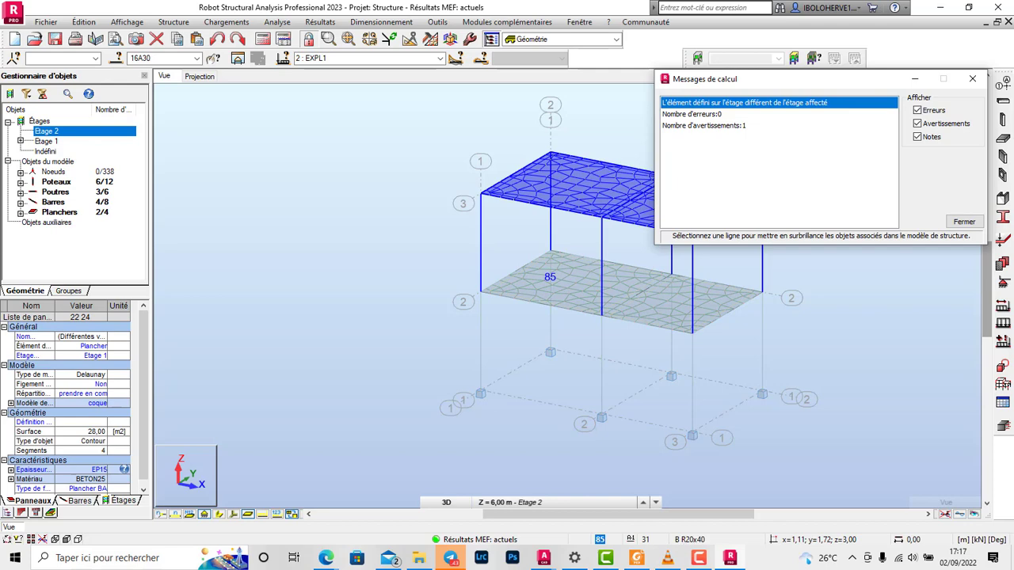
click(964, 222)
click(863, 254)
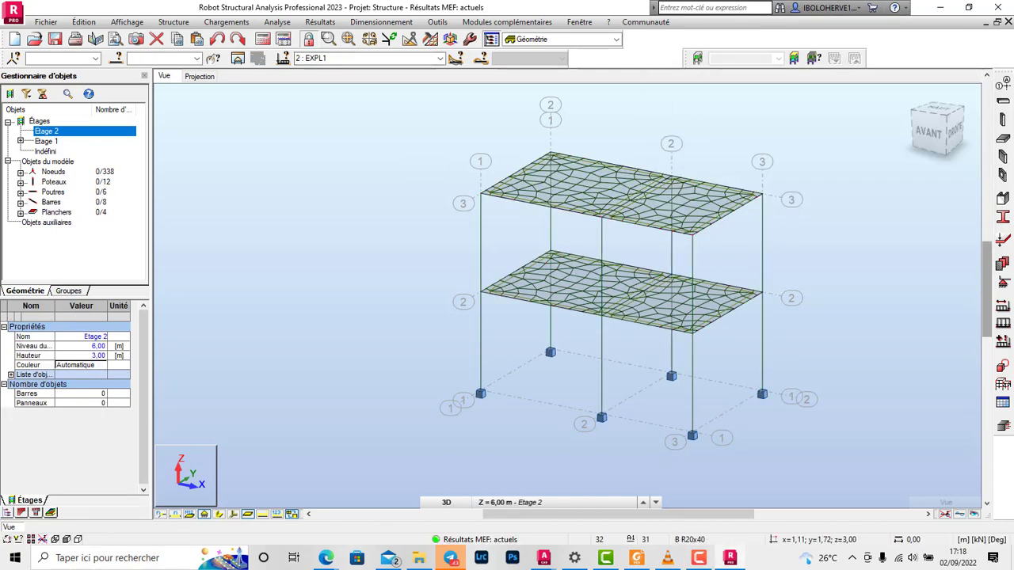
Step: Manually assign the lower level's columns, beams and slabs (objects 1A15) to Etage 1, accepting the structure modification
click(173, 22)
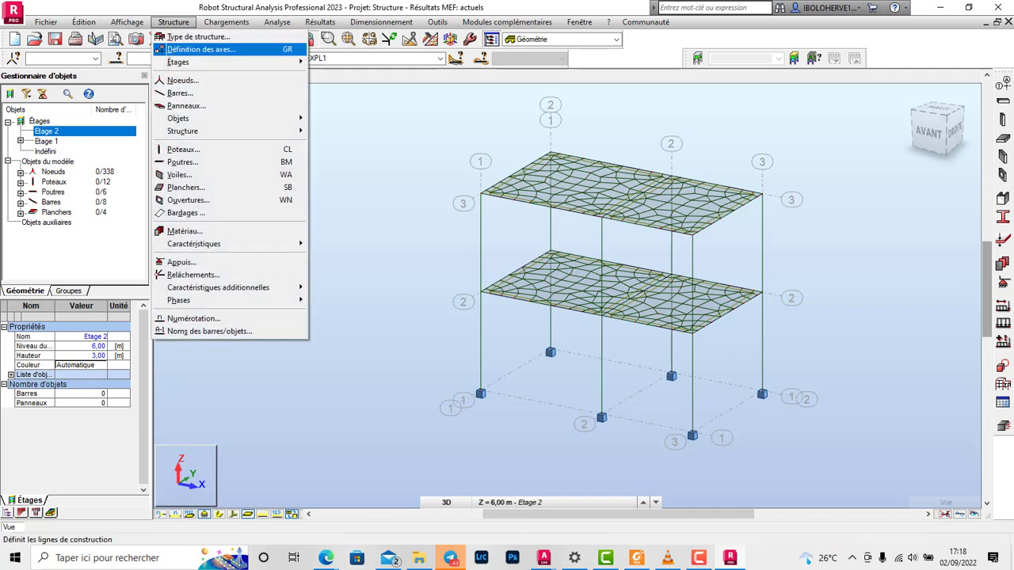
mouse_move(190, 62)
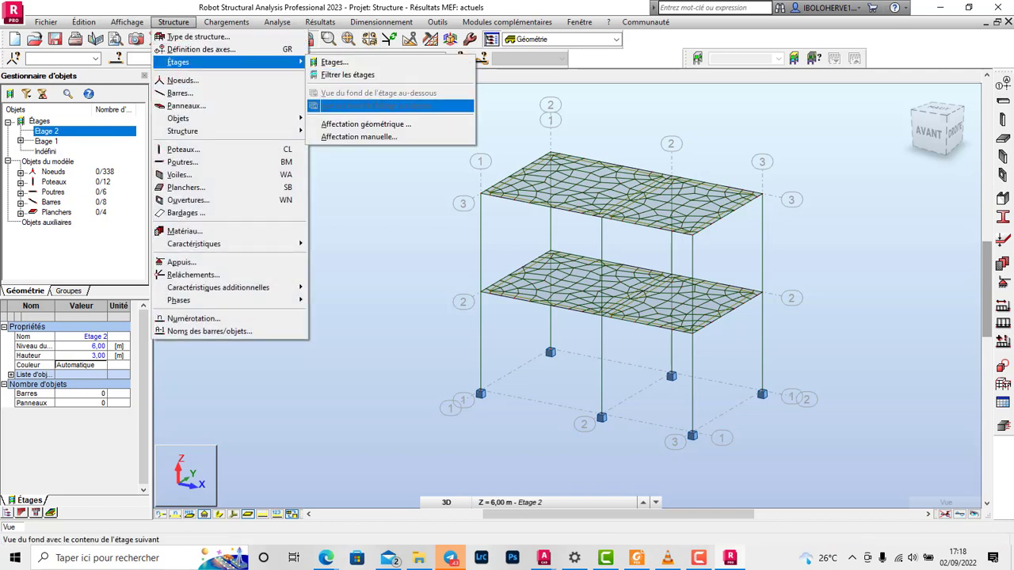
click(359, 136)
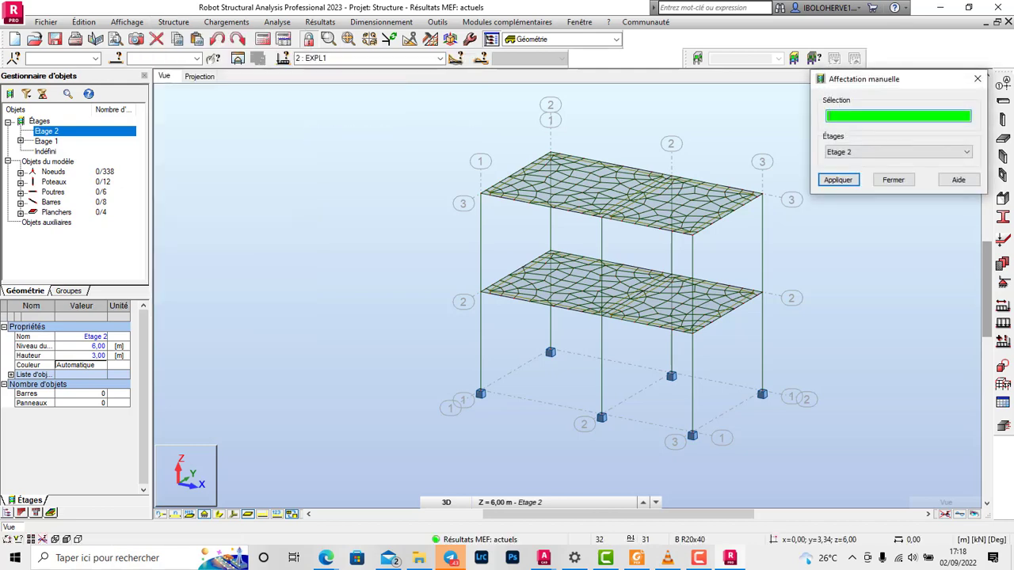
click(792, 298)
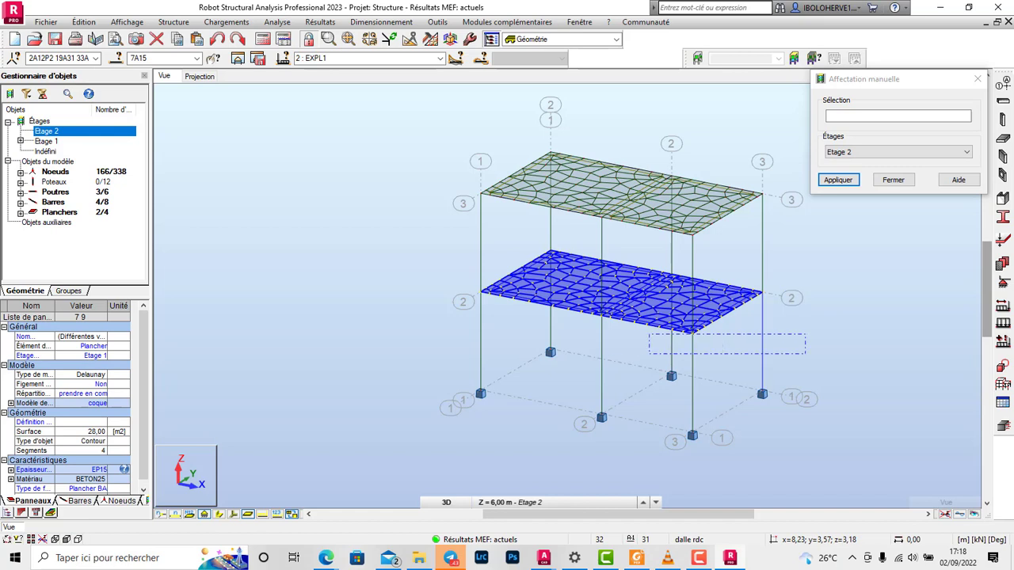
drag(650, 353, 387, 347)
drag(376, 342, 374, 343)
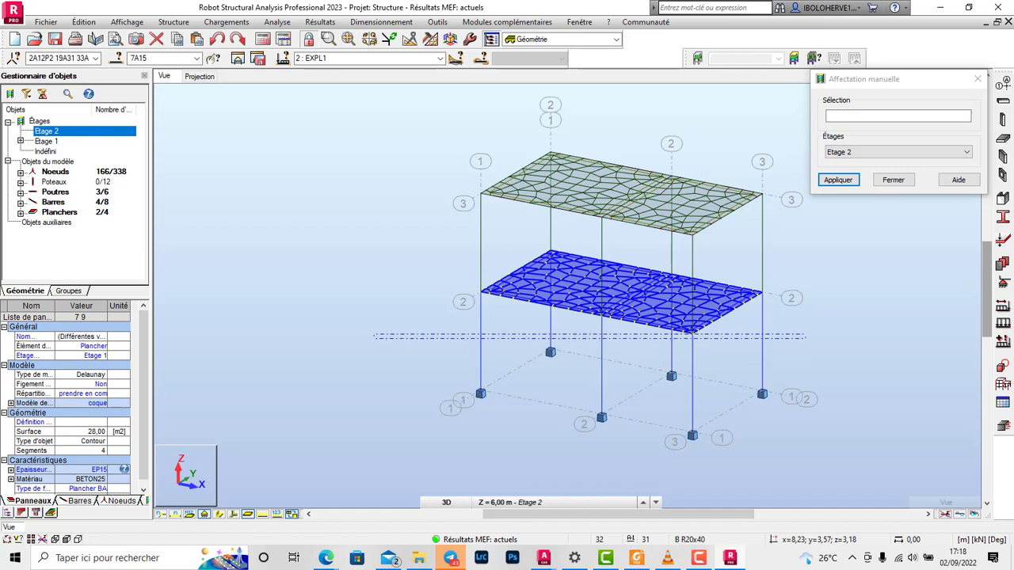
click(898, 152)
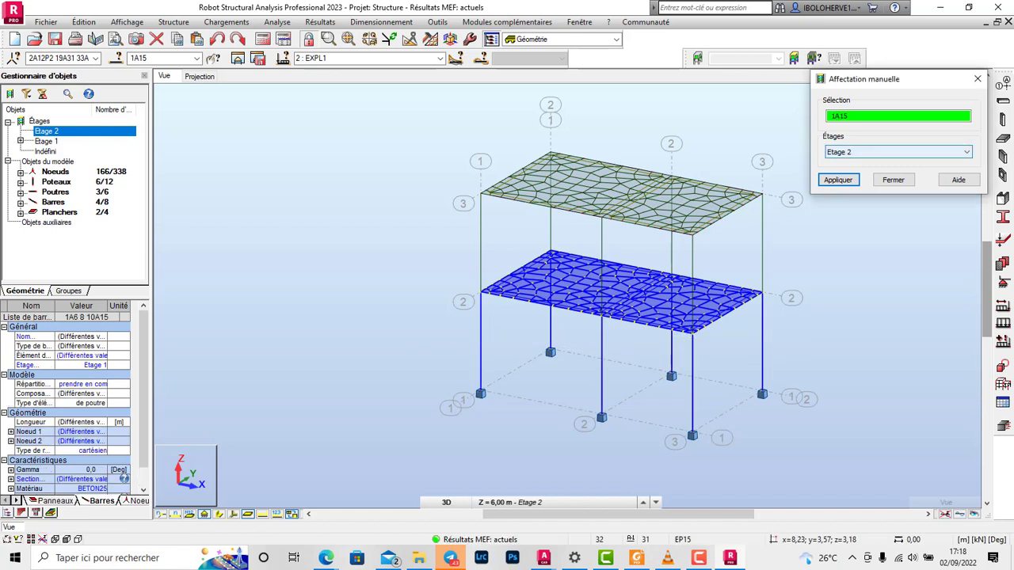
click(879, 171)
click(838, 180)
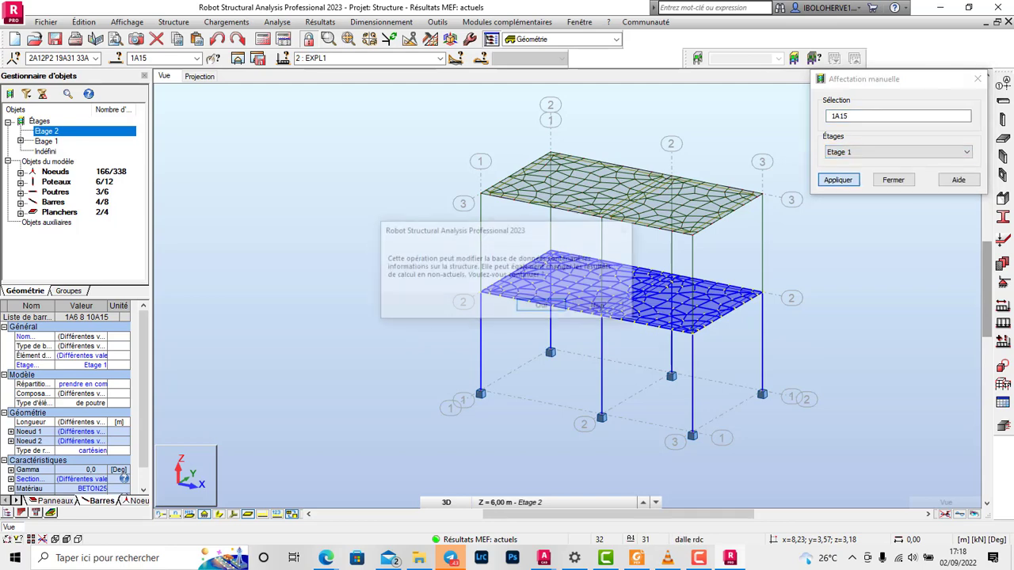
click(542, 306)
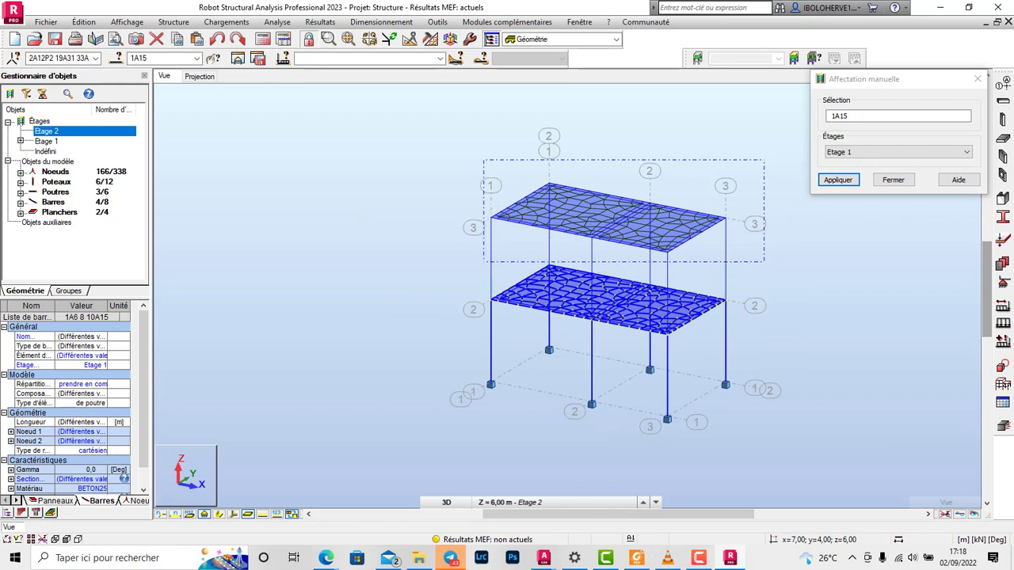
Step: Assign the selected upper-level objects 16A20 22A30 to Etage 2
click(898, 152)
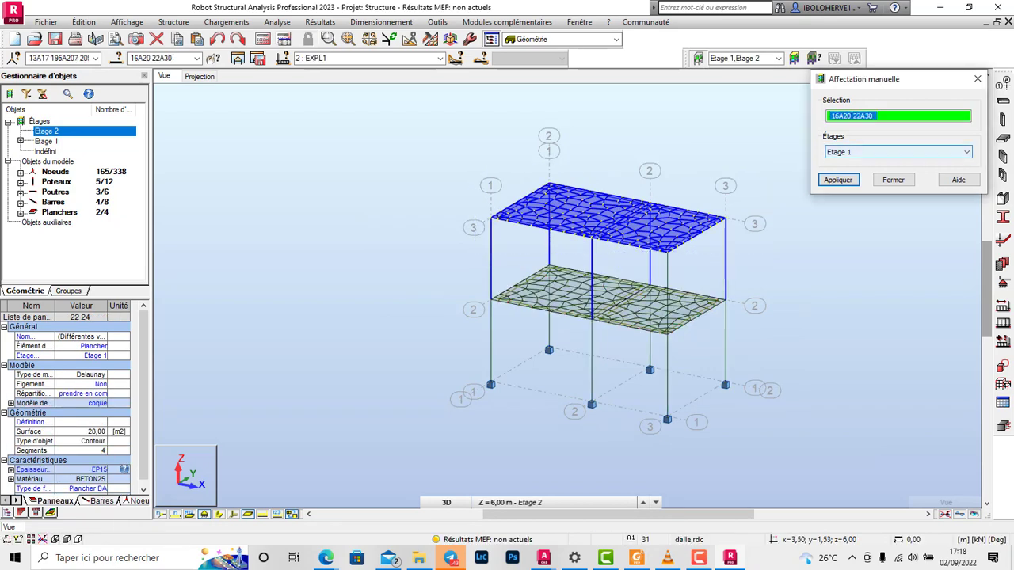
click(851, 162)
click(838, 180)
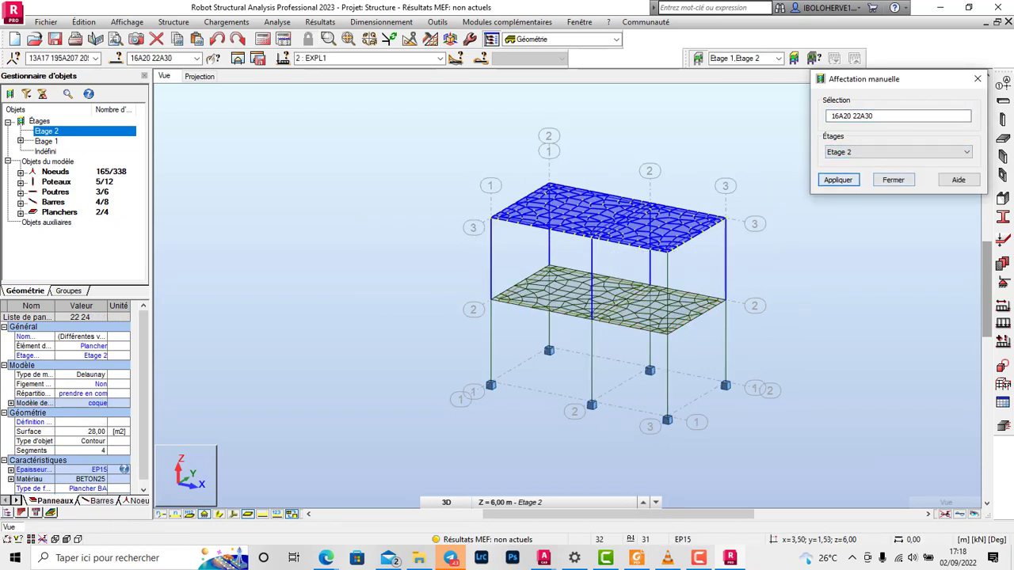
click(892, 179)
key(Escape)
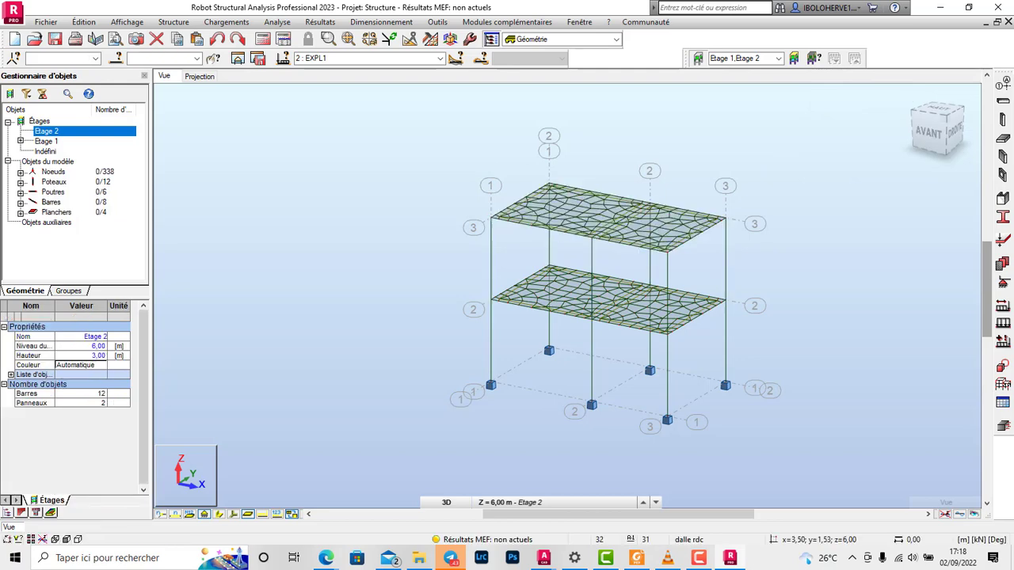
Step: Reselect the whole upper level, including all its columns, and manually assign objects 16A30 to Etage 2
drag(782, 164, 436, 254)
click(173, 21)
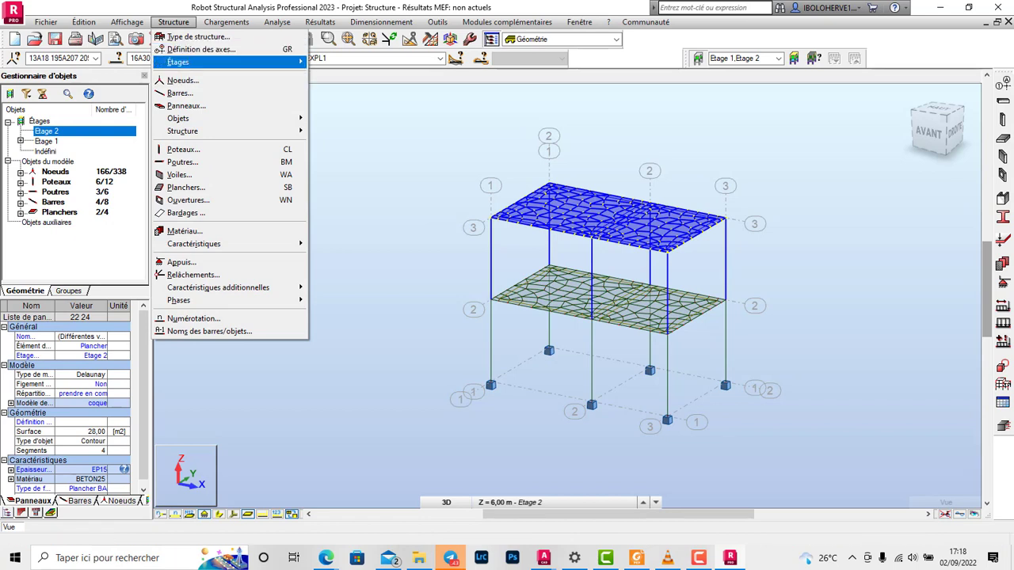
mouse_move(207, 62)
click(358, 136)
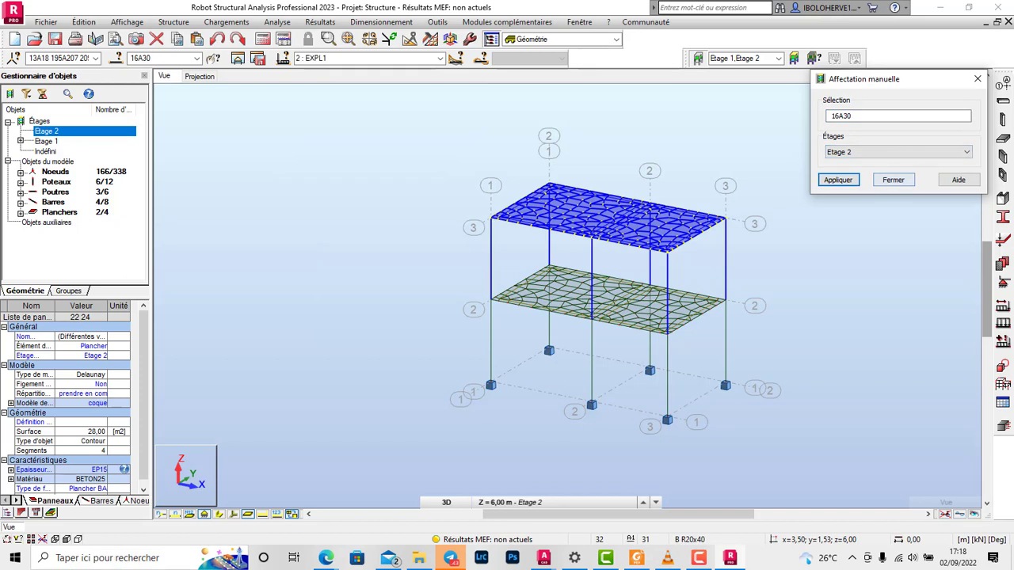
click(892, 180)
Step: Check the objects assigned to Etage 2 and Etage 1, and rerun the structural calculation
double_click(47, 131)
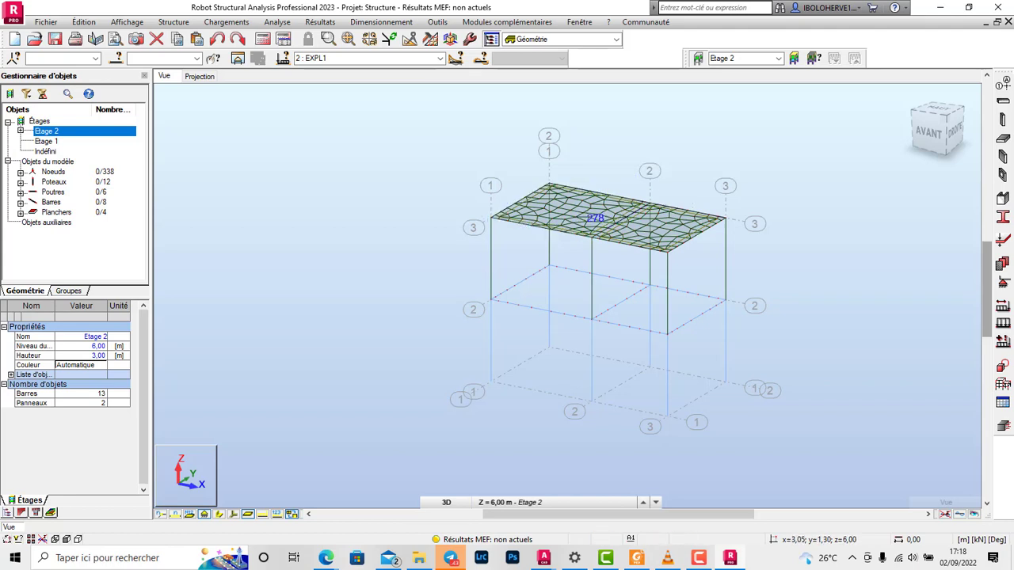
double_click(47, 142)
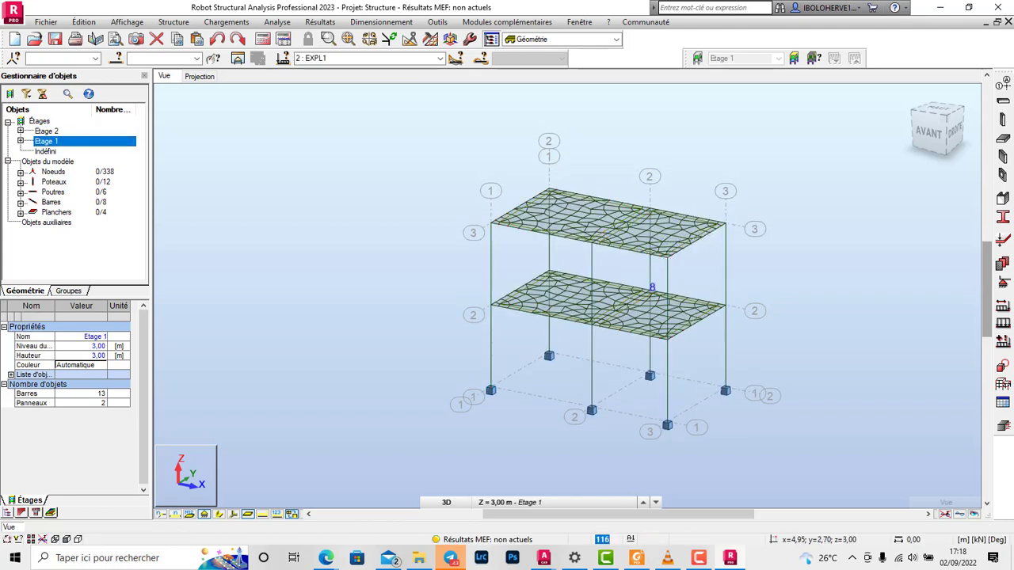
click(262, 38)
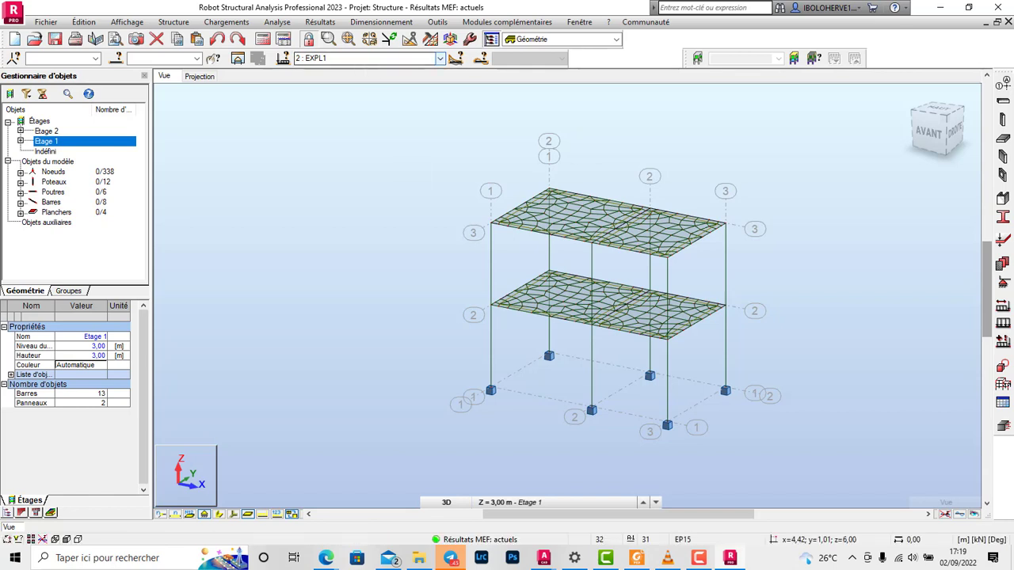
Step: Display the axial force Fx diagram on the bars for load case EXPL1
click(320, 22)
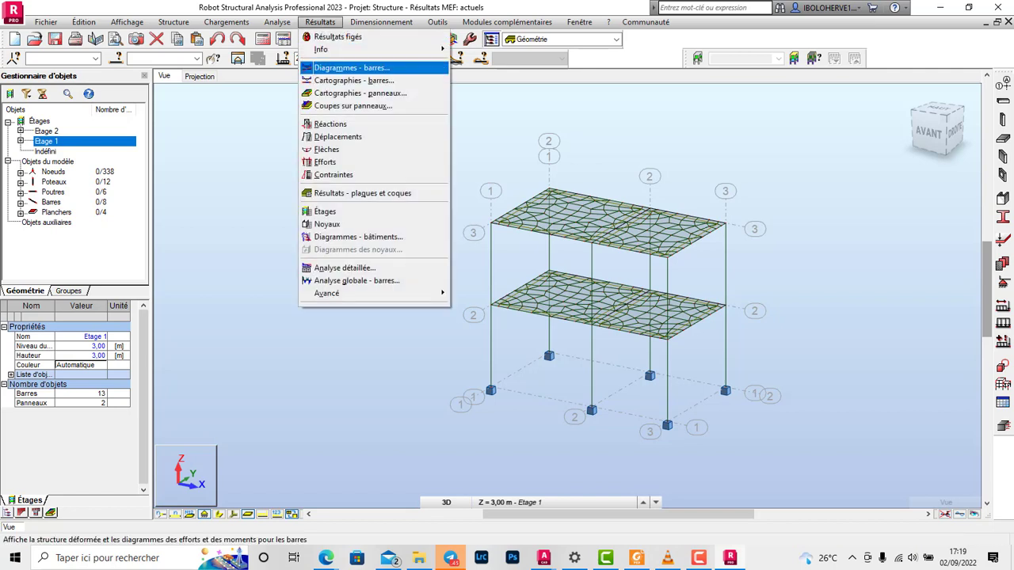
click(349, 68)
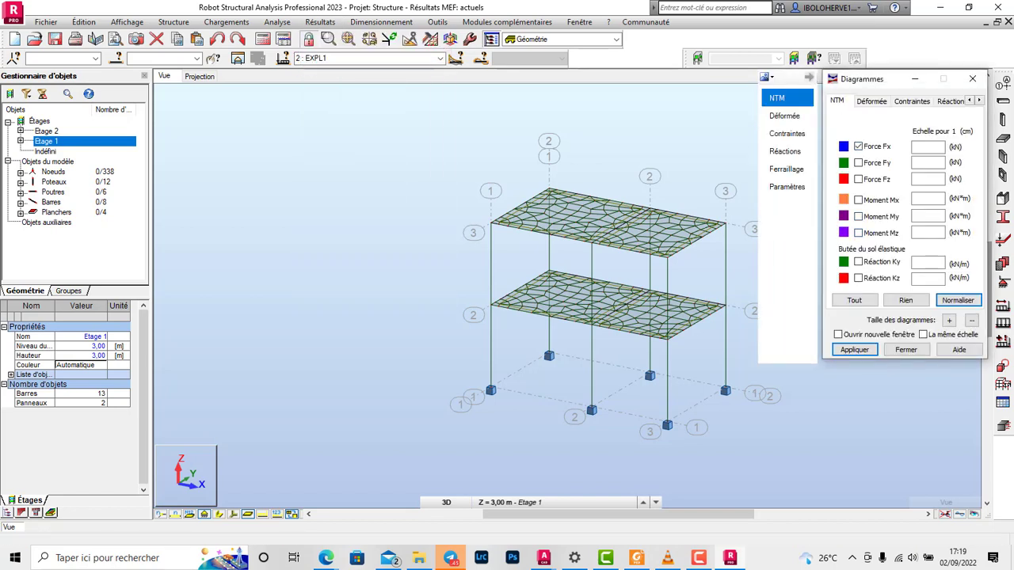
click(854, 350)
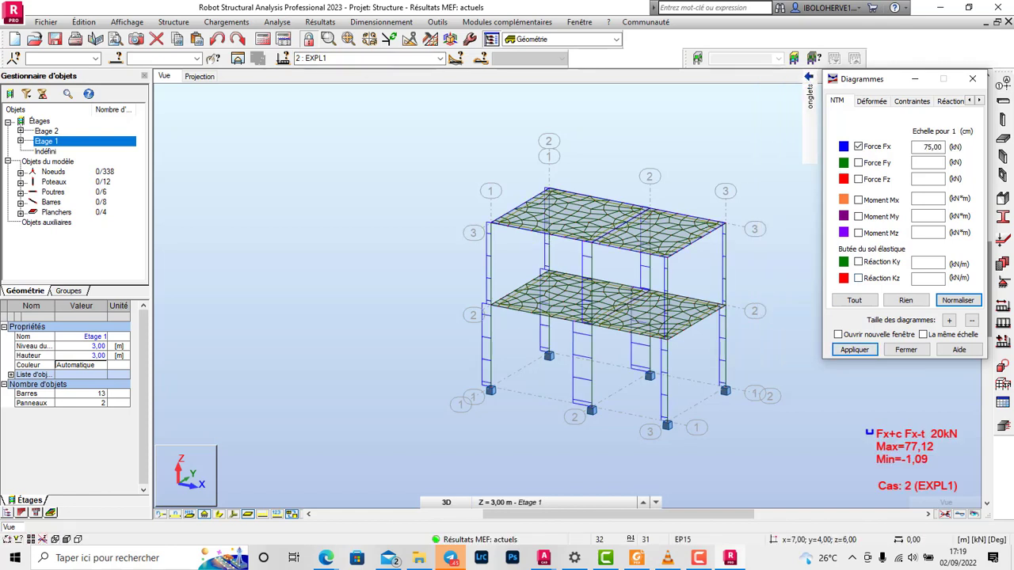
Step: Label the bar diagrams with value descriptions limited to the global extremes (extrêmes globaux)
mouse_move(808, 91)
click(787, 186)
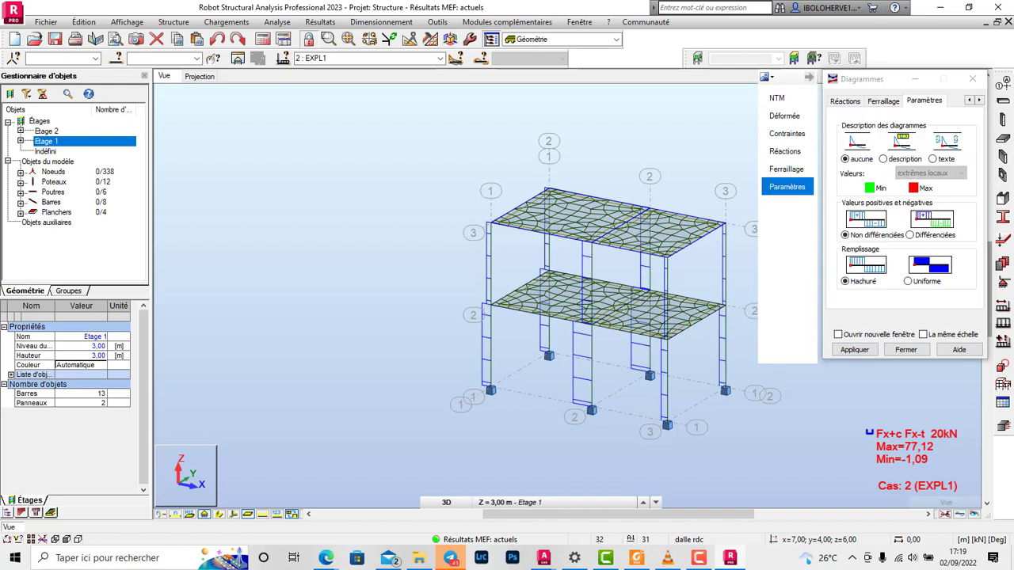
click(883, 158)
click(931, 173)
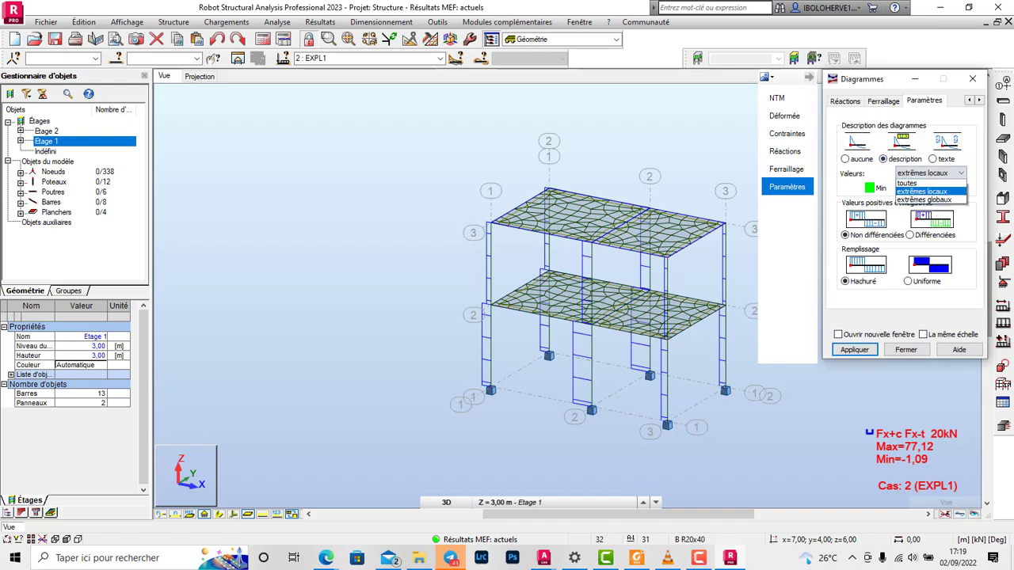
click(923, 200)
click(854, 349)
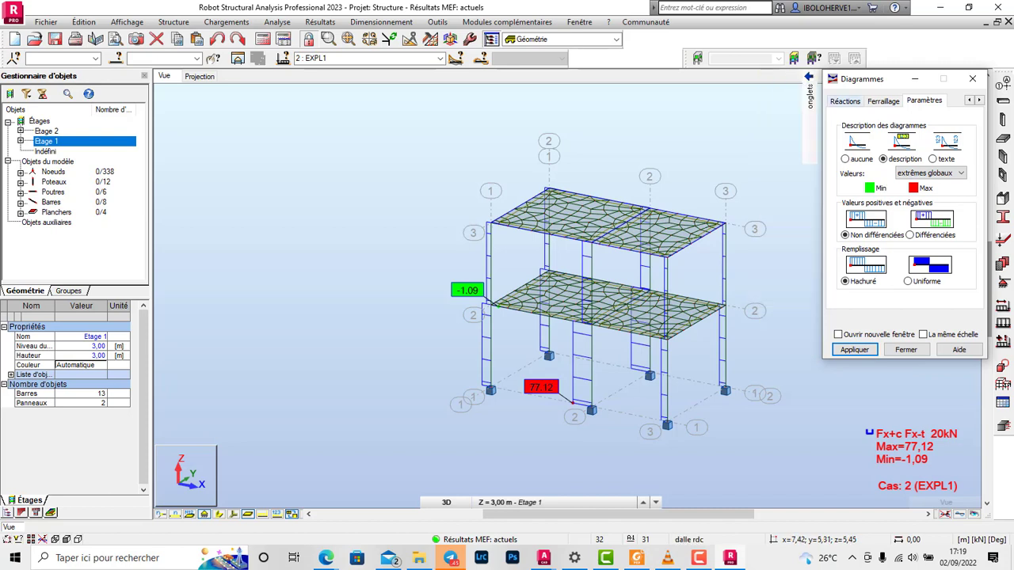
Step: Remove the Force Fx diagram from the bars and close the diagram settings
mouse_move(808, 131)
click(786, 98)
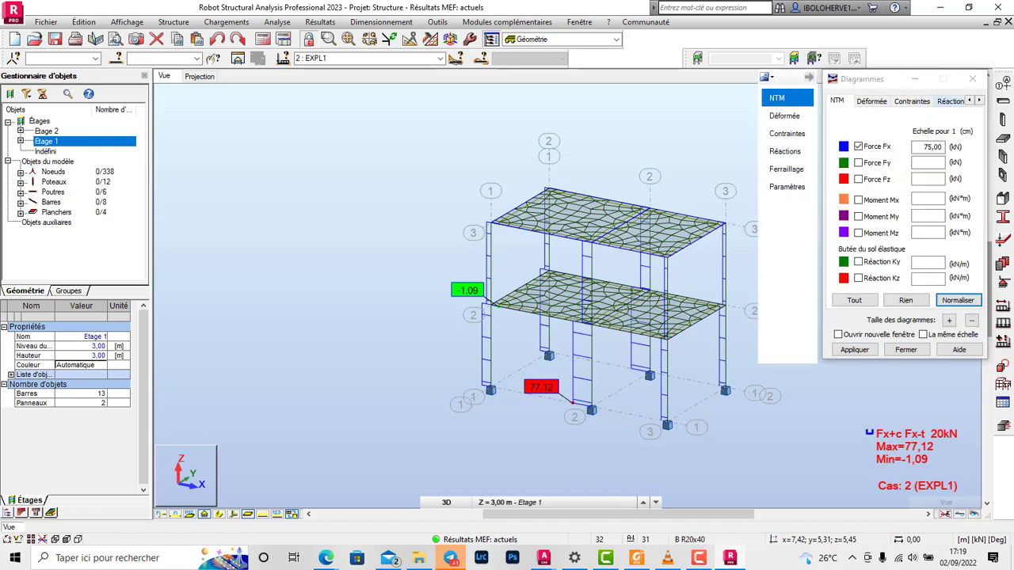
click(858, 146)
click(854, 350)
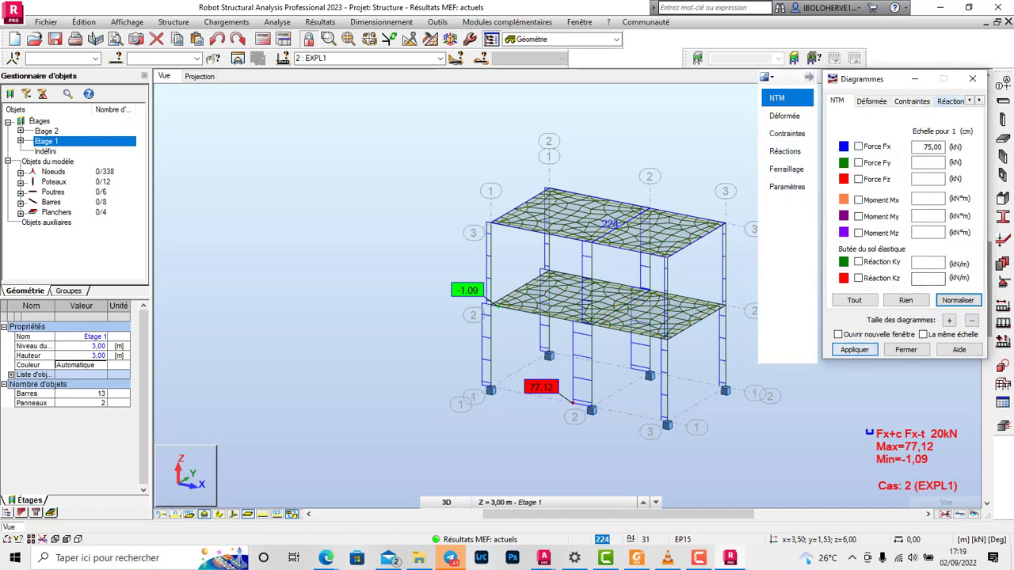
click(973, 80)
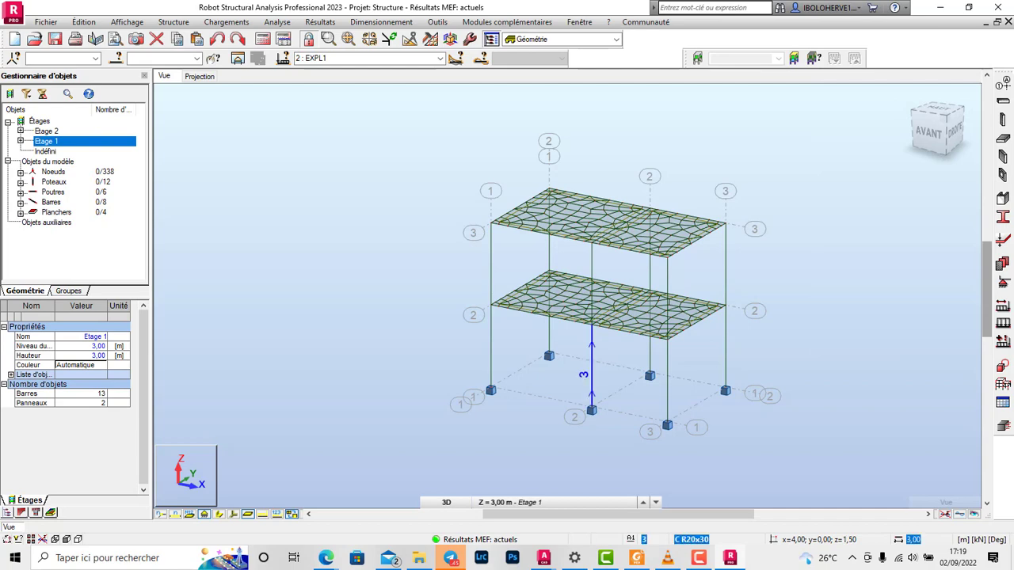
Step: Import the middle front column of Etage 1 into the real reinforcement (Ferraillage réel éléments BA) module using simple load cases
click(590, 372)
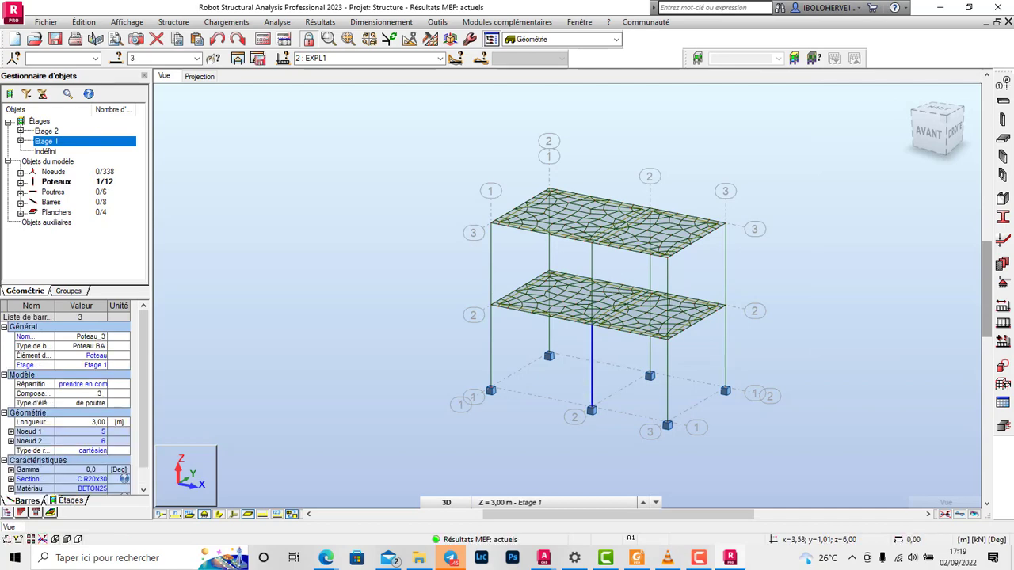
click(381, 22)
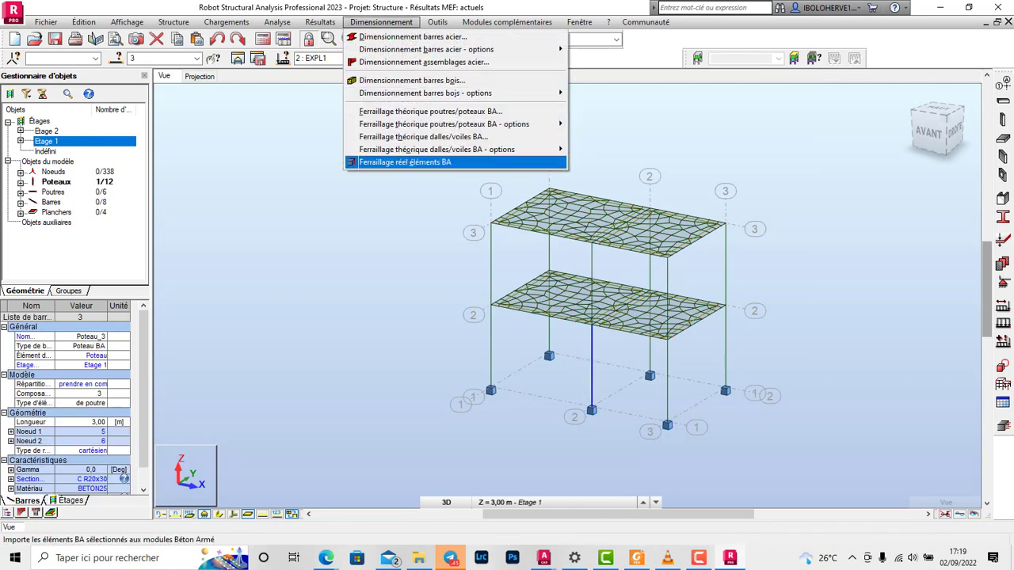
click(404, 161)
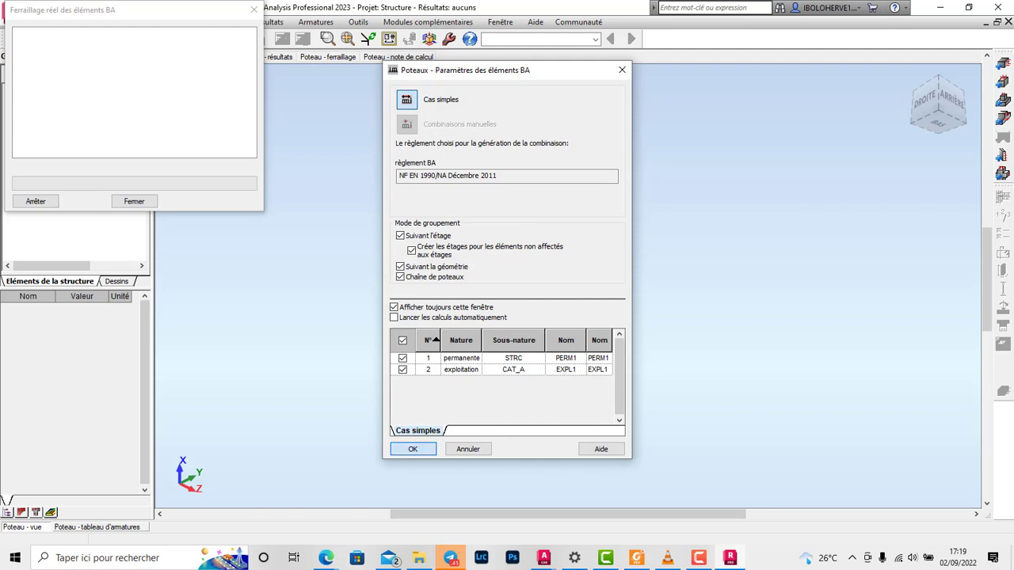
key(Return)
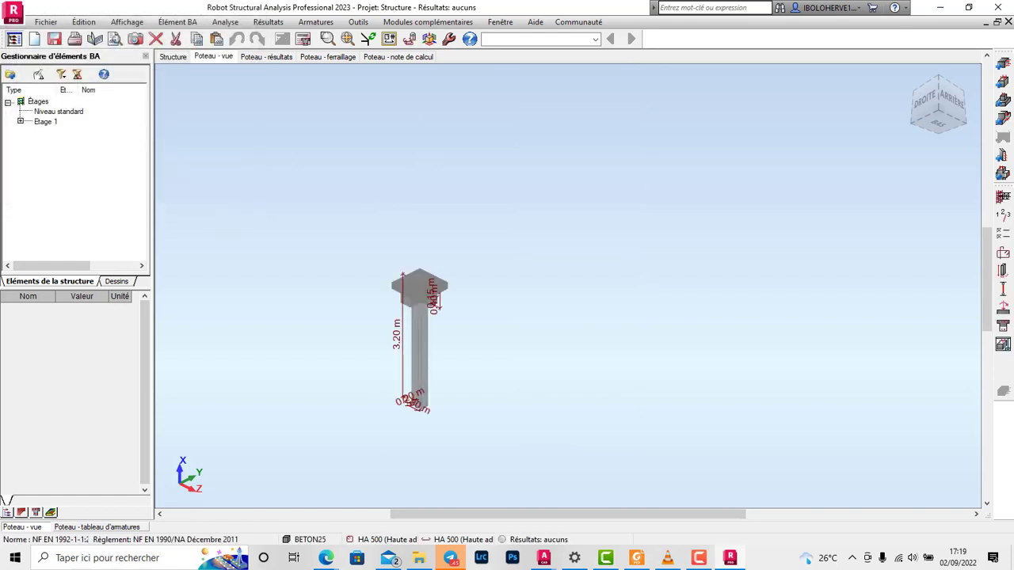
scroll(361, 393, up, 3)
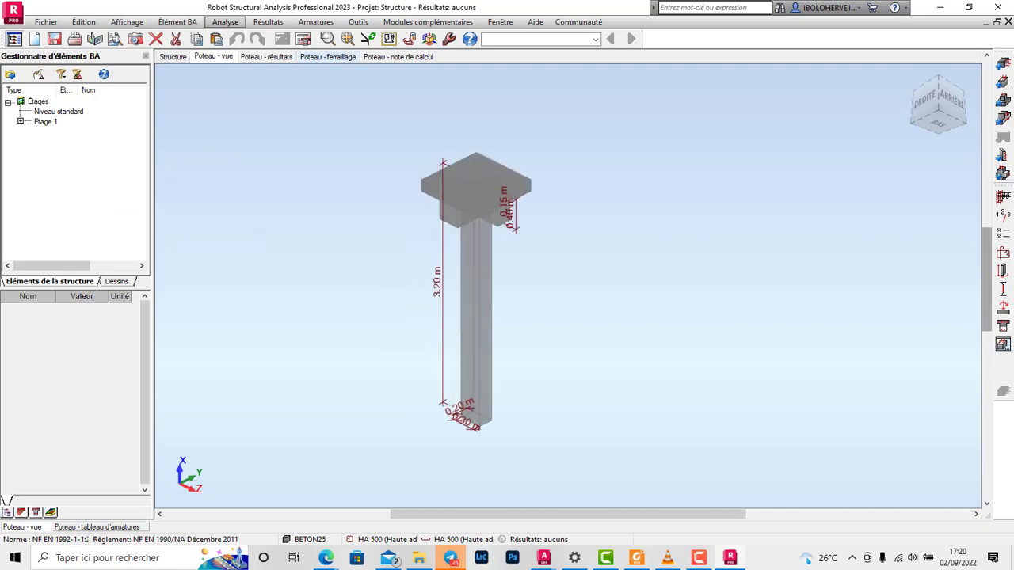
Step: In the column's calculation options, set the concrete's aggregate diameter to 15 mm and its cement class to R
click(225, 21)
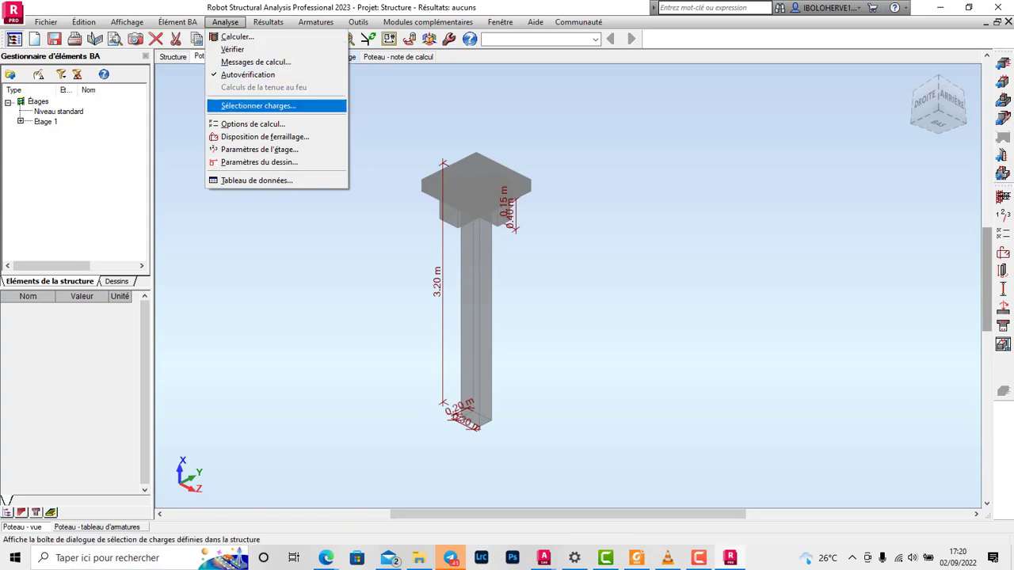
click(252, 124)
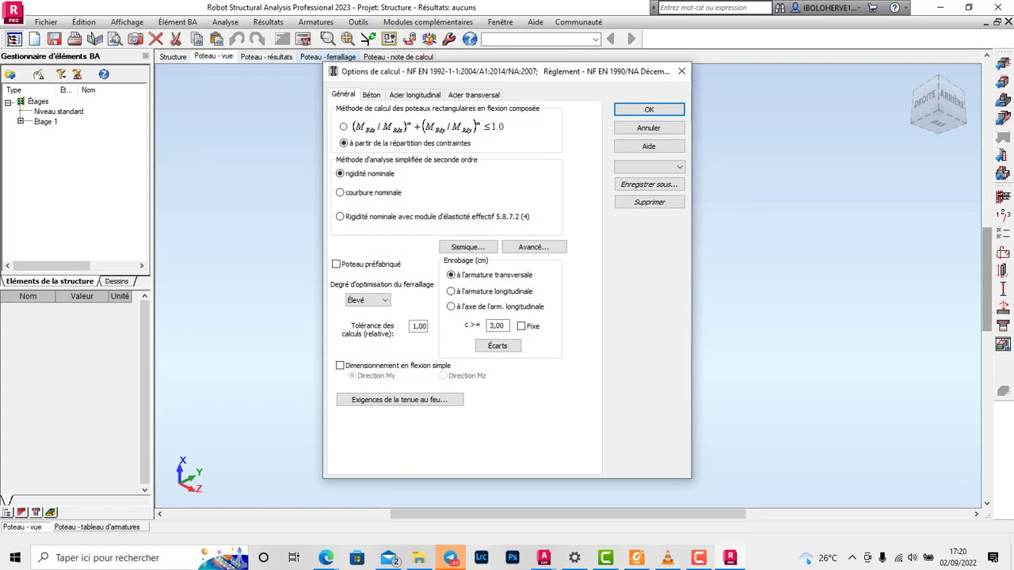
drag(507, 71, 751, 97)
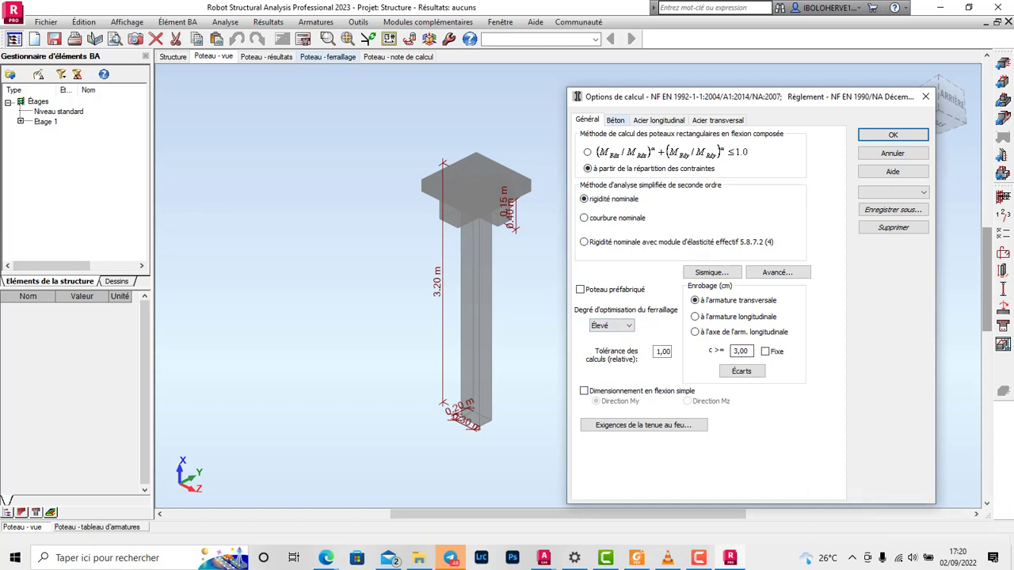
click(616, 120)
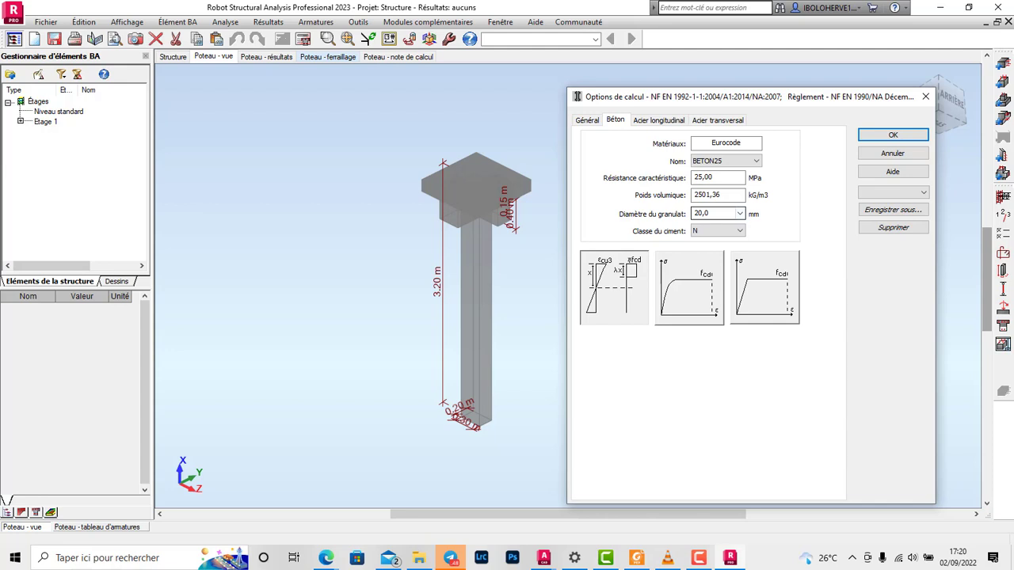
click(740, 214)
click(740, 214)
text(15)
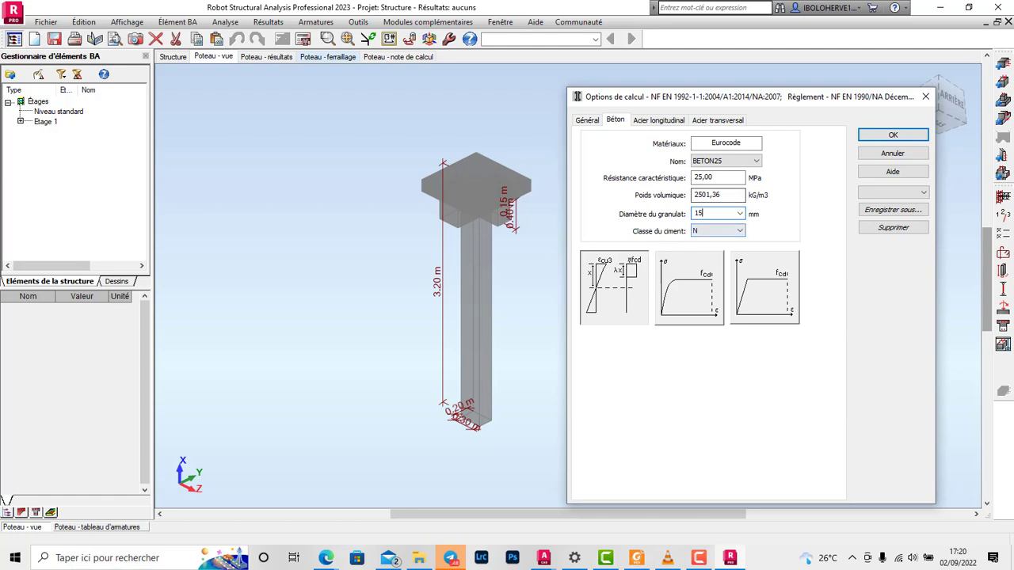
click(717, 231)
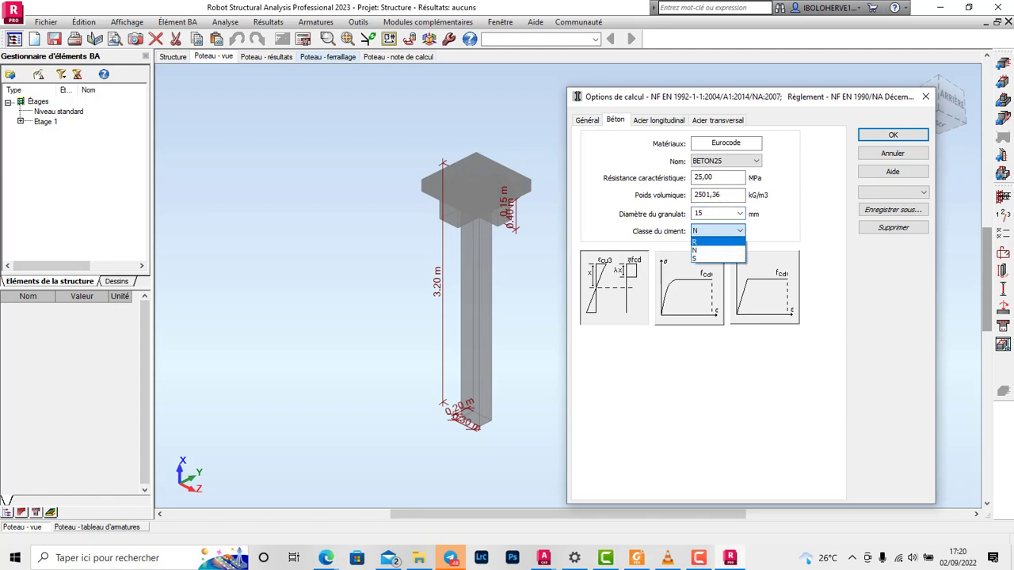
click(713, 247)
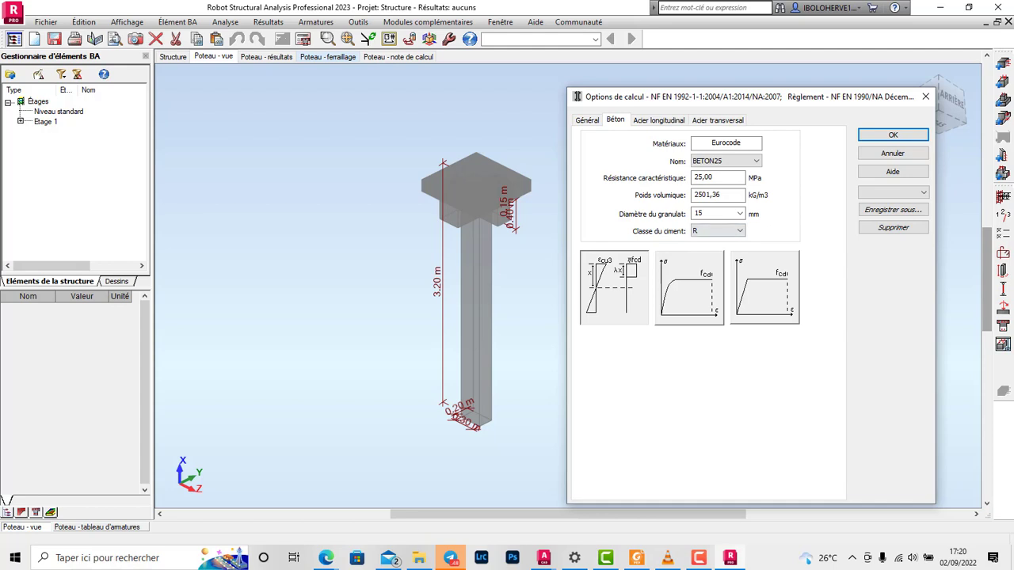
Step: Set the longitudinal steel to class HA 500 (bael 99) and allow only 12 mm bars
click(659, 120)
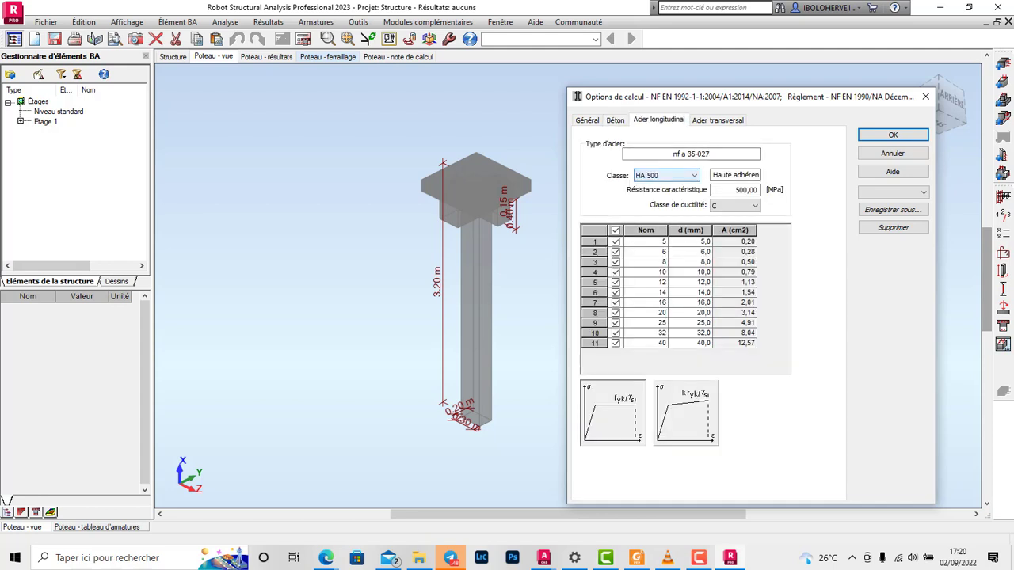
click(665, 175)
click(648, 187)
click(616, 230)
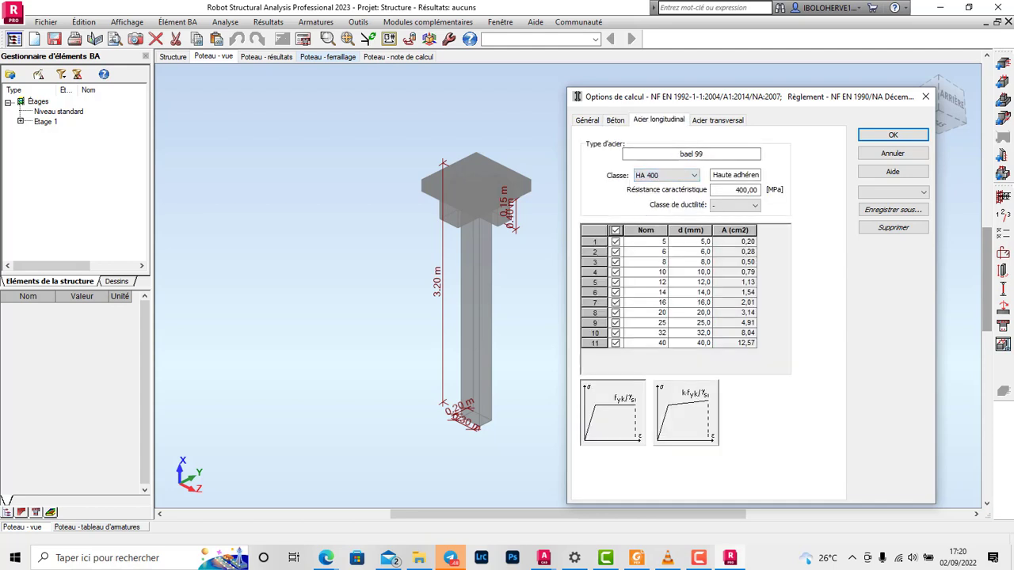
click(666, 175)
click(648, 197)
click(616, 282)
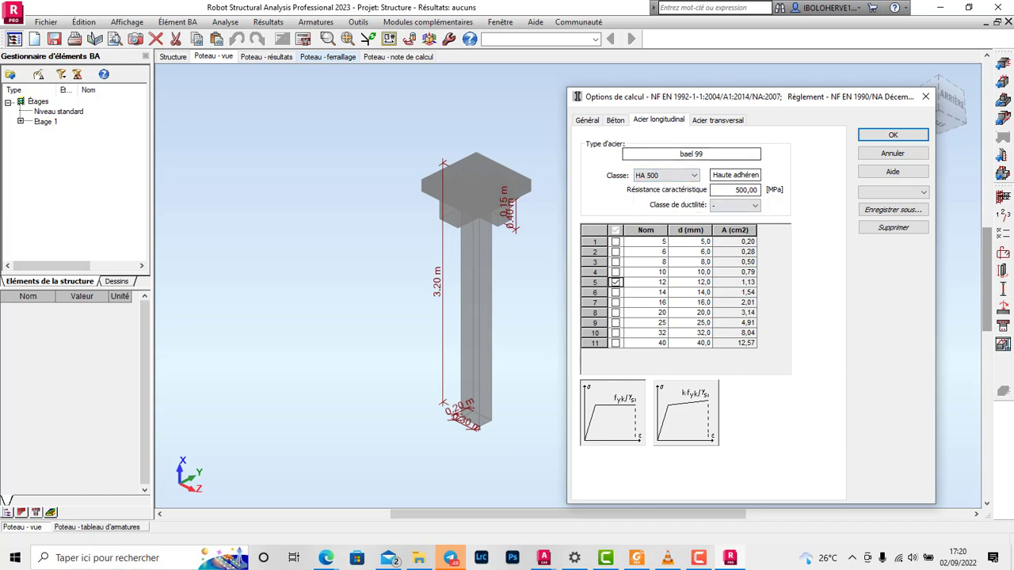
Step: Set the transverse steel to class HA 400 (bael 99), allow only 8 mm bars, and accept the calculation options
click(718, 121)
click(667, 175)
click(648, 187)
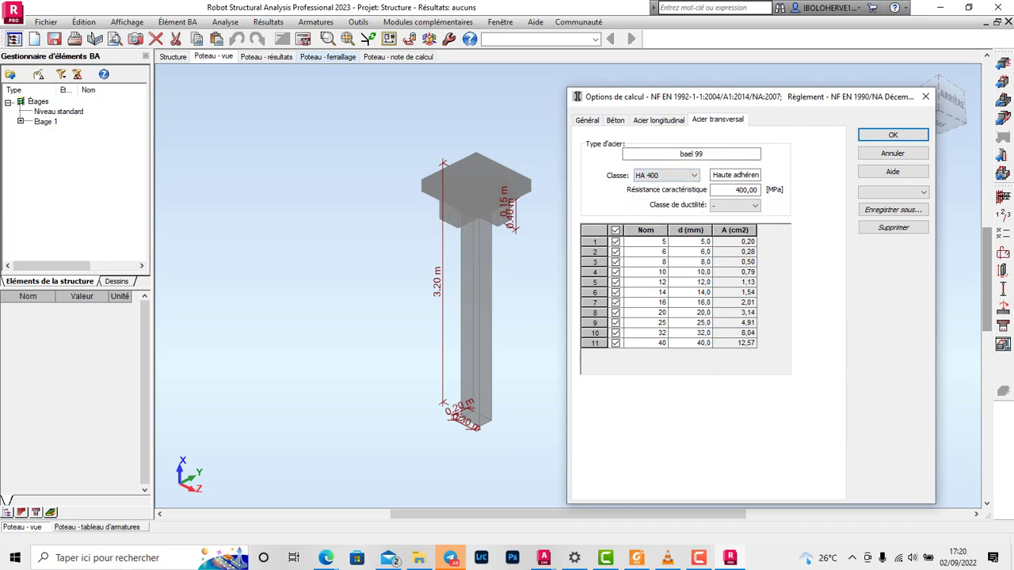
click(616, 230)
click(616, 261)
click(892, 135)
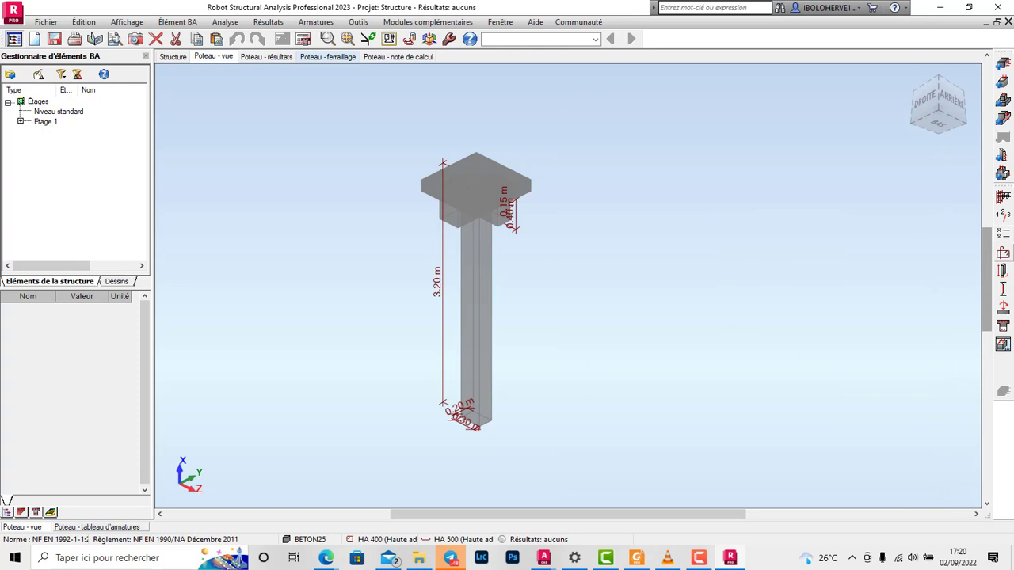
Step: In the column's buckling model, assign direction Z the non-sway fixed-pinned condition with a coefficient of 0.70
click(1003, 290)
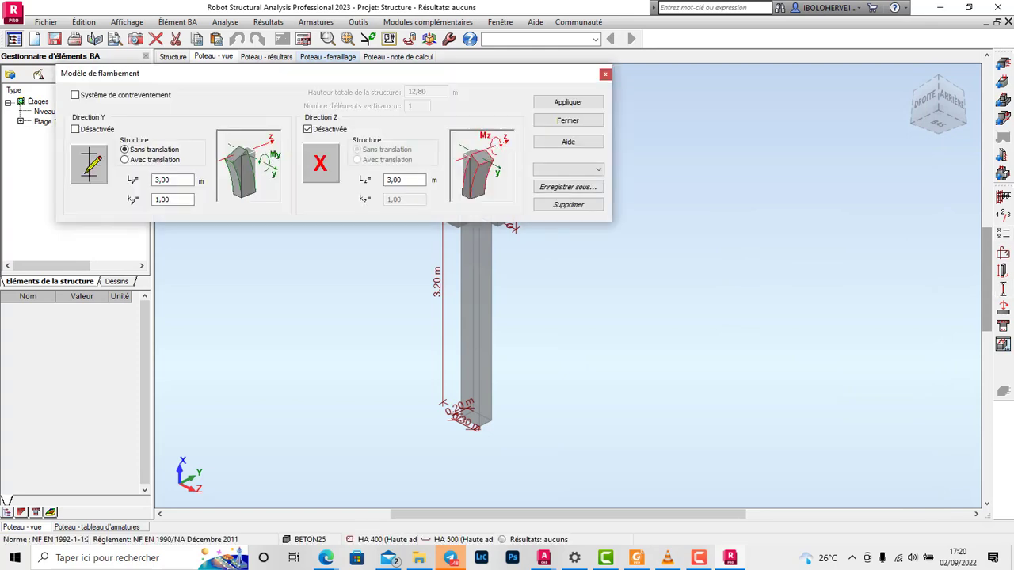
drag(316, 73, 591, 244)
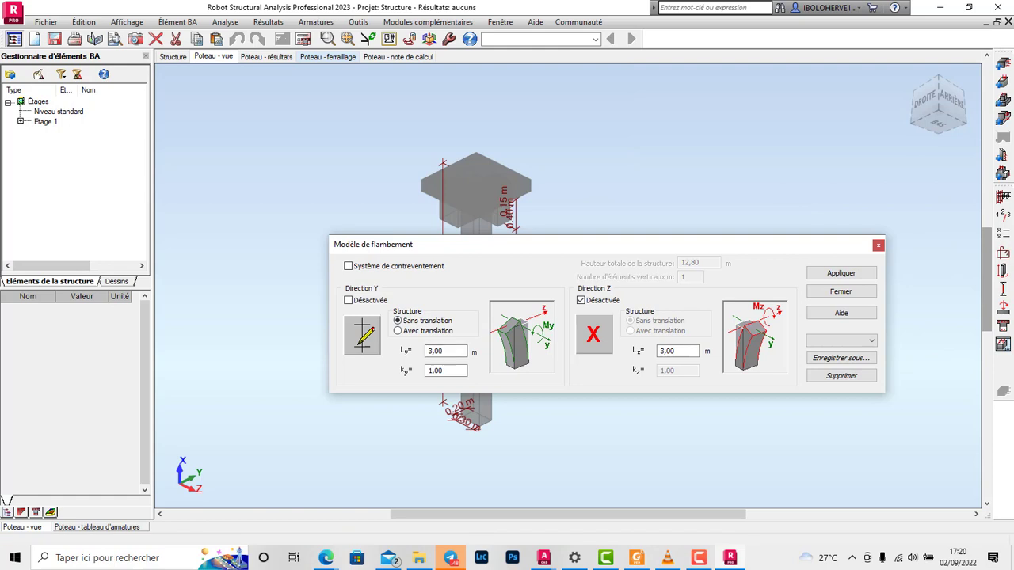
click(362, 336)
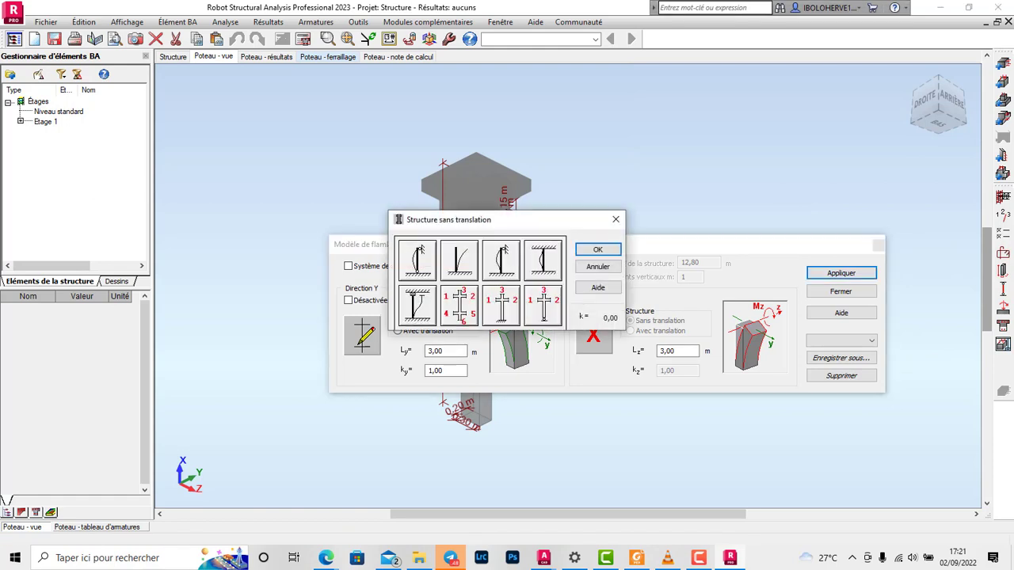
click(417, 259)
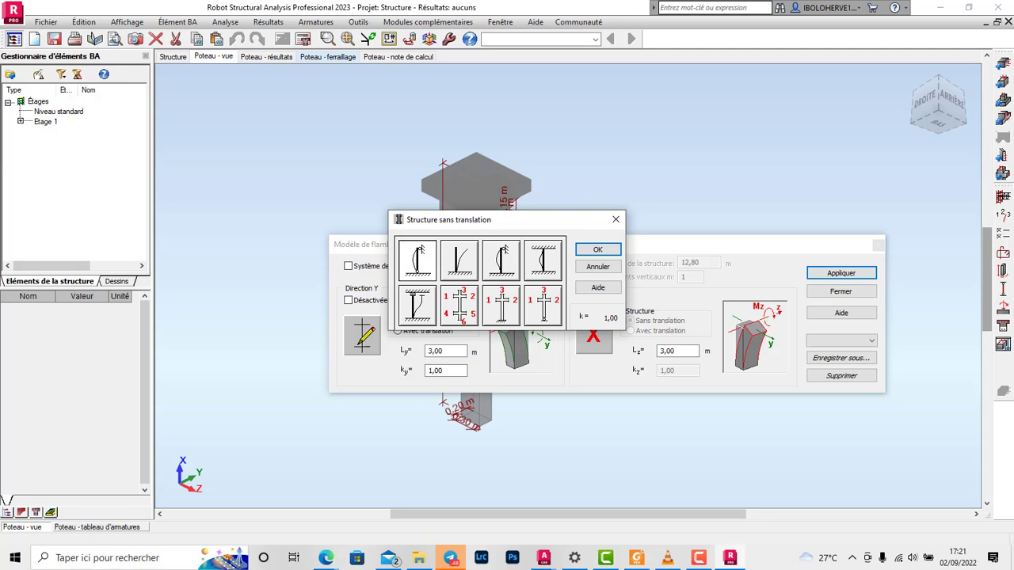
click(417, 306)
click(417, 261)
click(500, 259)
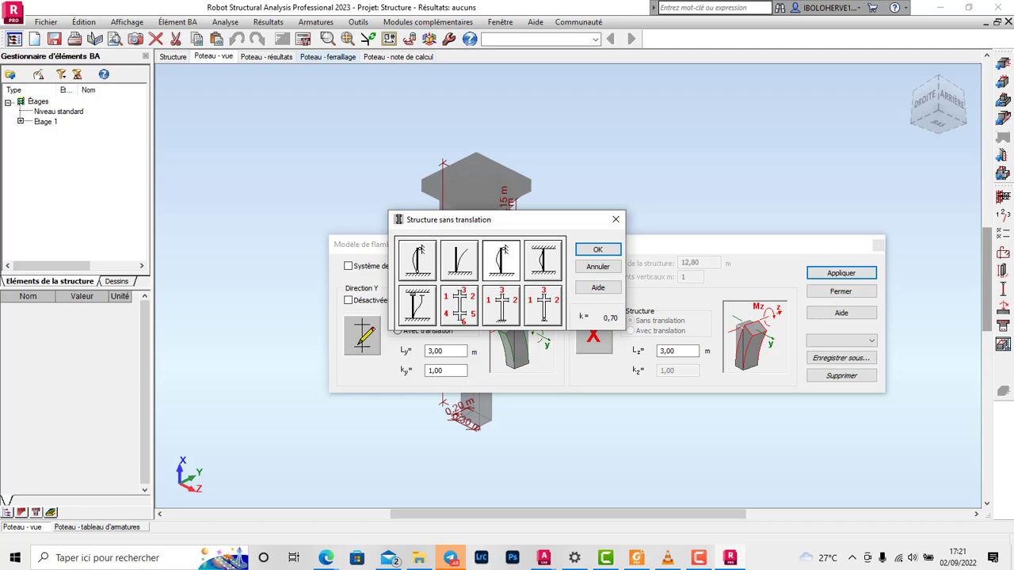
click(597, 250)
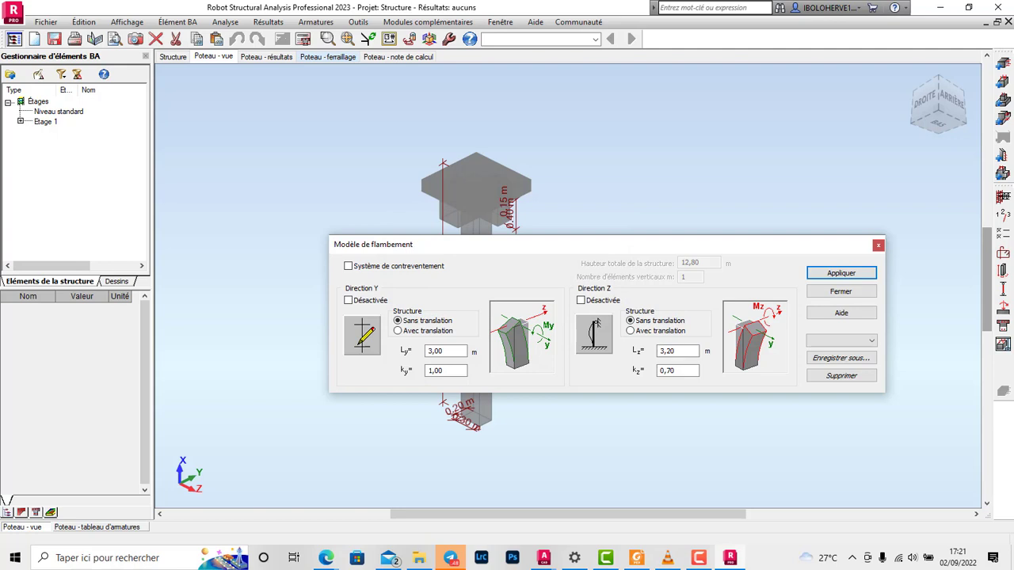
Step: Assign direction Y the same non-sway buckling condition with a coefficient of 0.70 and apply the buckling model
click(596, 328)
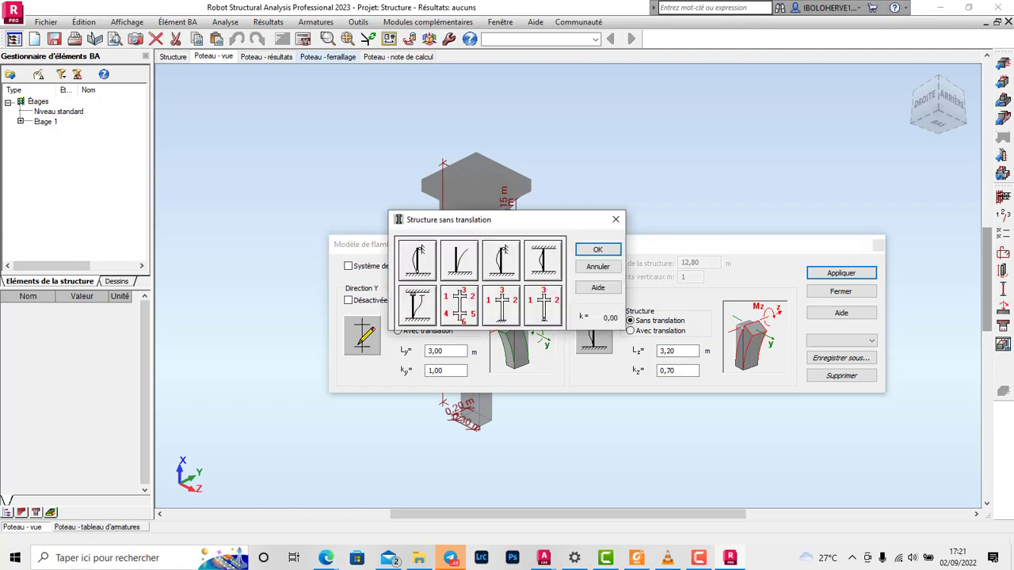
click(501, 260)
click(597, 250)
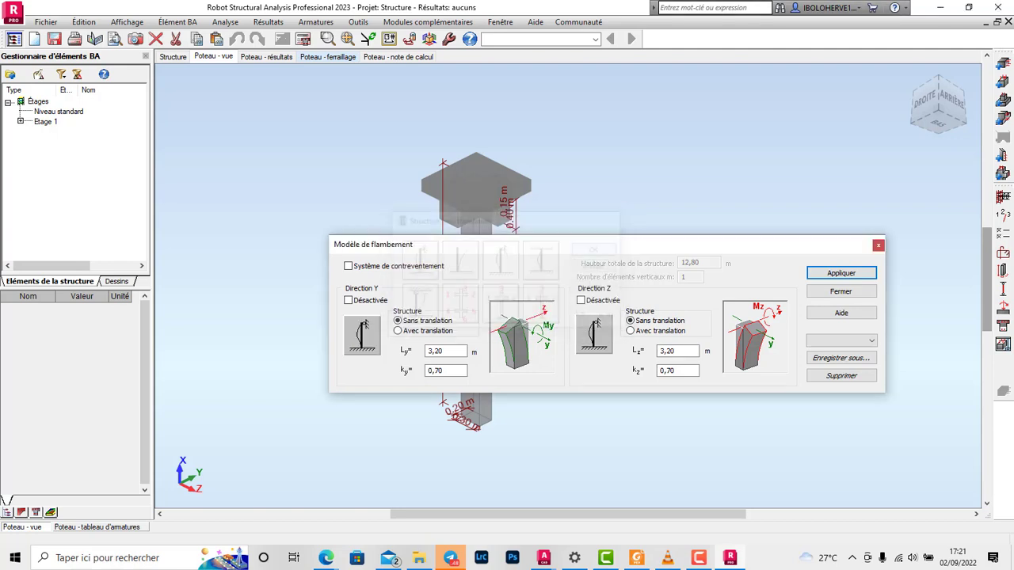
click(841, 274)
click(841, 291)
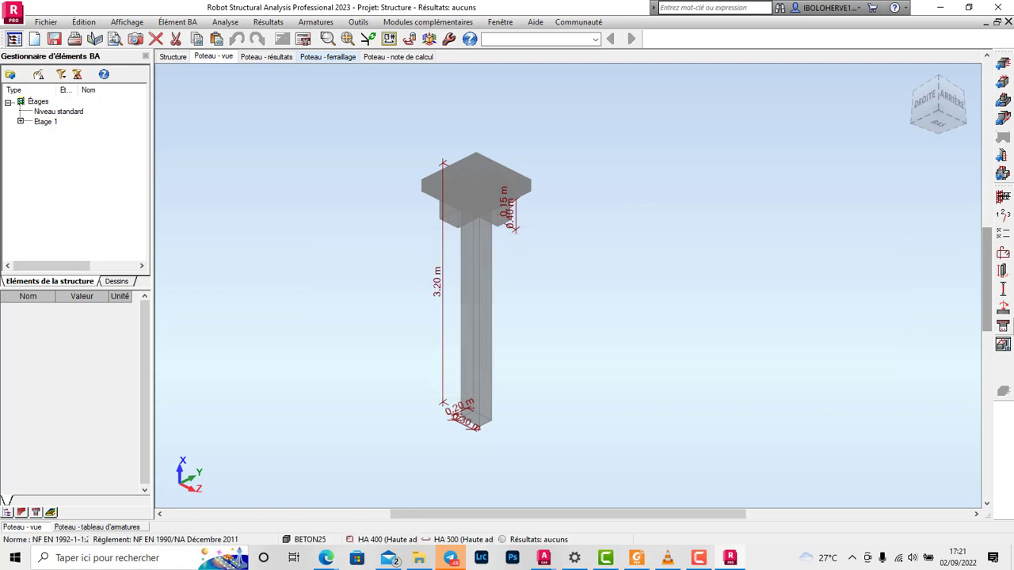
Step: Check the column's PERM1 and EXPL1 loads and launch its reinforcement calculation
click(1003, 307)
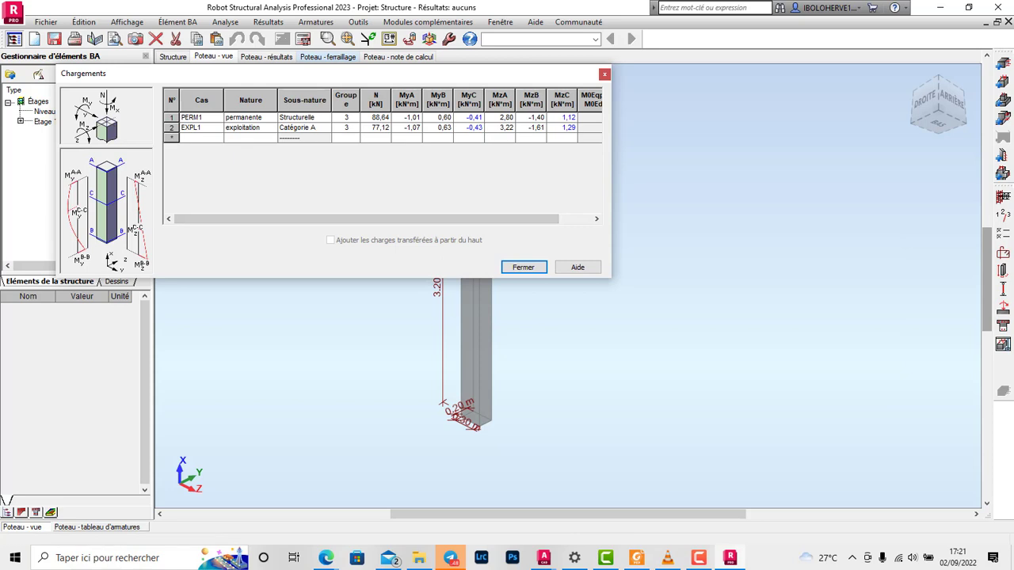
drag(356, 74, 610, 225)
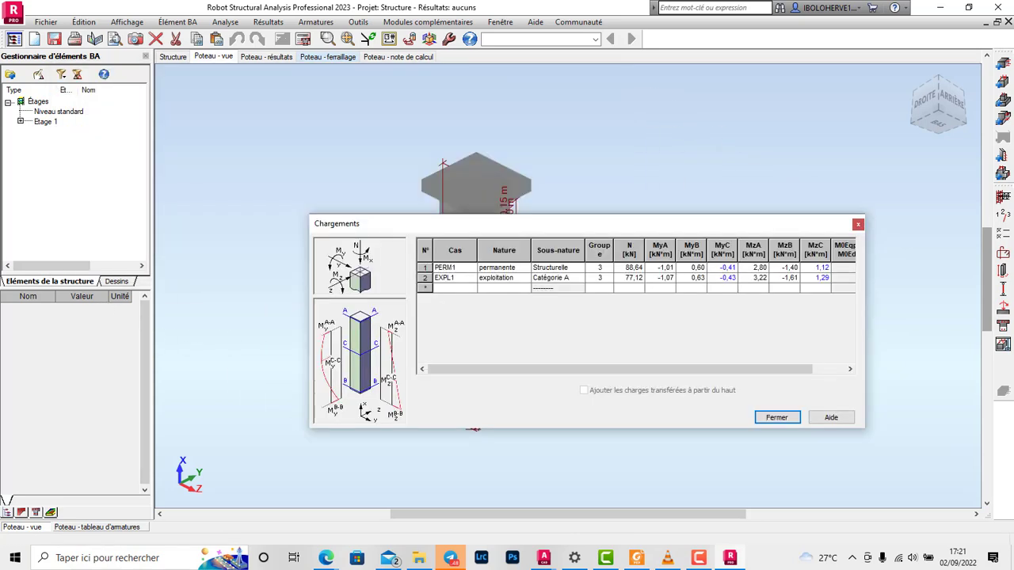
click(777, 418)
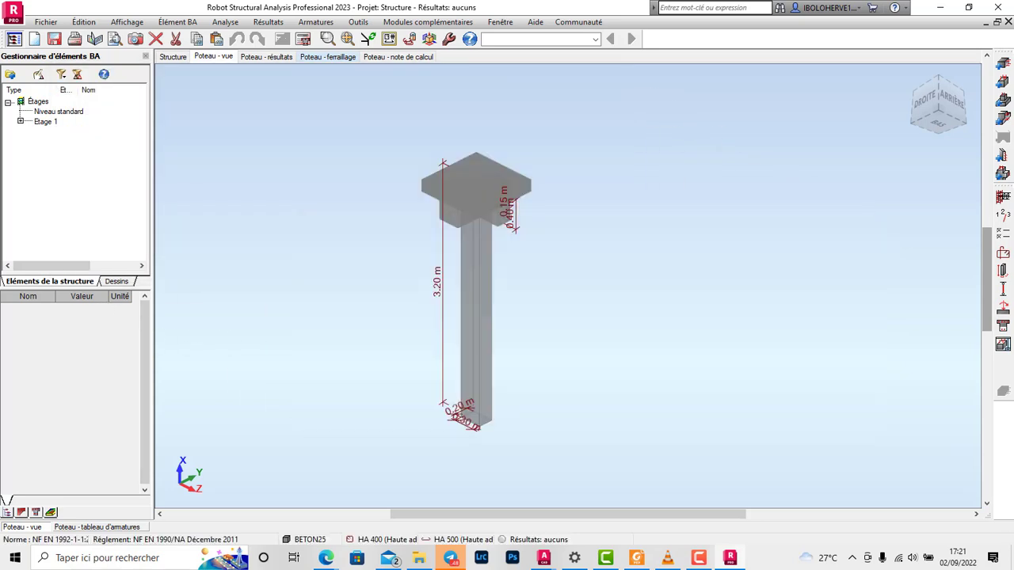
click(304, 38)
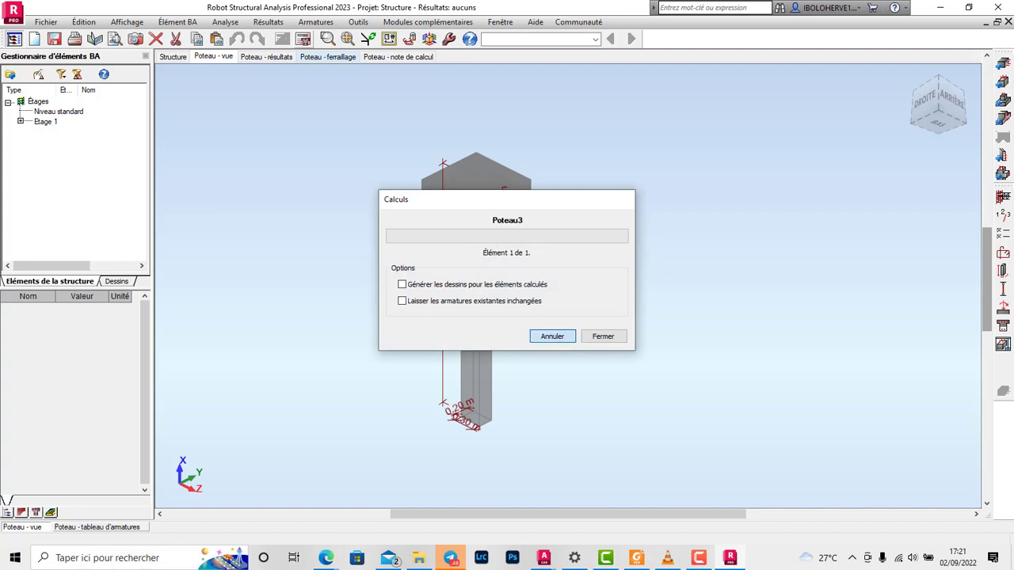
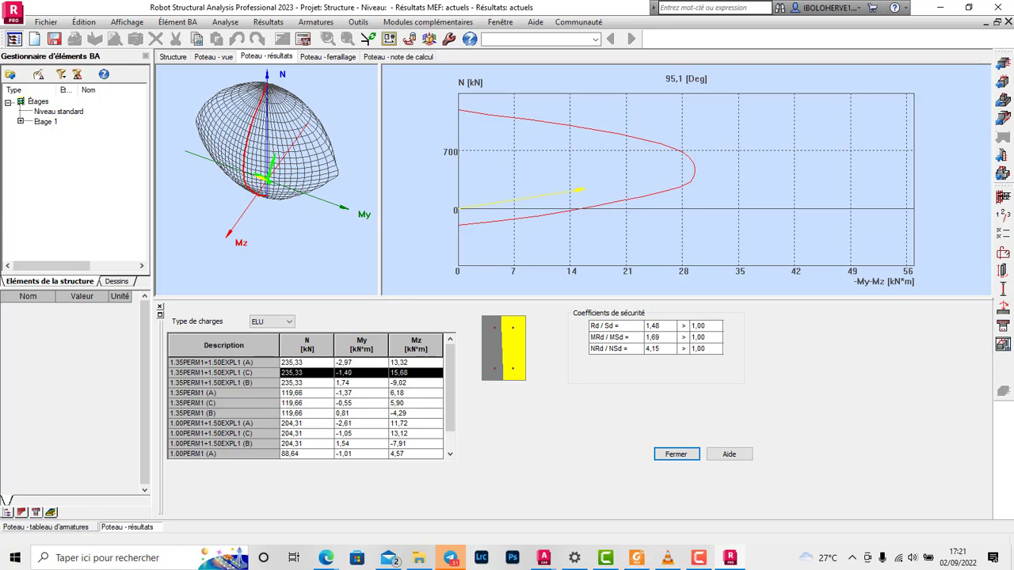
Step: Generate the column's execution drawing from its reinforcement view and examine the elevation, section A-A and bar table
click(328, 57)
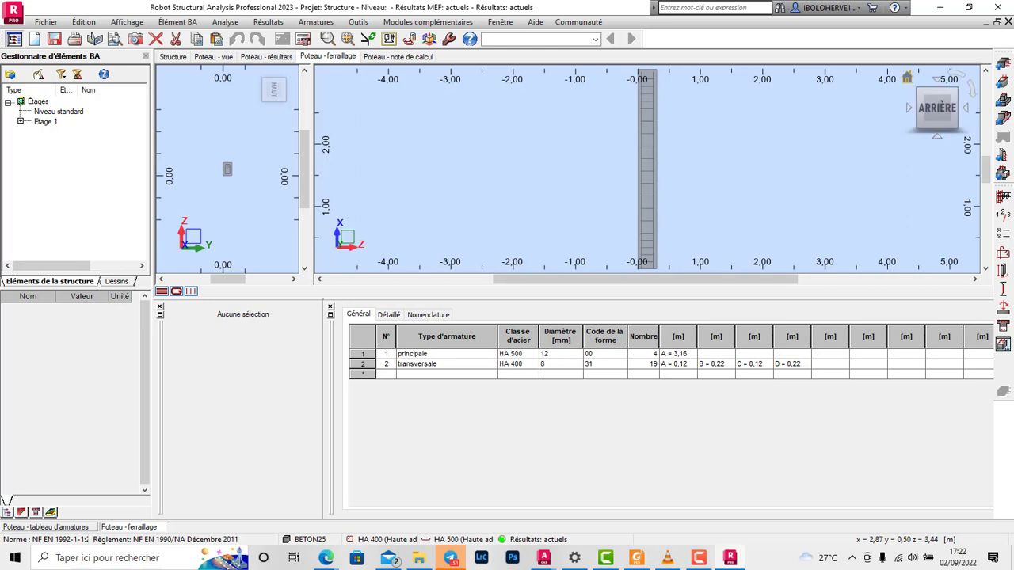
click(907, 77)
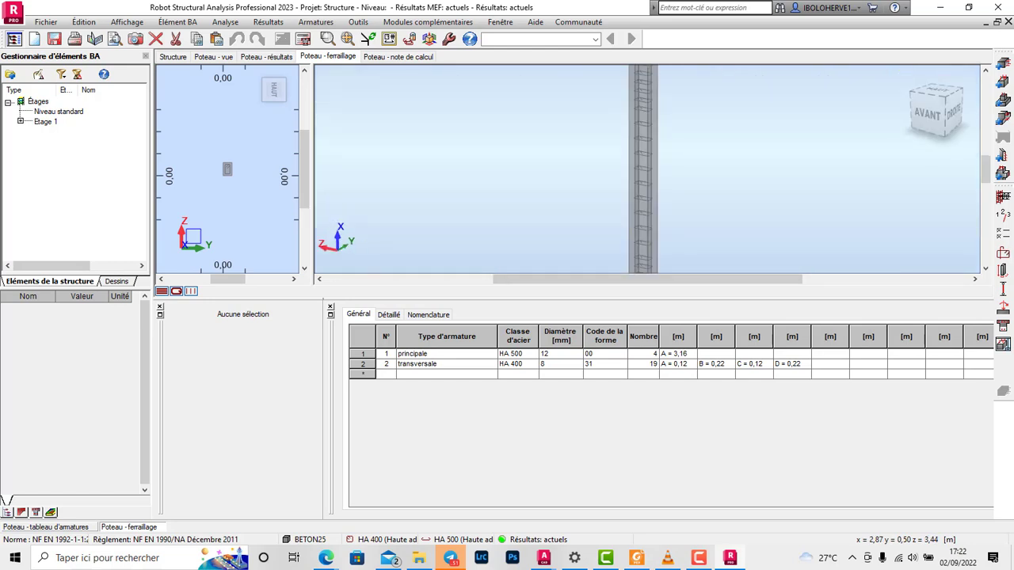
click(1002, 346)
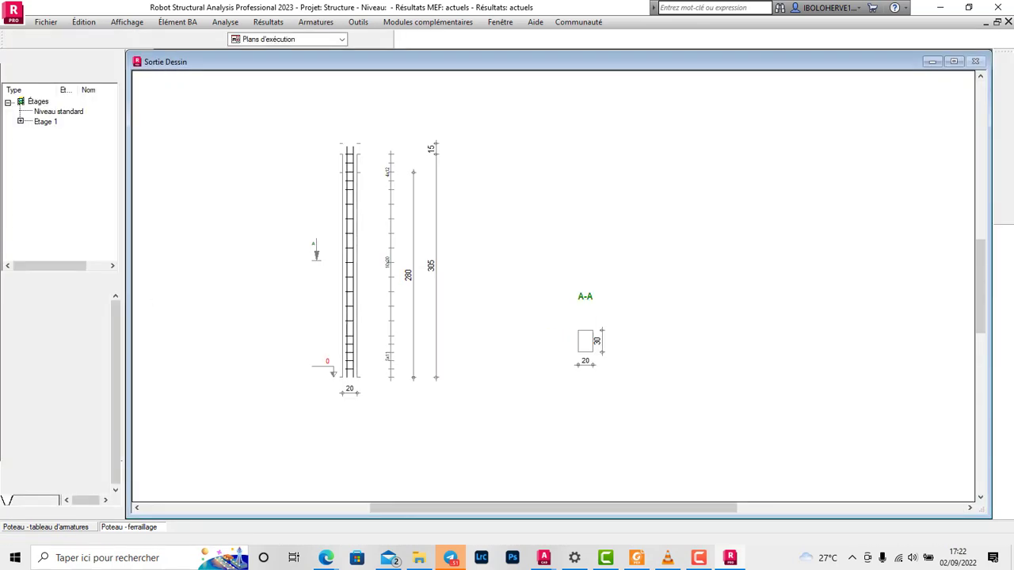
scroll(569, 347, up, 6)
scroll(667, 361, down, 2)
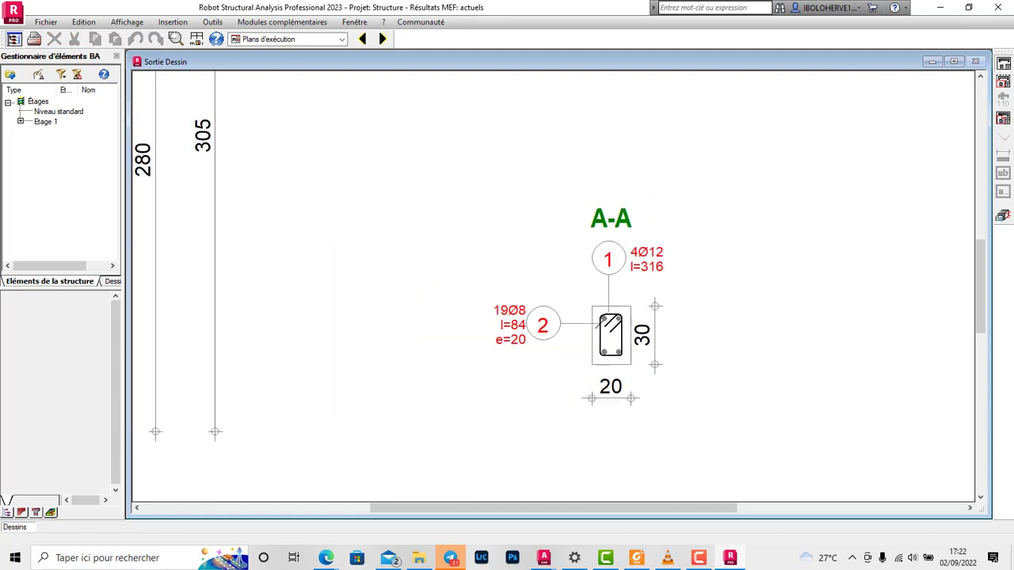
scroll(666, 393, down, 3)
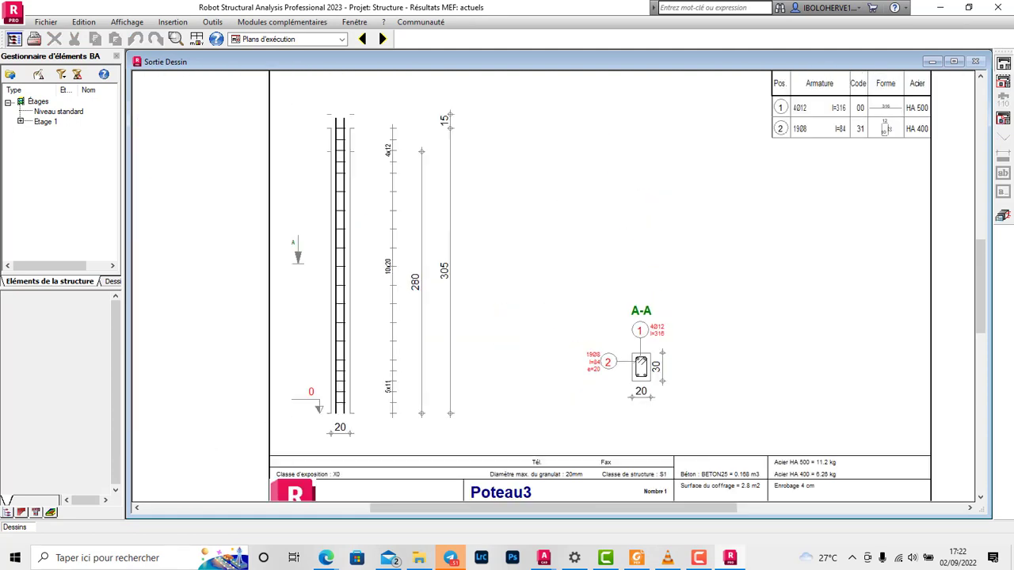
scroll(517, 352, down, 2)
scroll(534, 324, up, 1)
scroll(448, 325, down, 1)
scroll(529, 402, up, 1)
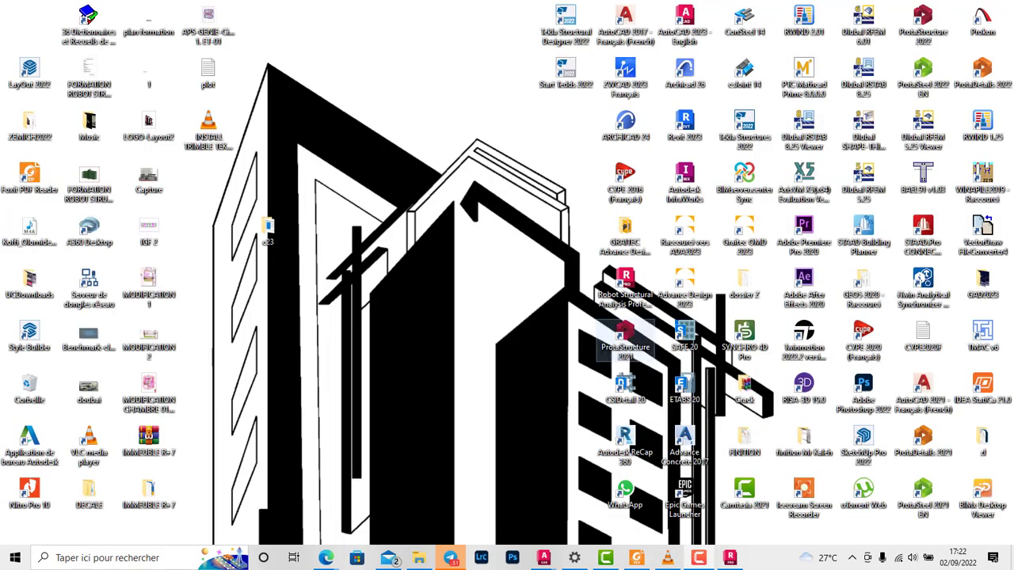
right_click(499, 243)
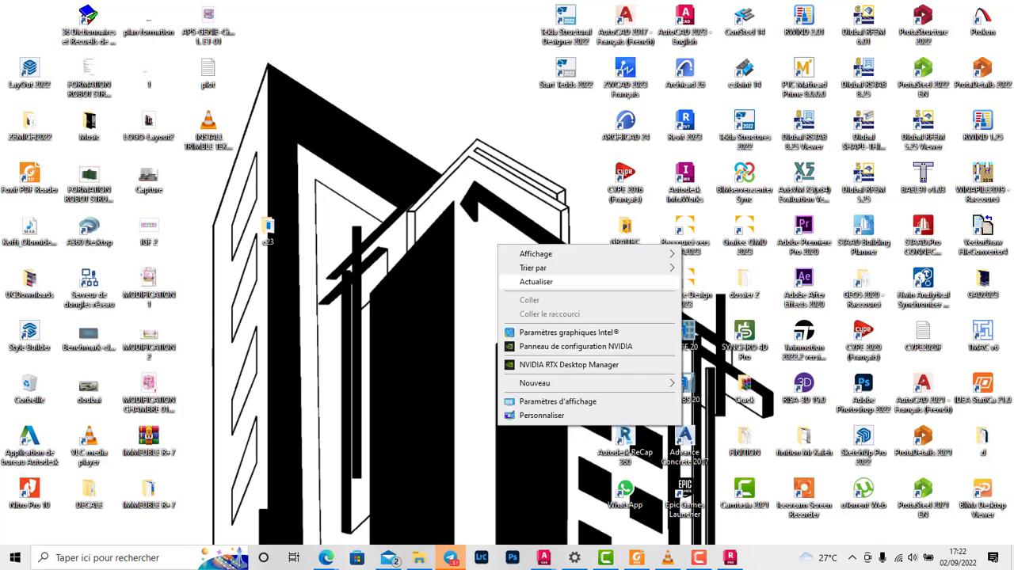
click(536, 281)
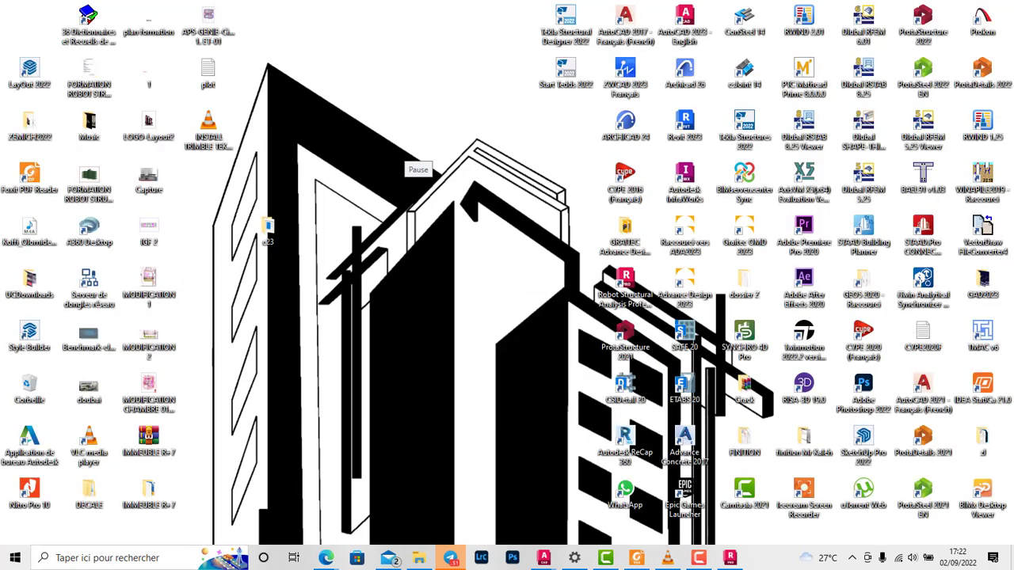
right_click(484, 238)
click(531, 275)
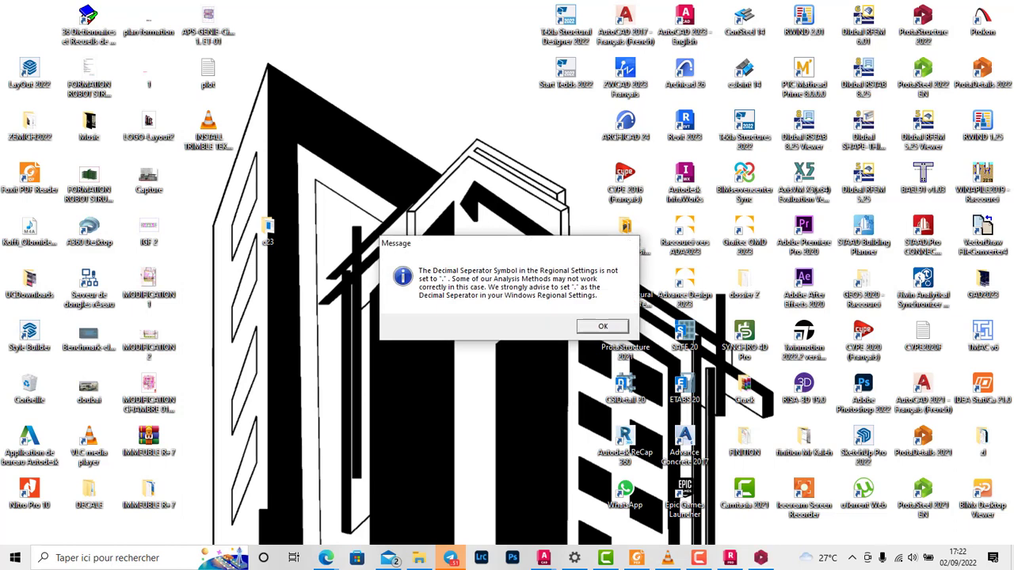
Step: In ProtaStructure 2021, create a new project with code 2 from the UK (Eurocode) template
key(Return)
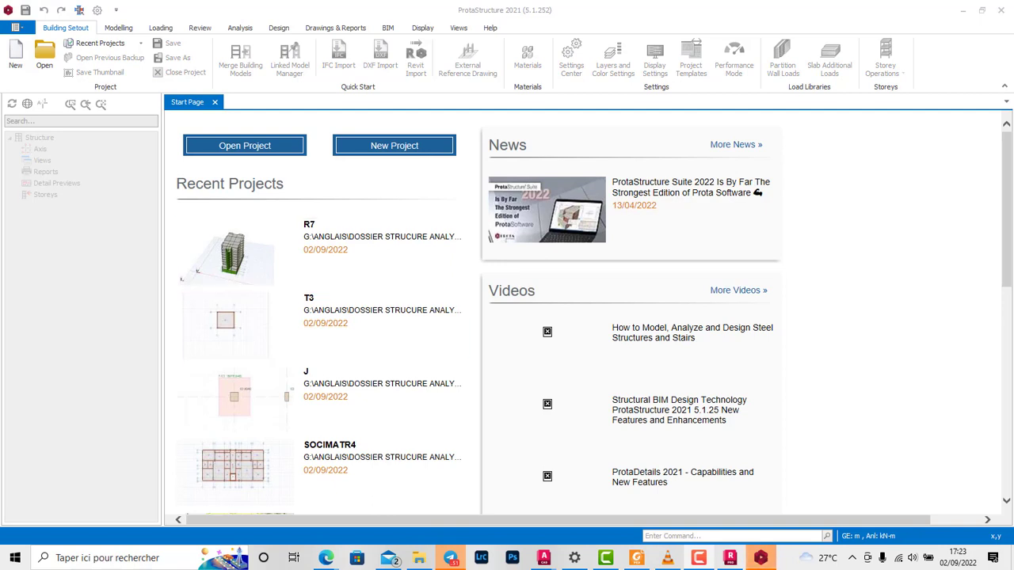
click(16, 56)
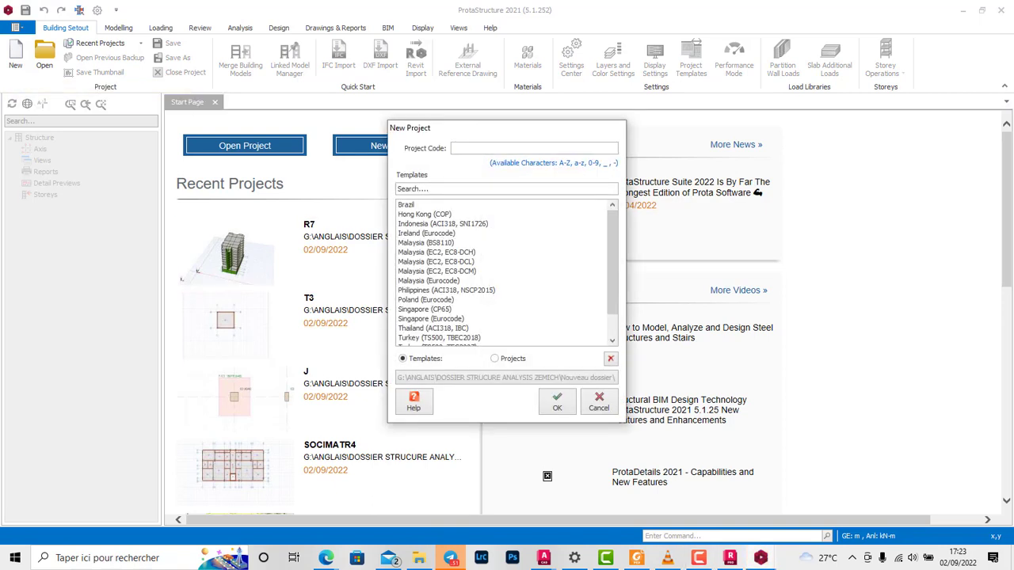
drag(491, 128, 571, 176)
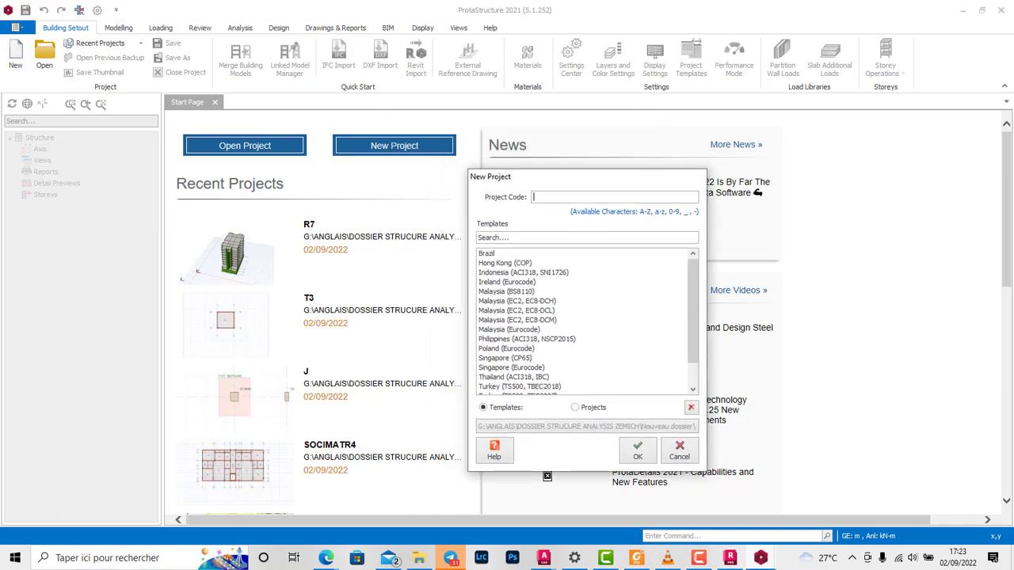
text(2)
scroll(582, 321, down, 1)
click(501, 387)
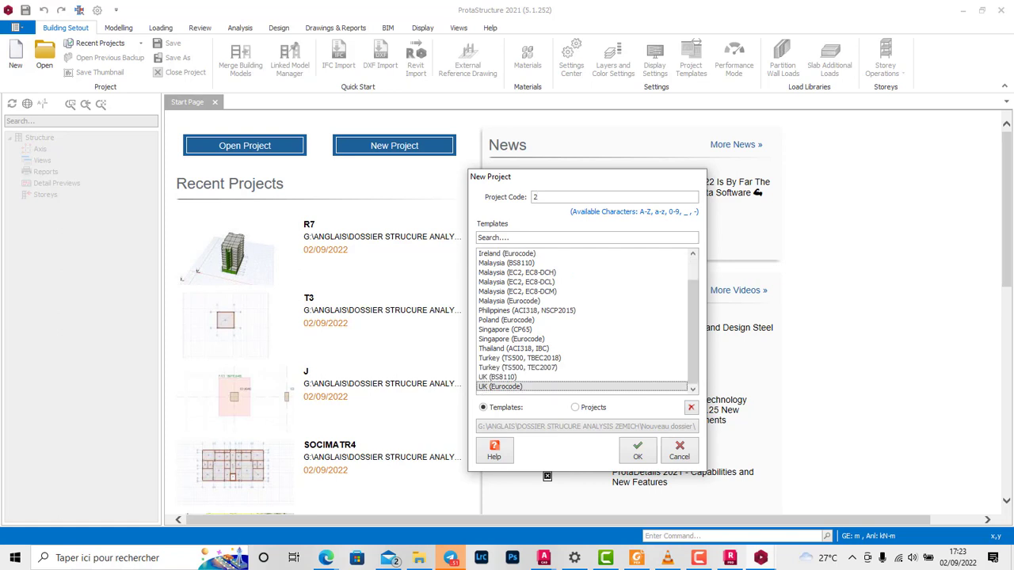
click(638, 450)
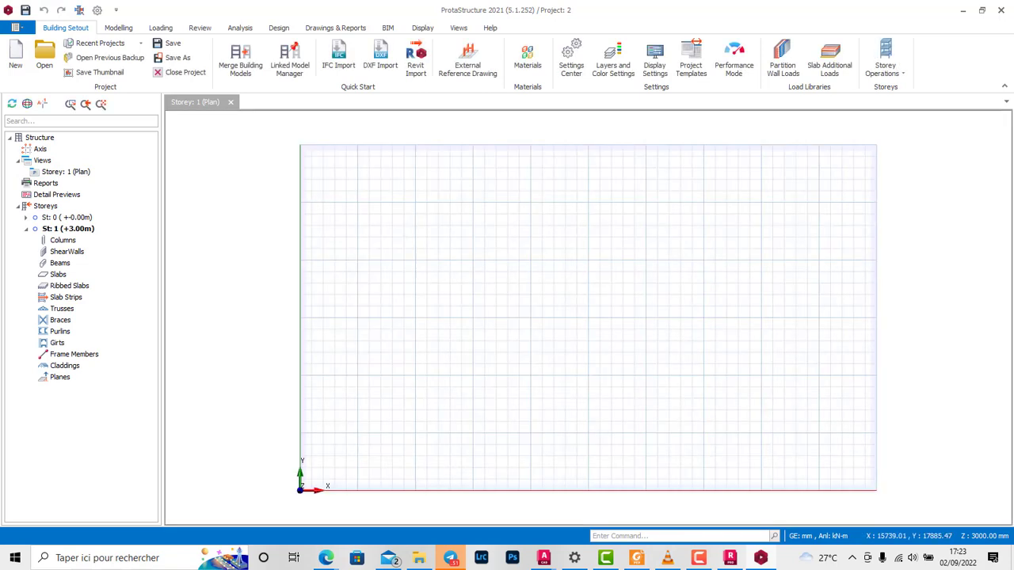
Step: Start the Orthogonal Axis Generator for the storey 1 plan
scroll(586, 319, down, 2)
scroll(294, 286, down, 1)
scroll(456, 291, up, 1)
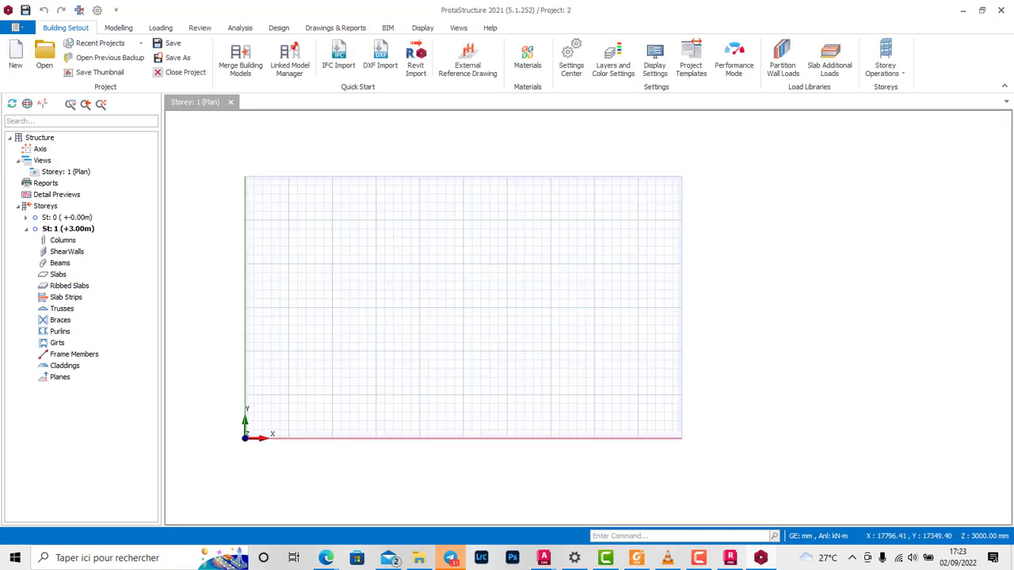
scroll(328, 326, up, 1)
scroll(328, 298, down, 1)
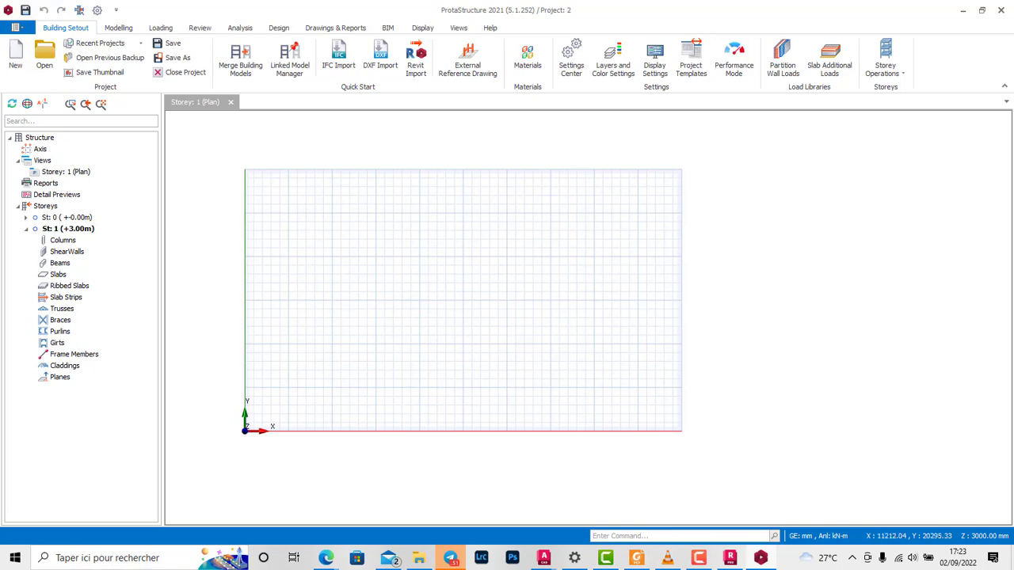
click(118, 28)
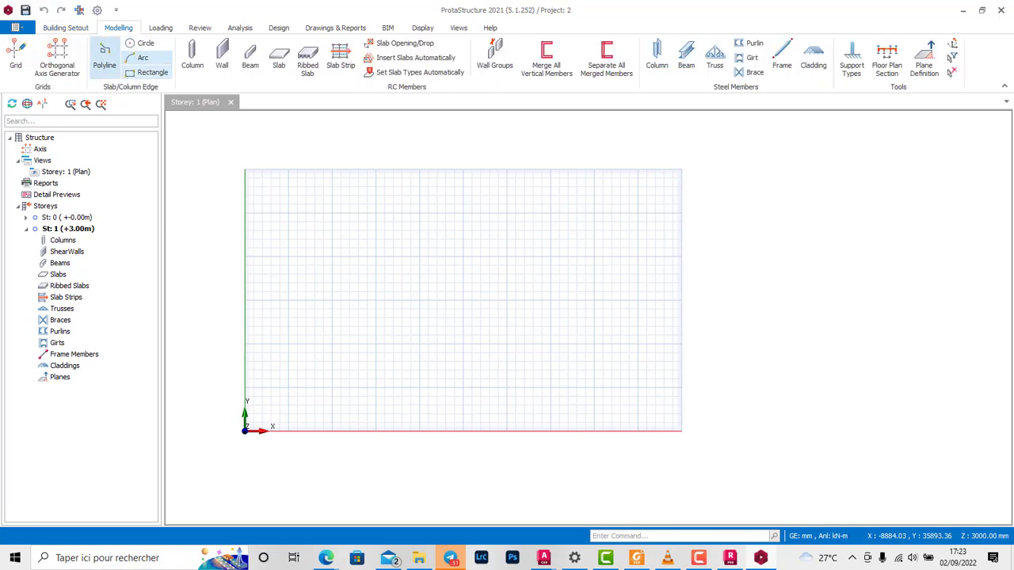
click(57, 58)
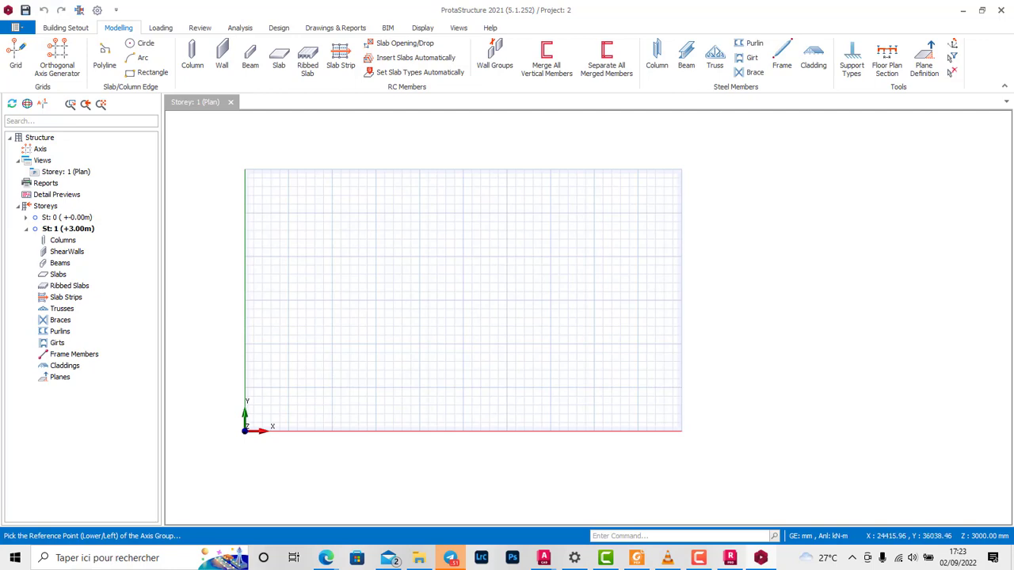
Step: In the project settings, change the concrete design code to Eurocode 2, European Union (Base Code)
click(66, 27)
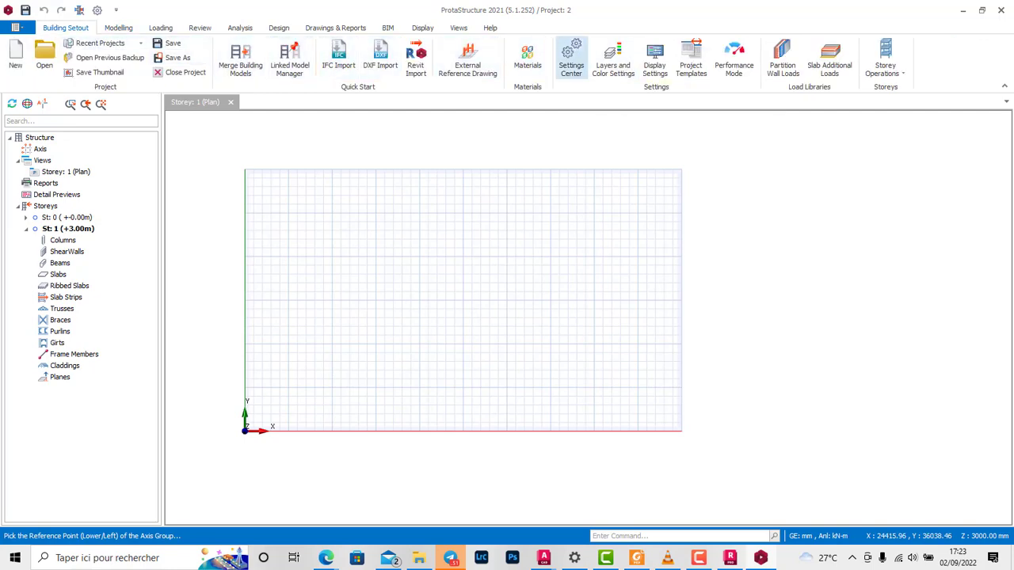
click(570, 60)
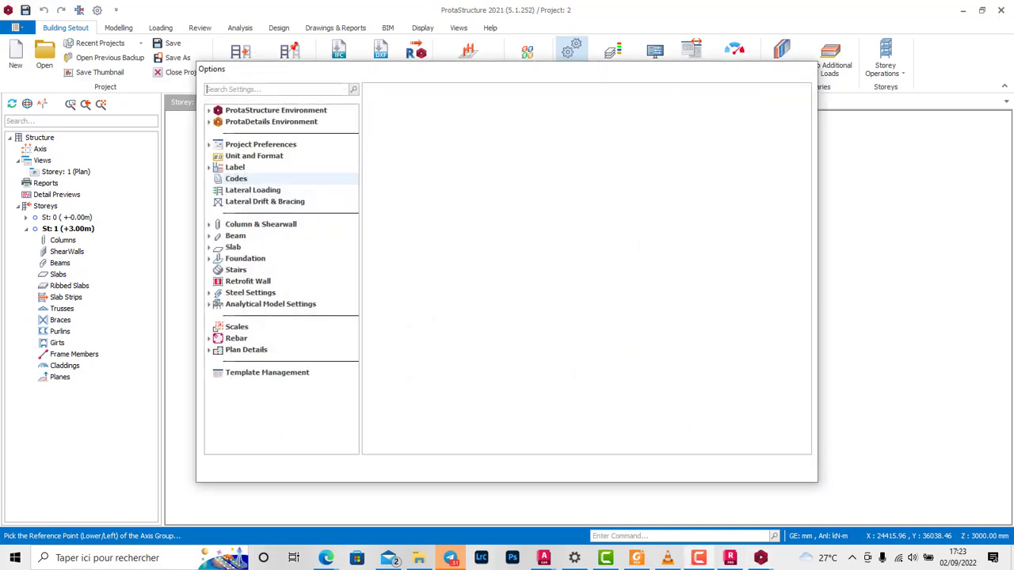
click(448, 111)
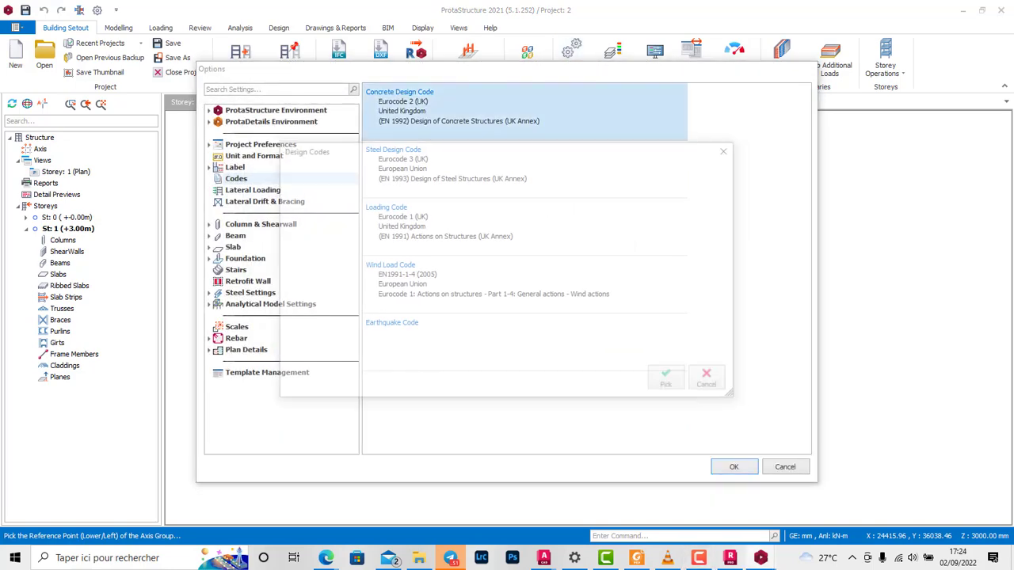
click(340, 279)
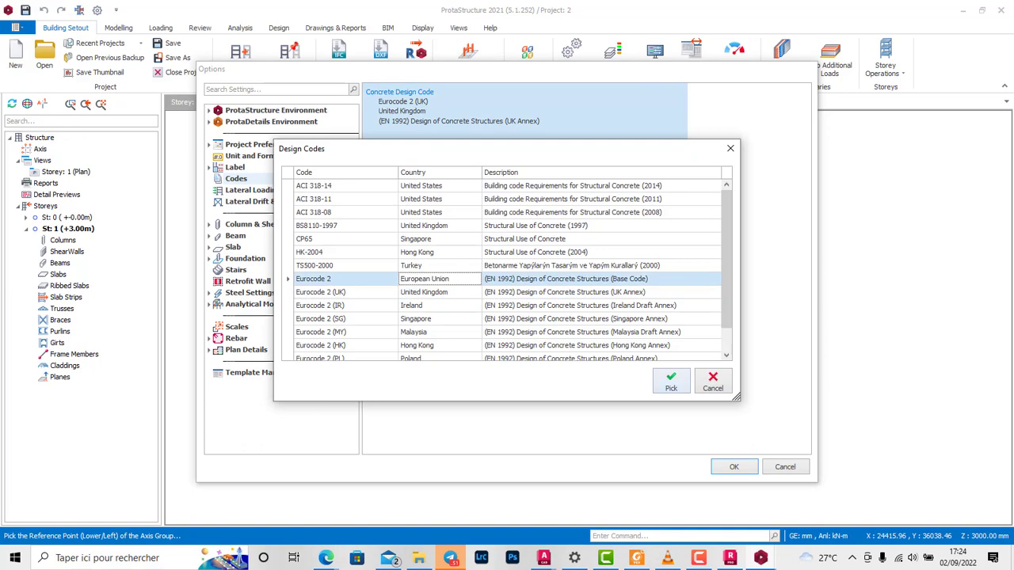
click(671, 382)
Step: Change the steel design code to Eurocode 3 (MY), the Malaysia Annex
click(460, 168)
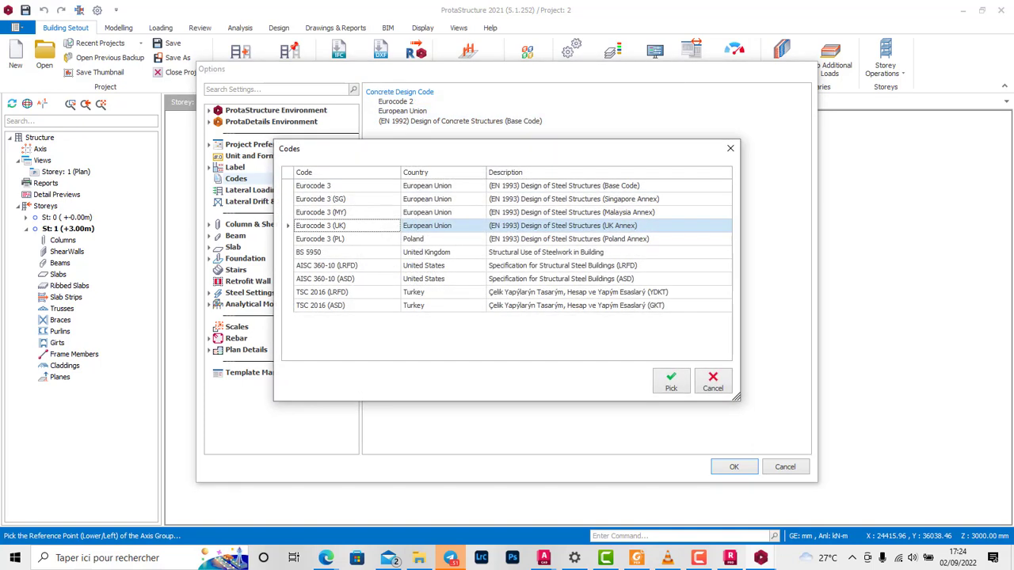
click(443, 212)
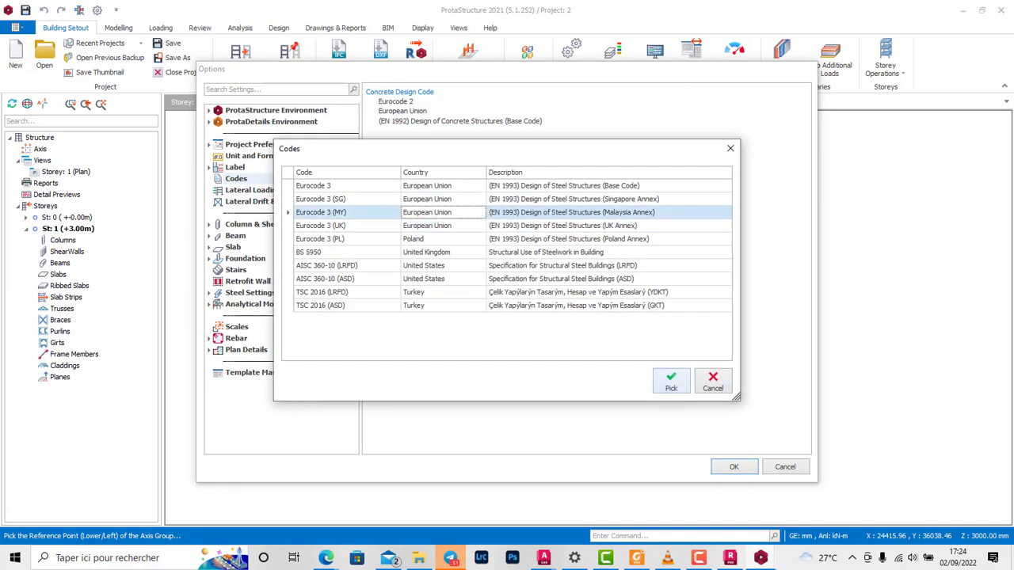
click(671, 382)
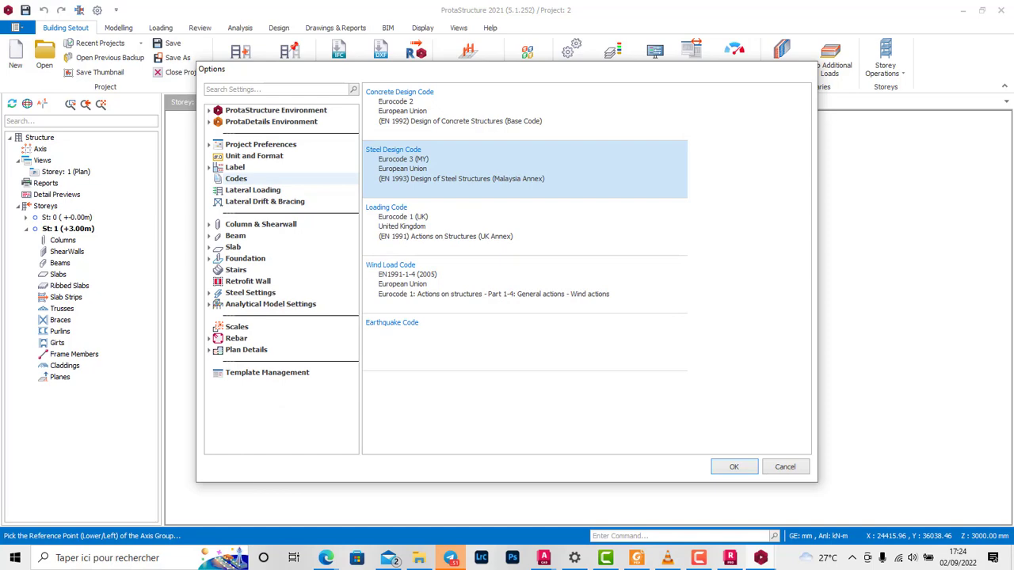
Step: In the unit and format settings, set the editor's member dimension unit to m
drag(507, 70, 765, 118)
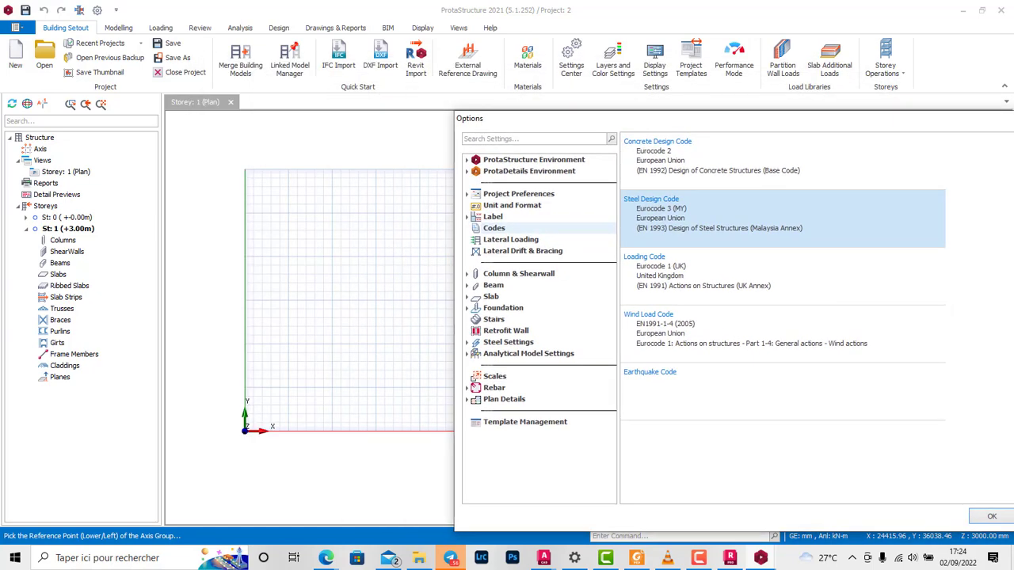
click(511, 240)
click(495, 228)
click(513, 206)
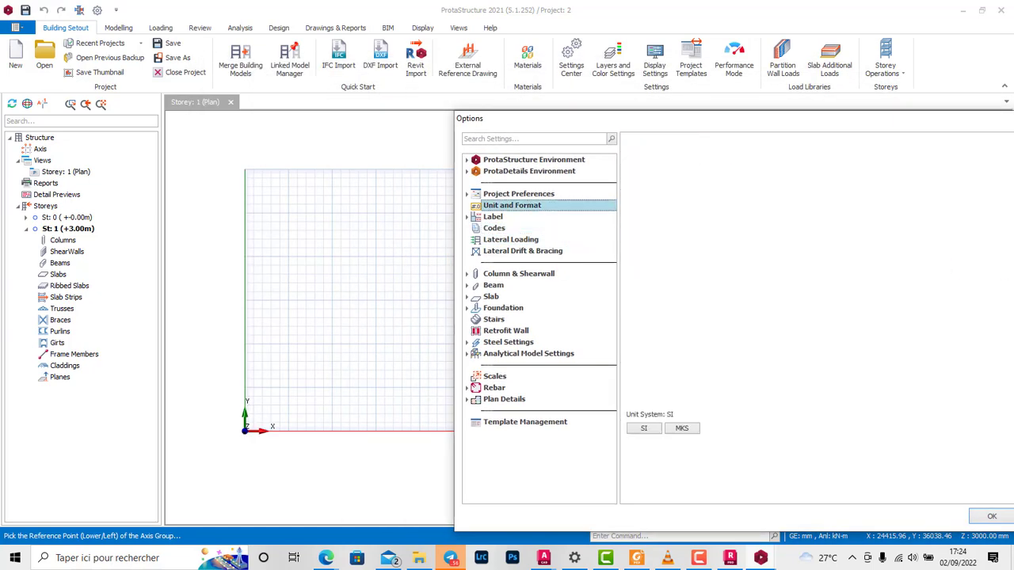
click(725, 182)
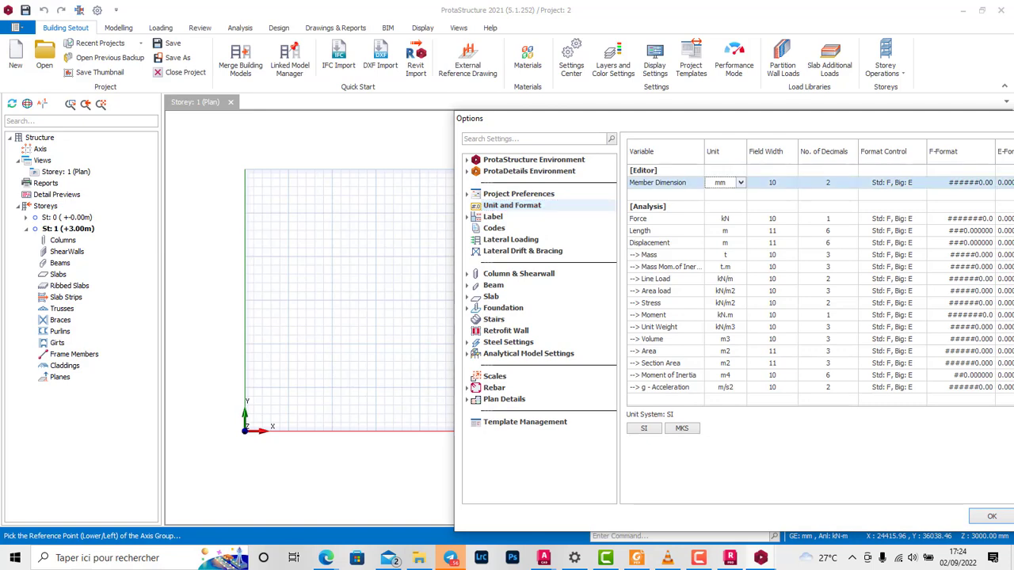
click(740, 182)
click(711, 222)
Step: Set the design section dimension unit to cm and accept the project options
drag(697, 118, 614, 67)
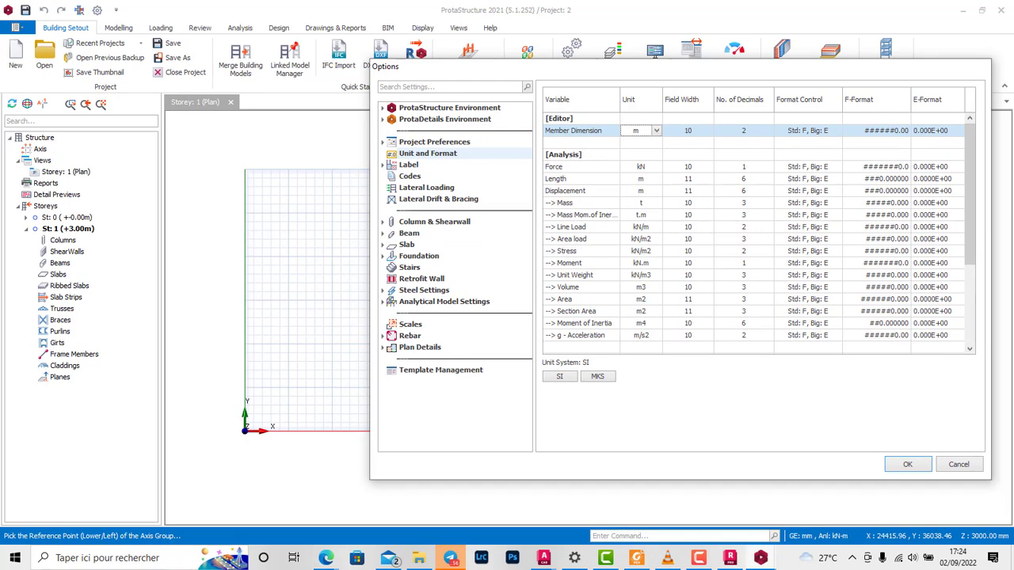
drag(970, 195, 970, 244)
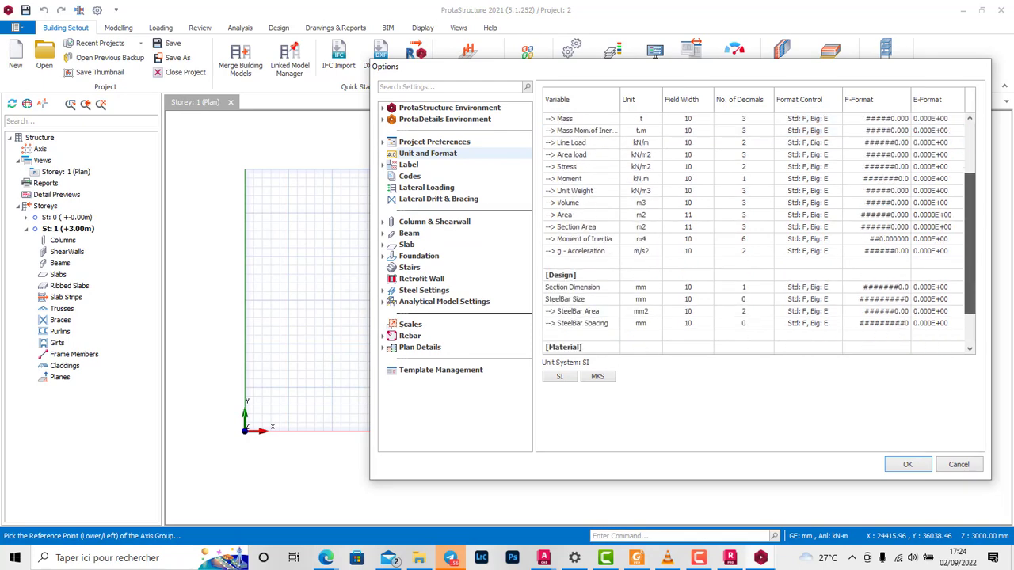
click(652, 288)
click(656, 288)
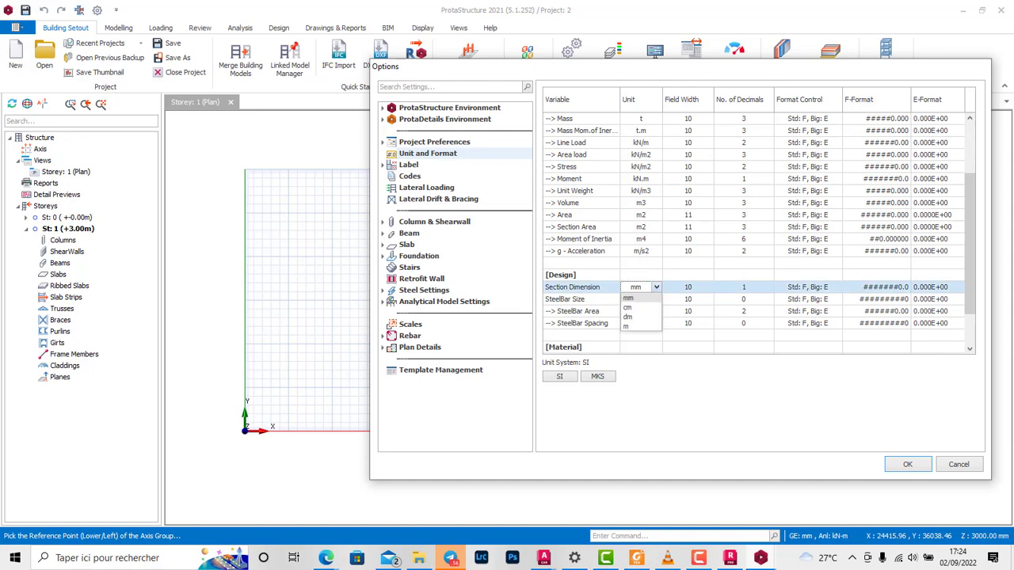
click(640, 309)
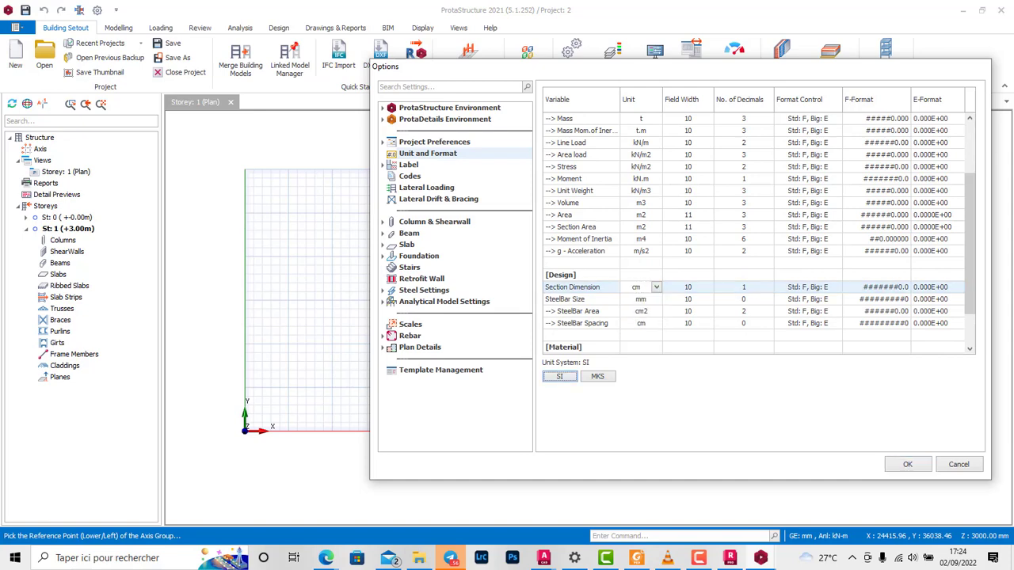
click(908, 464)
key(Return)
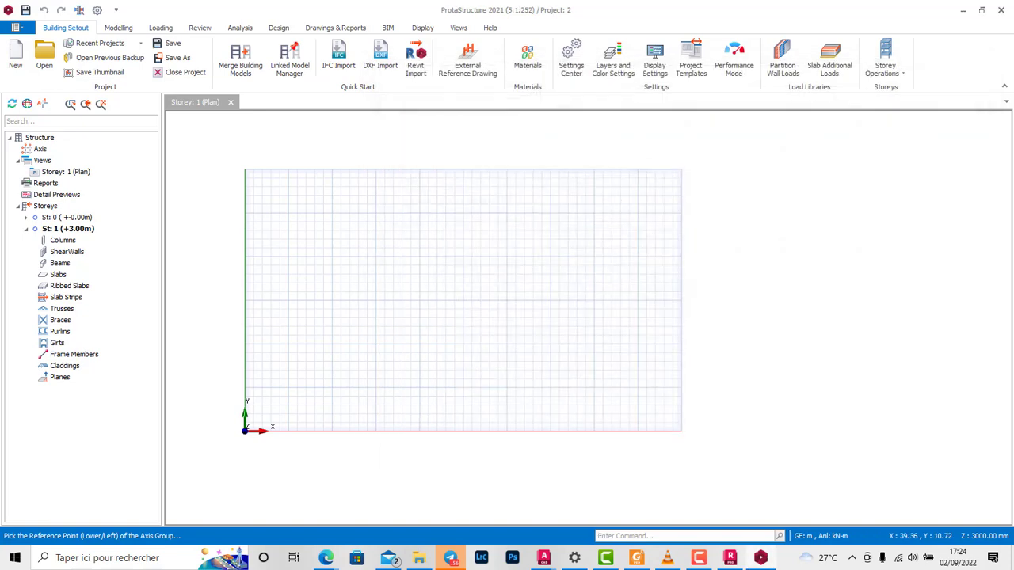
Step: Generate an orthogonal axis grid with a Dir-1 spacing of 4 and Dir-2 spacings of 4,3, inserted near the middle of the plan
click(118, 28)
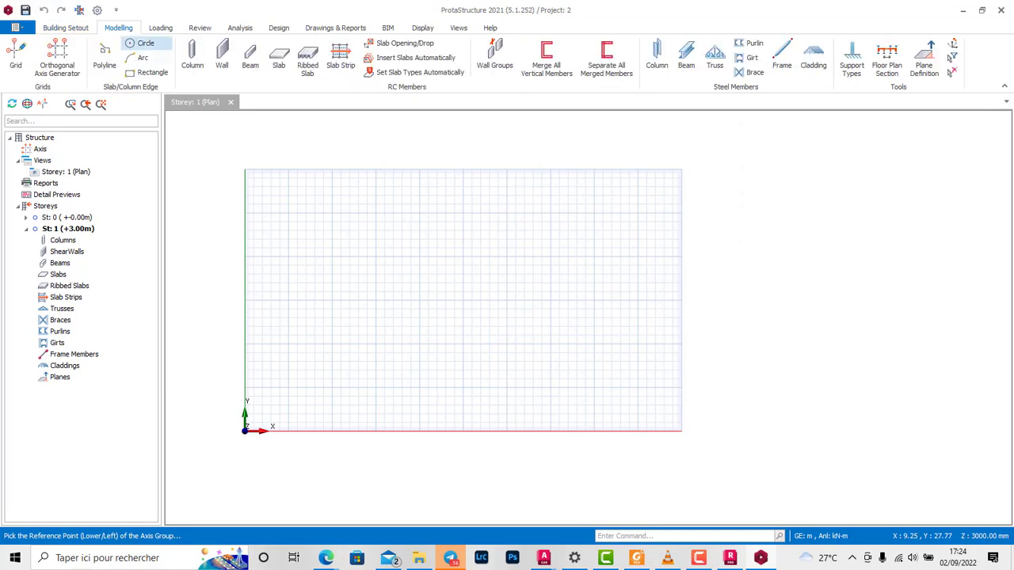
click(495, 310)
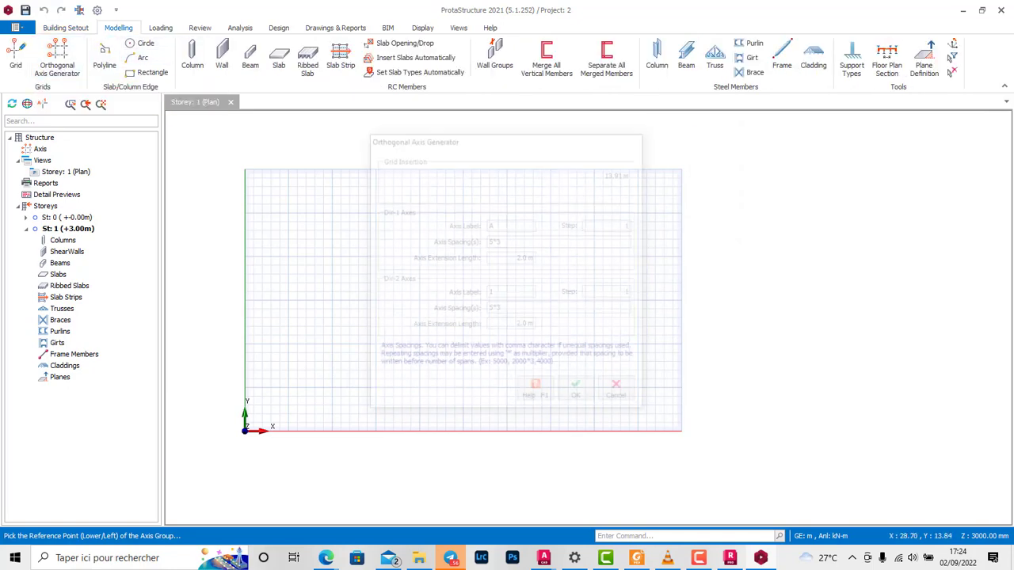
double_click(495, 309)
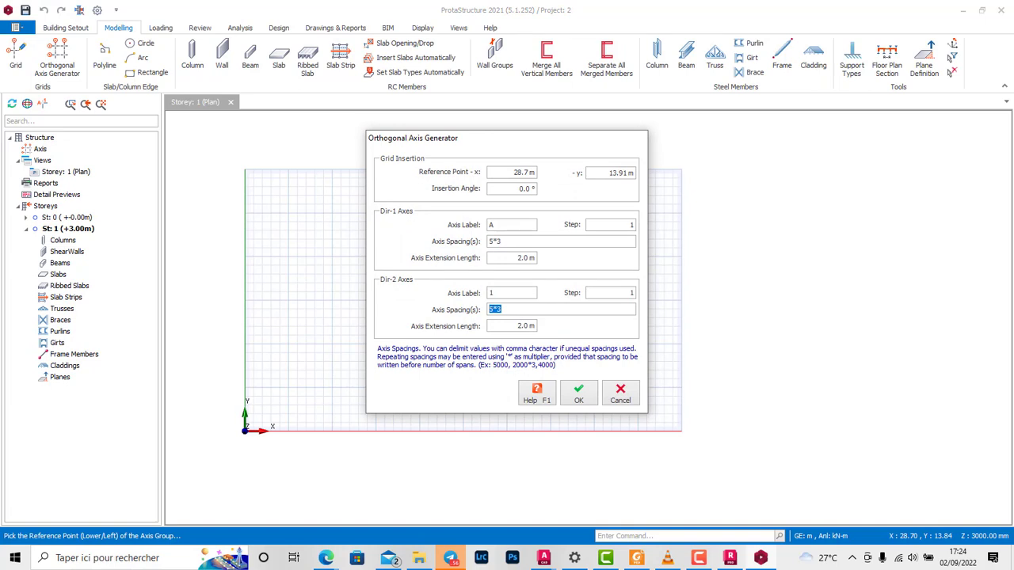
text(4)
double_click(495, 310)
text(4,3)
double_click(495, 242)
text(4)
click(578, 393)
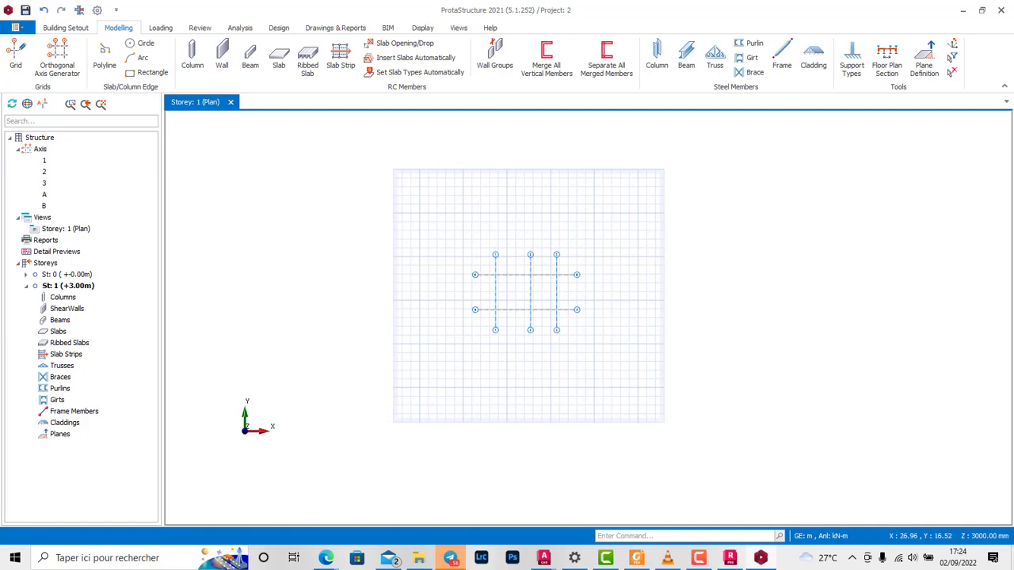
Step: Insert 30 x 20 cm columns at all six intersections of axes A-B and 1-3
scroll(608, 276, up, 2)
middle_drag(682, 277, 718, 284)
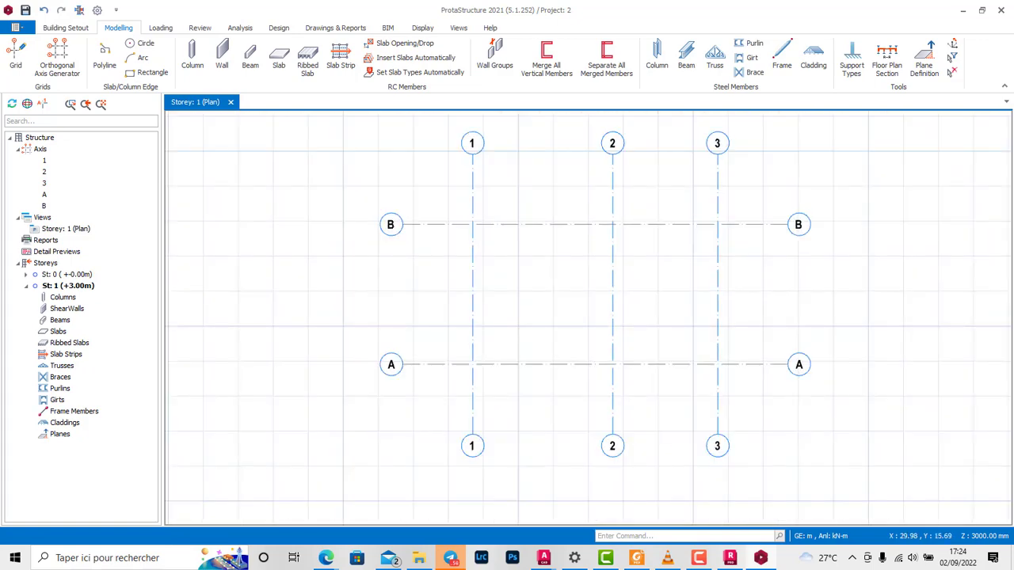
click(192, 57)
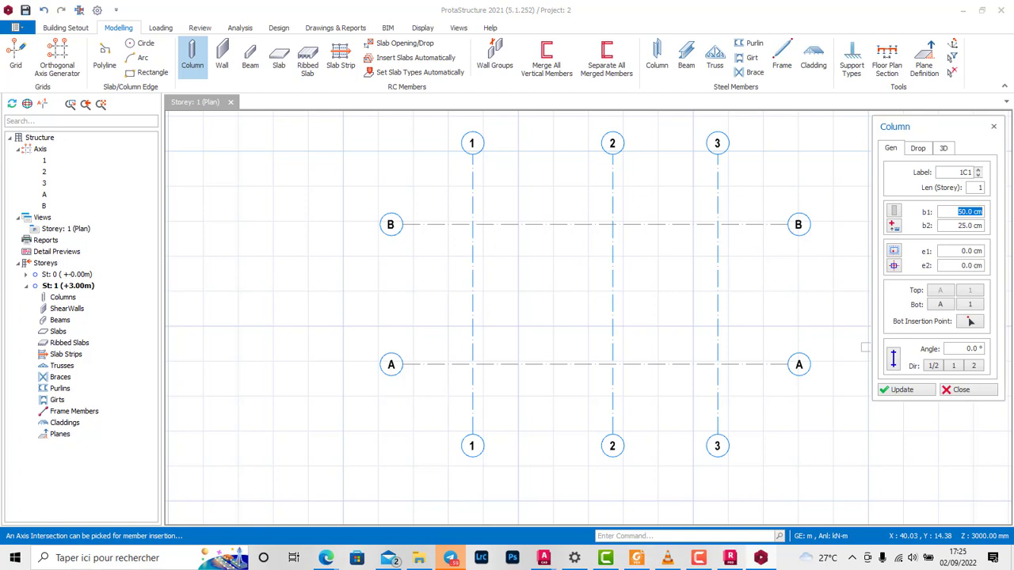
text(30)
key(Tab)
text(20)
drag(441, 201, 736, 391)
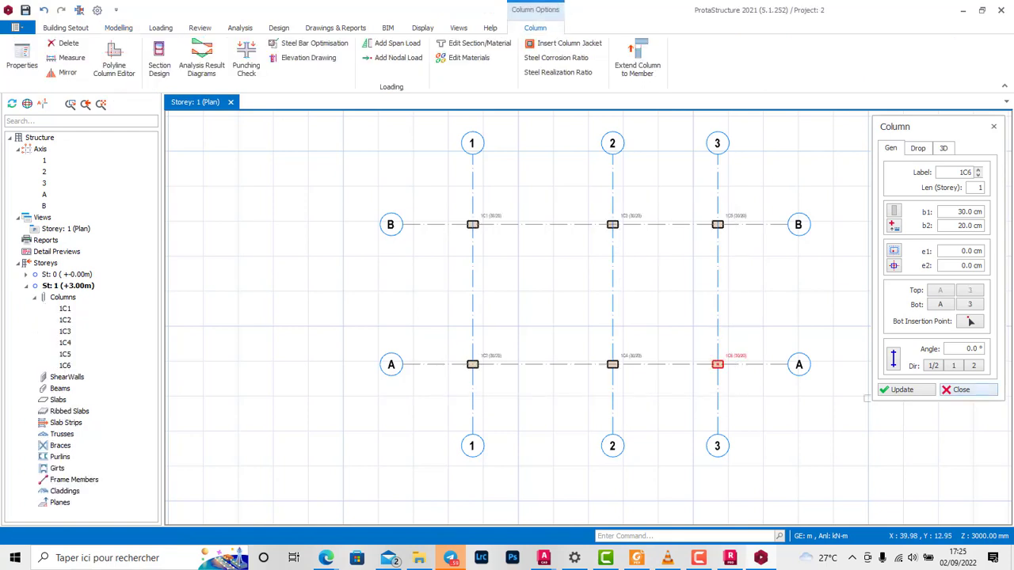
click(967, 390)
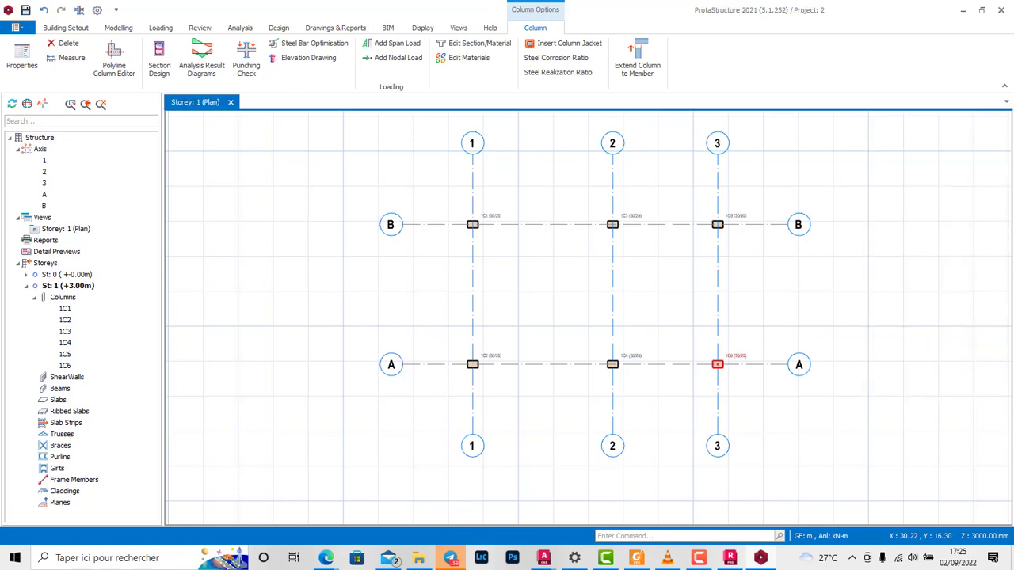
Step: Insert 20 cm wide, 40 cm deep concrete beams between the columns along all axes
click(119, 28)
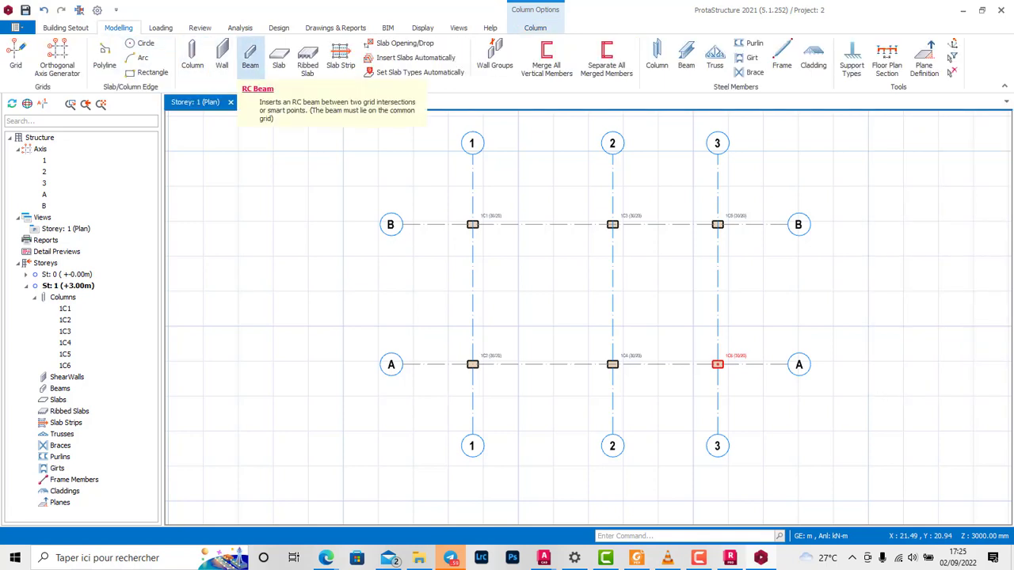
click(250, 63)
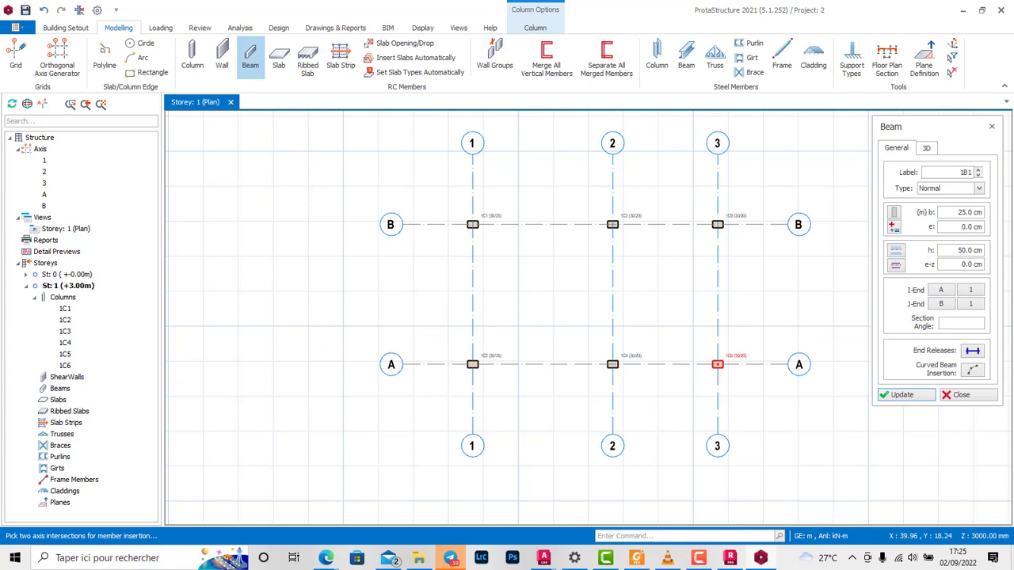
text(20)
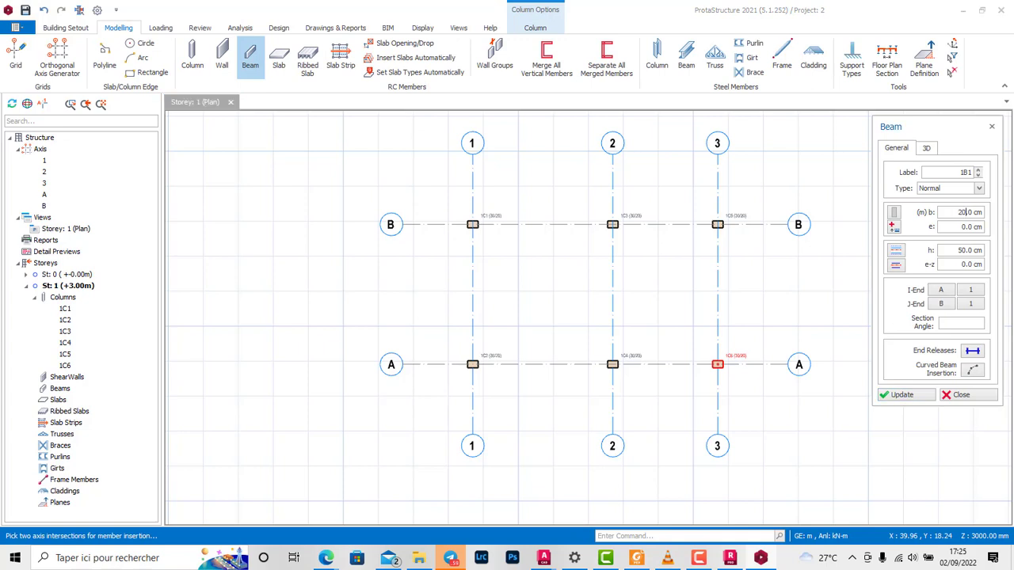
key(Tab)
text(40)
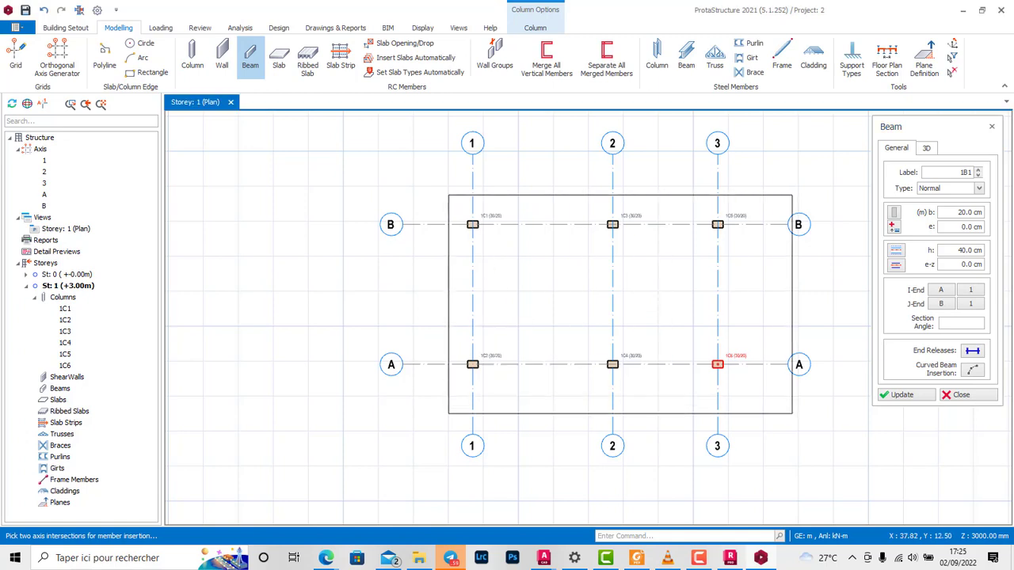
drag(755, 396, 754, 390)
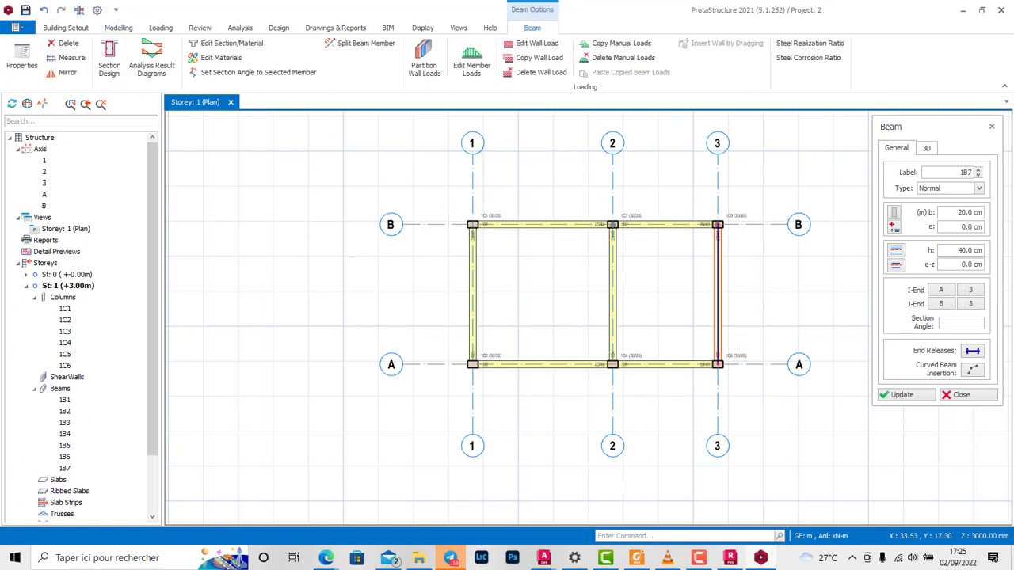
click(119, 27)
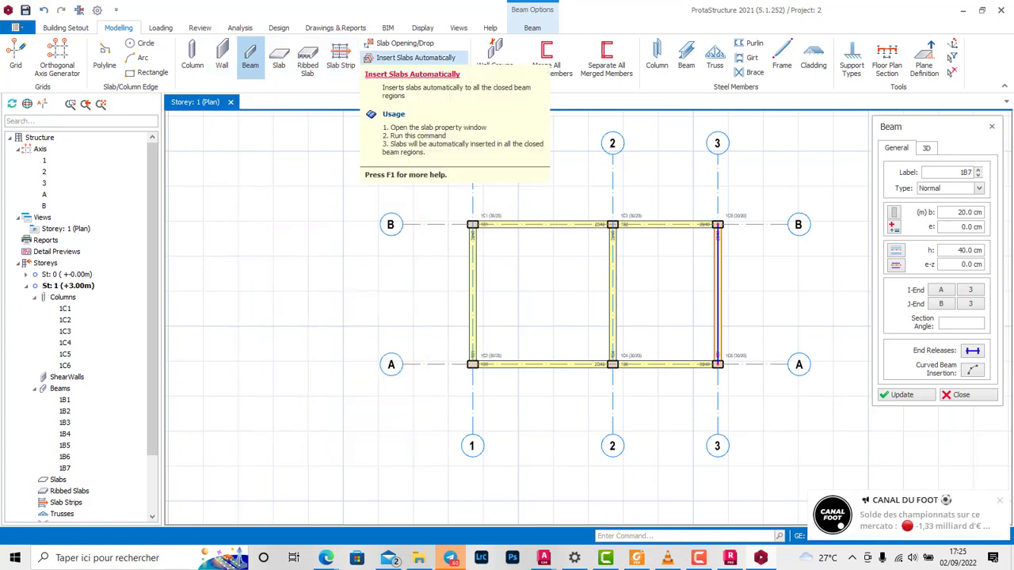
click(991, 127)
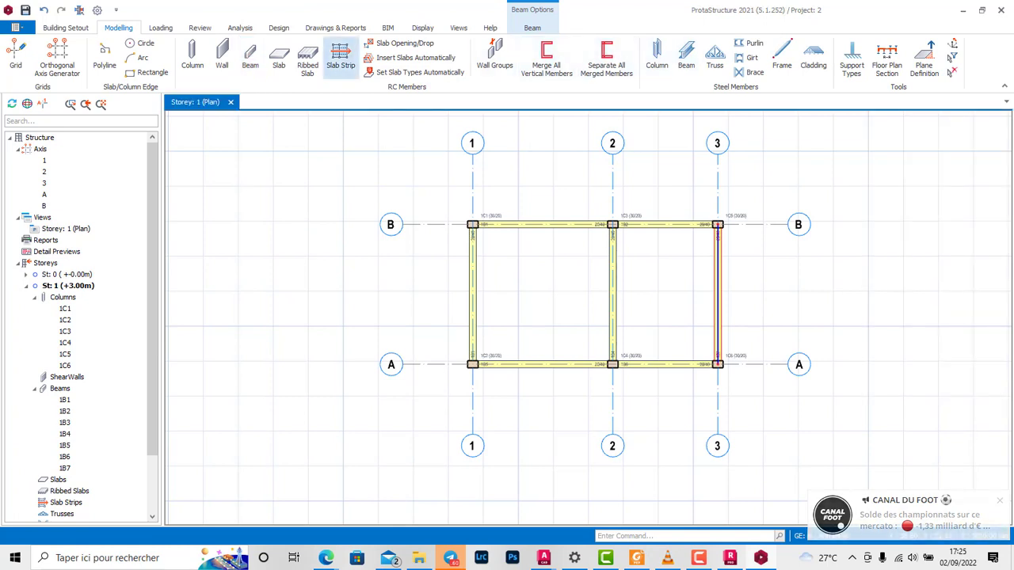
Step: Insert 15 cm thick slabs in the two beam-enclosed bays between axes 1-2 and 2-3
click(412, 57)
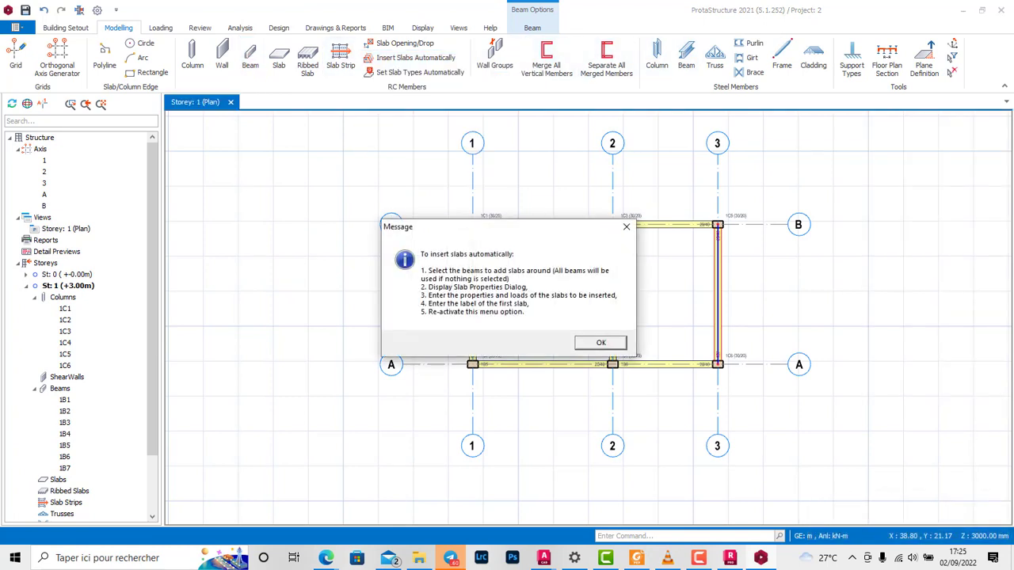
click(626, 227)
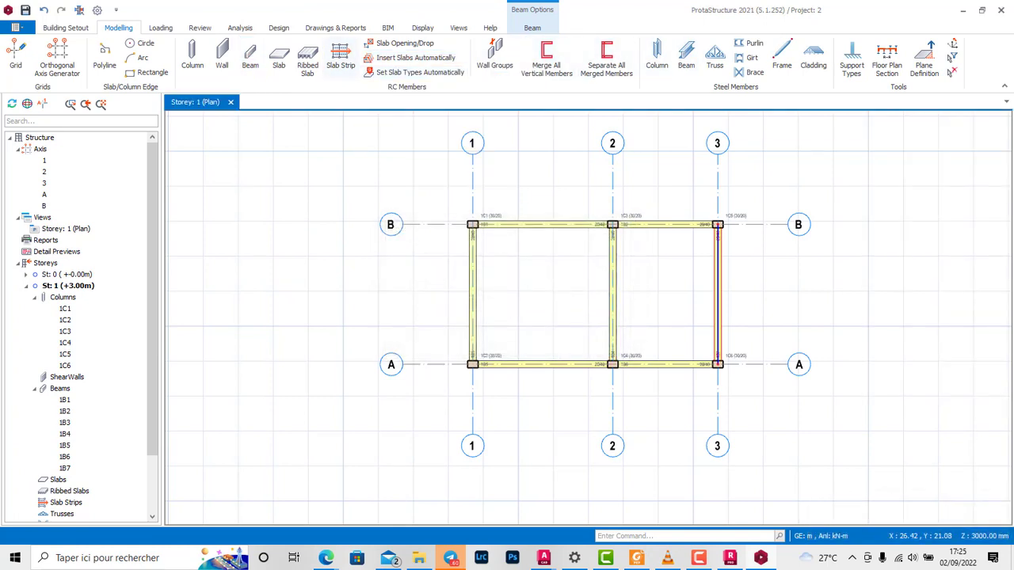
click(279, 56)
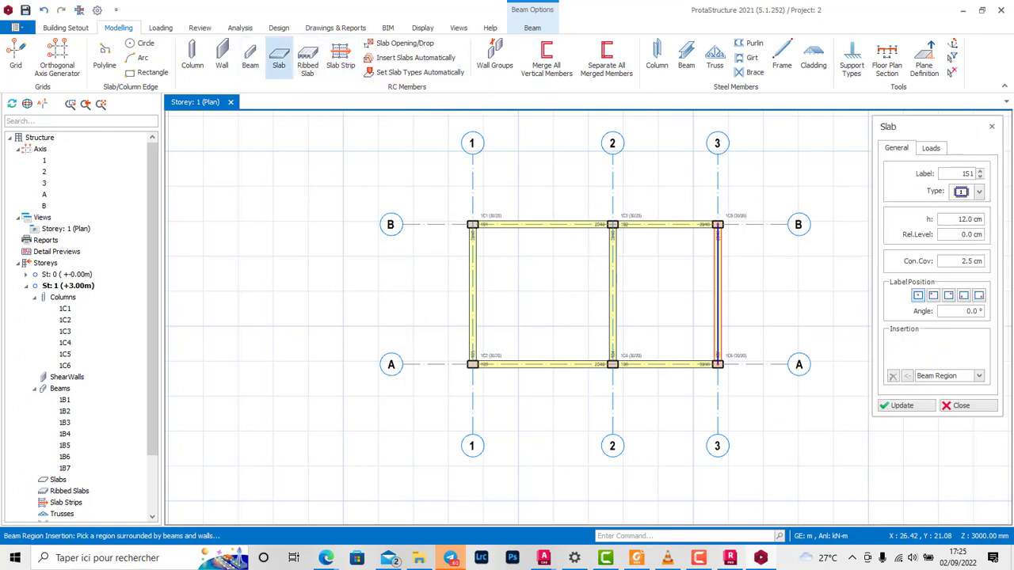
double_click(970, 219)
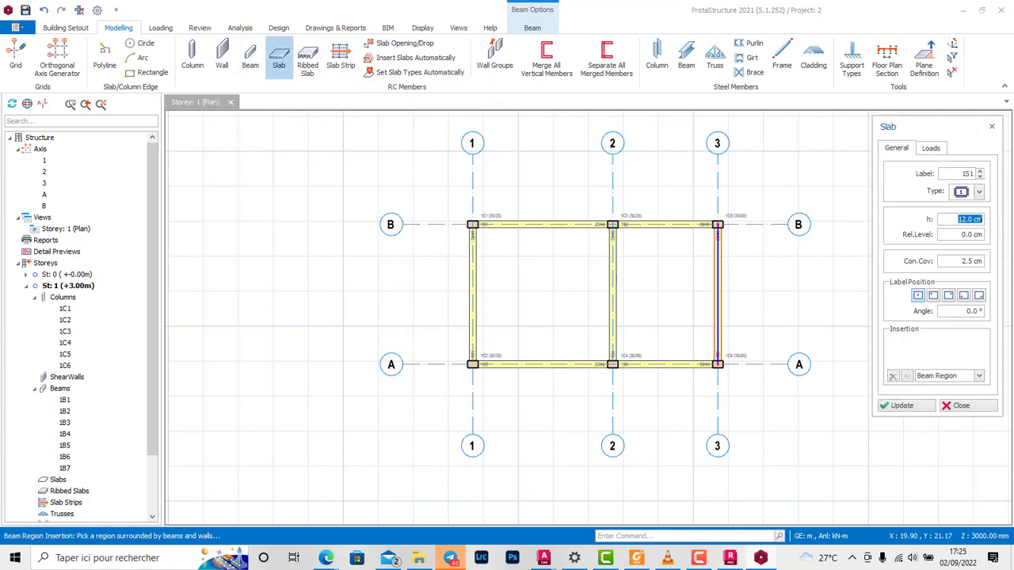
text(15)
click(542, 295)
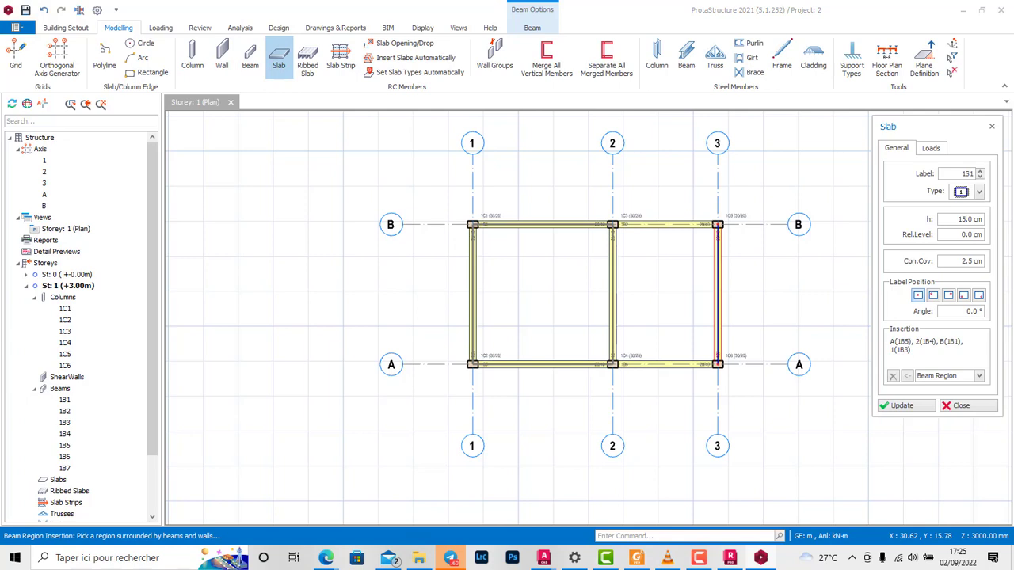
click(539, 299)
click(672, 299)
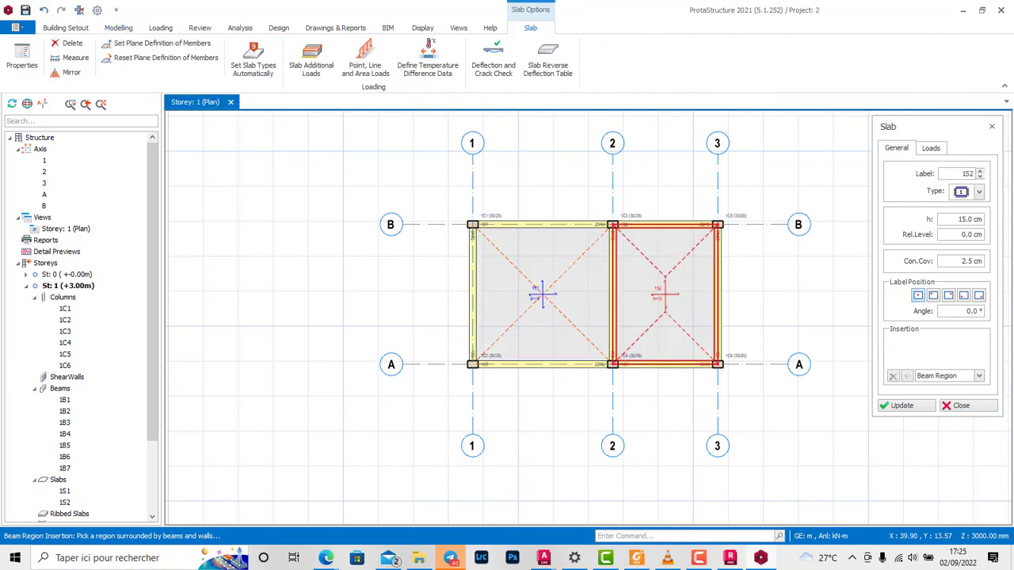
click(931, 148)
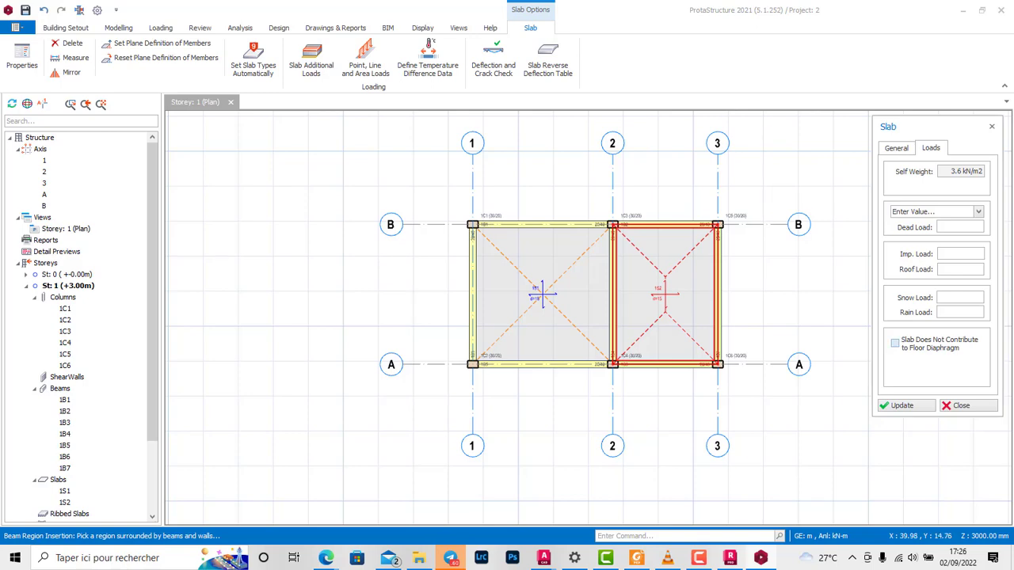
click(968, 405)
key(Escape)
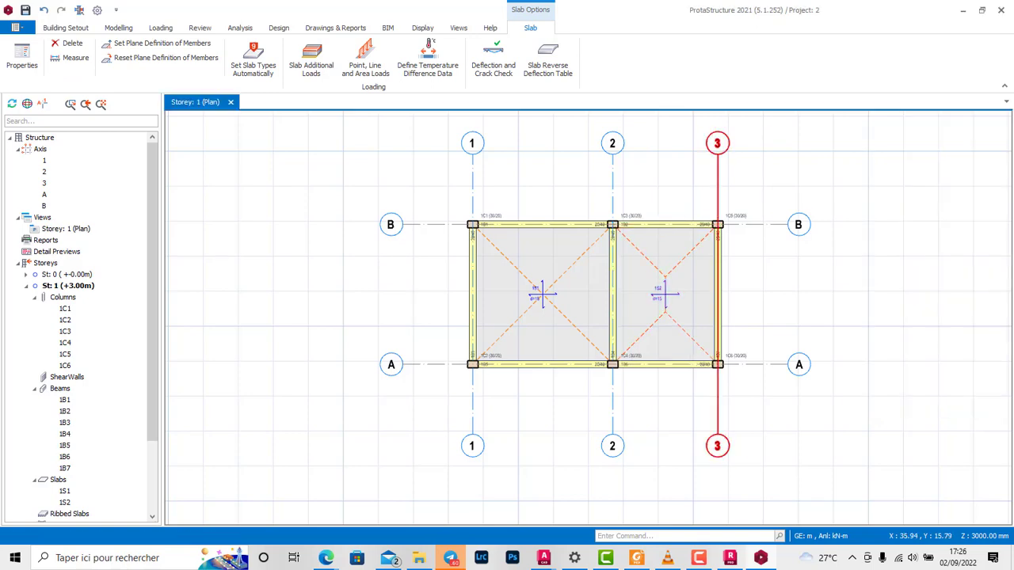
Step: Insert an additional storey into the building with the number of storeys set to 1
scroll(622, 226, up, 3)
scroll(558, 253, down, 3)
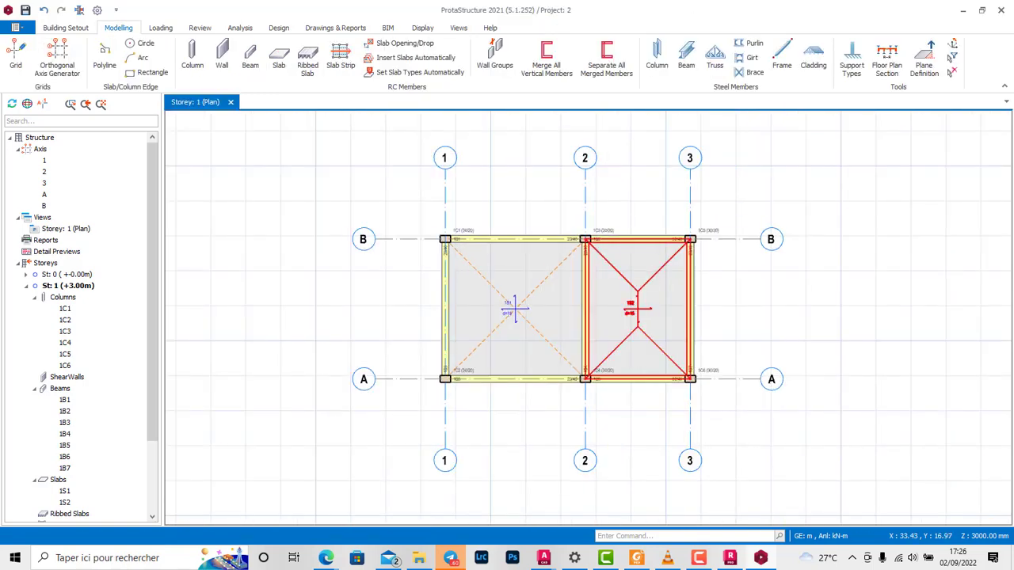
scroll(545, 195, down, 1)
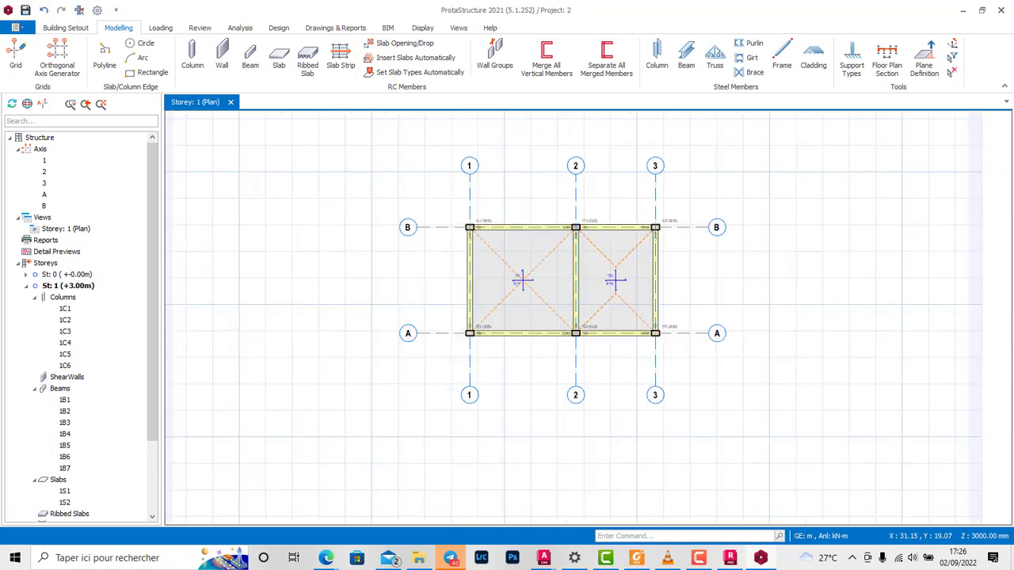
click(65, 27)
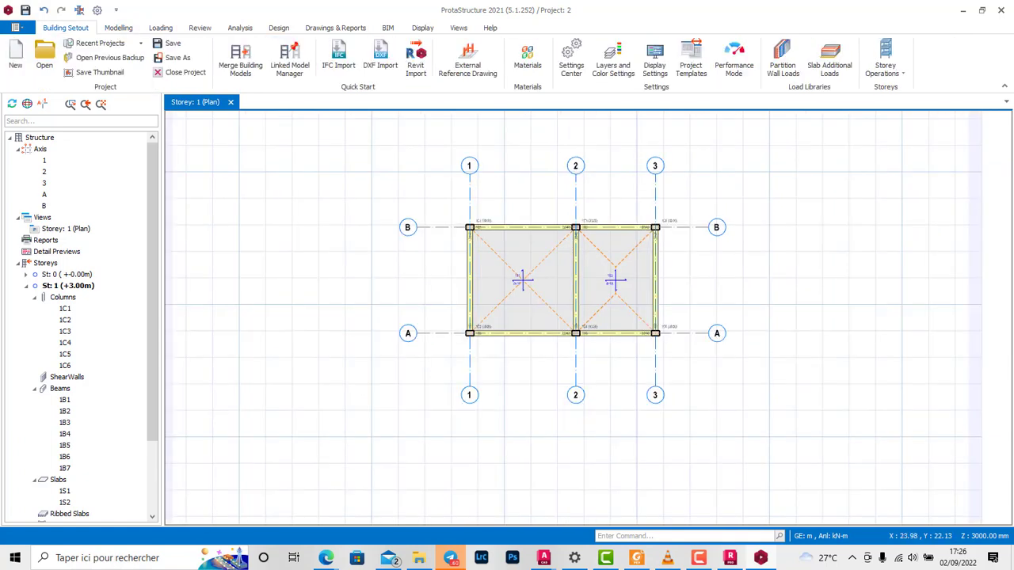
click(886, 67)
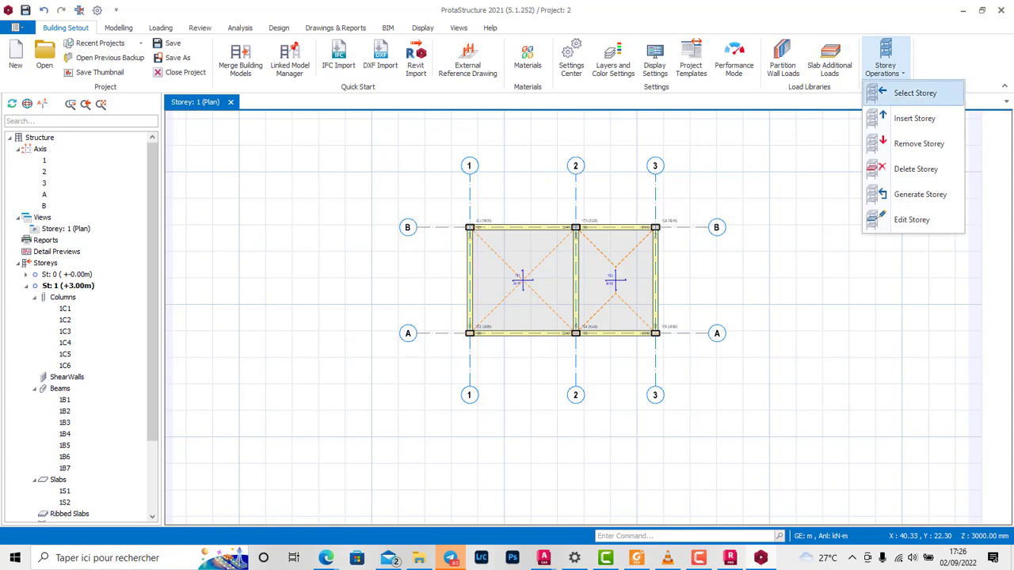
click(914, 118)
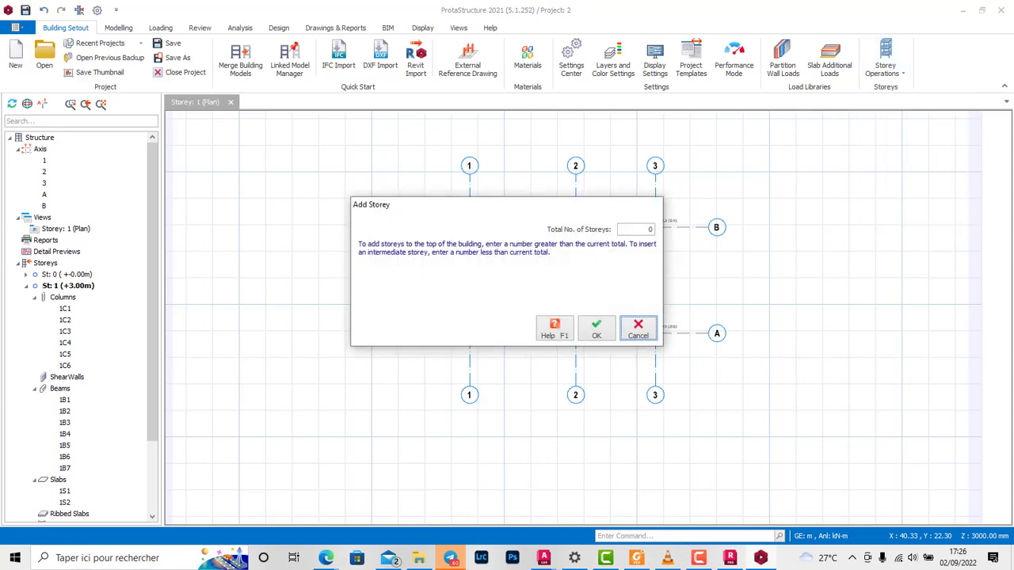
click(650, 229)
click(597, 328)
click(553, 320)
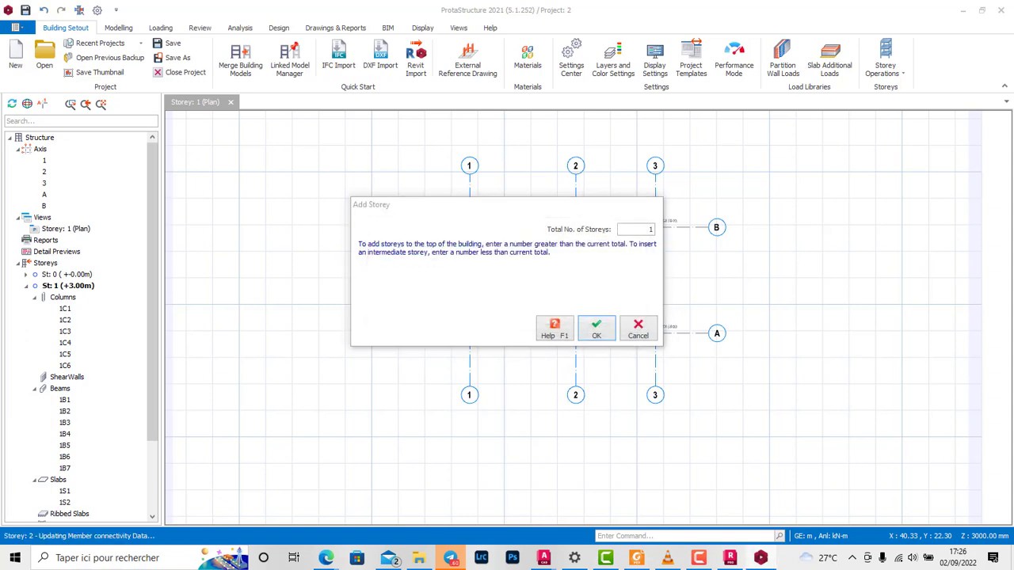
Step: Generate Storey 1 (+3.00m) from source Storey 2 (+6.00m), copying all member types
click(885, 63)
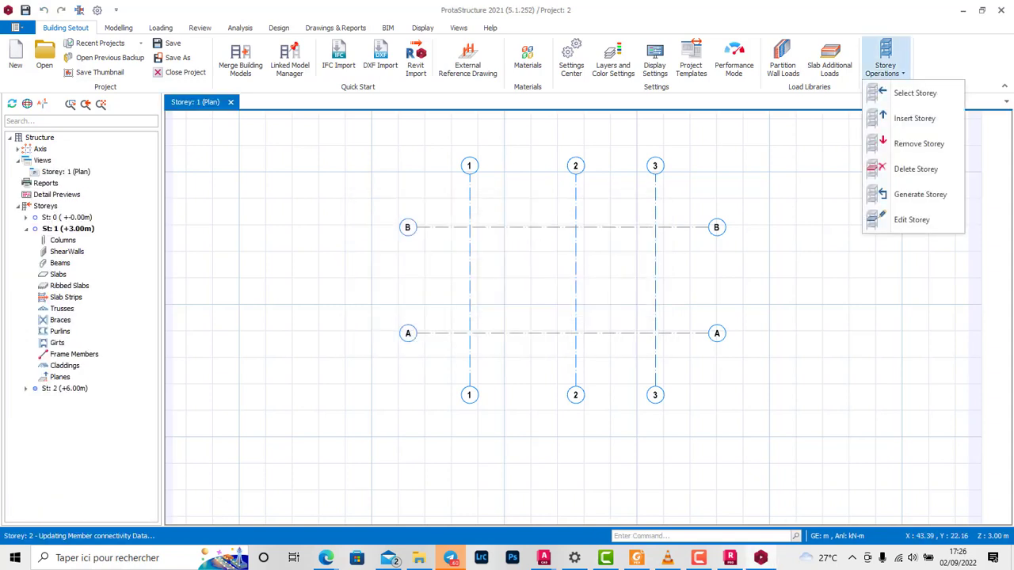
click(914, 194)
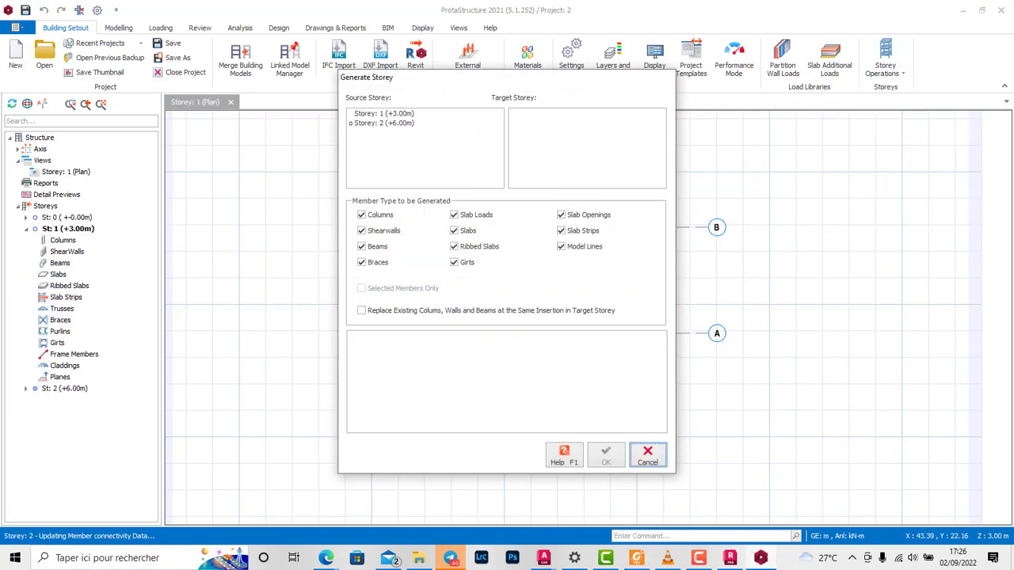
click(385, 124)
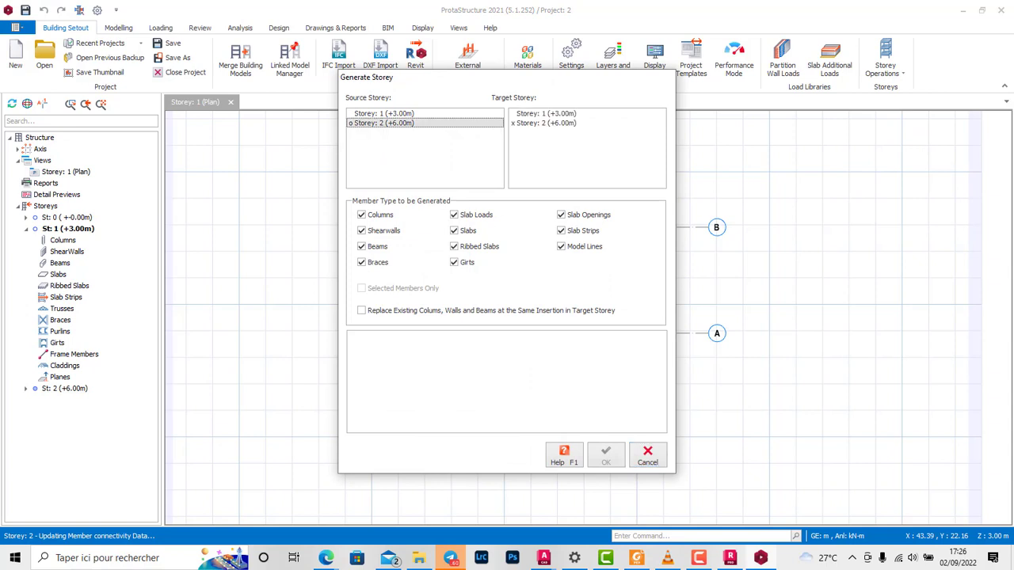
click(547, 114)
click(606, 455)
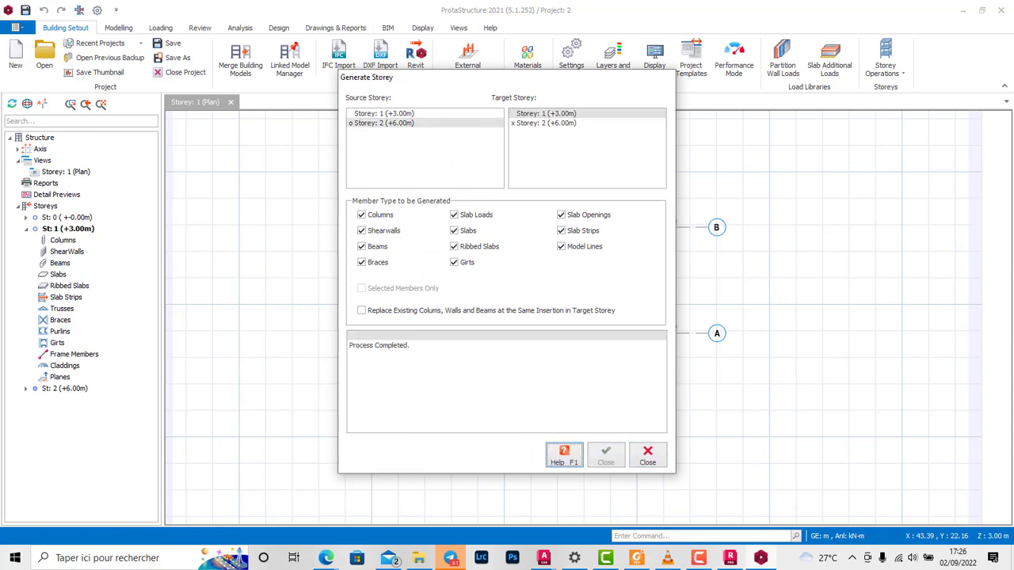
click(648, 456)
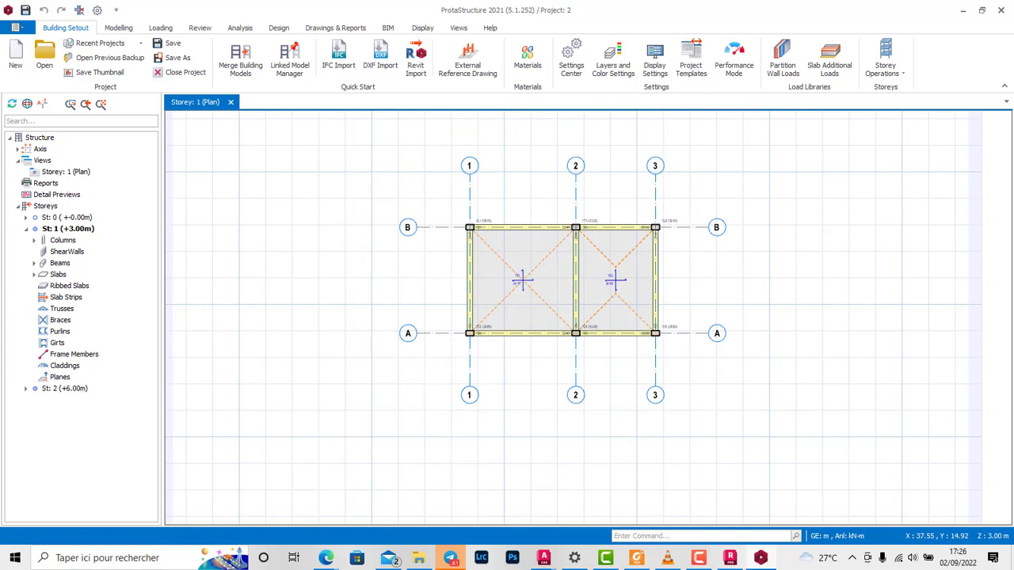
click(699, 558)
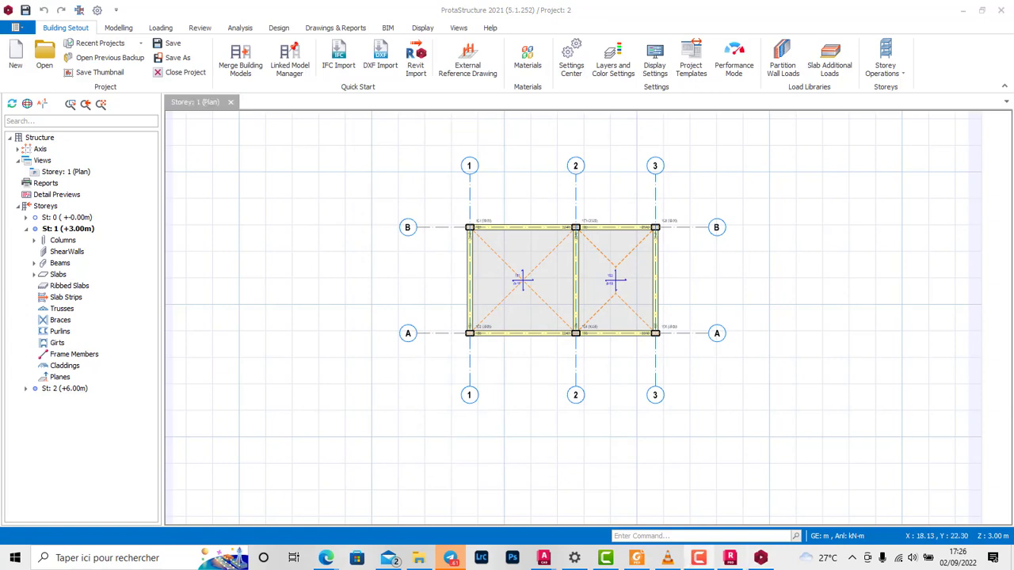
Step: Open the 3D physical model view and look over the two-storey structure
right_click(39, 160)
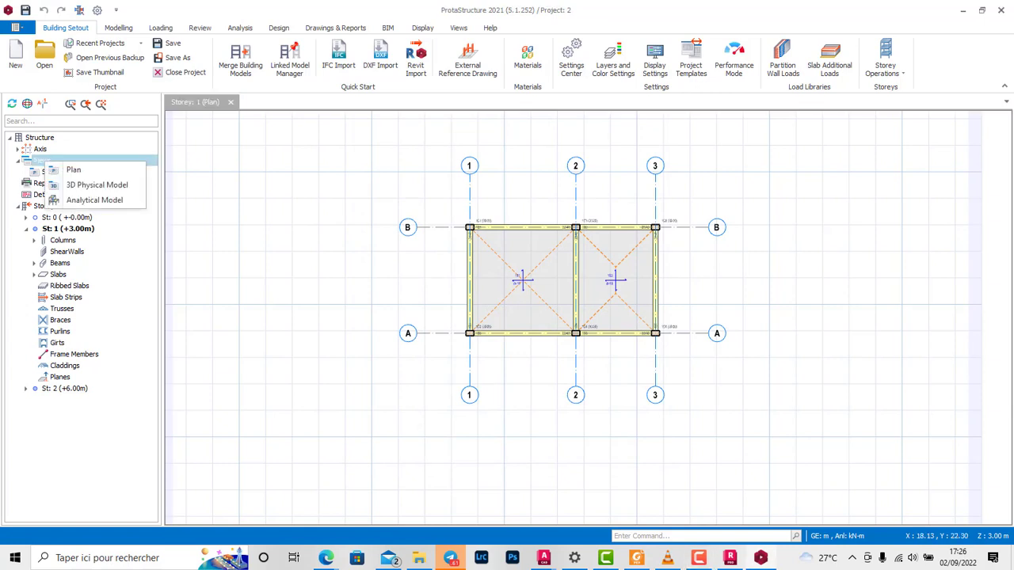
click(91, 185)
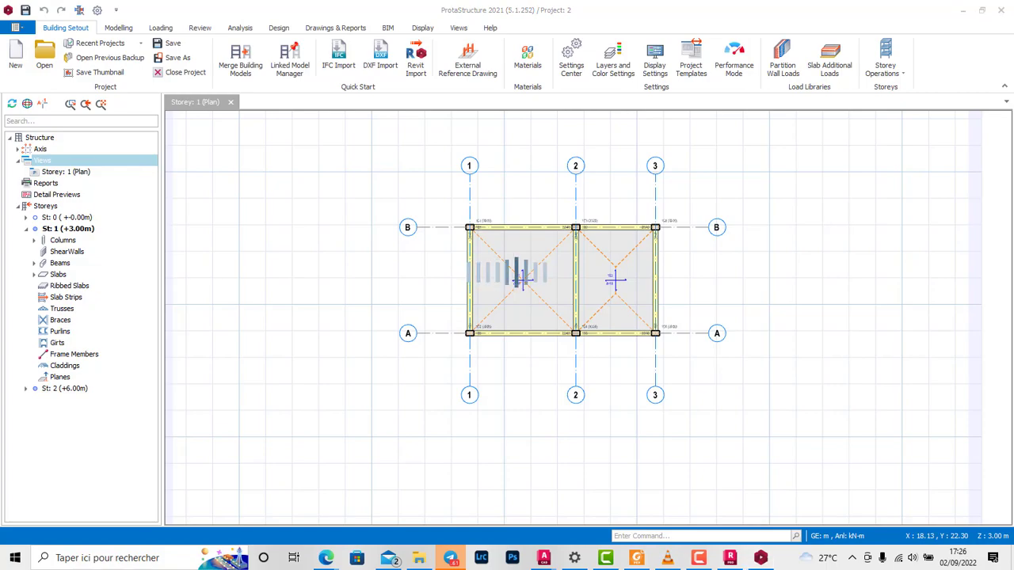
mouse_move(626, 289)
middle_down()
mouse_move(588, 317)
mouse_move(658, 337)
mouse_move(646, 344)
mouse_move(667, 305)
mouse_move(670, 363)
mouse_move(694, 354)
mouse_move(685, 340)
middle_up()
scroll(667, 364, down, 4)
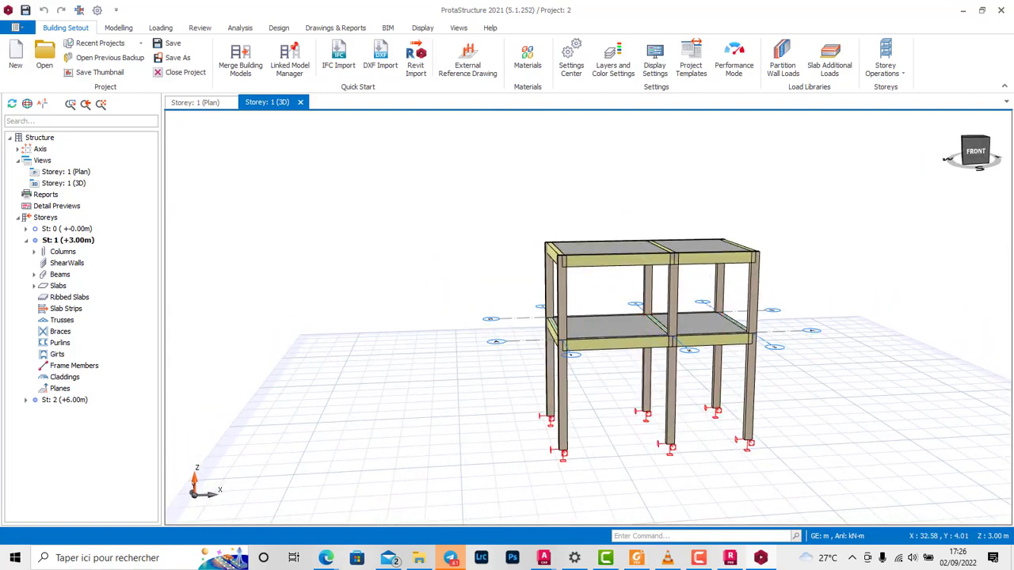
scroll(748, 372, up, 2)
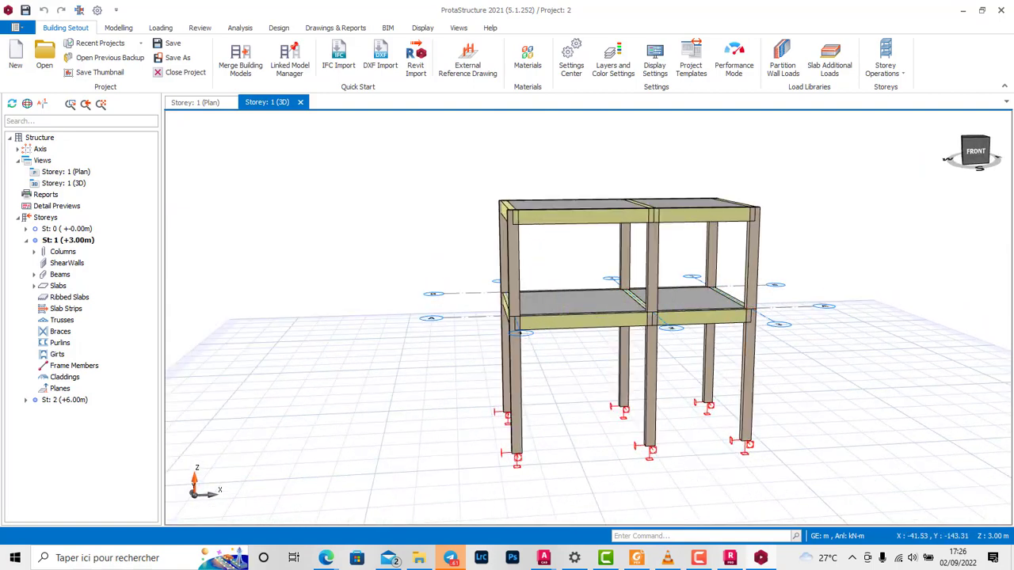
Step: Try to set the foundation depth to 0 m in the storey settings
click(886, 65)
click(911, 219)
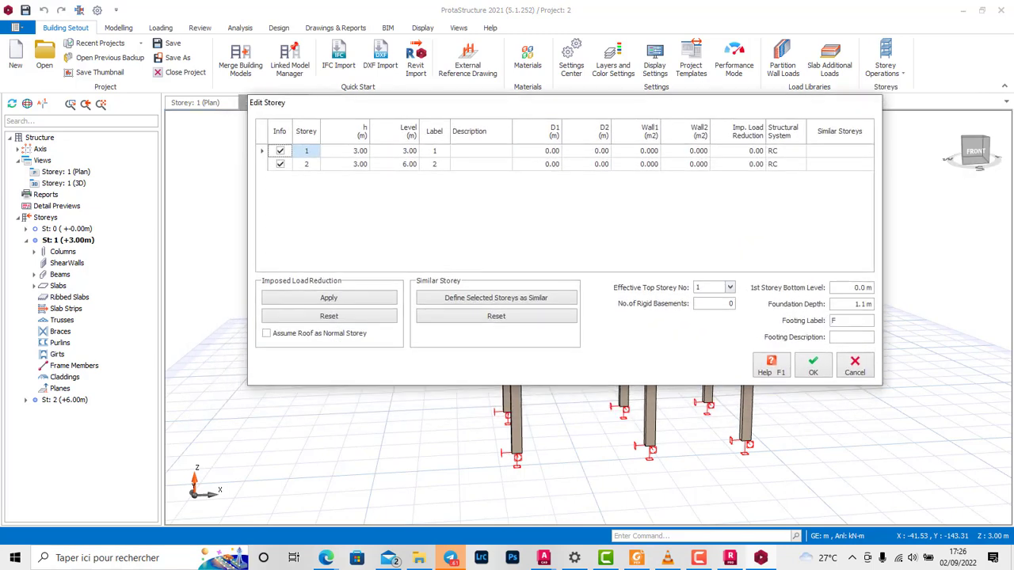
drag(854, 304, 873, 305)
click(854, 304)
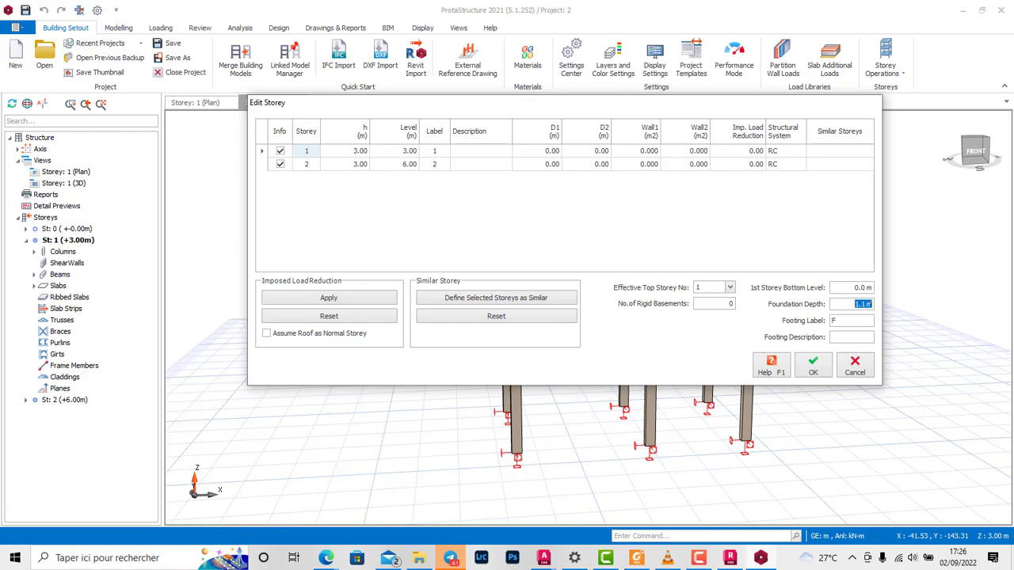
text(0)
click(813, 365)
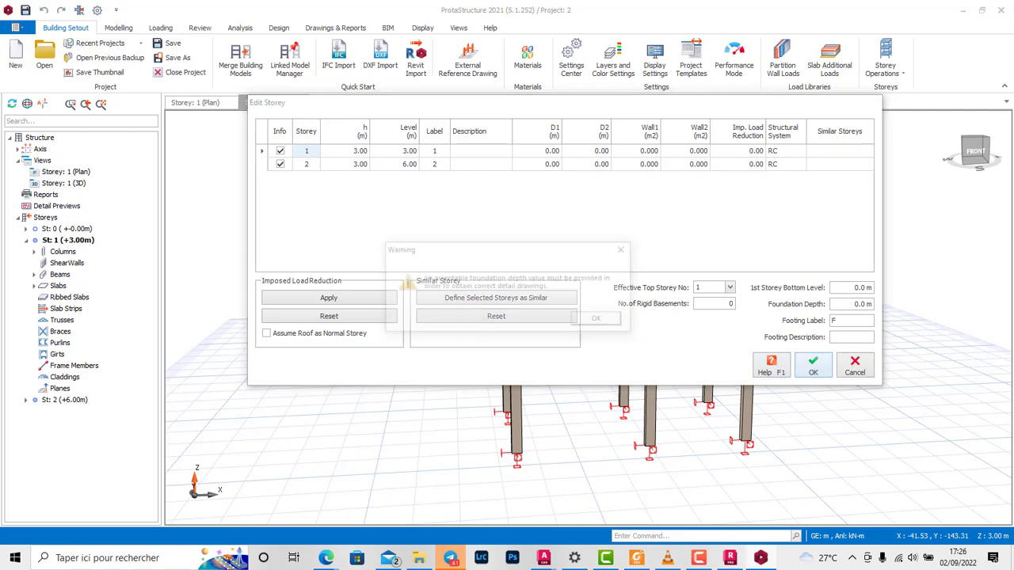
click(600, 319)
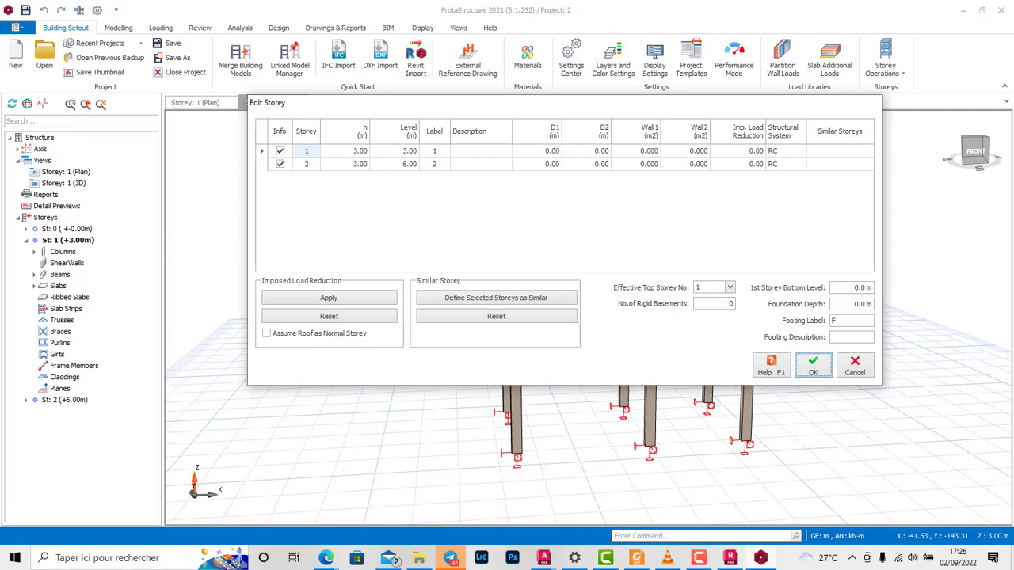
Step: Set the foundation depth to 1 m and apply the storey settings
drag(854, 304, 868, 304)
text(1)
click(813, 366)
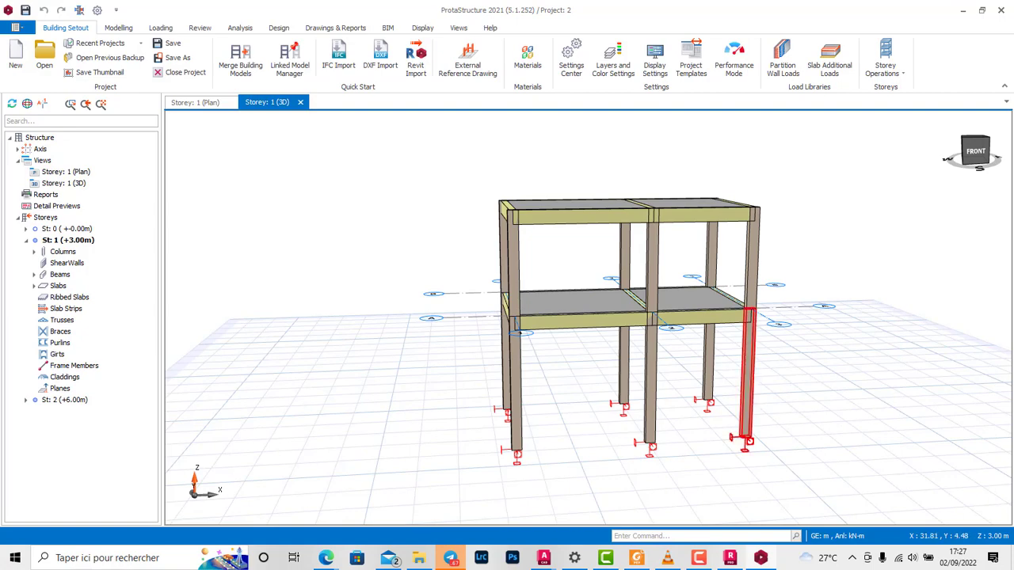
Step: Examine the structure from several sides in 3D and return to the Storey 1 plan
mouse_move(622, 322)
middle_down()
mouse_move(590, 266)
mouse_move(558, 260)
mouse_move(493, 301)
middle_up()
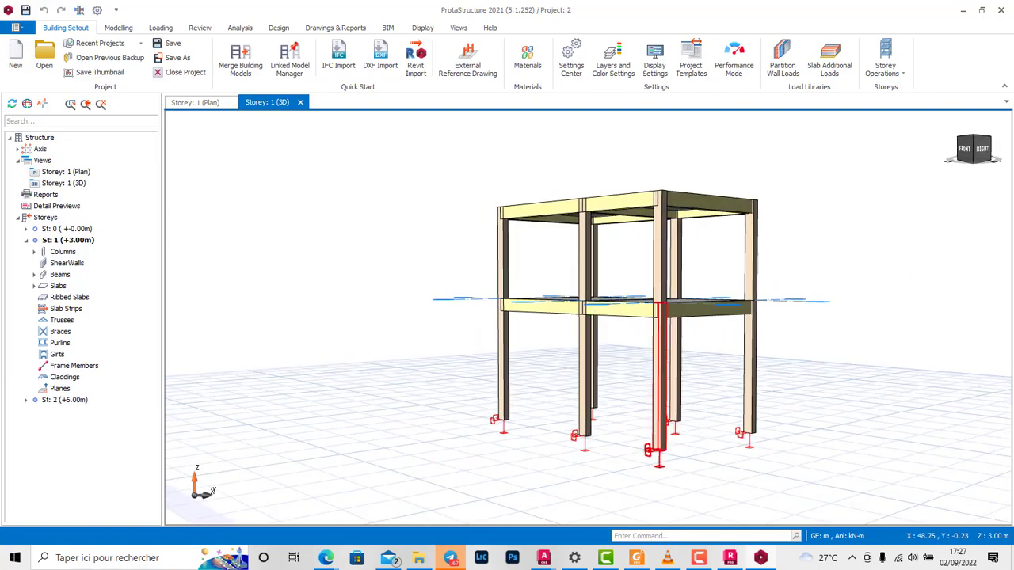
scroll(657, 381, down, 2)
mouse_move(643, 332)
middle_down()
mouse_move(729, 371)
mouse_move(694, 346)
middle_up()
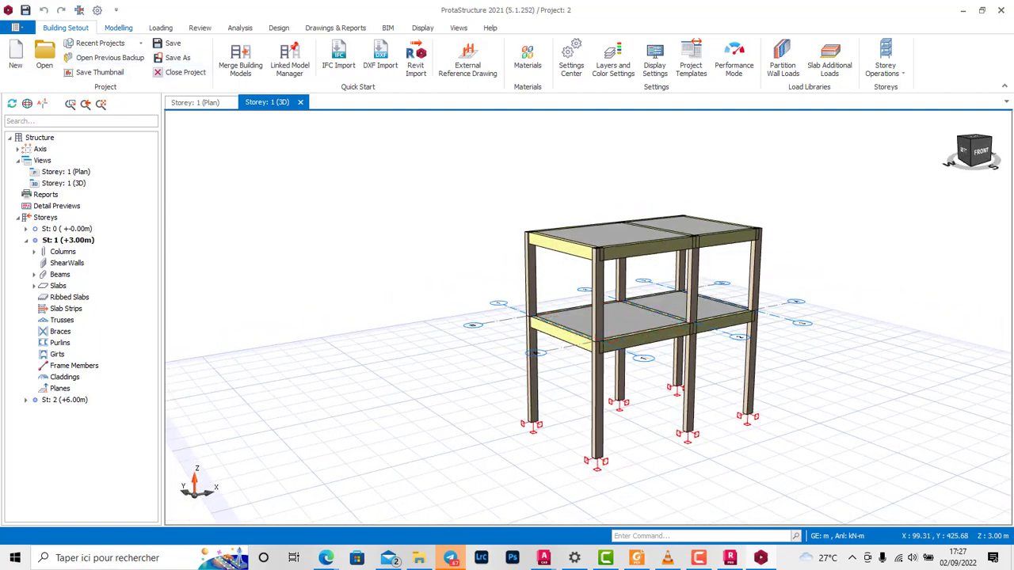
scroll(592, 317, up, 2)
middle_drag(592, 317, 589, 316)
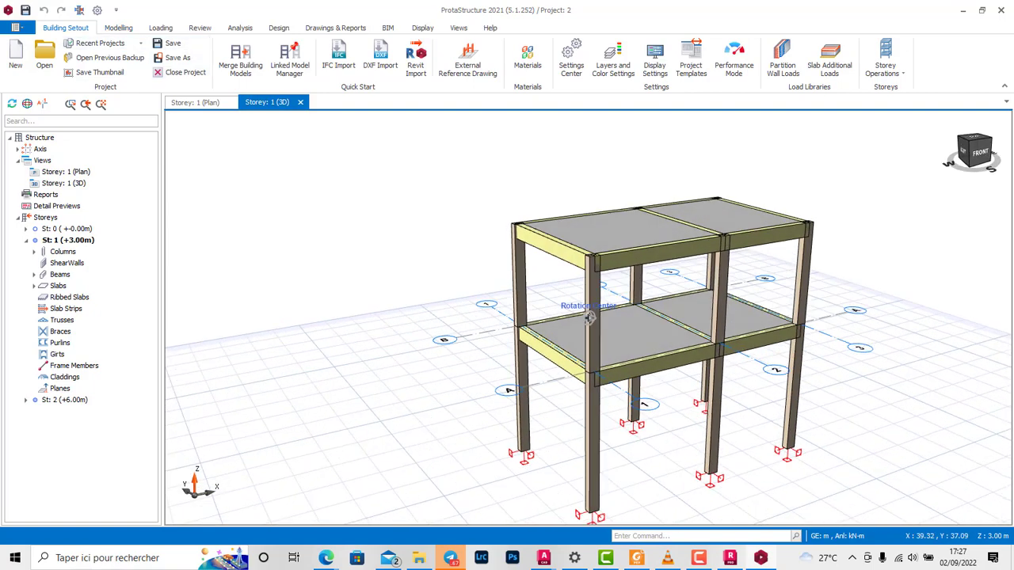
scroll(589, 317, down, 2)
click(204, 102)
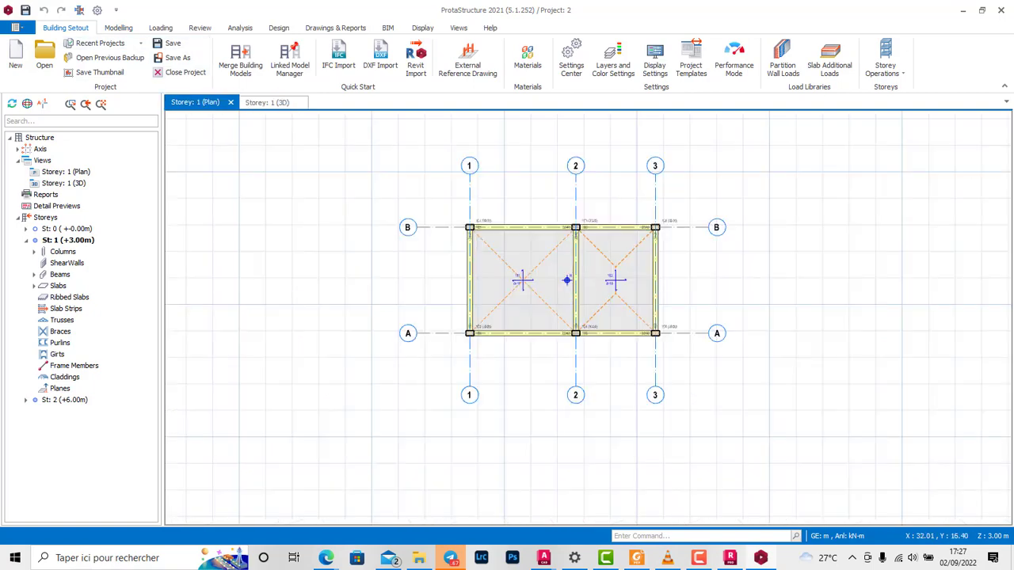
scroll(491, 278, up, 2)
middle_drag(491, 278, 523, 285)
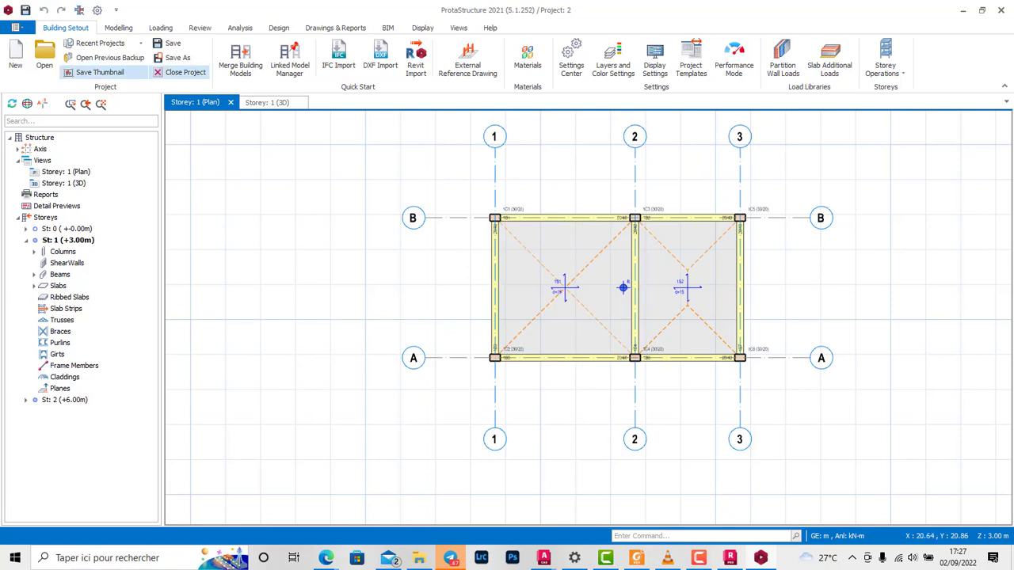
click(119, 28)
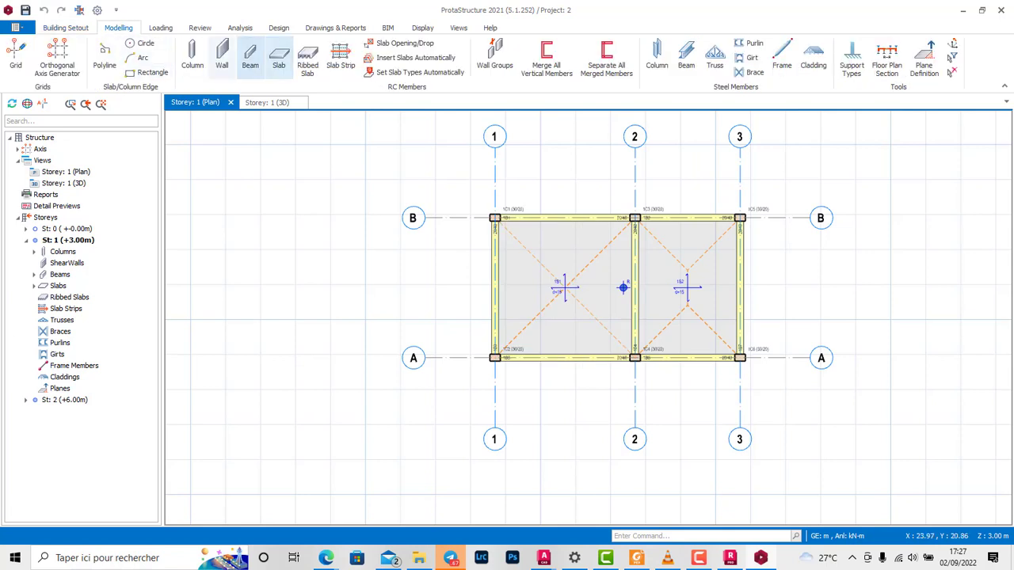
click(160, 27)
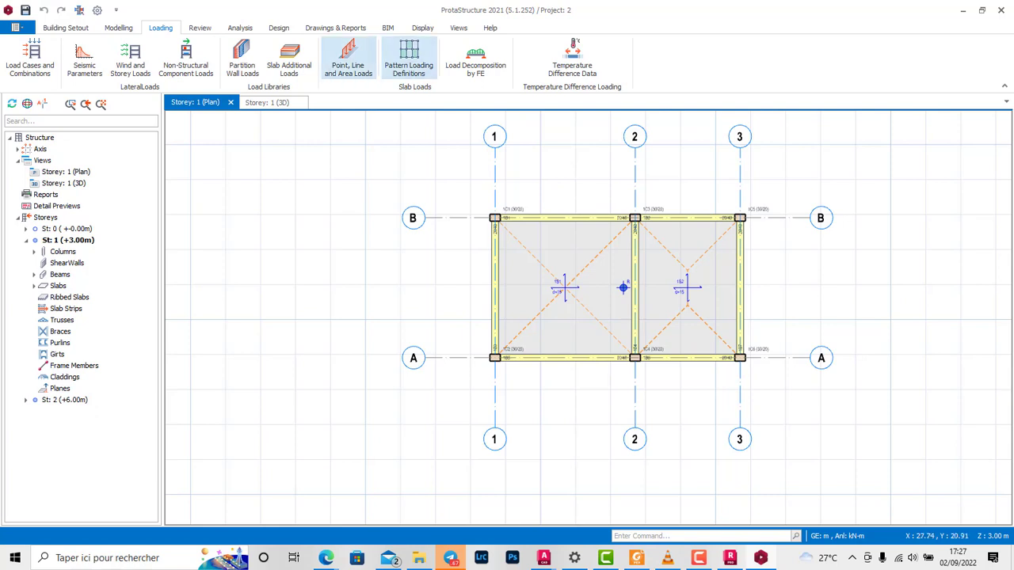
click(118, 28)
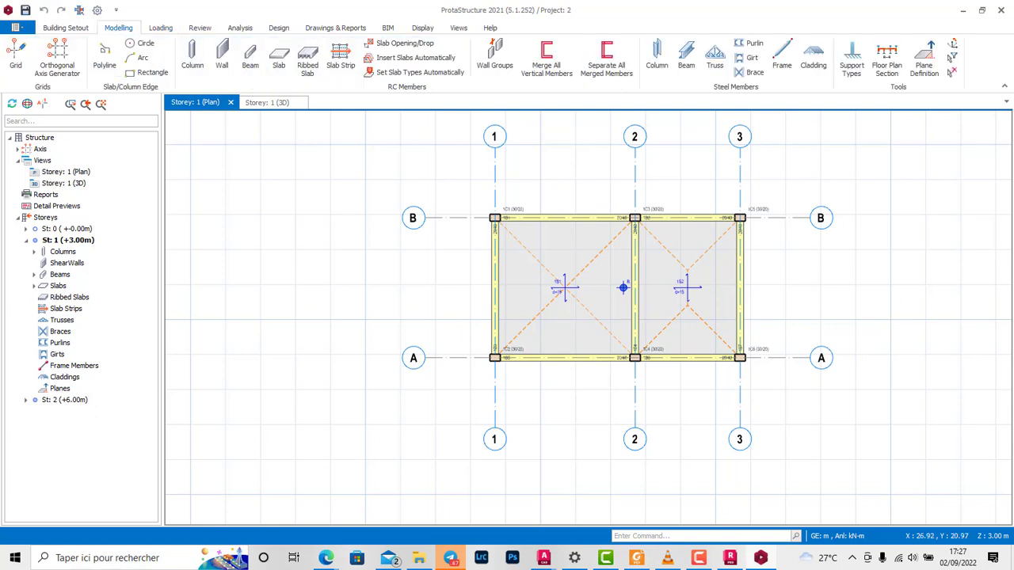
click(66, 28)
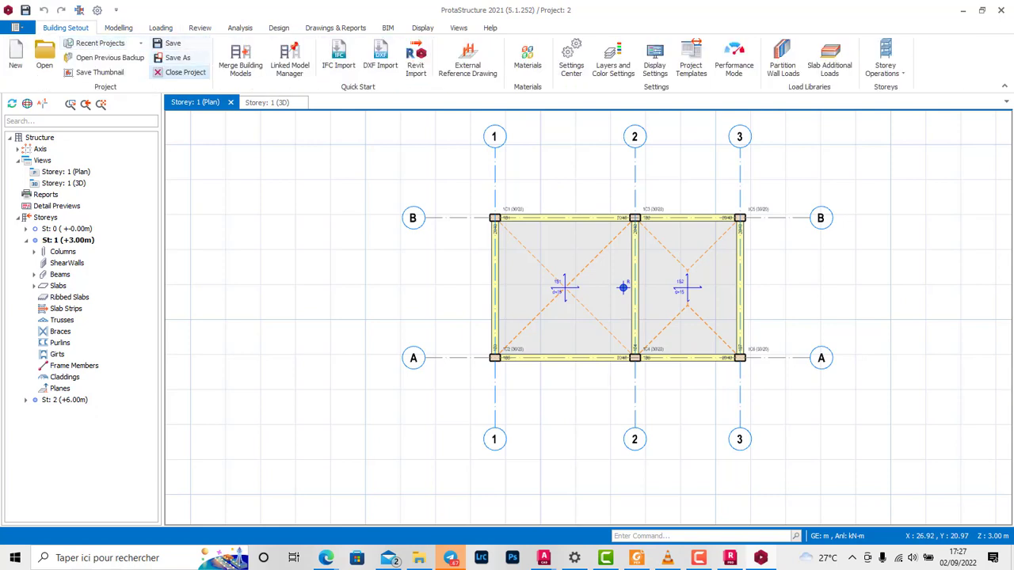
scroll(172, 43, down, 3)
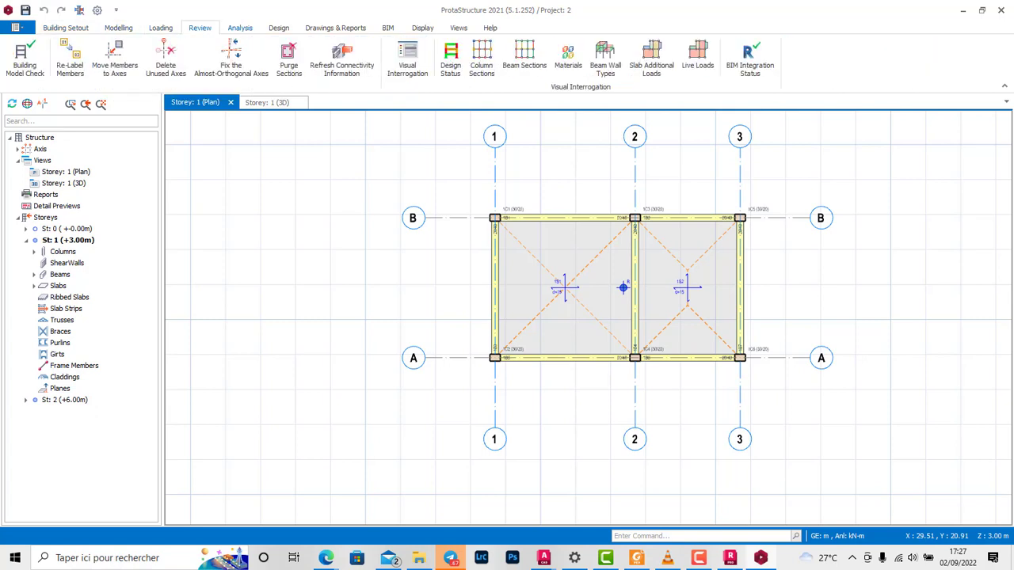
scroll(173, 43, down, 1)
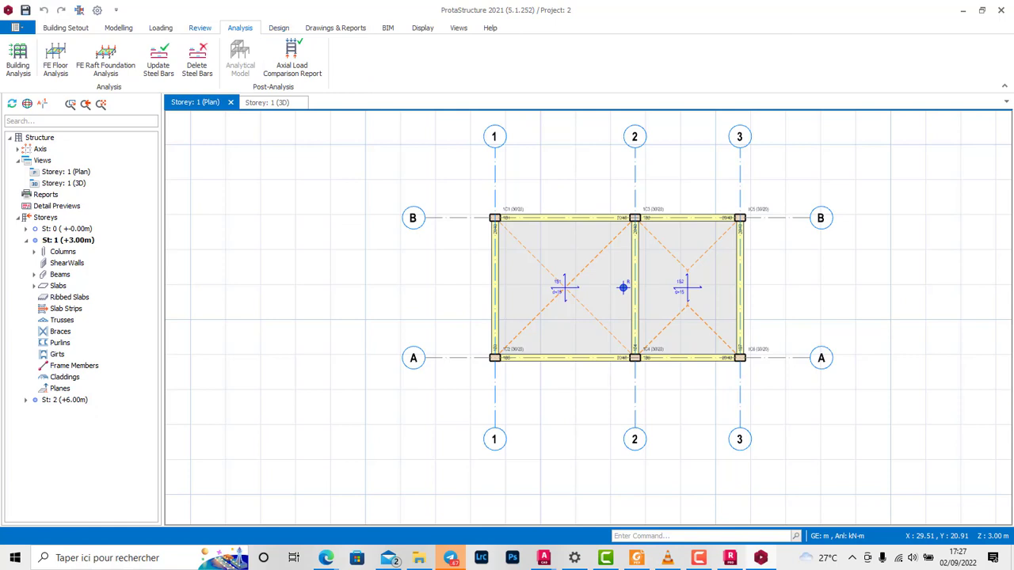
Step: Apply a 5 kN/m2 area load in the live load case Q over the Storey 1 slab between axes 1 and 2
scroll(186, 56, up, 2)
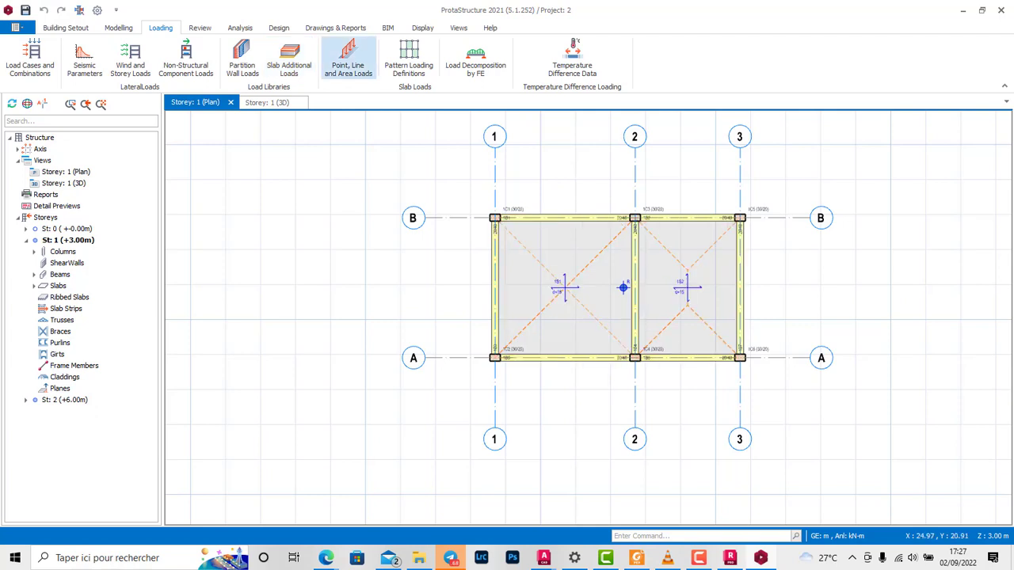
click(348, 57)
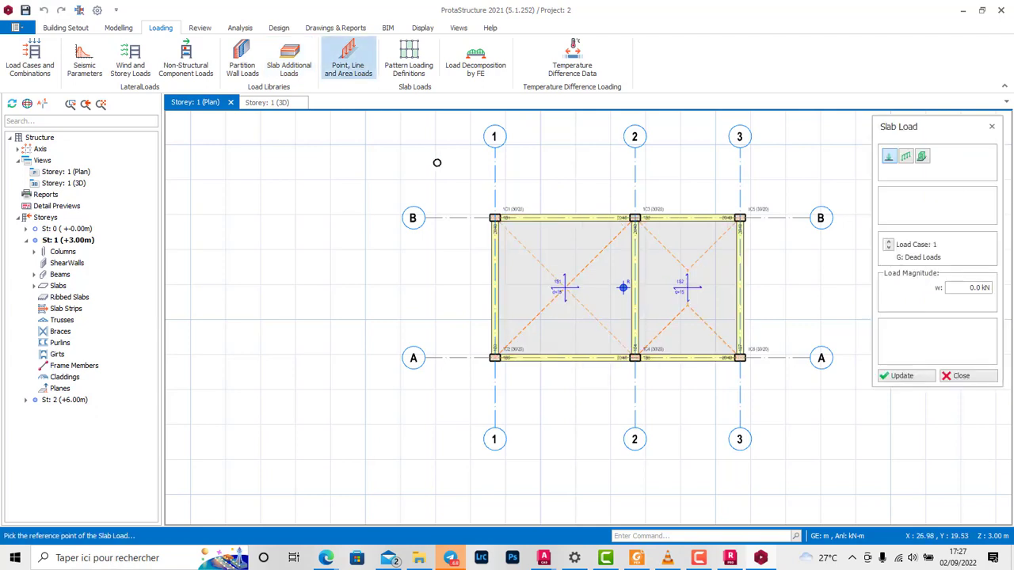
click(922, 156)
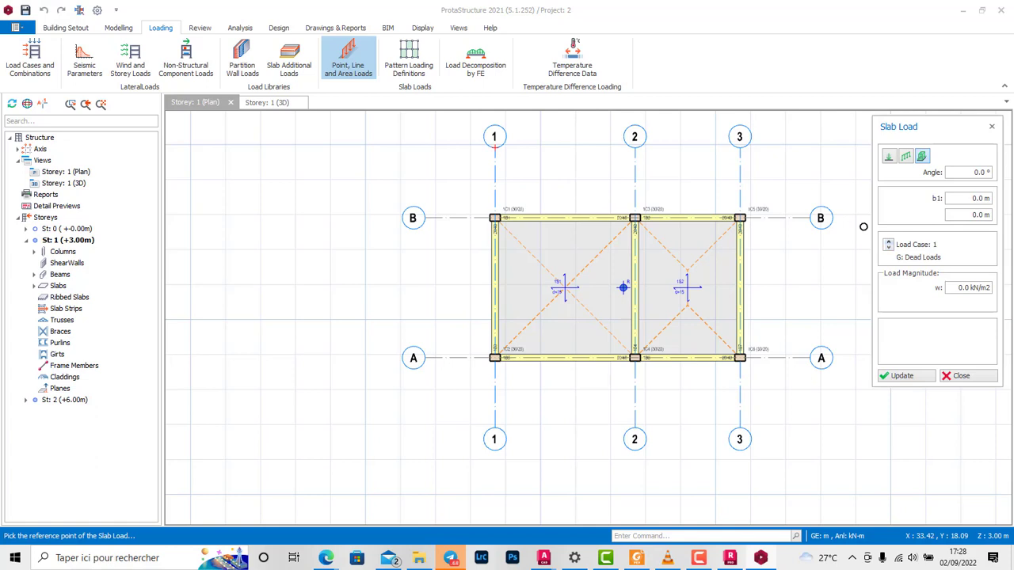
click(888, 243)
drag(958, 288, 990, 288)
text(5)
click(634, 358)
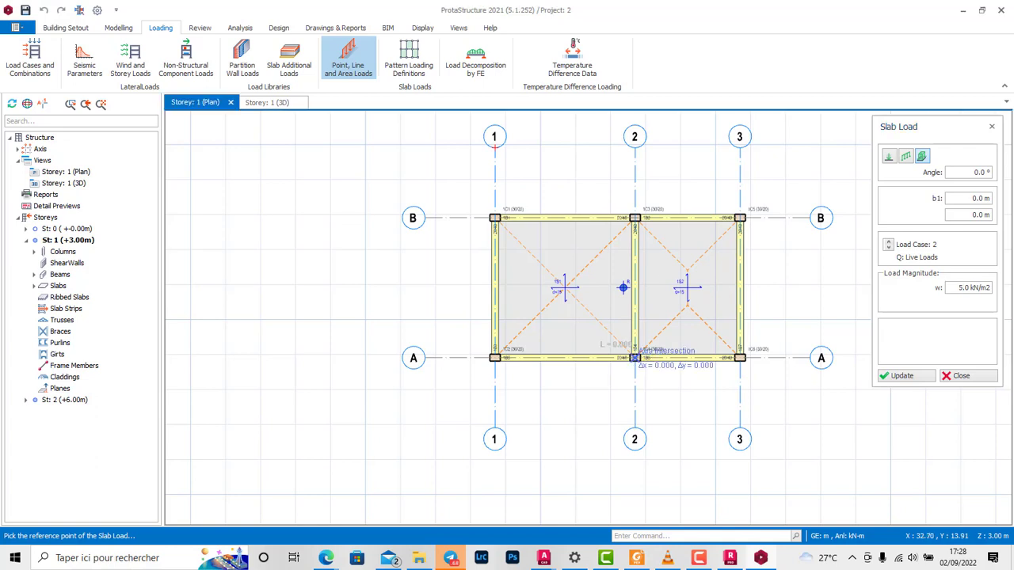
click(634, 216)
scroll(743, 220, up, 2)
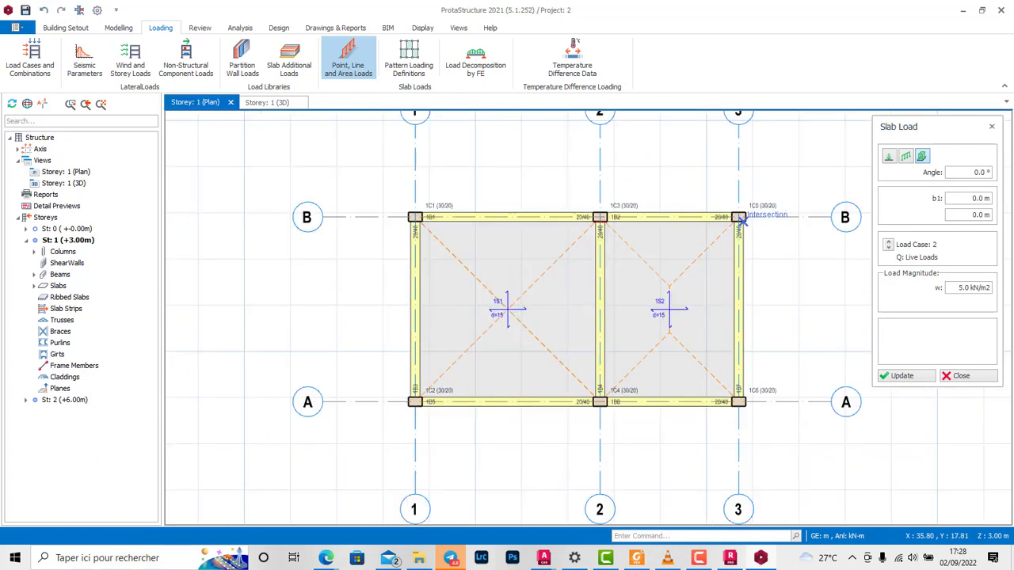
scroll(737, 211, down, 2)
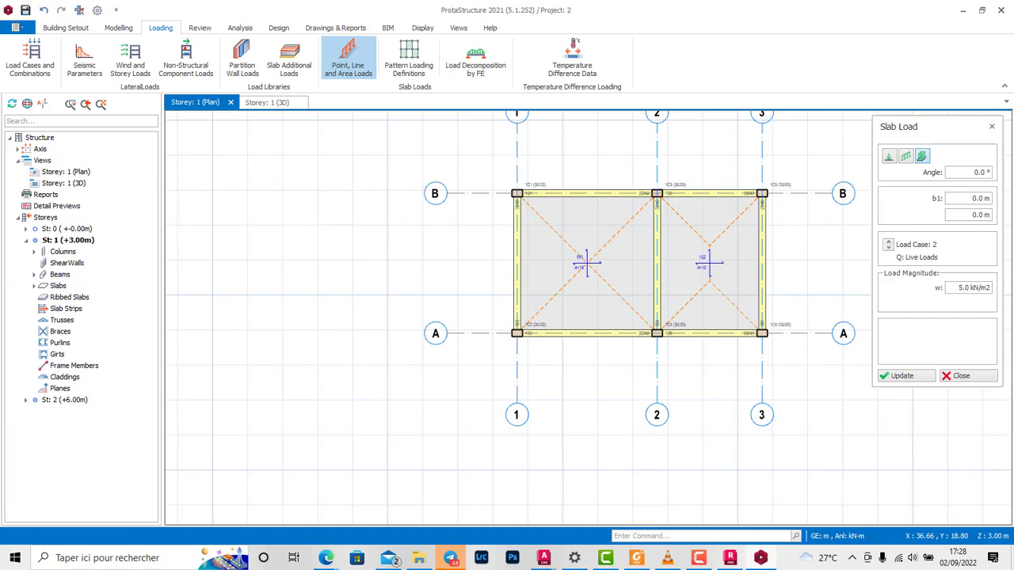
click(517, 194)
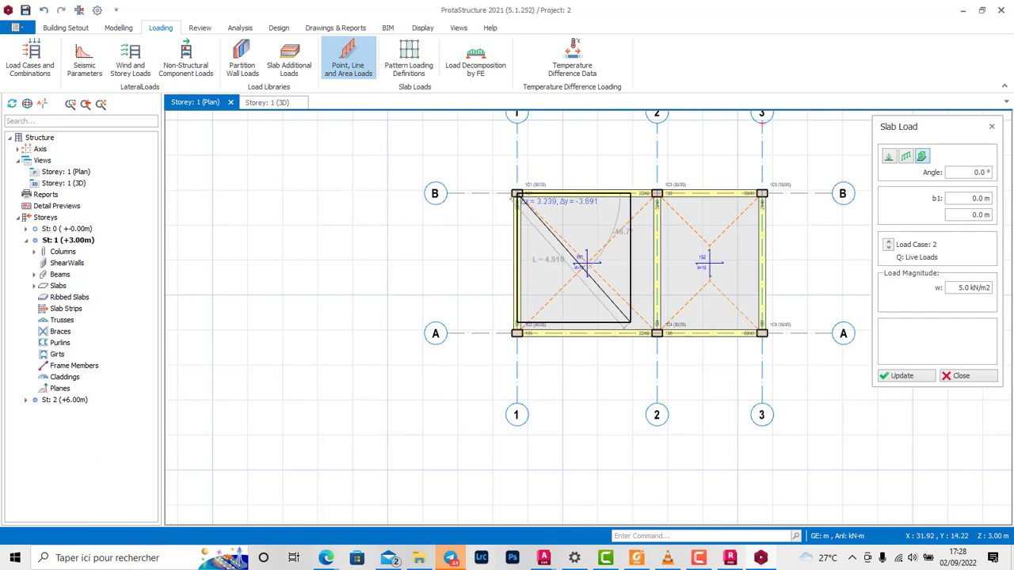
click(657, 333)
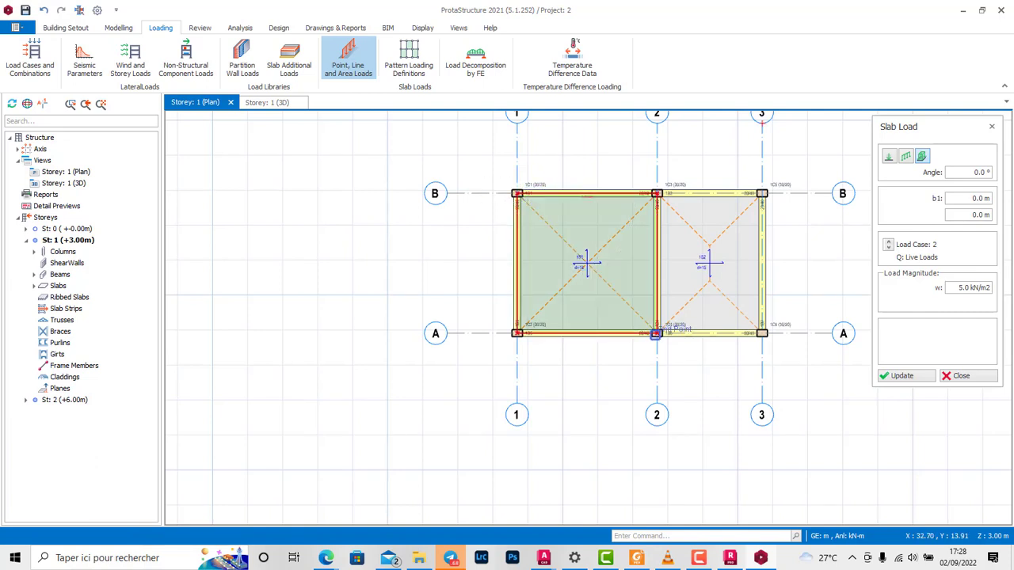
Step: Apply the same 5 kN/m2 live area load over the Storey 1 slab between axes 2 and 3, and finish slab loading
click(652, 191)
scroll(661, 214, up, 3)
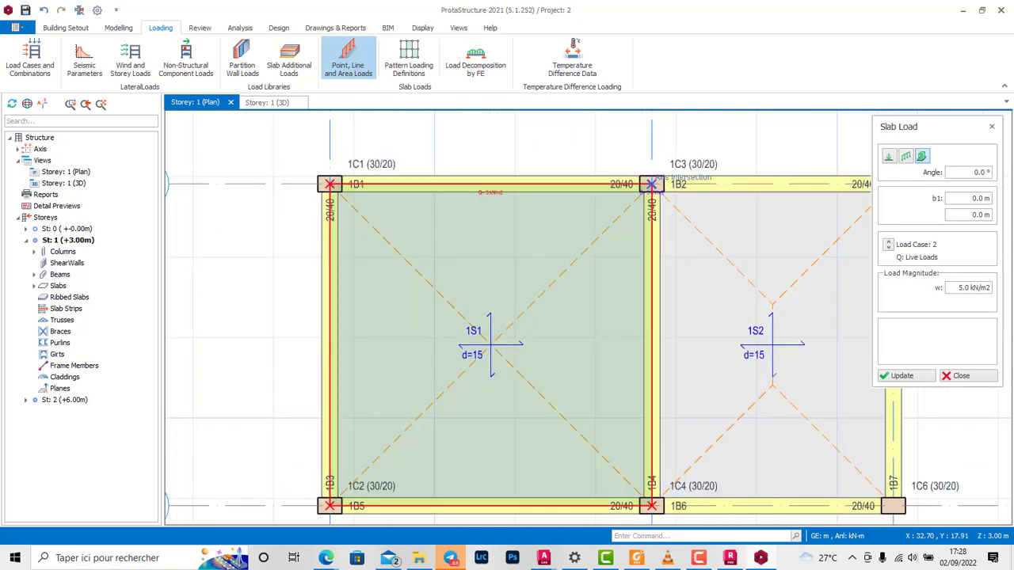
scroll(697, 254, down, 3)
scroll(748, 321, up, 3)
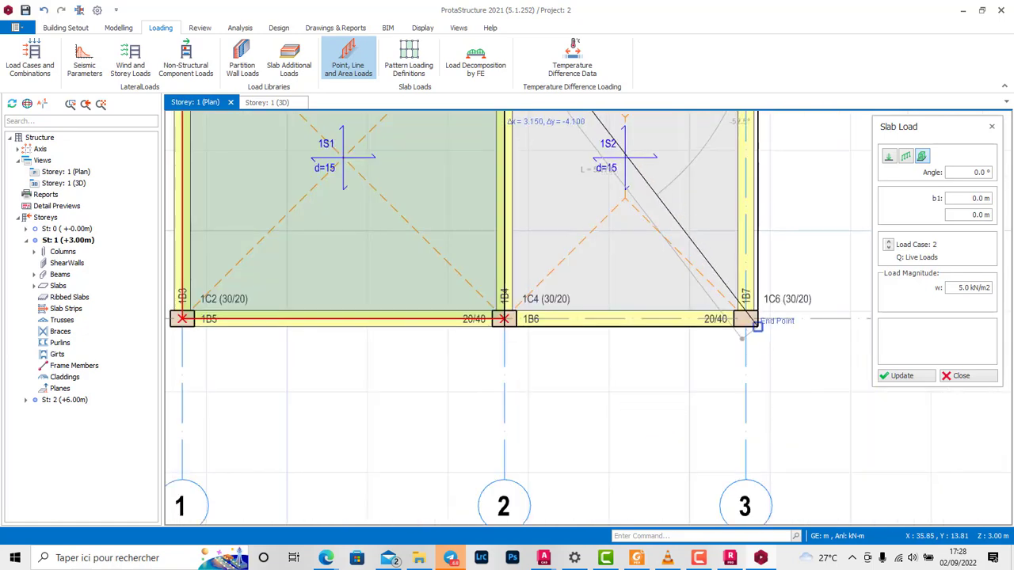
click(746, 318)
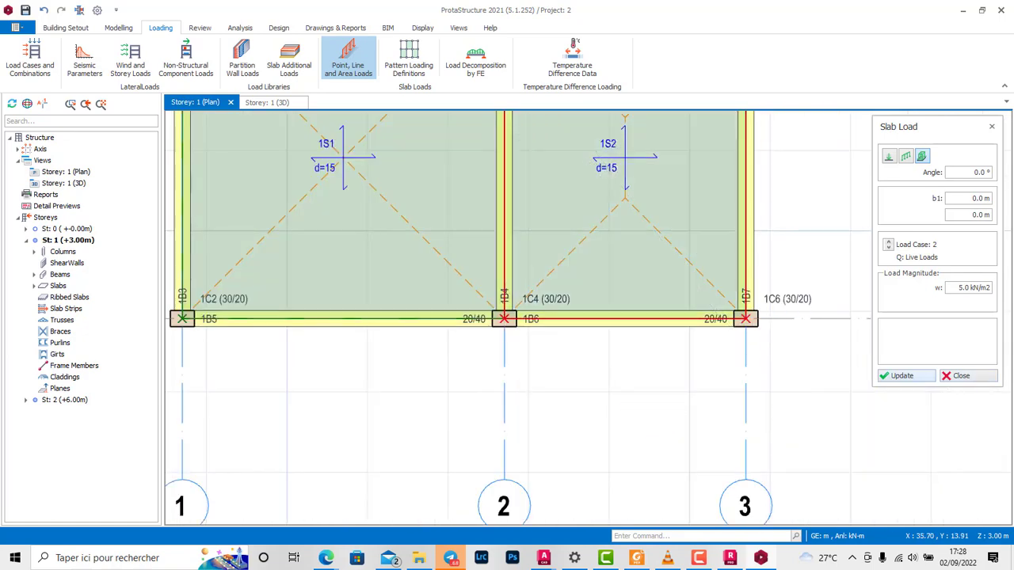
click(906, 376)
Step: Make Storey 2 (+6.00m) the active storey in the plan view
scroll(388, 364, down, 5)
middle_drag(428, 345, 815, 339)
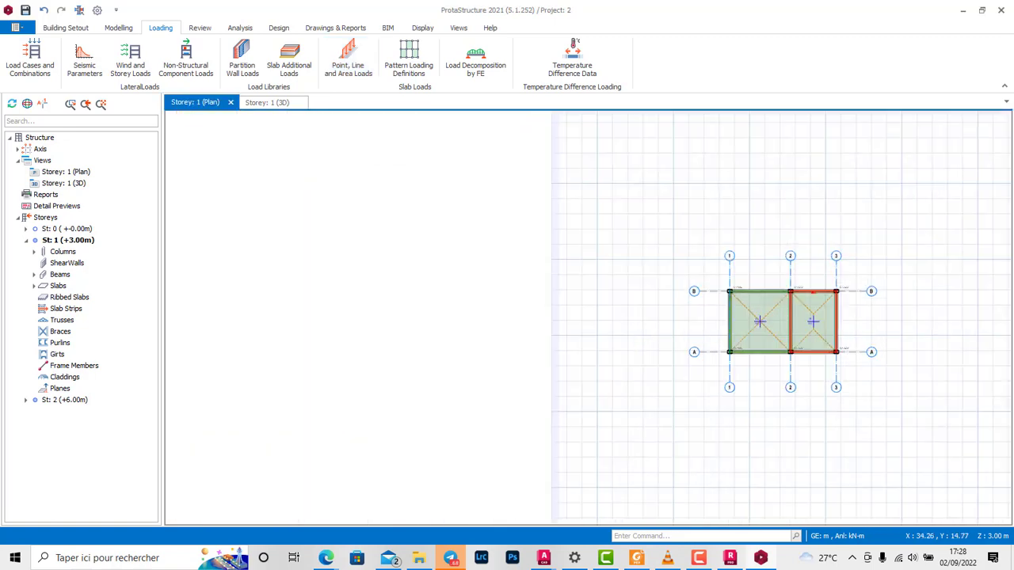
scroll(816, 339, up, 3)
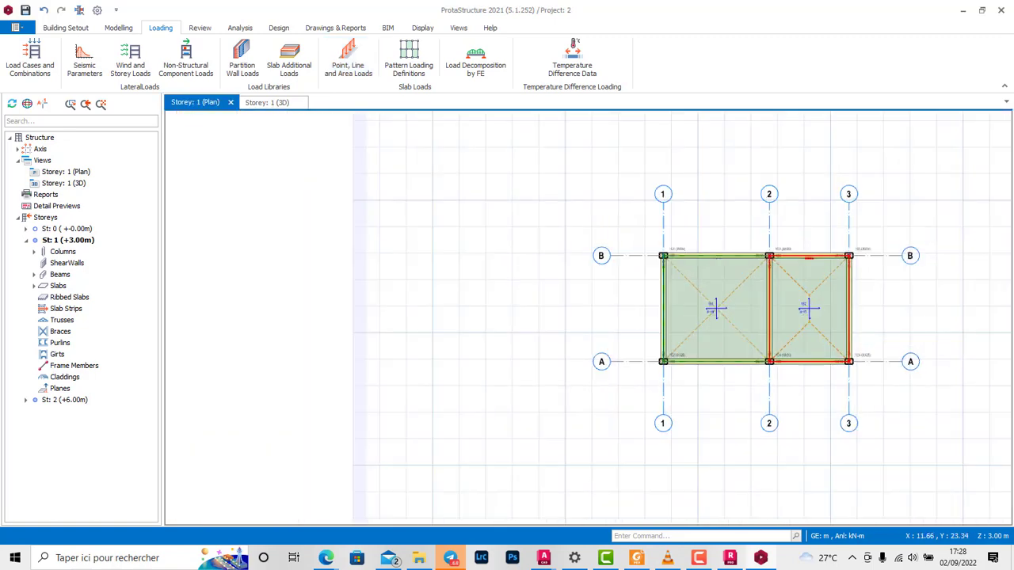
click(63, 399)
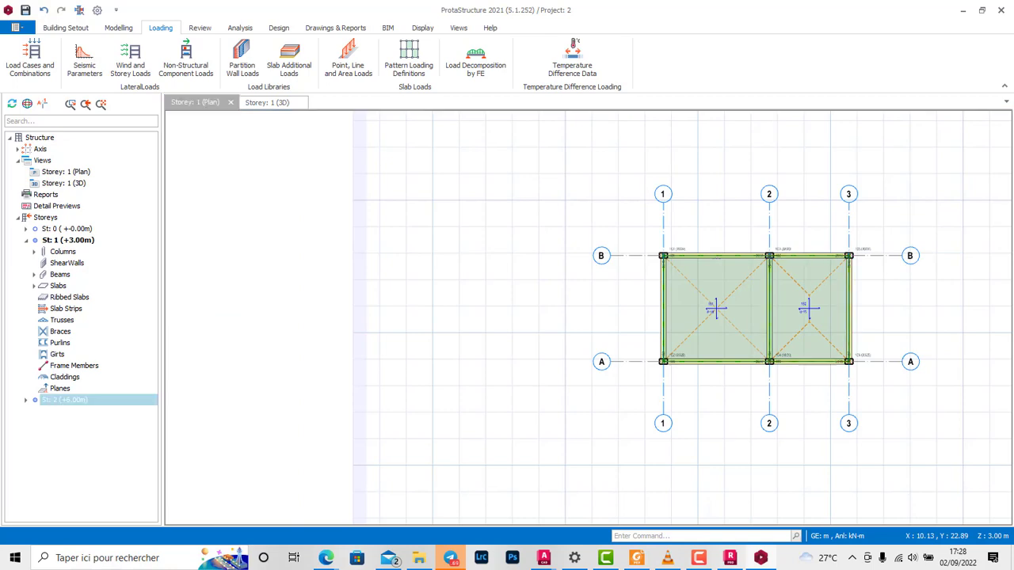
scroll(467, 242, down, 2)
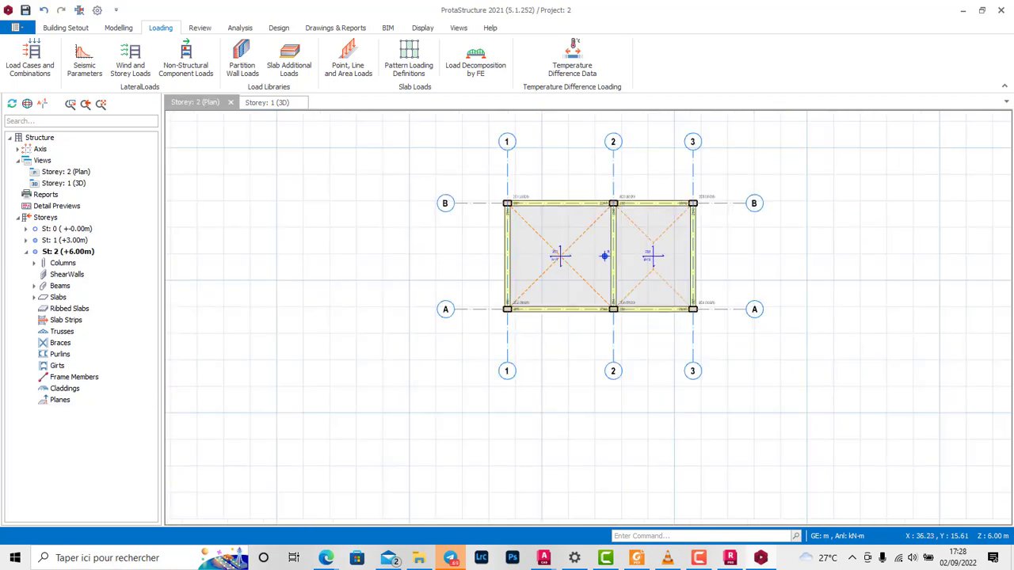
Step: Apply a 5 kN/m2 area load in the live load case Q over the Storey 2 slab between axes 1 and 2
scroll(706, 263, up, 1)
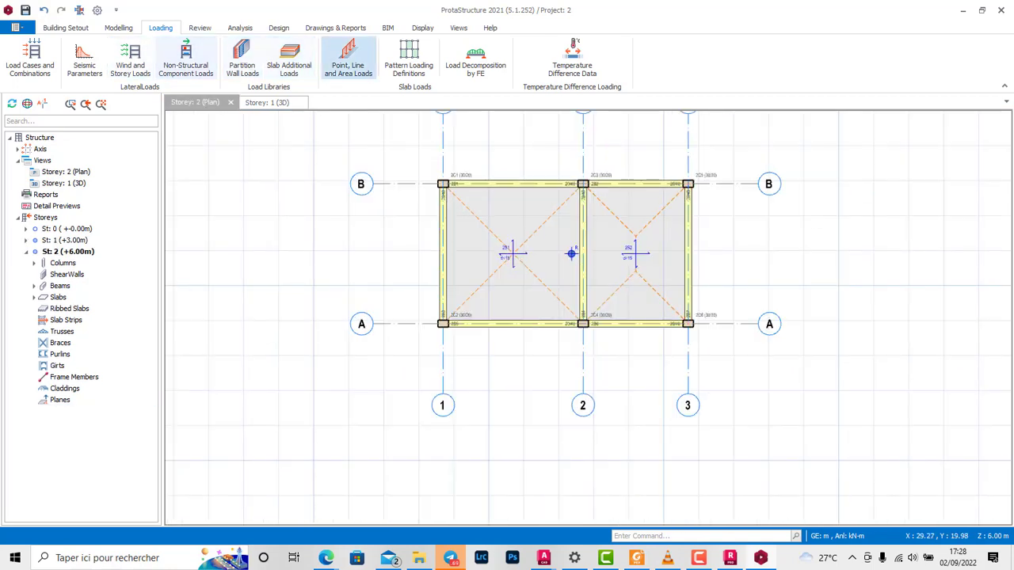
click(349, 59)
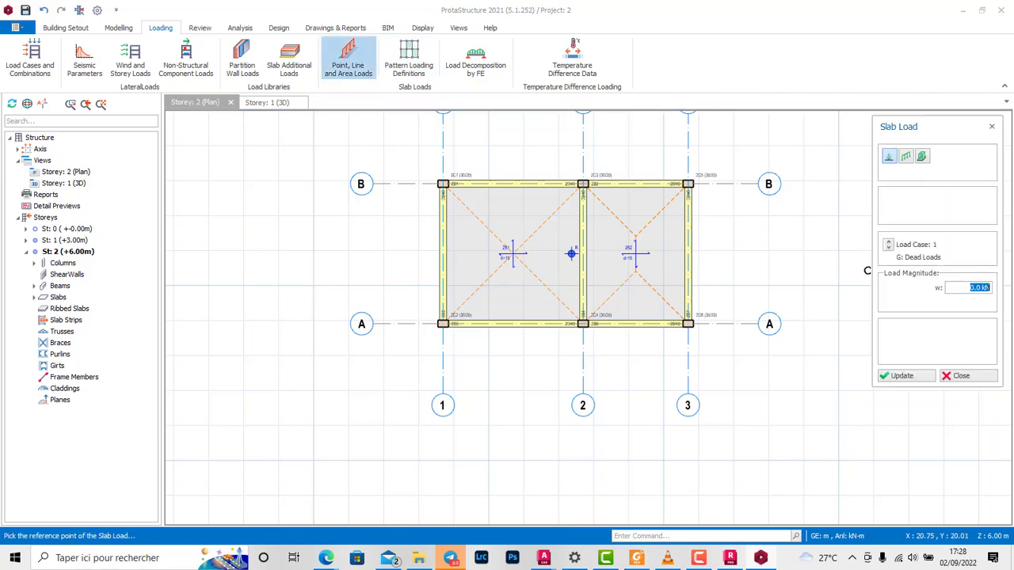
text(5)
click(889, 242)
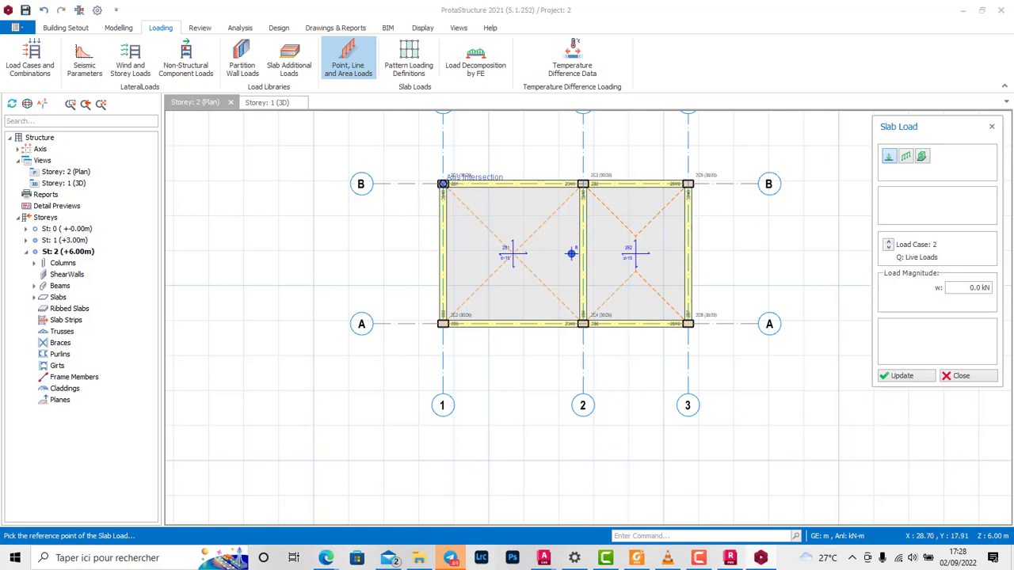
double_click(979, 287)
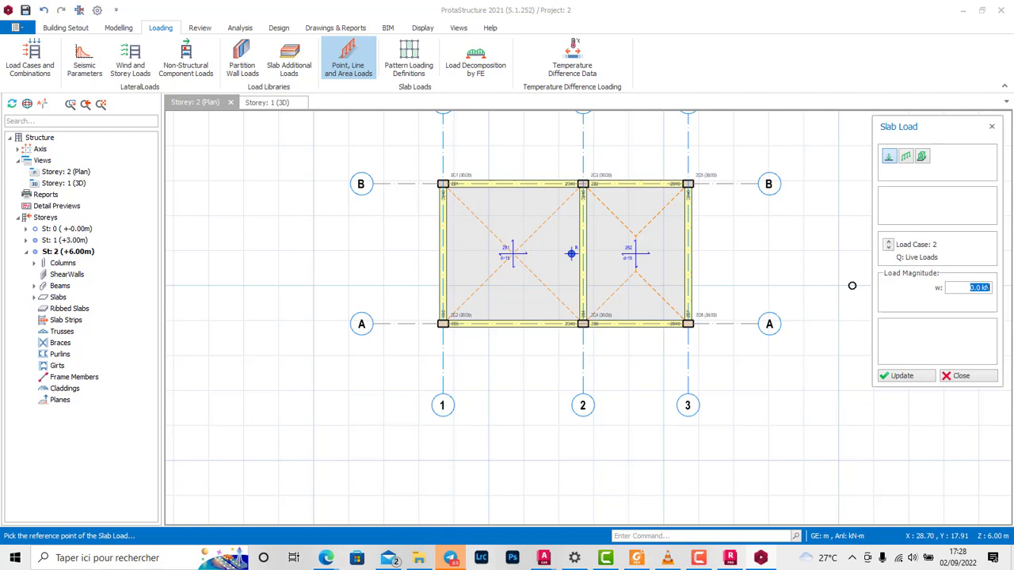
text(5)
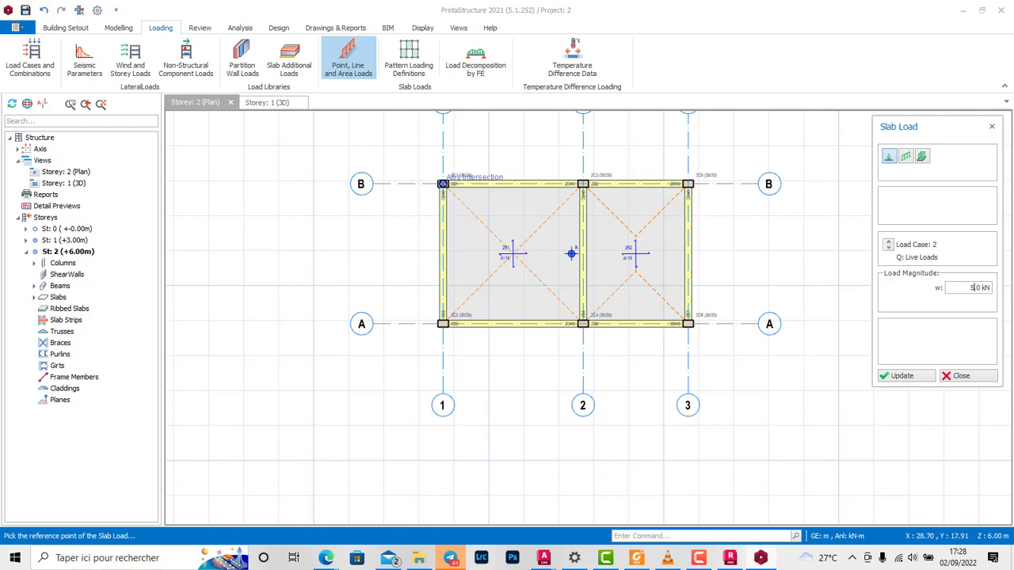
click(441, 186)
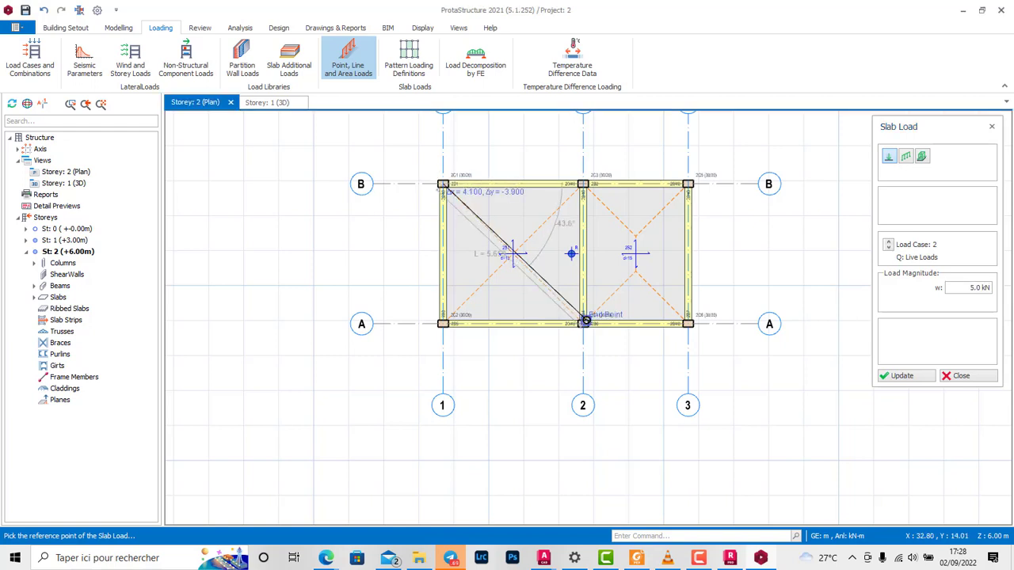
click(922, 156)
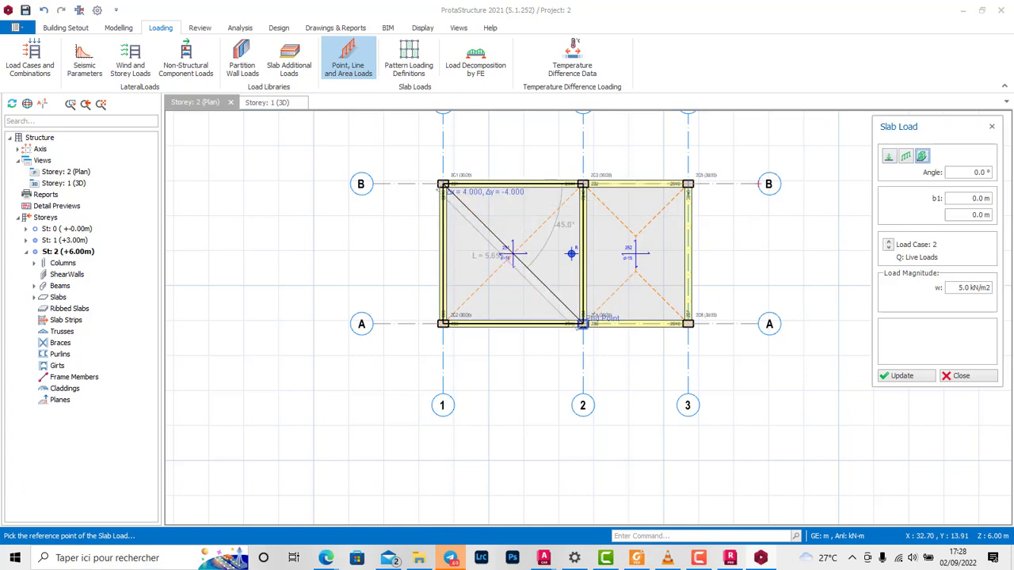
click(582, 322)
Step: Apply the same 5 kN/m2 live area load over the Storey 2 slab between axes 2 and 3, and finish slab loading
click(584, 185)
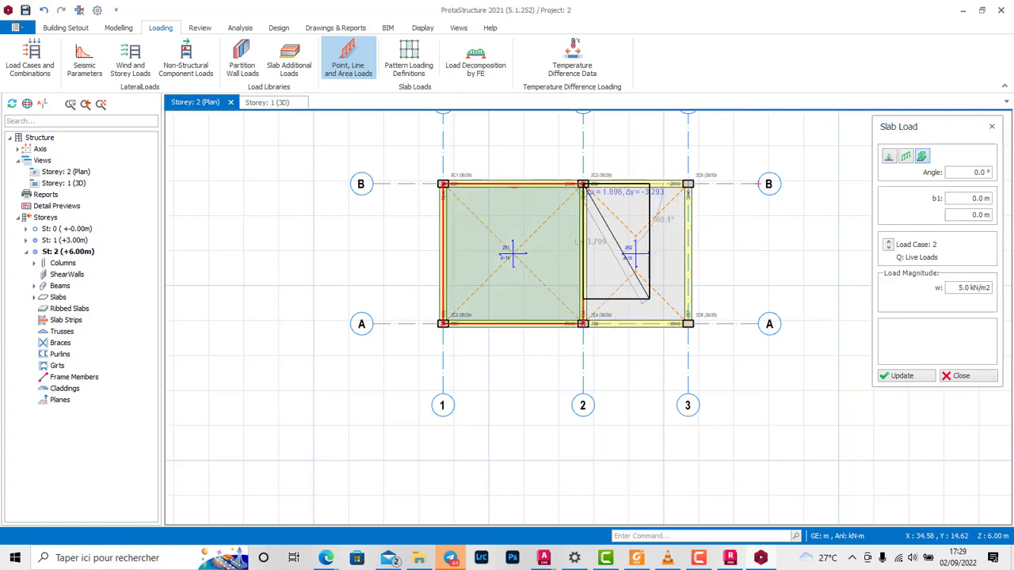
click(687, 323)
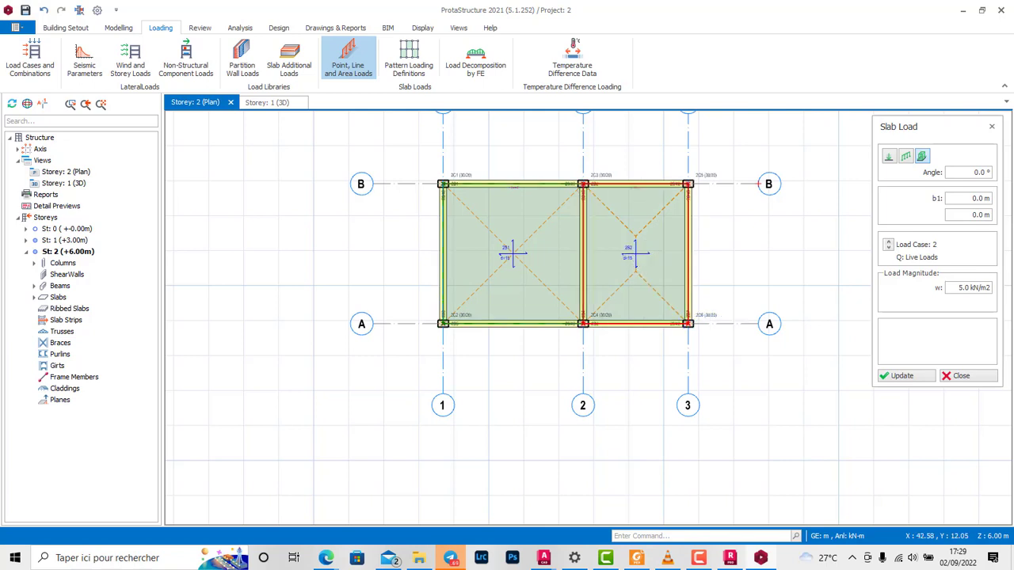
click(966, 376)
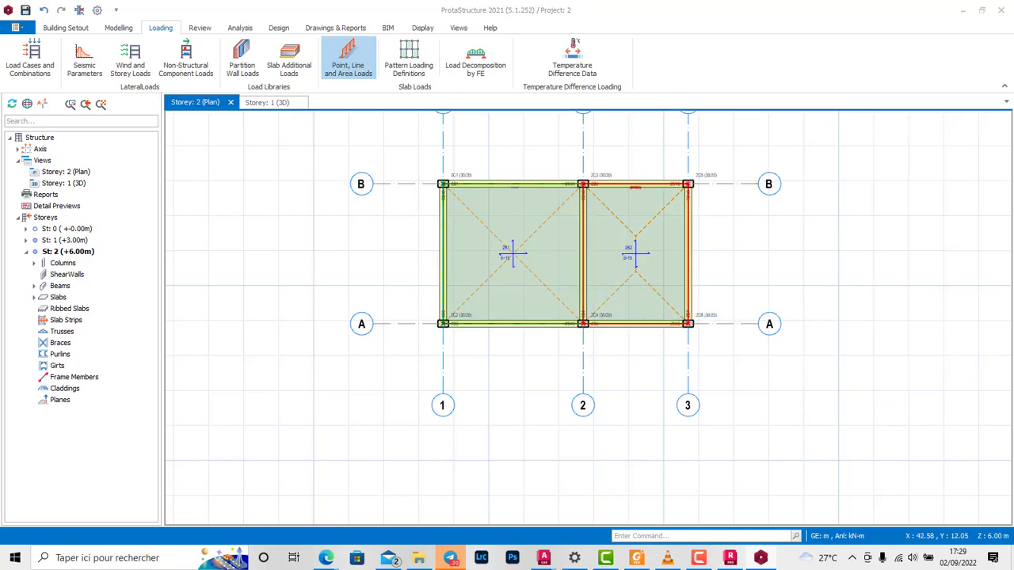
Step: Examine the area loads on both storeys' slabs in the 3D view
scroll(774, 330, down, 3)
click(548, 186)
click(277, 103)
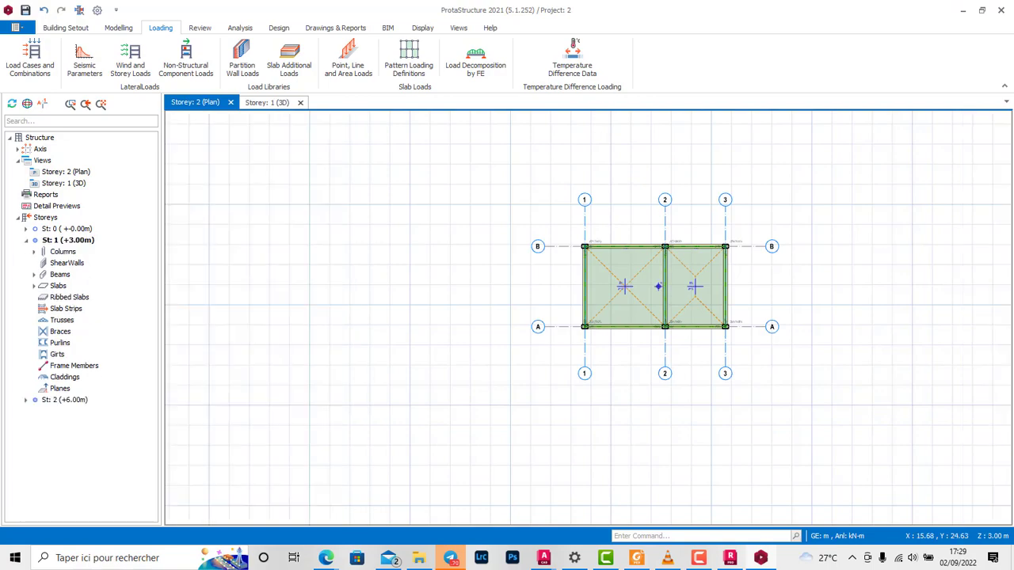
scroll(802, 305, up, 2)
scroll(781, 257, down, 2)
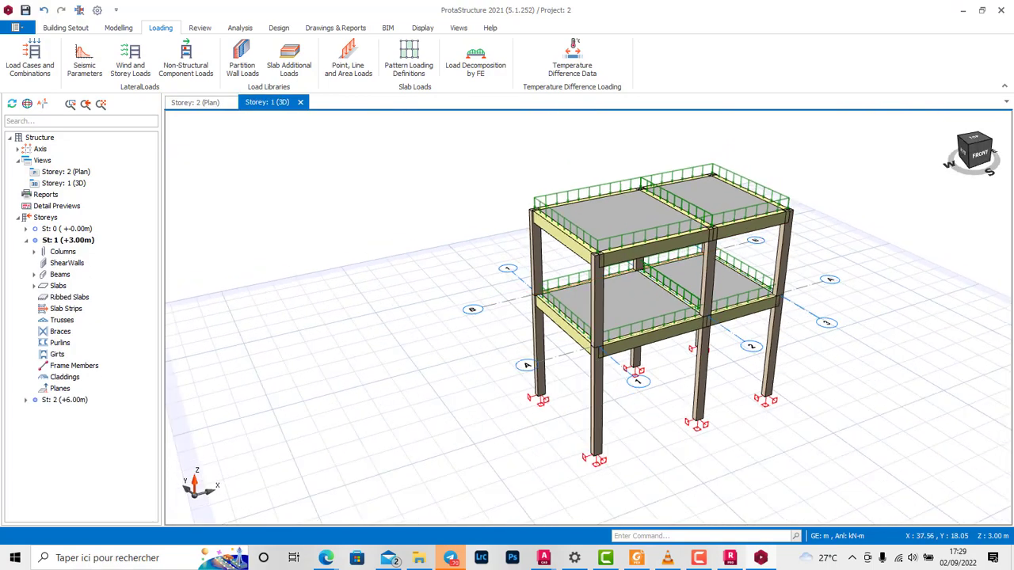
scroll(598, 321, up, 3)
scroll(634, 341, up, 2)
scroll(666, 353, down, 2)
scroll(697, 341, down, 3)
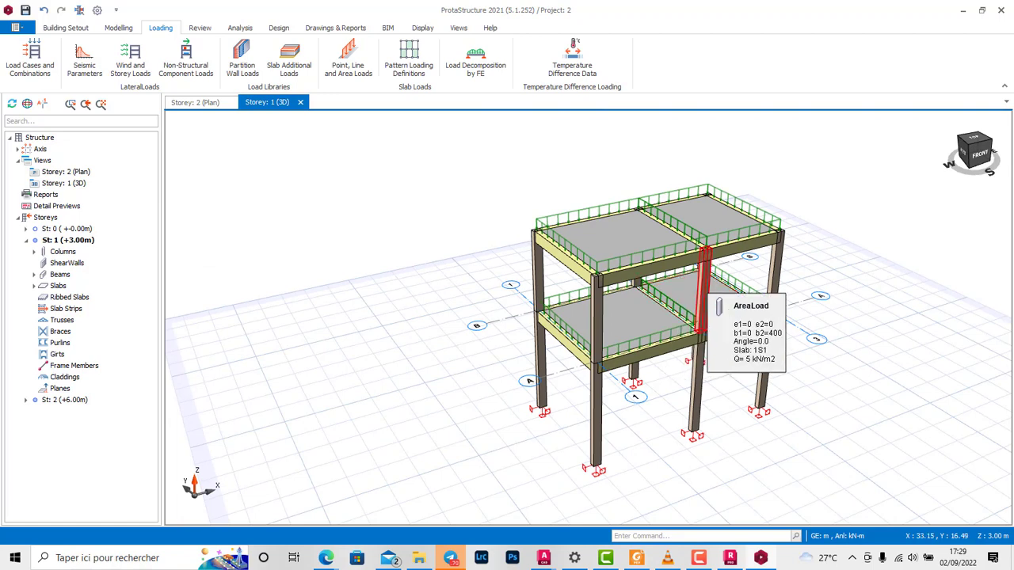
Step: Open the building analysis setup and review the project parameters for design codes, foundations, lateral loading and lateral drift
click(240, 27)
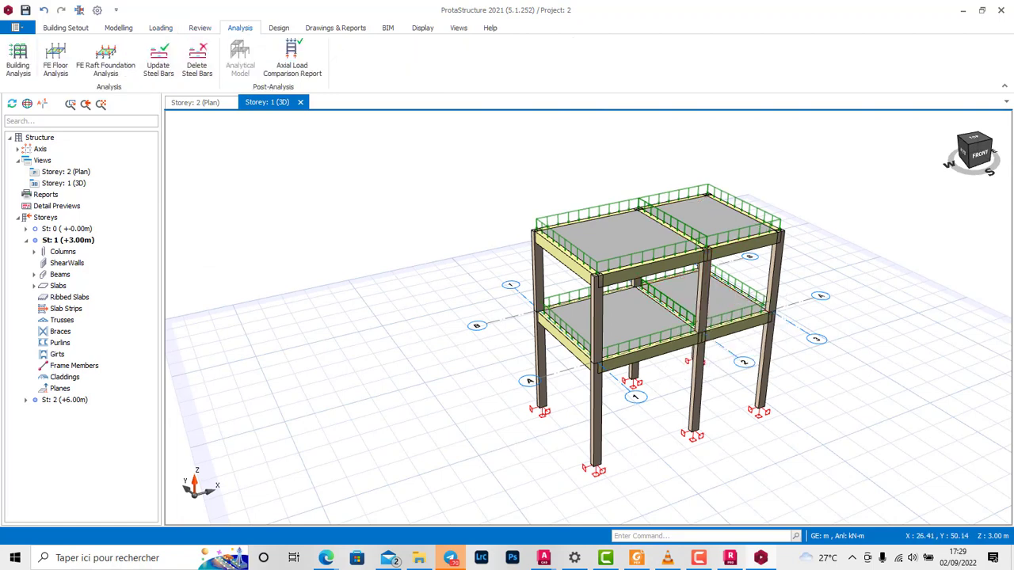
click(18, 62)
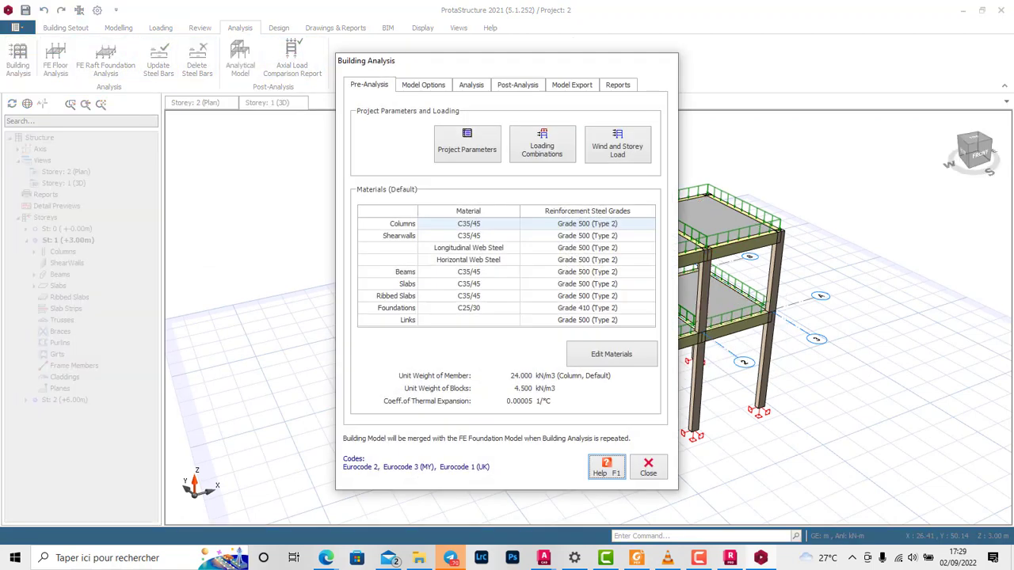
drag(475, 61, 643, 63)
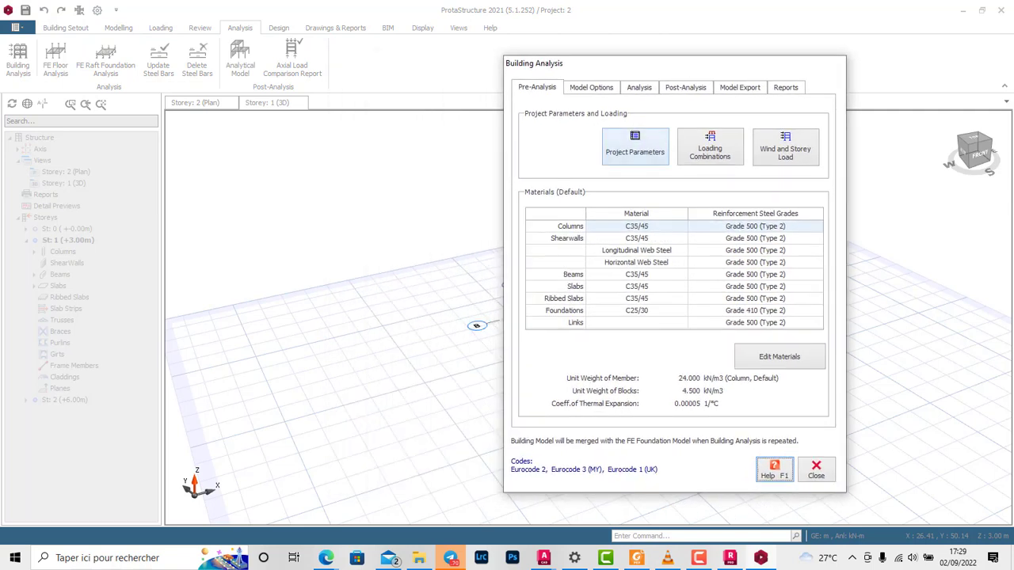
click(634, 147)
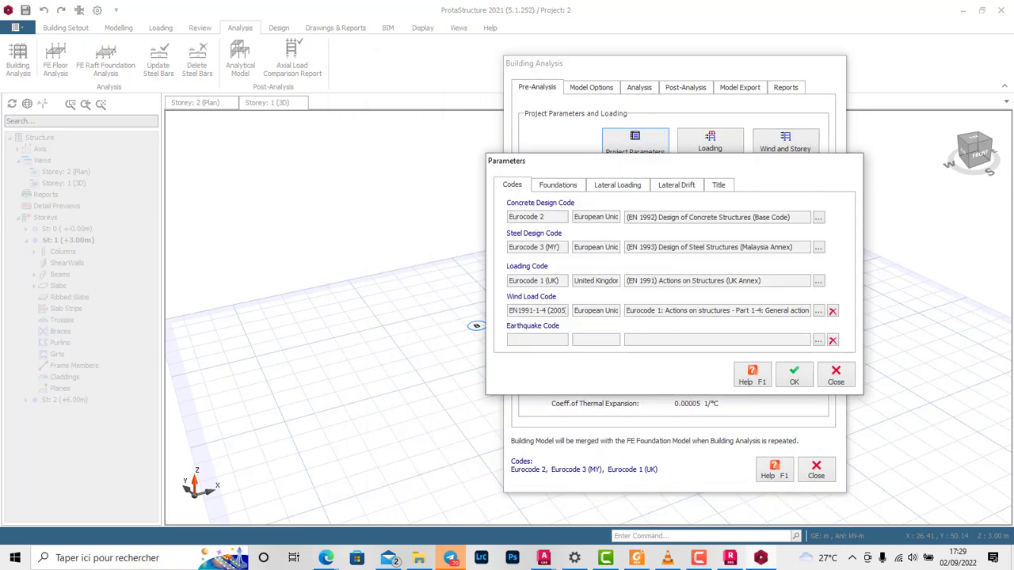
click(836, 374)
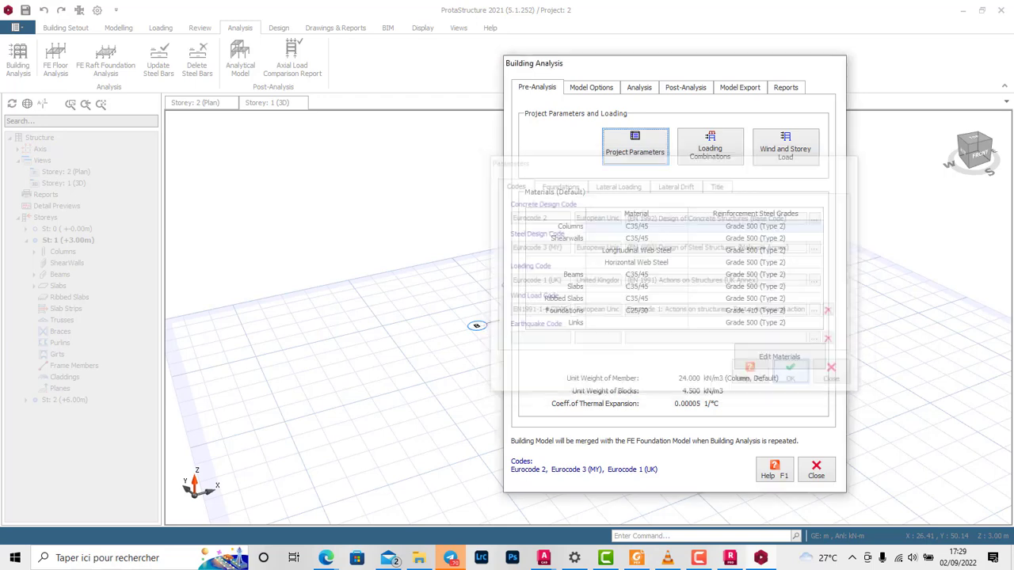
click(634, 146)
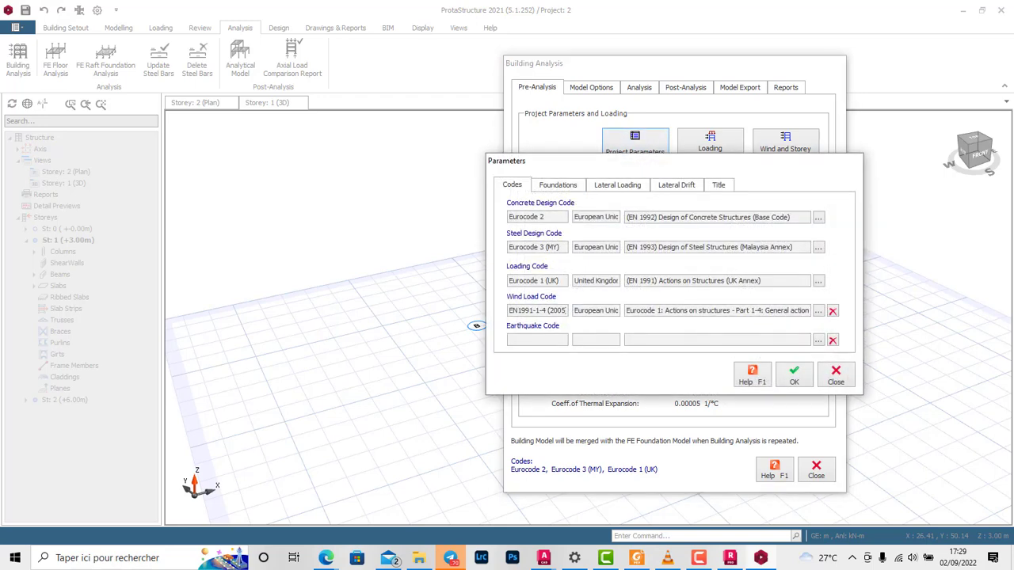
click(558, 184)
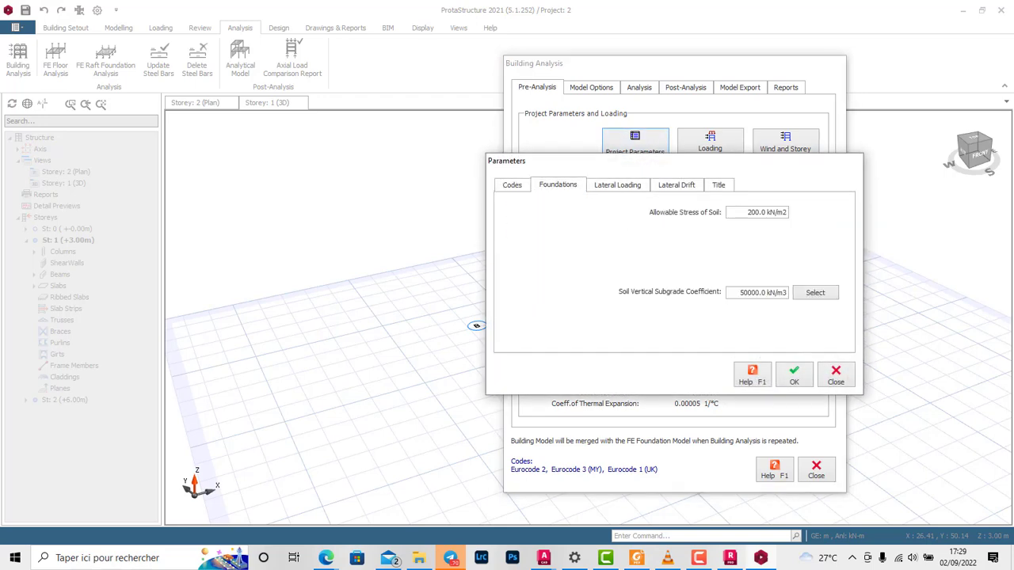
click(617, 184)
click(676, 185)
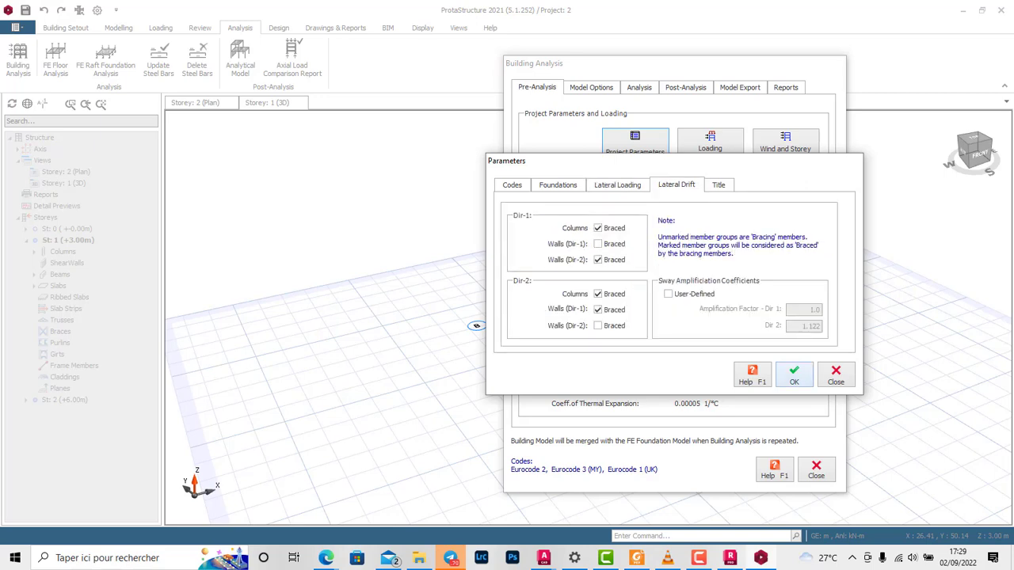
click(794, 374)
Step: Set the shear wall model to Finite Elements Shell Model and include the slabs in the building model's finite element mesh
click(591, 87)
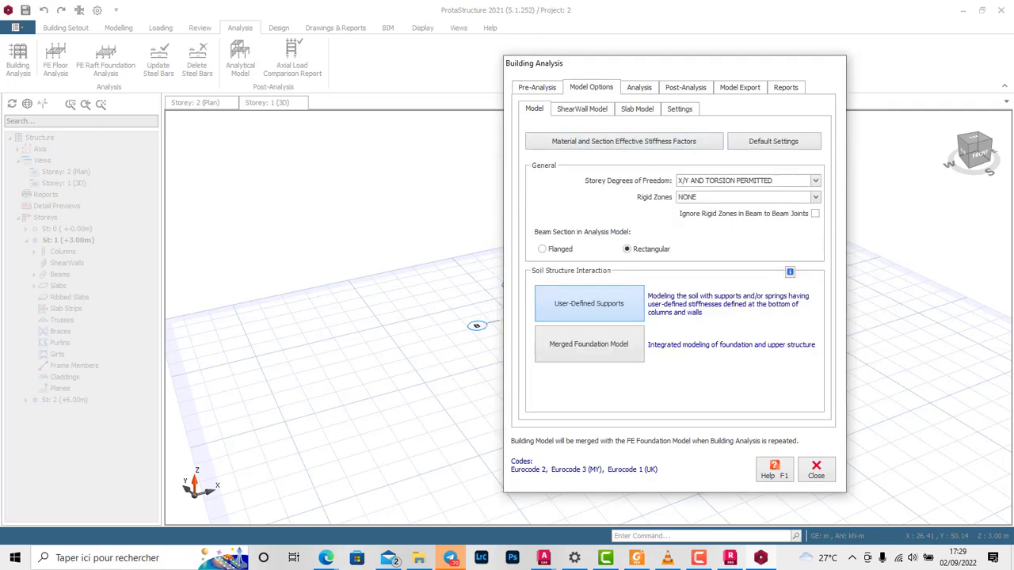
click(582, 110)
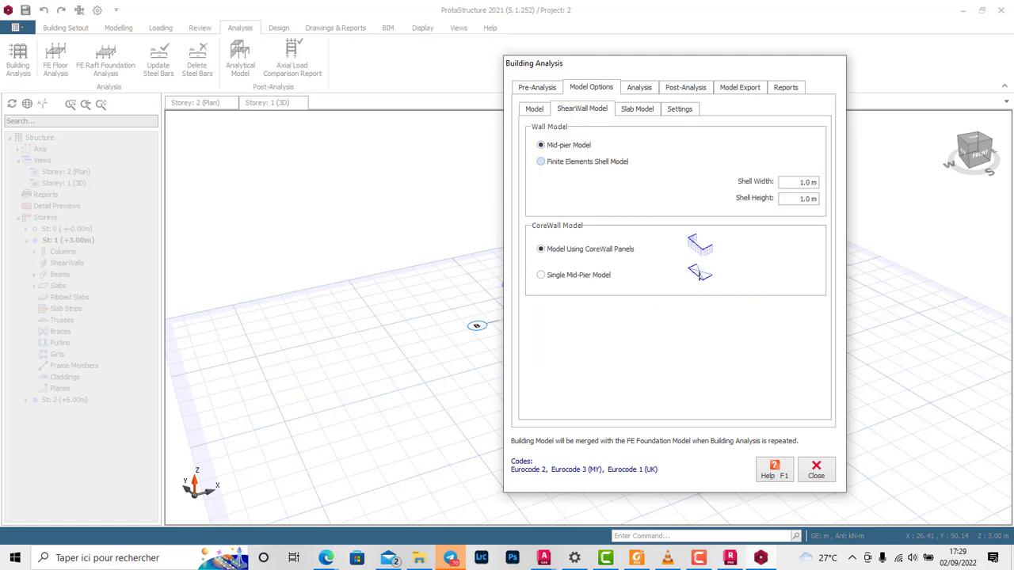
click(541, 162)
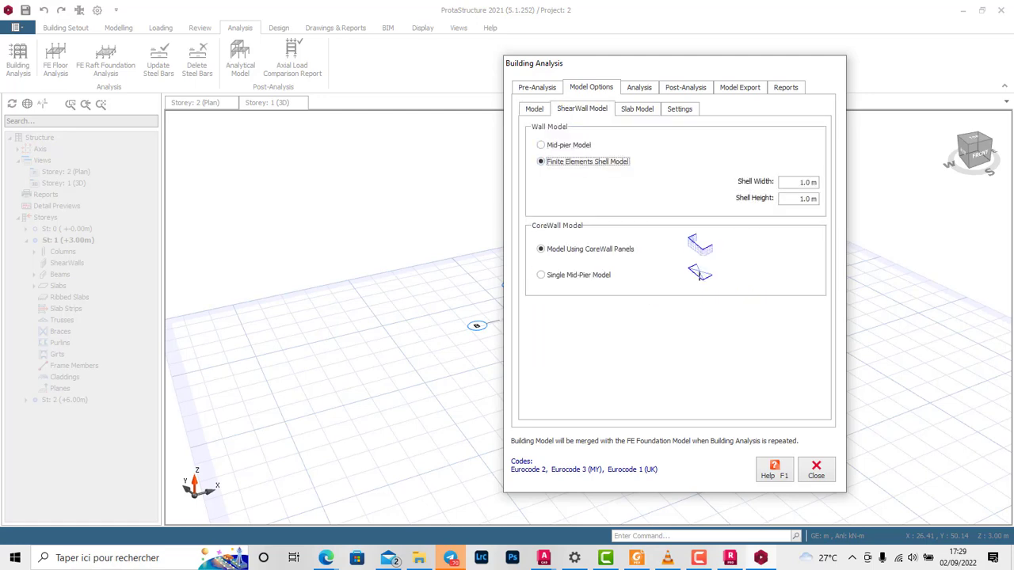
click(637, 109)
click(540, 205)
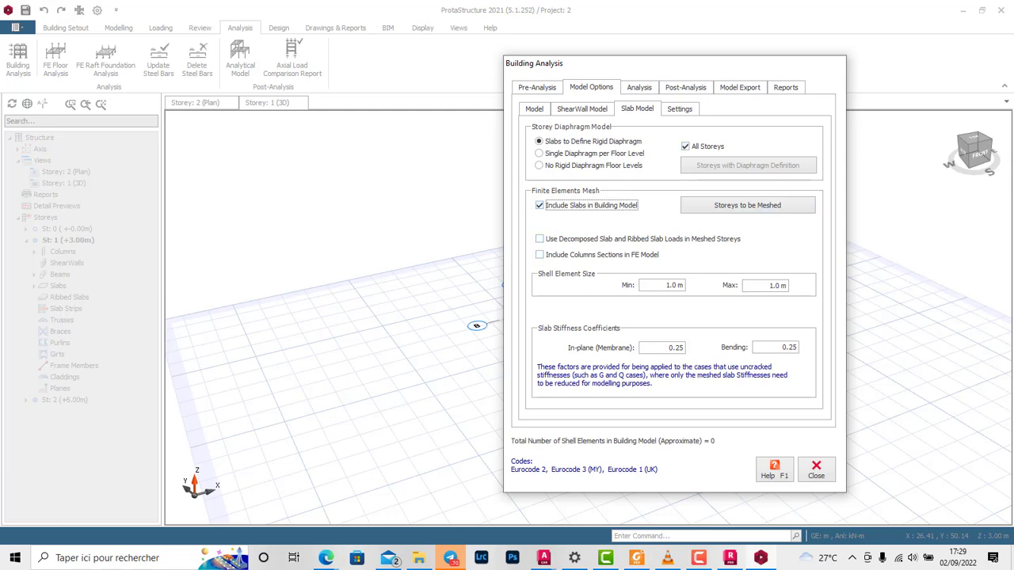
click(680, 110)
click(639, 88)
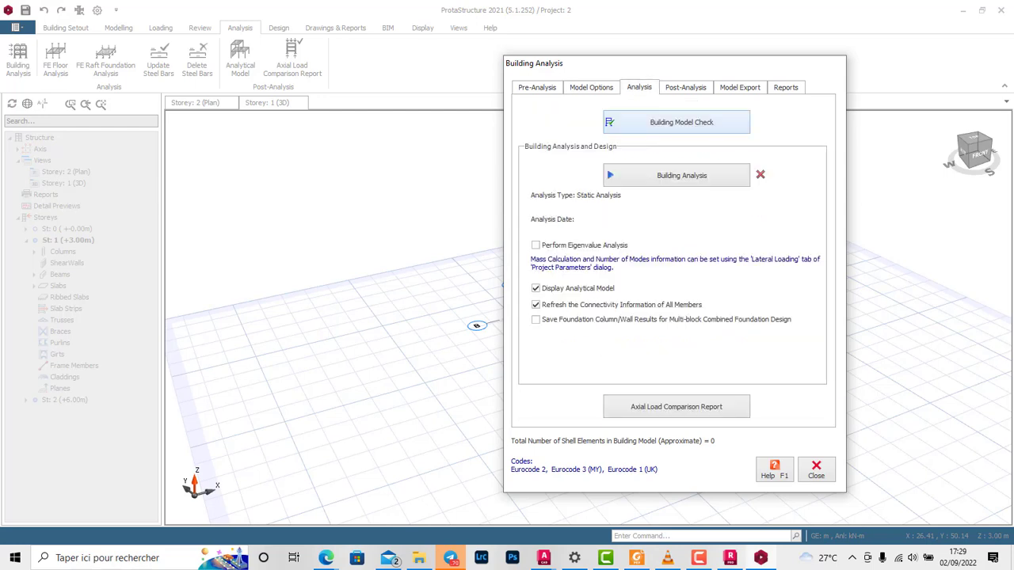
click(591, 88)
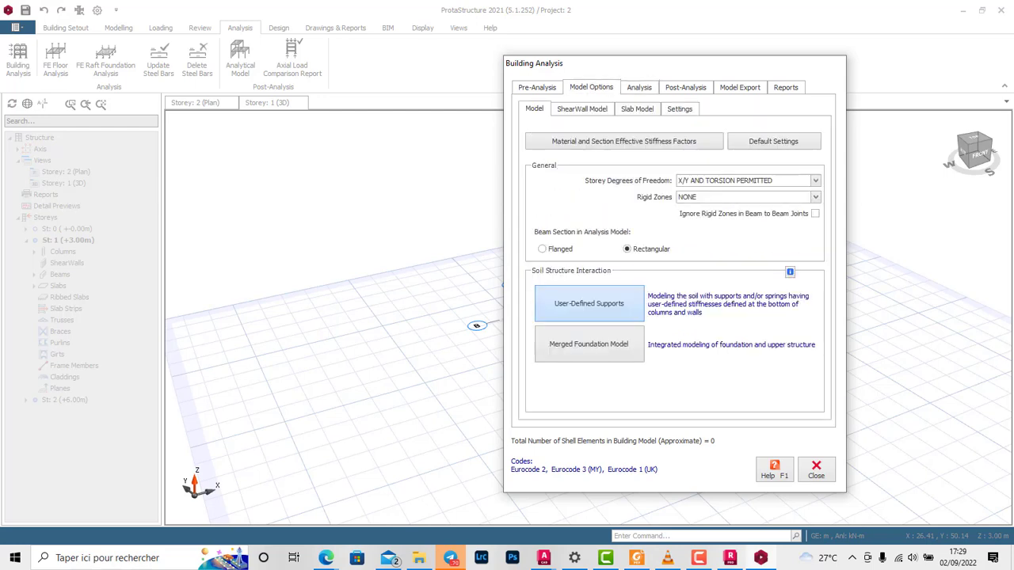
Step: Check the load combination editor and its load cases in the pre-analysis settings
click(537, 88)
click(710, 147)
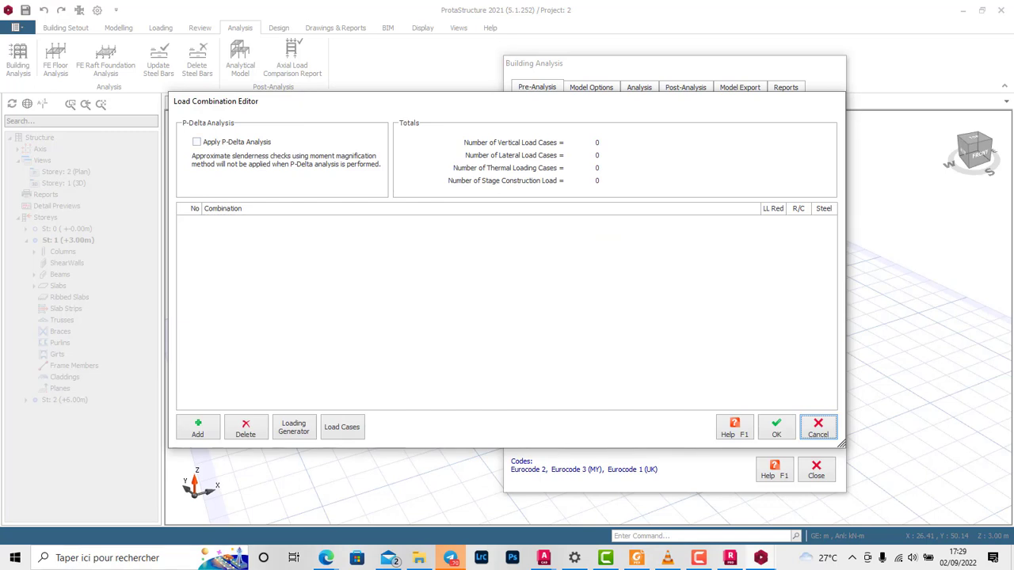
click(342, 427)
click(615, 362)
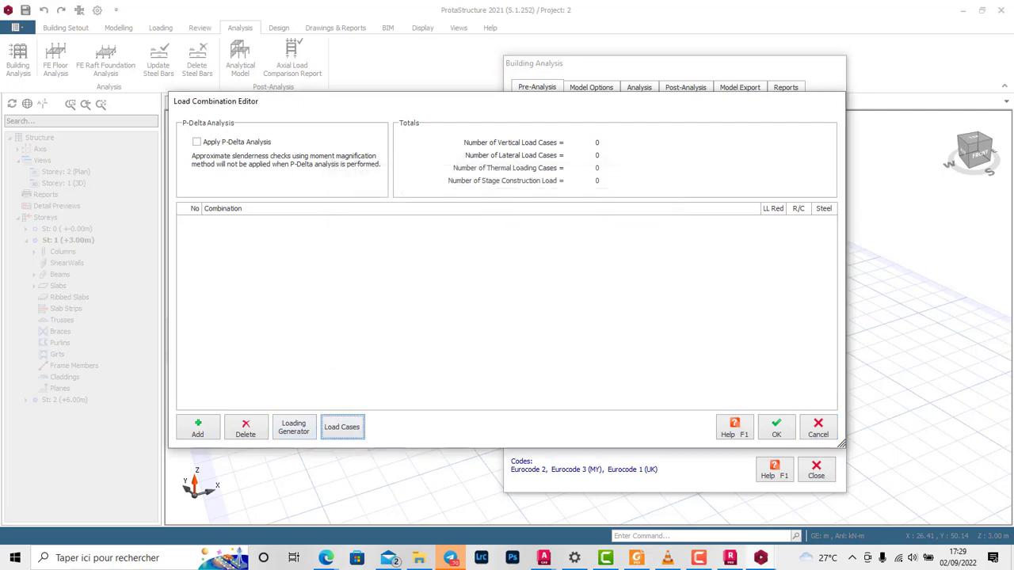
click(776, 428)
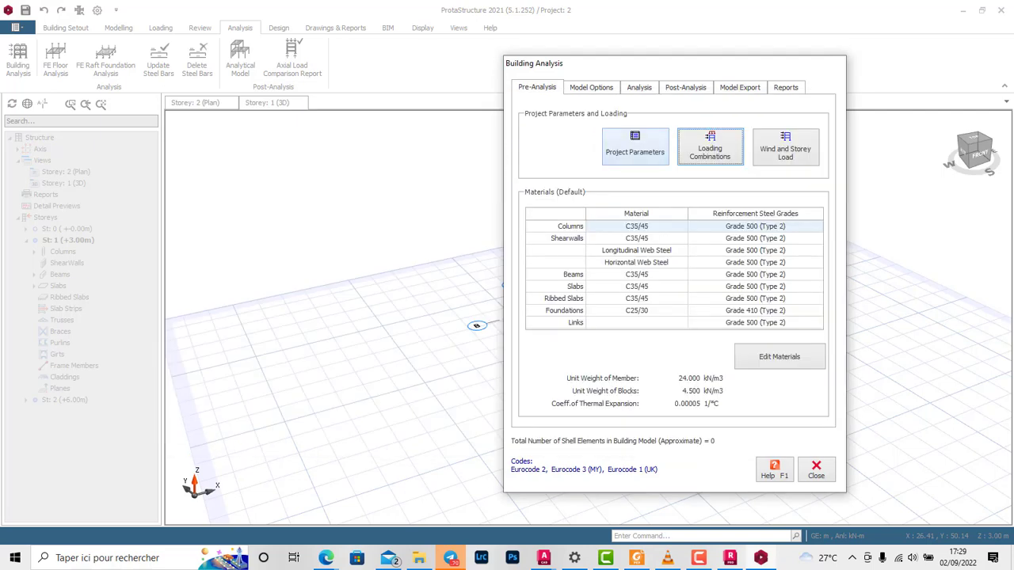
Step: Try to add a load combination manually and enable P-Delta analysis in the load combination editor
click(710, 147)
click(199, 428)
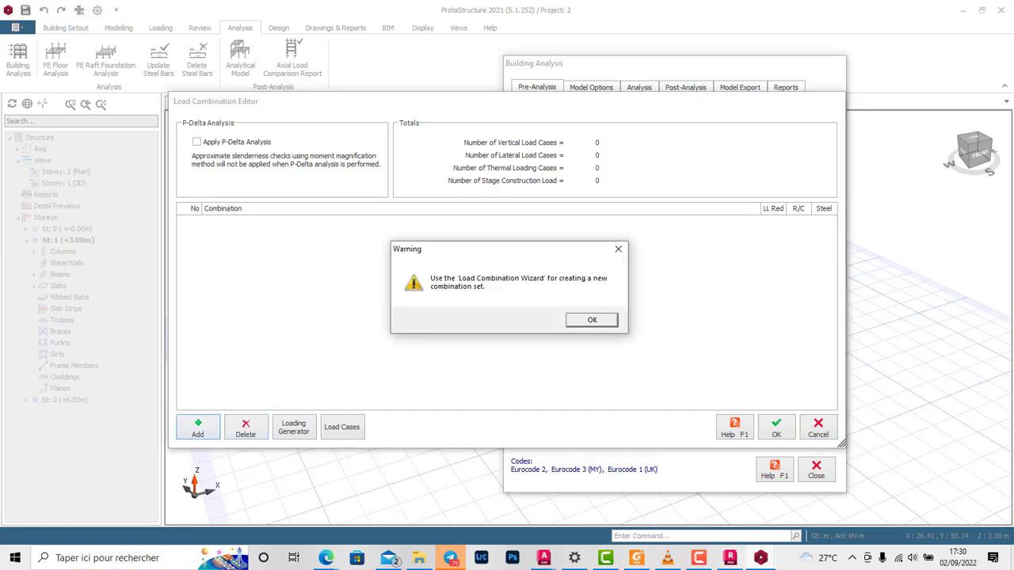
key(Return)
click(196, 142)
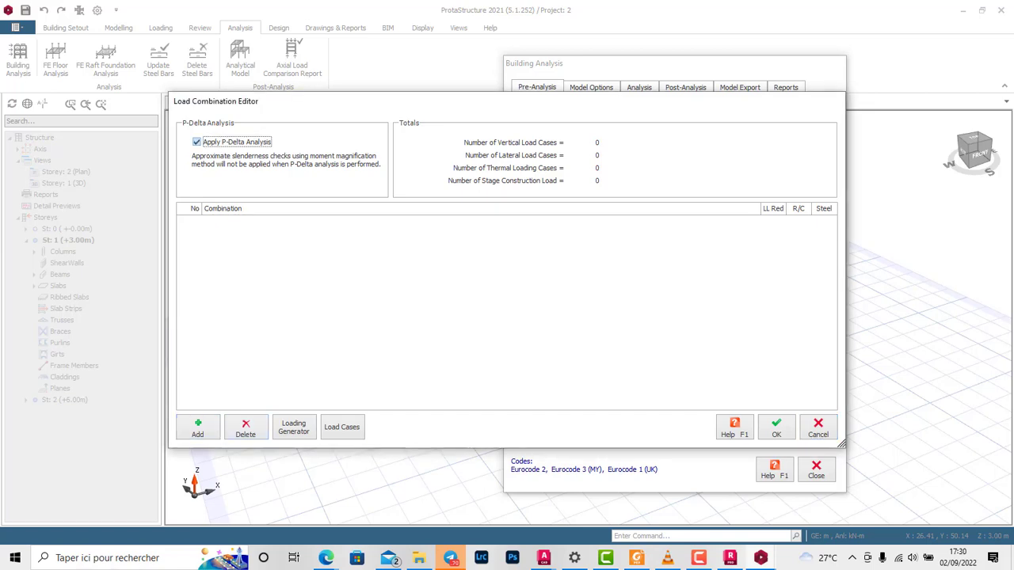
Step: Generate the vertical and horizontal load combinations automatically with an unfavourable γG of 1.25, and accept the combination set
click(293, 427)
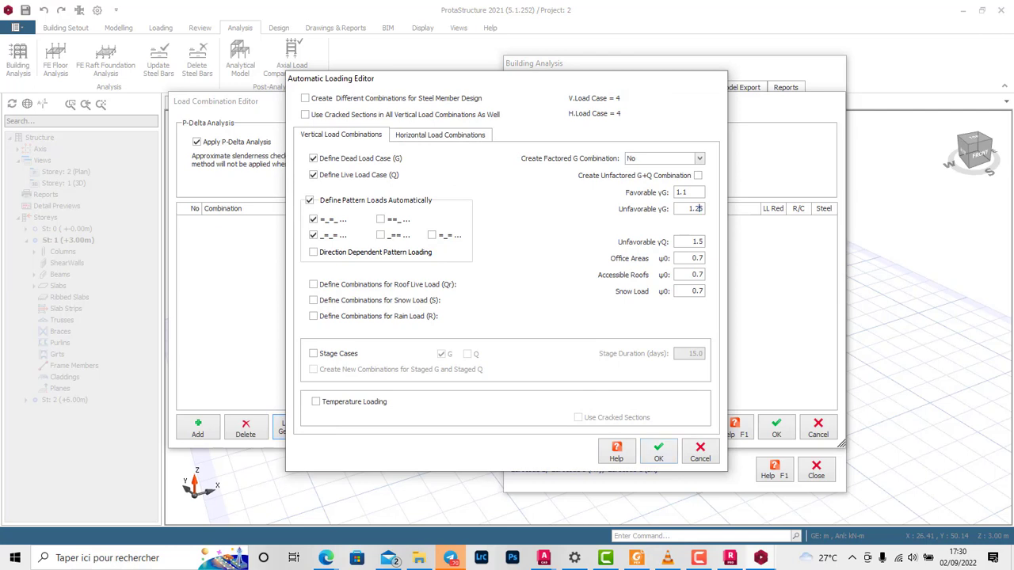
drag(701, 208, 694, 208)
text(35)
text(2)
click(659, 452)
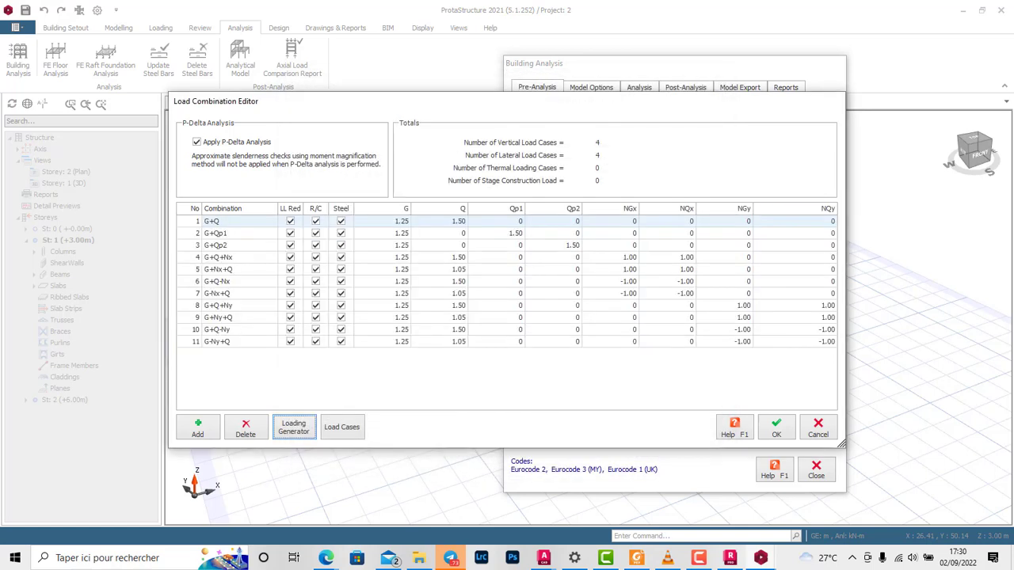
click(776, 428)
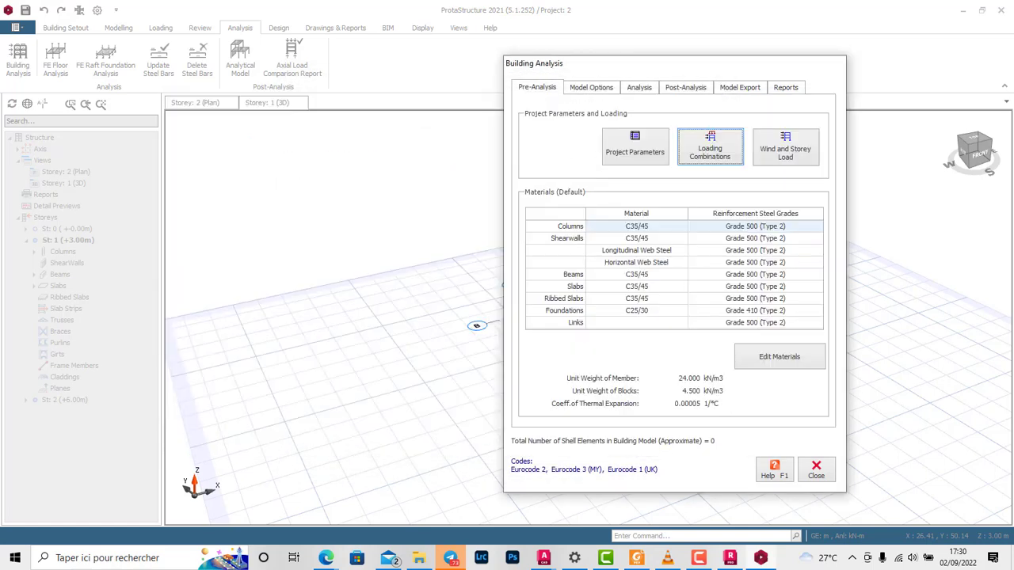
Step: Run the building model check on all storeys with every check enabled, and close the check log
click(591, 88)
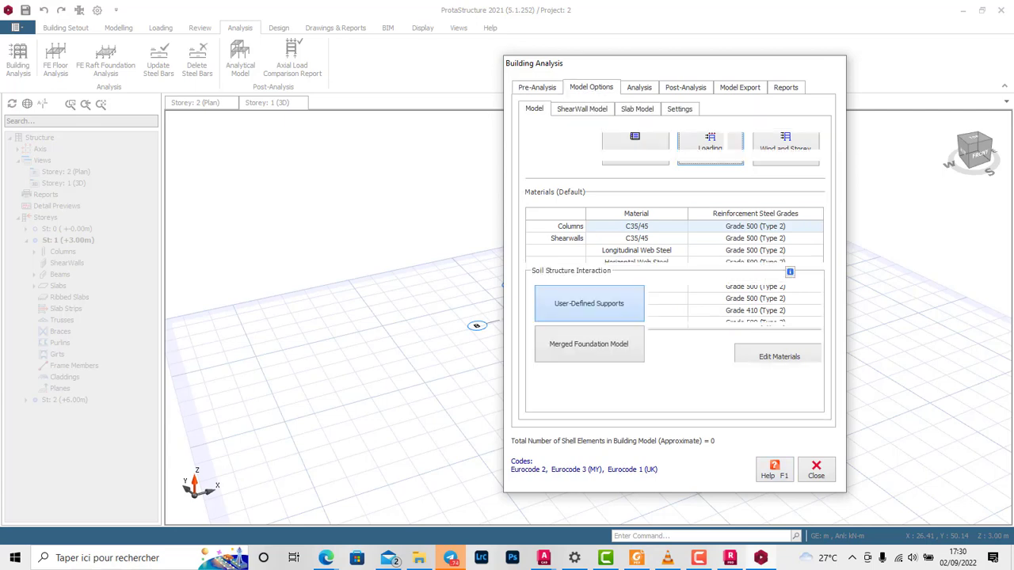
click(639, 87)
click(676, 122)
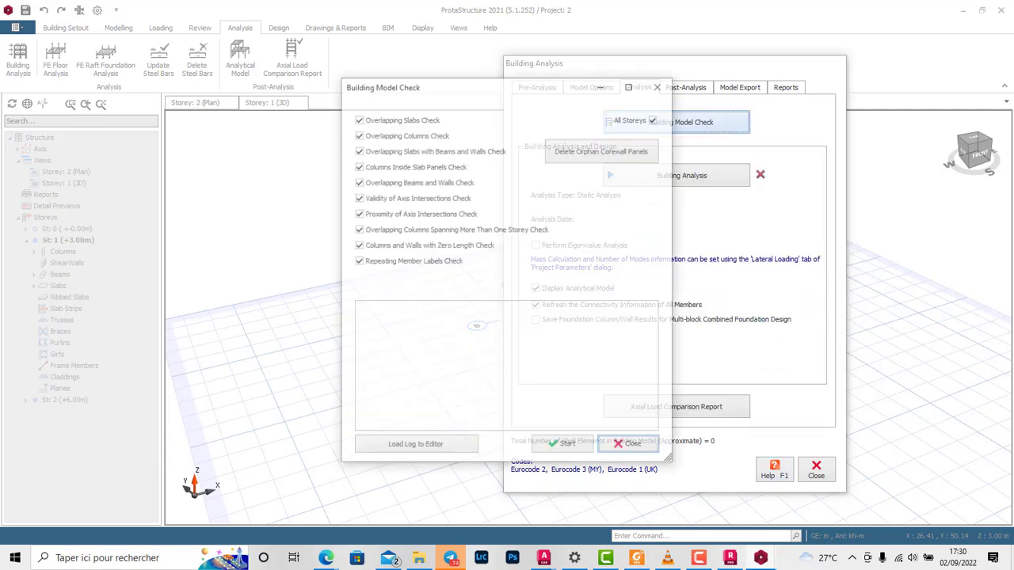
click(563, 447)
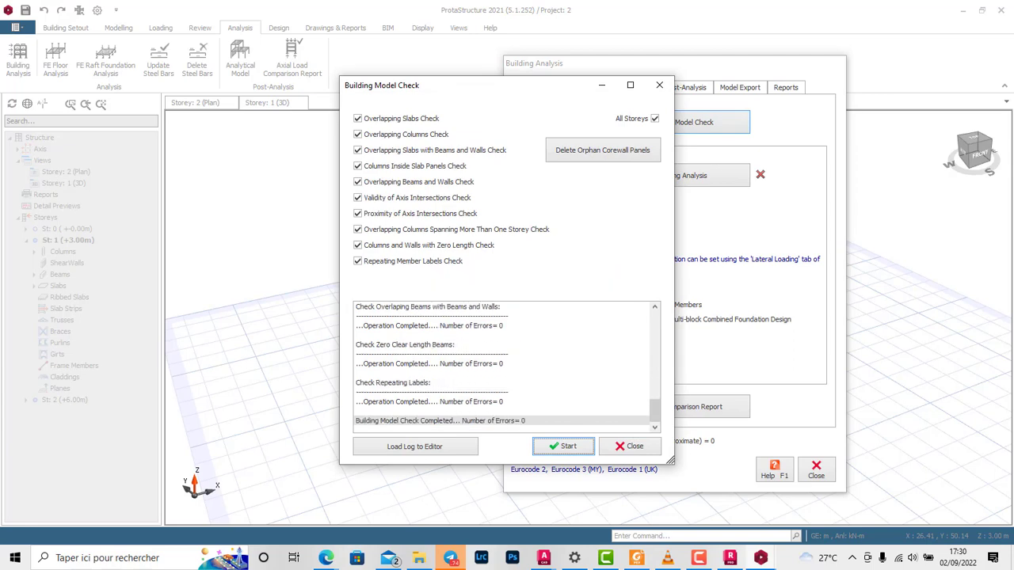
click(563, 447)
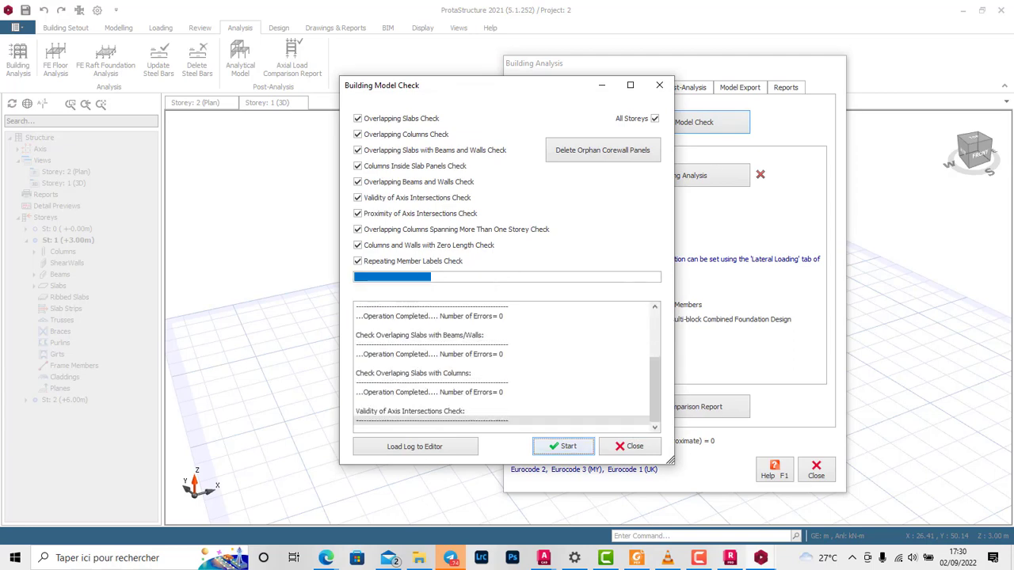
click(630, 447)
Step: Run the building analysis with column/wall and beam reinforcement design, re-selecting bars for both, and close the analysis dialogs
click(675, 175)
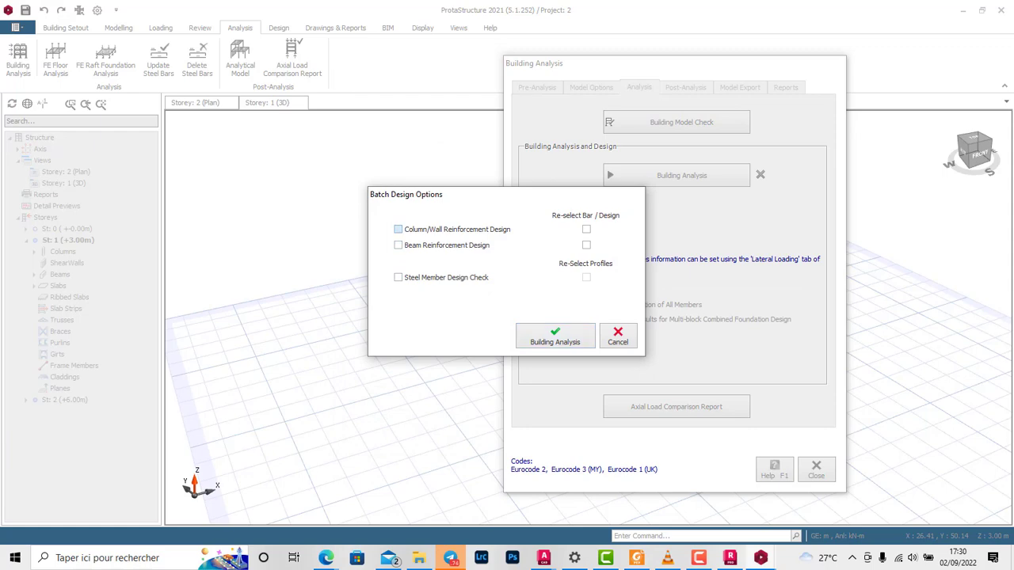
click(398, 229)
click(398, 245)
click(586, 229)
click(587, 245)
click(555, 336)
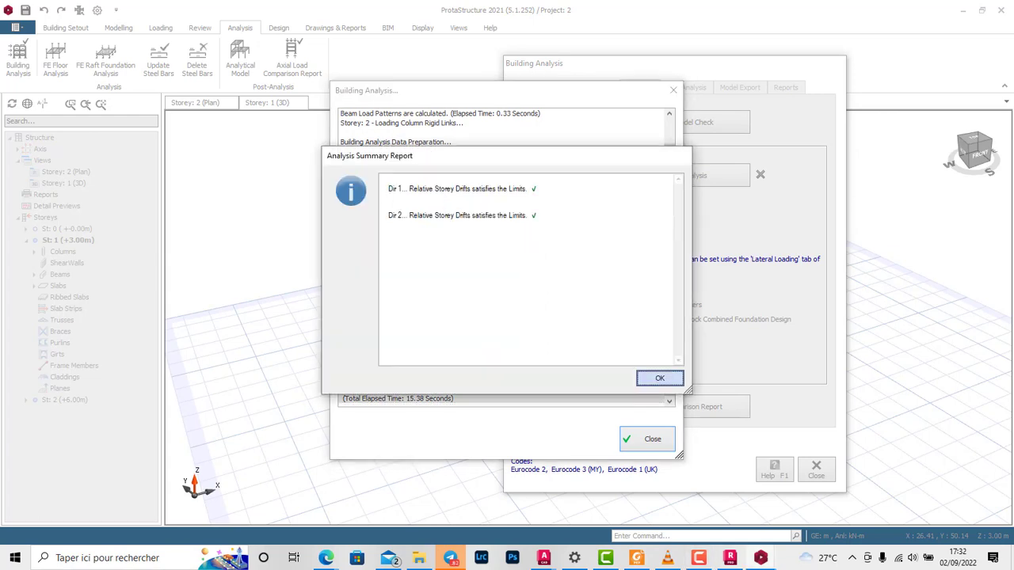
click(659, 378)
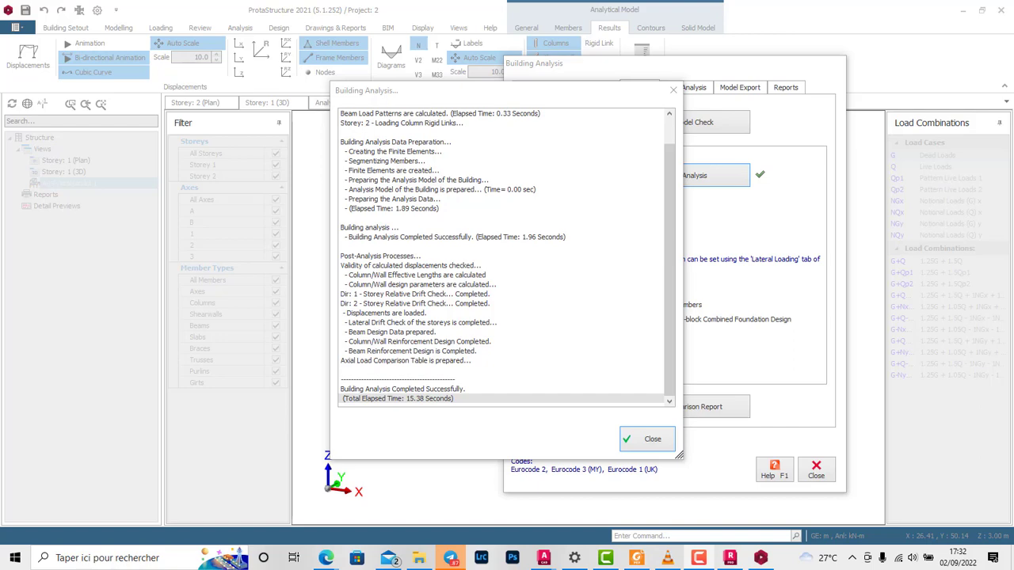
click(647, 439)
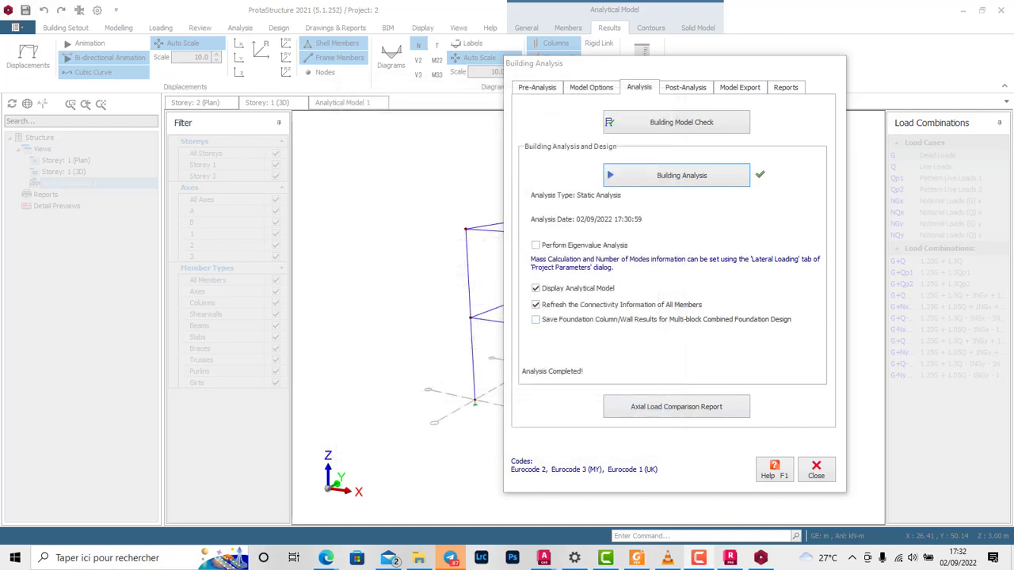
click(816, 470)
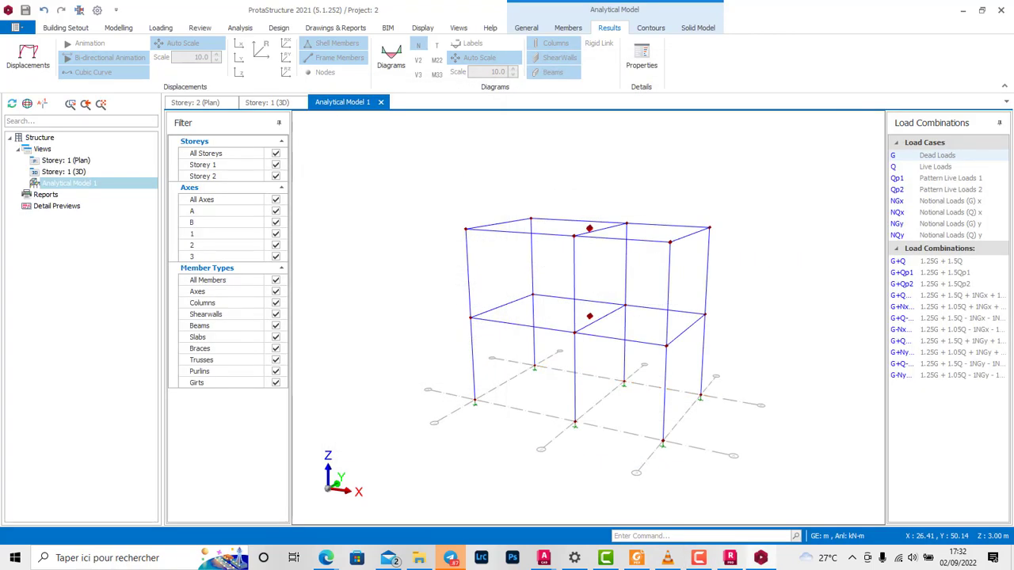
Step: Display the axial force (N) diagrams with value labels on the analytical model for the dead load case
scroll(585, 198, up, 2)
scroll(655, 194, down, 2)
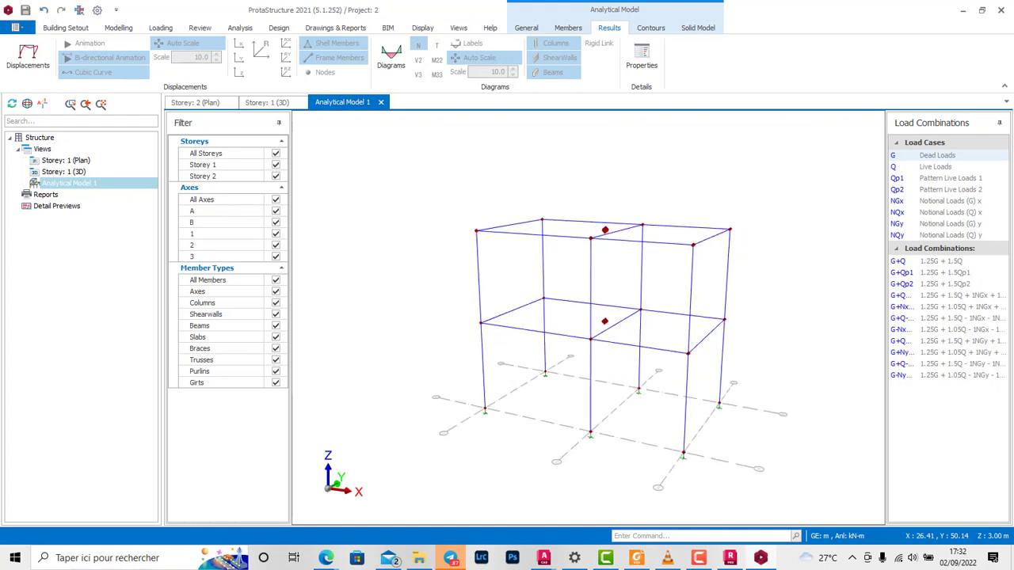
click(391, 57)
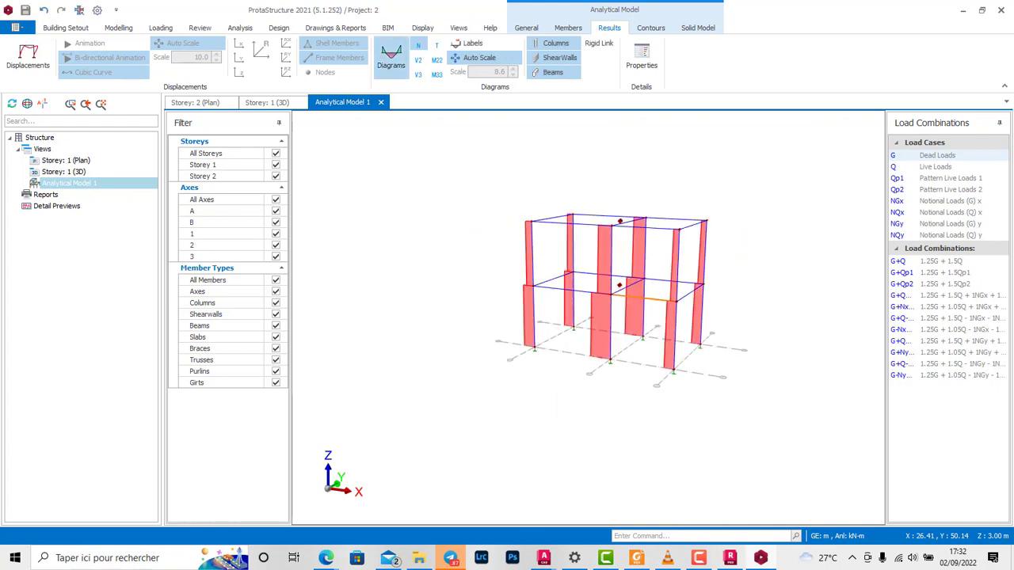
scroll(617, 358, up, 3)
scroll(628, 369, down, 2)
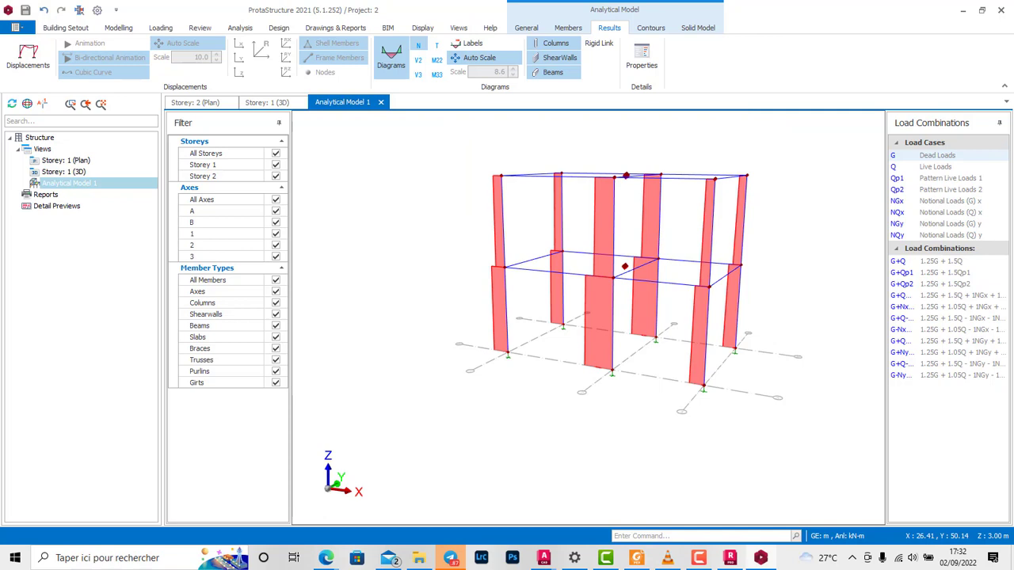
scroll(629, 383, up, 1)
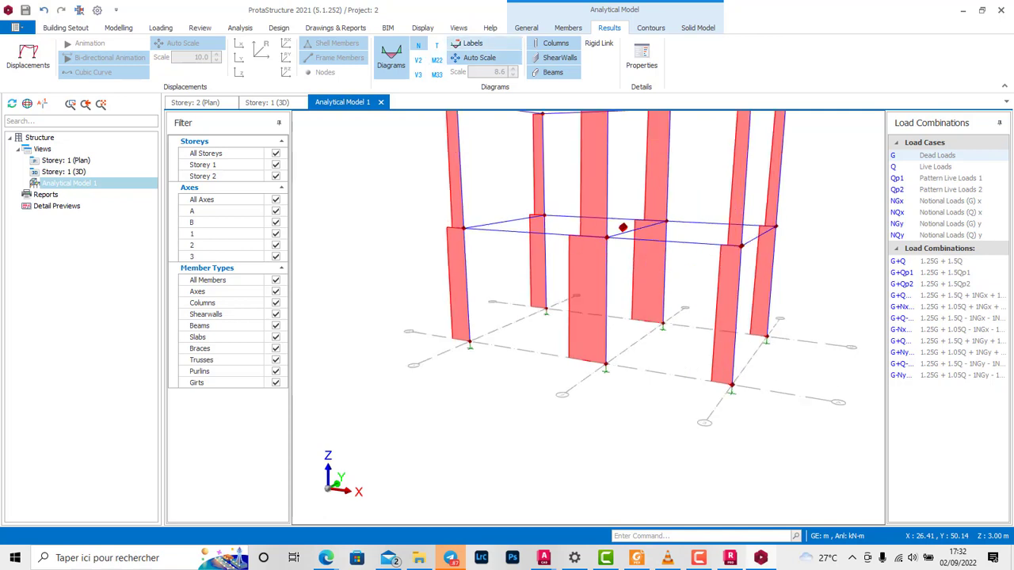
click(473, 44)
scroll(578, 394, up, 2)
scroll(594, 396, down, 3)
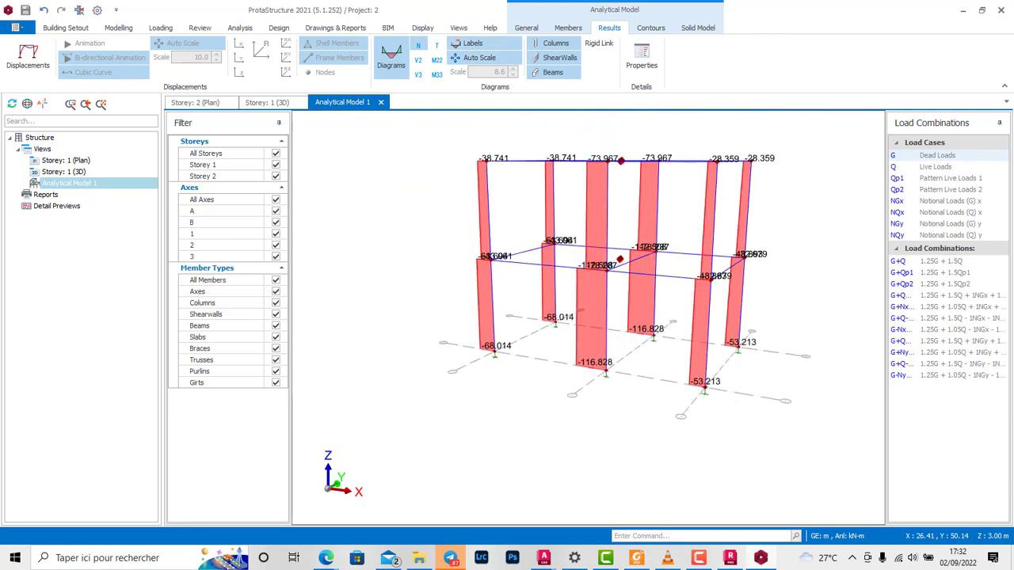
Step: Examine the column axial force diagrams for the live load, both pattern live load and the notional load (G) x cases
click(936, 167)
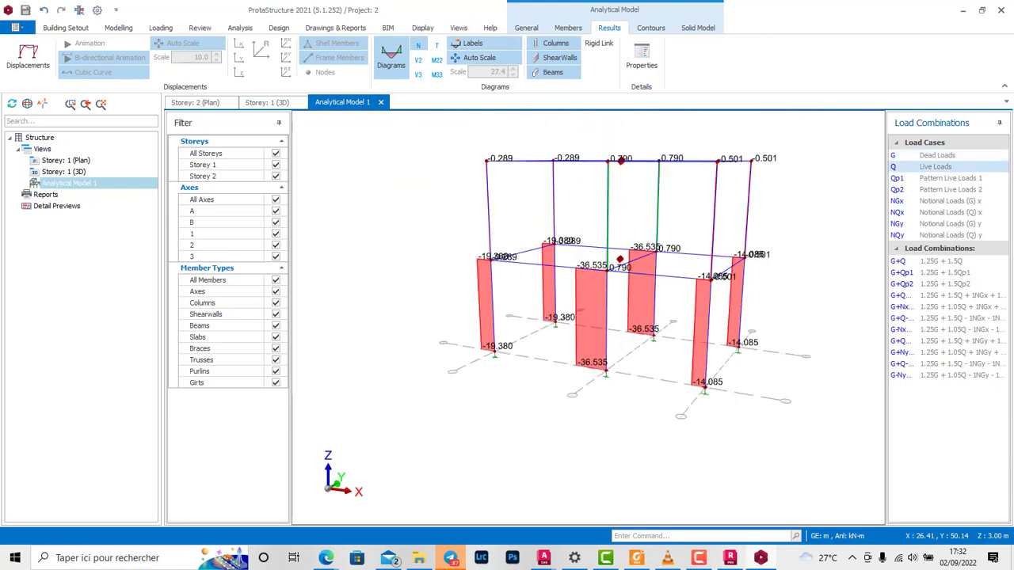
scroll(621, 159, up, 2)
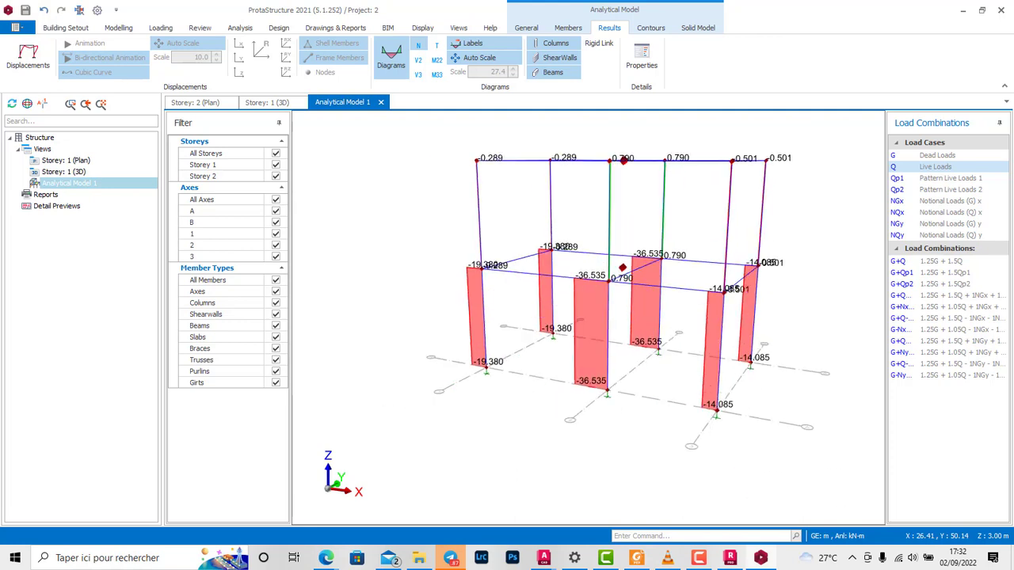
click(950, 190)
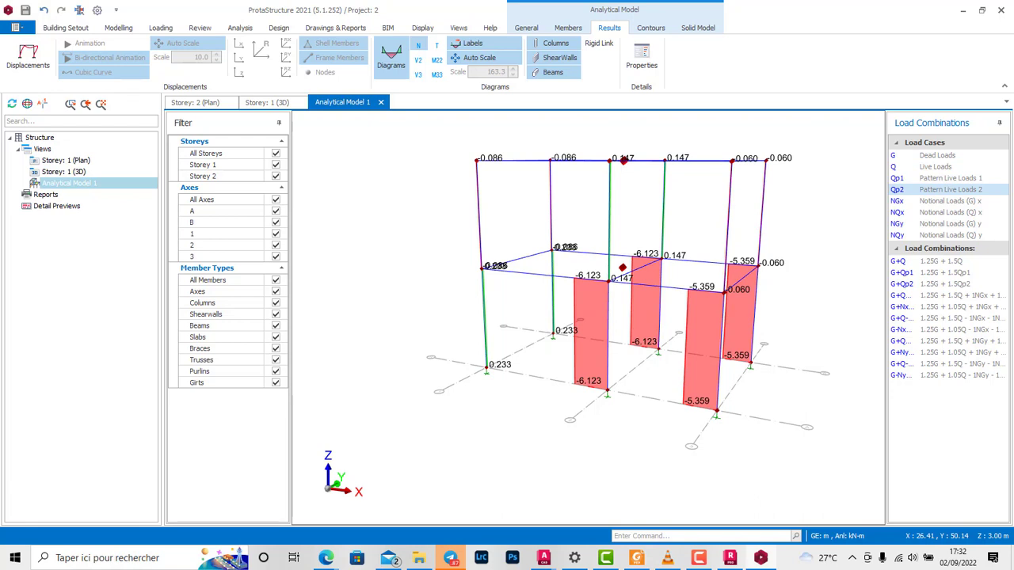
click(949, 178)
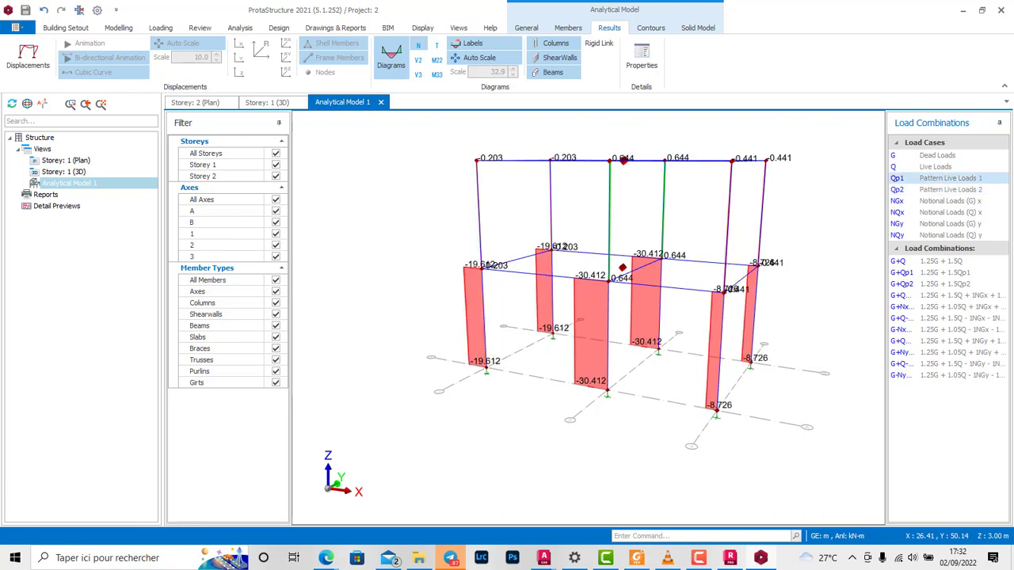
click(950, 201)
Step: Compare the column axial forces across the load combinations, including the pattern live load and notional load combinations in x and y
click(945, 273)
click(945, 284)
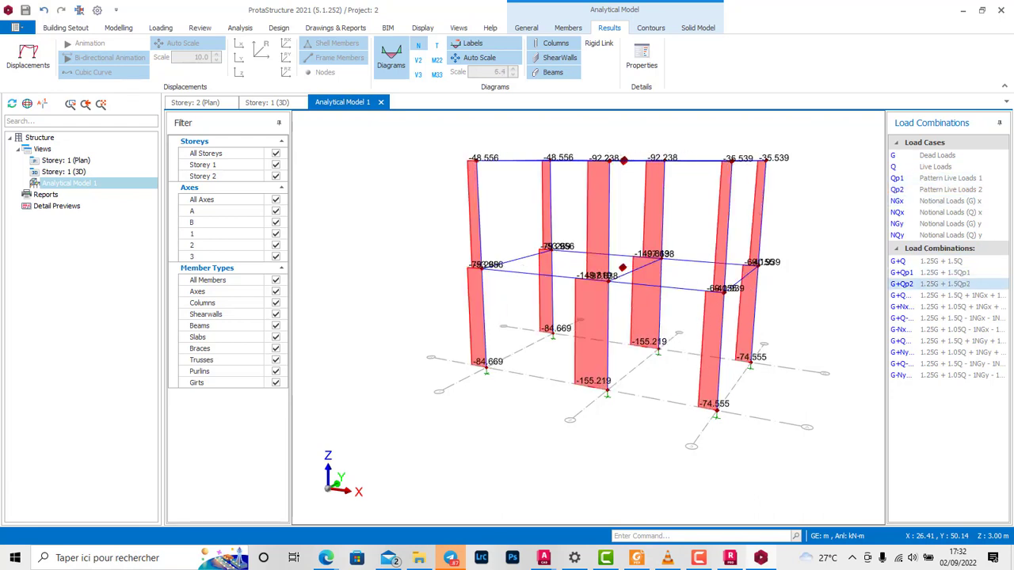
click(945, 307)
click(945, 329)
click(945, 341)
click(945, 364)
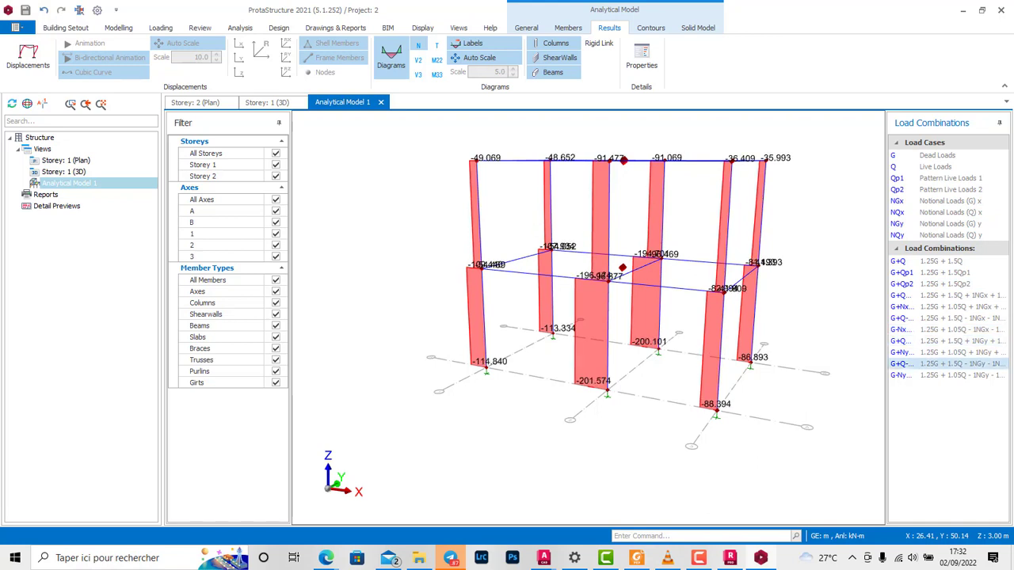
click(945, 375)
click(945, 364)
click(945, 329)
click(945, 318)
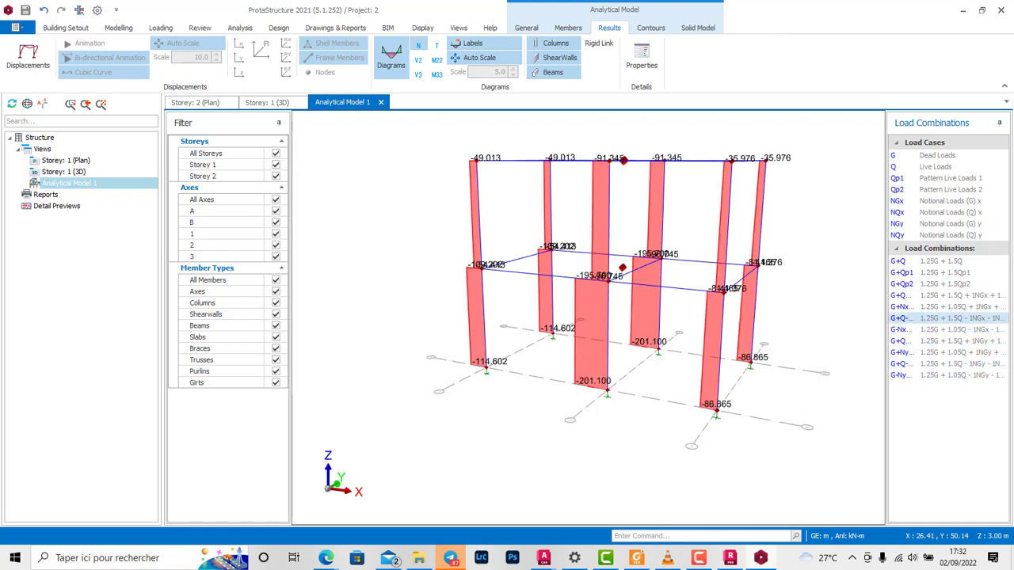
scroll(646, 267, down, 2)
scroll(622, 252, up, 2)
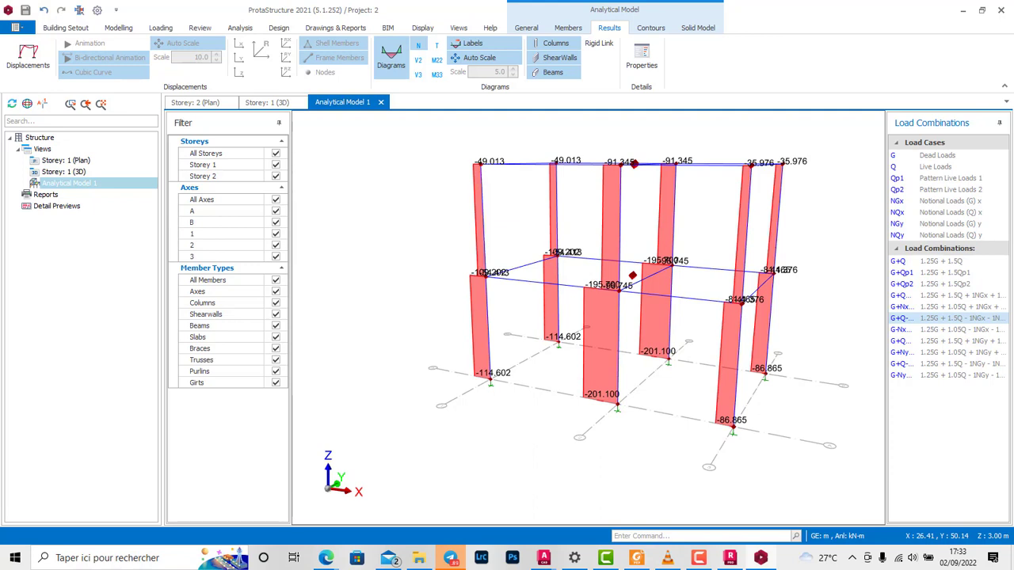
Step: Close the analytical model view and return to the 3D view of the structure
click(279, 27)
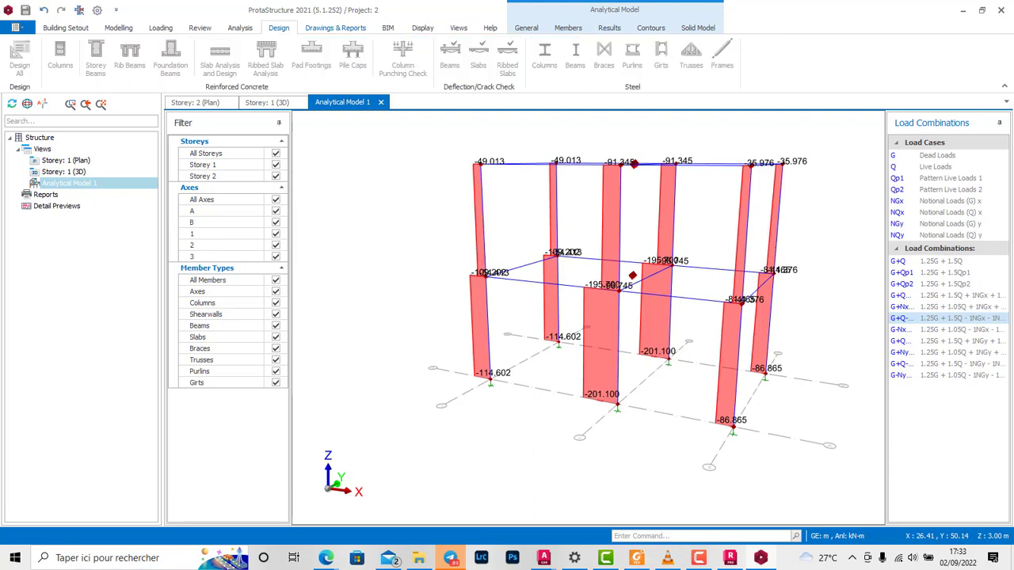
click(381, 102)
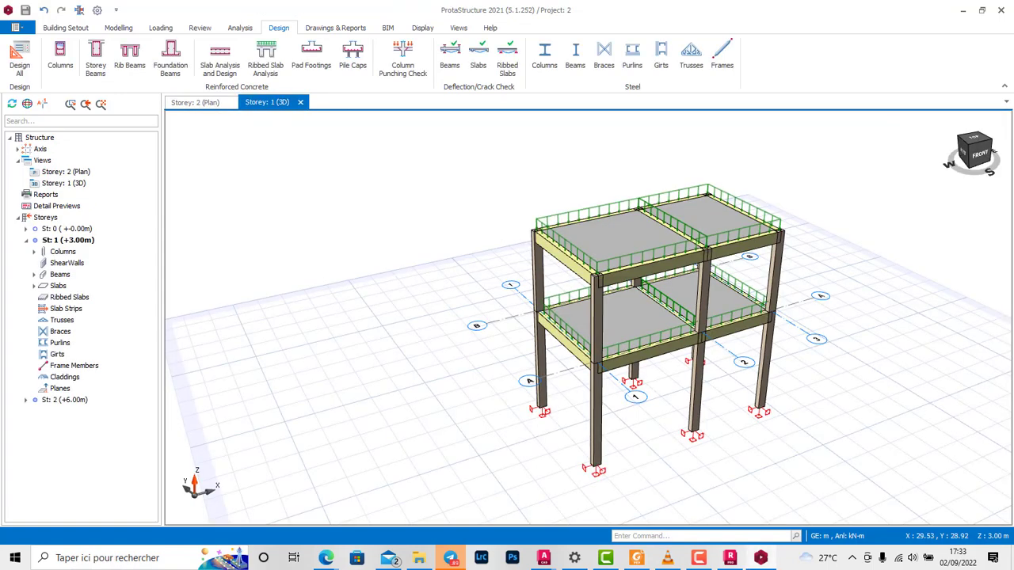
scroll(626, 320, up, 2)
scroll(594, 293, down, 2)
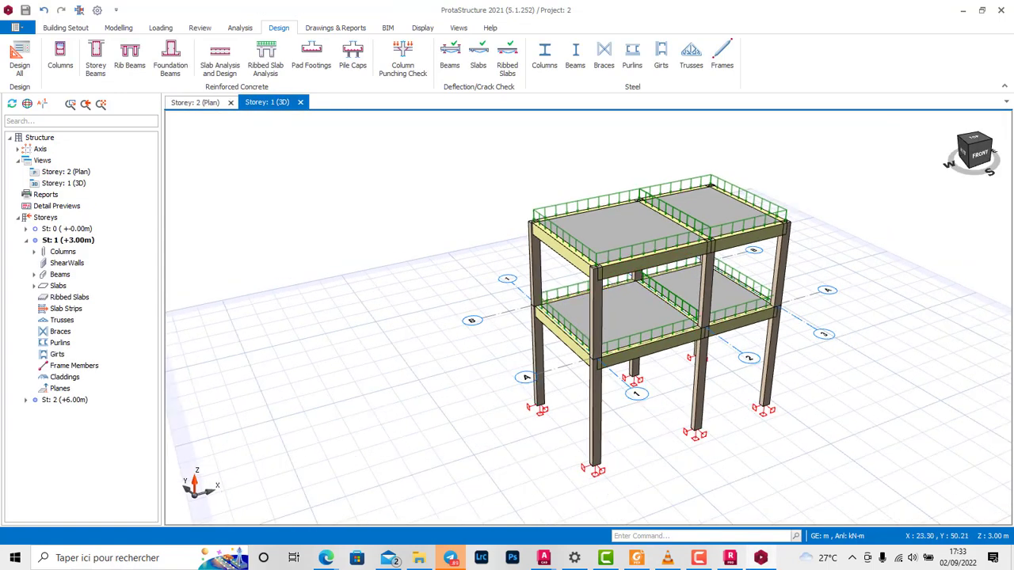
Step: Review the design status, utilization ratios, steel bars and links of all columns in the column reinforcement design table
click(60, 60)
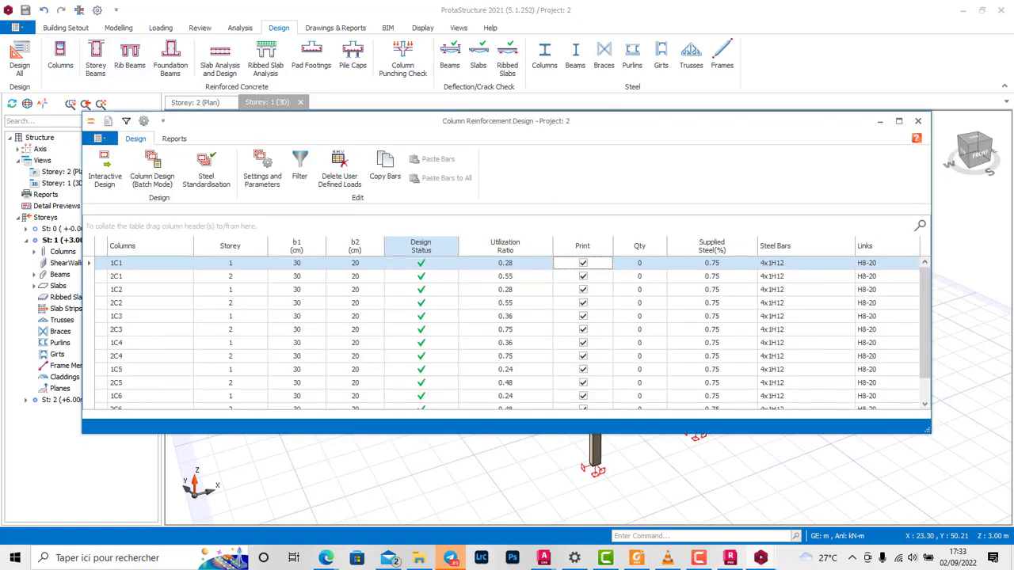
drag(420, 121, 435, 60)
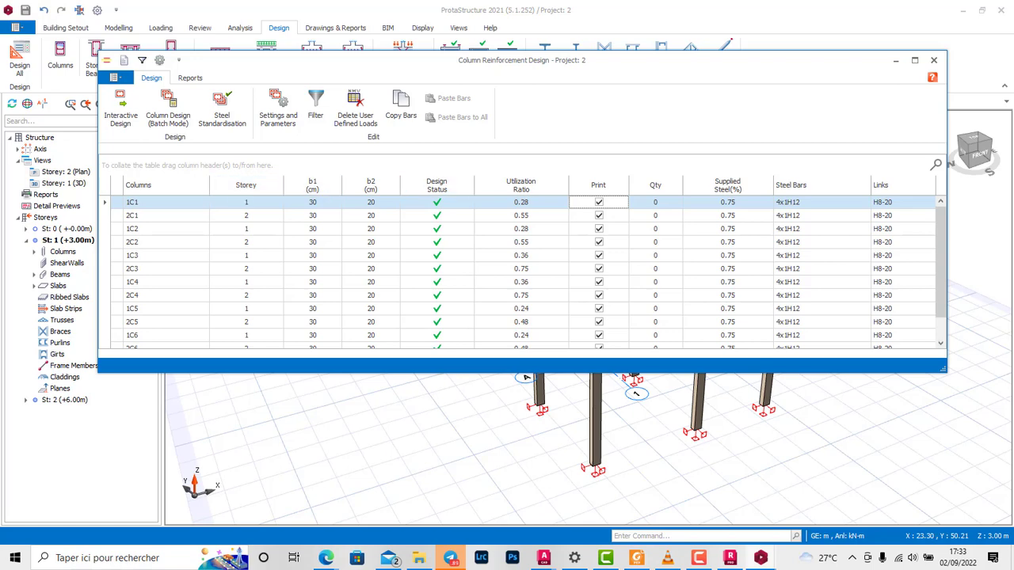
scroll(436, 185, down, 1)
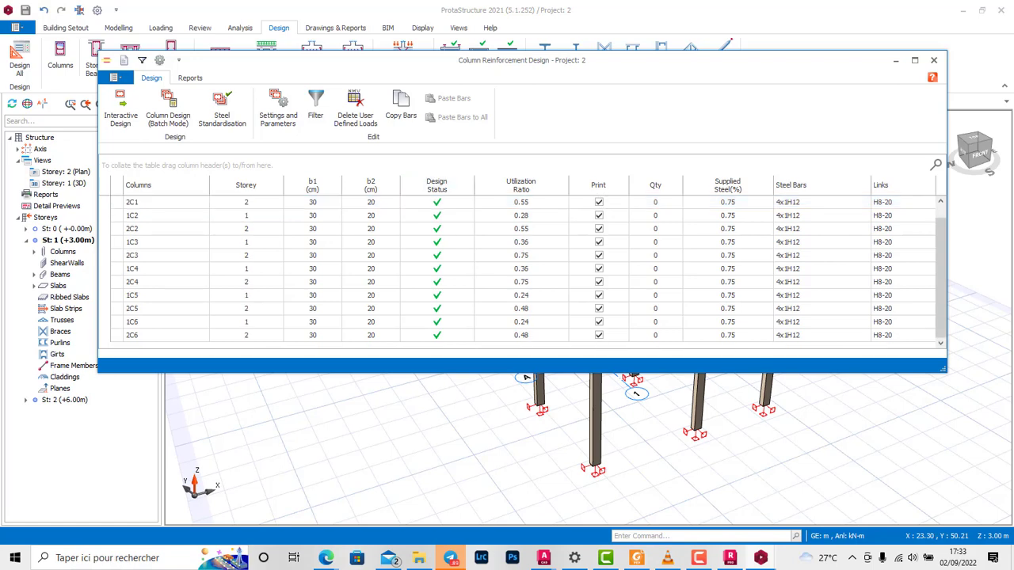
scroll(460, 185, up, 1)
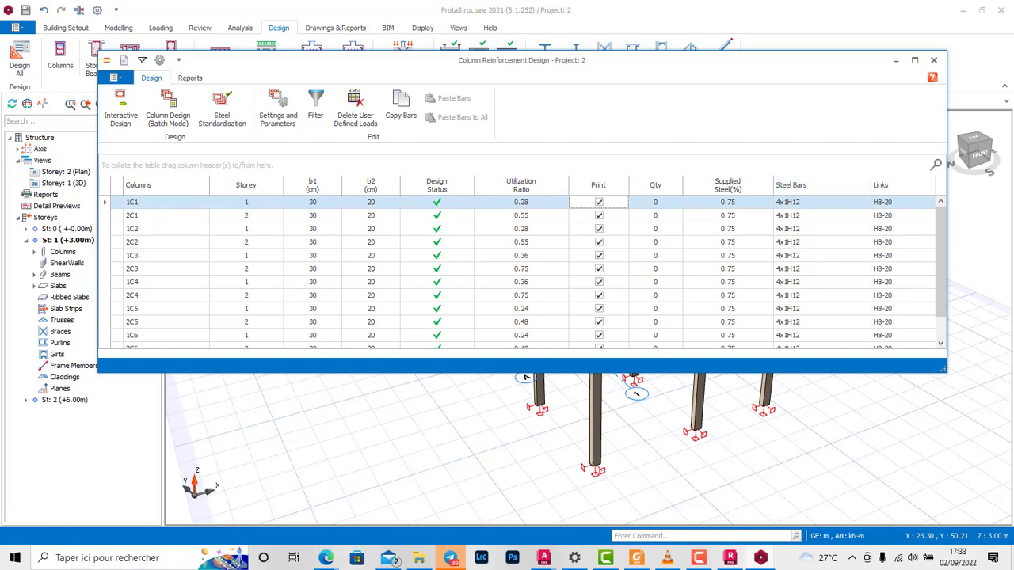
scroll(523, 269, down, 1)
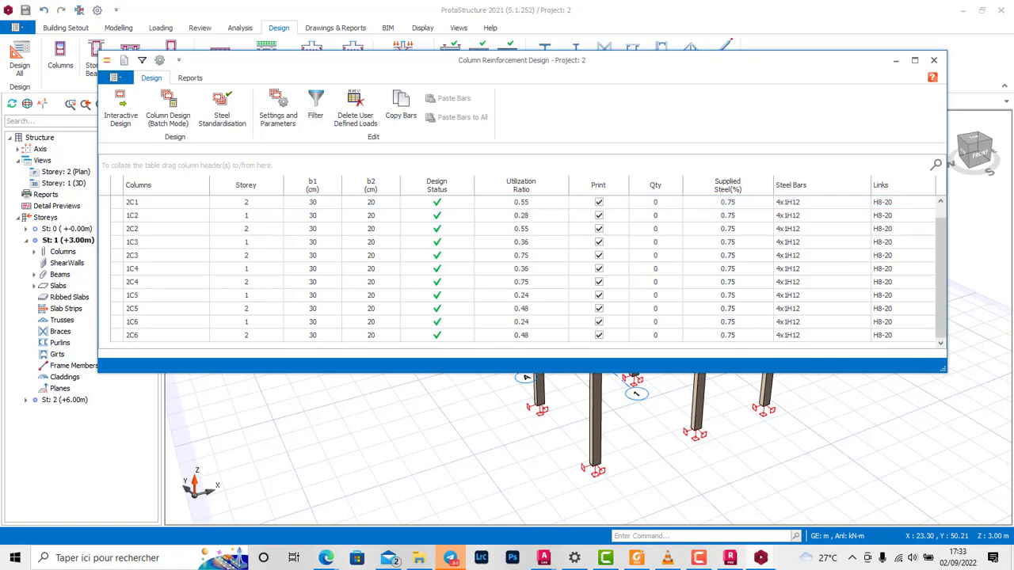
click(934, 59)
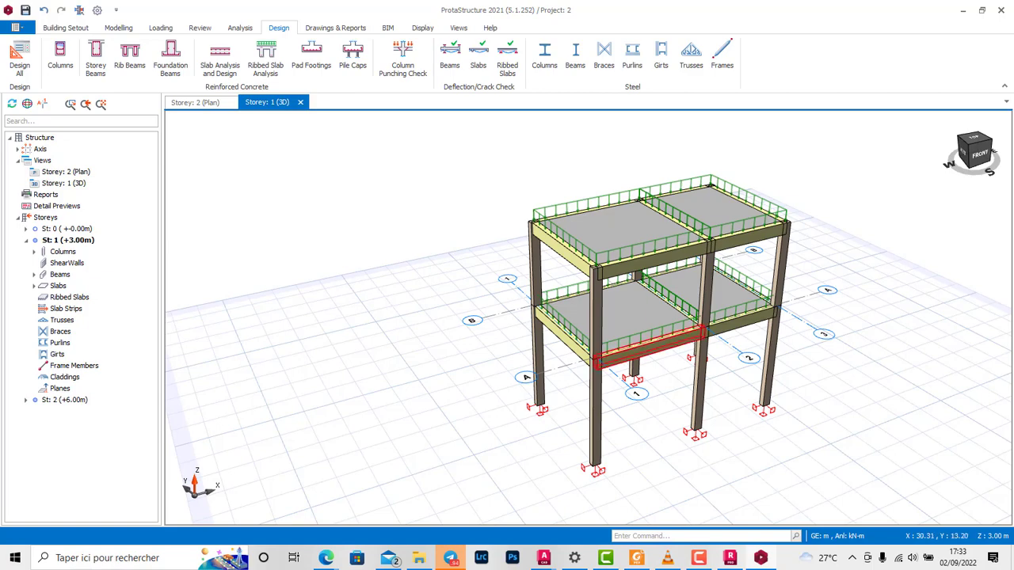
Step: Review the design status and utilization ratios of all beam axes in the storey beam section design table
click(95, 57)
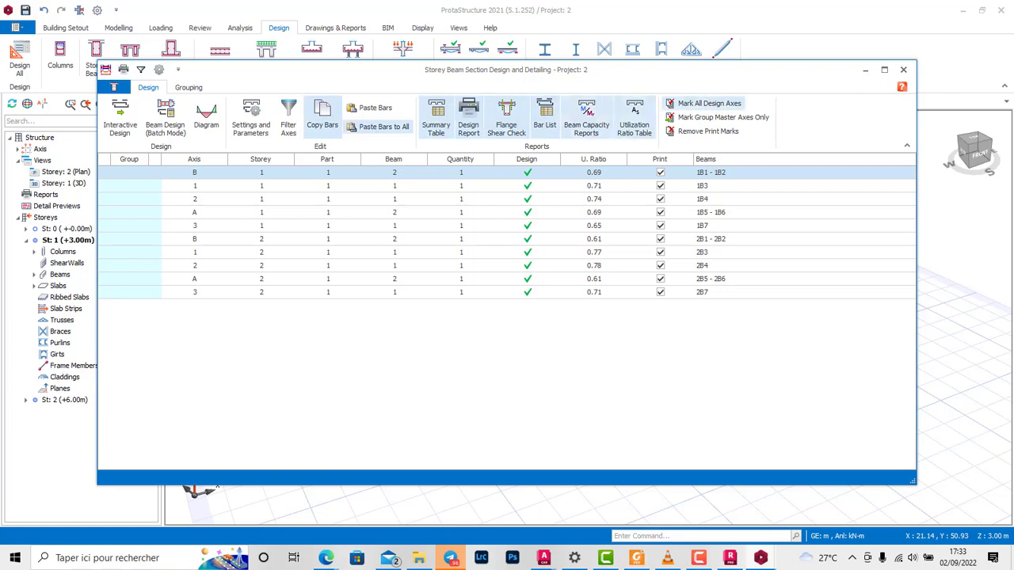
click(904, 69)
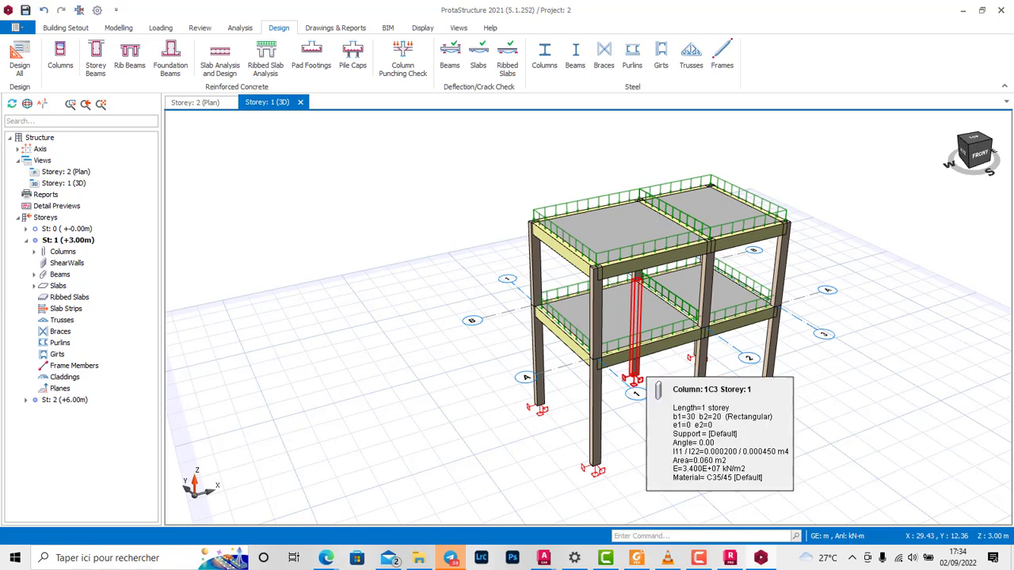
scroll(709, 431, up, 2)
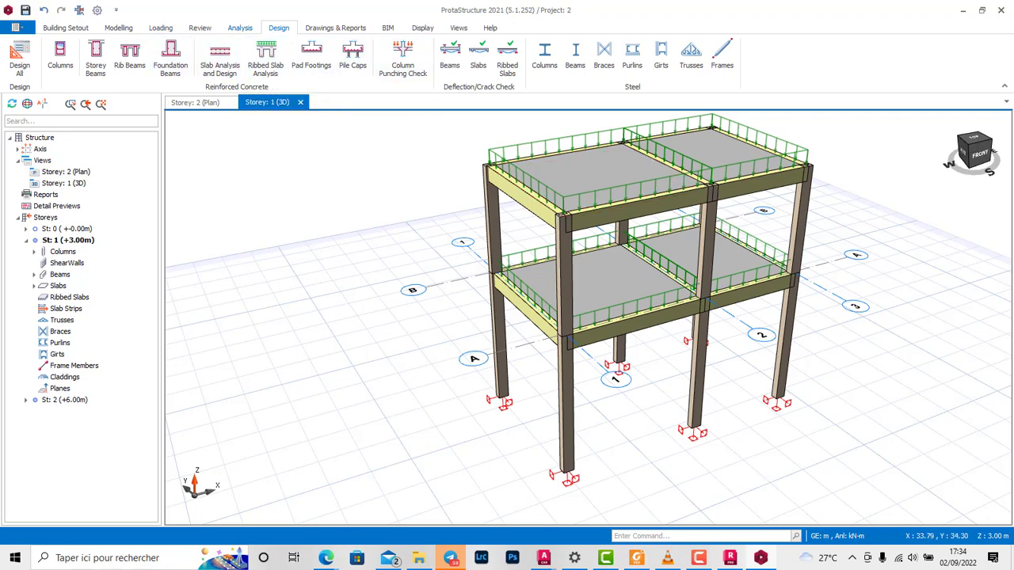
click(118, 27)
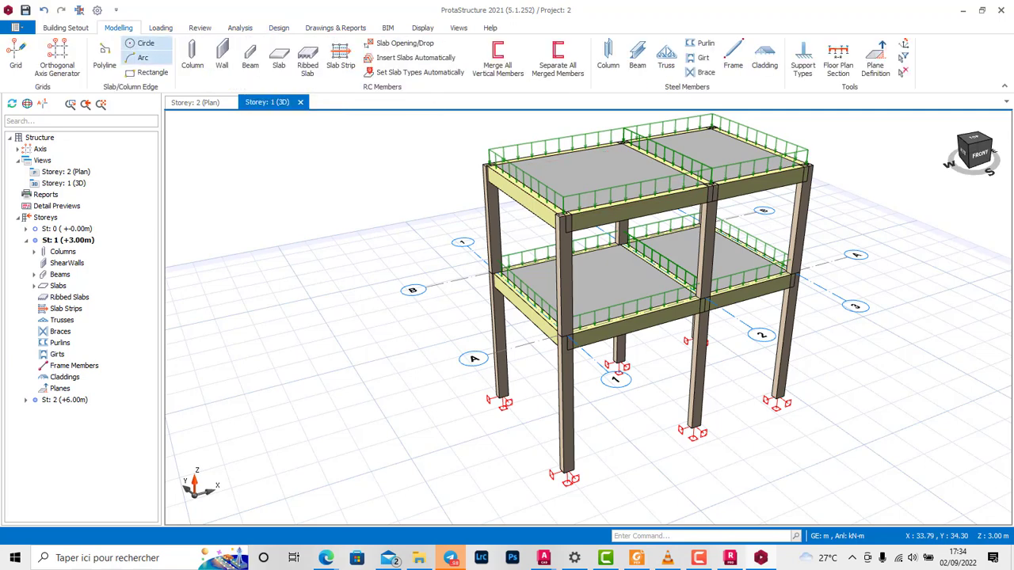
Step: Insert designed pad footings under all six columns in the St: 0 foundation plan and accept the batch design
click(195, 102)
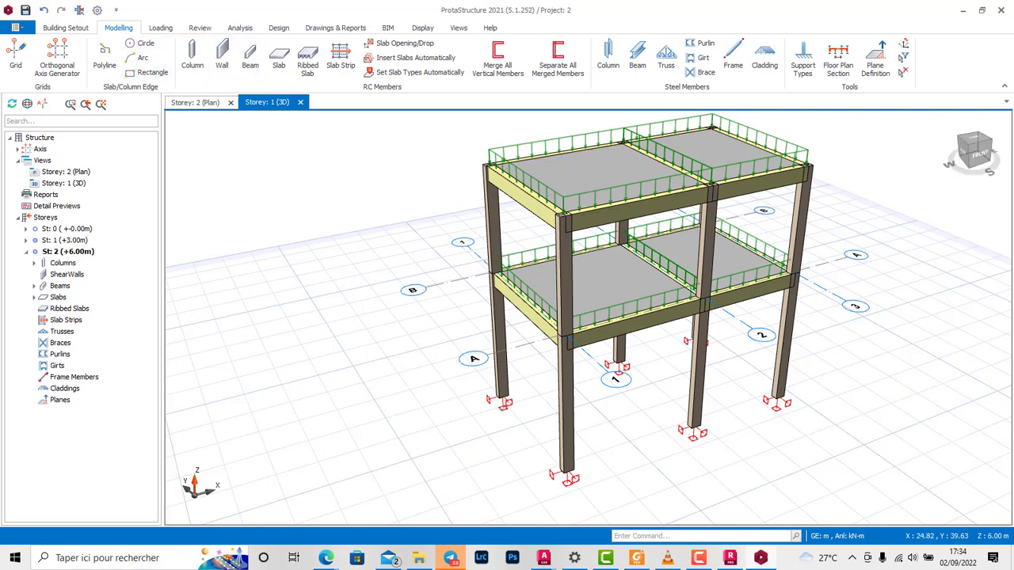
double_click(67, 229)
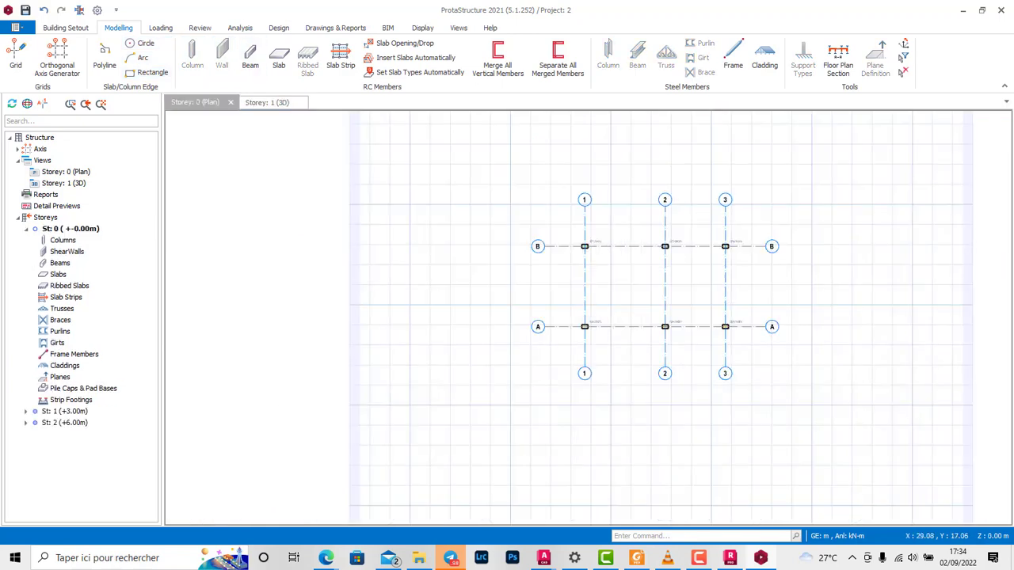
drag(558, 214, 766, 352)
right_click(739, 272)
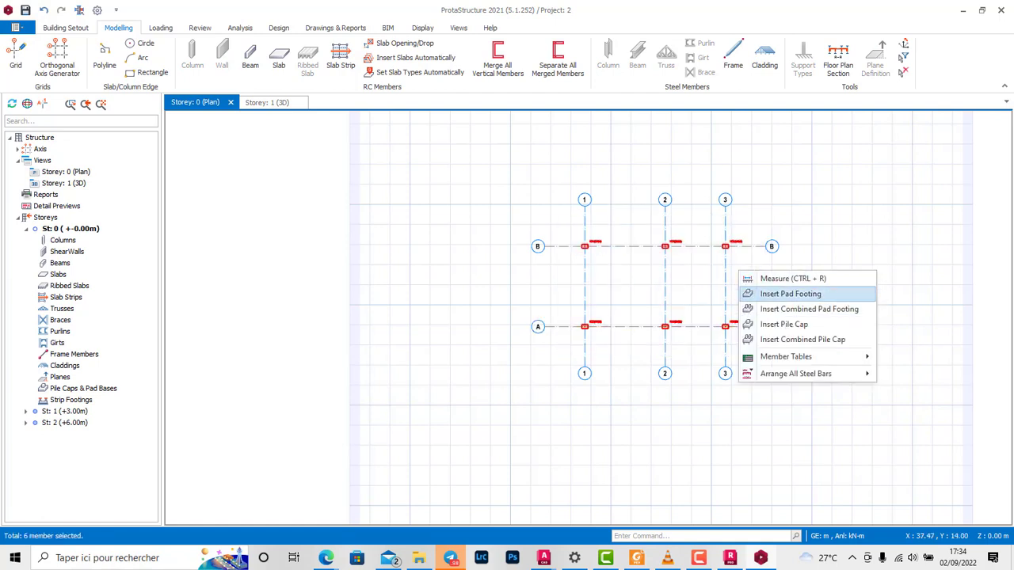
click(790, 294)
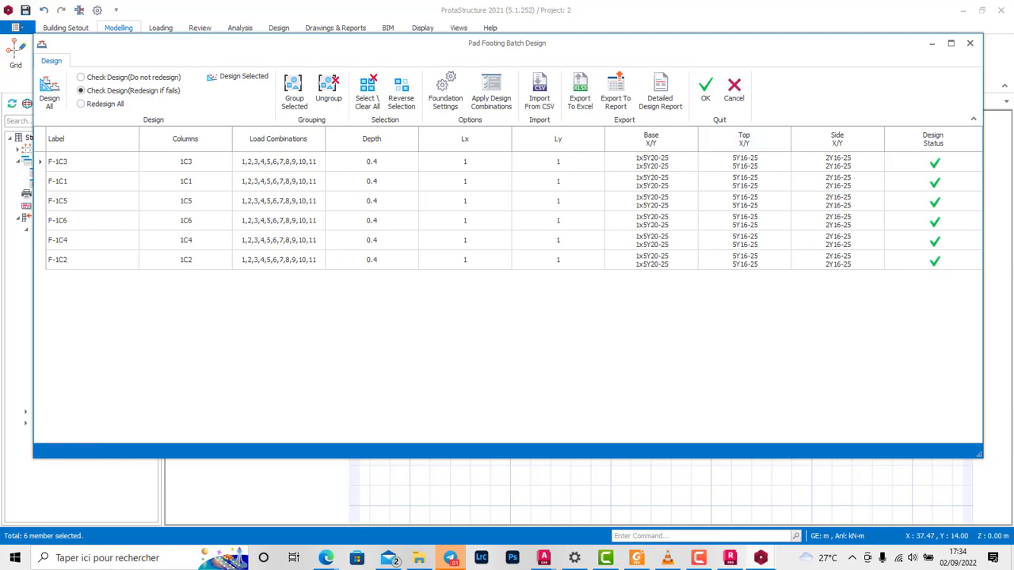
click(705, 91)
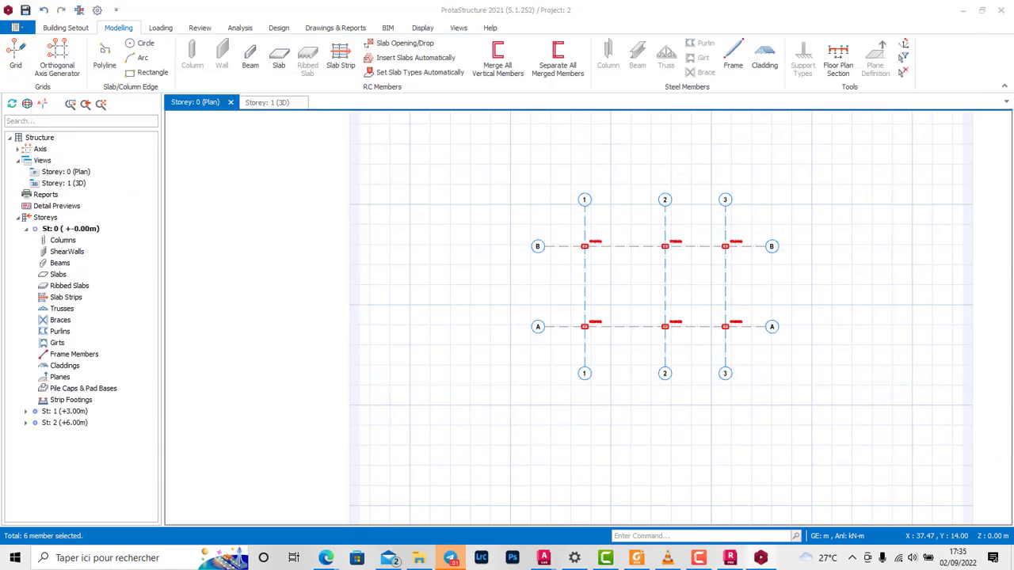
Step: Examine the pad footings in the Storey: 0 plan and beneath the columns in the 3D view
scroll(669, 240, up, 5)
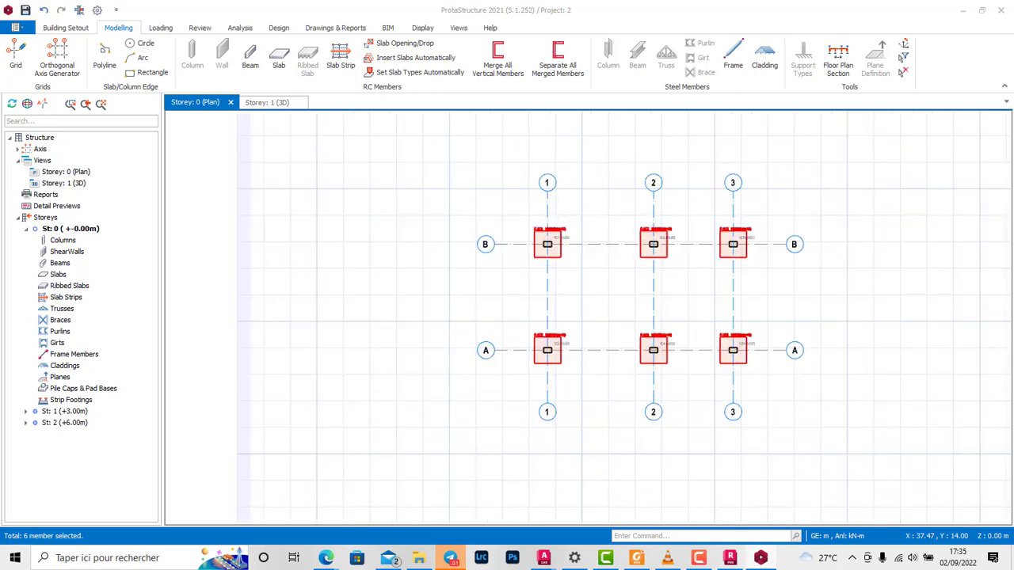
scroll(657, 229, up, 4)
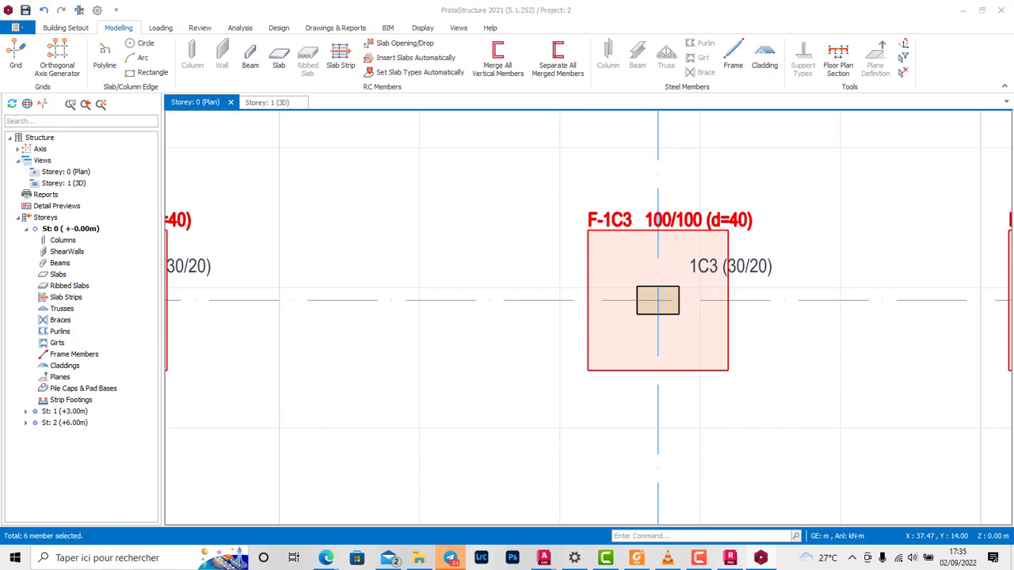
scroll(688, 227, down, 1)
click(267, 102)
scroll(753, 432, up, 2)
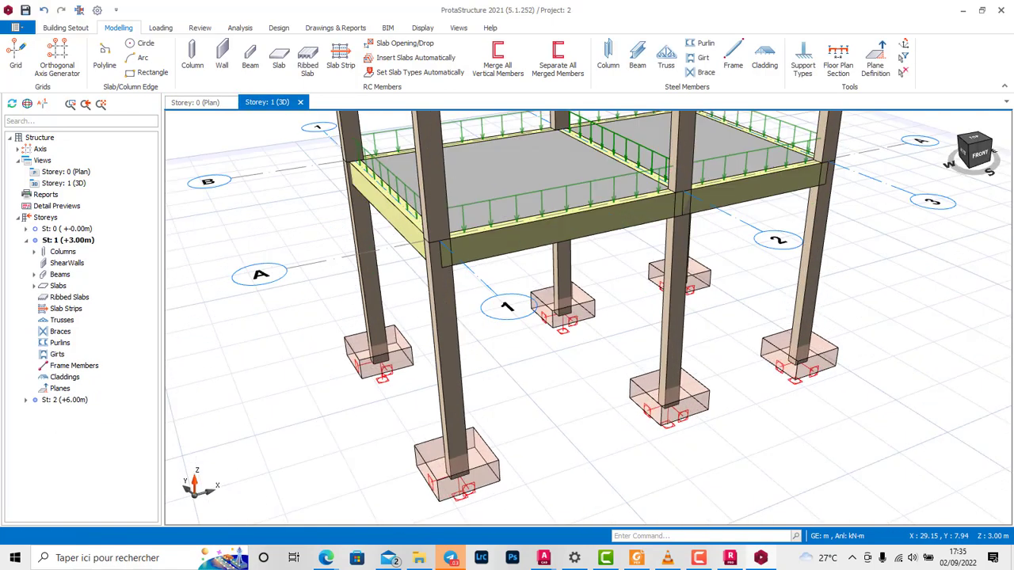
scroll(686, 434, up, 3)
scroll(670, 422, down, 6)
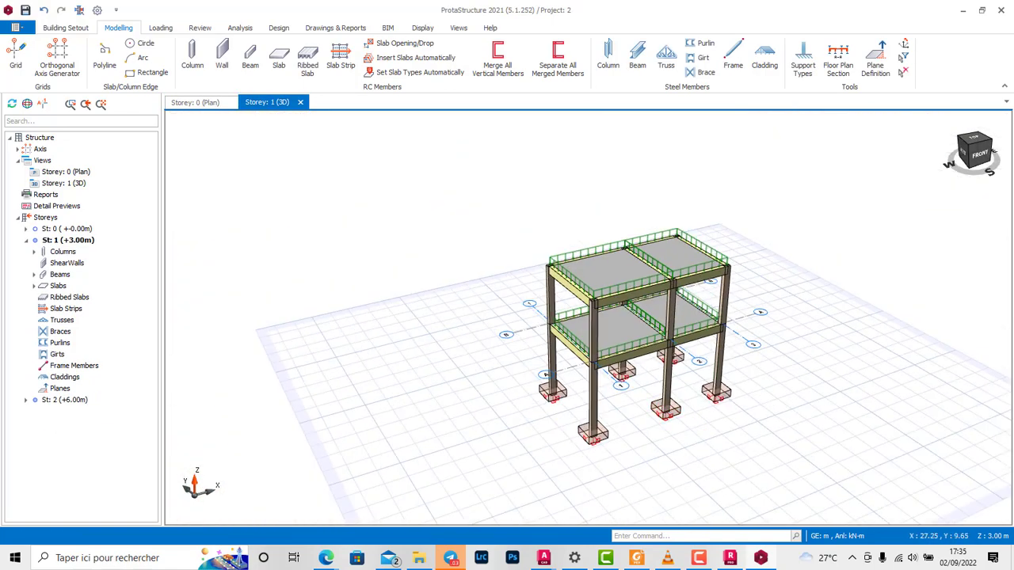
scroll(606, 421, up, 3)
middle_drag(614, 404, 611, 360)
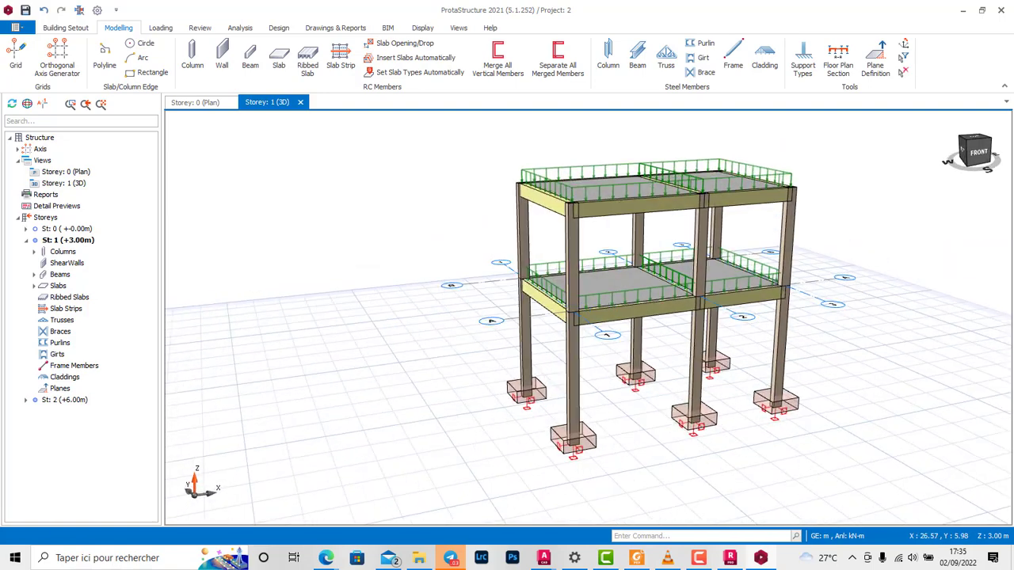
scroll(586, 466, up, 2)
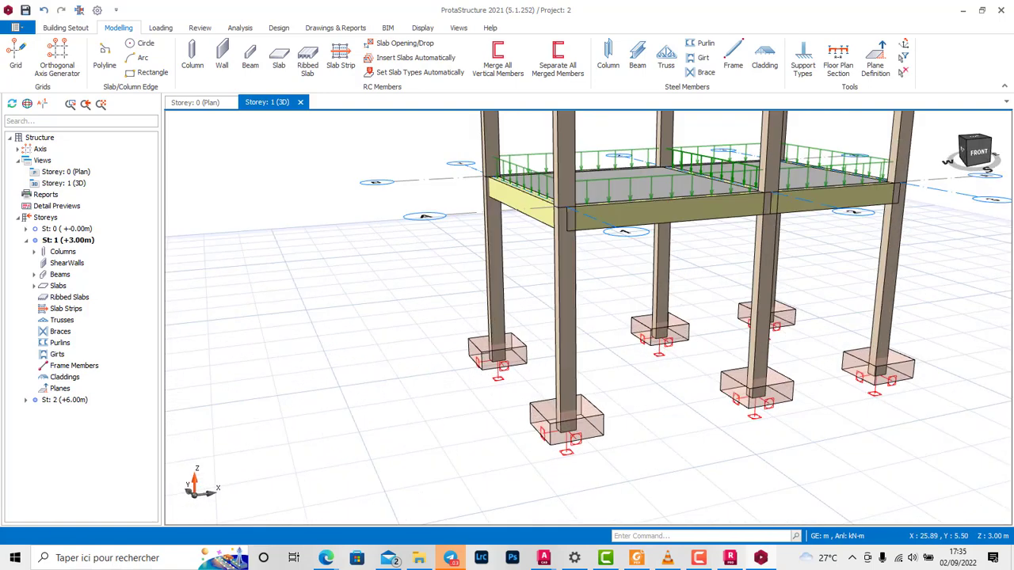
scroll(602, 412, down, 4)
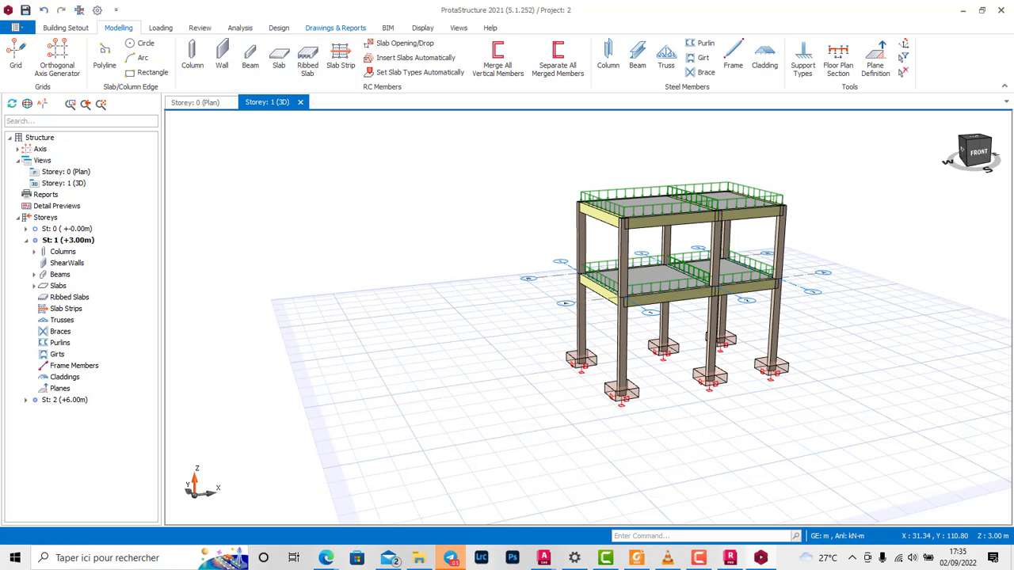
Step: Save the model changes and switch to ProtaDetails for the project's reinforcement detailing
click(335, 27)
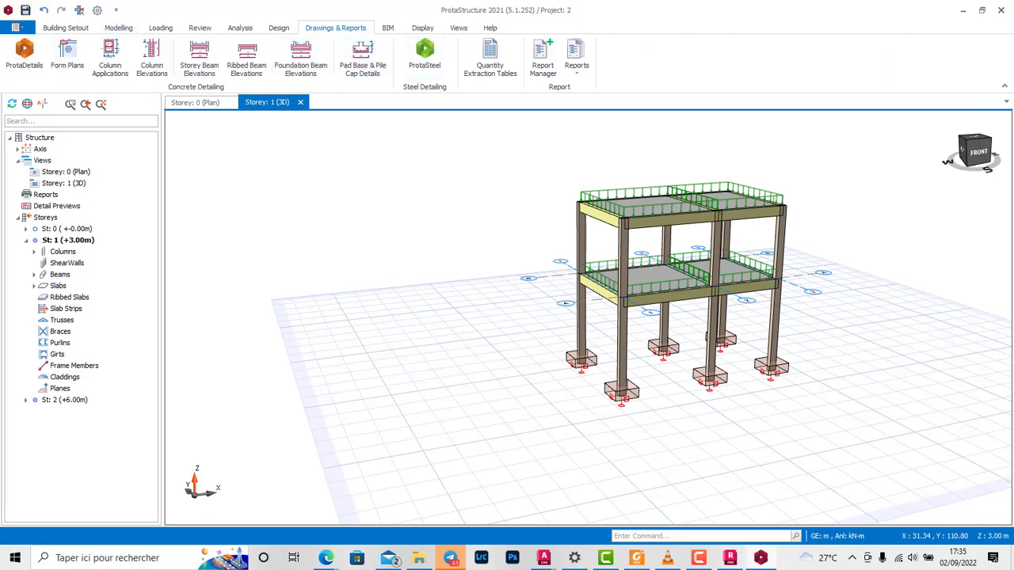
click(24, 55)
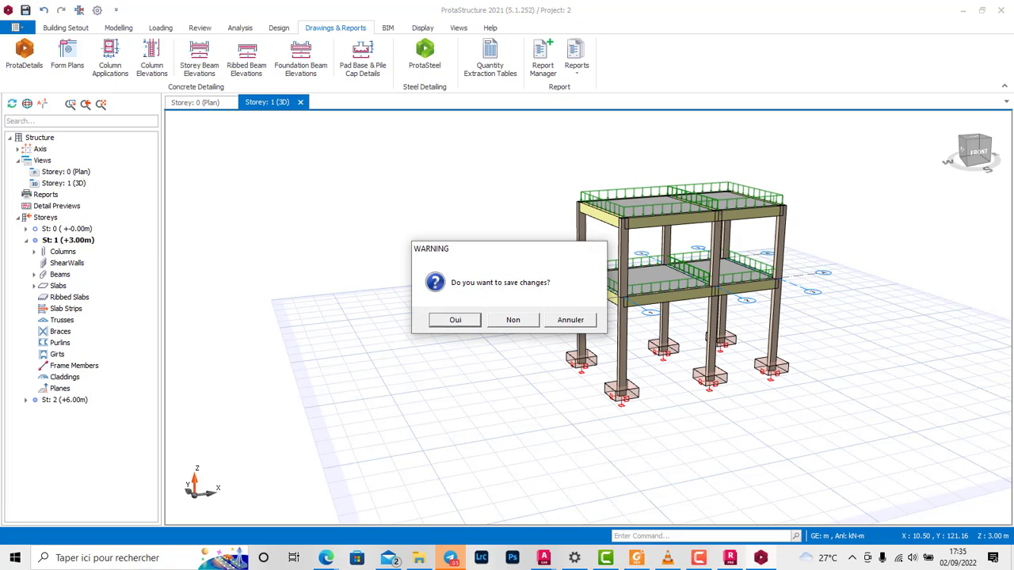
key(Return)
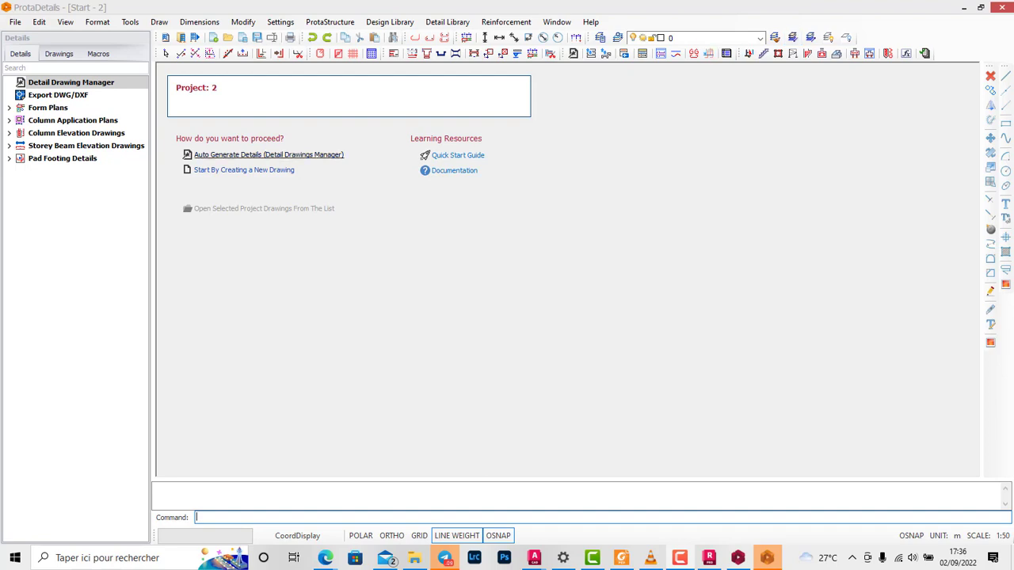
Step: Auto-generate the form plans, column applications, elevations and schedule, beam elevations and pad footing details for all storeys, placing them near the origin
click(268, 155)
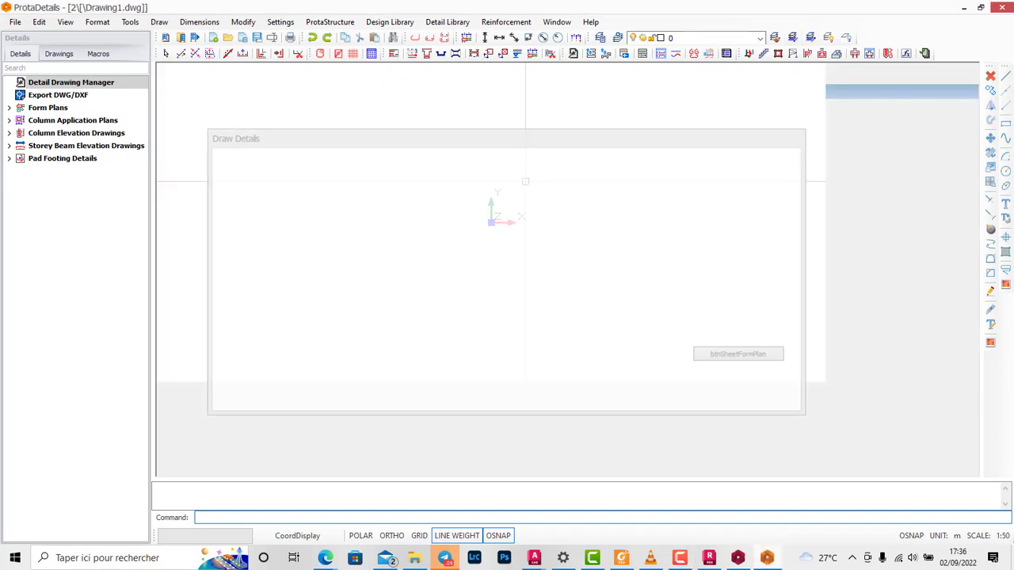
mouse_move(372, 138)
mouse_down()
mouse_move(410, 144)
mouse_move(549, 105)
mouse_up()
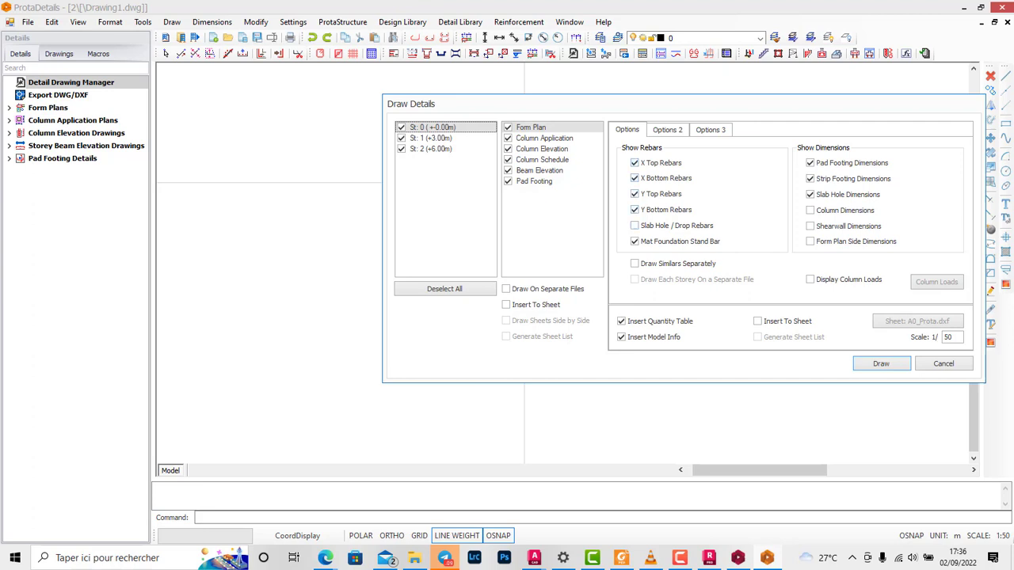
click(667, 130)
click(710, 130)
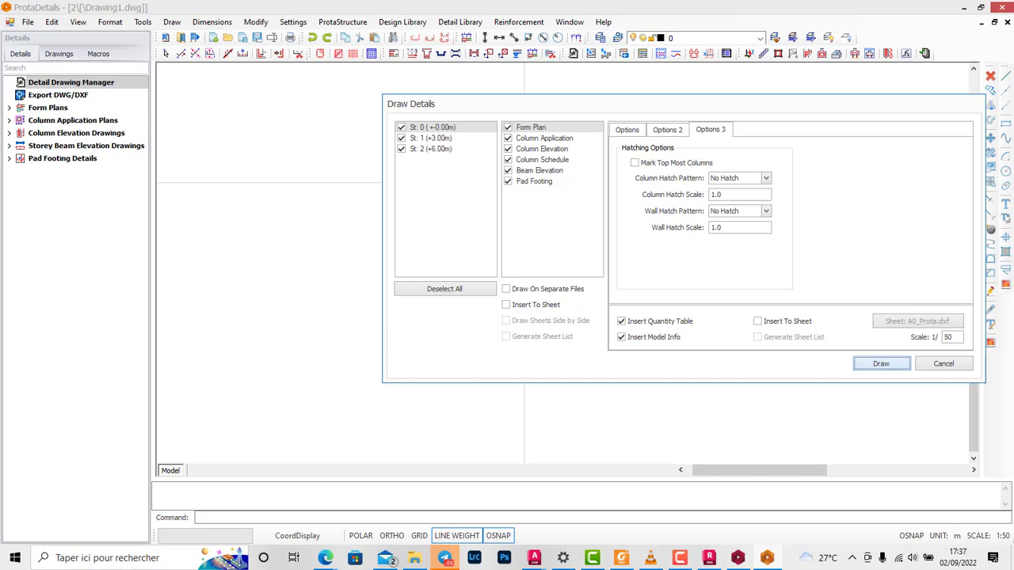
click(881, 363)
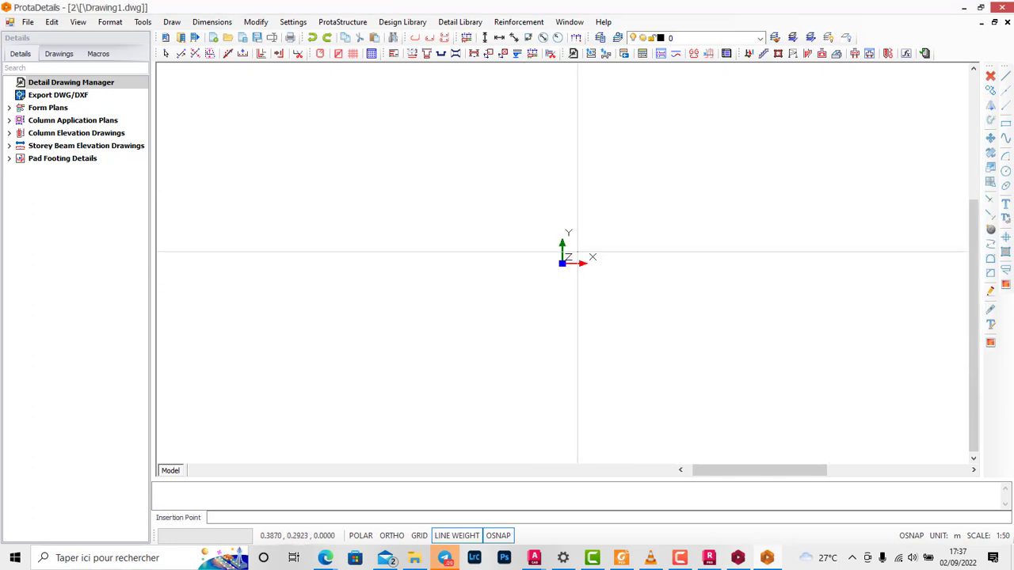
click(581, 240)
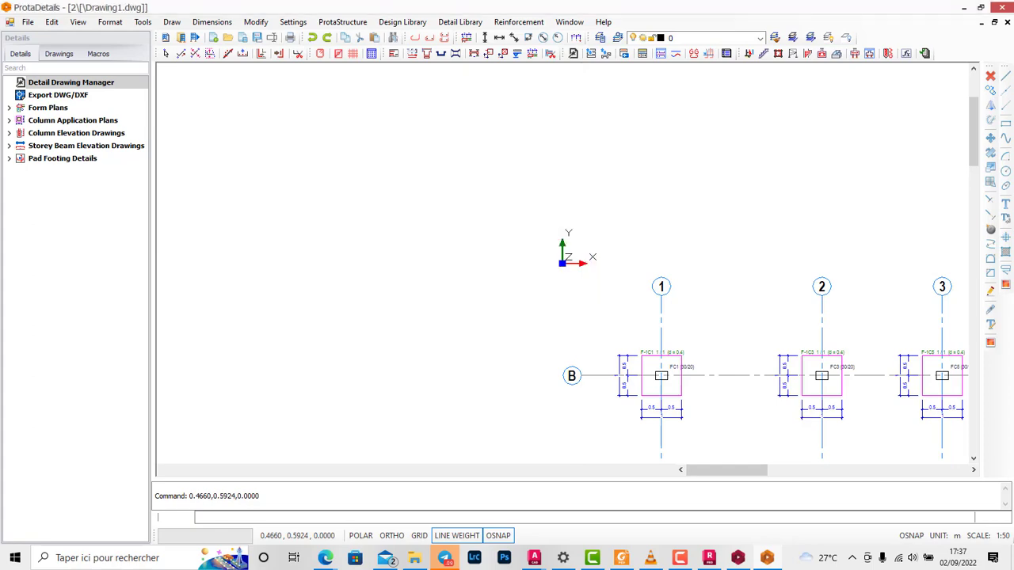
Step: Examine the overall layout of the generated drawings and the form plans of storeys 0 and 1
scroll(543, 222, down, 5)
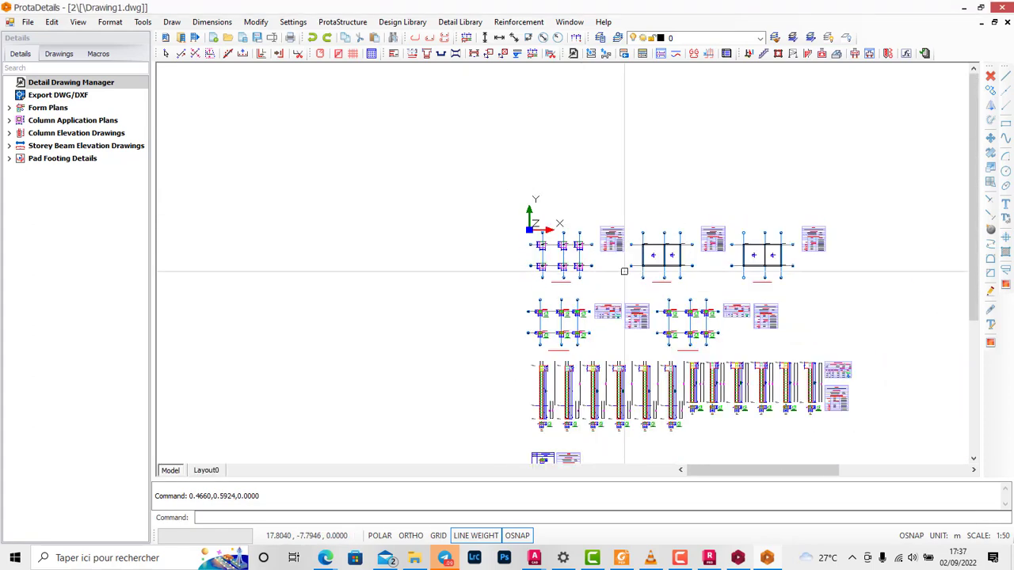
scroll(624, 271, down, 5)
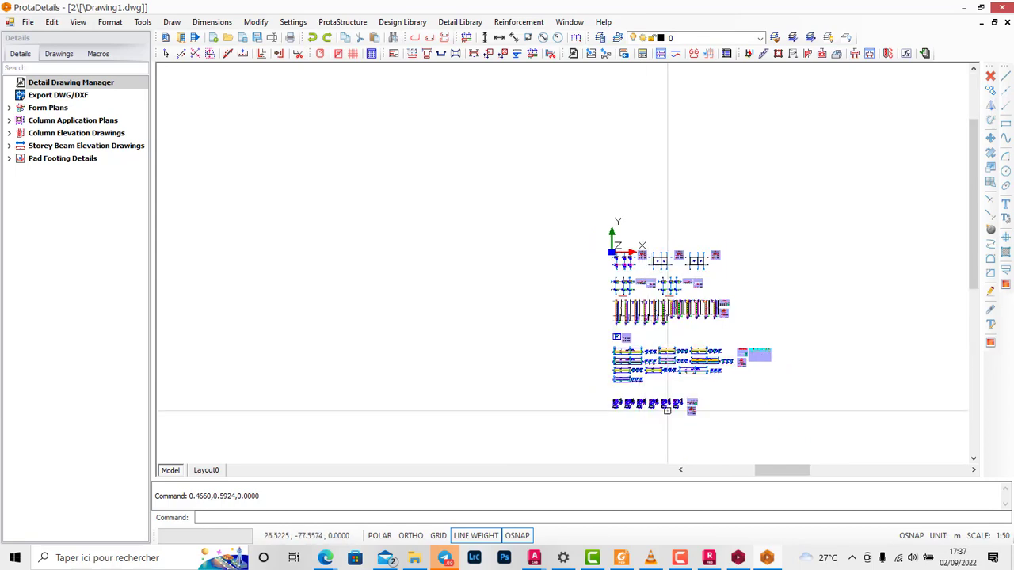
scroll(634, 424, up, 5)
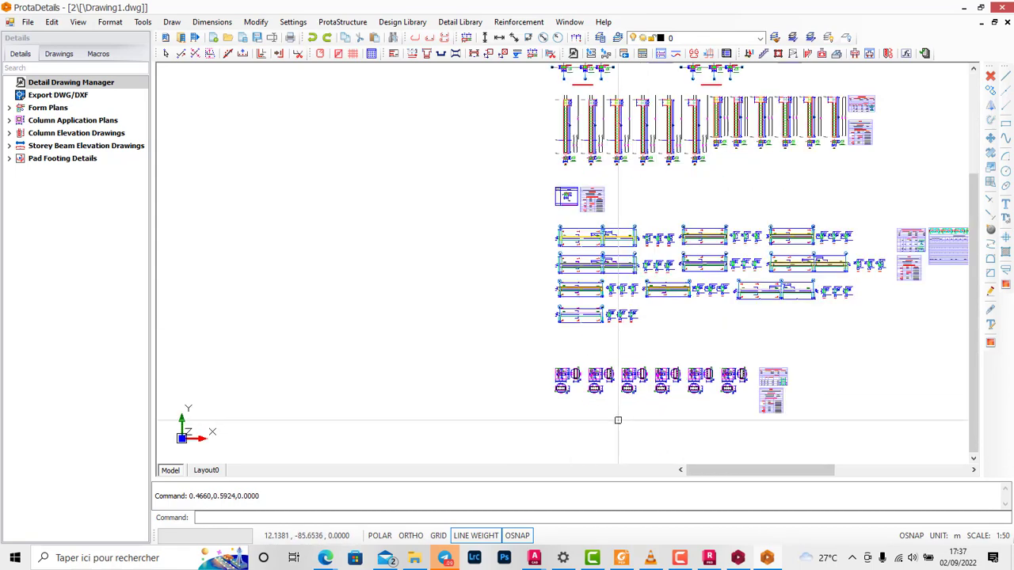
scroll(618, 419, down, 3)
scroll(616, 194, up, 6)
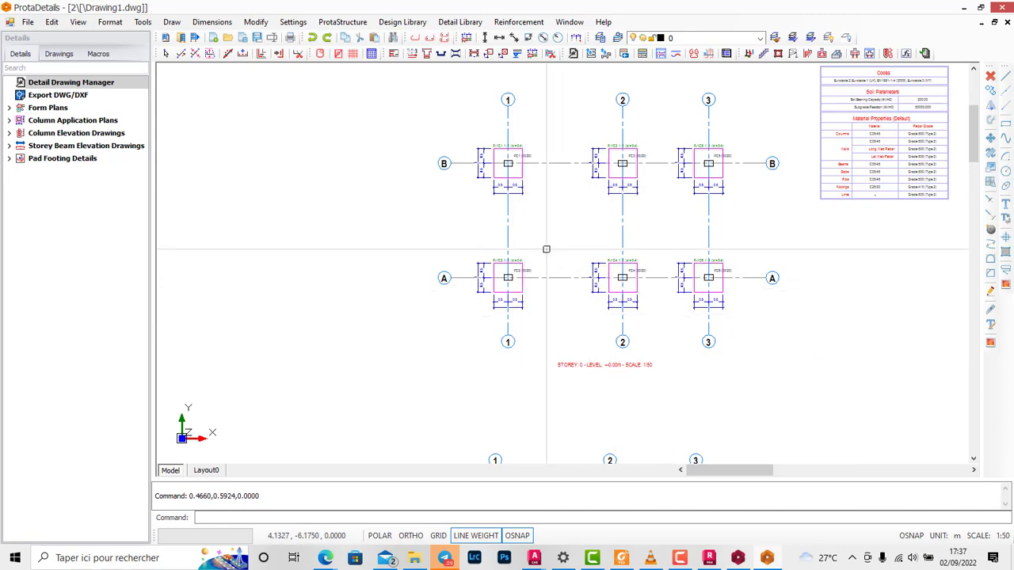
scroll(602, 365, up, 3)
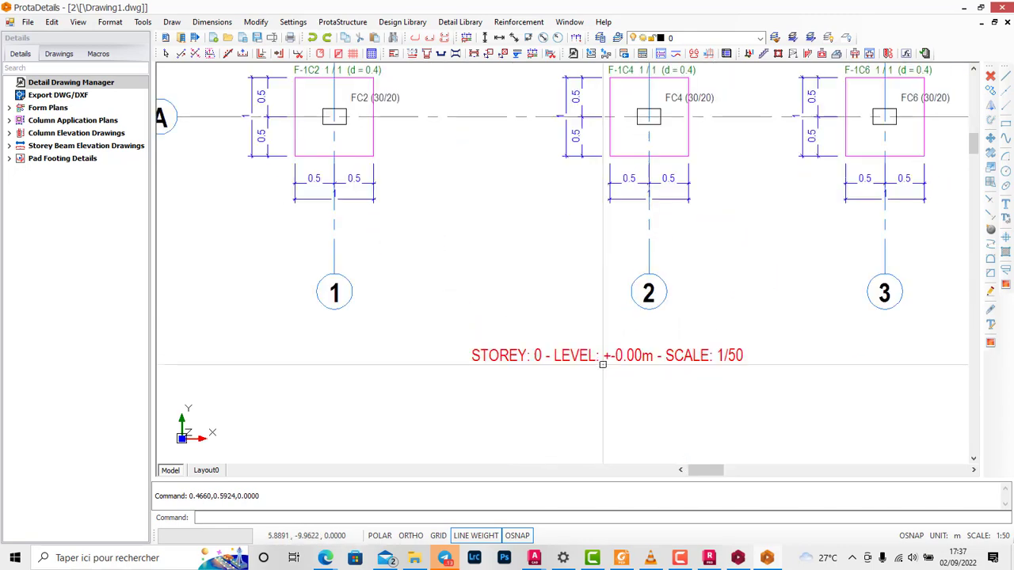
scroll(602, 365, down, 5)
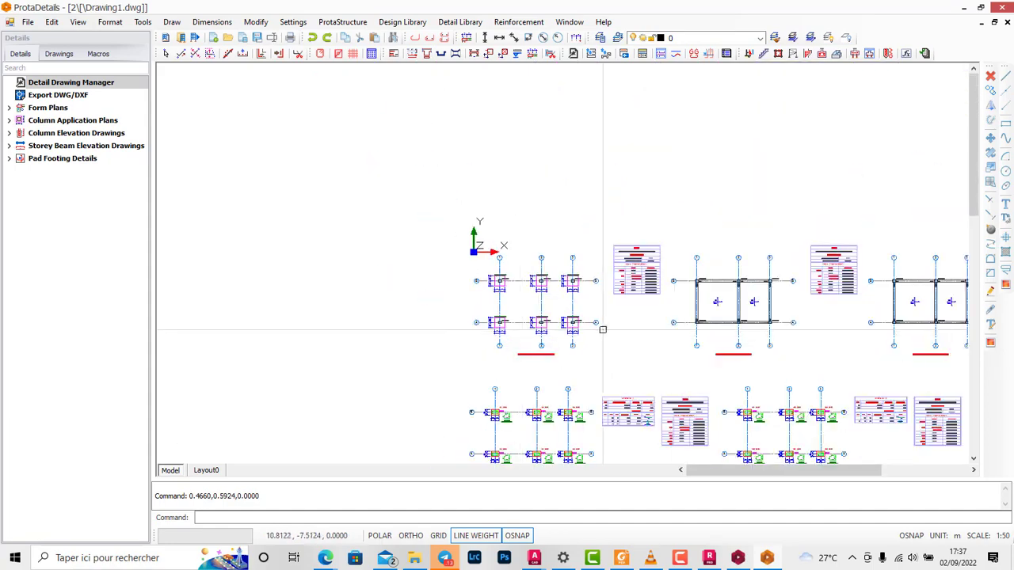
scroll(602, 330, up, 5)
scroll(607, 262, down, 5)
scroll(628, 318, up, 4)
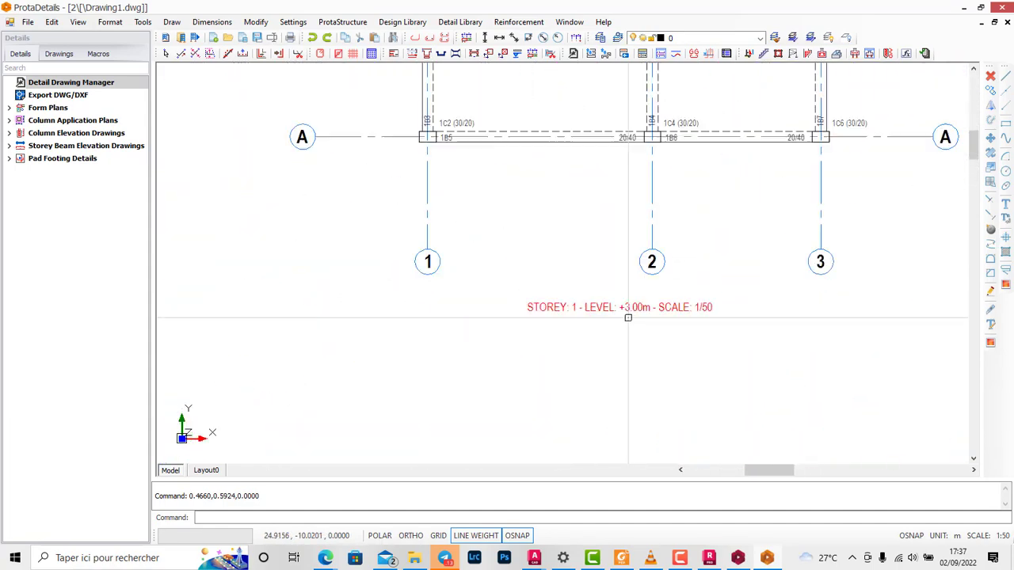
scroll(627, 318, up, 2)
scroll(706, 314, down, 6)
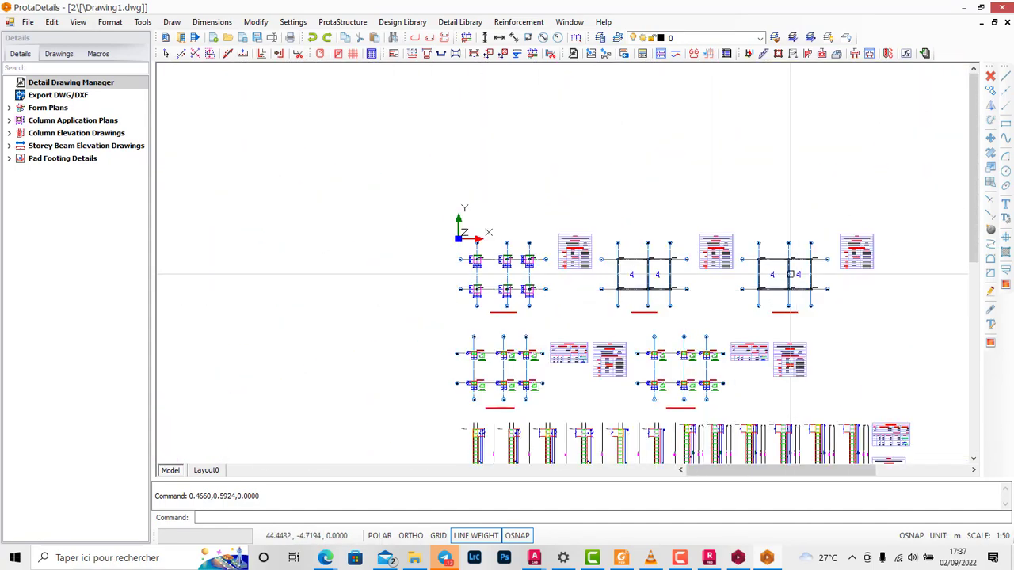
Step: Examine the reinforcement bars, links and dimensions in the column application plans and column elevation drawings
scroll(477, 261, up, 6)
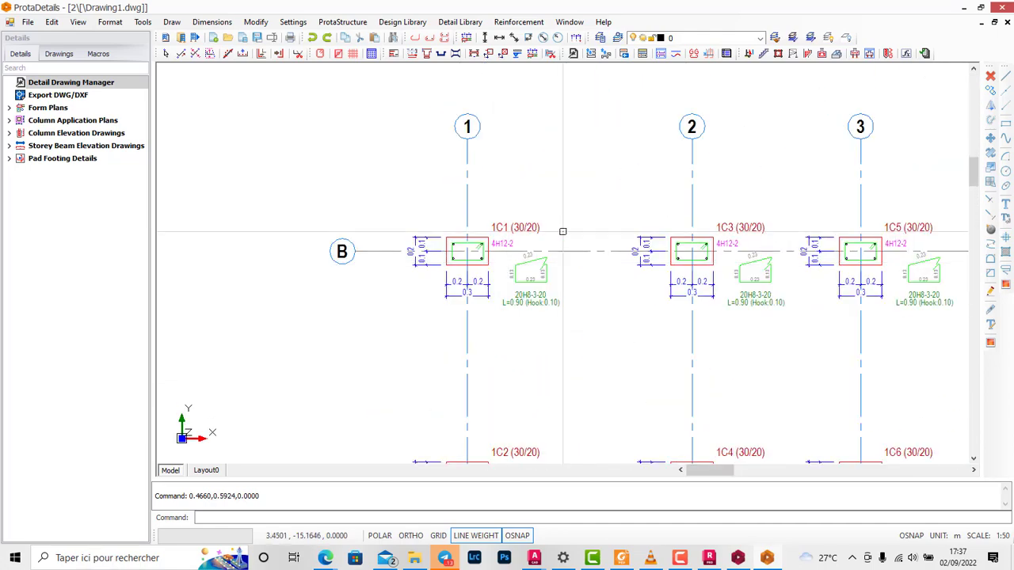
scroll(726, 241, down, 2)
scroll(744, 225, up, 7)
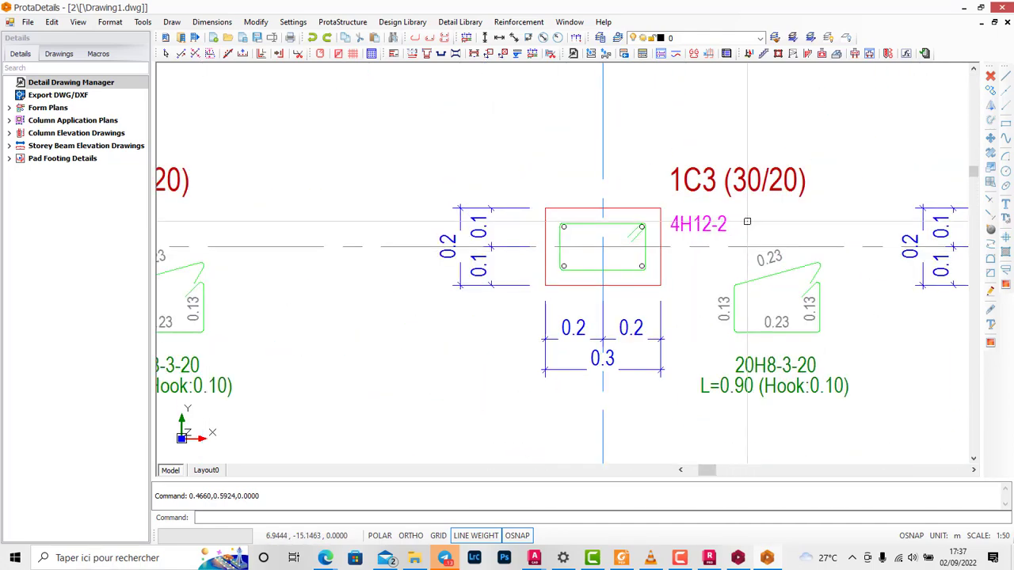
scroll(720, 190, down, 4)
scroll(618, 296, down, 2)
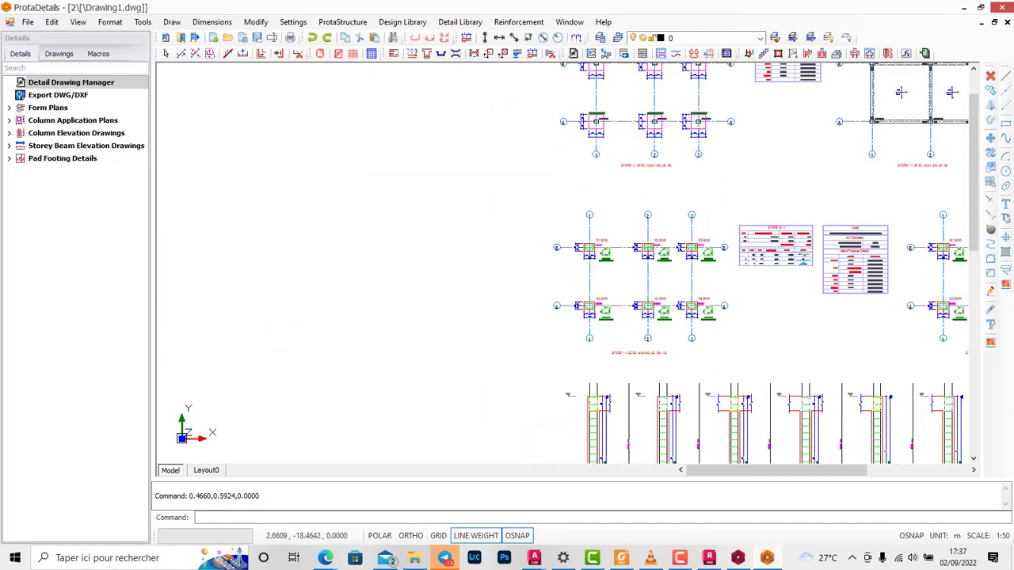
scroll(602, 281, down, 3)
scroll(570, 393, up, 6)
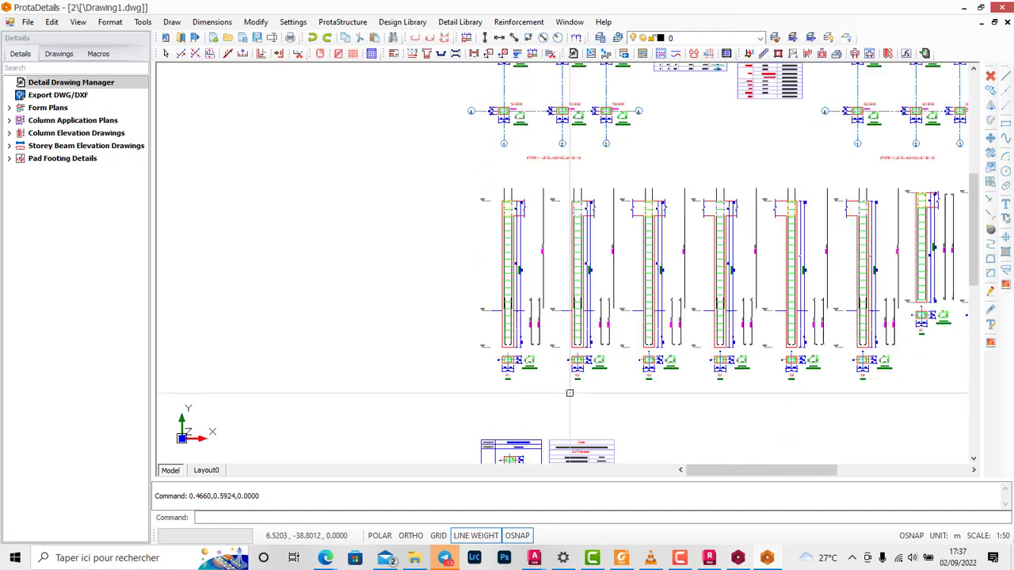
scroll(642, 275, up, 5)
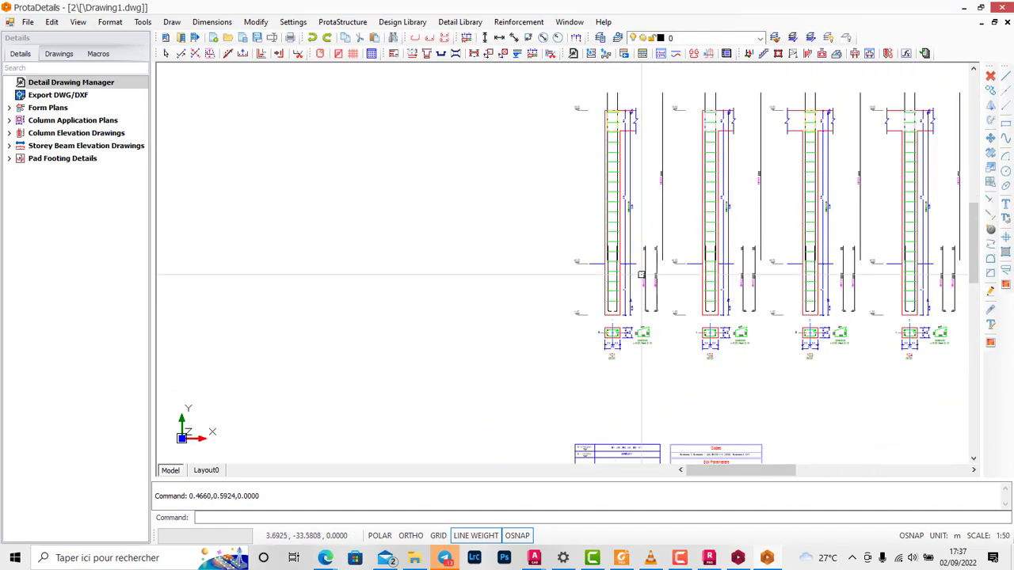
scroll(642, 275, up, 4)
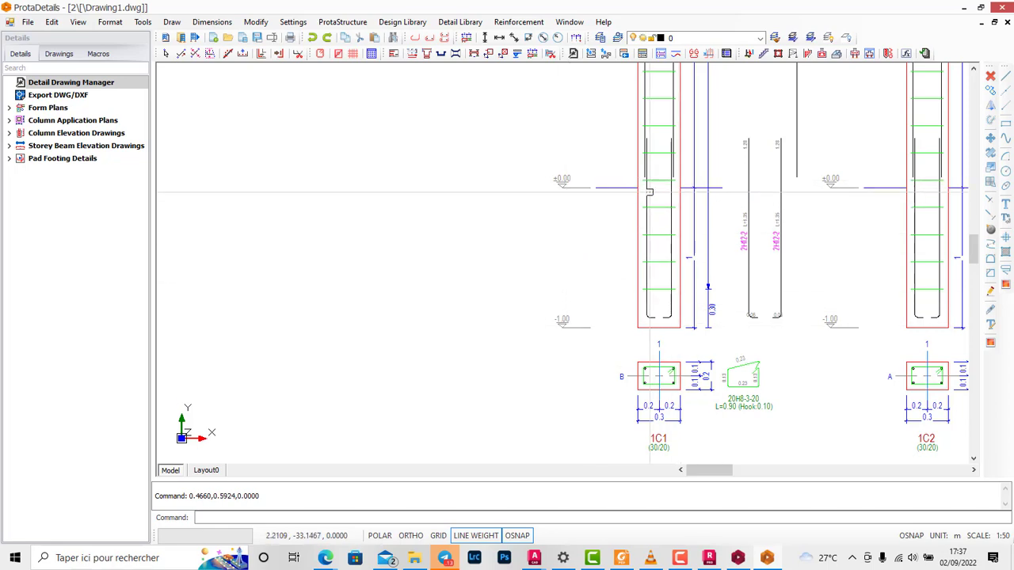
scroll(642, 198, down, 10)
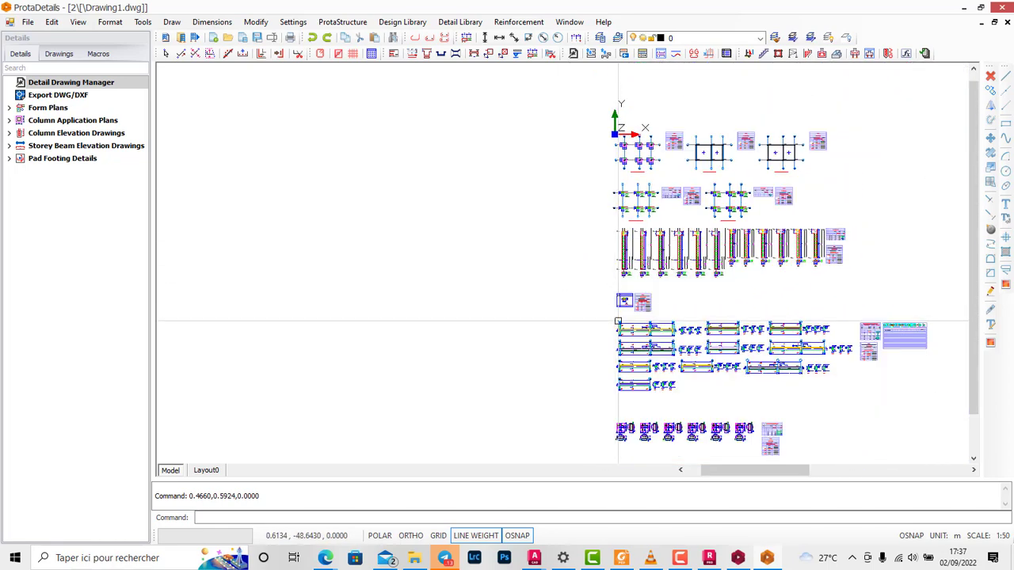
Step: Examine the column schedule and the storey beam elevations, including their reinforcement labels, dimensions and cross-sections
scroll(618, 321, up, 6)
scroll(674, 262, down, 3)
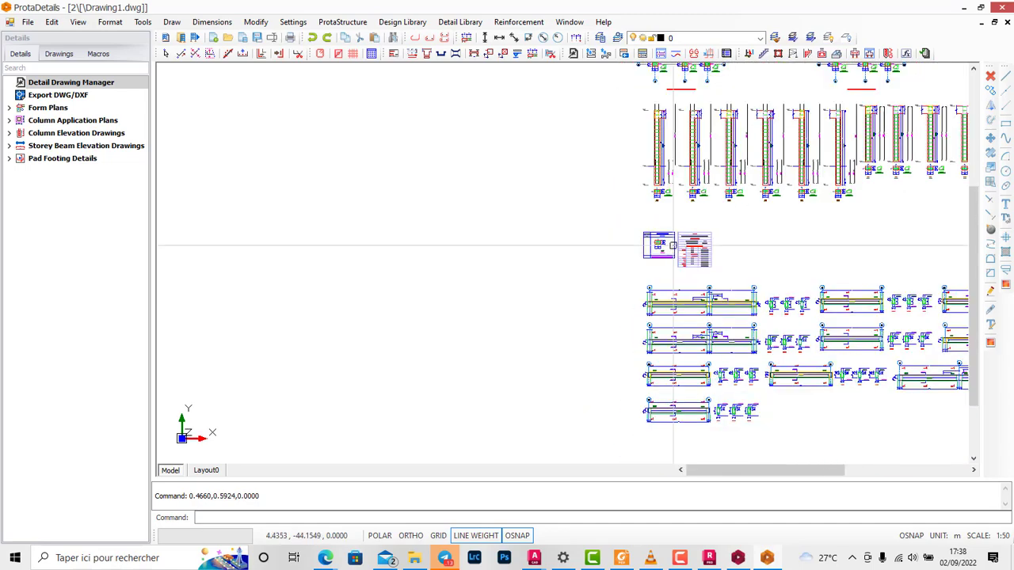
scroll(673, 255, down, 2)
scroll(677, 269, up, 7)
scroll(679, 282, down, 3)
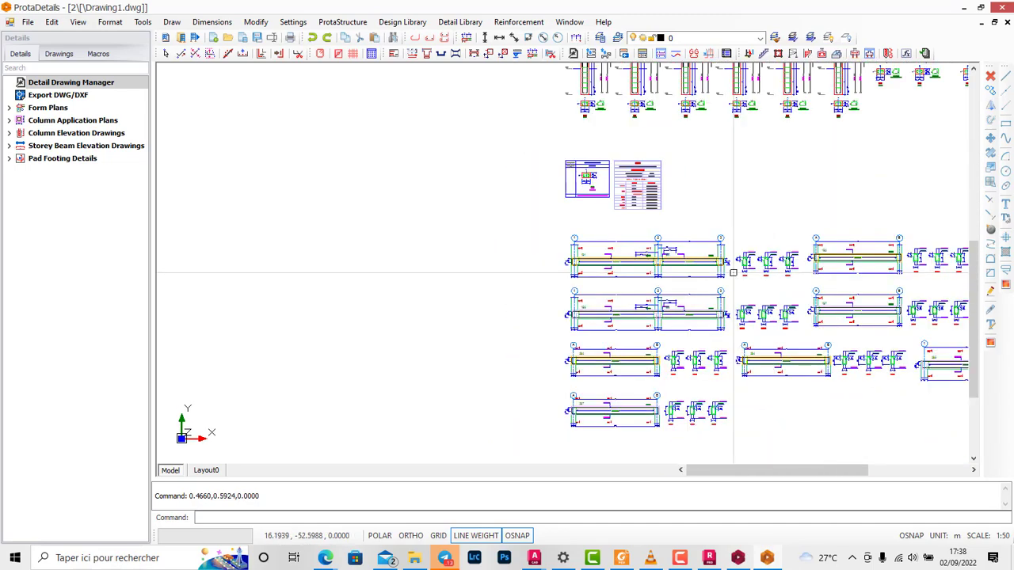
scroll(650, 317, up, 8)
scroll(526, 273, down, 1)
scroll(526, 274, down, 3)
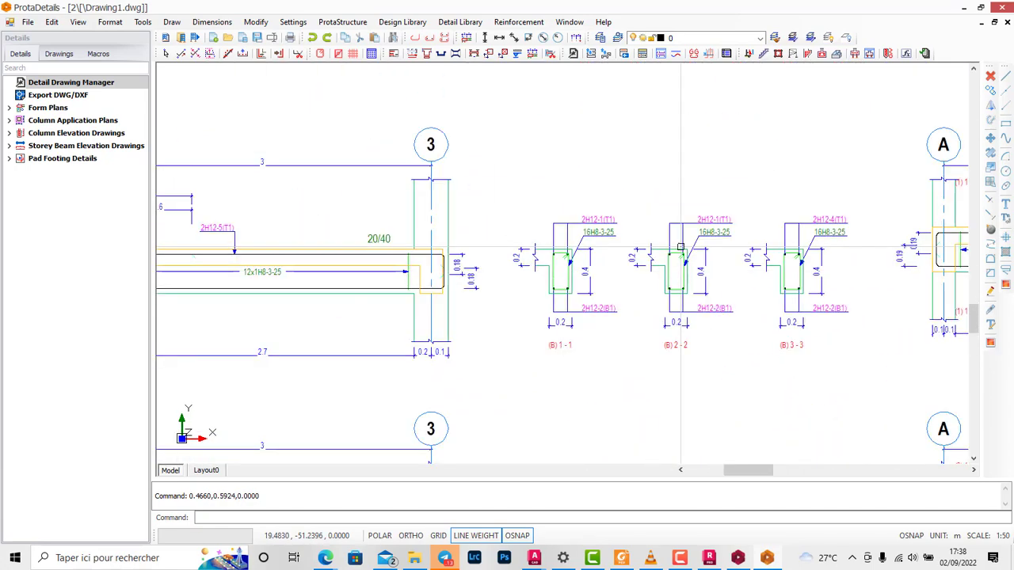
scroll(694, 220, up, 2)
scroll(769, 226, down, 6)
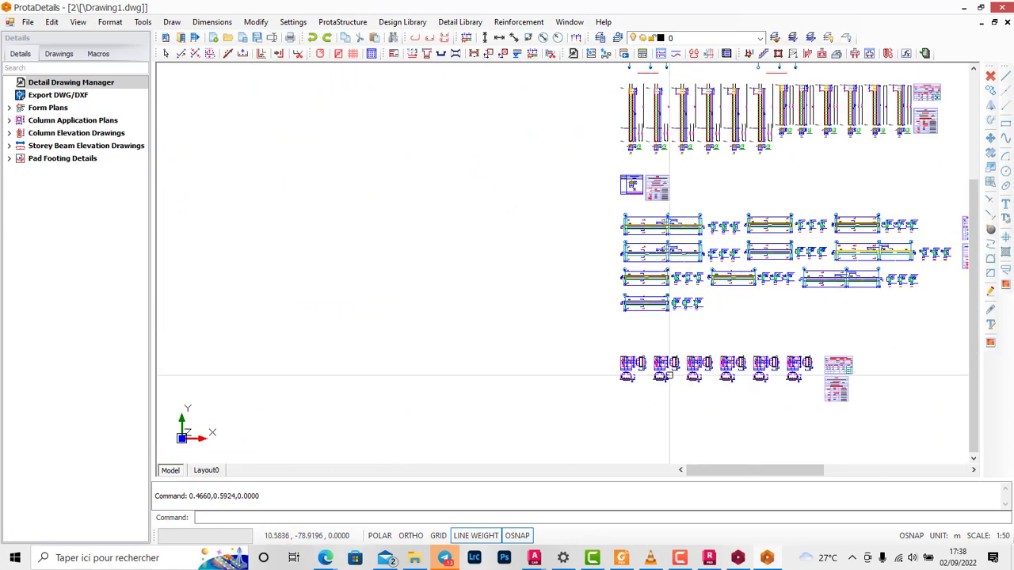
Step: Examine the pad footing details and the beam schedule tables within the overall drawing layout
scroll(634, 374, up, 8)
scroll(552, 287, down, 7)
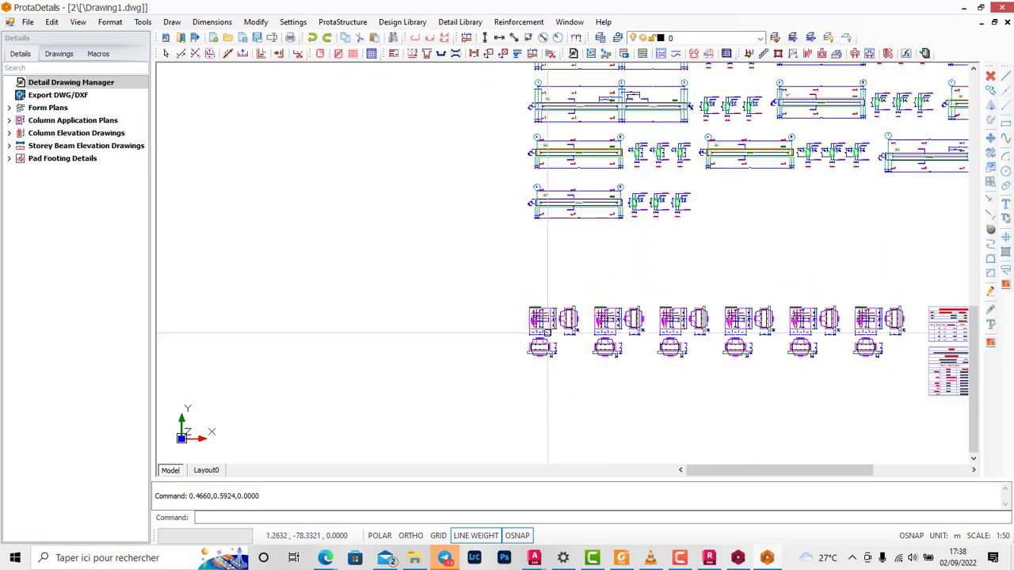
scroll(634, 238, up, 2)
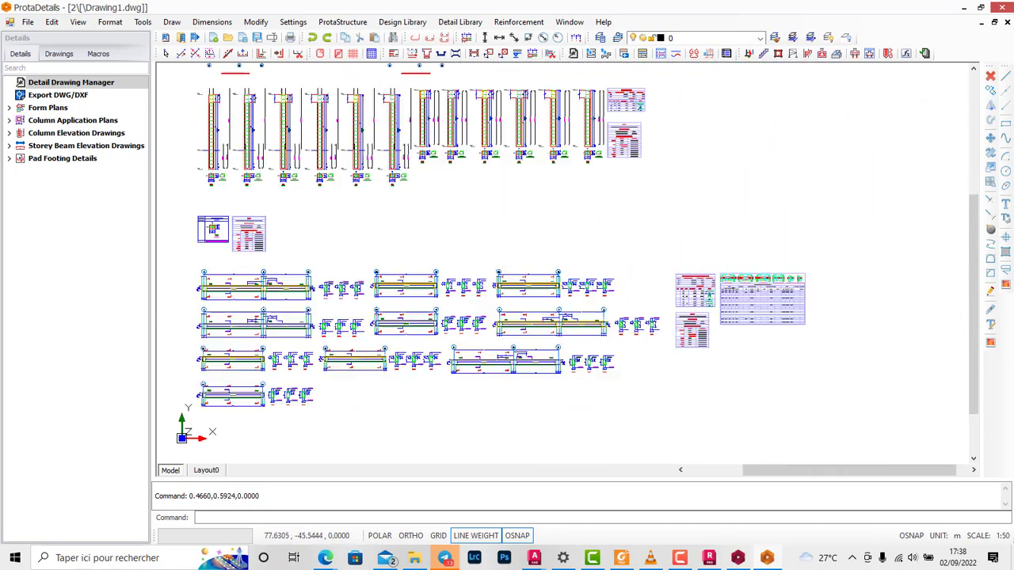
scroll(677, 281, down, 6)
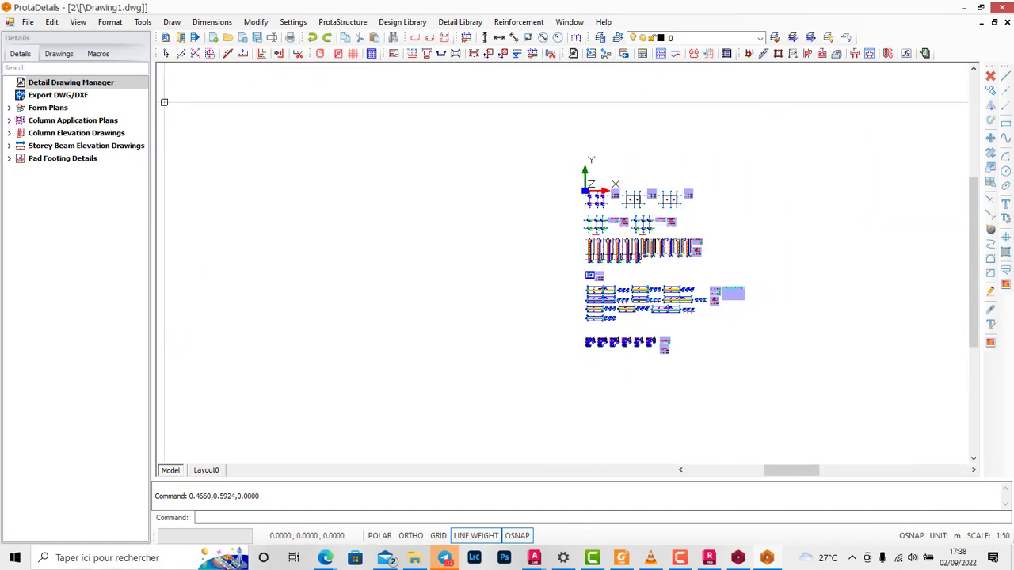
Step: Select the DWG/DXF export entry and review the complete set of generated drawings
click(59, 95)
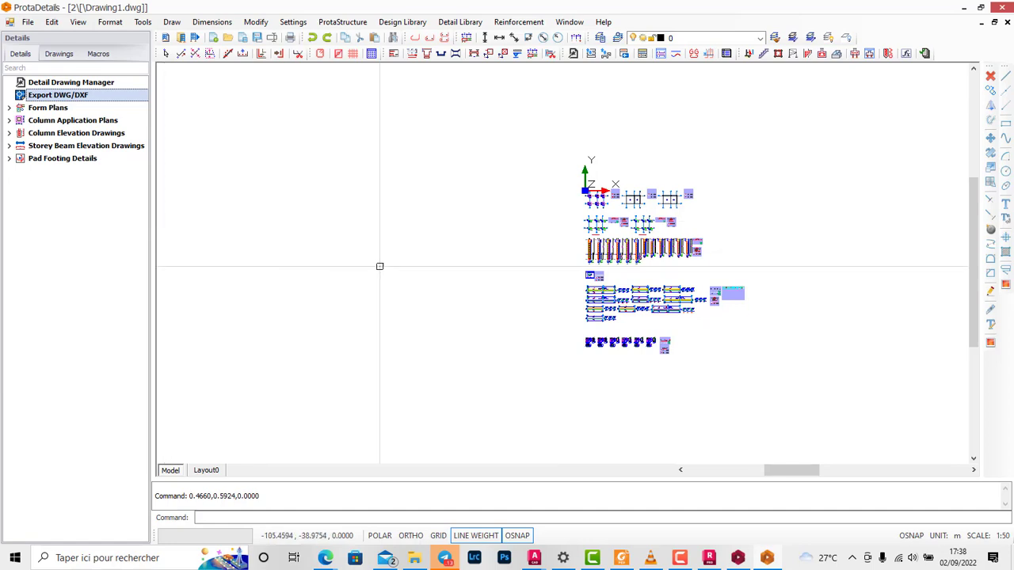
scroll(591, 211, up, 2)
scroll(563, 202, up, 1)
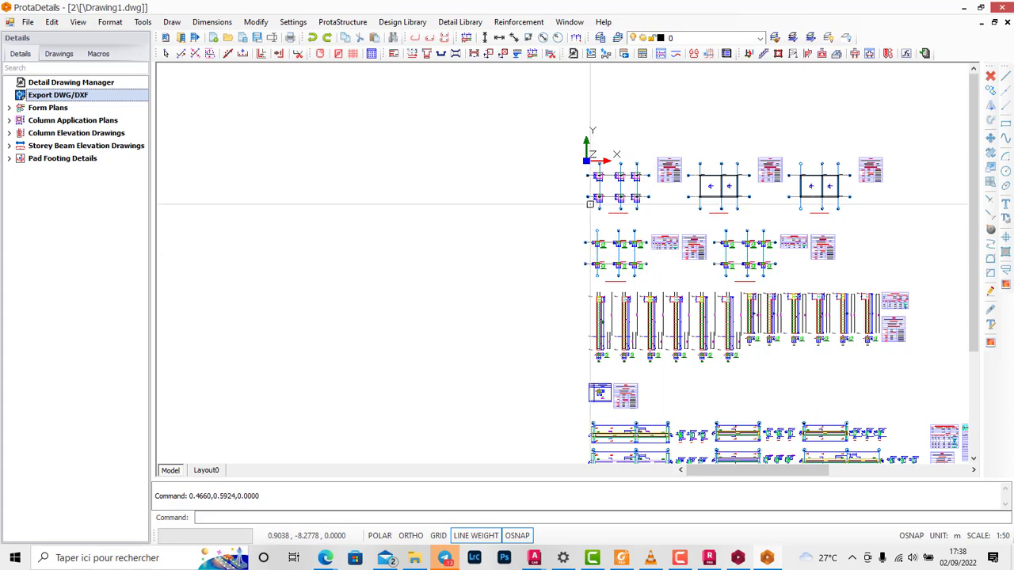
scroll(558, 170, down, 2)
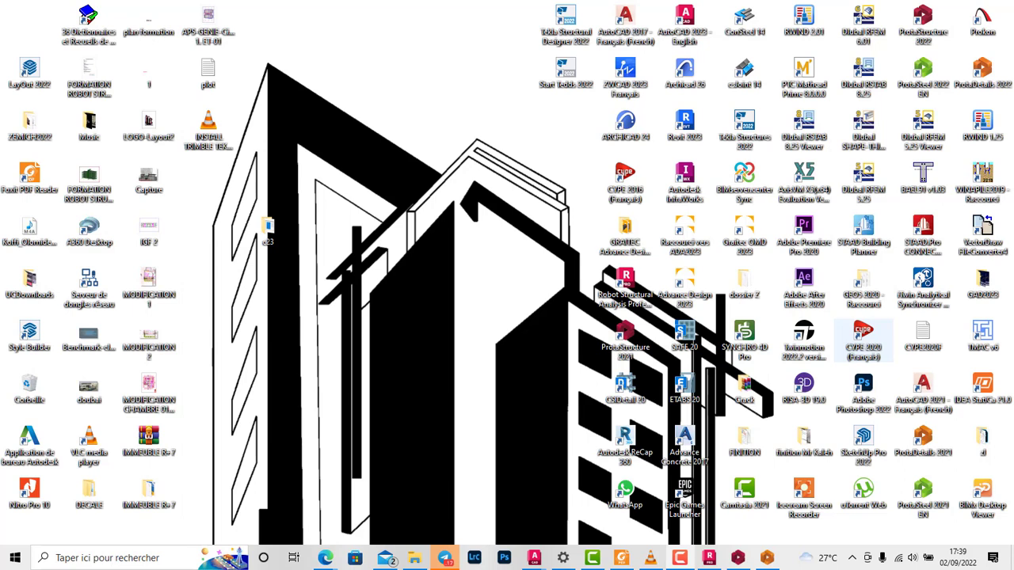
Step: Launch CYPE 2020 (Français) from the desktop and minimise the text file holding the licence details
click(863, 340)
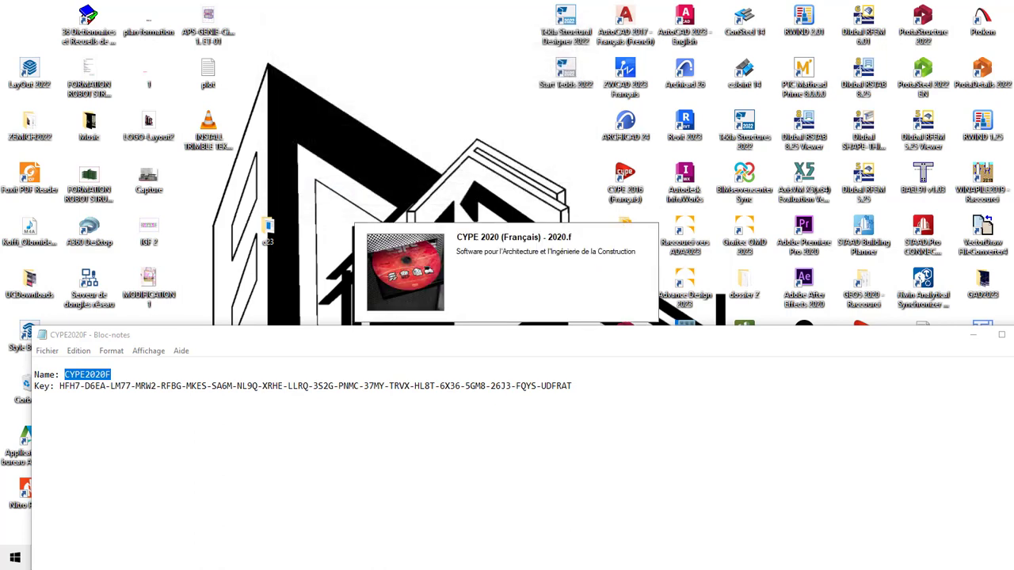
click(973, 335)
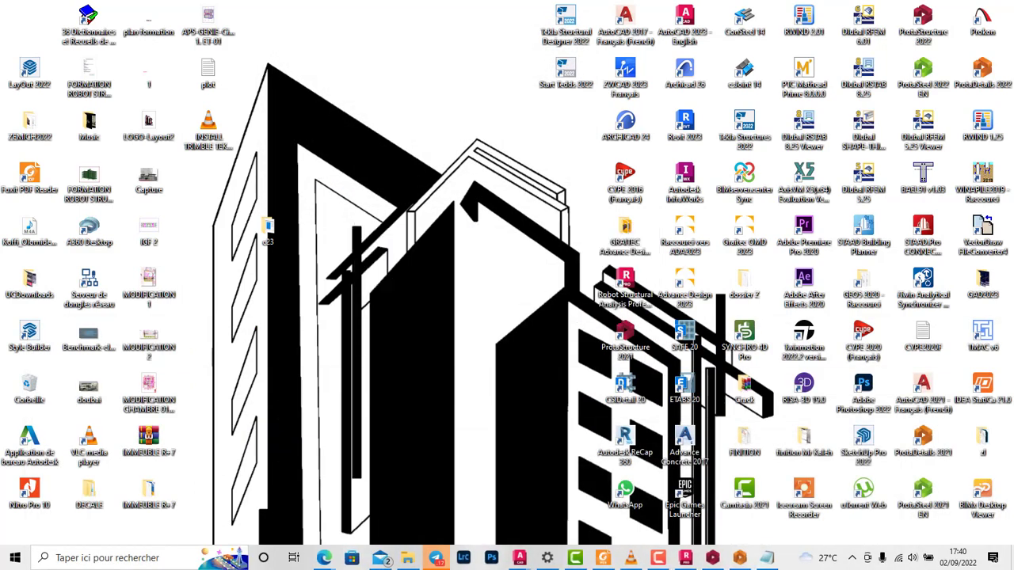
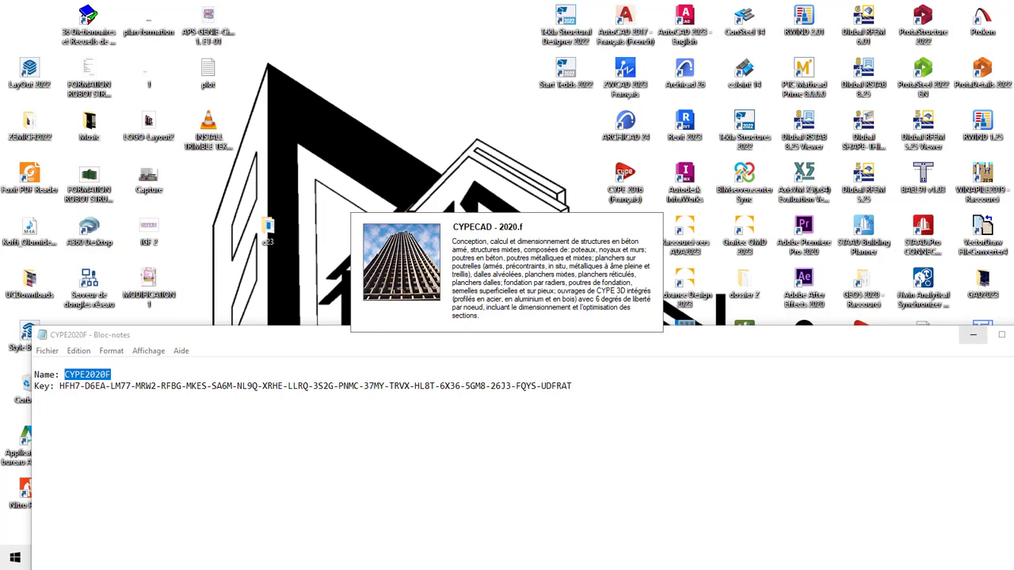
Step: Create a new empty project with the file name 2, declining the BIM model import
click(973, 334)
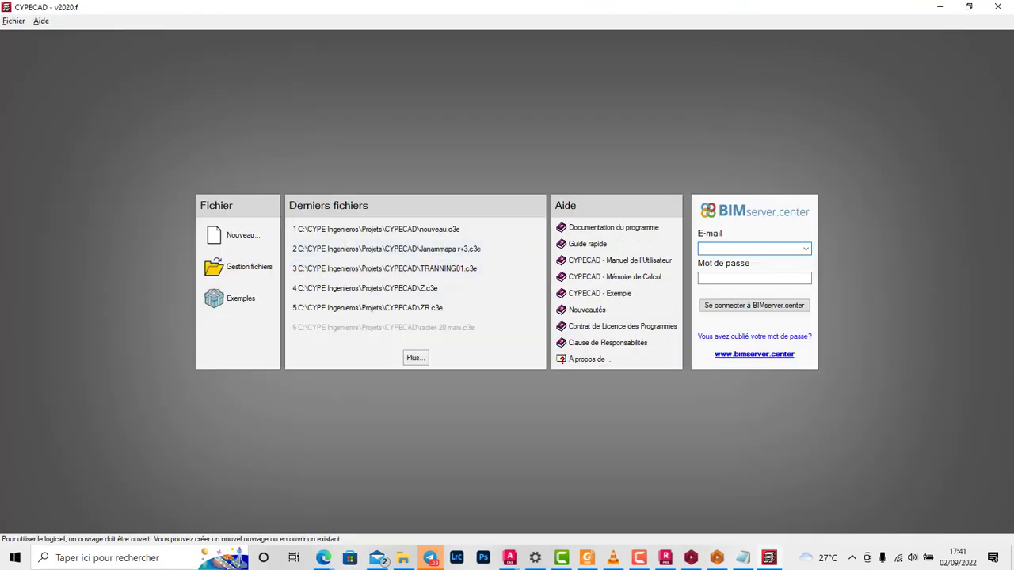
click(238, 235)
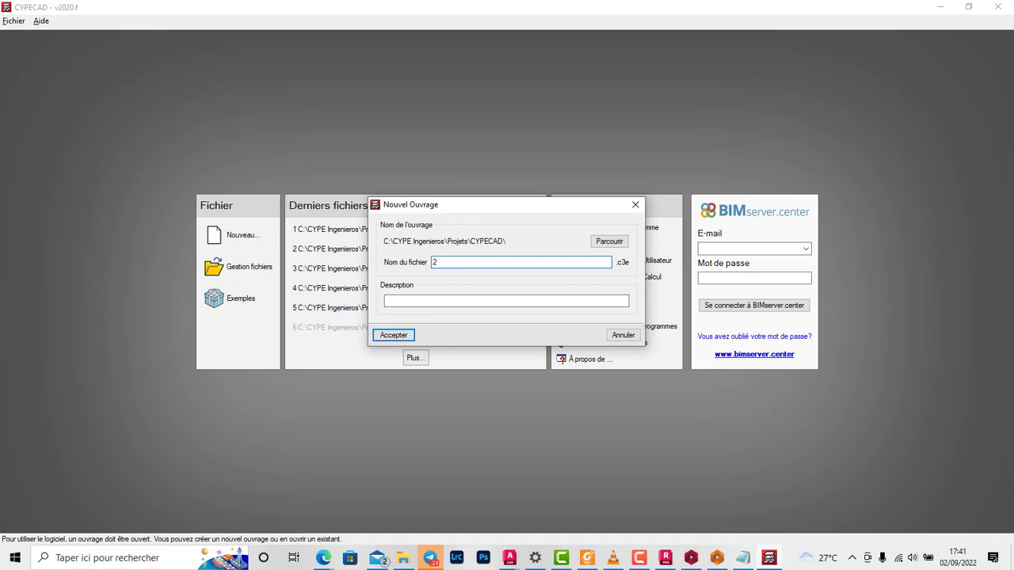
text(2)
key(Return)
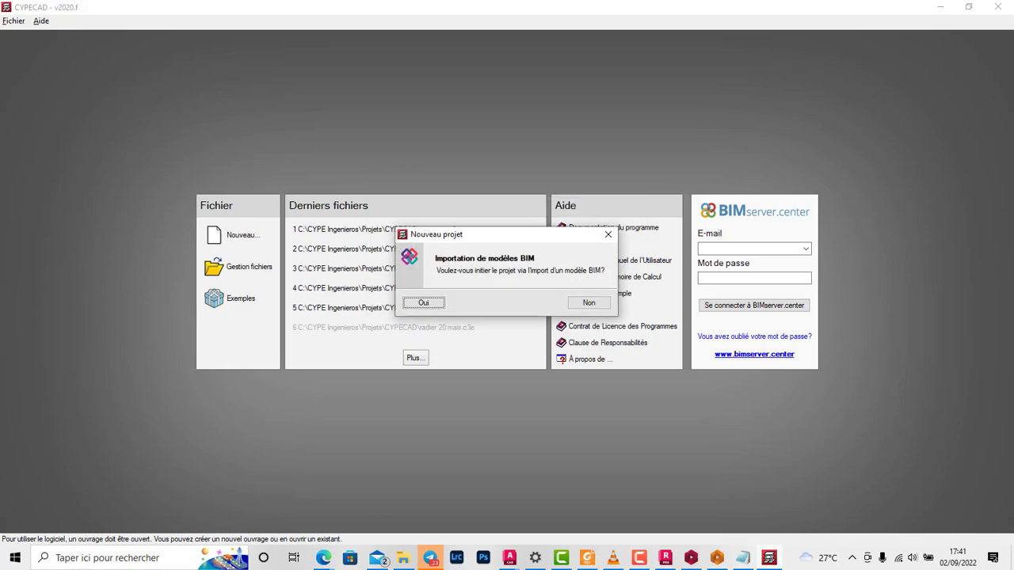
click(589, 303)
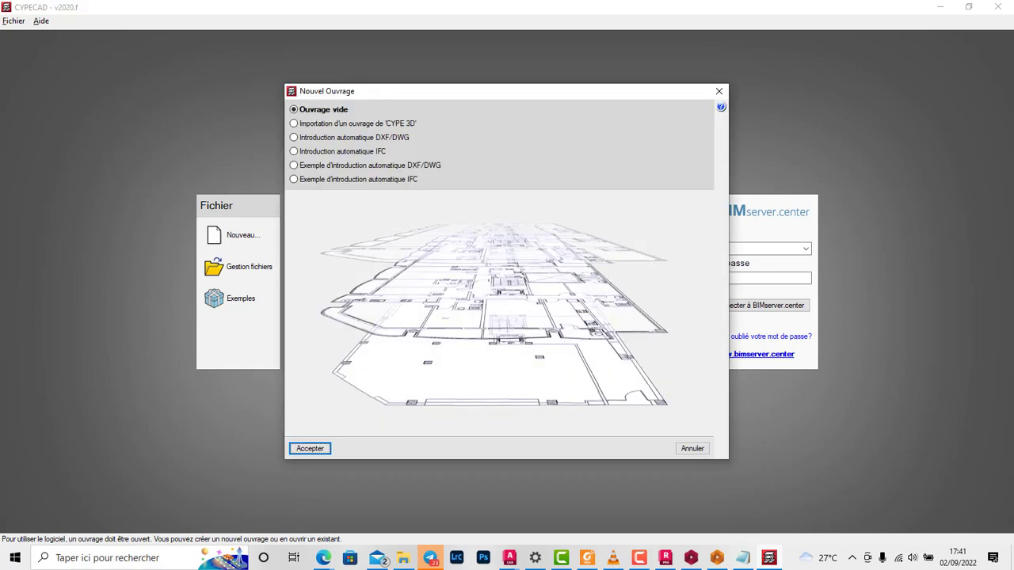
key(Return)
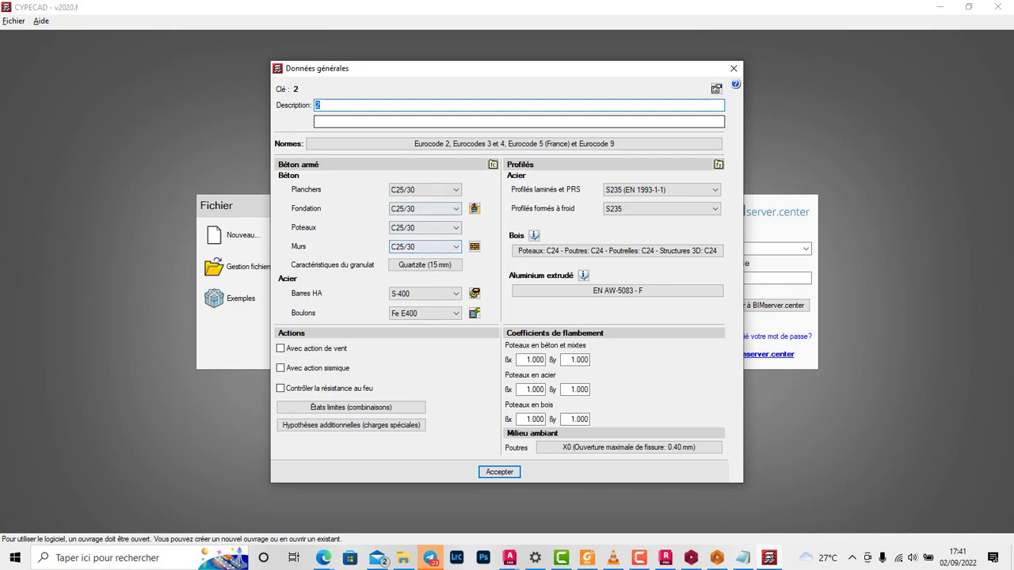
Step: Set the reinforcing bar steel to S-500 and accept the project's general data
drag(475, 69, 628, 35)
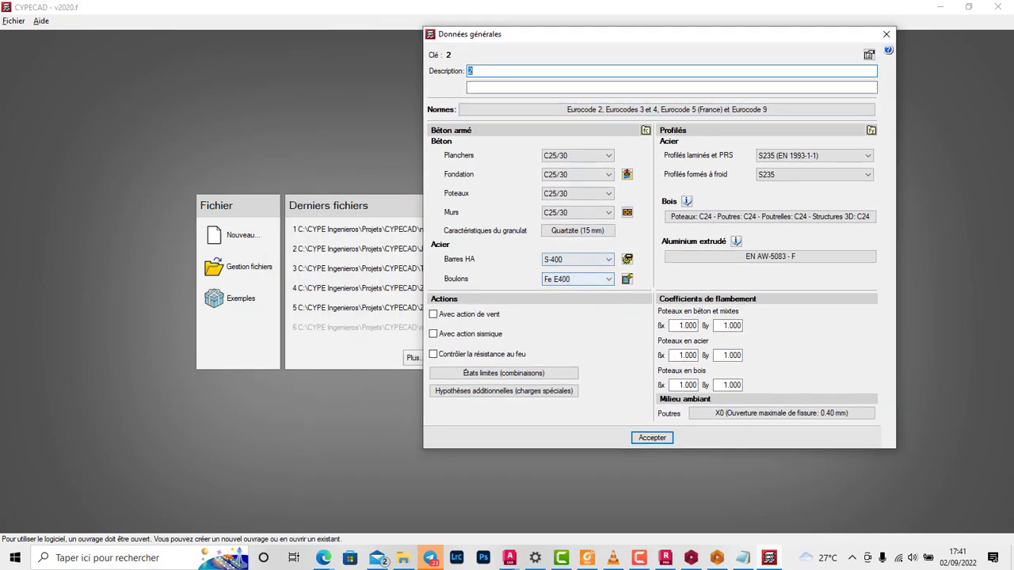
click(577, 259)
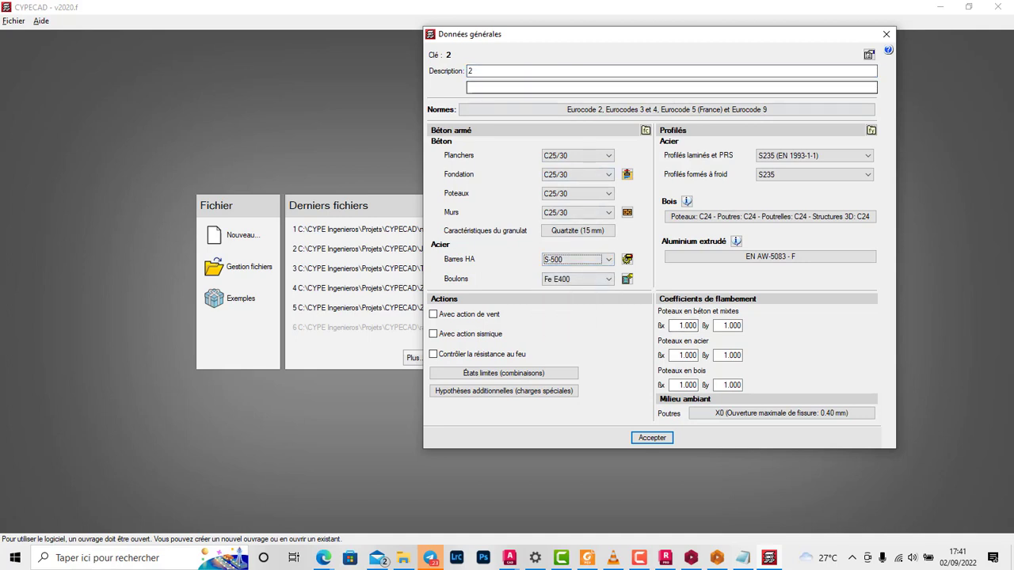
click(652, 438)
click(659, 281)
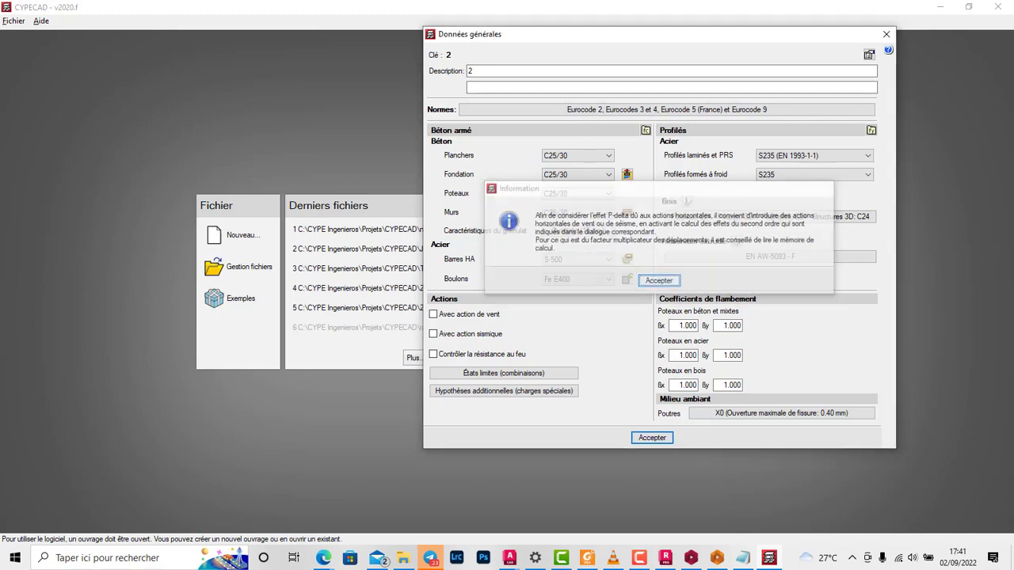
click(499, 350)
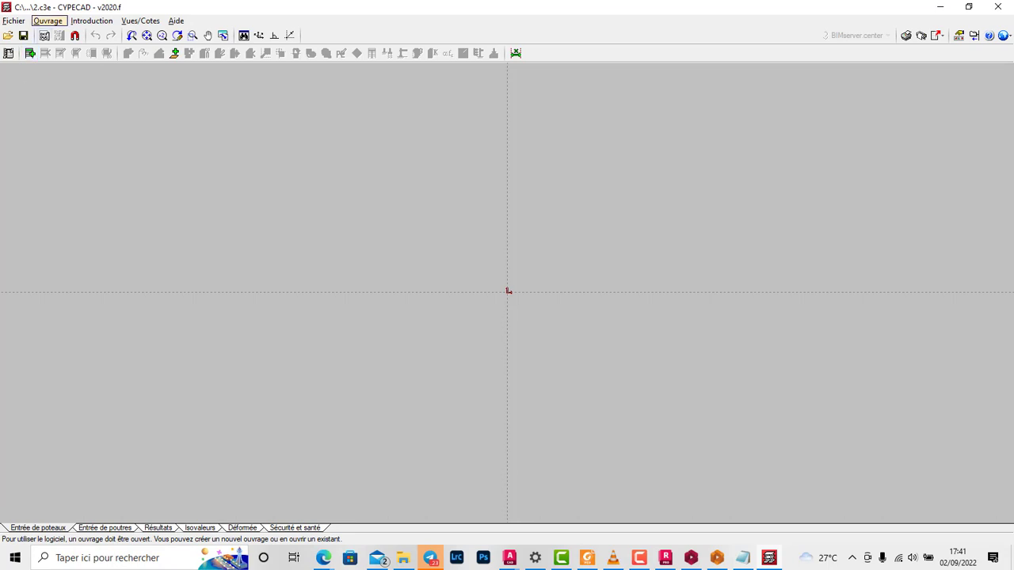
click(91, 20)
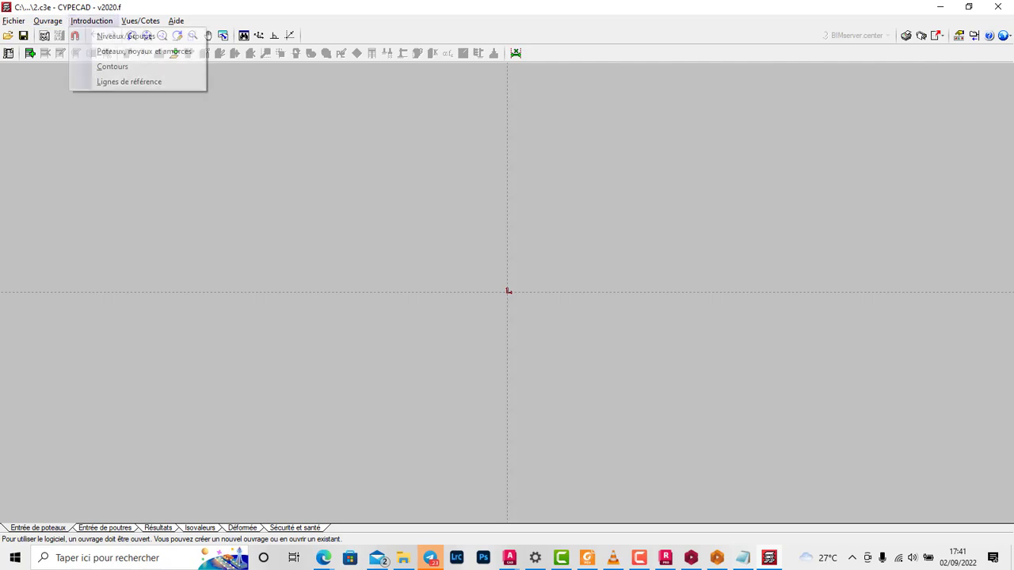
click(126, 36)
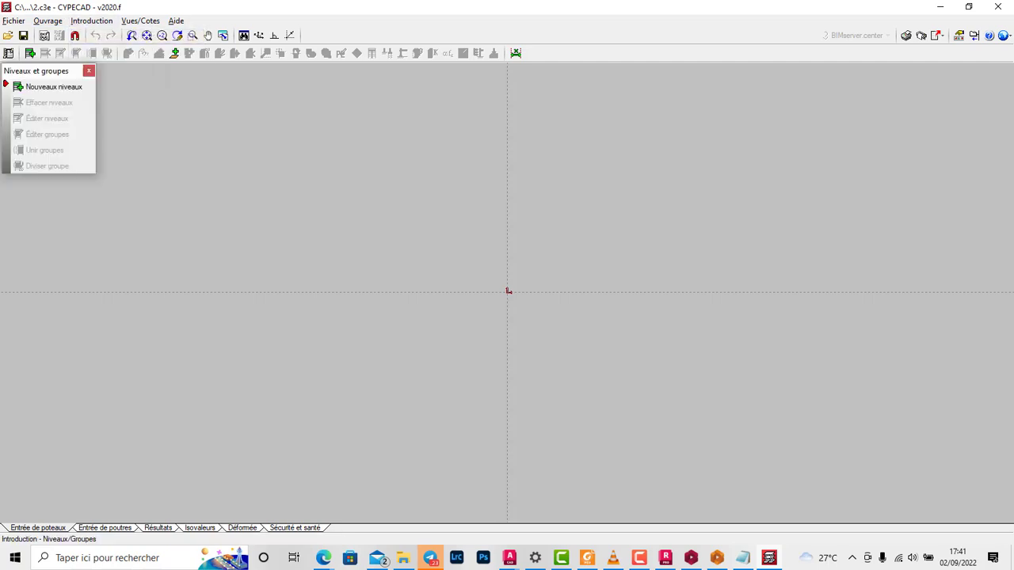
click(89, 71)
Step: Add a horizontal reference line named A through the drawing origin
click(91, 20)
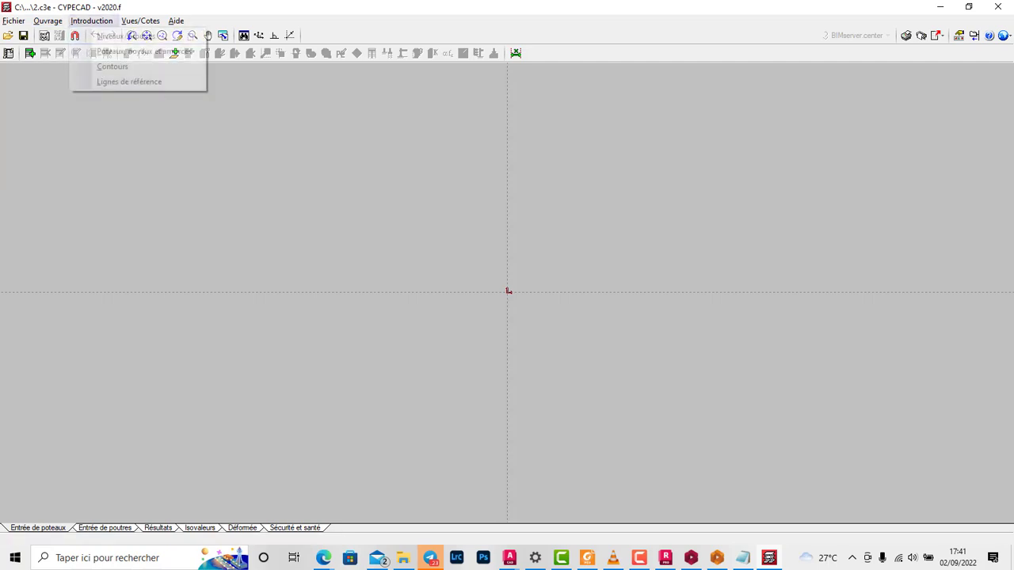
click(129, 82)
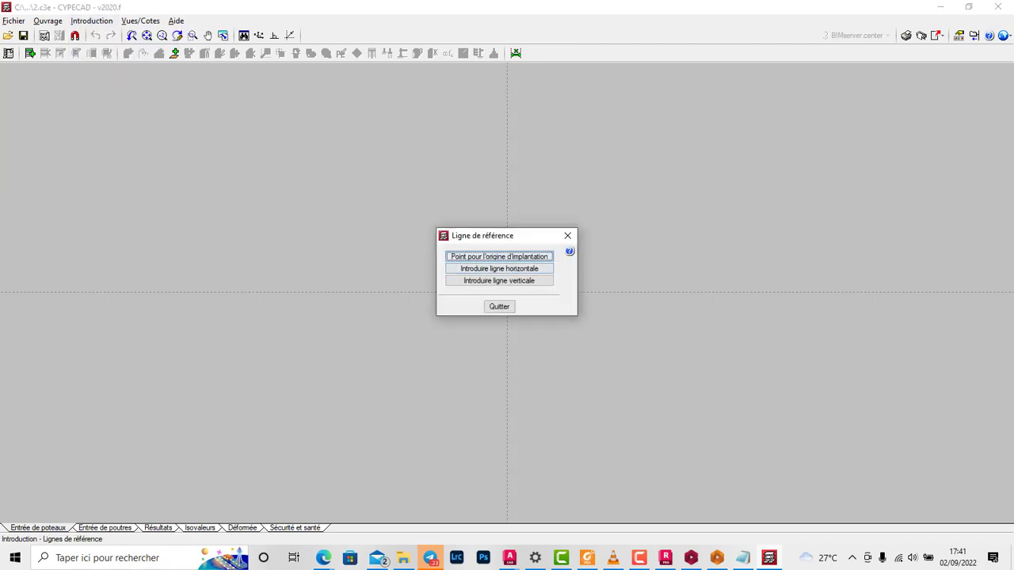
click(499, 270)
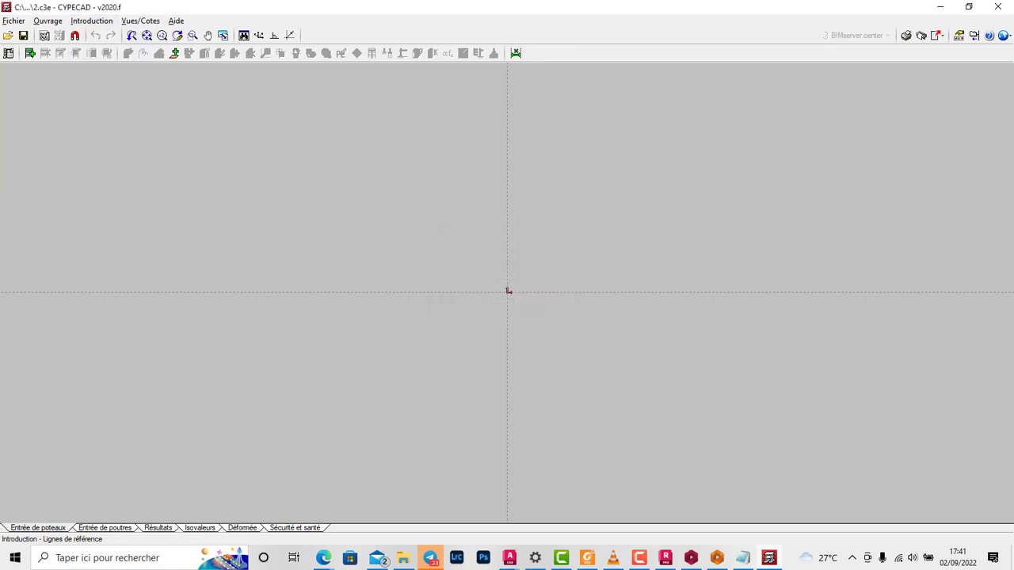
click(508, 292)
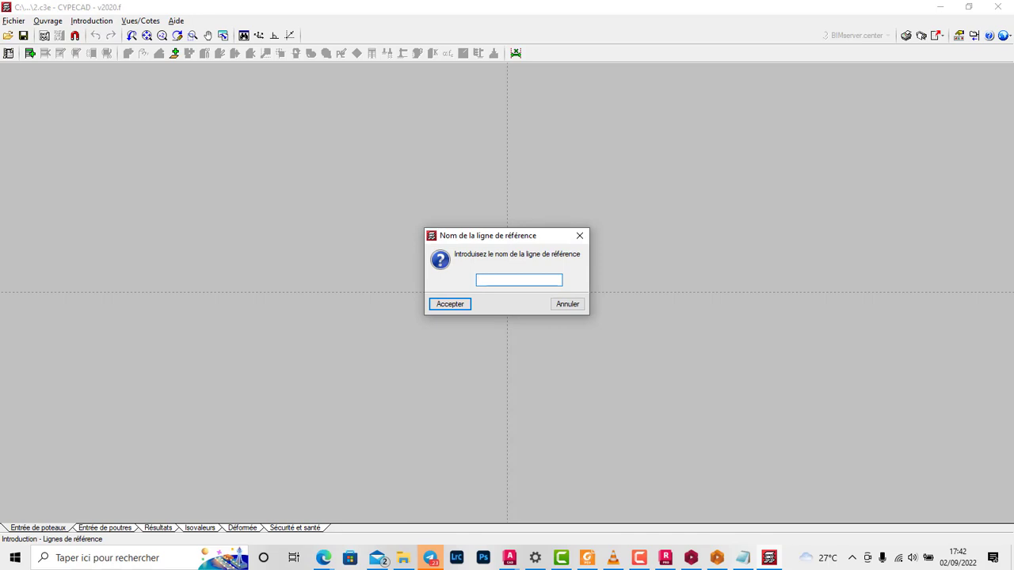
text(a)
text(A)
key(Return)
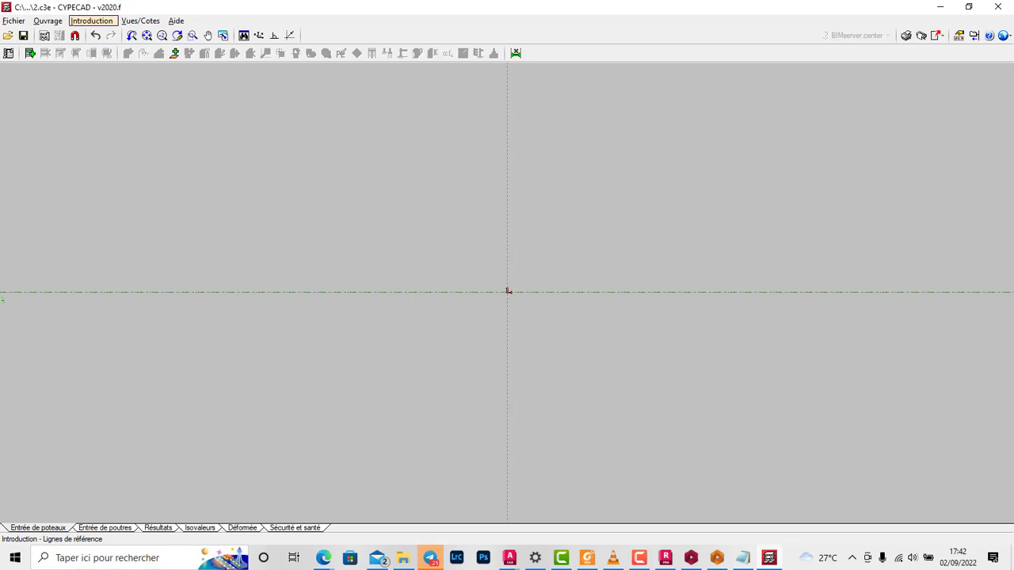
Step: Add a second horizontal reference line above line A at a distance of 4, accepting the suggested name
click(92, 22)
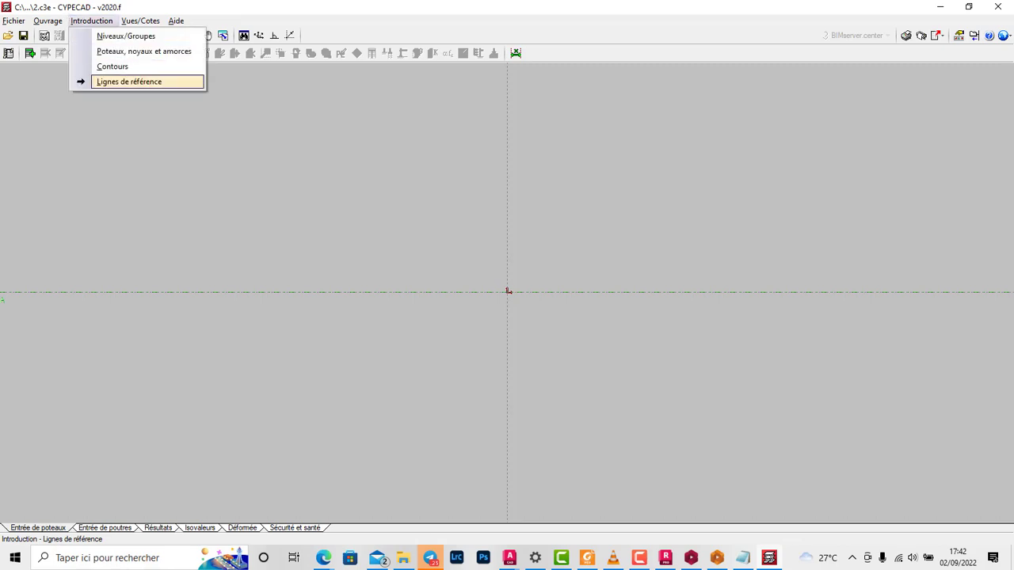
click(129, 82)
click(507, 251)
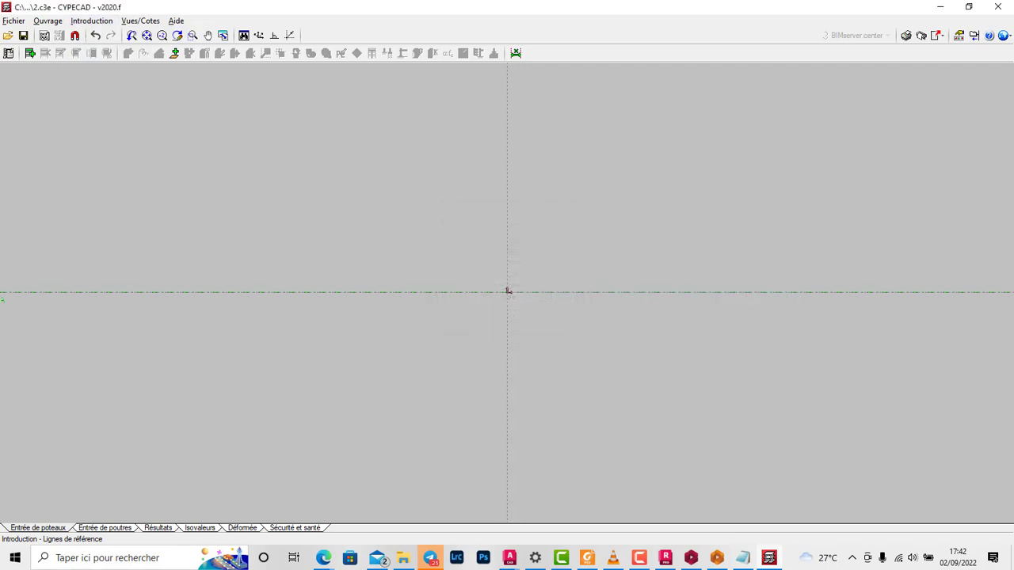
click(507, 292)
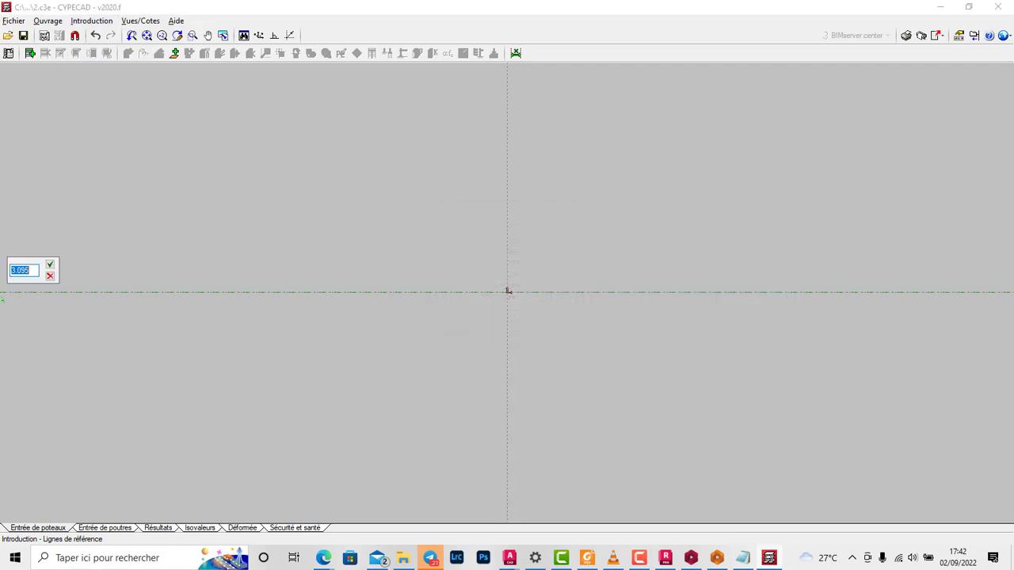
text(4)
key(Return)
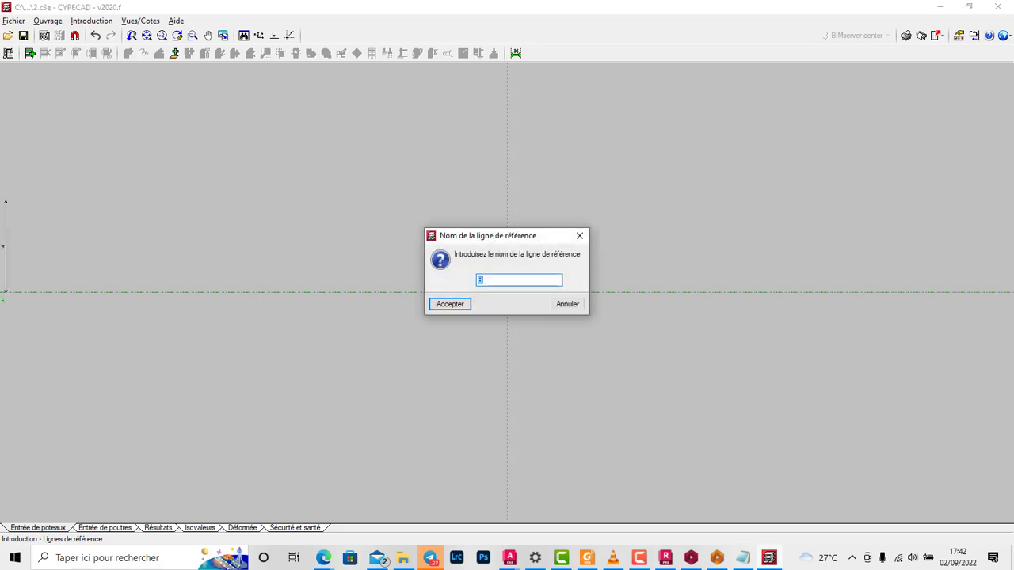
key(Return)
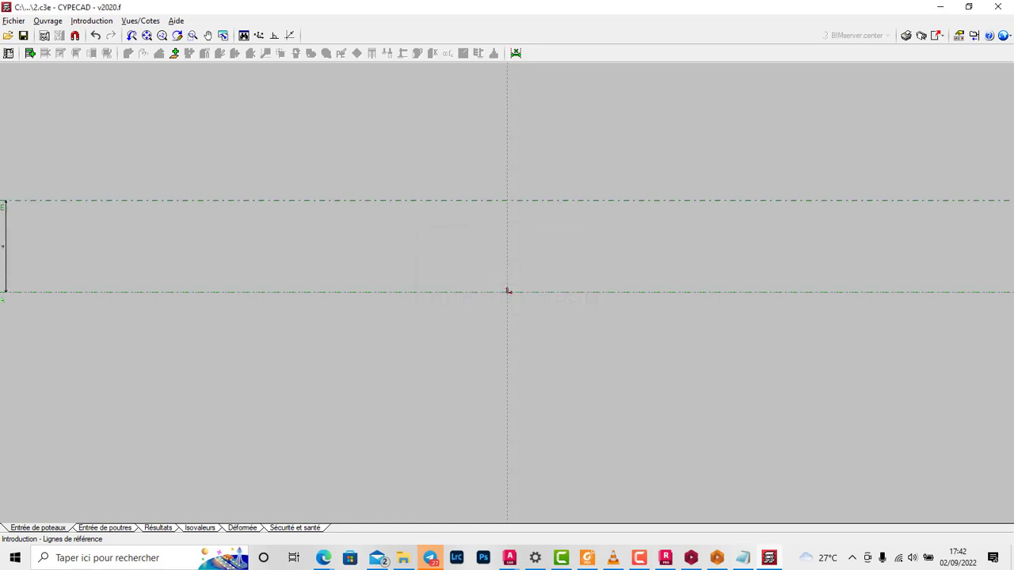
Step: Add a vertical reference line named 1 through the drawing origin
key(alt+i)
key(Down)
key(Down)
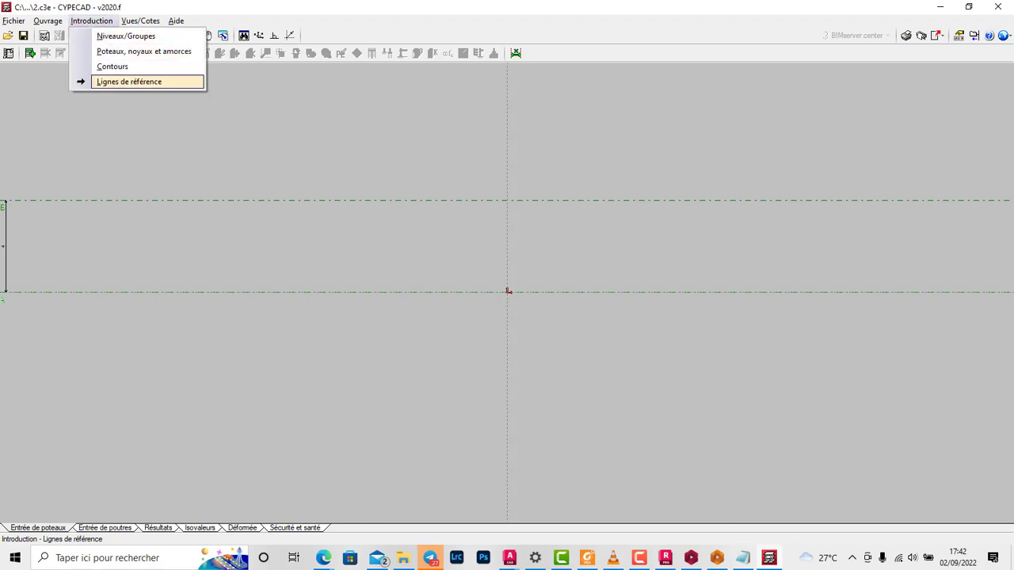
key(Return)
key(Down)
key(Down)
key(Return)
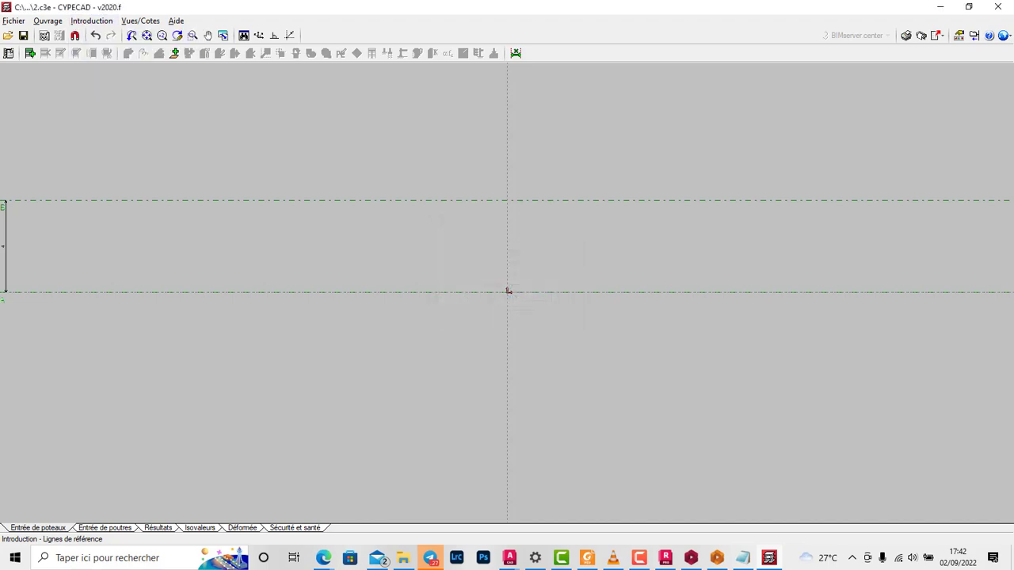
click(508, 290)
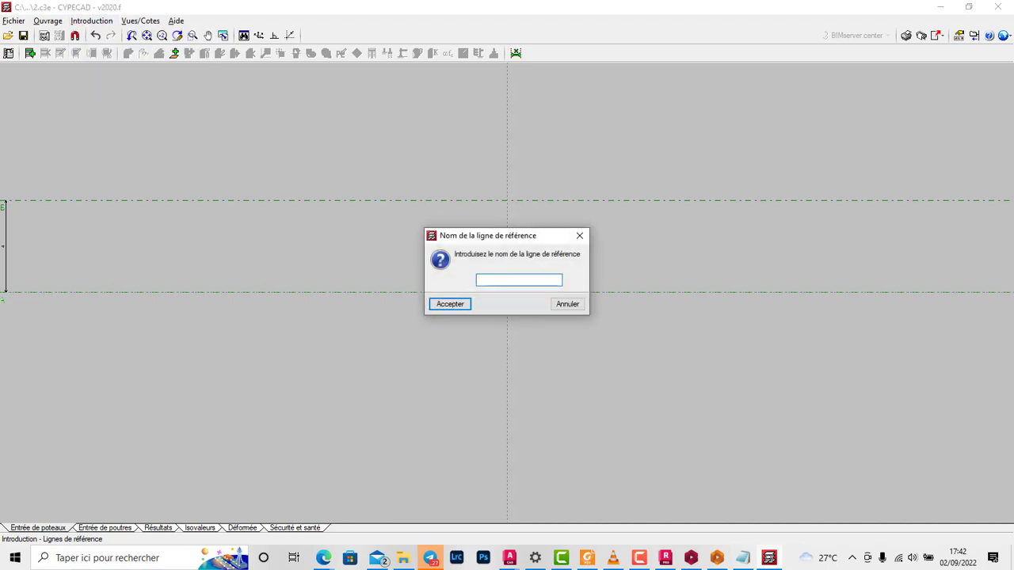
text(1)
key(Return)
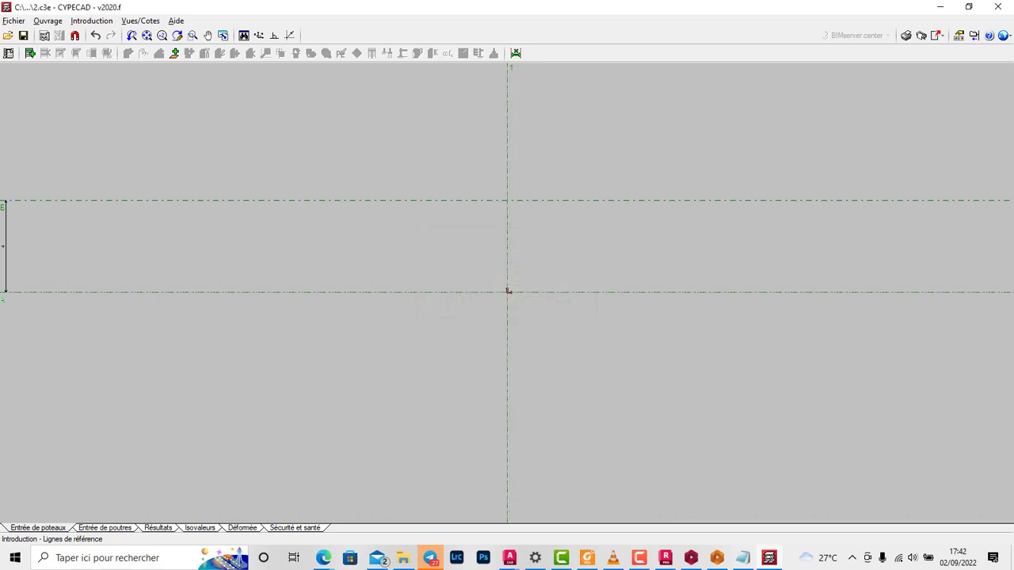
Step: Add a second vertical reference line to the right of line 1 at a distance of 4, accepting the suggested name
key(alt+i)
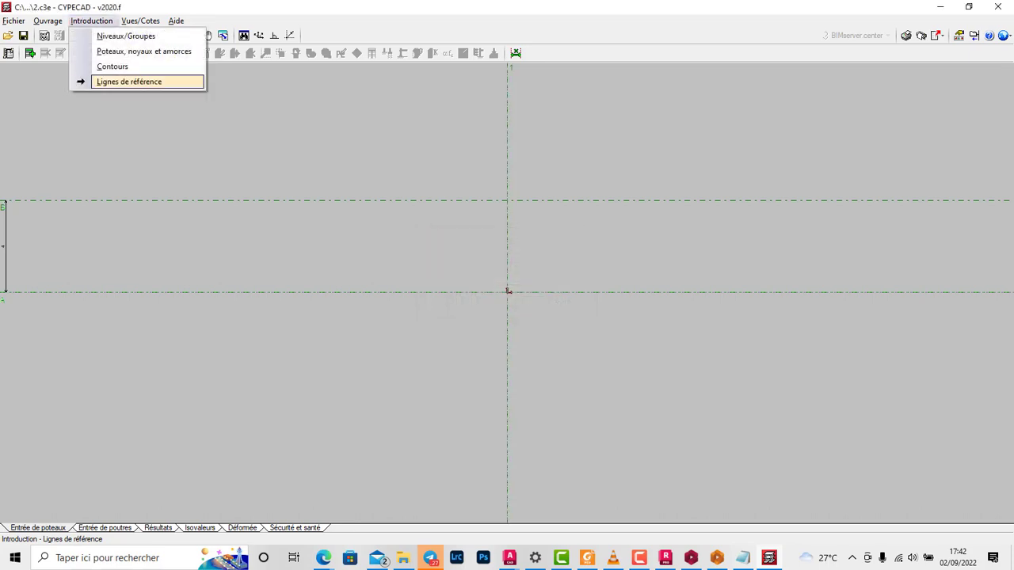
key(Return)
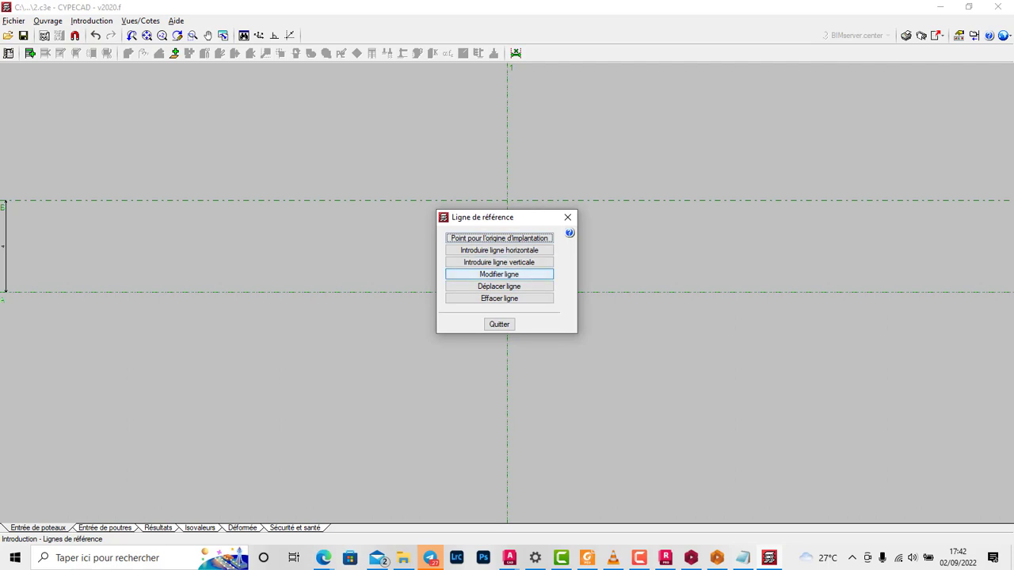
click(499, 263)
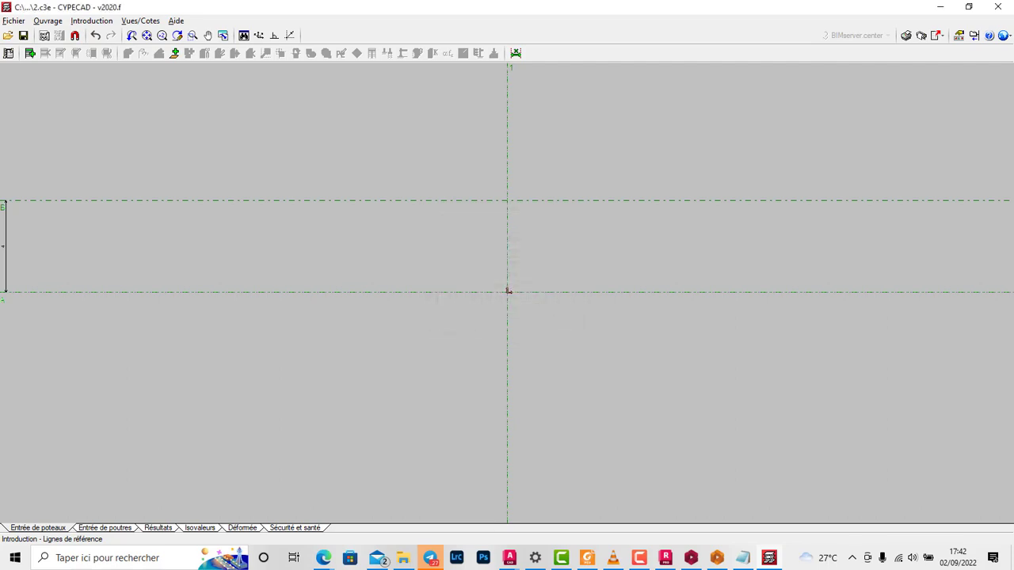
click(508, 291)
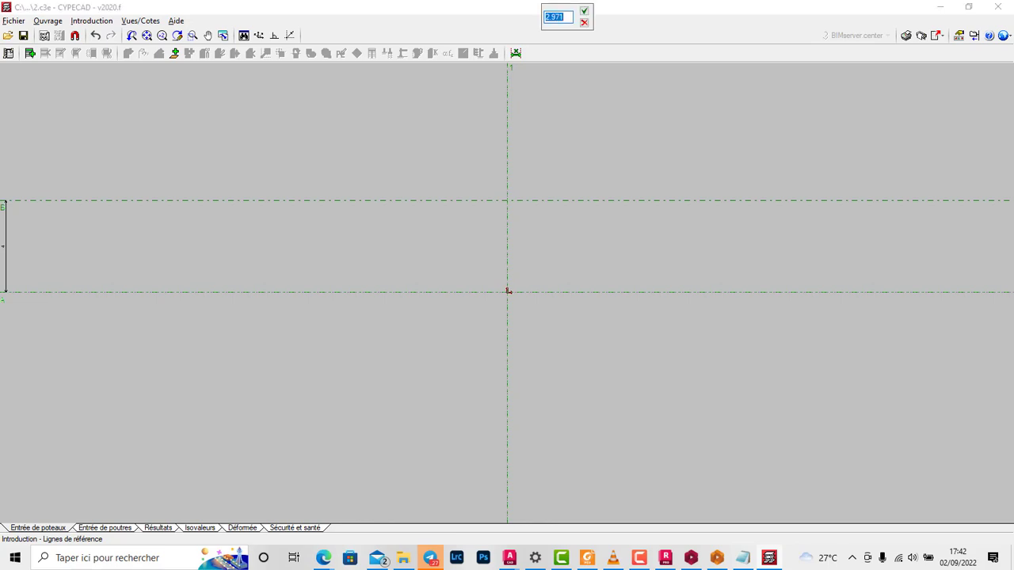
text(4)
key(Return)
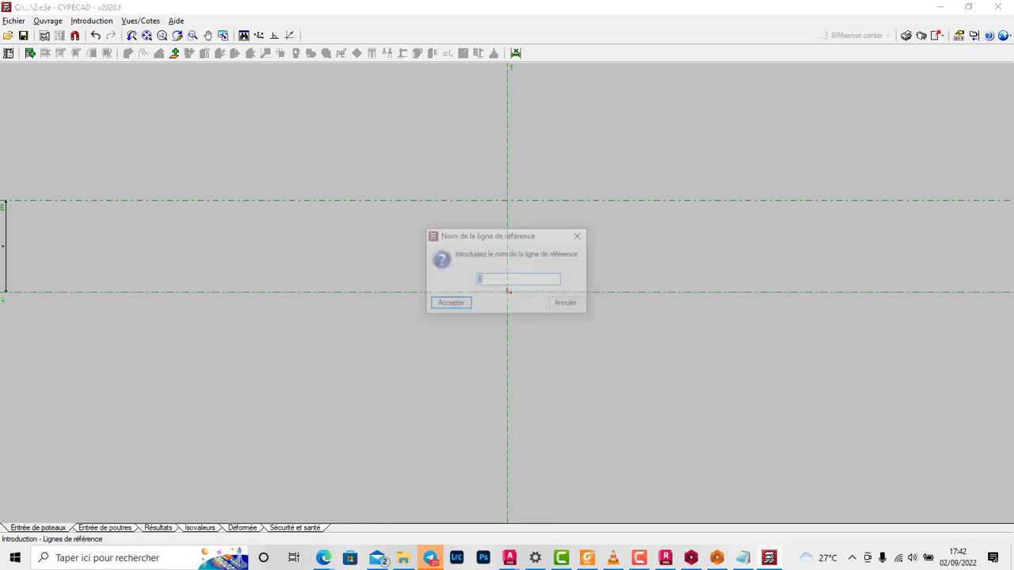
key(Return)
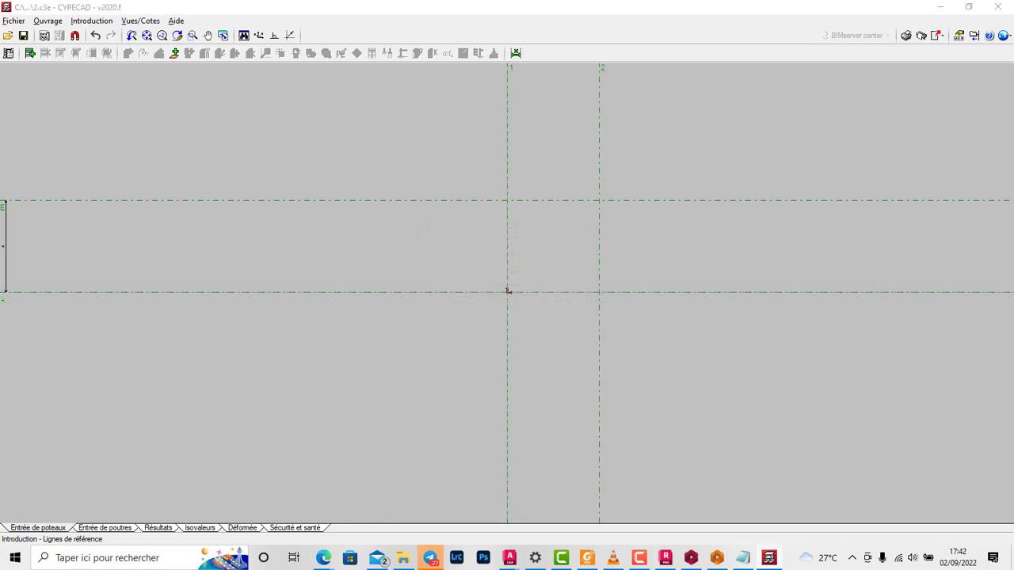
Step: Add a third vertical reference line to the right of line 2 at a distance of 3, accepting the suggested name
click(508, 291)
text(3)
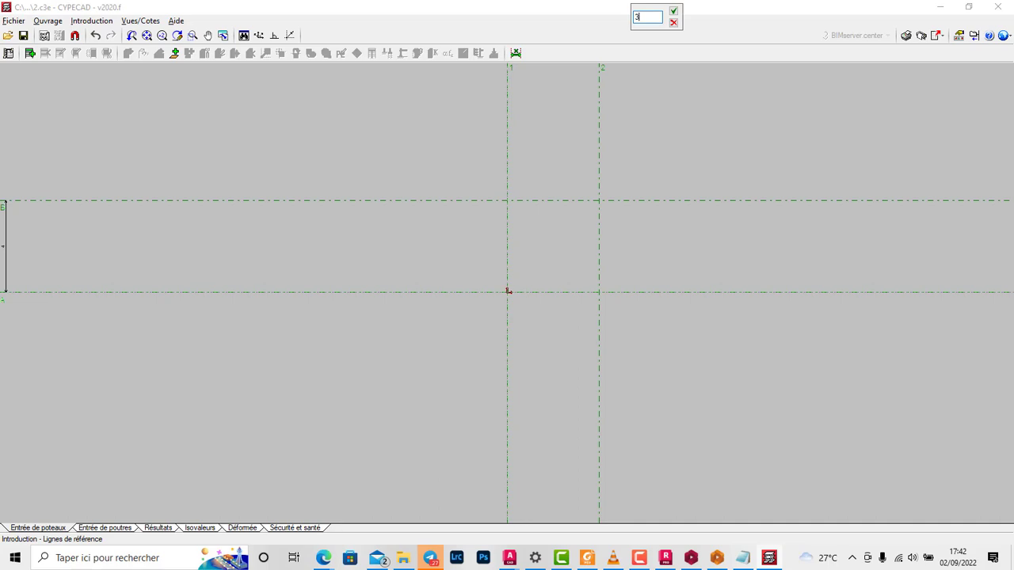
key(Return)
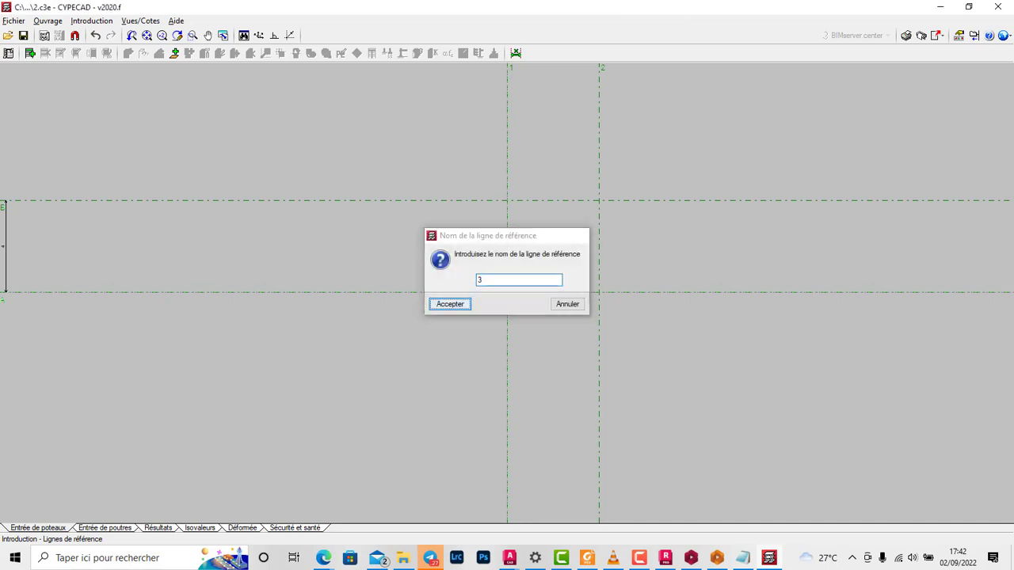
key(Return)
scroll(655, 282, down, 2)
scroll(681, 273, up, 1)
scroll(664, 299, down, 4)
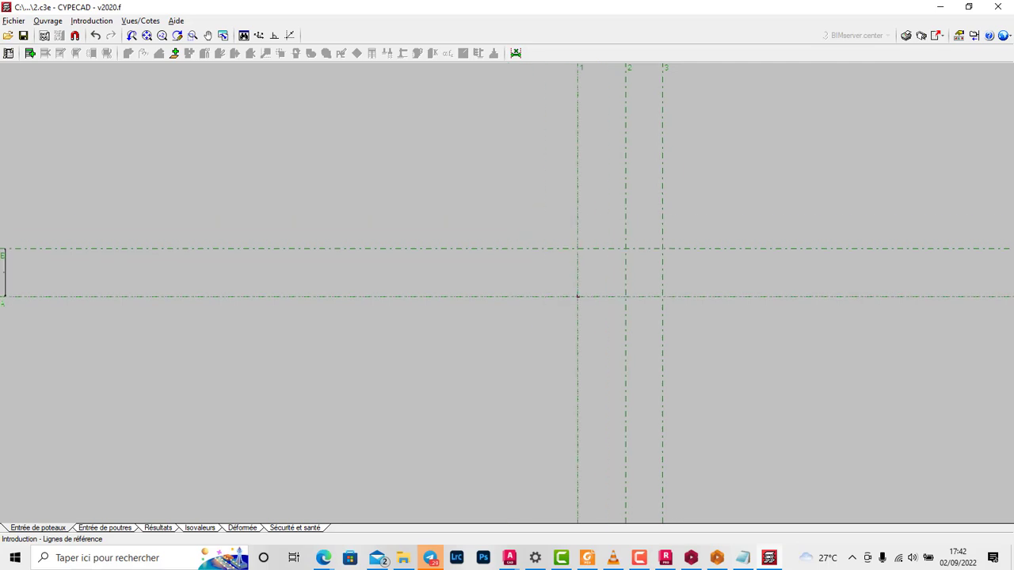
scroll(691, 300, up, 1)
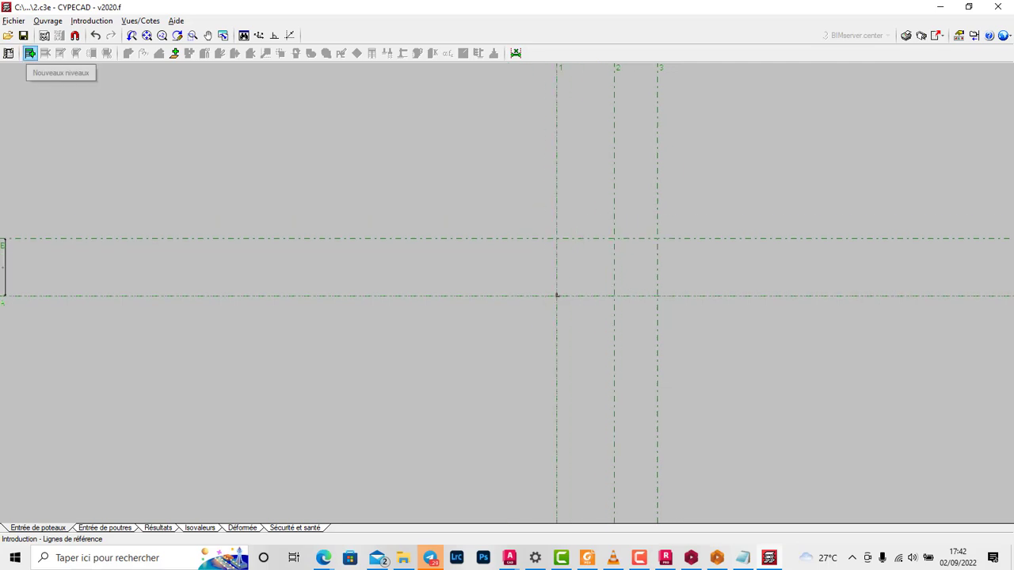
Step: Start inserting two free (Libres) levels, each with a height of 3 m
click(30, 53)
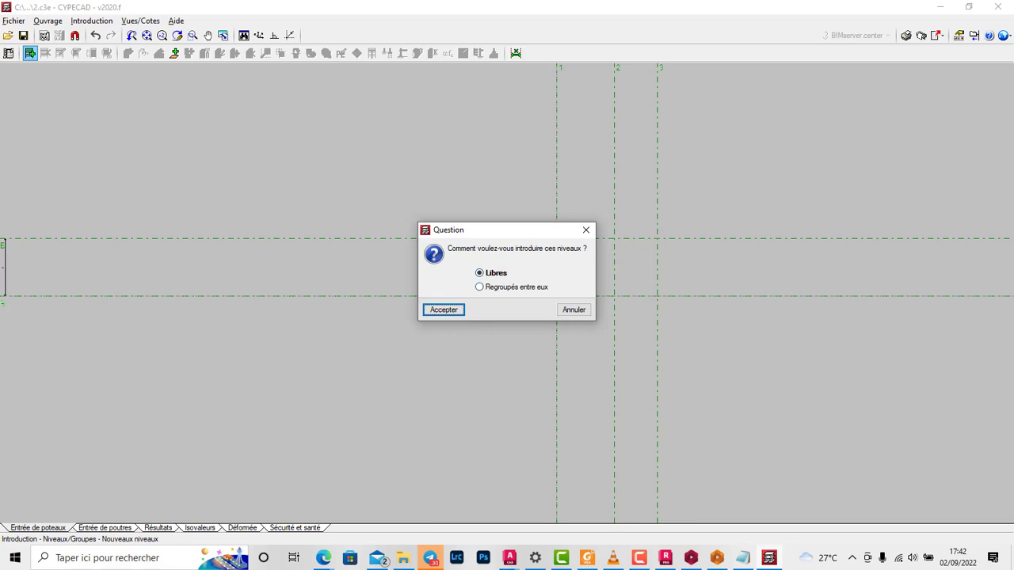
key(Return)
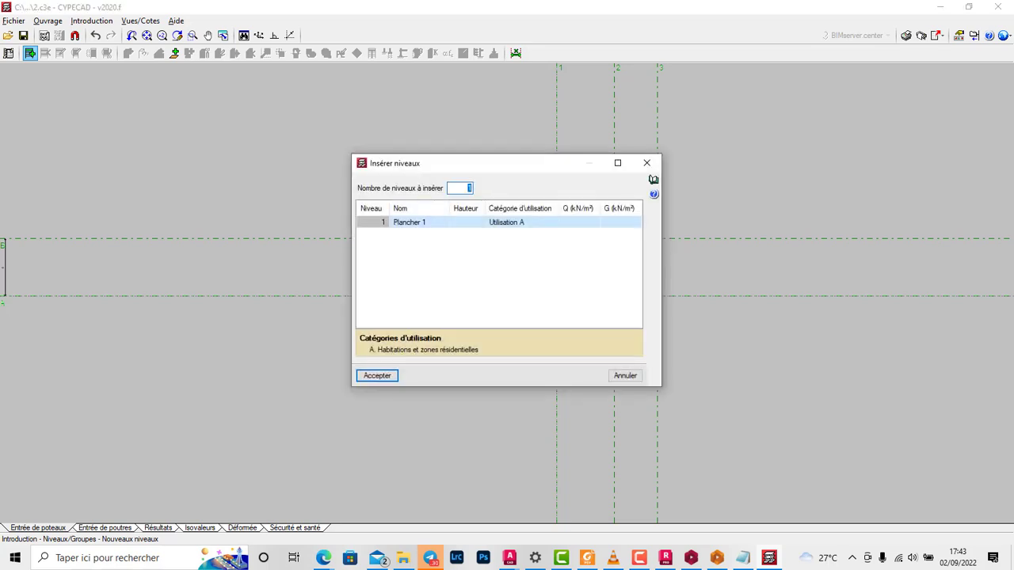
text(2)
key(Tab)
text(3)
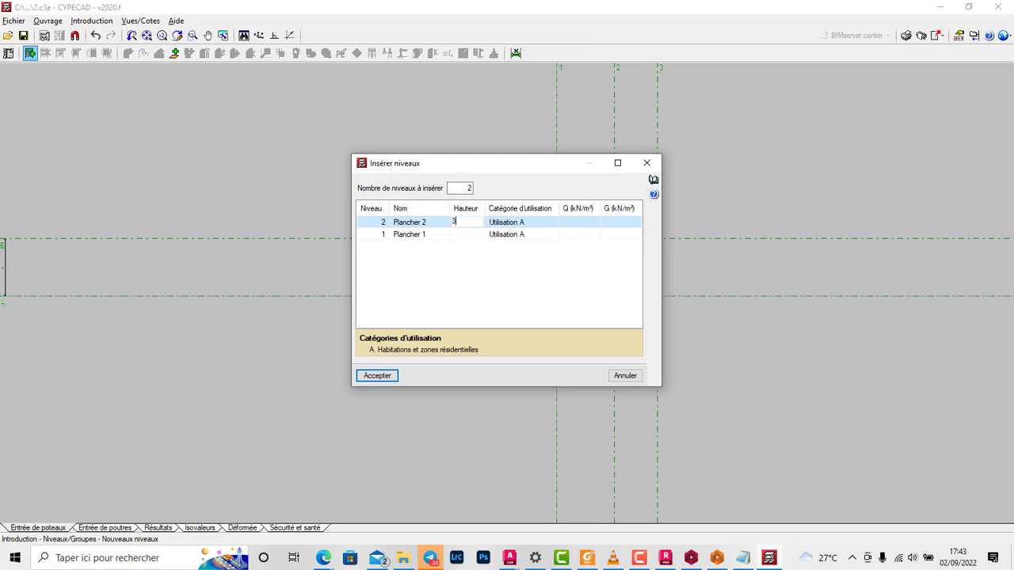
key(Return)
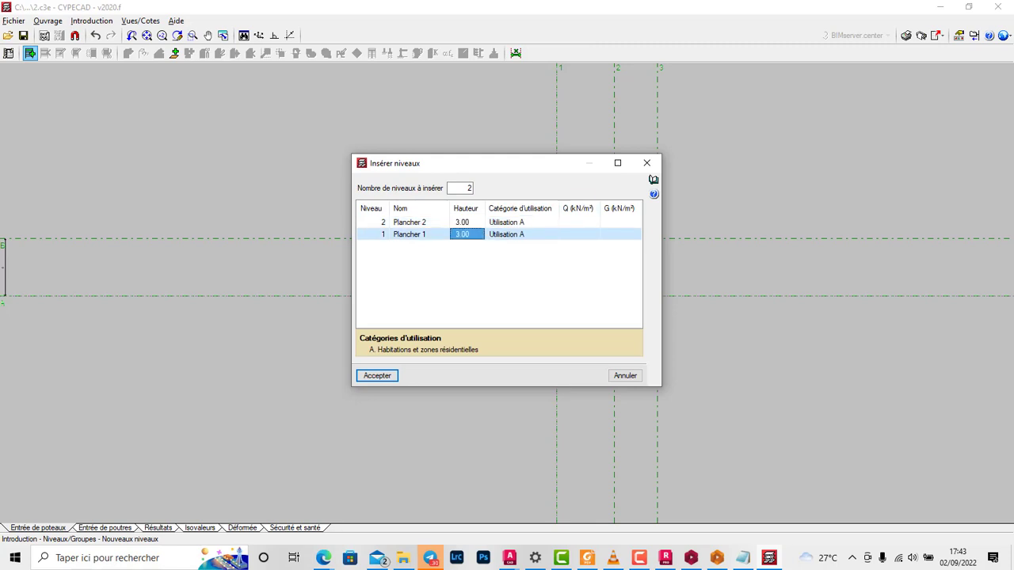
Step: Set the Q load of both floors and the G load to 0 kN/m², and insert the levels
click(580, 234)
click(580, 223)
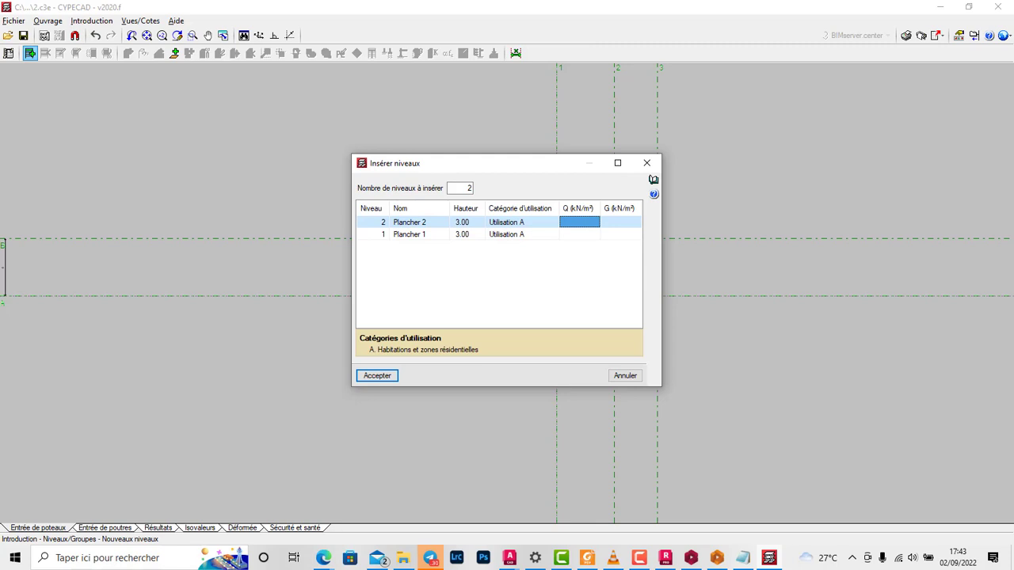
text(0)
key(Return)
text(0)
key(Return)
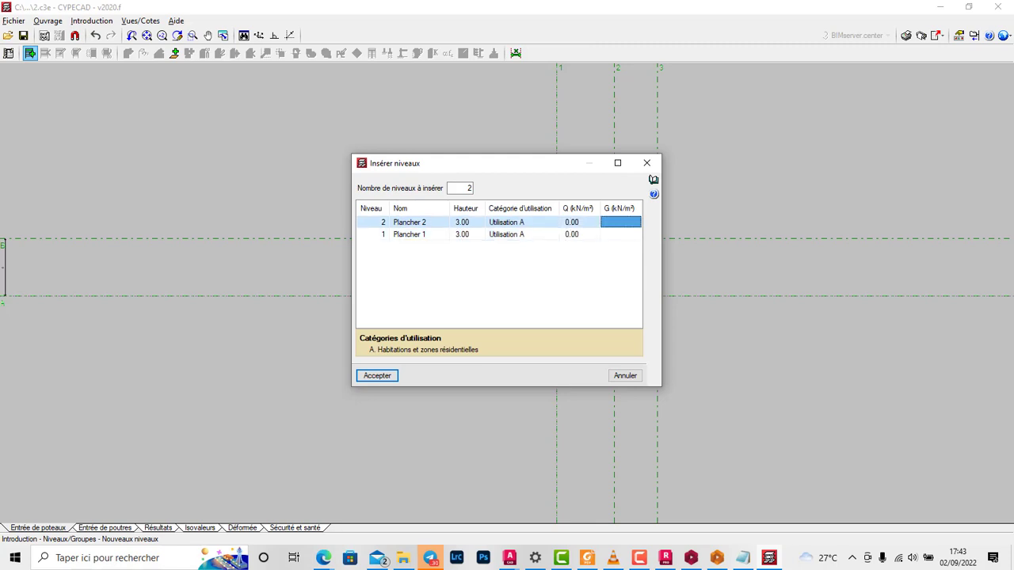
text(0)
key(Return)
click(377, 376)
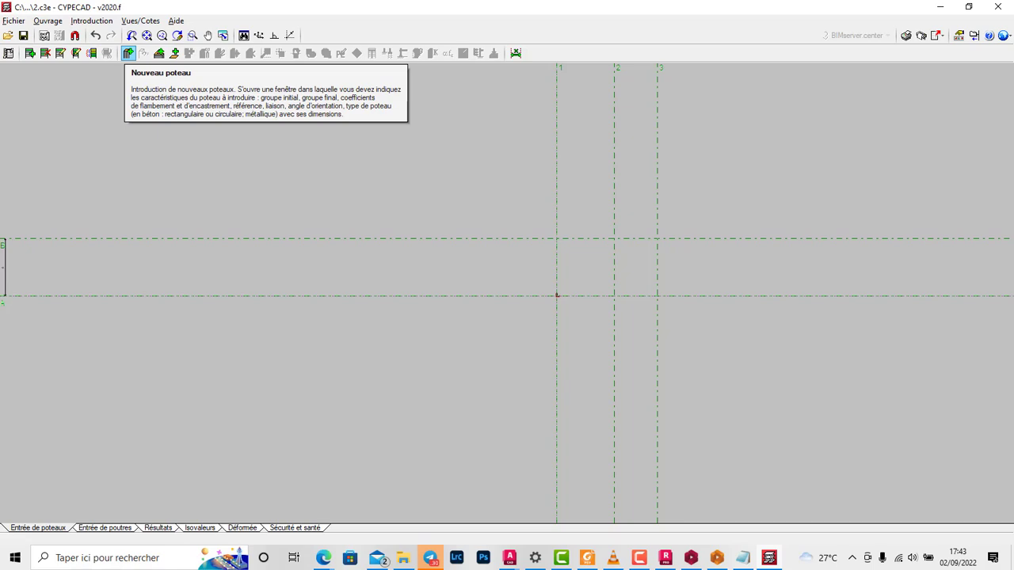
Step: Start a new column and give it a rectangular concrete section of 30 × 20 cm (X × Y) at Plancher 2
click(128, 53)
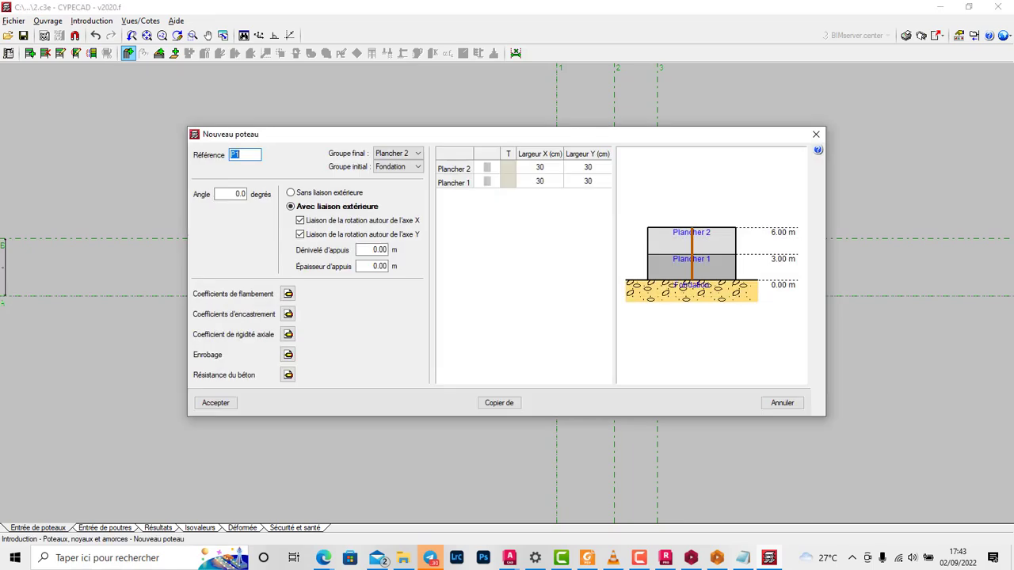
drag(443, 134, 691, 107)
click(786, 139)
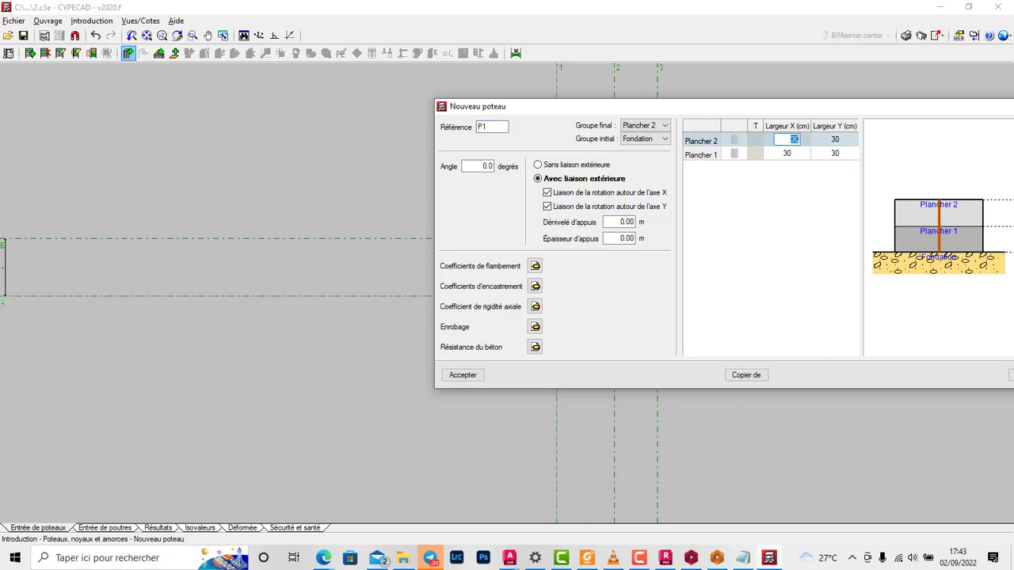
key(BackSpace)
click(734, 141)
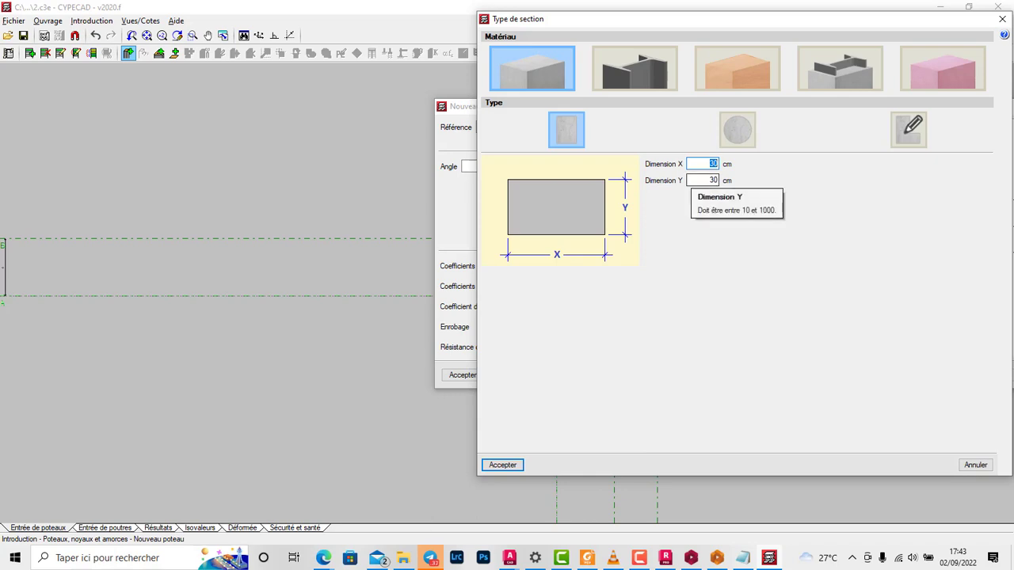
text(3)
key(Tab)
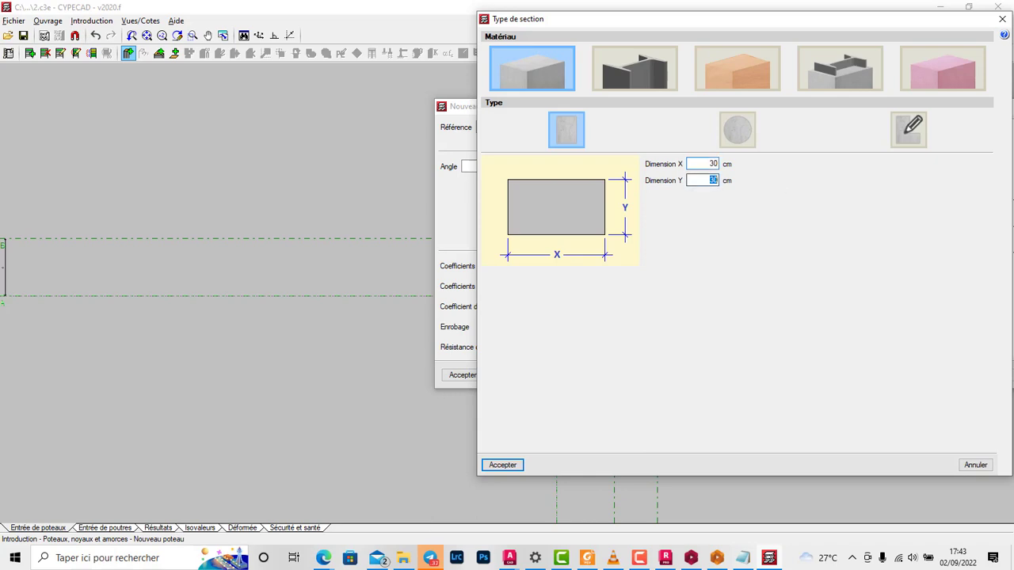
text(20)
key(Return)
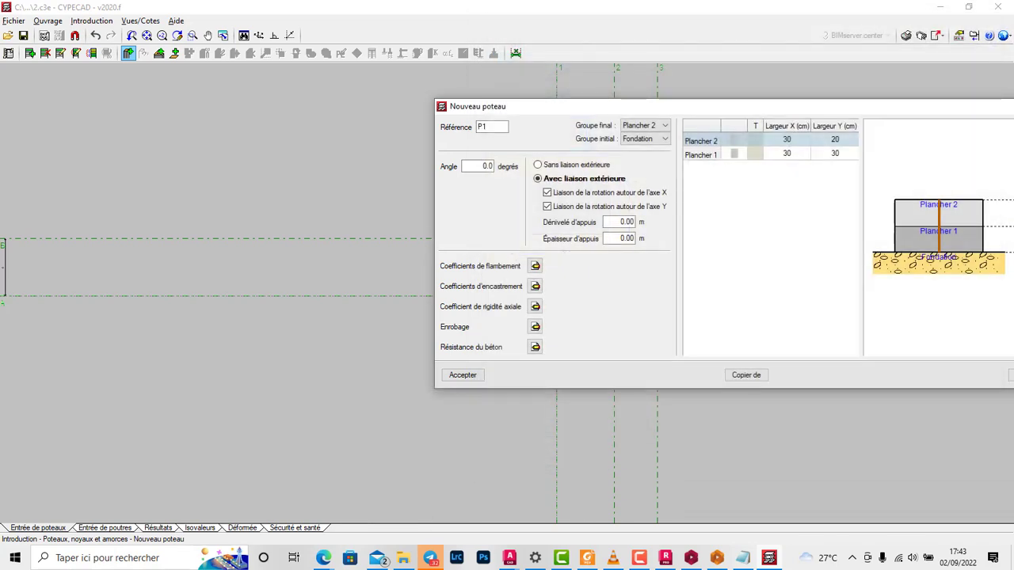
Step: Set the new column's Y width at Plancher 1 to 20 cm
click(835, 154)
text(20)
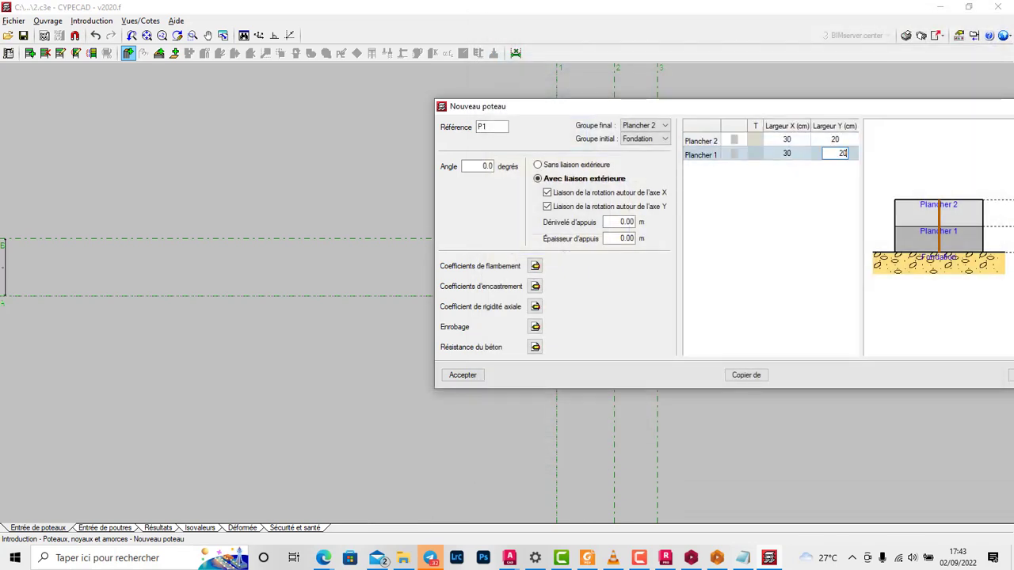
click(786, 154)
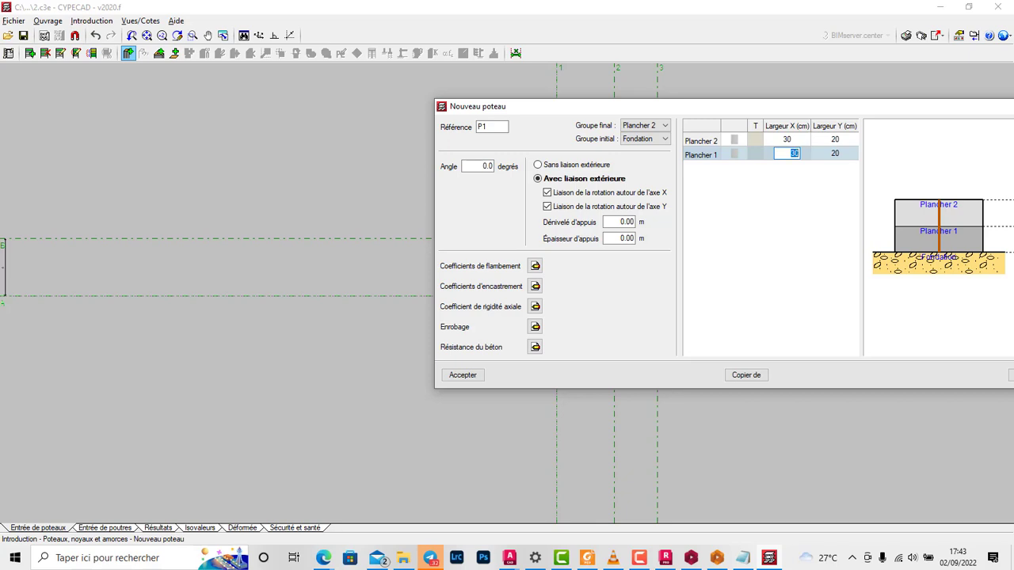
drag(634, 106, 674, 86)
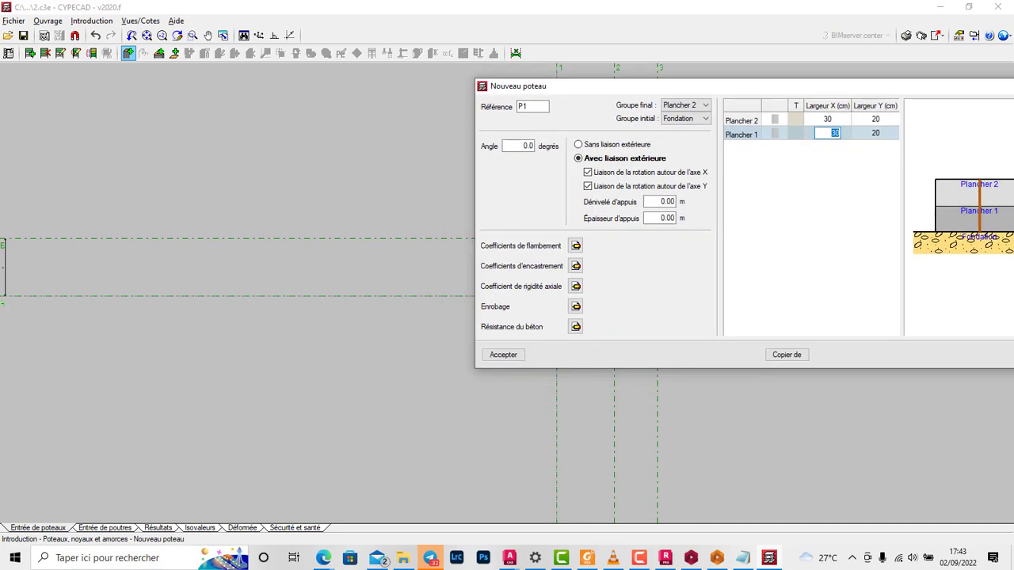
Step: Set the column's buckling coefficients at Plancher 1 to 0.7 in X and Y, and accept the column properties
click(576, 245)
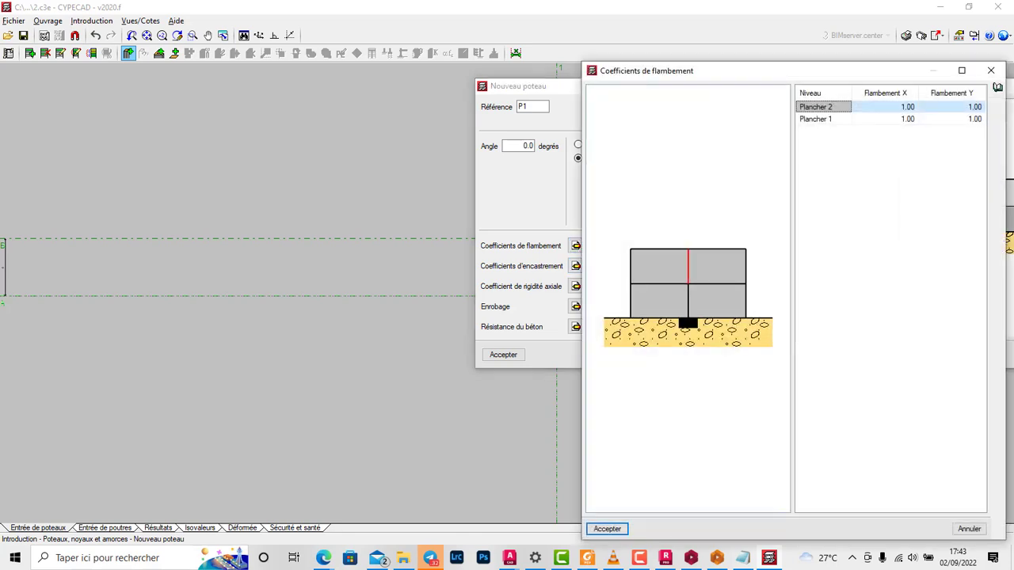
click(816, 118)
click(886, 119)
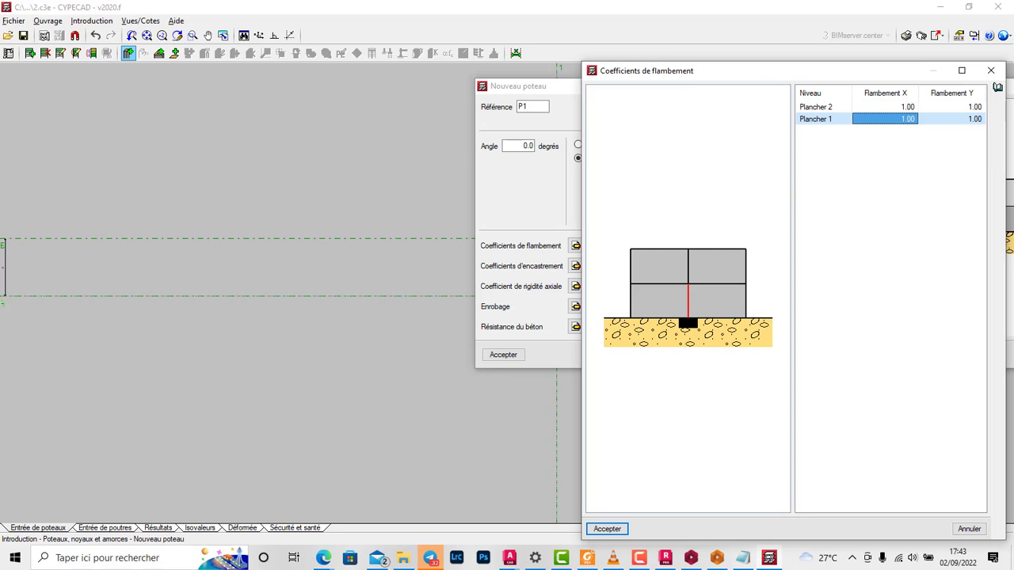
click(886, 118)
text(0.7)
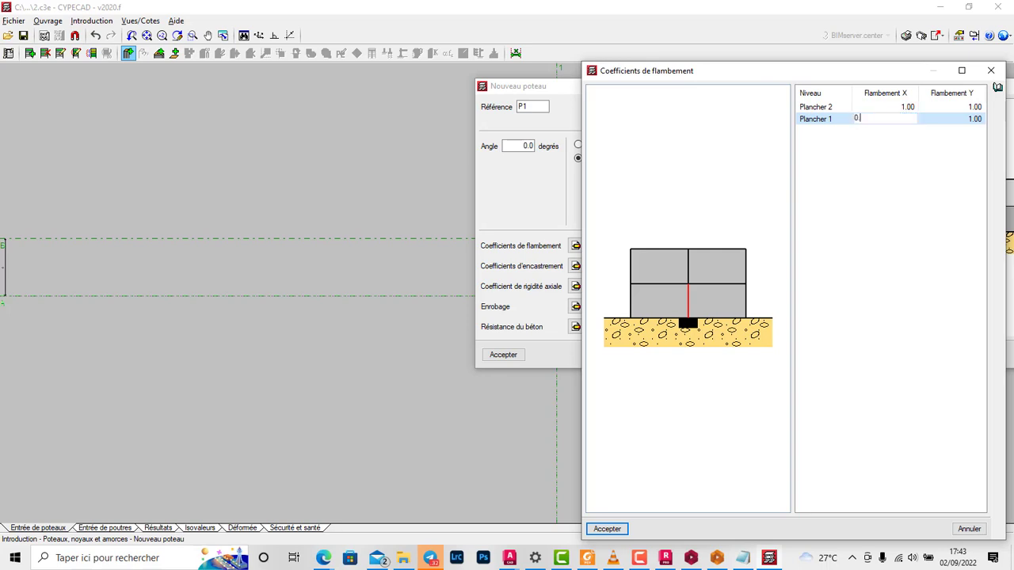
key(Tab)
text(0.7)
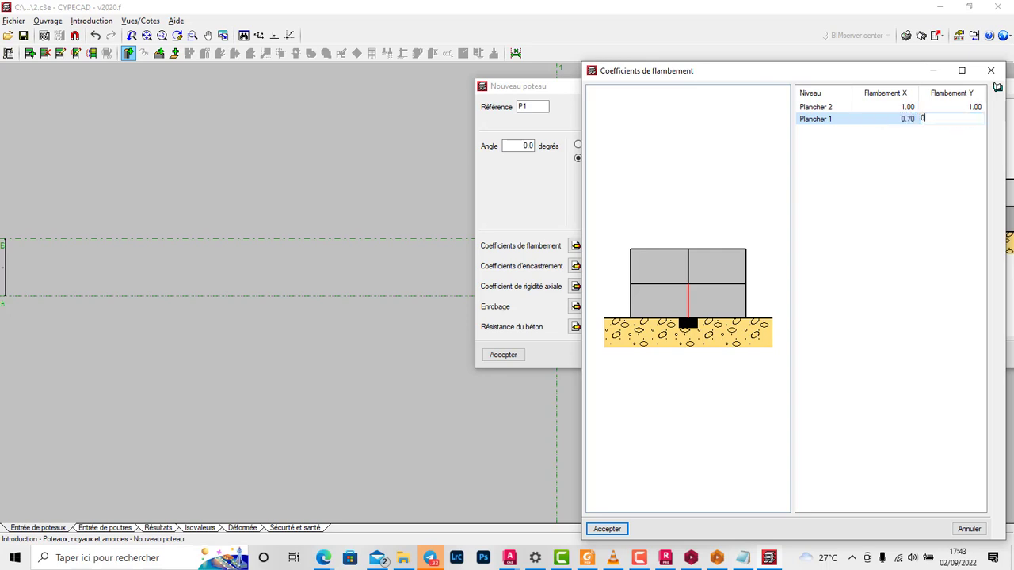
key(Tab)
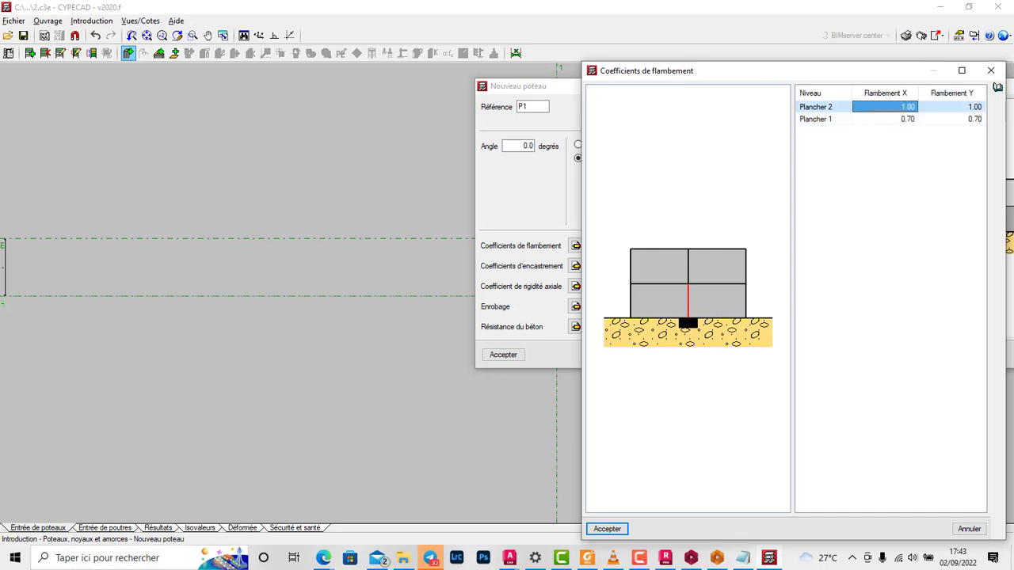
key(Return)
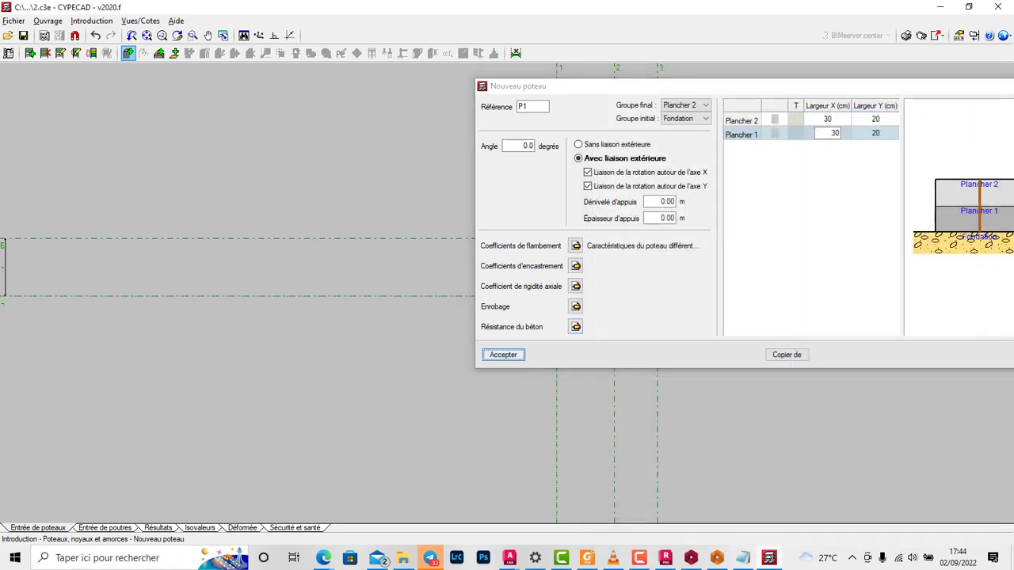
key(Return)
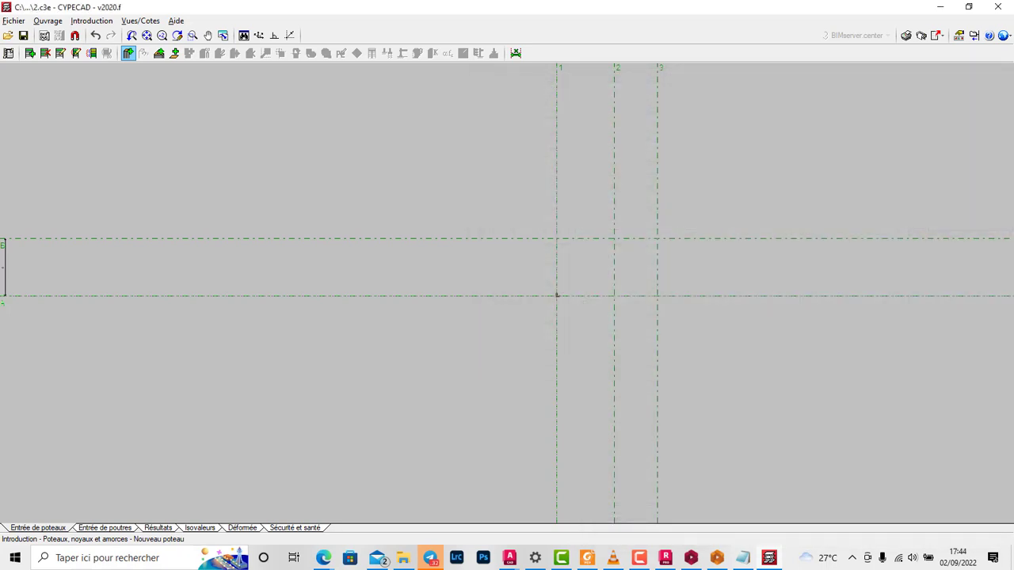
Step: Activate the object snaps and add the Point snap to the enabled ones
scroll(547, 298, up, 5)
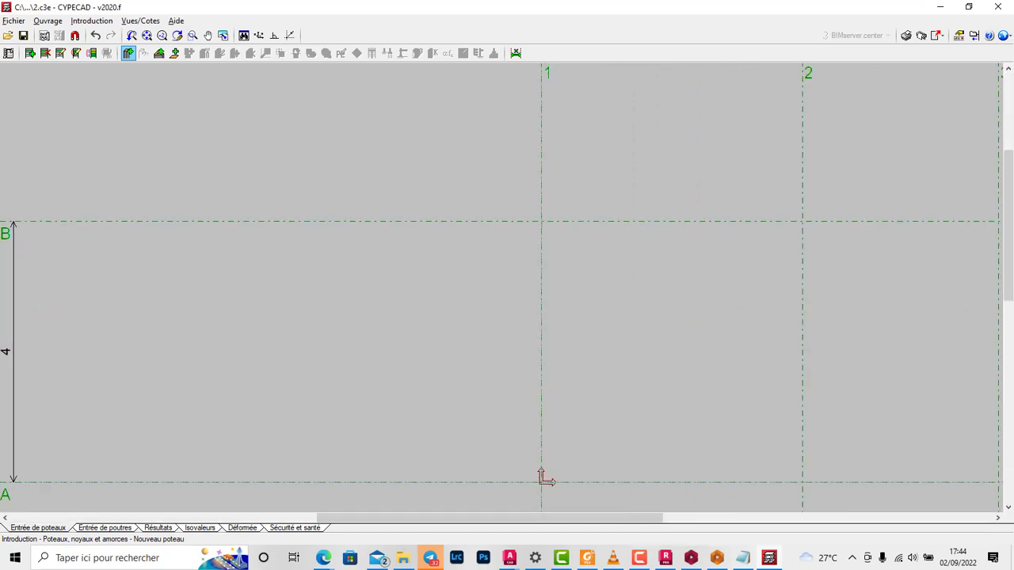
click(74, 36)
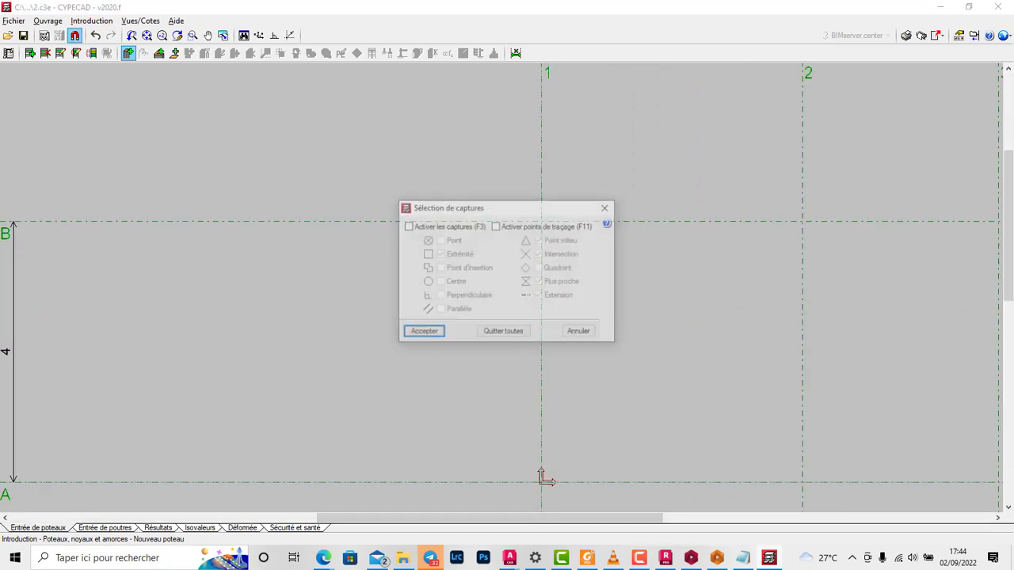
click(408, 226)
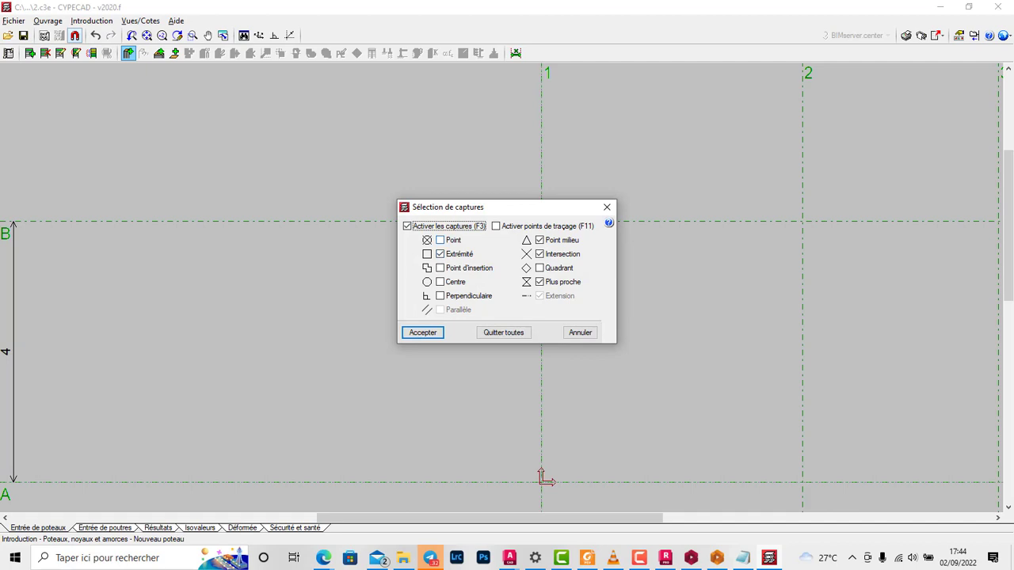
click(440, 240)
click(496, 227)
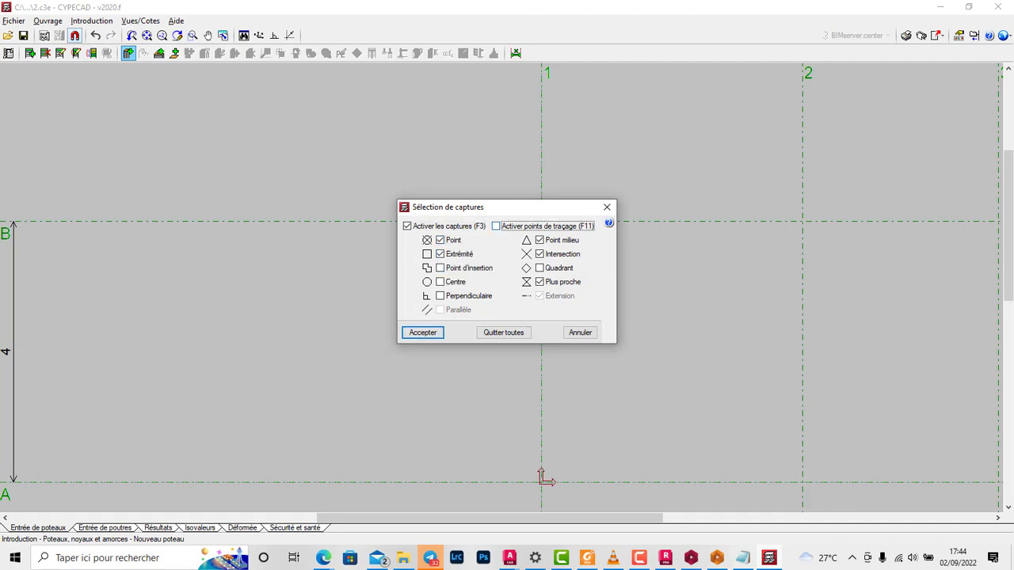
click(422, 332)
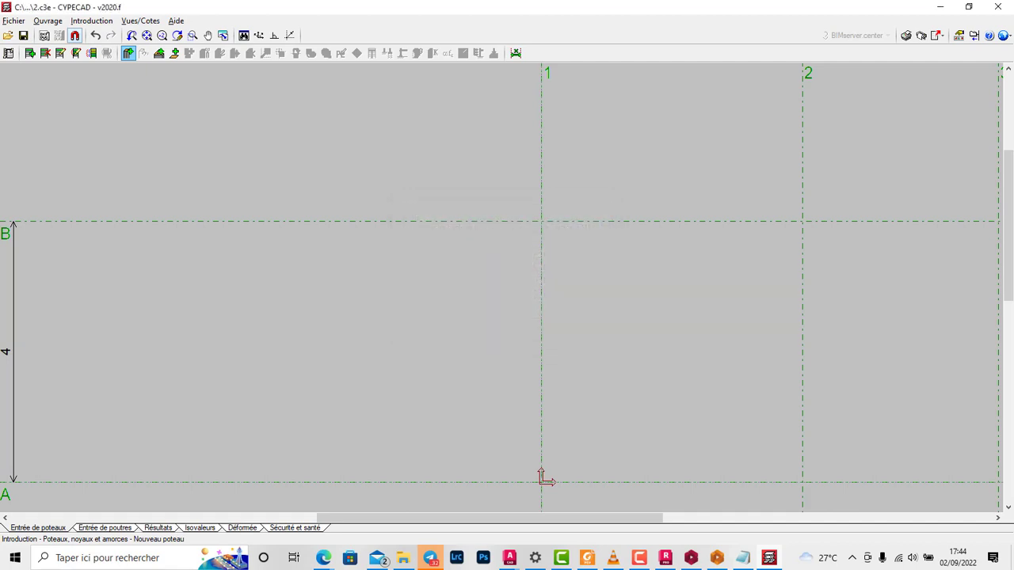
Step: Place the column at all six intersections of lines A and B with lines 1, 2 and 3, in the order B1, A1, A2, B2, B3, A3
click(541, 221)
scroll(557, 148, down, 2)
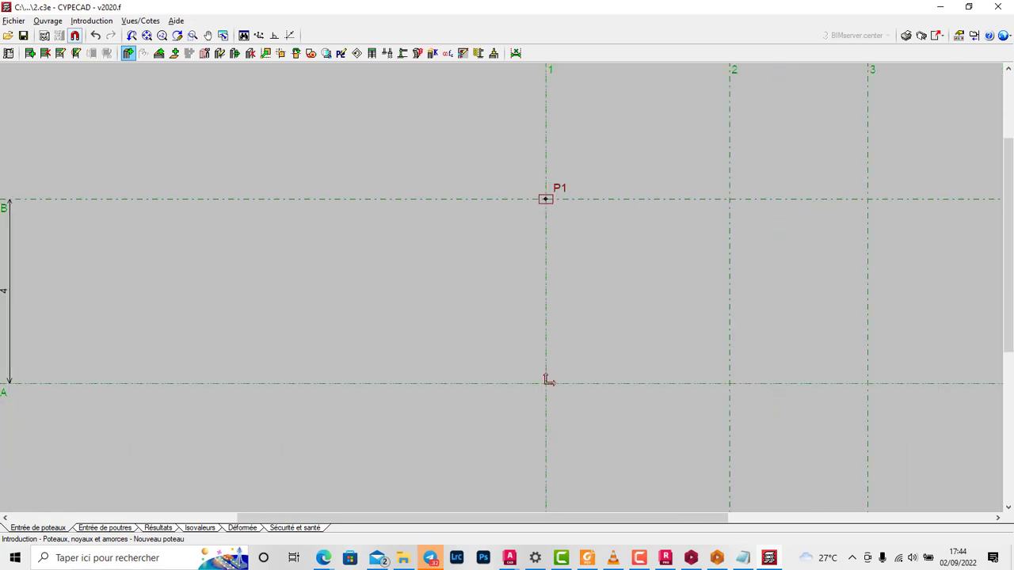
click(546, 381)
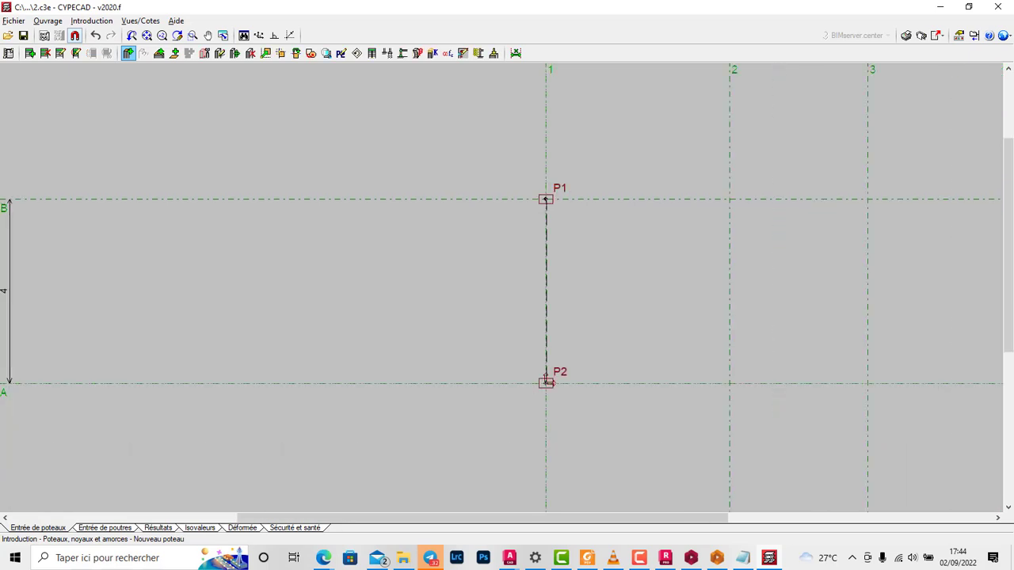
click(730, 383)
click(729, 199)
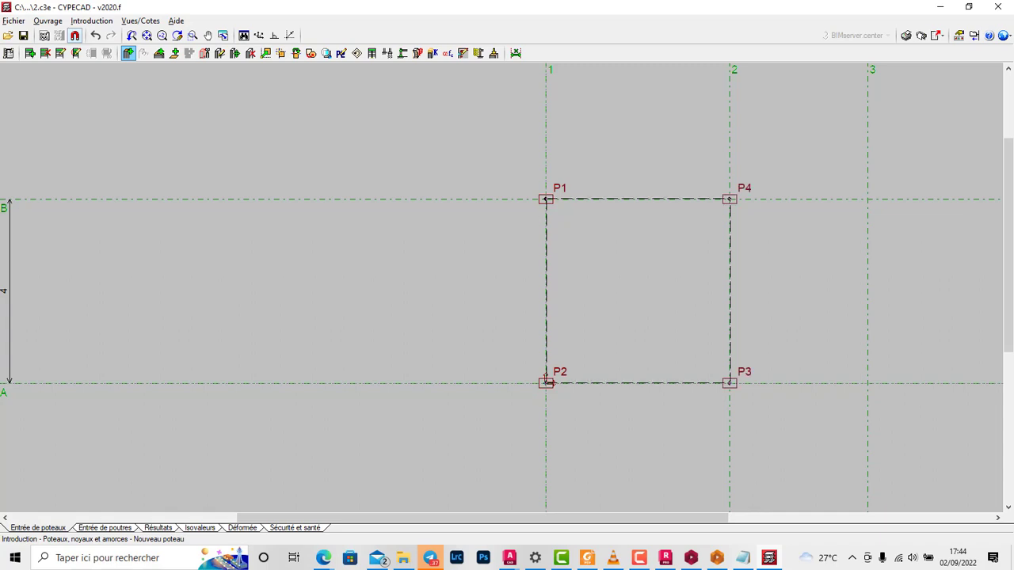
click(868, 198)
click(868, 383)
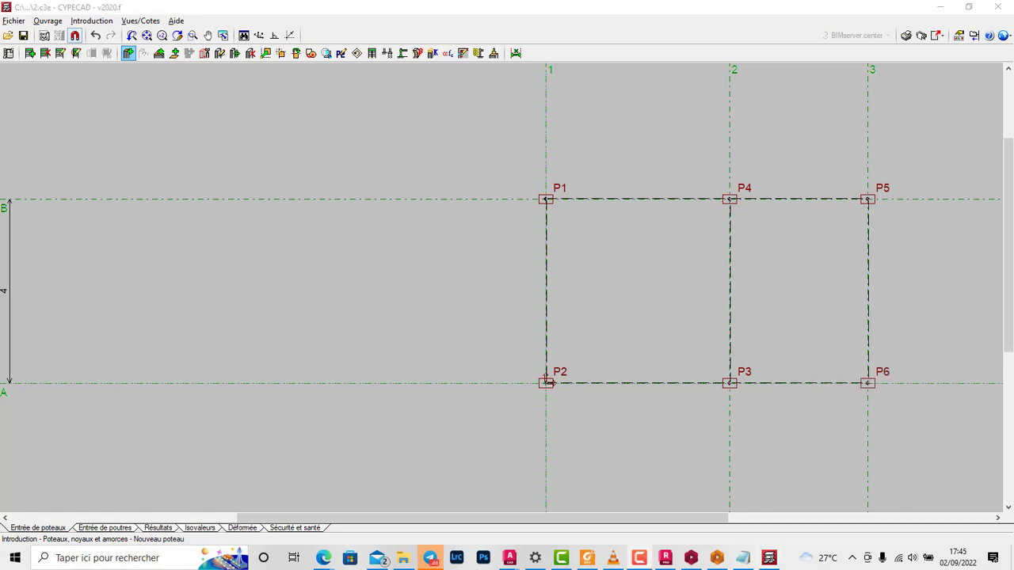
scroll(868, 199, up, 1)
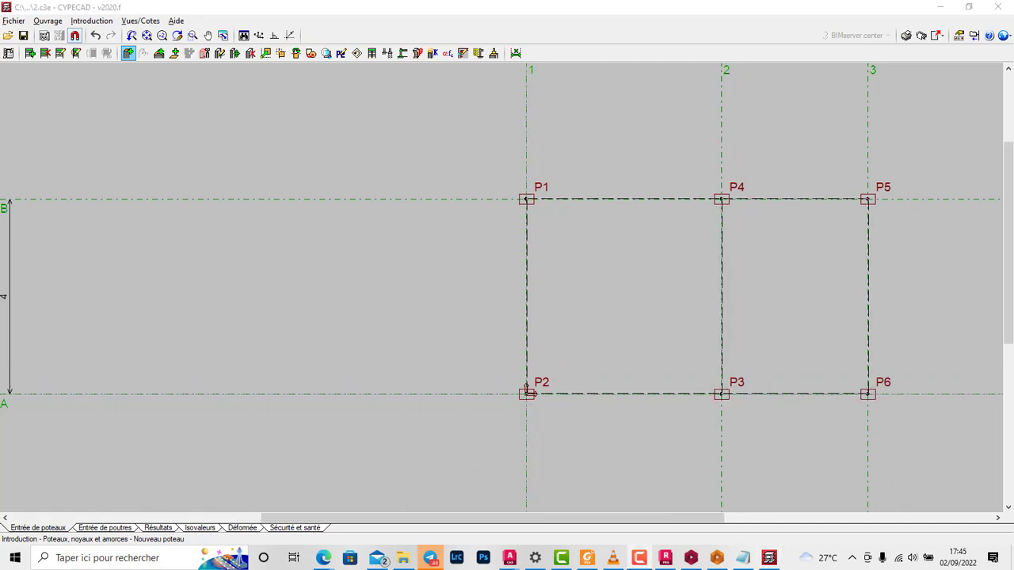
scroll(529, 390, down, 1)
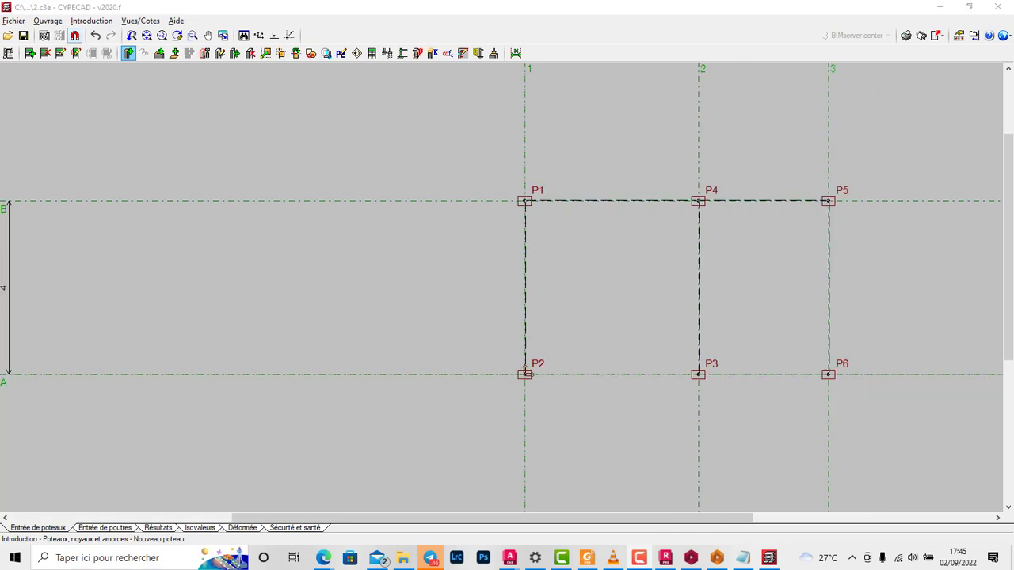
Step: Start entering beams at Plancher 1 with the current beam's width set to 20 cm
click(104, 528)
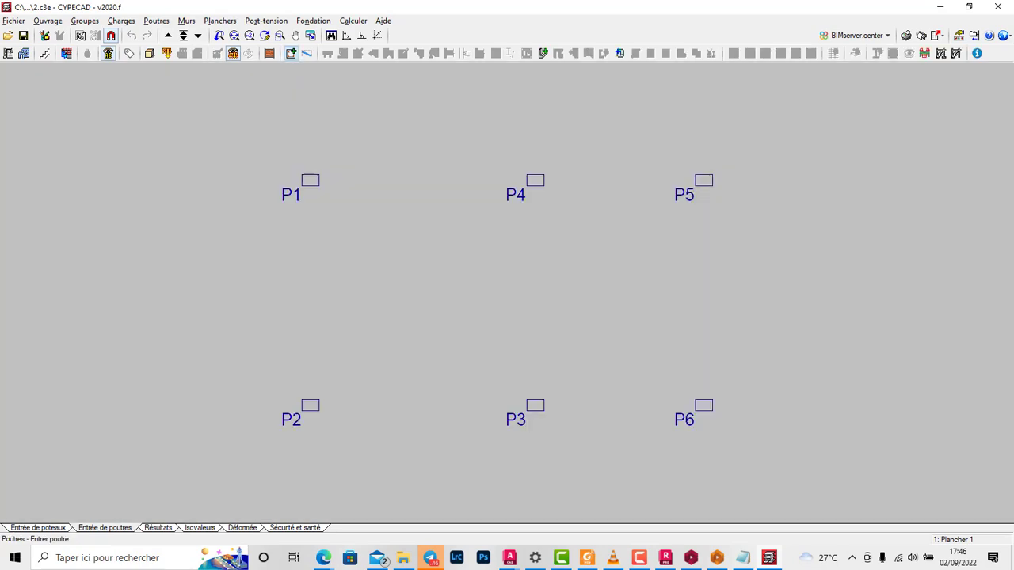
click(291, 53)
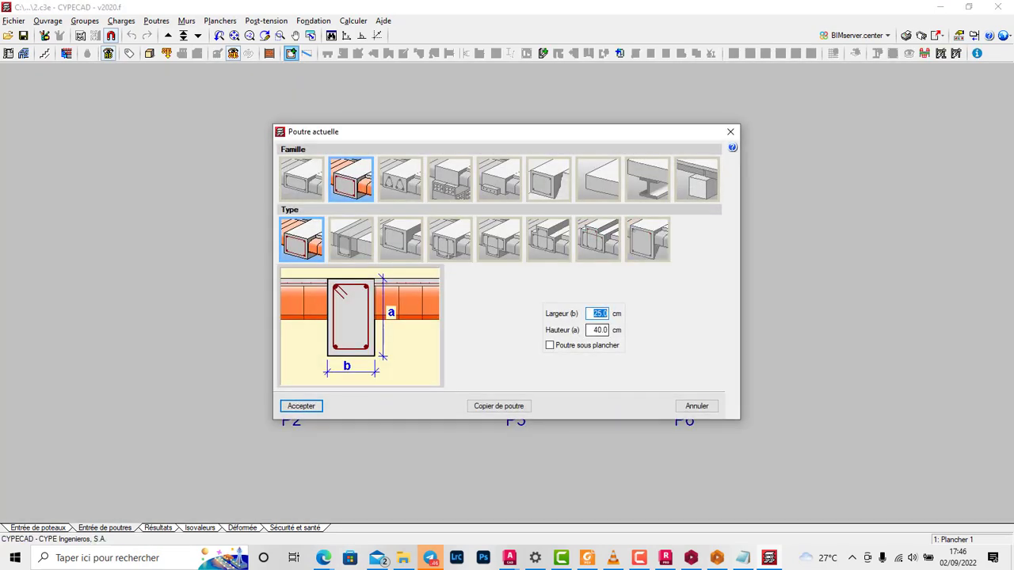
text(20)
key(Tab)
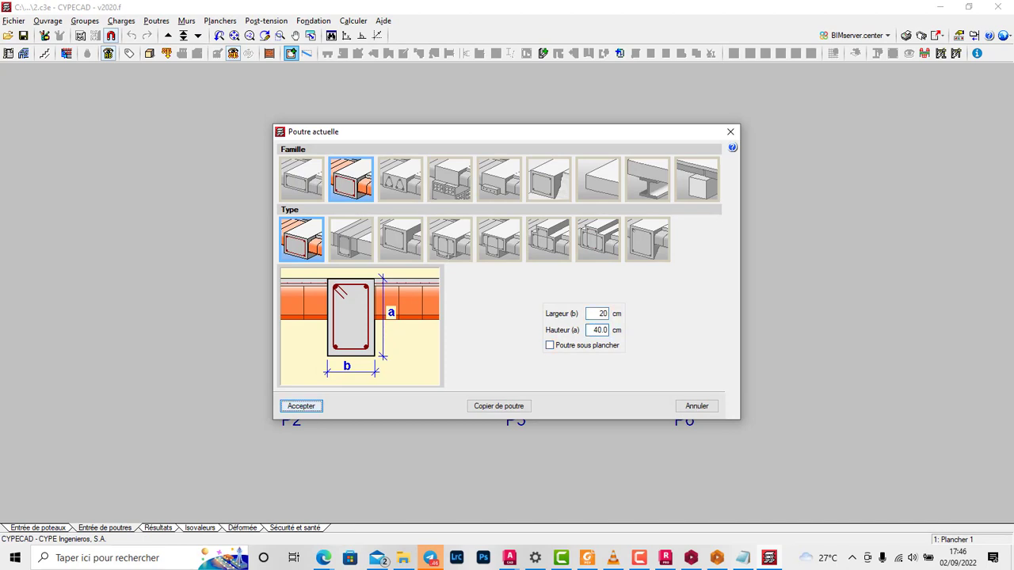
click(301, 405)
Step: Place the beams around the perimeter through P1, P4, P5, P6, P3 and P2, and the inner beam from P4 to P3
scroll(458, 253, down, 1)
click(457, 225)
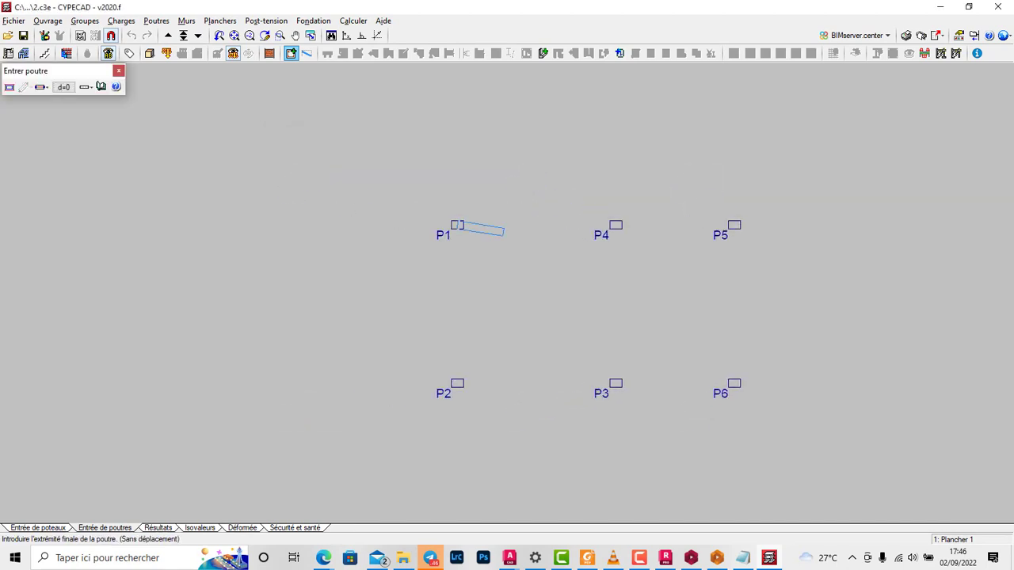
click(735, 224)
click(735, 225)
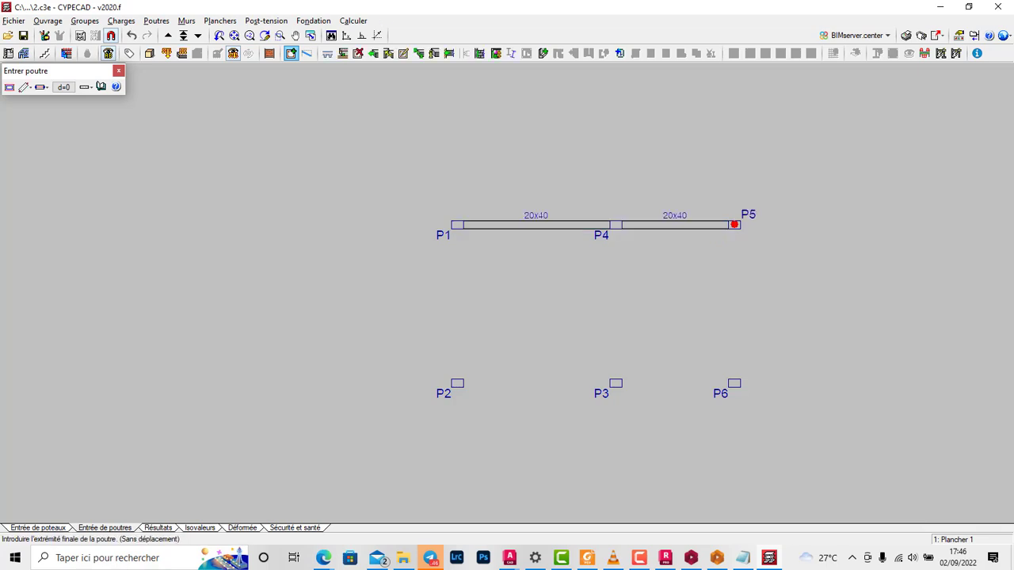
click(735, 384)
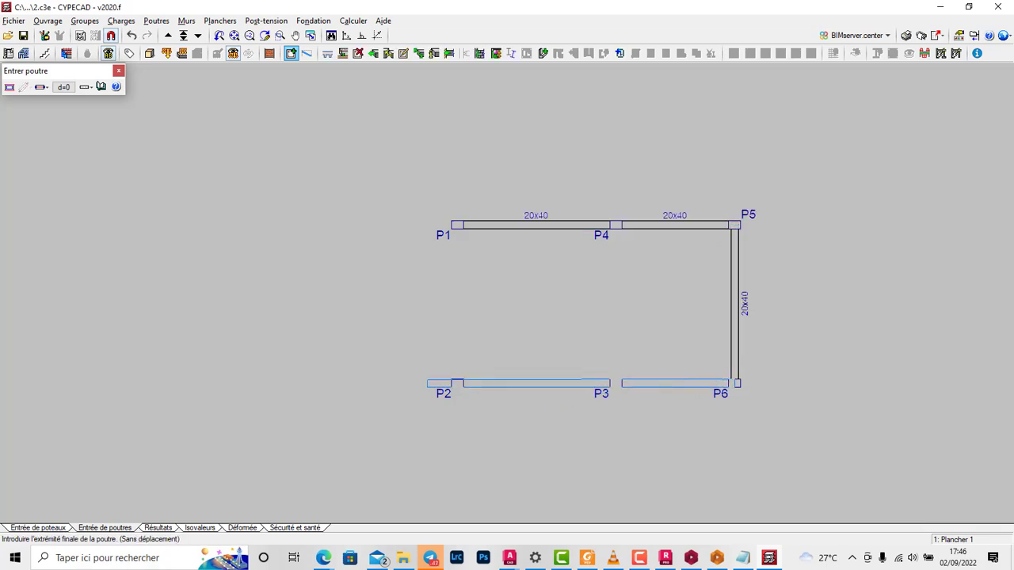
click(457, 383)
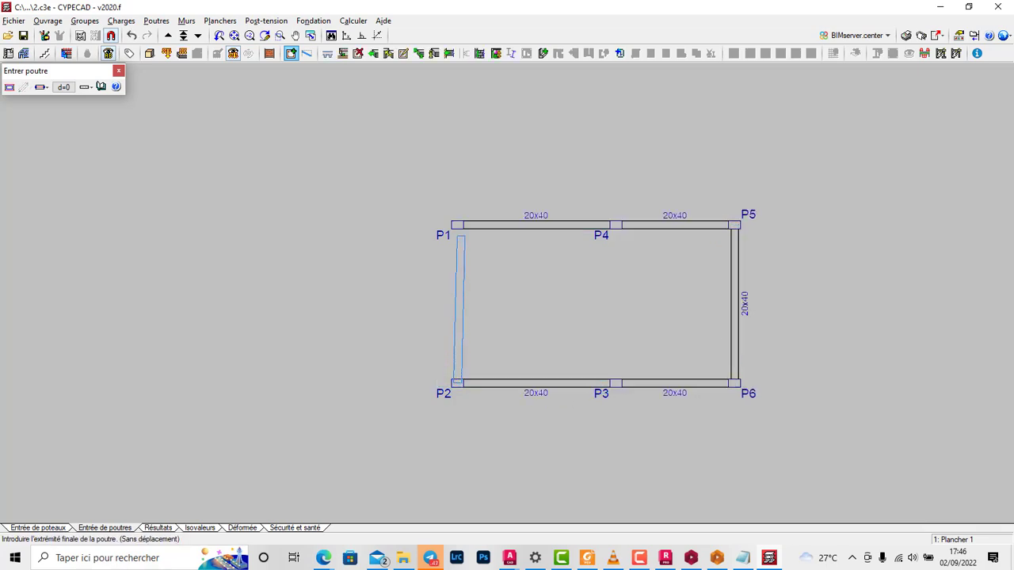
click(457, 225)
click(615, 224)
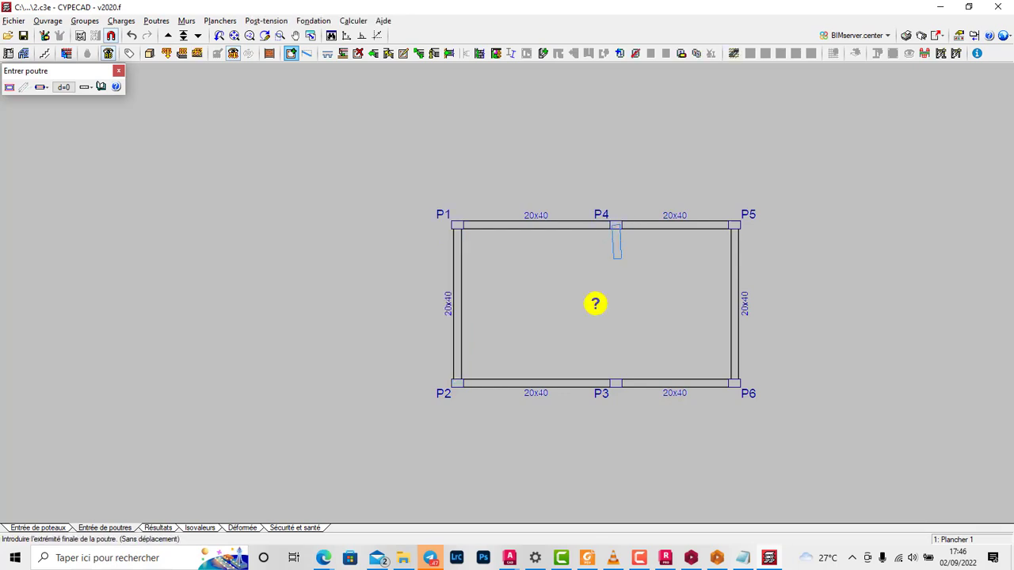
click(615, 383)
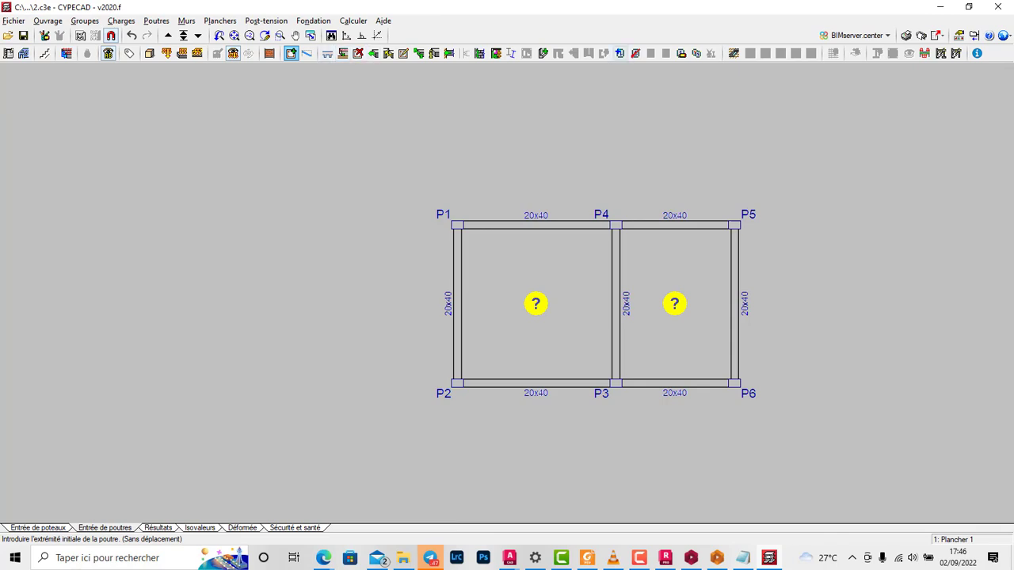
Step: Enter 15 cm solid slabs (Planchers-dalles) in both bays of Plancher 1, with reinforcement parallel to beams P2-P3 and P3-P6
click(619, 53)
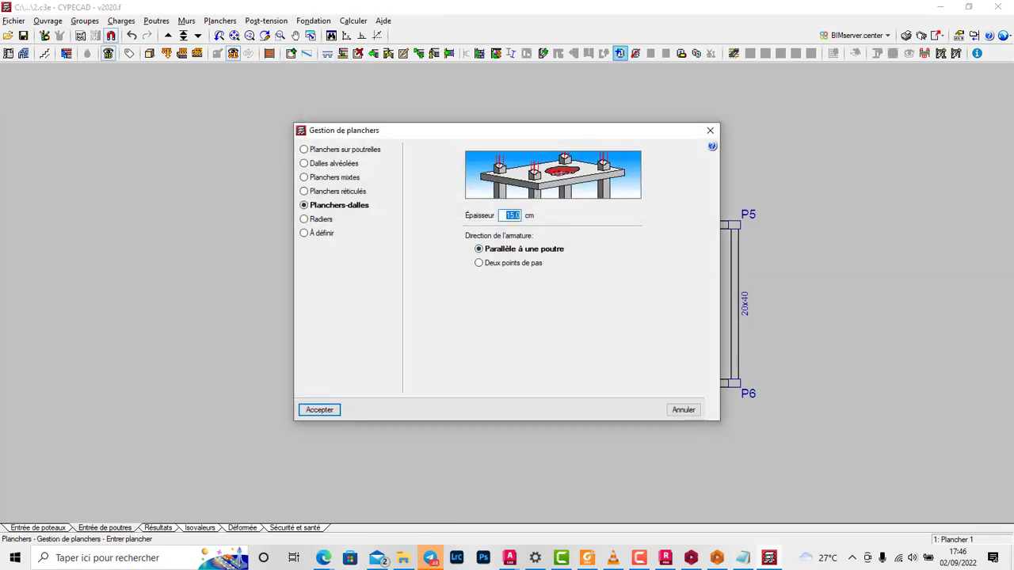
click(319, 409)
click(536, 341)
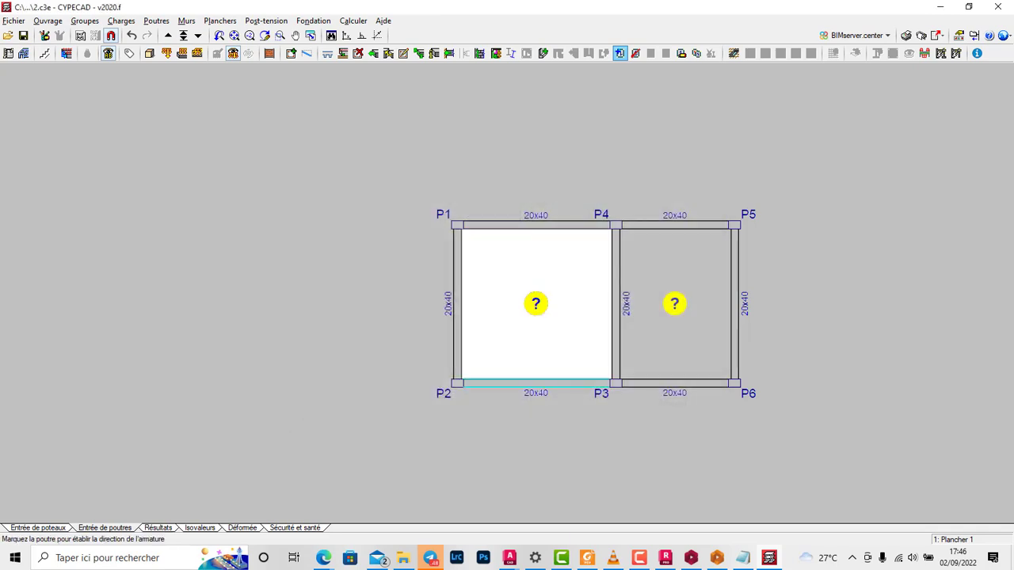
click(542, 382)
click(675, 303)
click(674, 383)
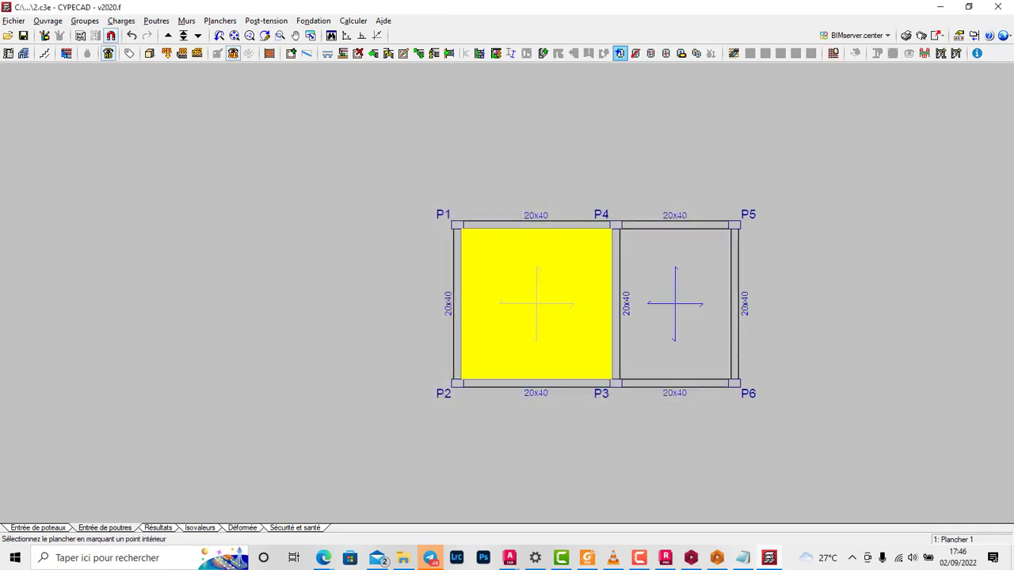
Step: Go up to Plancher 2 and copy the beams and slabs of Plancher 1 into it
click(85, 21)
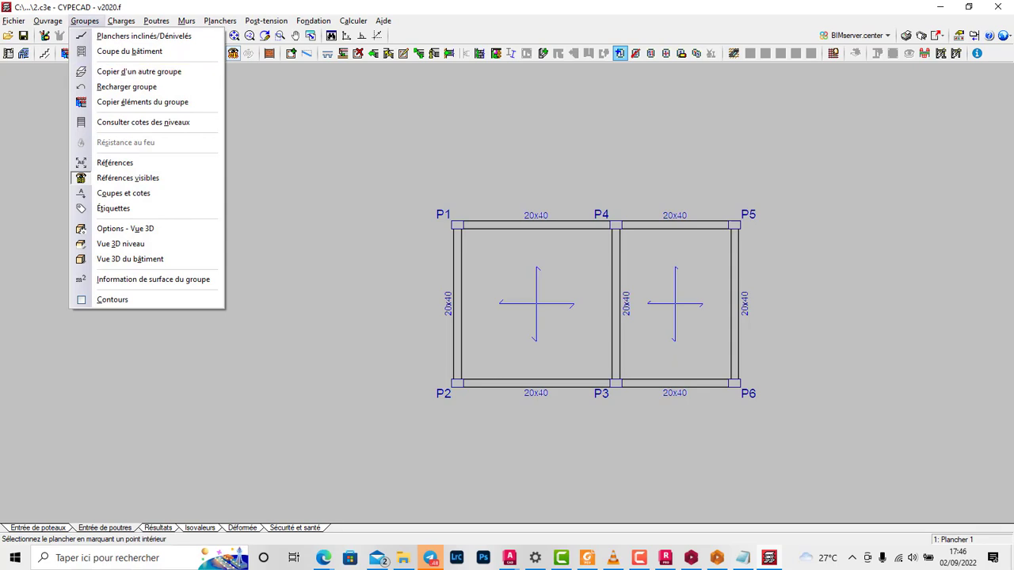
click(265, 95)
click(168, 36)
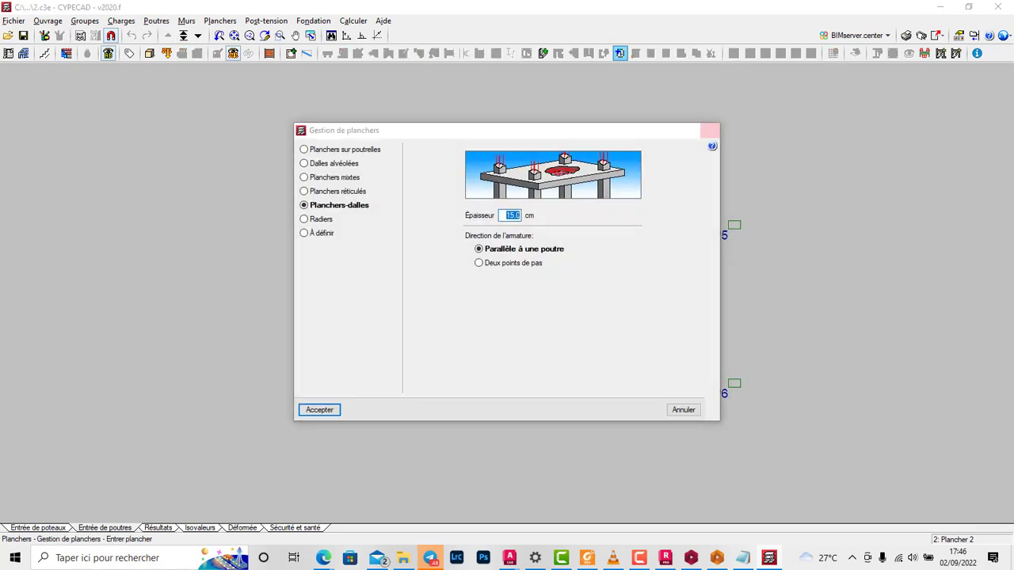
key(Escape)
click(84, 21)
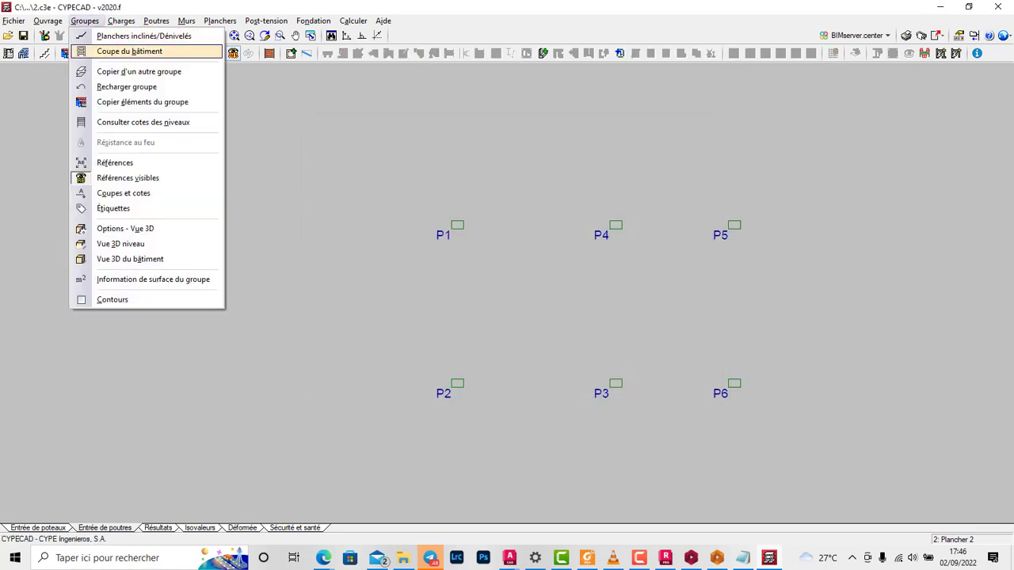
click(139, 71)
click(504, 277)
click(425, 407)
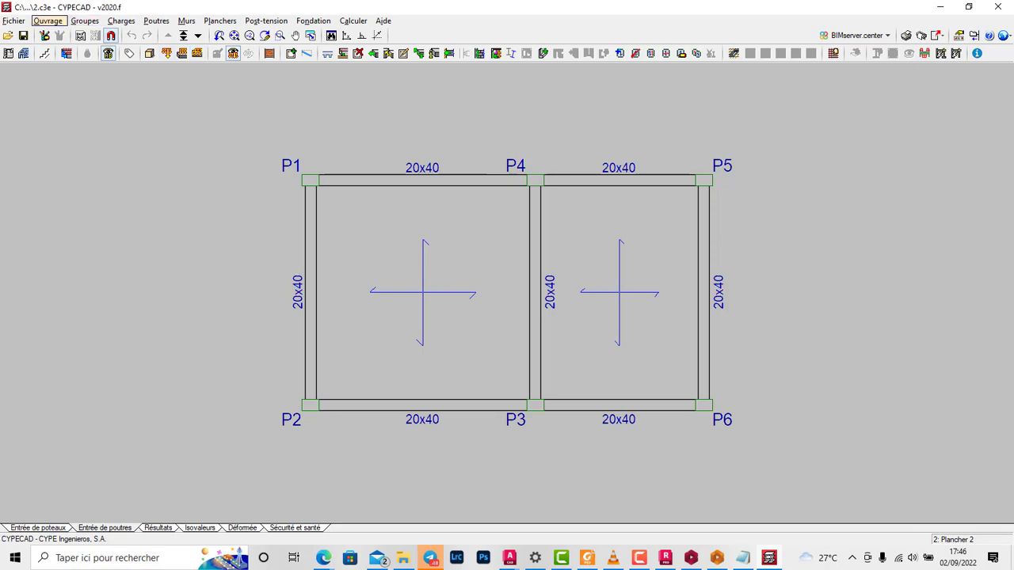
Step: Open the project's general data and check the permanent and live loads defined for the floor groups
click(48, 21)
click(87, 34)
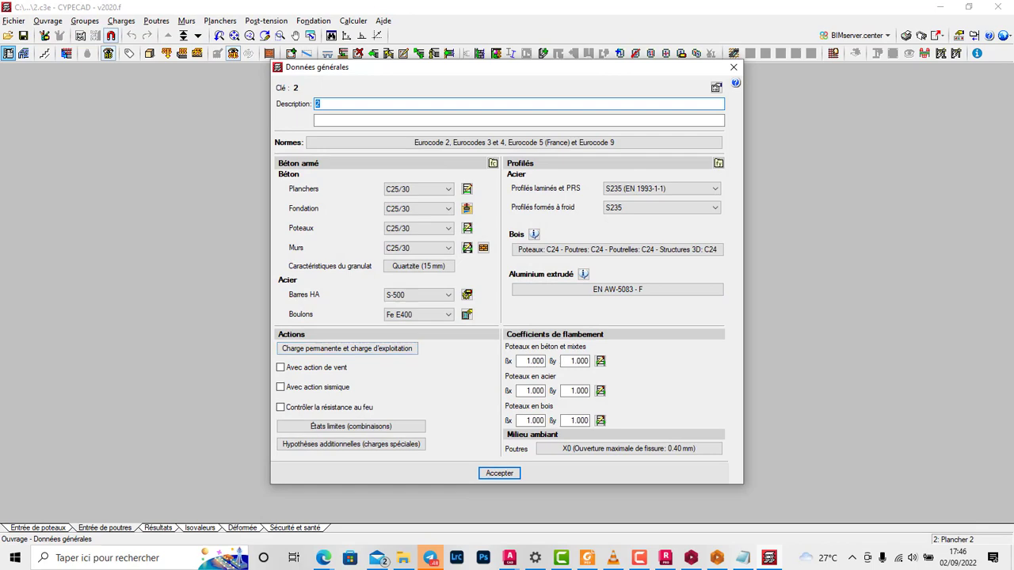
click(346, 348)
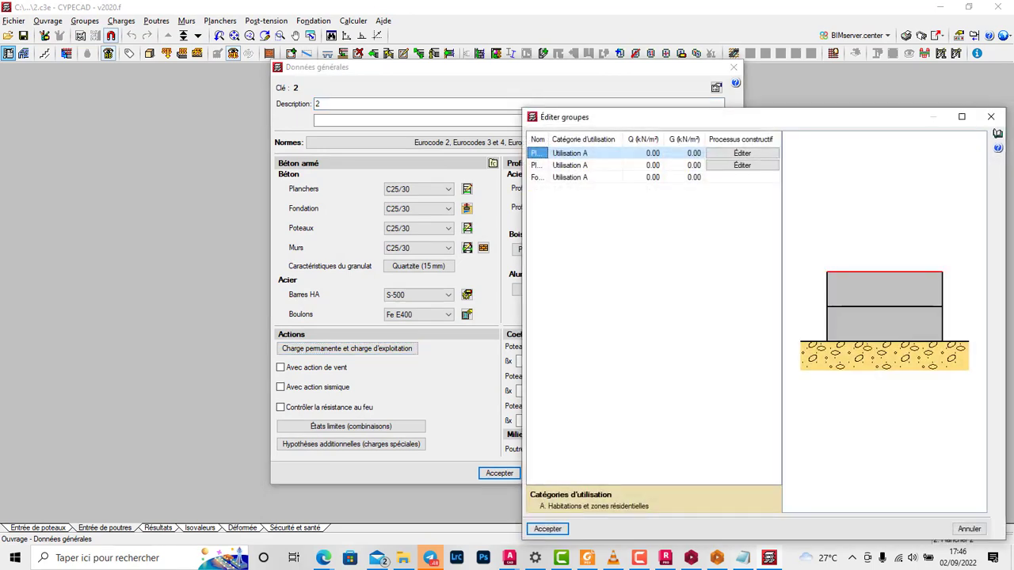
click(991, 117)
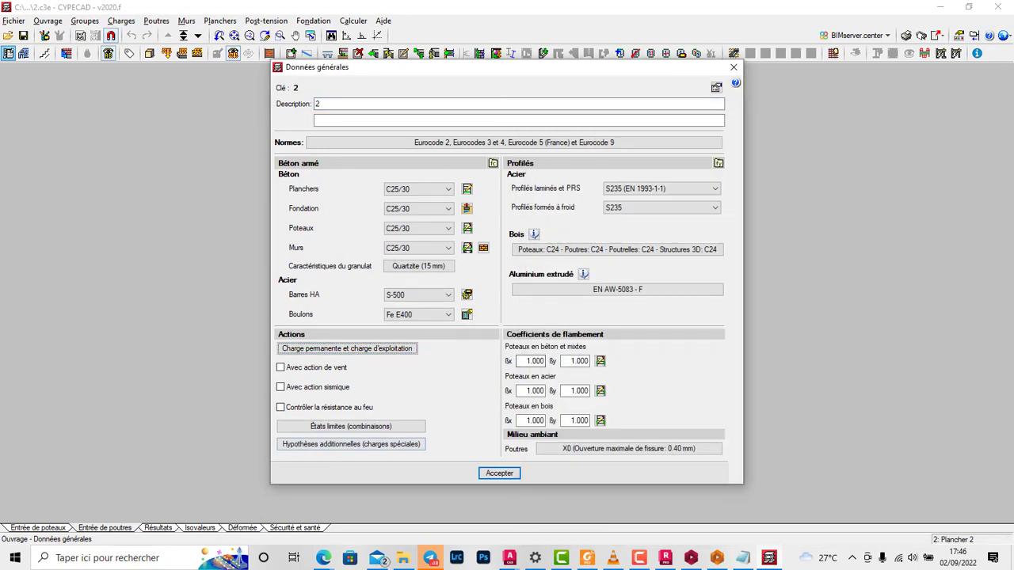
Step: Add an additional live load case Q 1 to the special load hypotheses and accept the general data
click(351, 444)
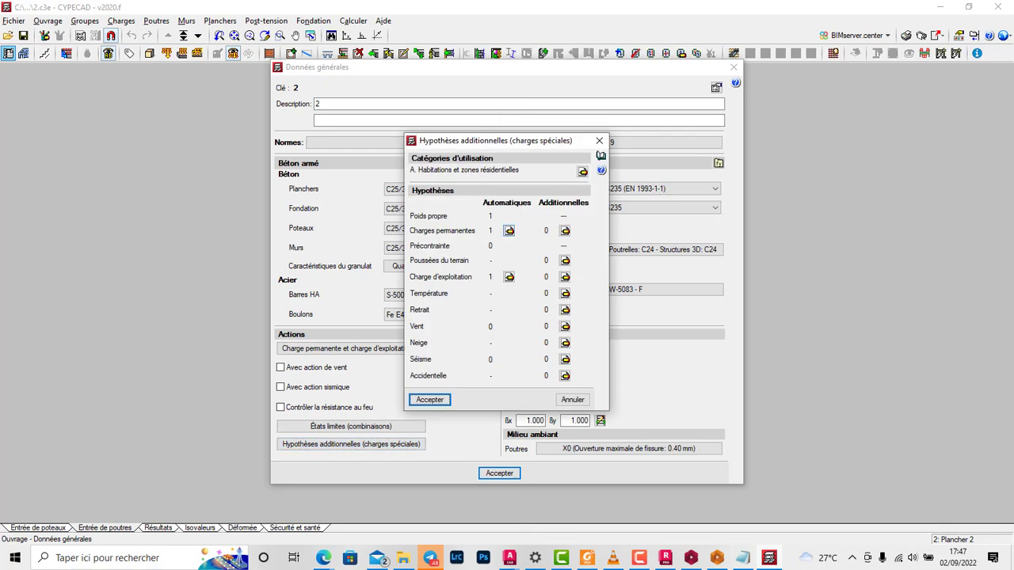
drag(507, 140, 674, 106)
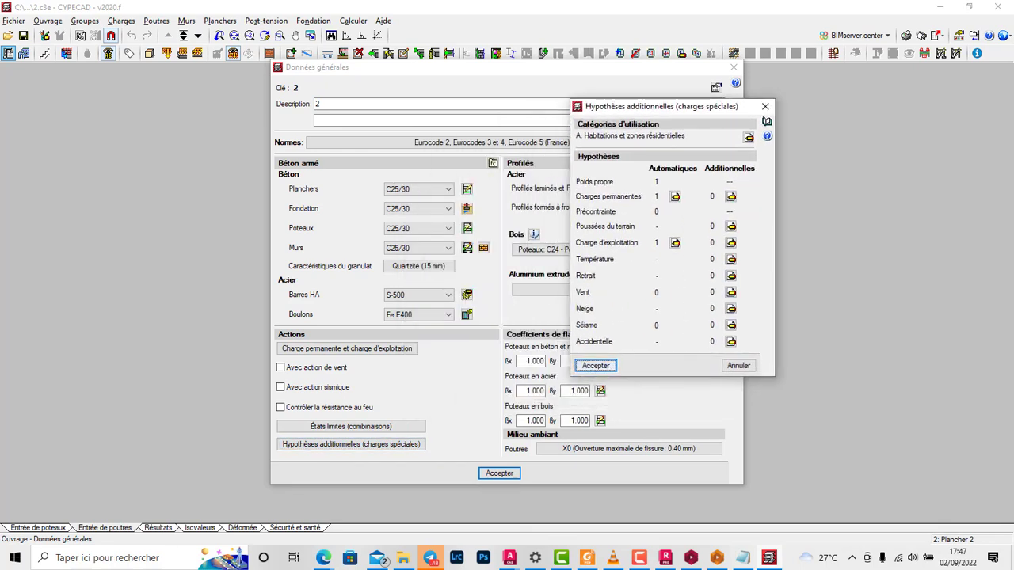
click(730, 242)
click(633, 191)
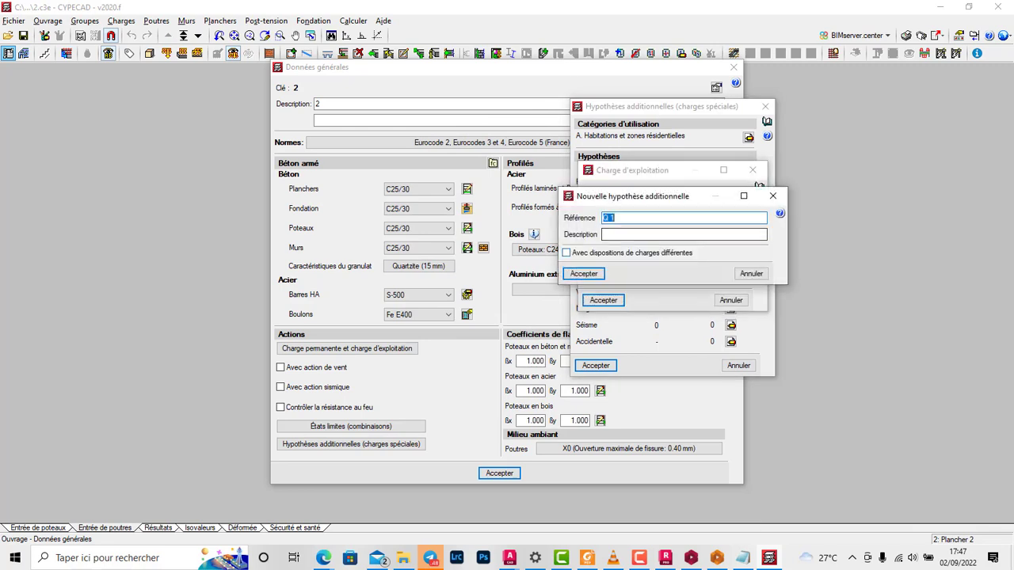
click(584, 273)
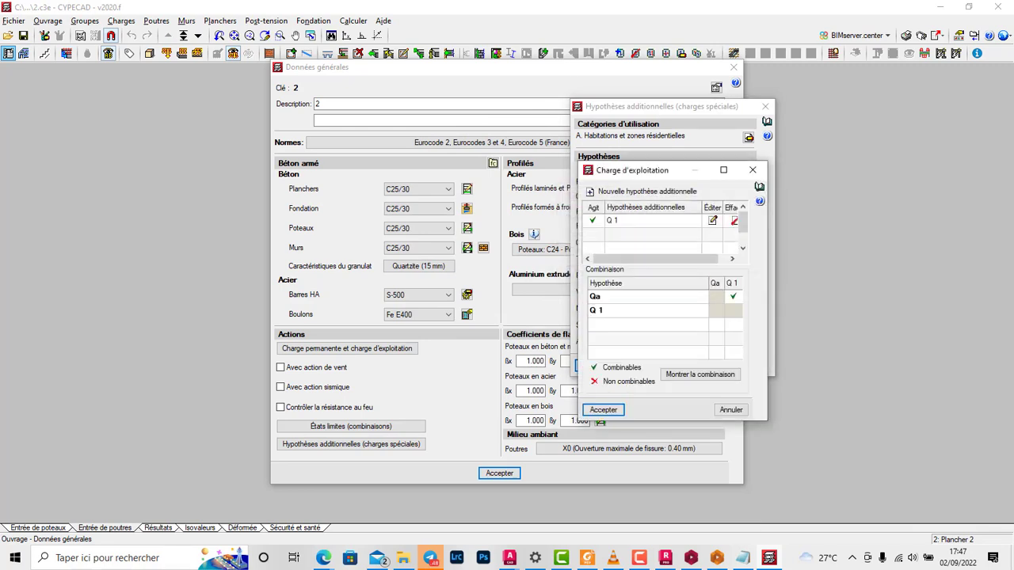
click(603, 407)
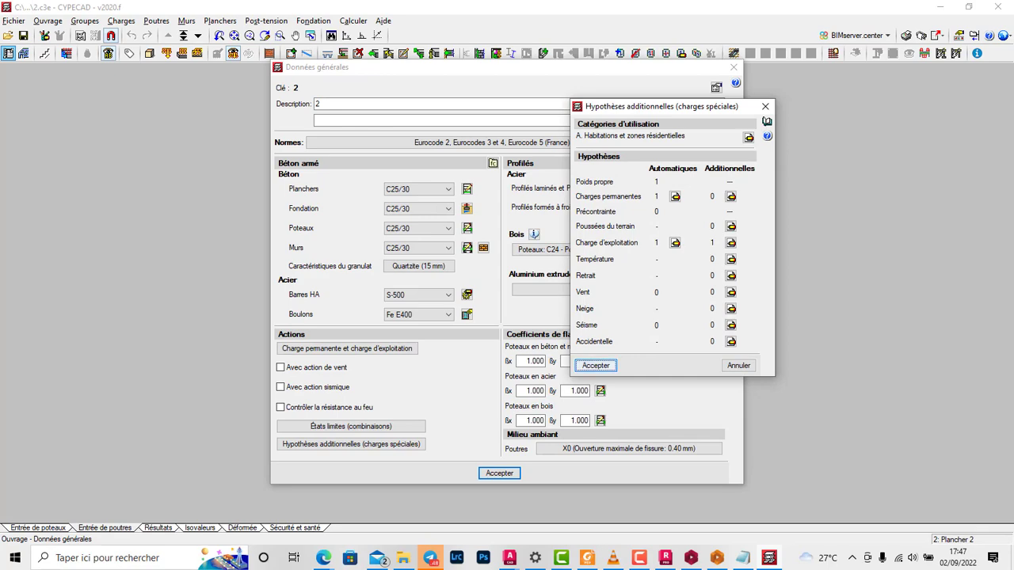
click(597, 366)
click(499, 473)
key(Return)
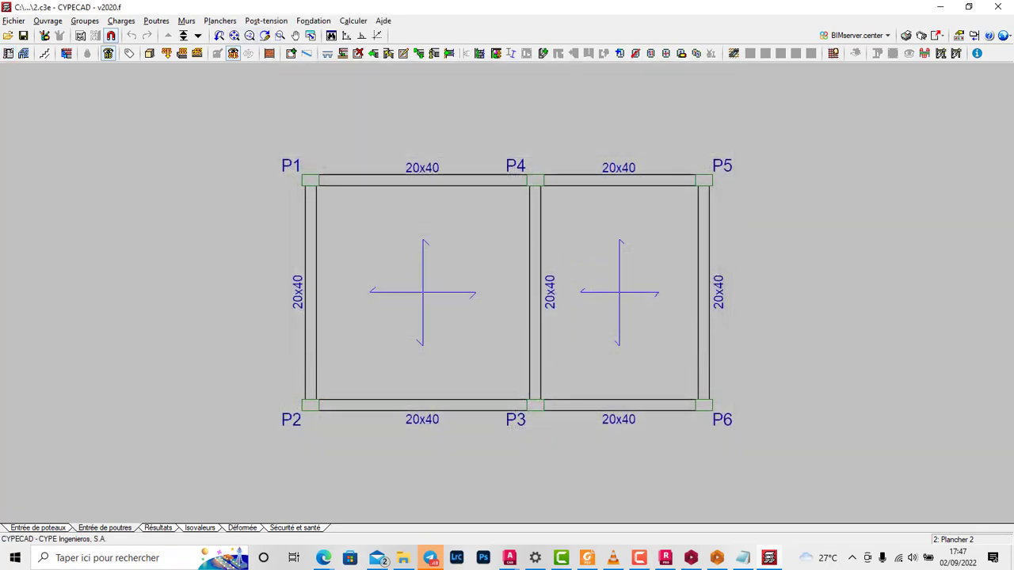
Step: Apply a 5 kN/m² surface load under hypothesis Q 1 to both slabs of Plancher 2
click(196, 53)
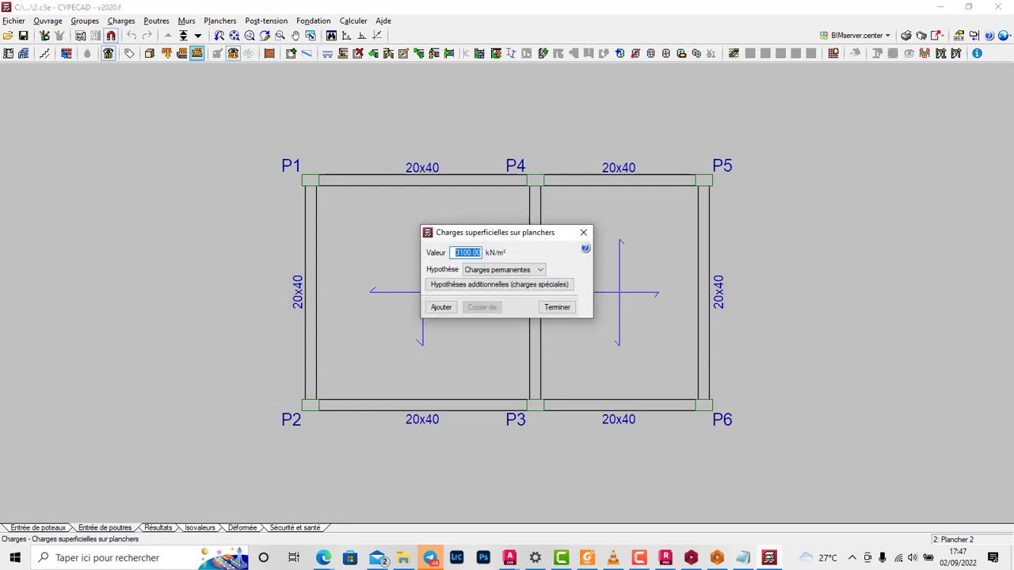
drag(491, 232, 646, 158)
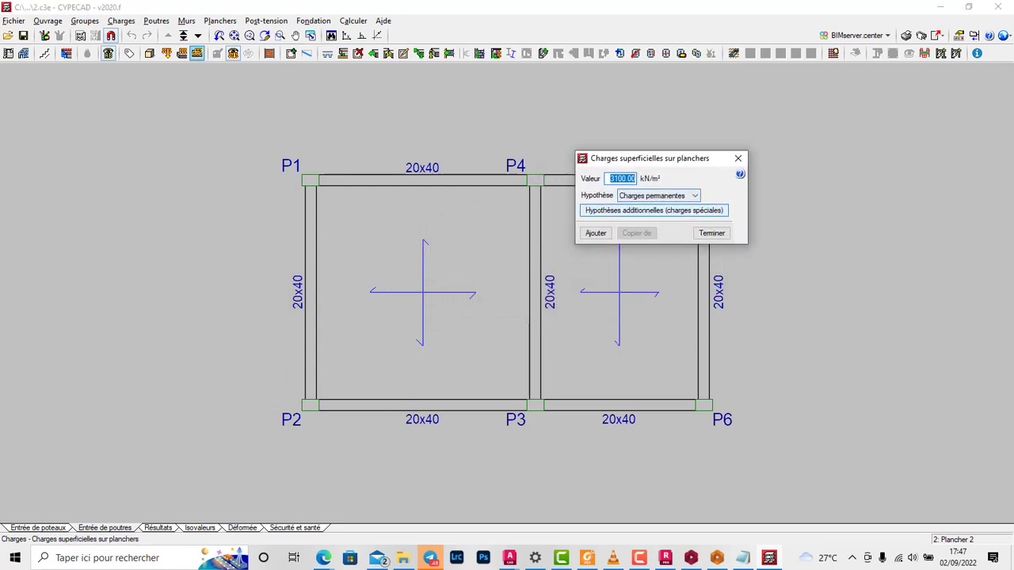
click(673, 195)
click(657, 232)
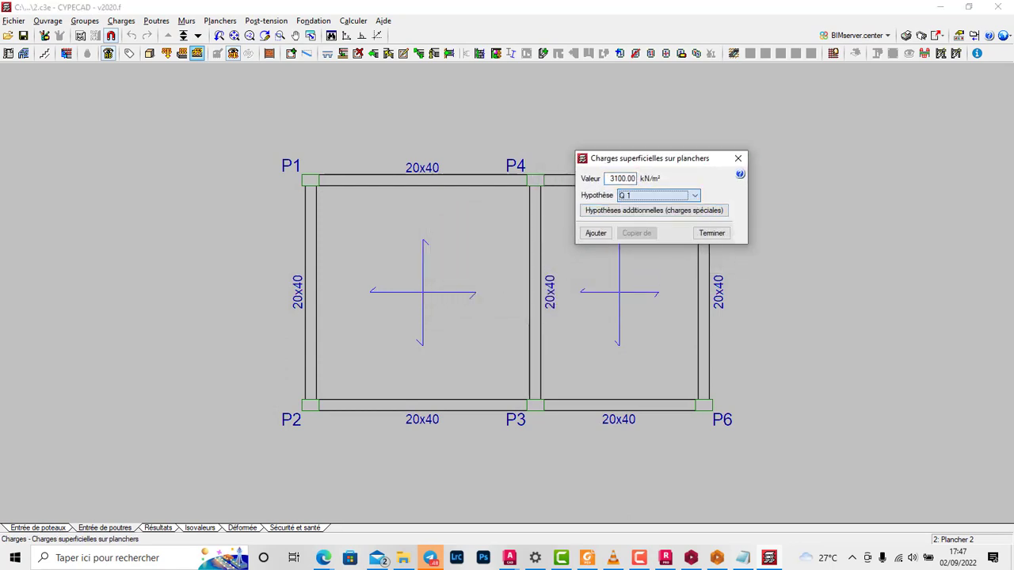
drag(609, 179, 637, 179)
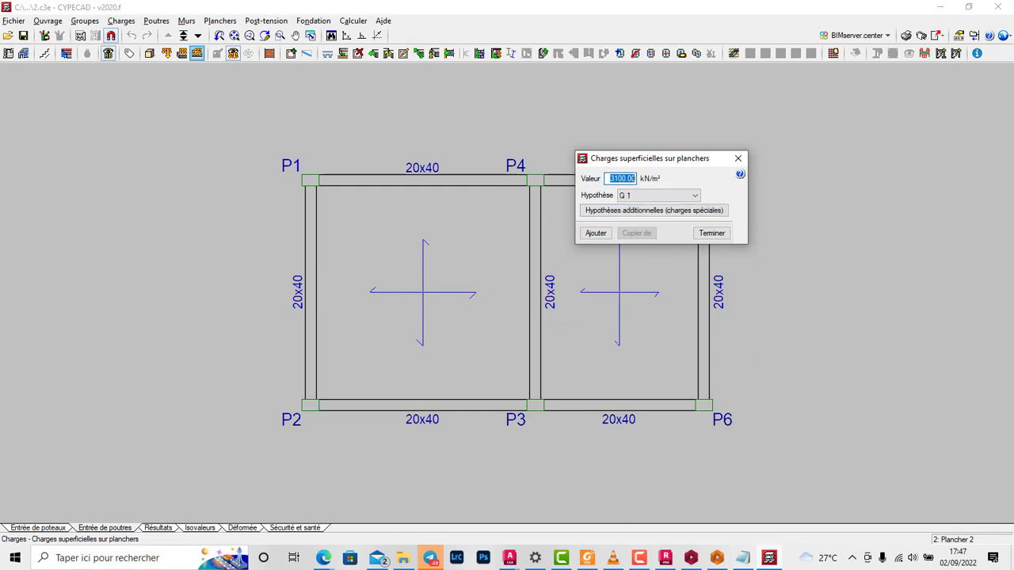
text(5)
click(596, 233)
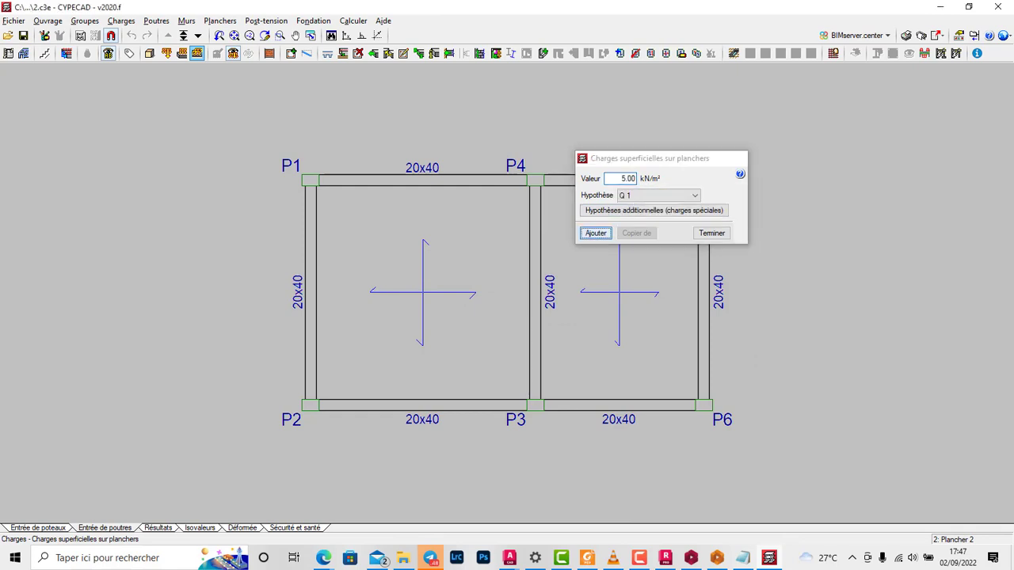
click(619, 293)
click(423, 293)
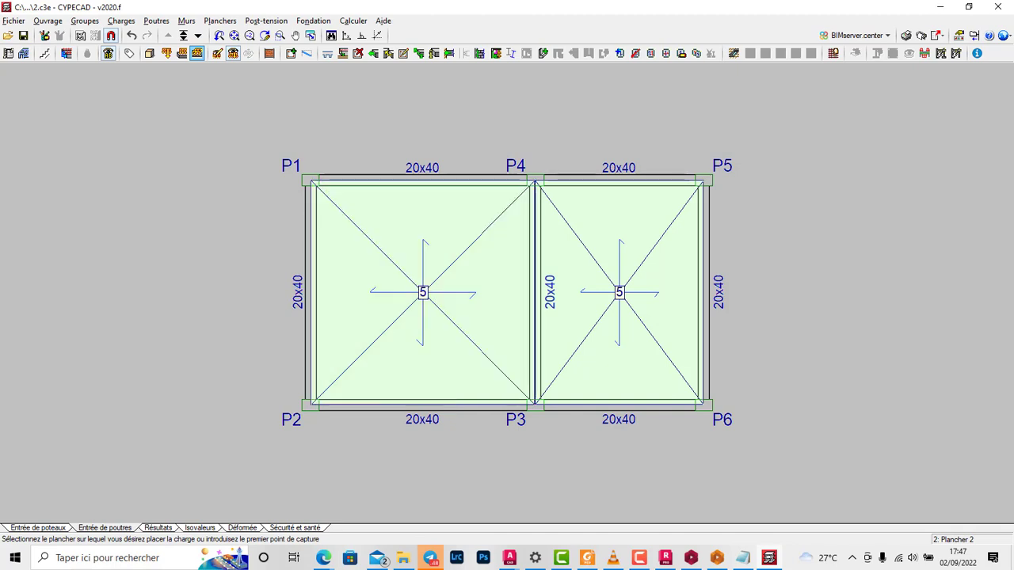
Step: Go down to Plancher 1 and apply the same 5 kN/m² Q 1 surface load to both of its slabs
click(198, 36)
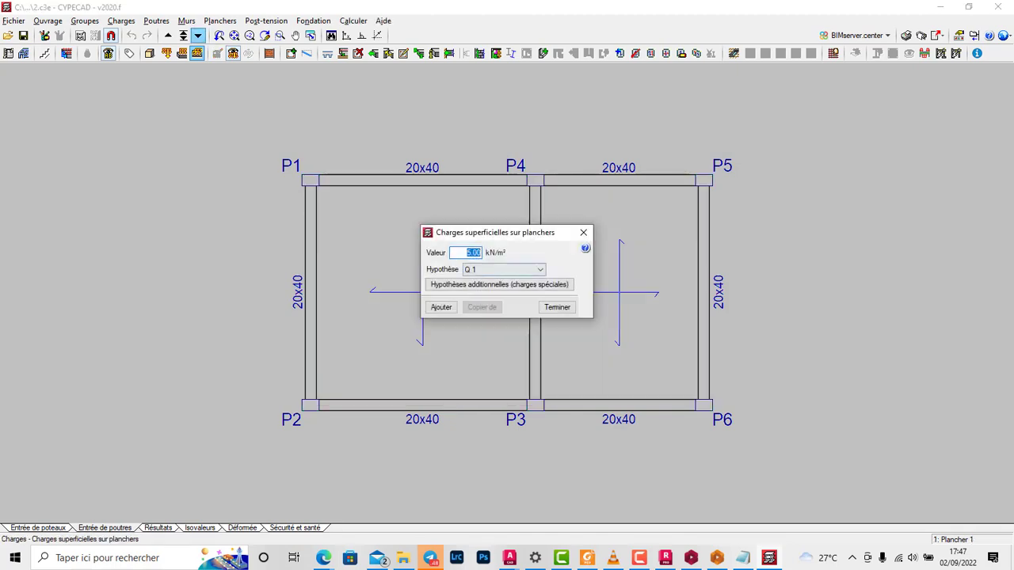
key(Return)
click(423, 293)
click(619, 293)
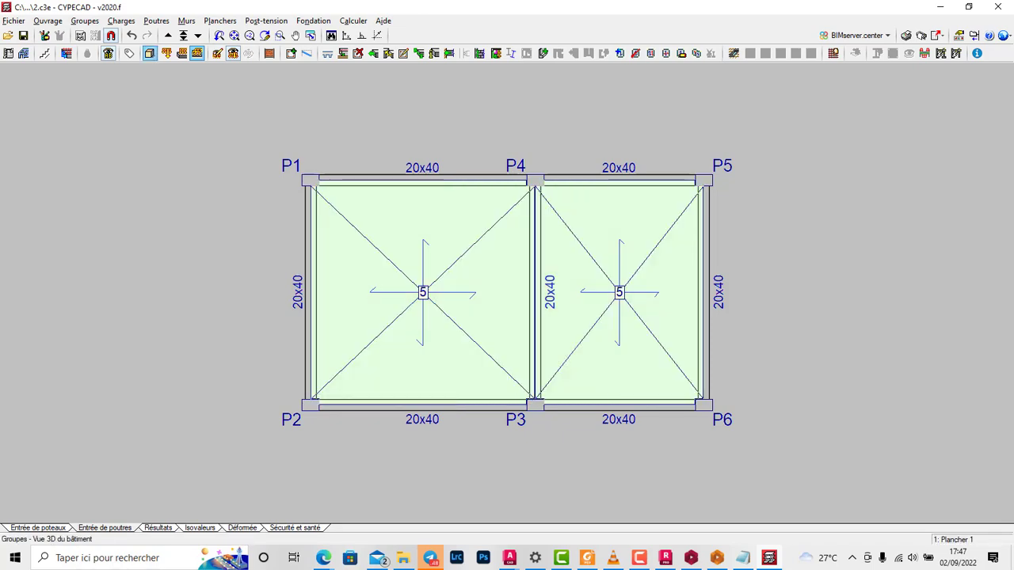
Step: Show the whole building in 3D and orbit around it to inspect the columns, beams and slabs
click(149, 53)
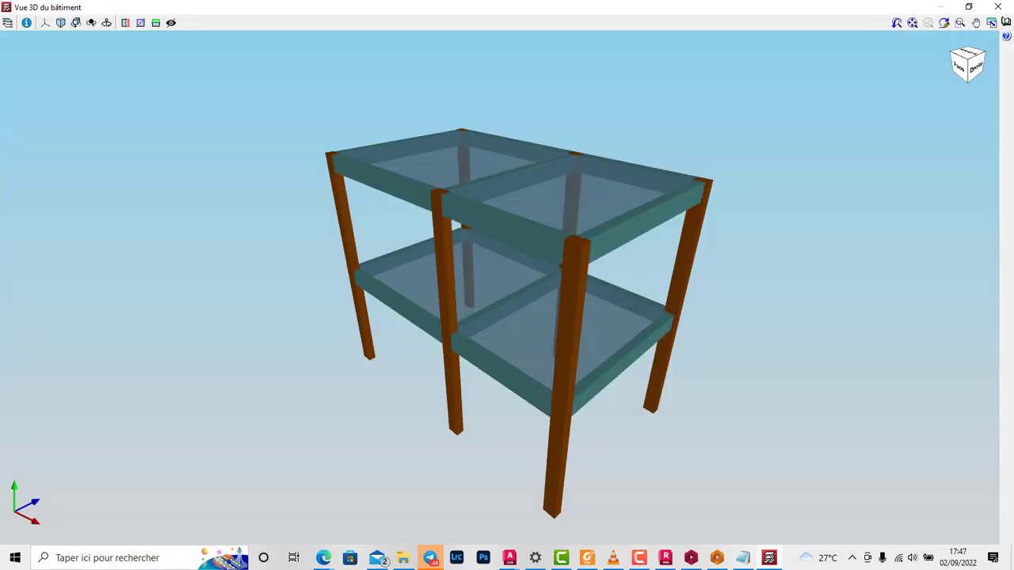
drag(507, 301, 511, 245)
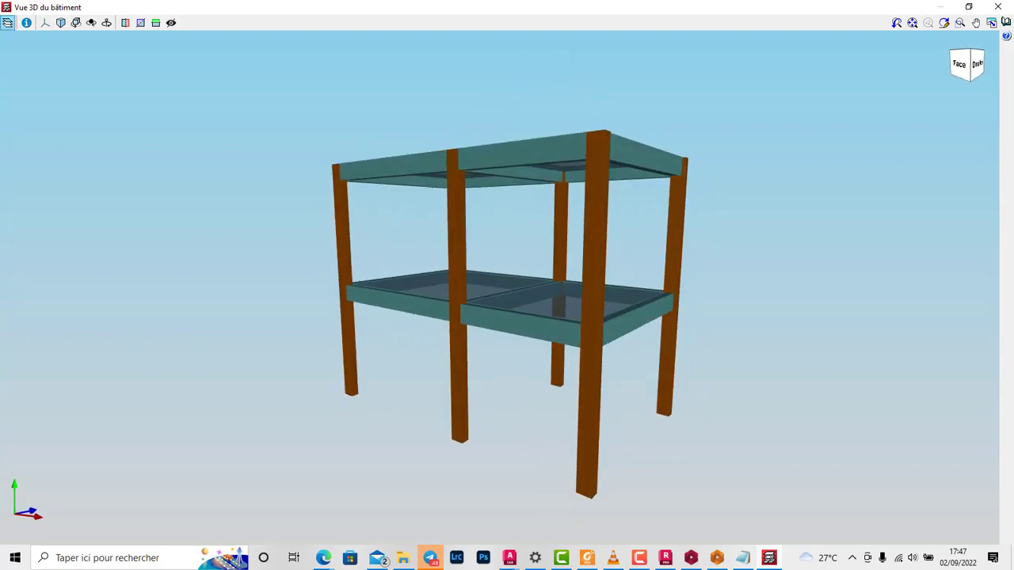
Step: Inspect the 3D building with material textures, ground, object edges and improved ambient lighting, restore the element colours, and close the 3D view
click(7, 22)
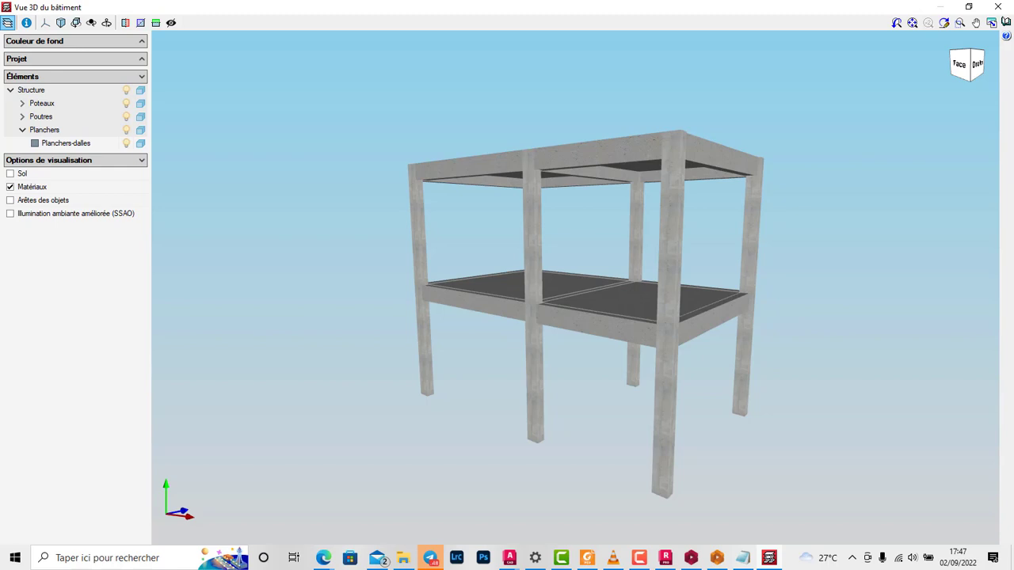
drag(575, 237, 546, 266)
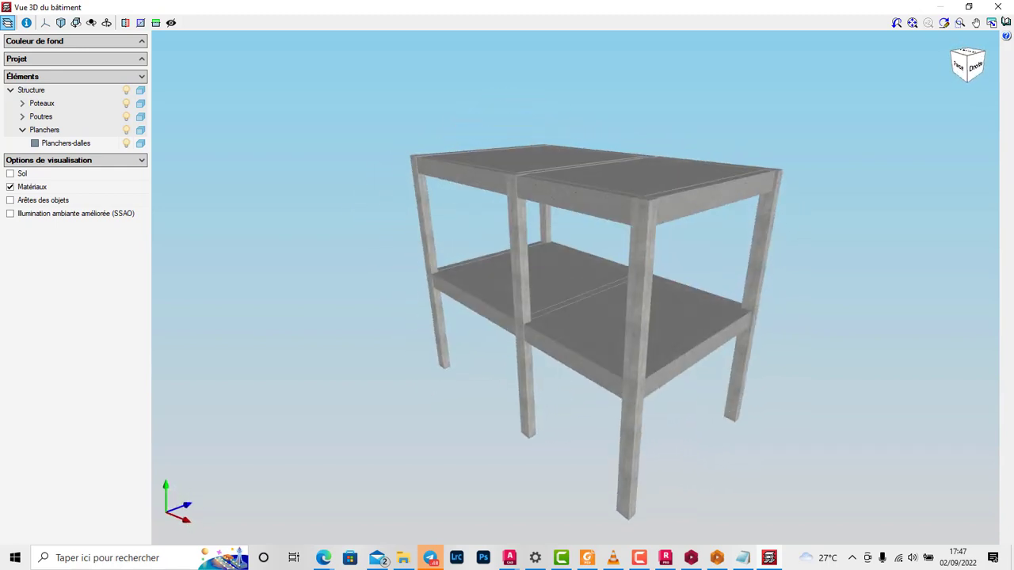
click(10, 173)
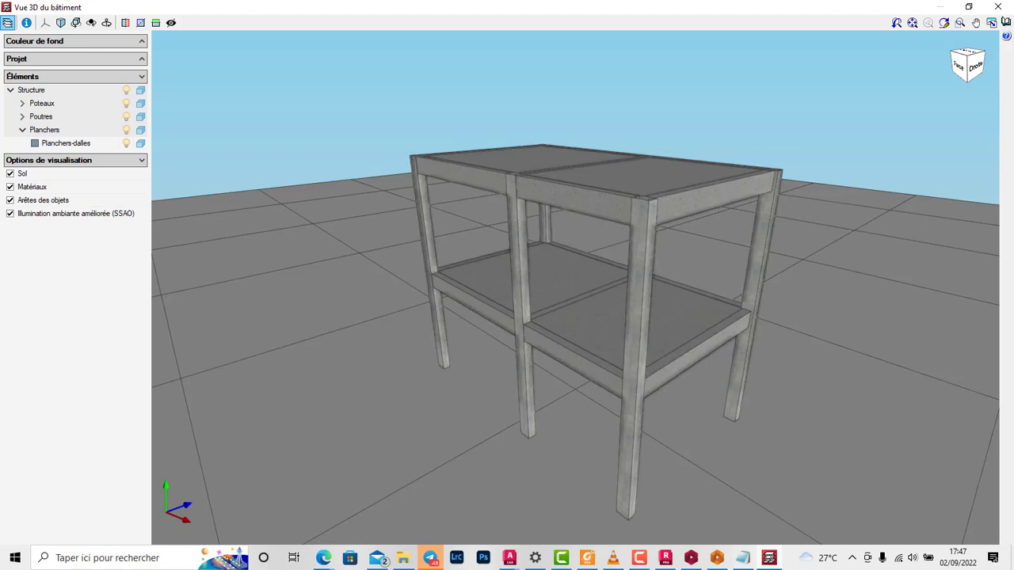
click(10, 173)
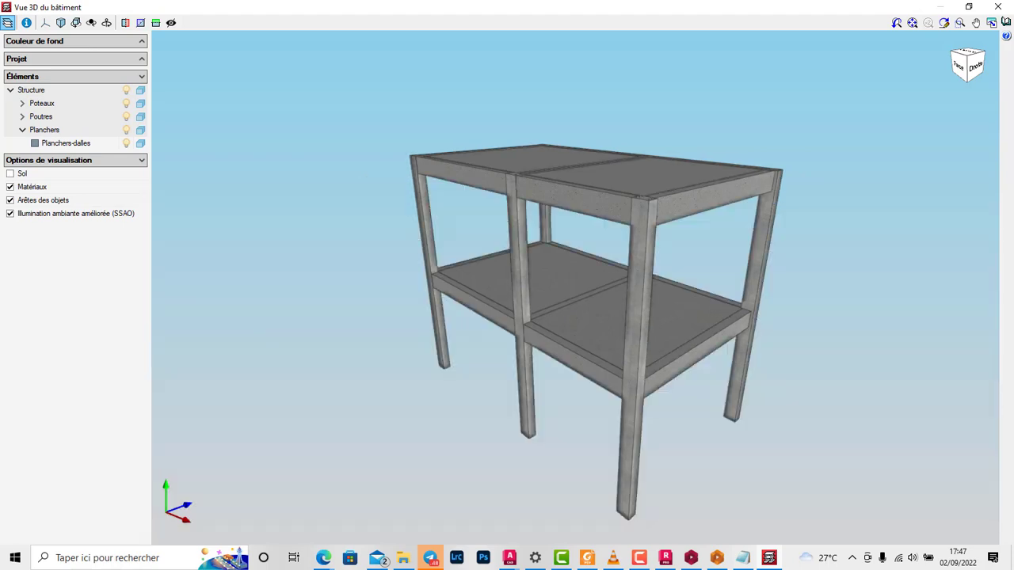
mouse_move(576, 332)
middle_down()
mouse_move(590, 238)
mouse_move(626, 293)
middle_up()
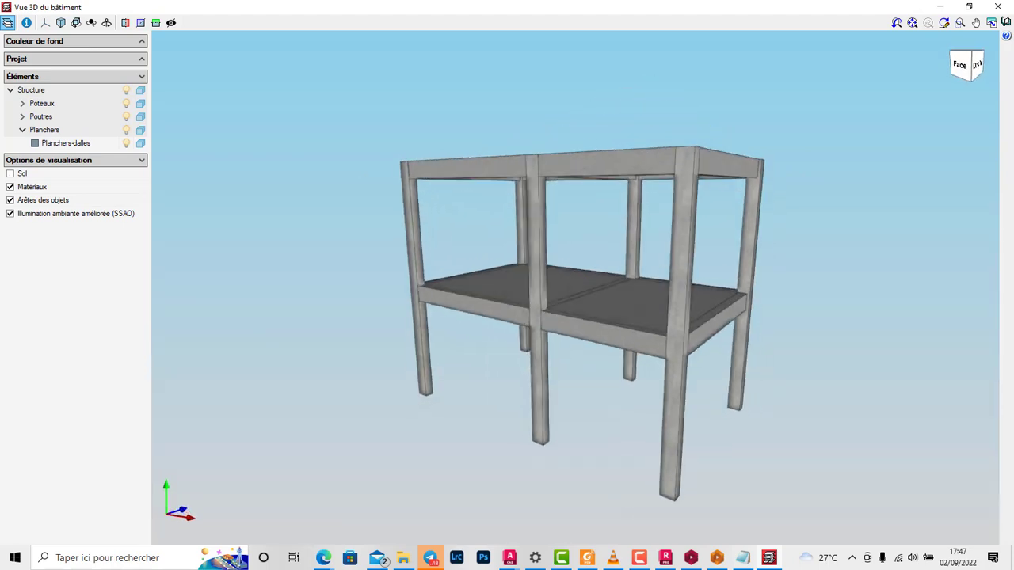
click(11, 187)
click(11, 200)
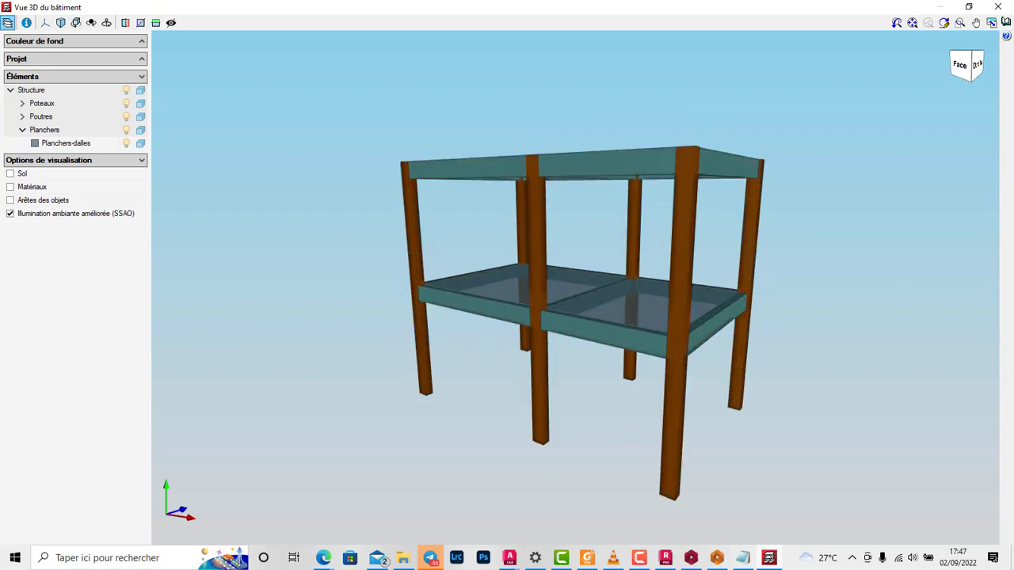
click(998, 7)
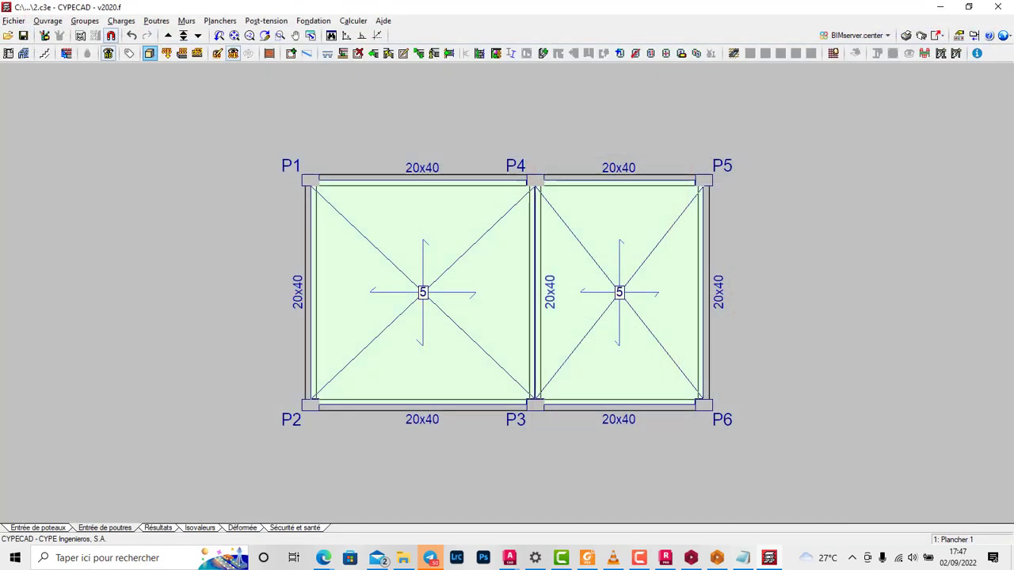
Step: Go down from Plancher 1 to the Fondation level
scroll(768, 212, down, 3)
scroll(704, 241, up, 1)
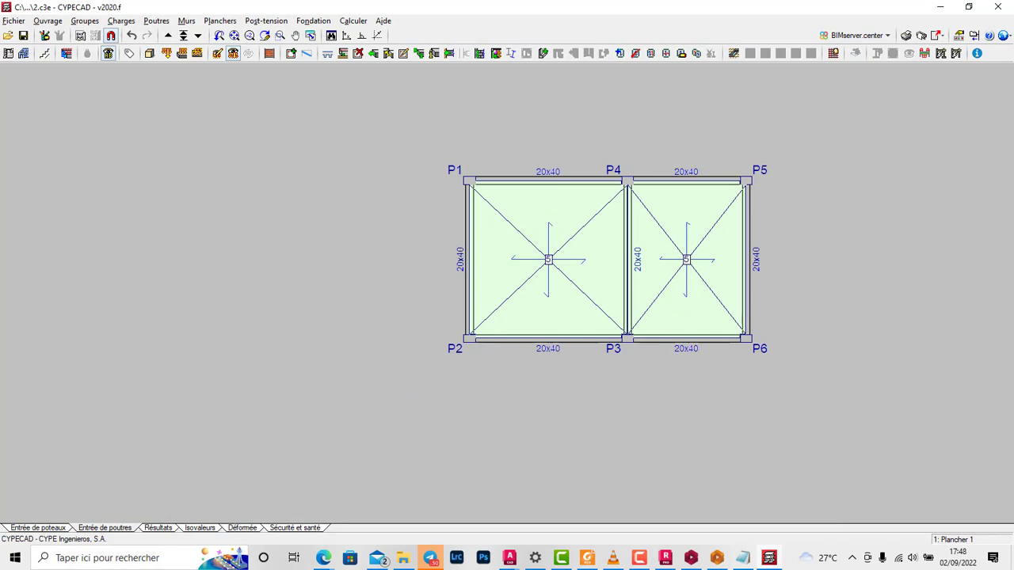
click(198, 35)
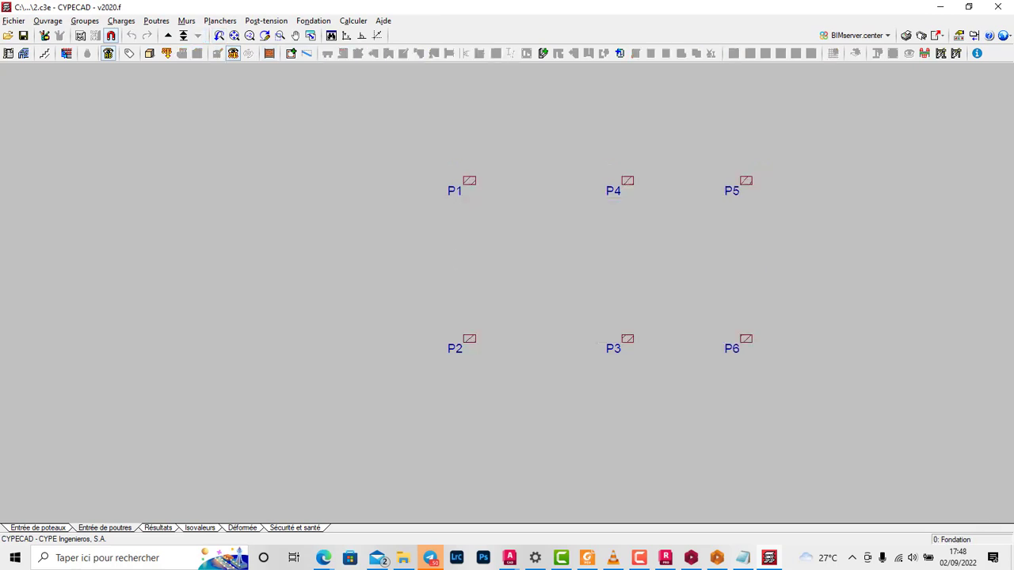
scroll(662, 179, down, 1)
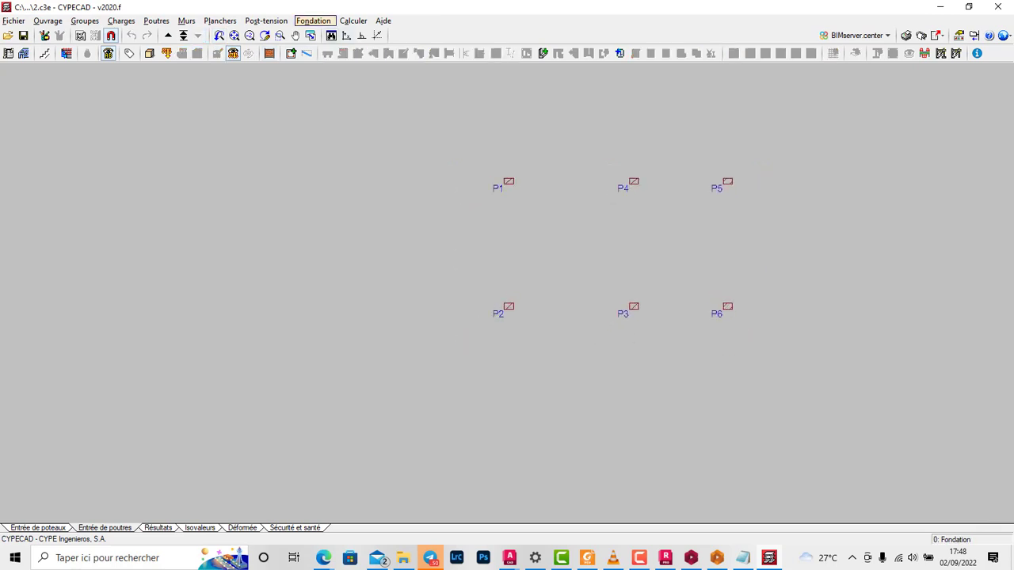
Step: Add new single-column footings under columns P1, P2, P3, P4, P5 and P6
click(313, 21)
click(360, 50)
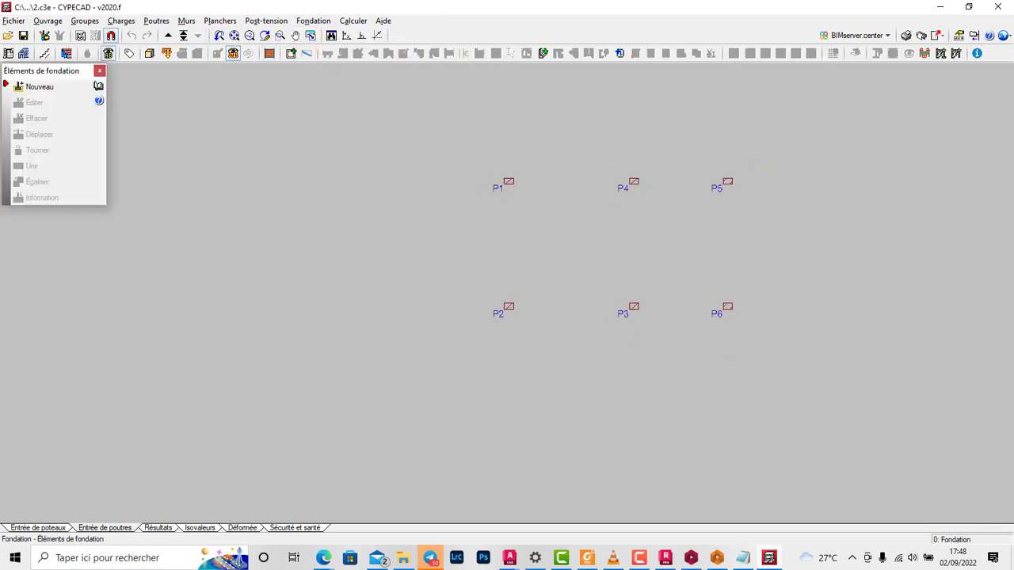
click(39, 87)
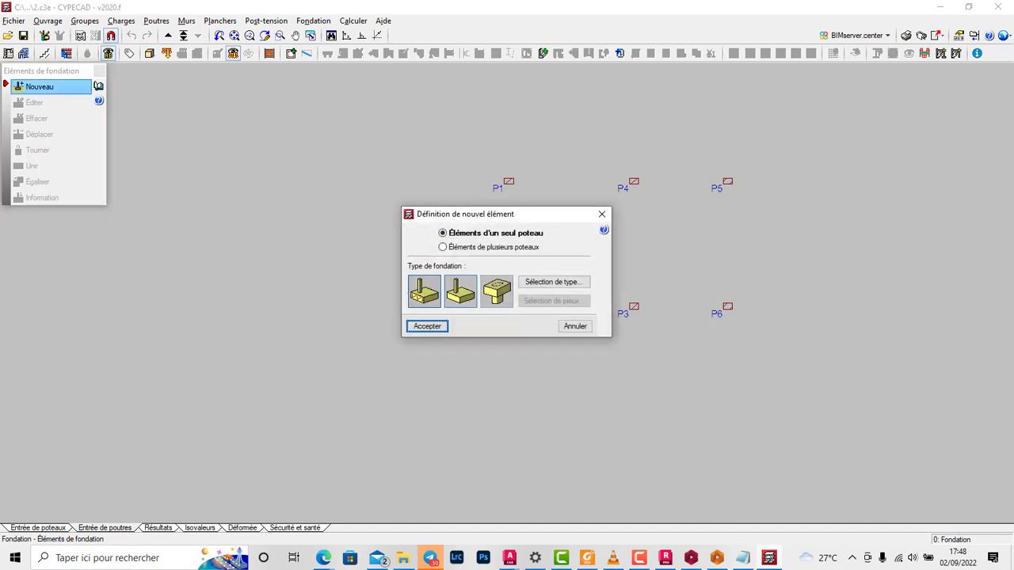
click(427, 326)
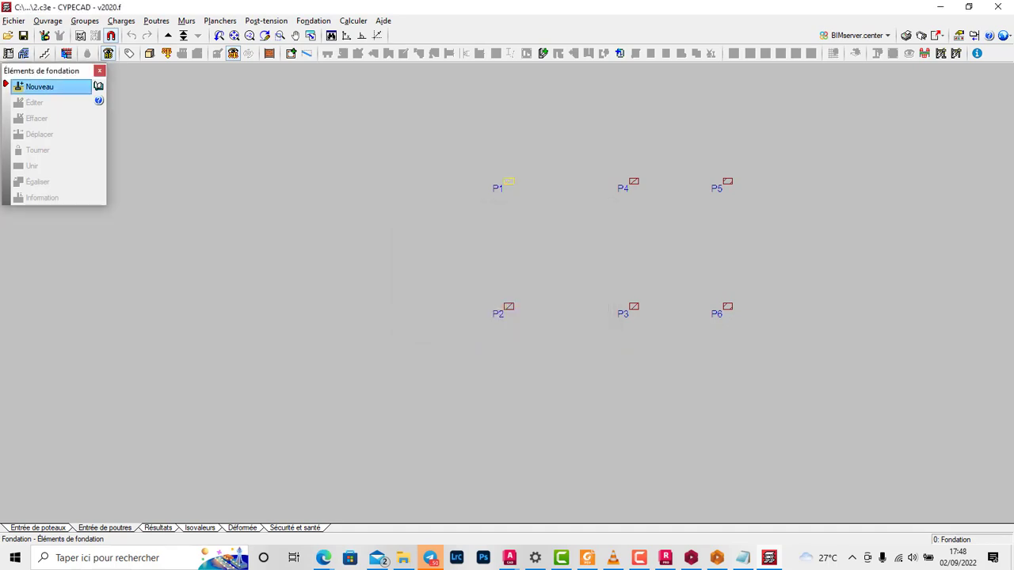
click(508, 182)
click(508, 307)
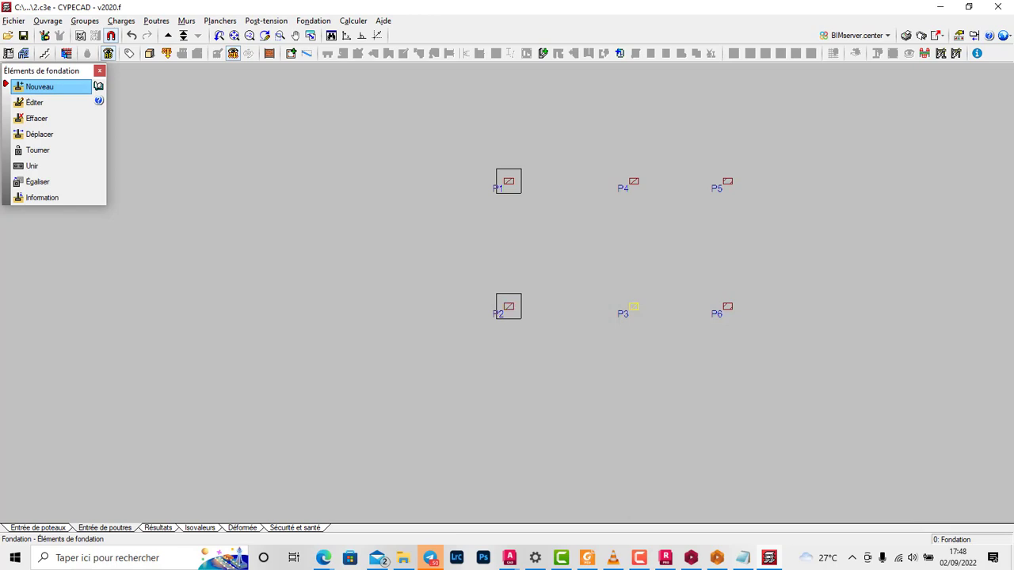
click(633, 307)
click(634, 182)
click(727, 306)
click(727, 182)
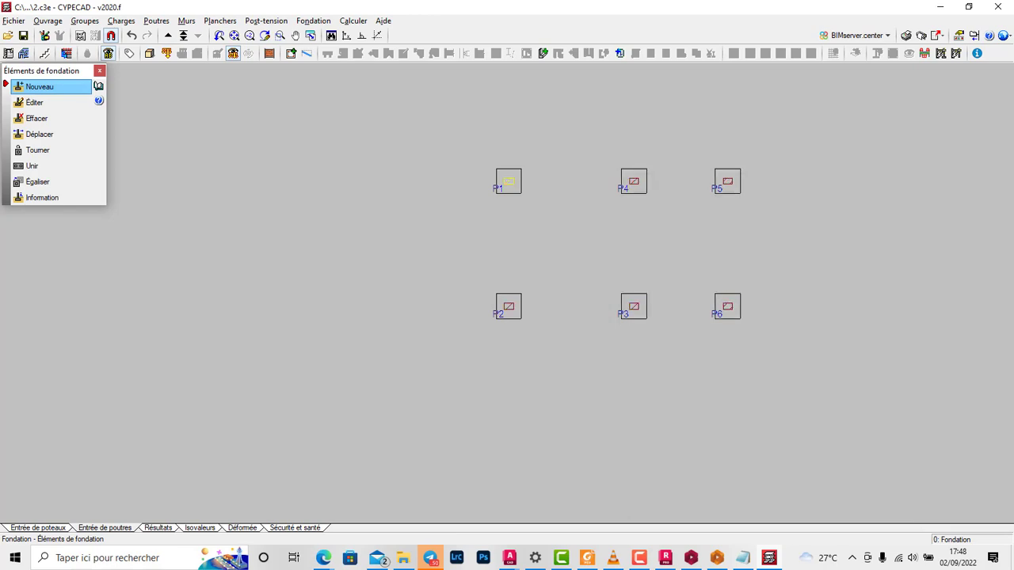
click(508, 181)
click(99, 70)
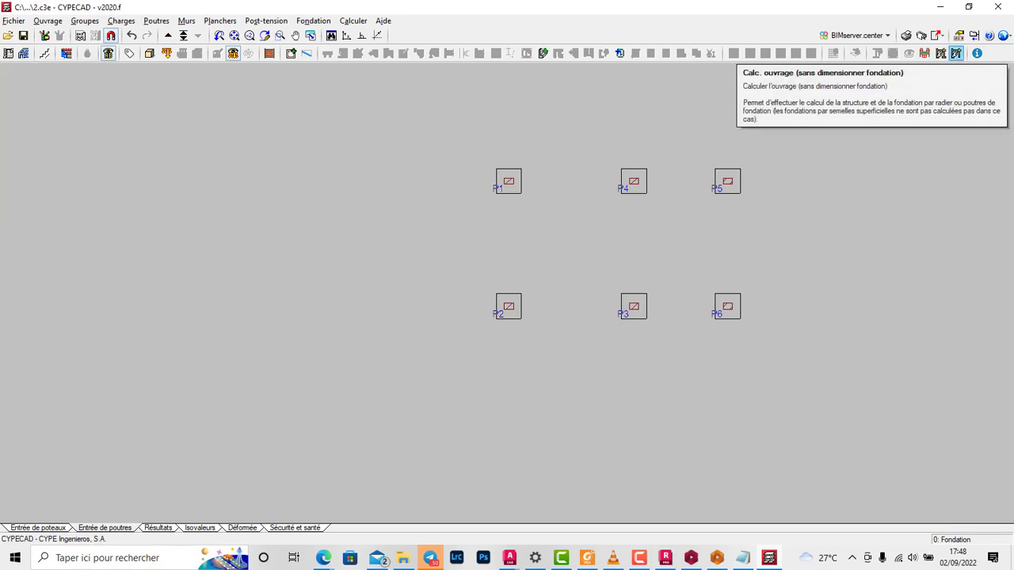
Step: Calculate the structure including the foundation sizing, close the calculation error report and examine the resized footings
click(940, 53)
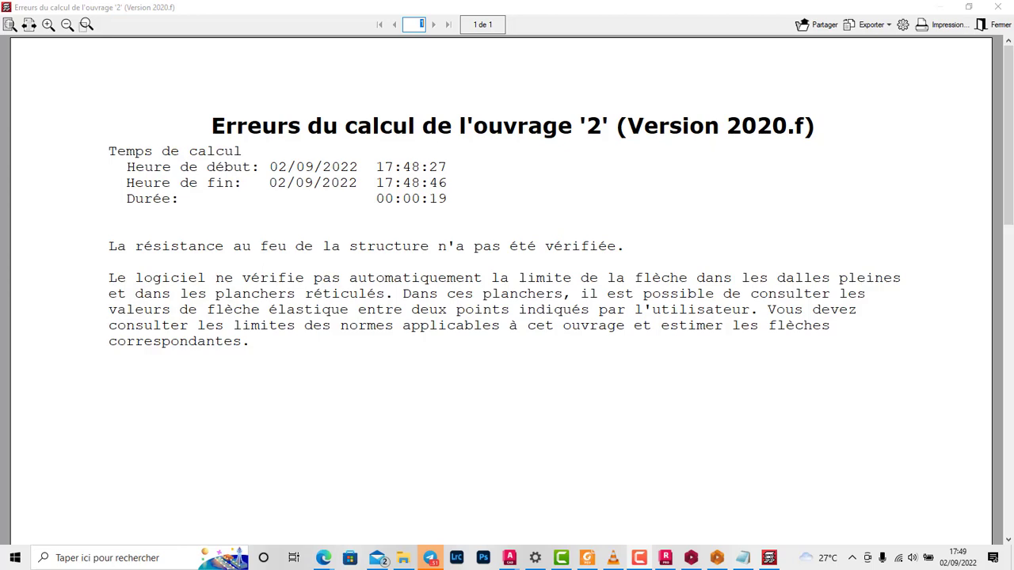
click(994, 25)
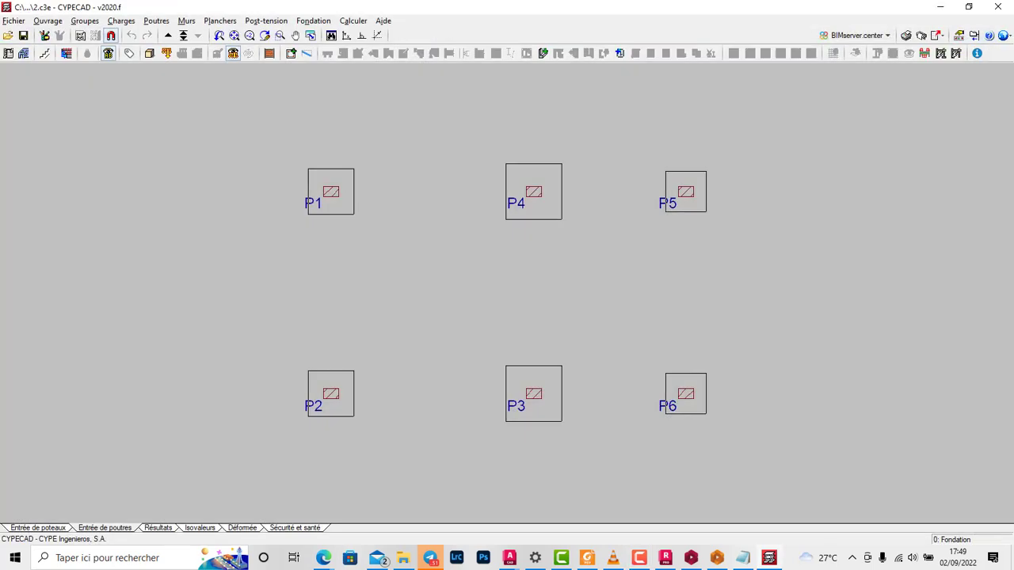
scroll(633, 163, down, 4)
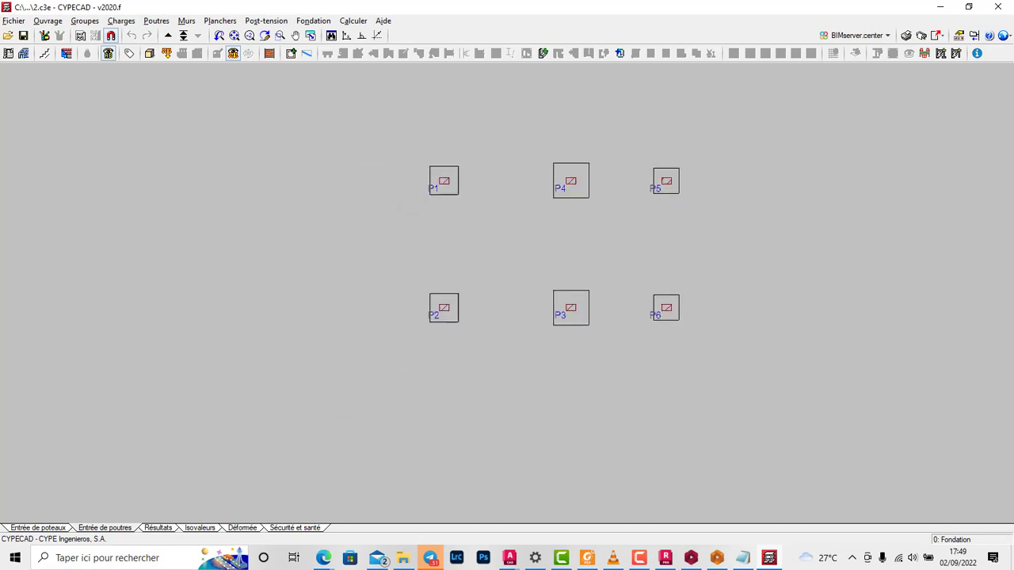
scroll(580, 181, up, 4)
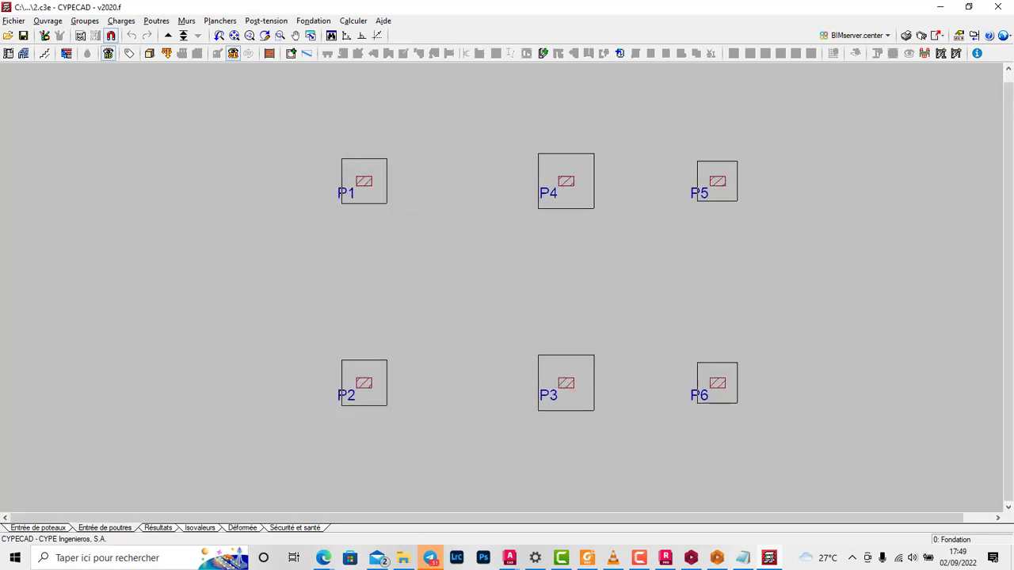
scroll(606, 204, down, 4)
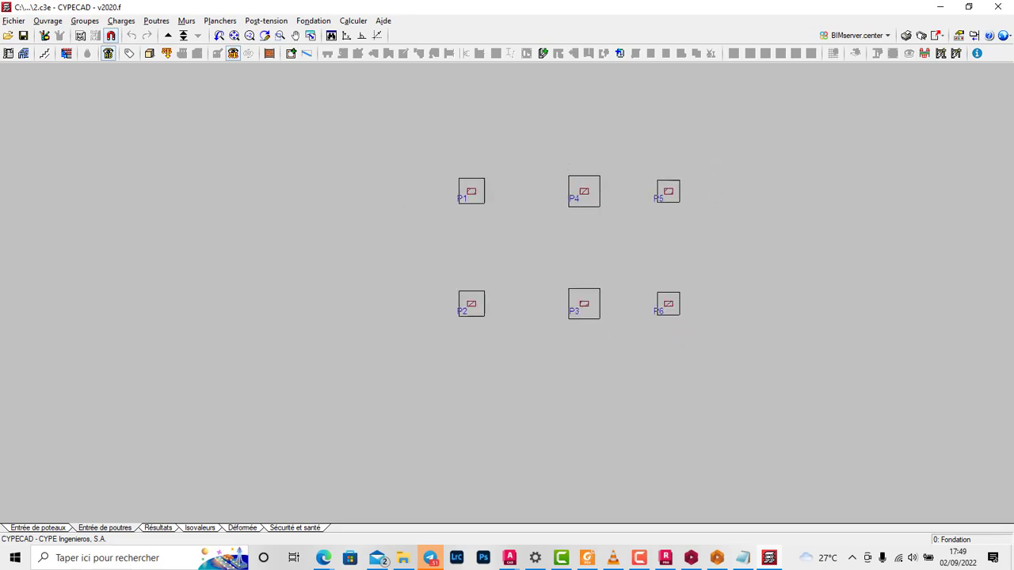
Step: Switch to the calculation results and open column P3 in the column reinforcement editor
click(158, 527)
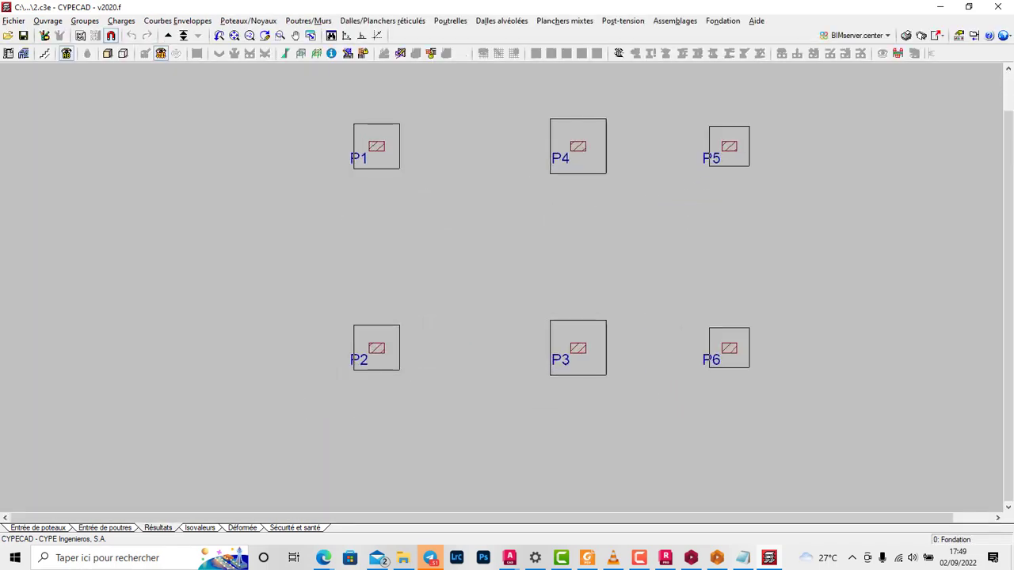
click(347, 53)
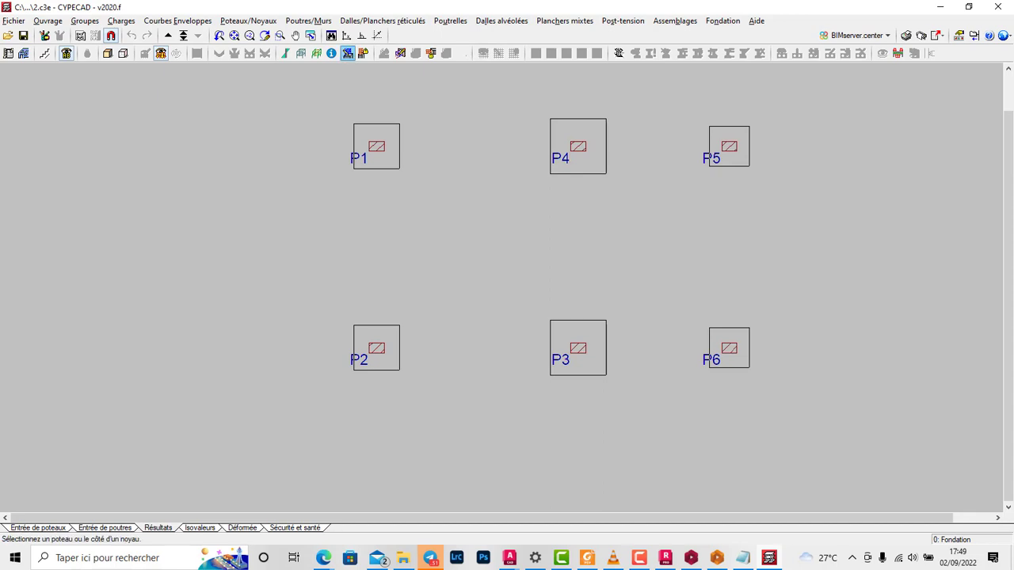
click(579, 348)
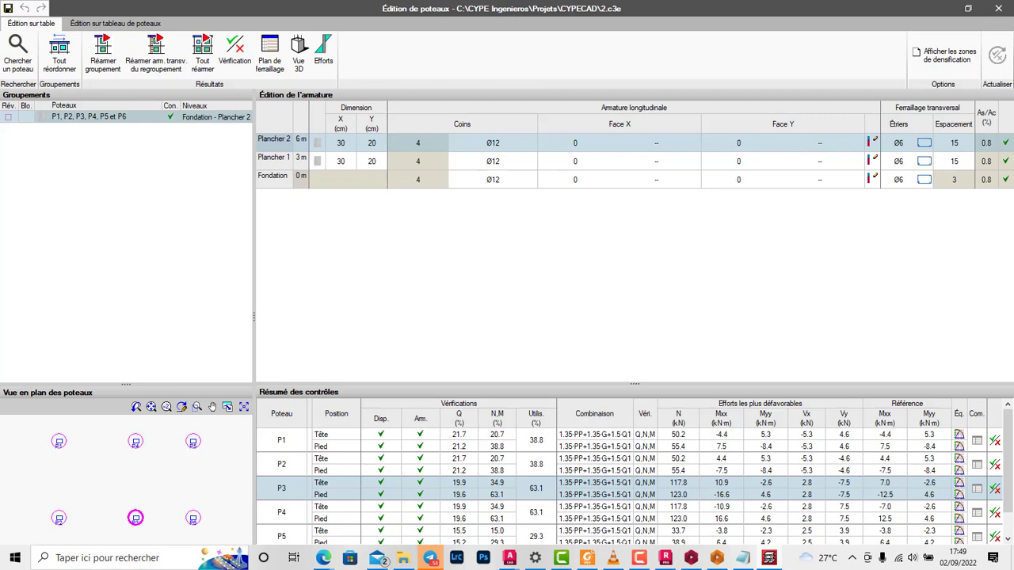
Step: Display the force diagrams of column P3 for the Q 1 load hypothesis, examine them and close the diagrams
click(323, 52)
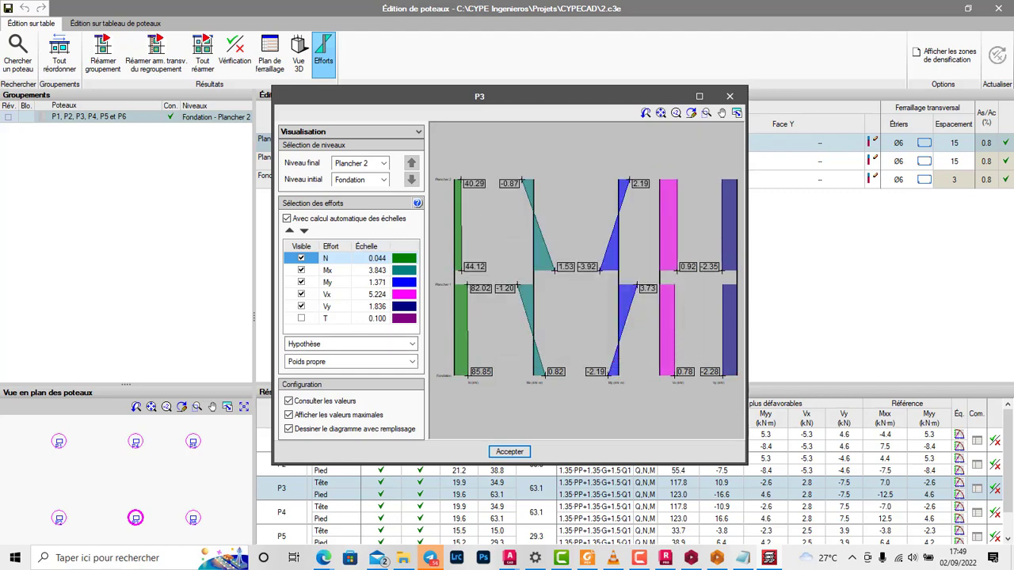
click(349, 362)
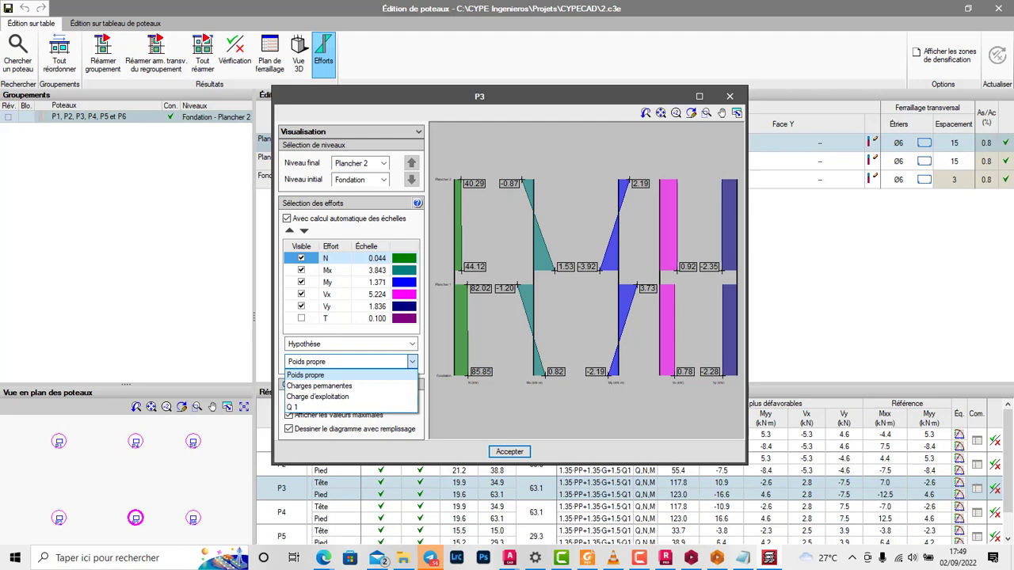
click(348, 362)
drag(476, 96, 618, 32)
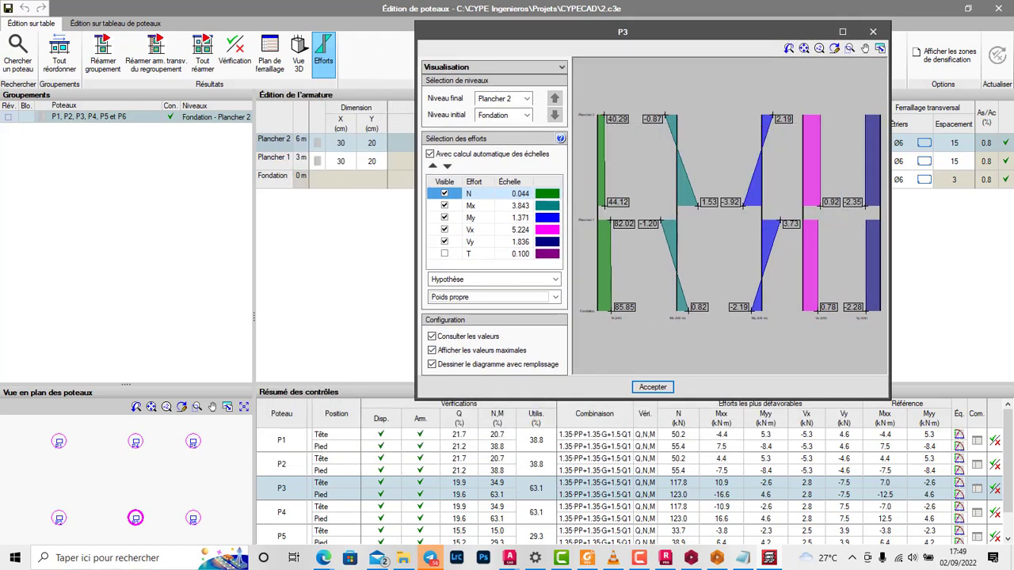
click(494, 297)
click(443, 343)
mouse_move(786, 310)
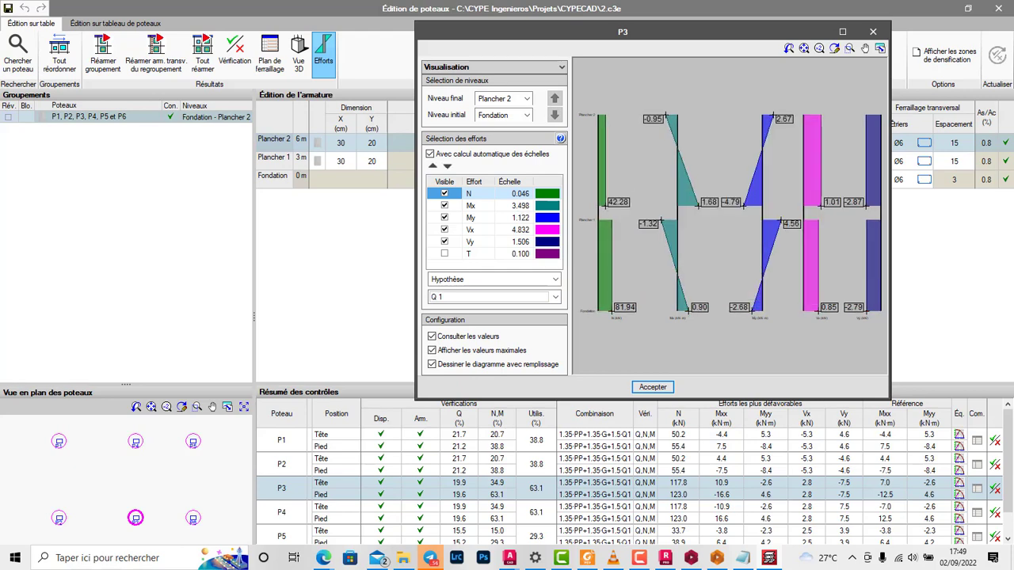
click(652, 387)
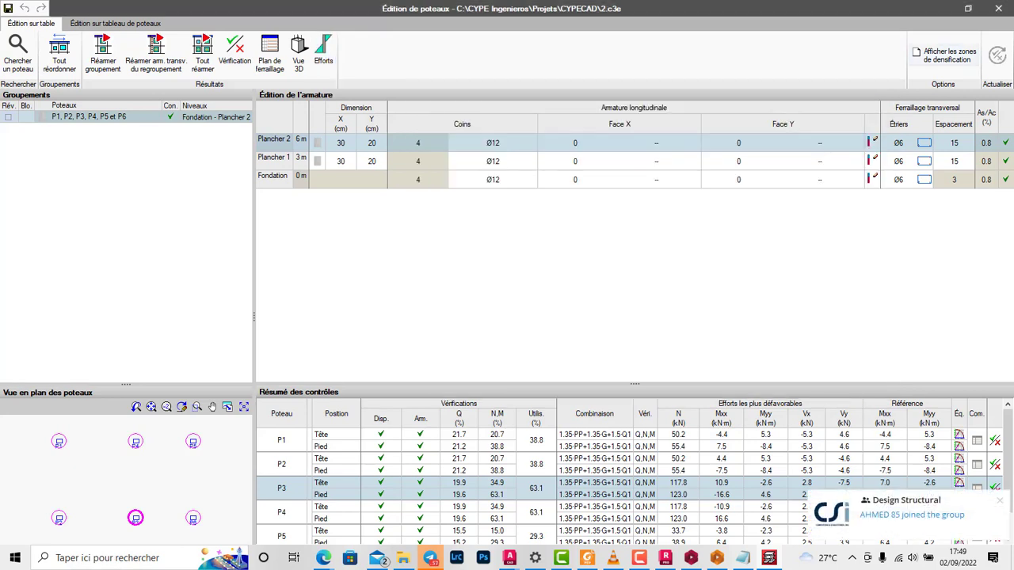
Step: Inspect the reinforcement cage of column P3 in 3D, and close the view and the column editor
click(299, 54)
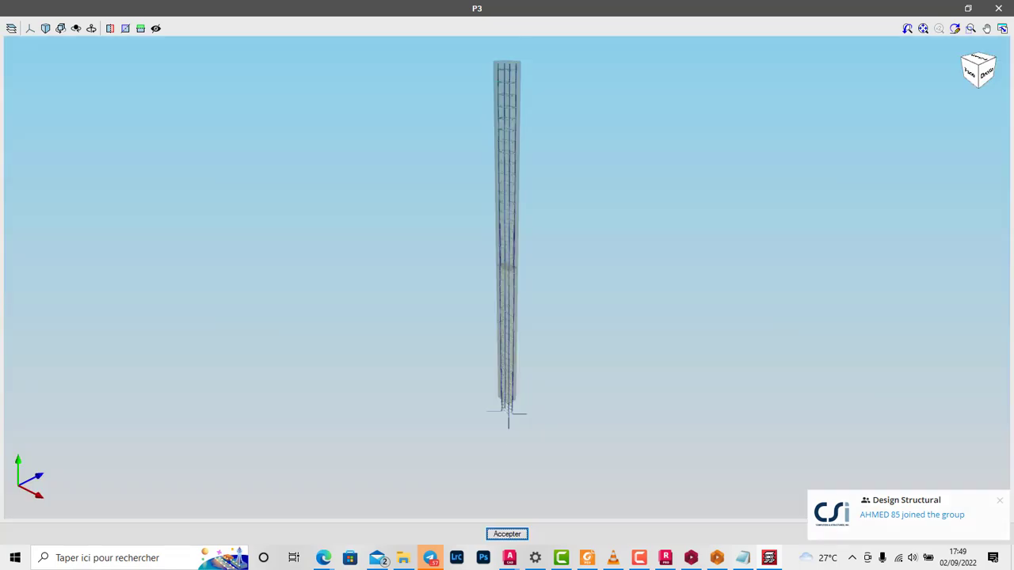
scroll(500, 305, up, 9)
drag(501, 305, 561, 306)
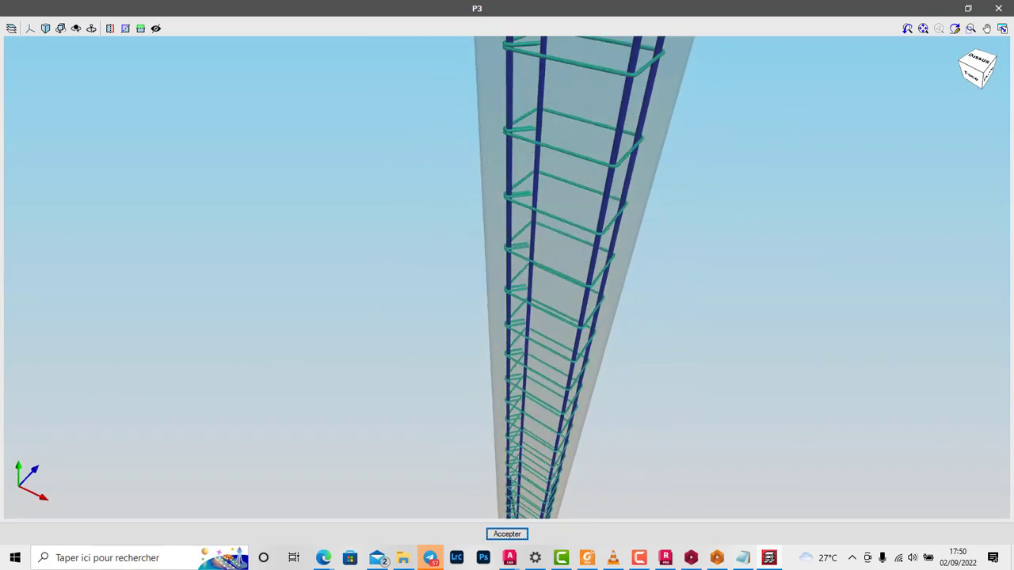
scroll(561, 306, down, 3)
click(507, 534)
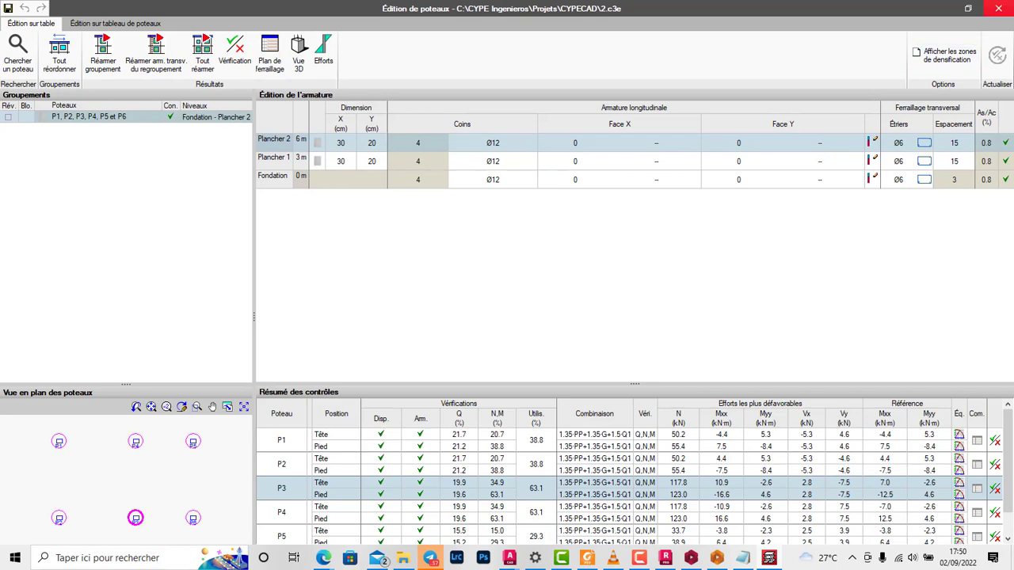
click(995, 8)
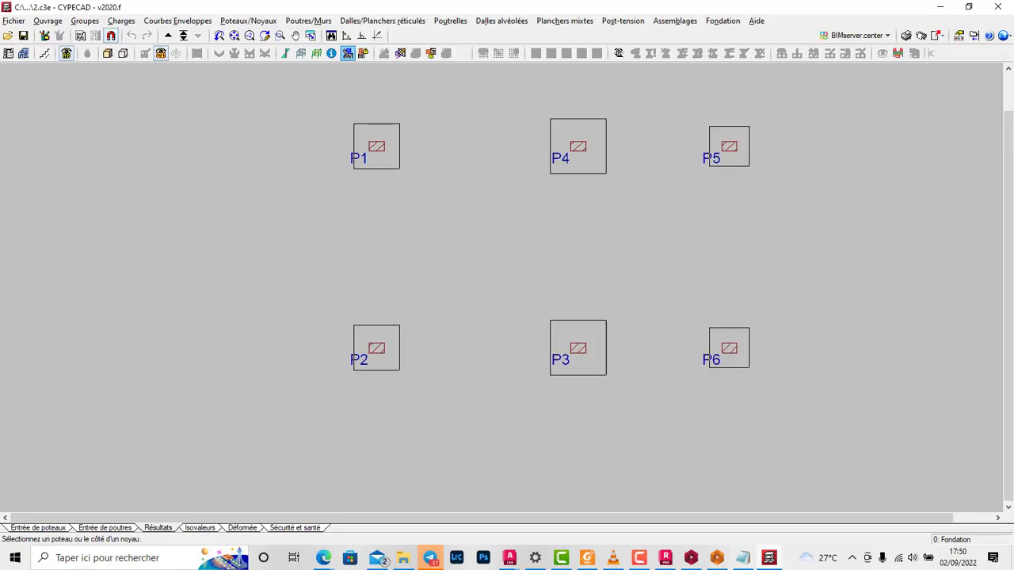
scroll(574, 326, down, 3)
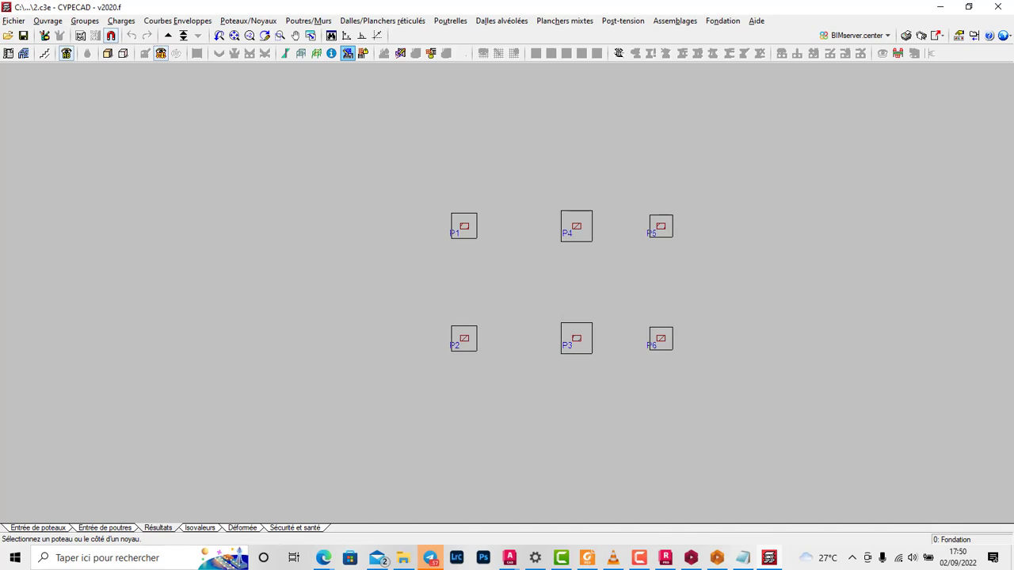
scroll(503, 339, up, 1)
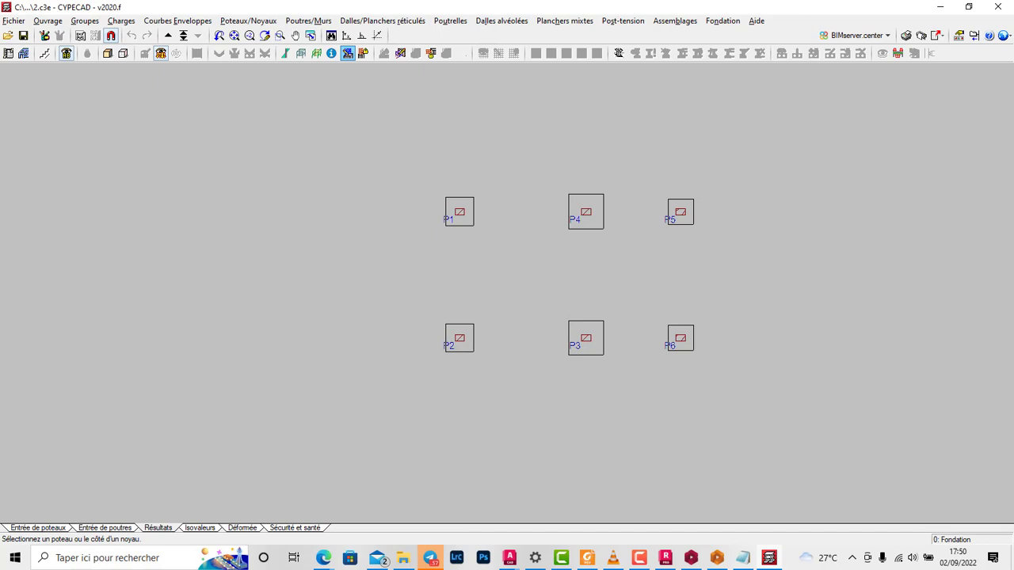
Step: Look over the generated detail drawings in ProtaDetails, and return to CYPECAD's drawing selection
scroll(518, 254, down, 2)
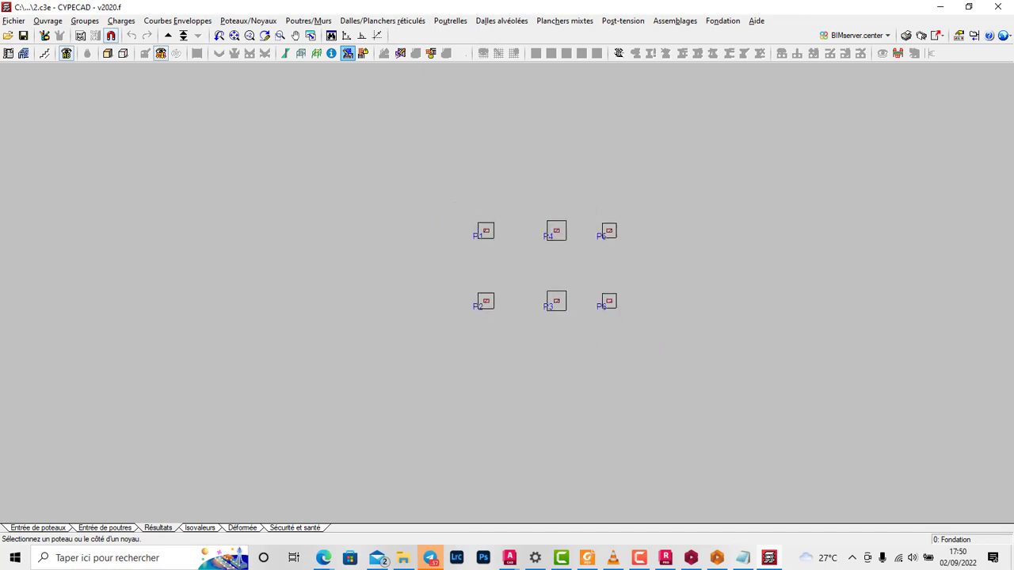
click(921, 36)
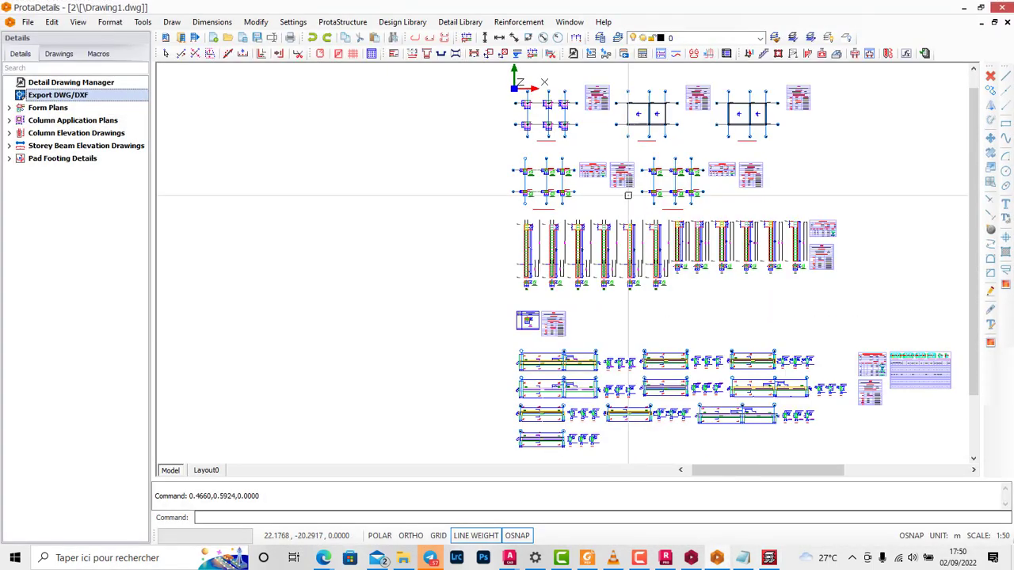
scroll(627, 195, up, 2)
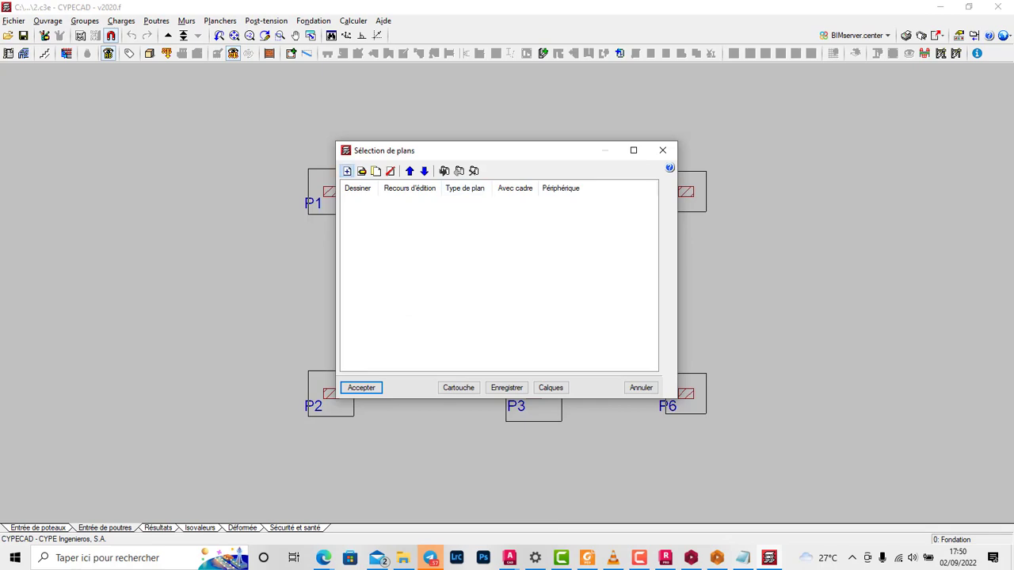
Step: Add a column reinforcement plan (Plan de ferraillage des poteaux) covering all columns and all levels to the drawing selection
click(347, 171)
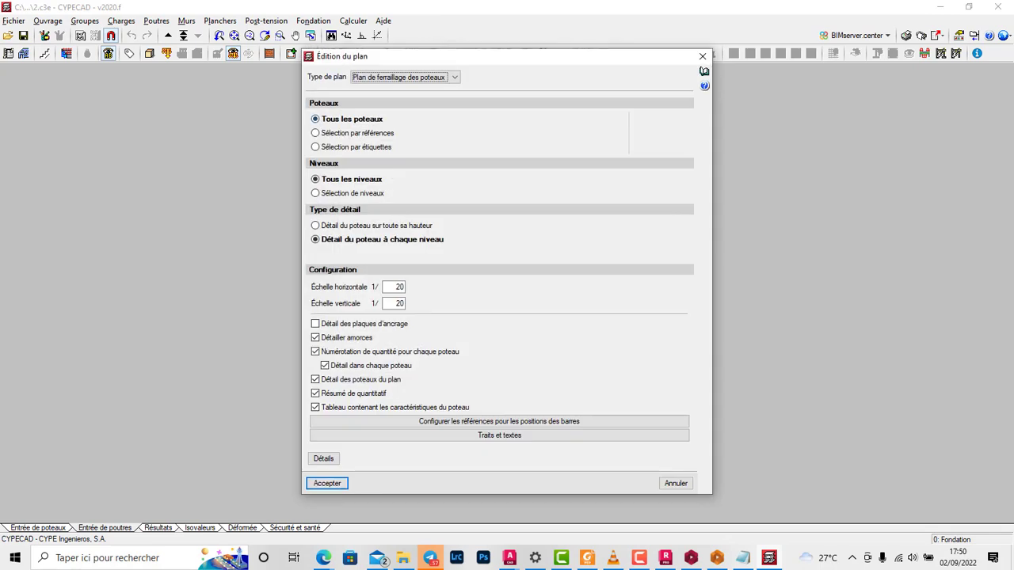
drag(412, 57, 560, 55)
click(559, 76)
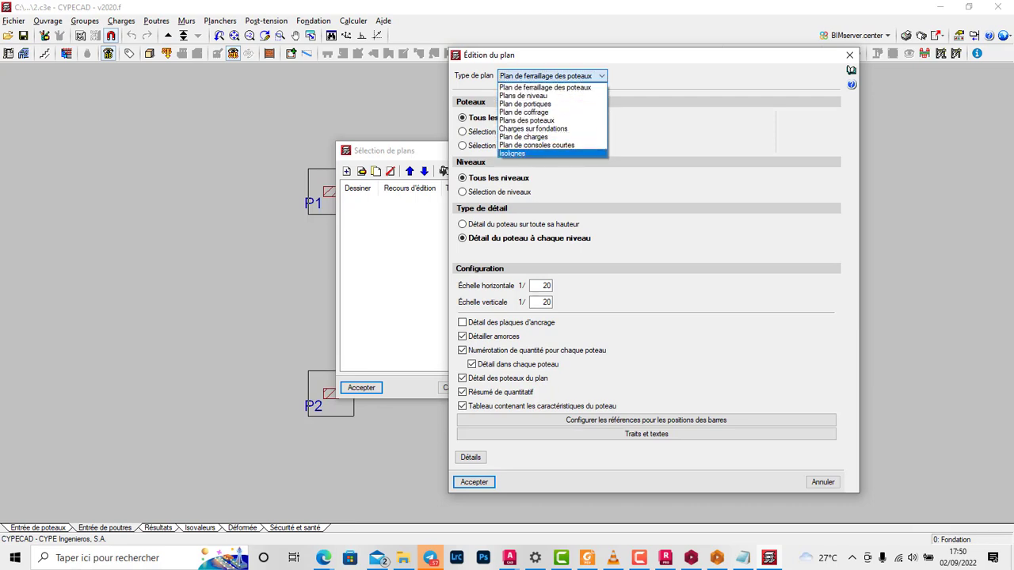
click(606, 176)
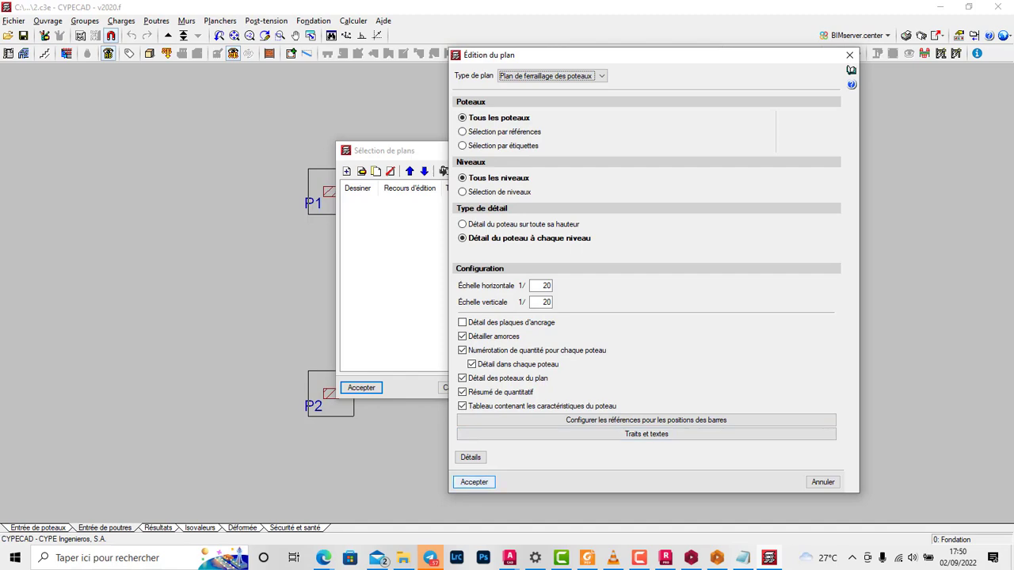
click(474, 481)
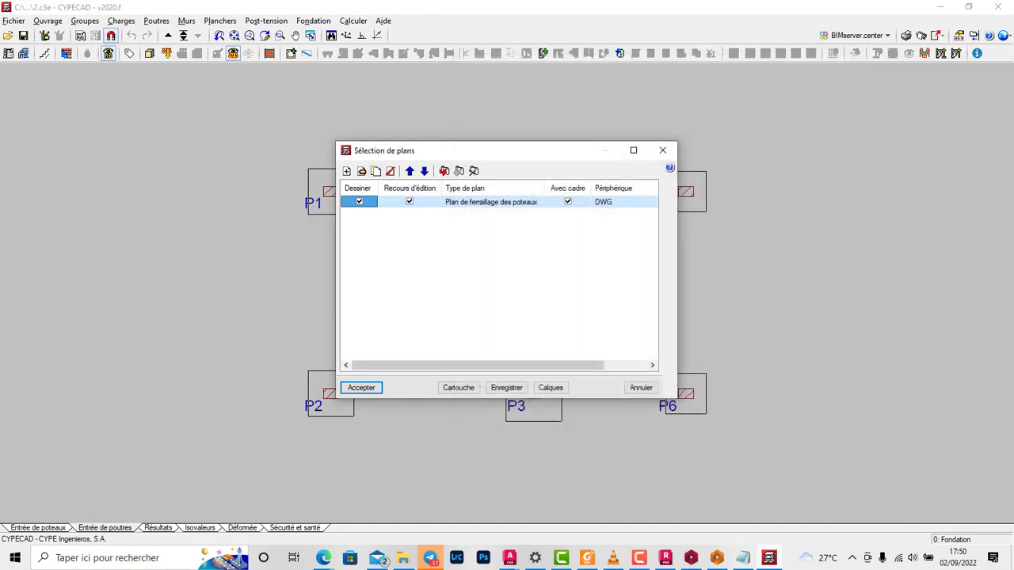
Step: Add a level plan (Plans de niveau) of type Coffrage for groups 0 to 2 at scale 1/50
click(361, 172)
click(404, 76)
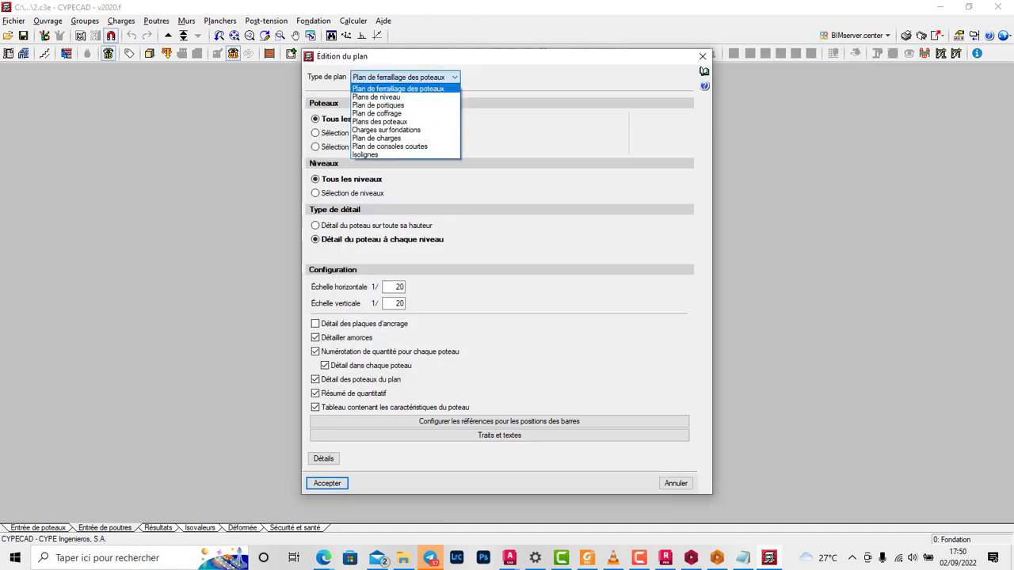
click(379, 97)
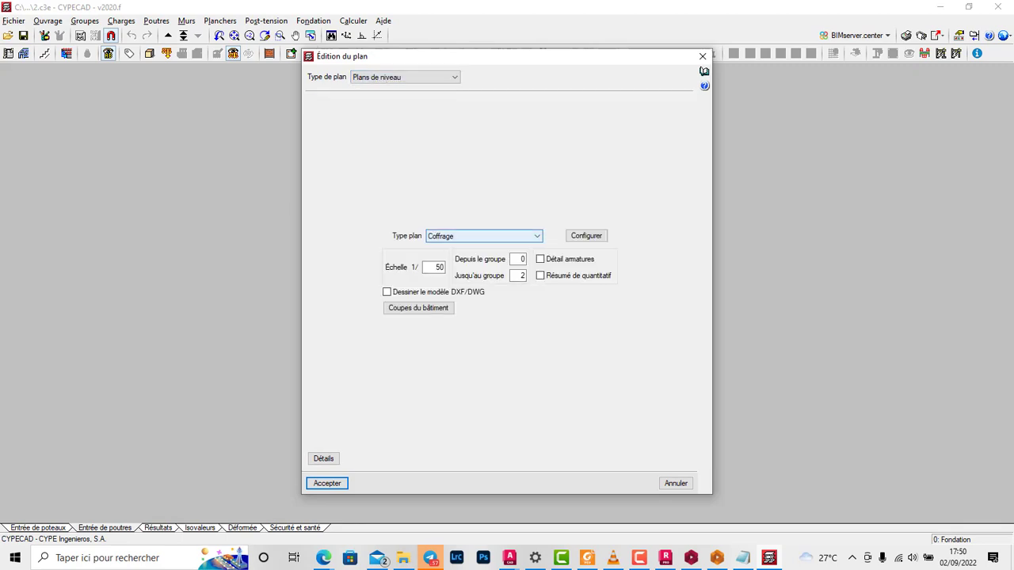
click(519, 236)
click(519, 236)
click(327, 483)
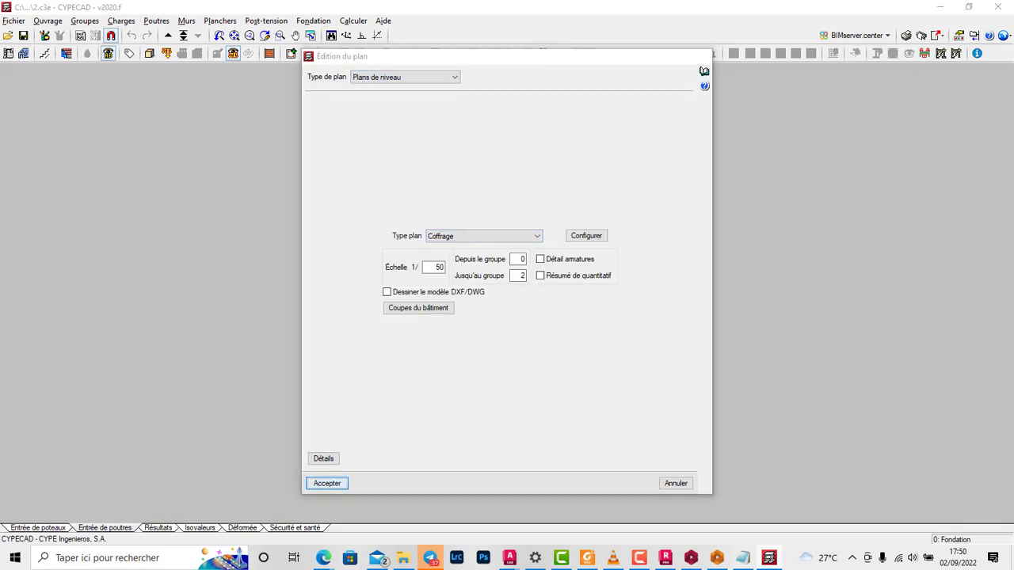
Step: Add another level plan with the type Plan de ferraillage fondation to the drawing selection
click(344, 170)
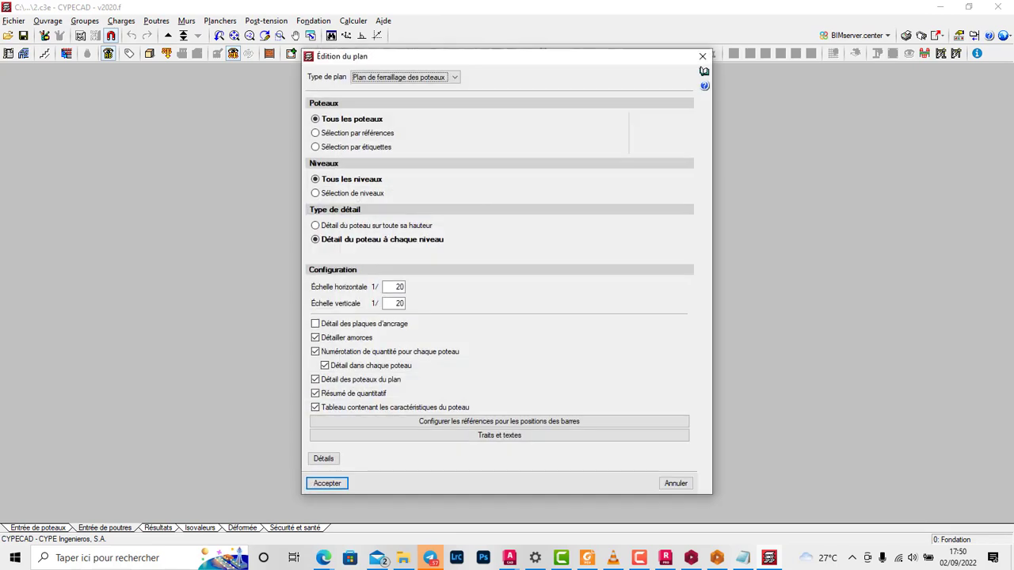
click(404, 77)
click(379, 96)
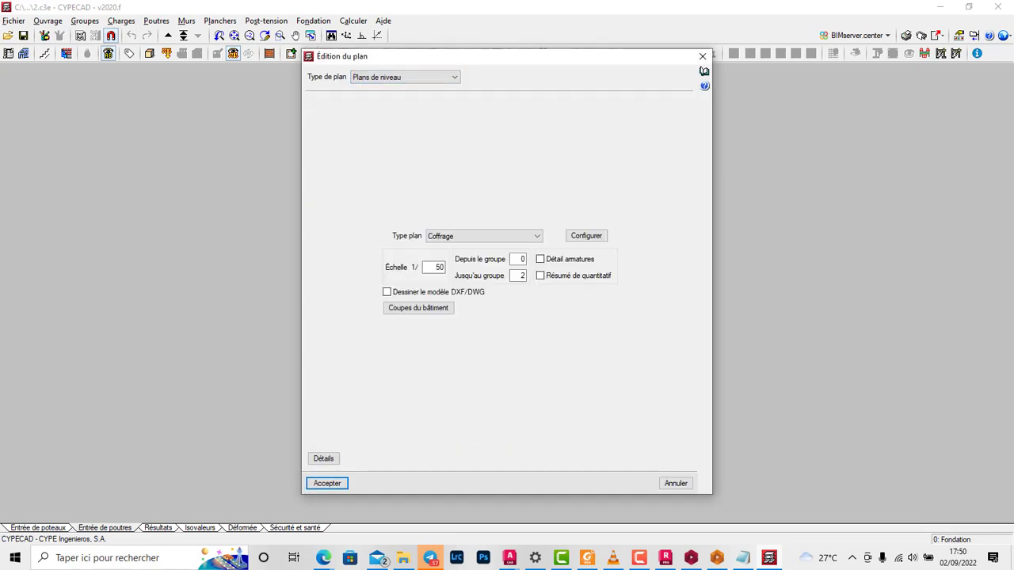
click(499, 236)
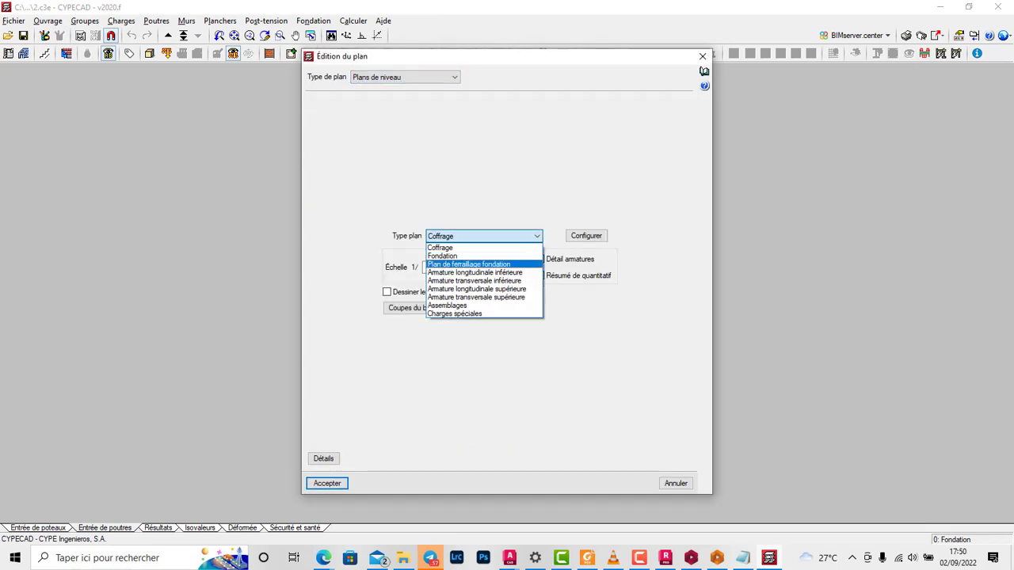
click(469, 264)
click(327, 483)
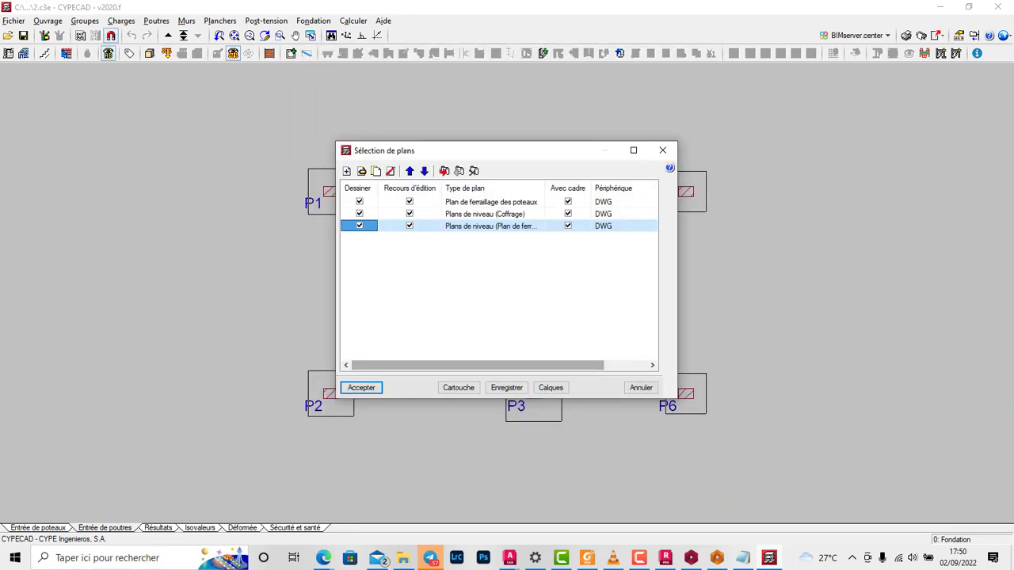
Step: Generate the three selected plans and display the full detail of all drawings in the sheet composition
drag(544, 189, 589, 188)
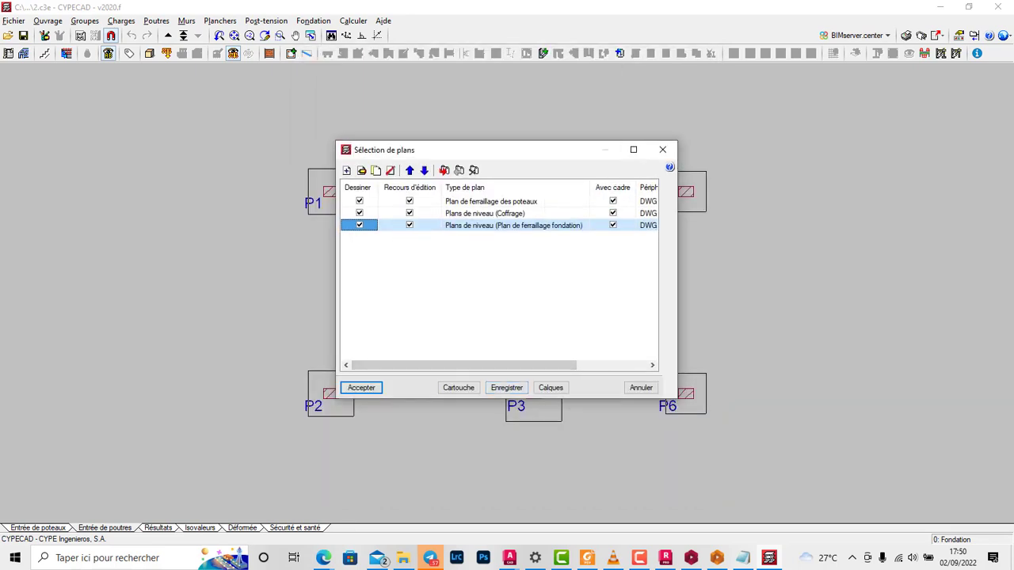
drag(436, 149, 581, 128)
click(503, 368)
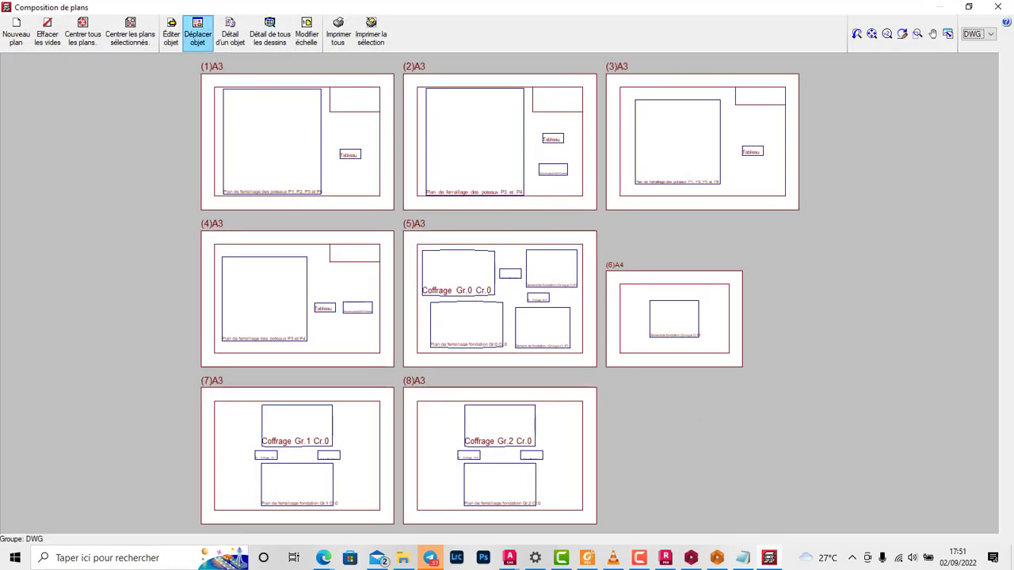
click(270, 31)
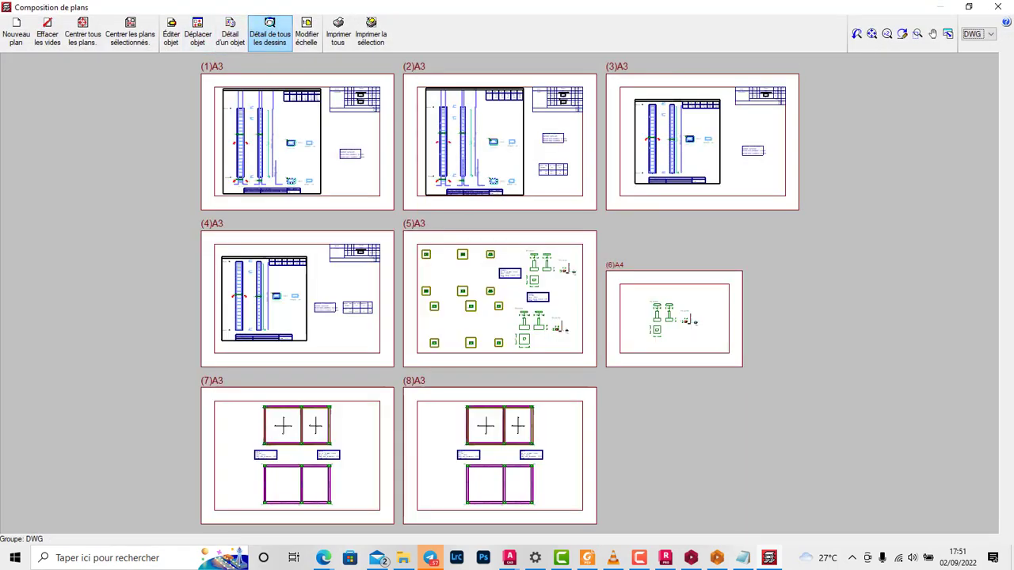
Step: Examine the composed sheets, especially the foundation plans and the footing details of P3, P4, P5 and P6
scroll(501, 353, up, 10)
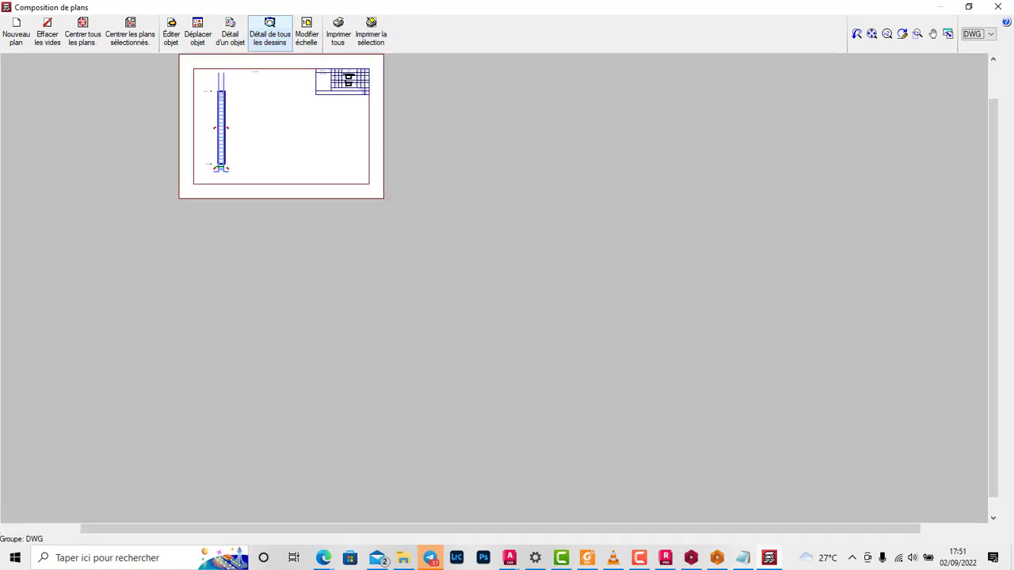
scroll(689, 365, up, 3)
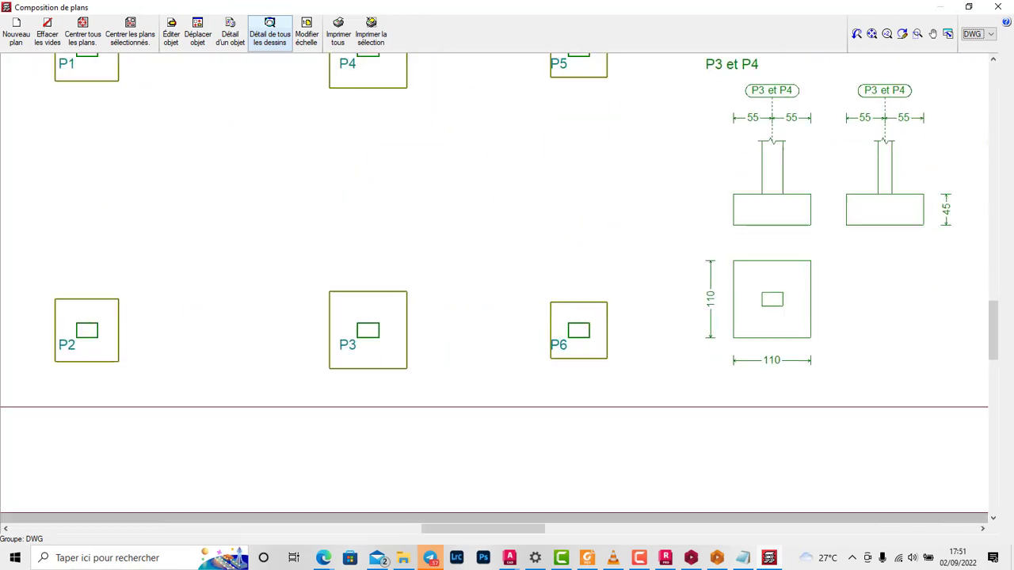
scroll(689, 364, down, 10)
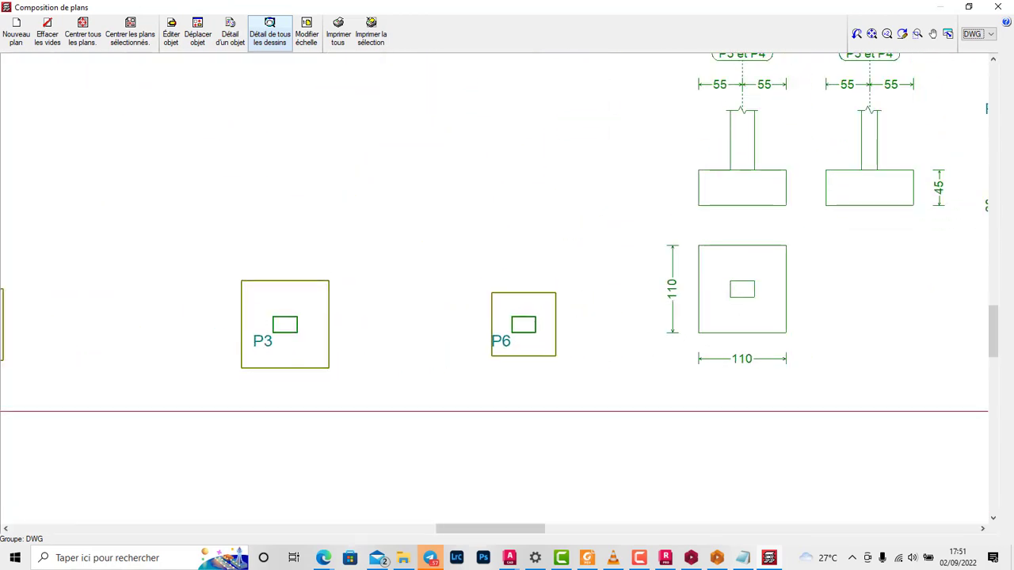
scroll(809, 252, up, 5)
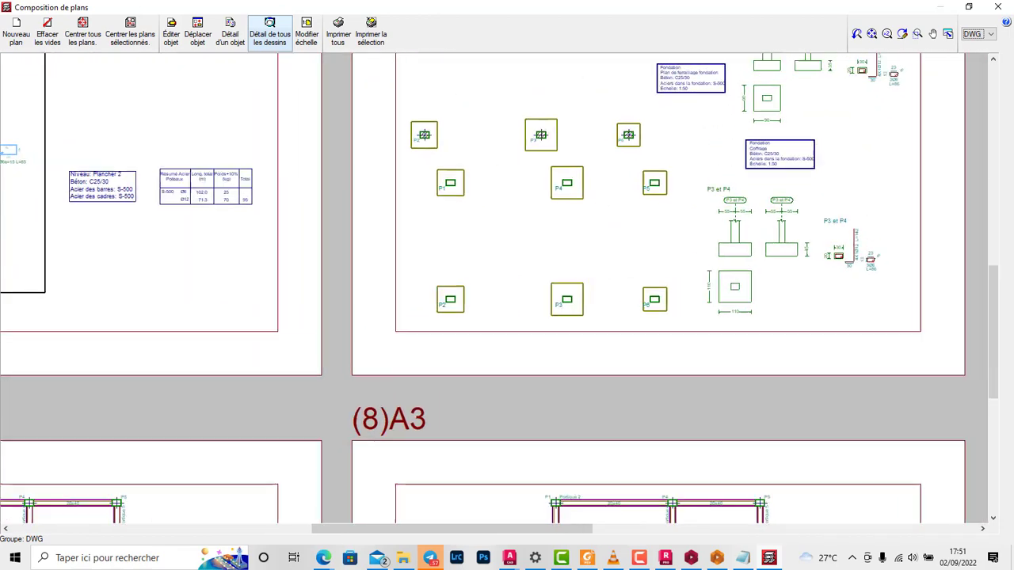
scroll(810, 252, down, 8)
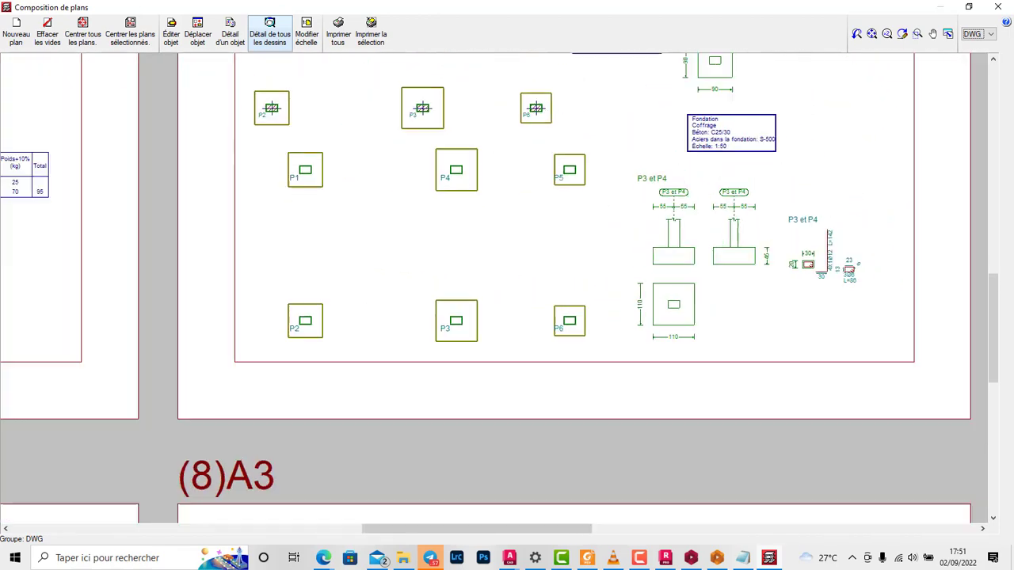
scroll(613, 238, down, 4)
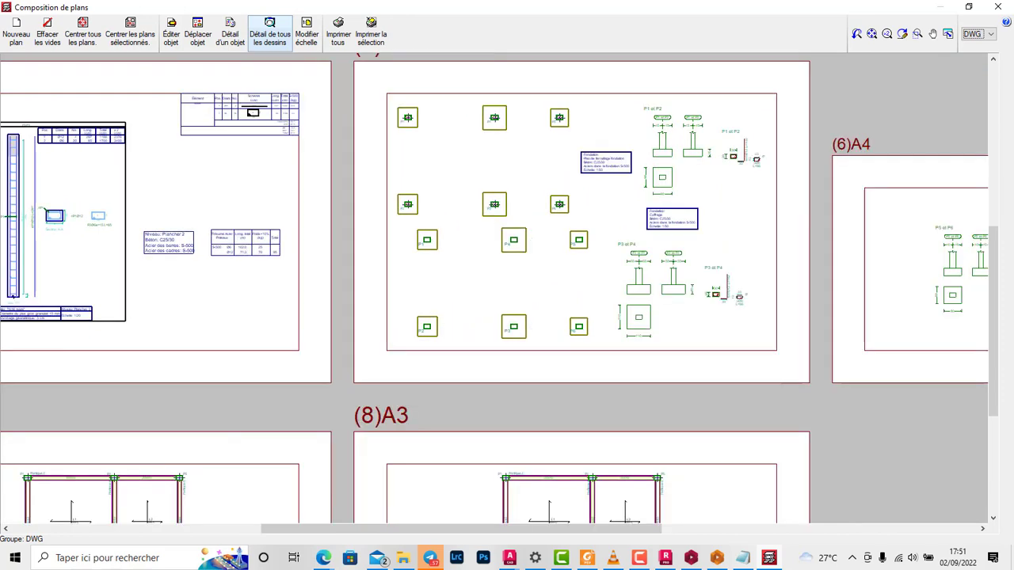
scroll(455, 186, down, 5)
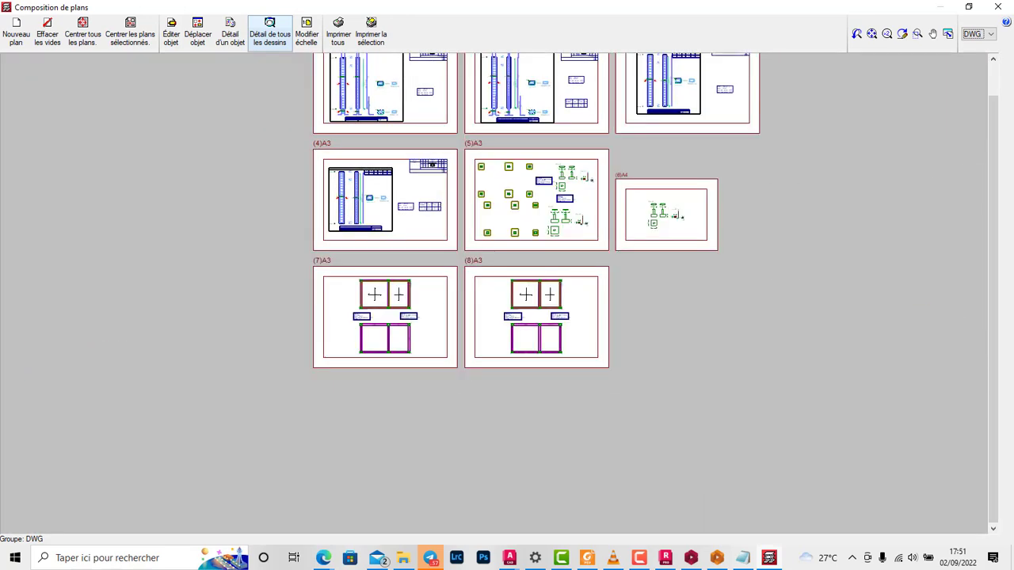
scroll(678, 220, up, 10)
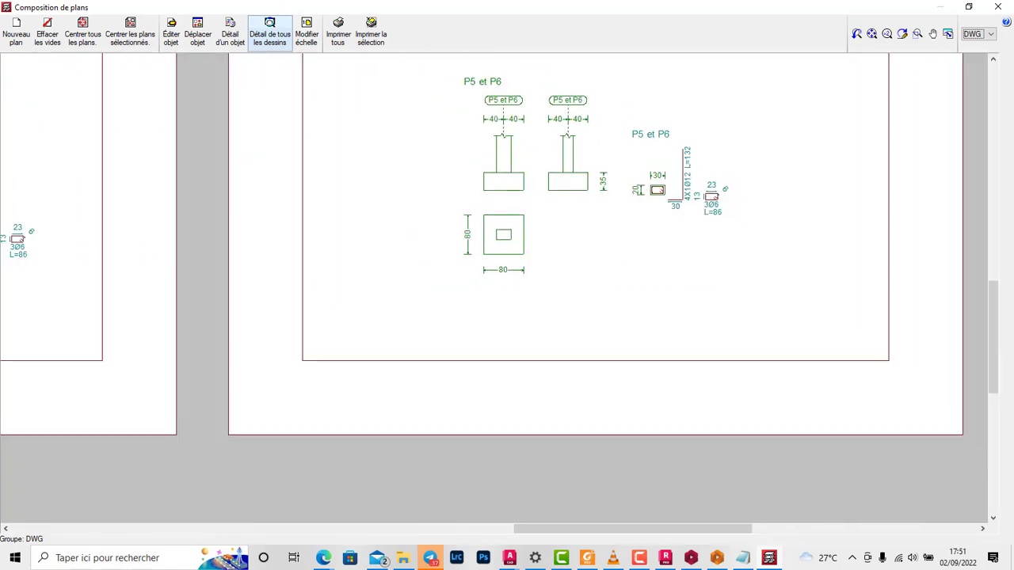
scroll(596, 244, down, 10)
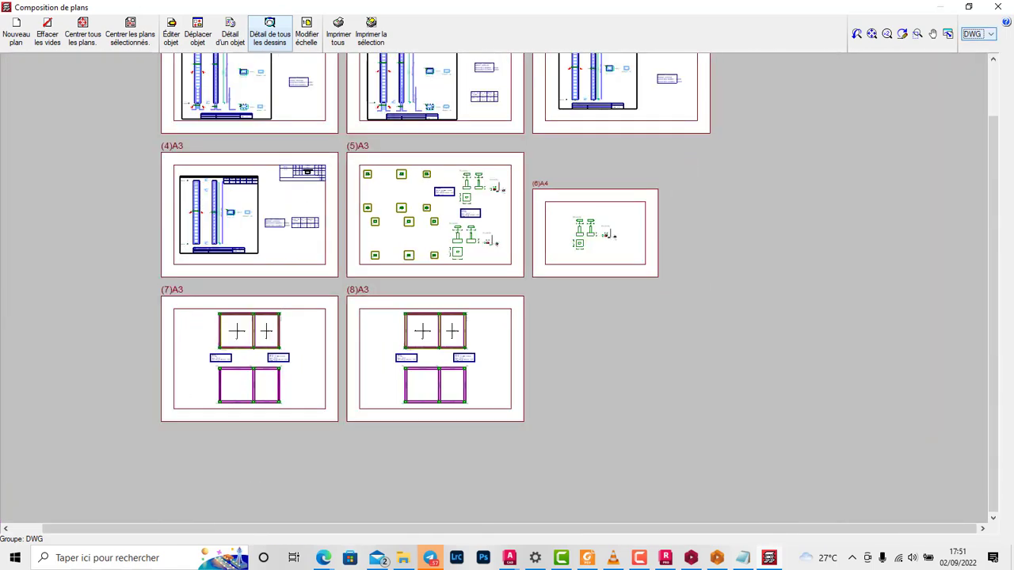
Step: Close the plan composition and the drawing selection, and minimise CYPECAD to return to the desktop
click(997, 6)
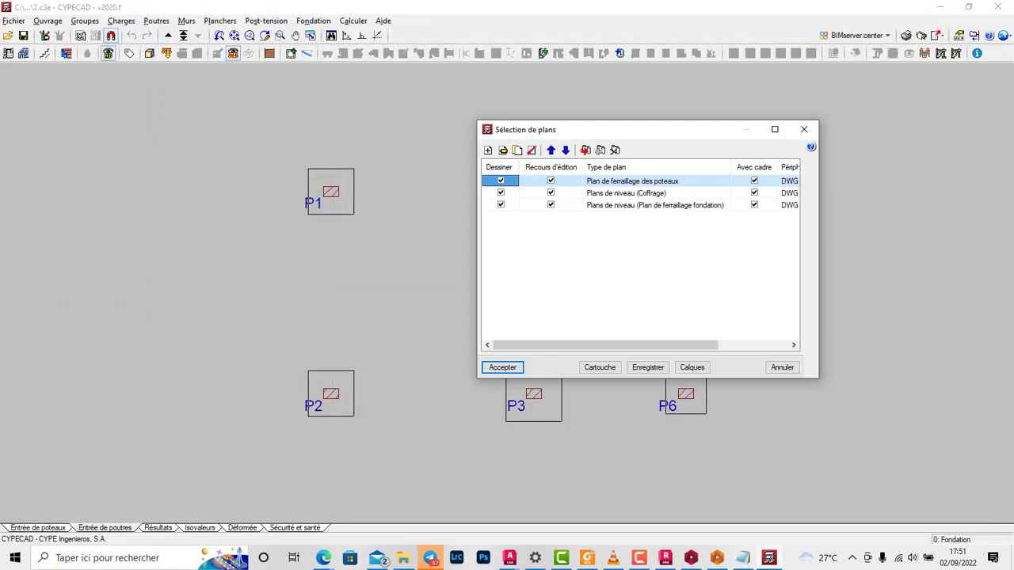
click(803, 129)
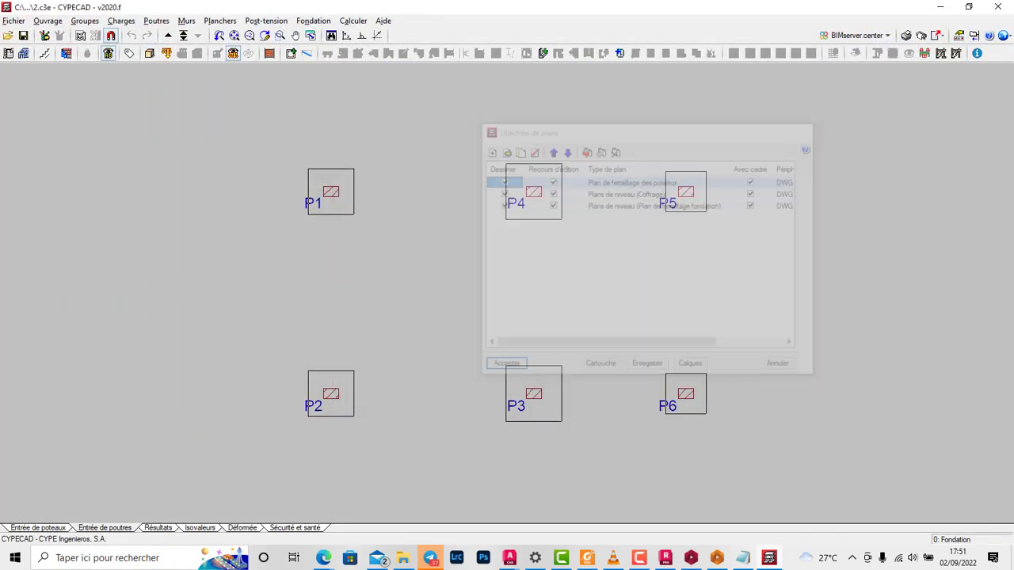
click(939, 7)
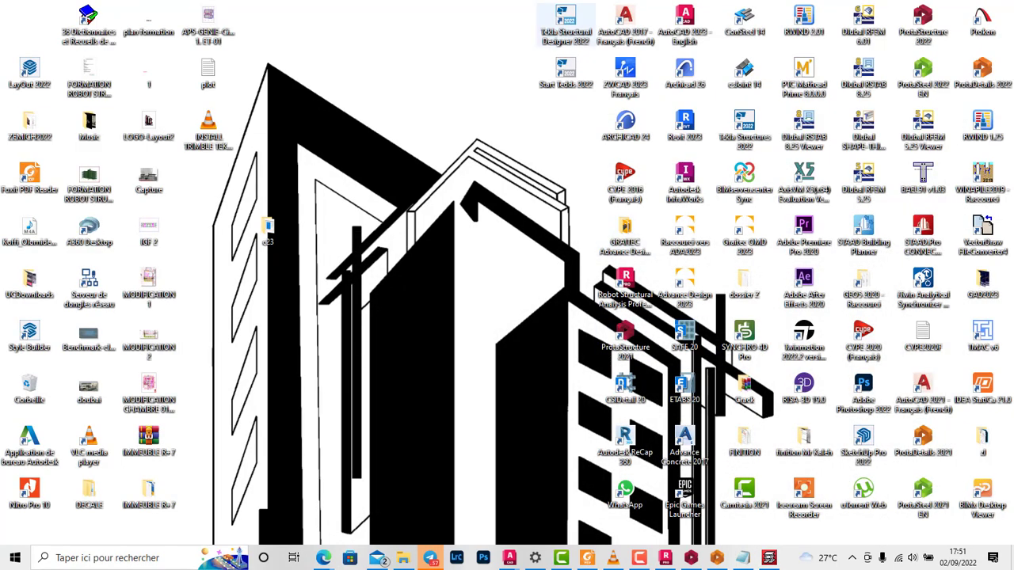
right_click(447, 95)
click(487, 133)
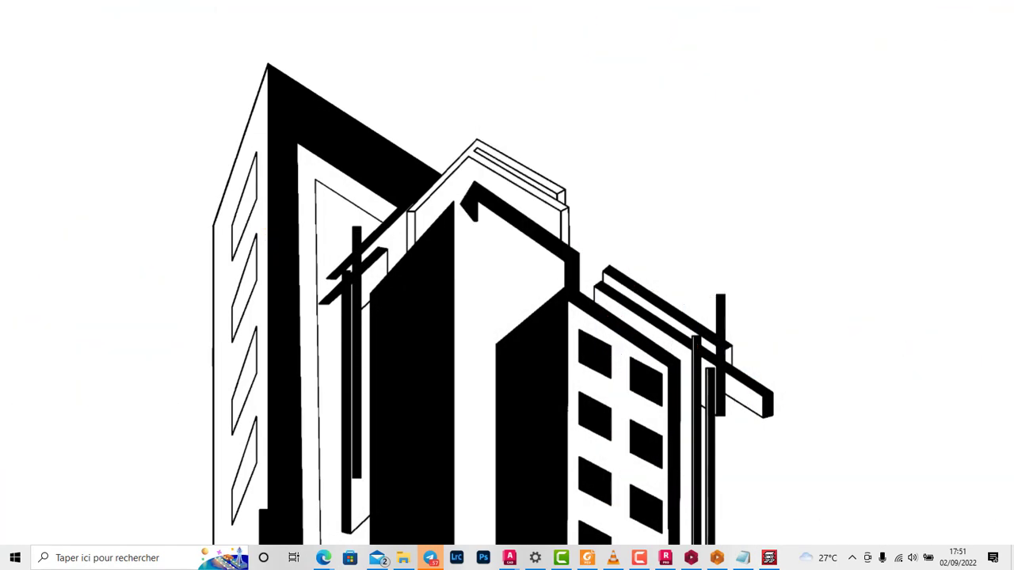
right_click(428, 53)
click(468, 91)
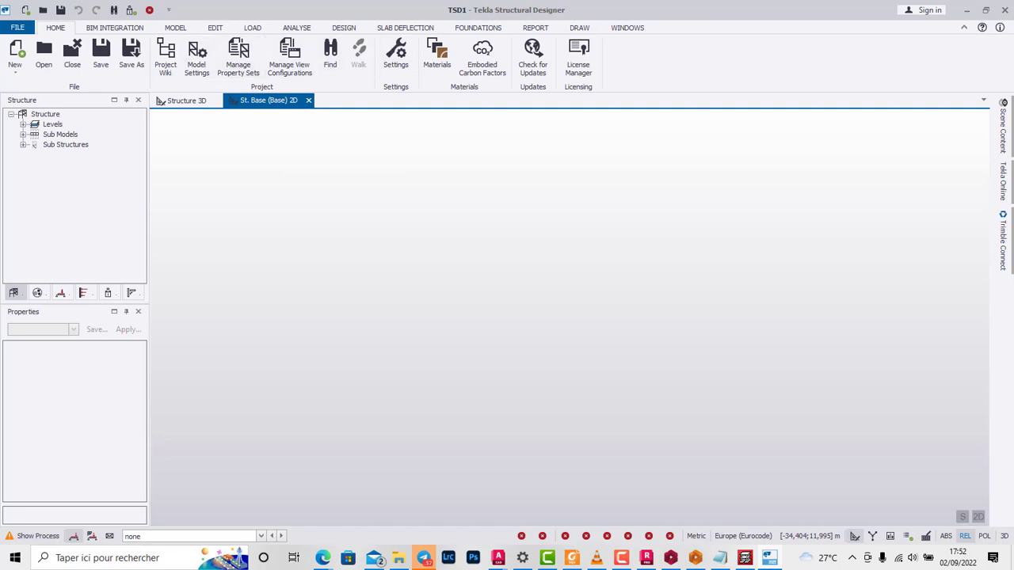
Step: Review the head code, action codes and metric unit list of the Europe settings set, and accept the settings
click(395, 55)
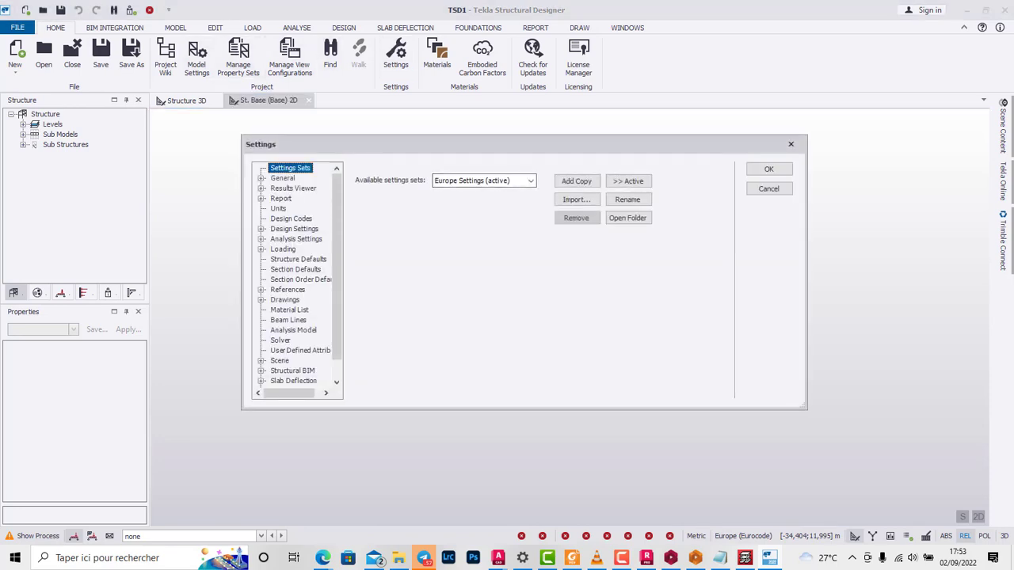
click(278, 209)
click(290, 218)
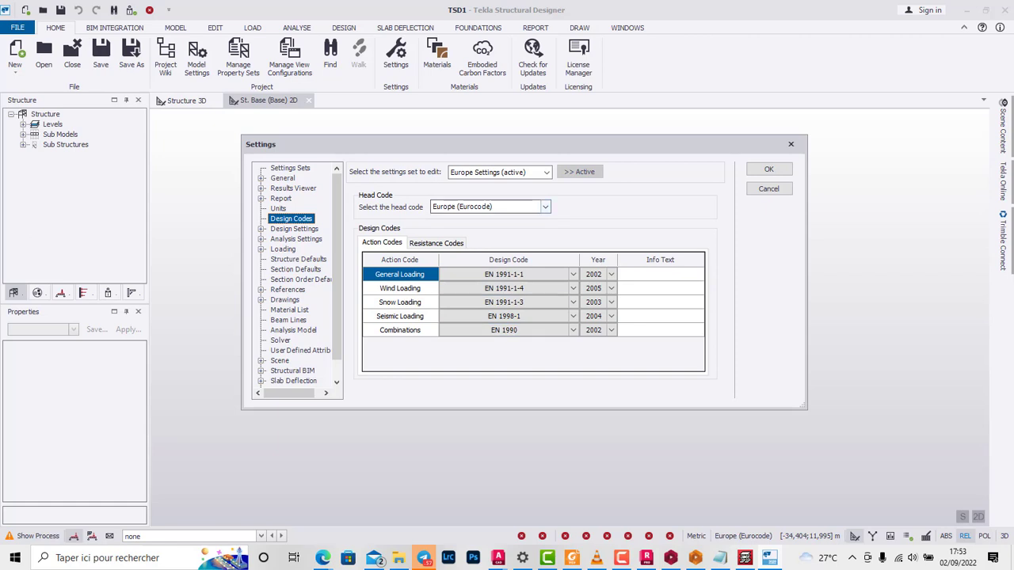
click(490, 207)
click(523, 207)
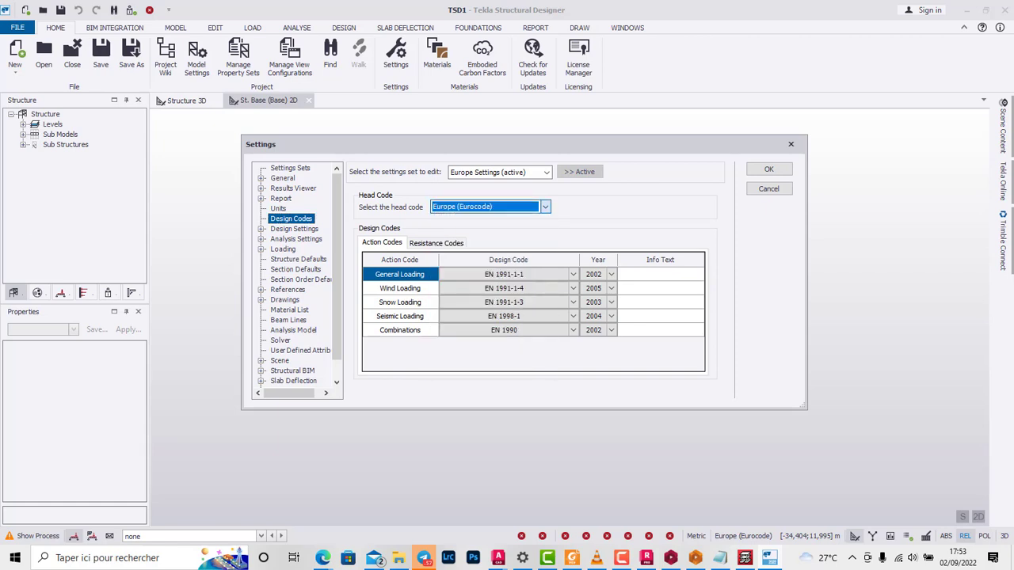
click(278, 208)
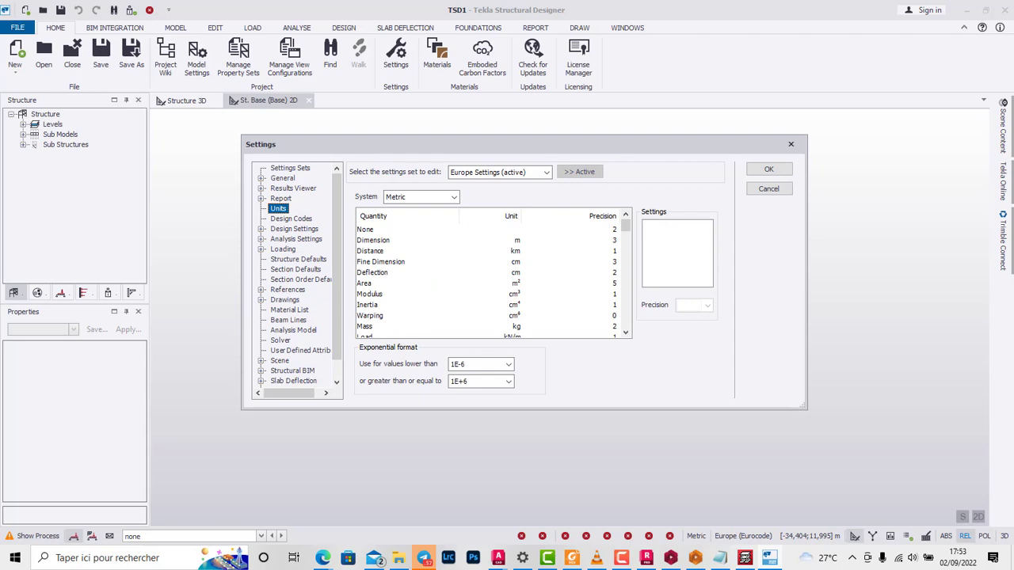
scroll(494, 277, down, 5)
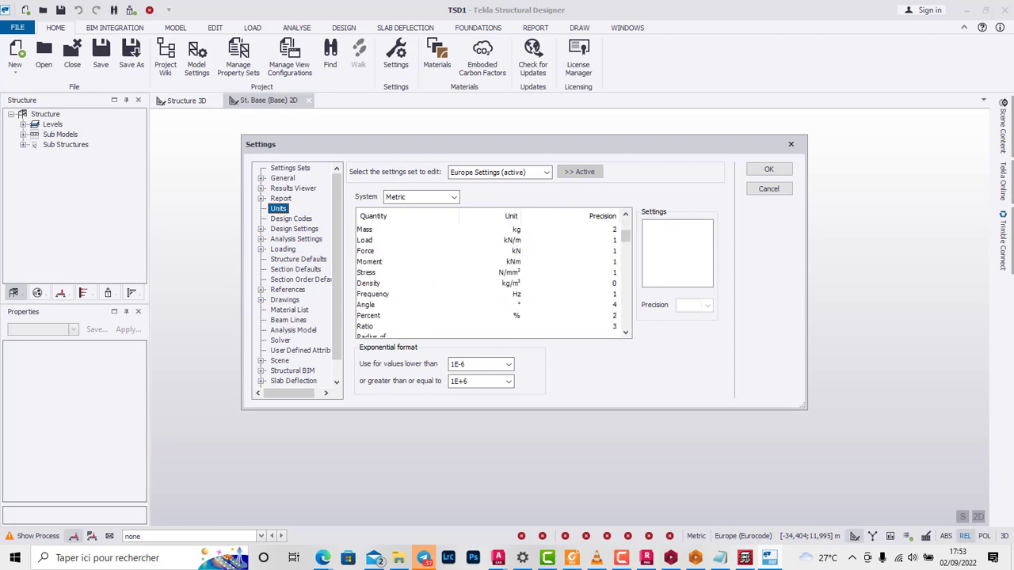
scroll(493, 277, up, 5)
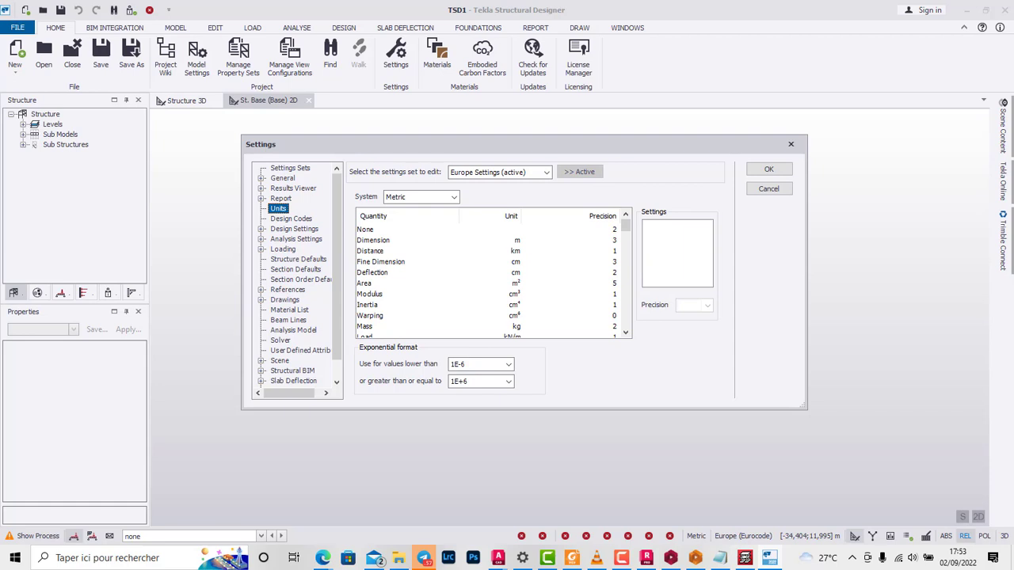
scroll(494, 282, down, 10)
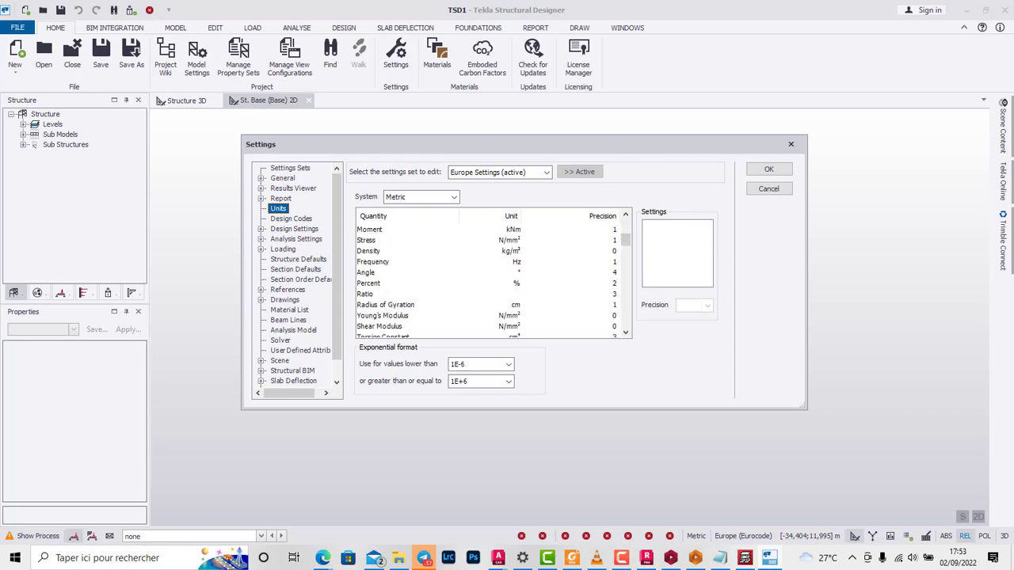
scroll(493, 282, down, 8)
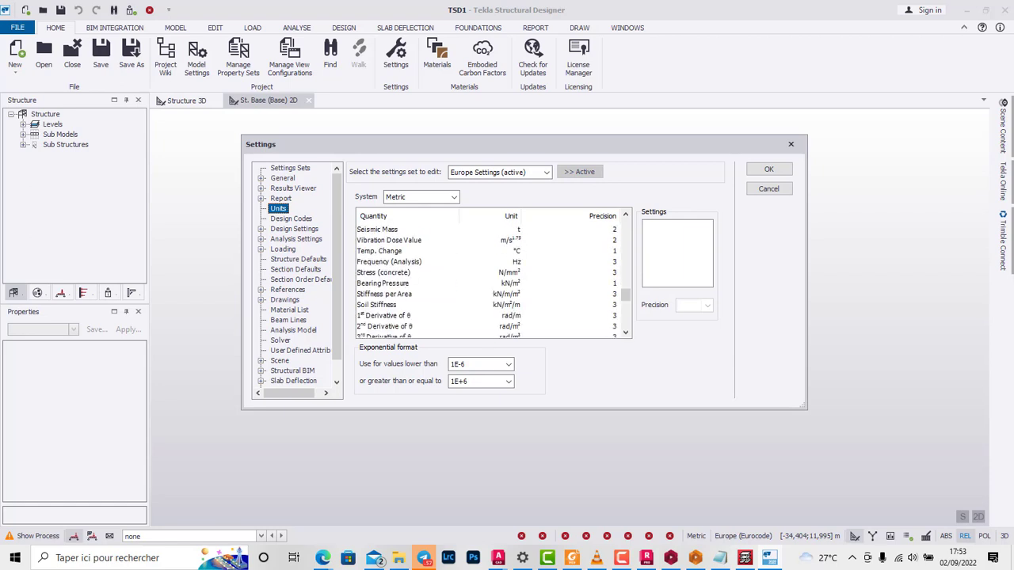
click(768, 169)
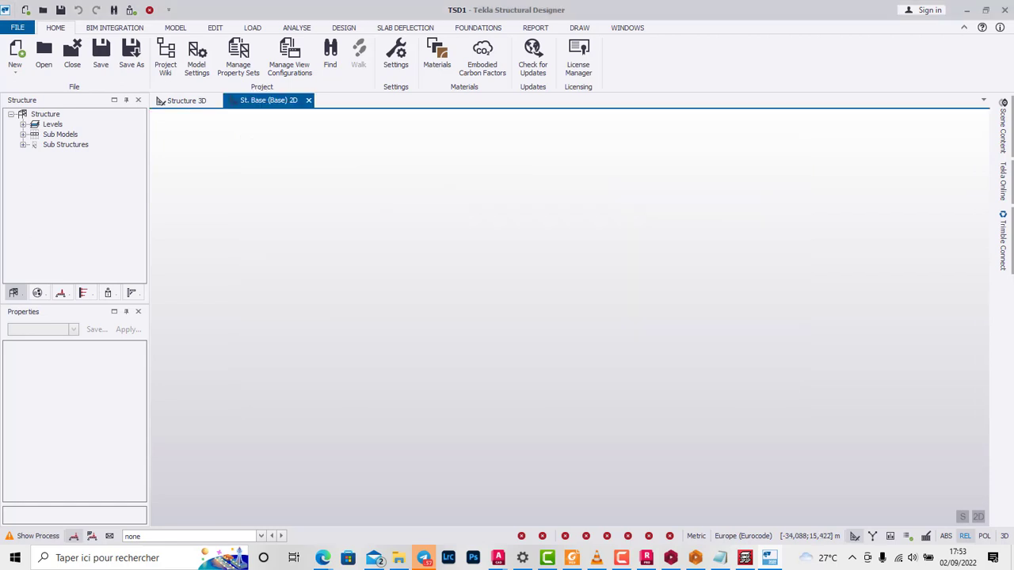
Step: Insert a construction level above the Base level with a spacing of 3 m
click(53, 125)
double_click(52, 124)
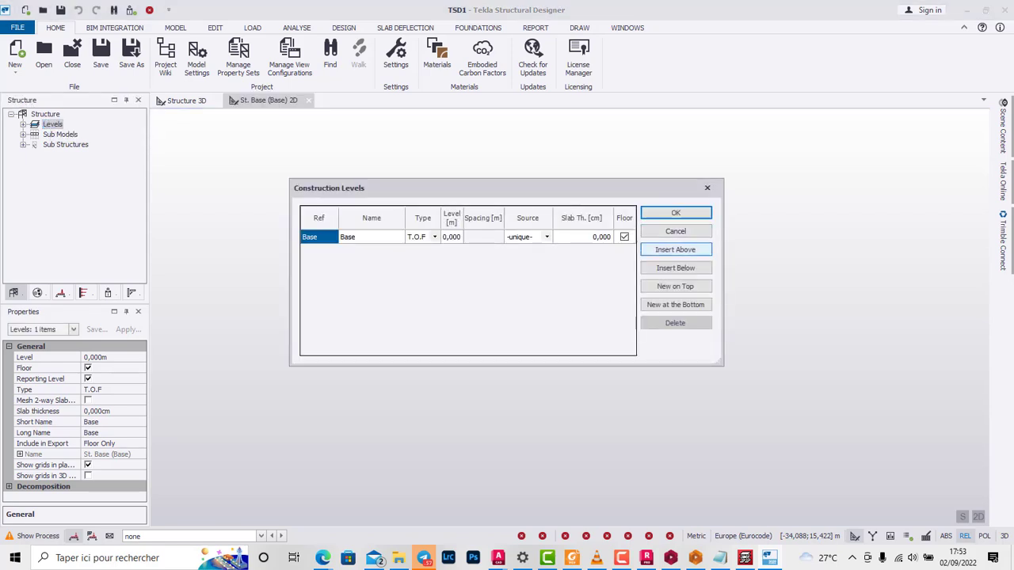
click(675, 250)
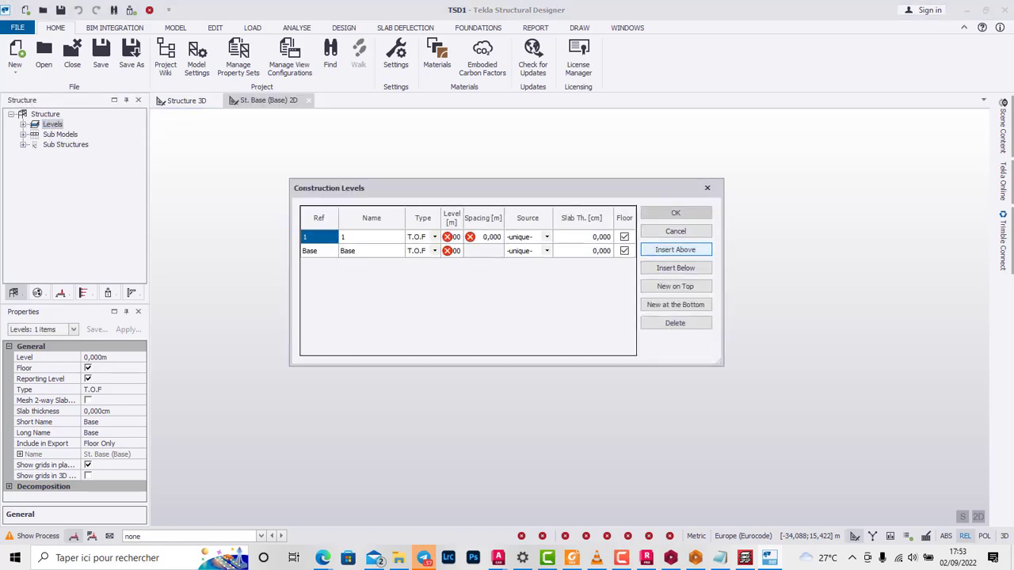
click(485, 237)
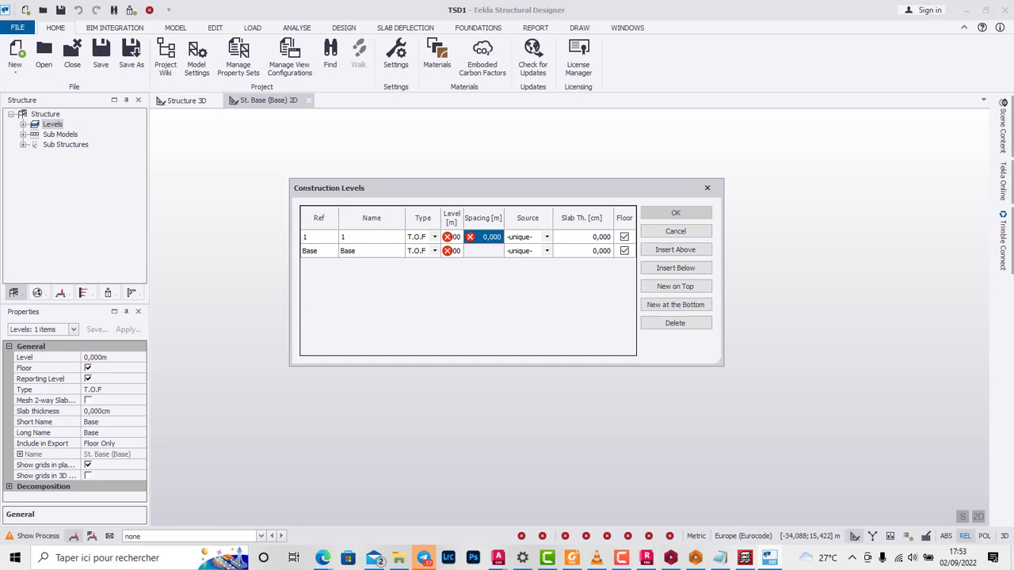
text(3)
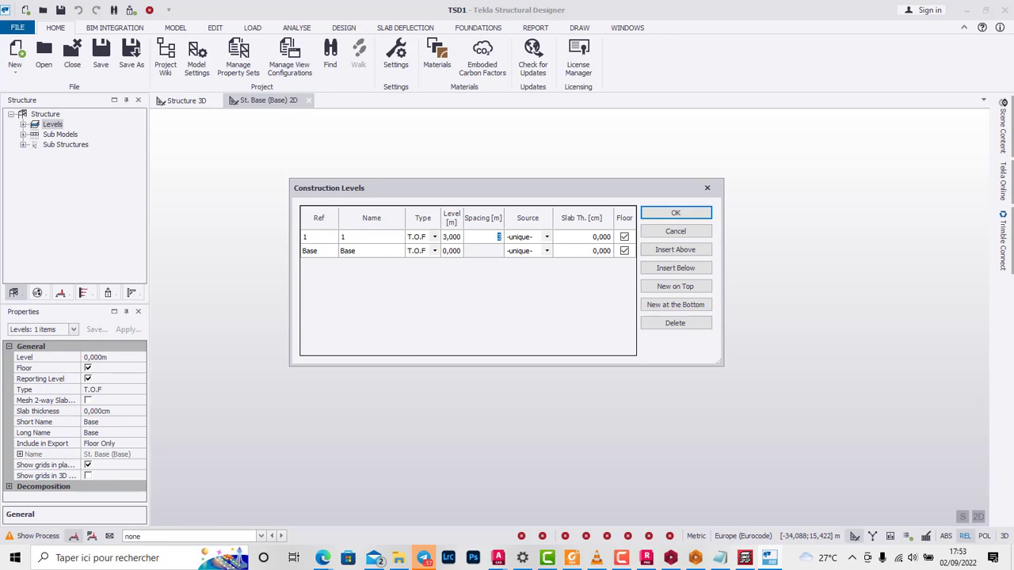
click(451, 251)
click(484, 237)
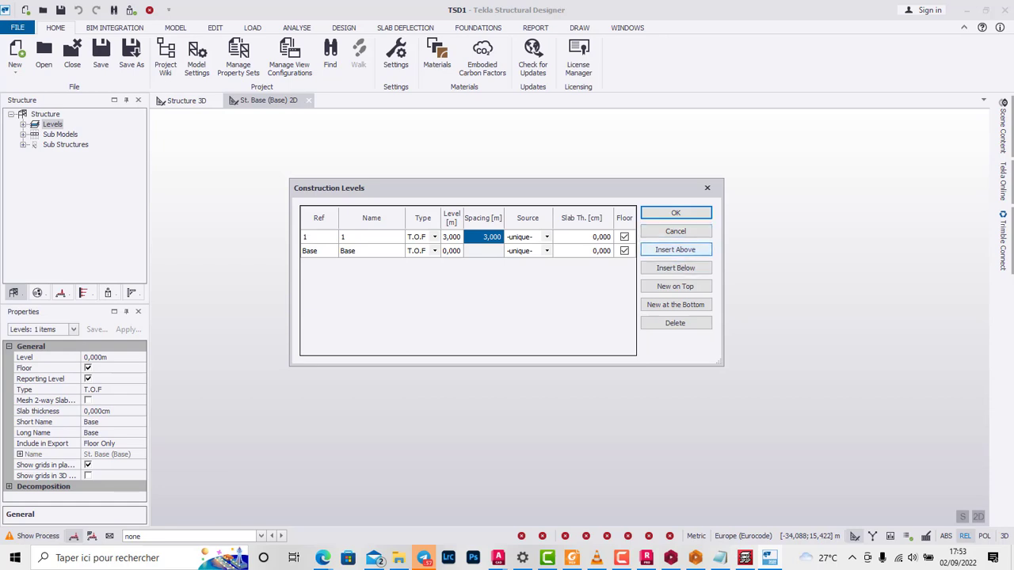
Step: Insert a second construction level above level 1 at 6 m, and confirm the construction levels
click(675, 250)
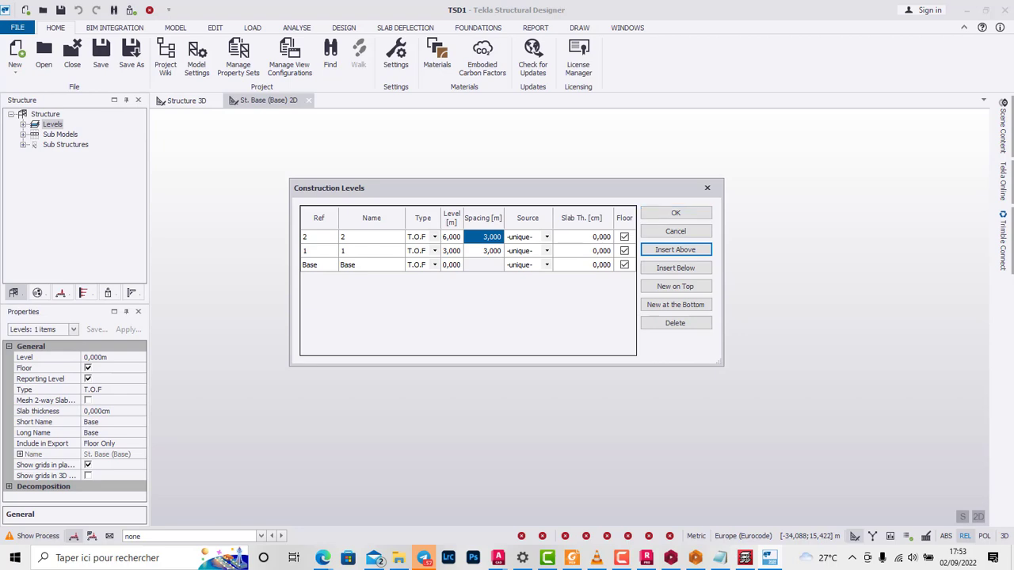
click(371, 251)
click(372, 237)
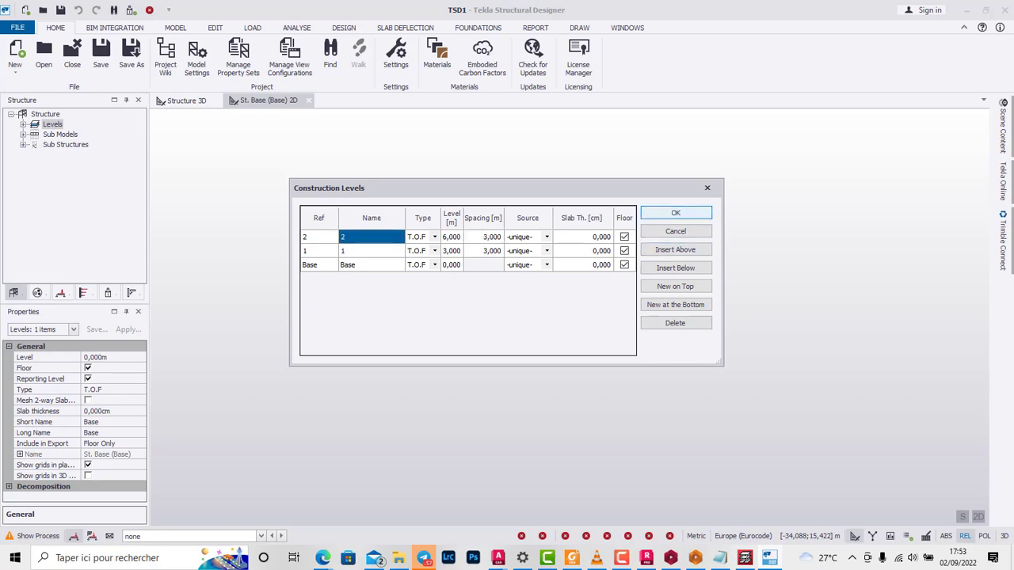
click(676, 213)
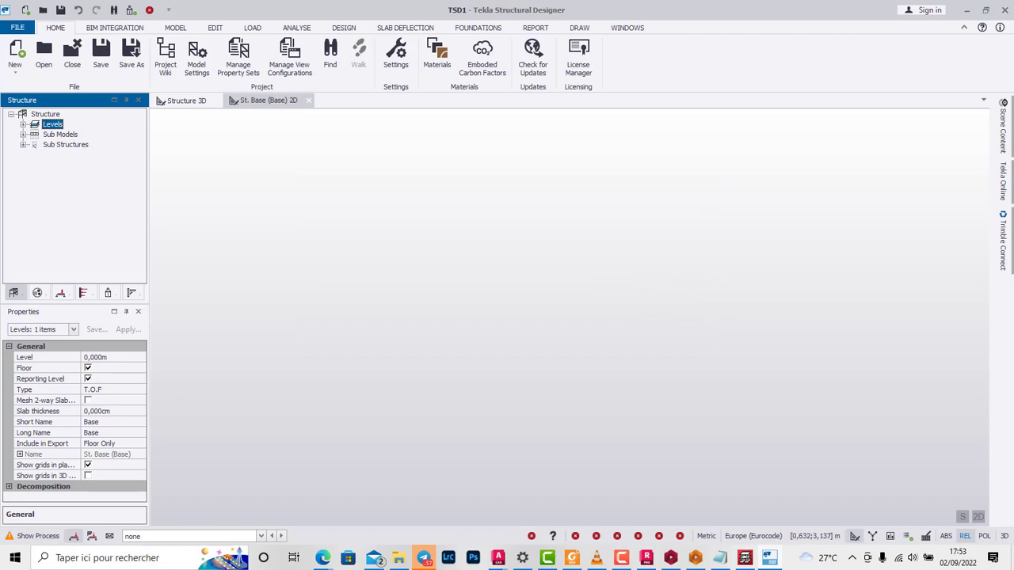
Step: Start a rectangular grid with the wizard, keeping the name AG 1, all three levels and the origin 0,000 / 0,000, up to the X direction extents
click(175, 28)
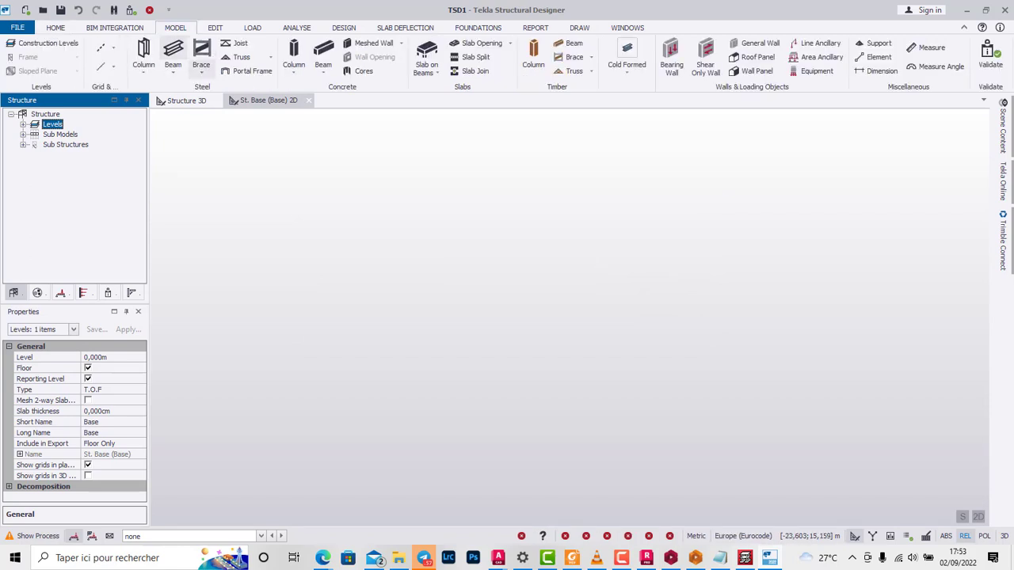
click(114, 48)
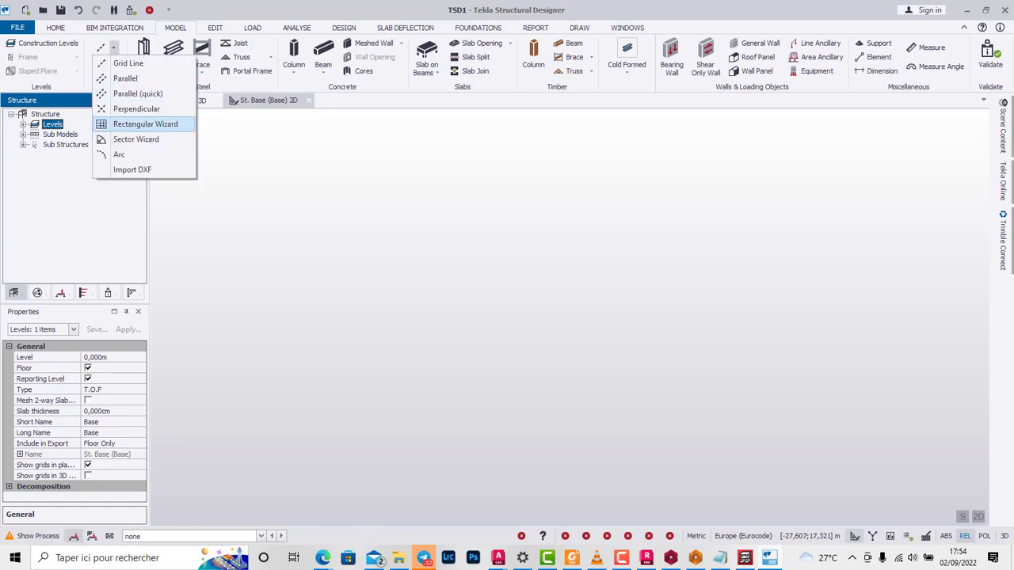
click(145, 124)
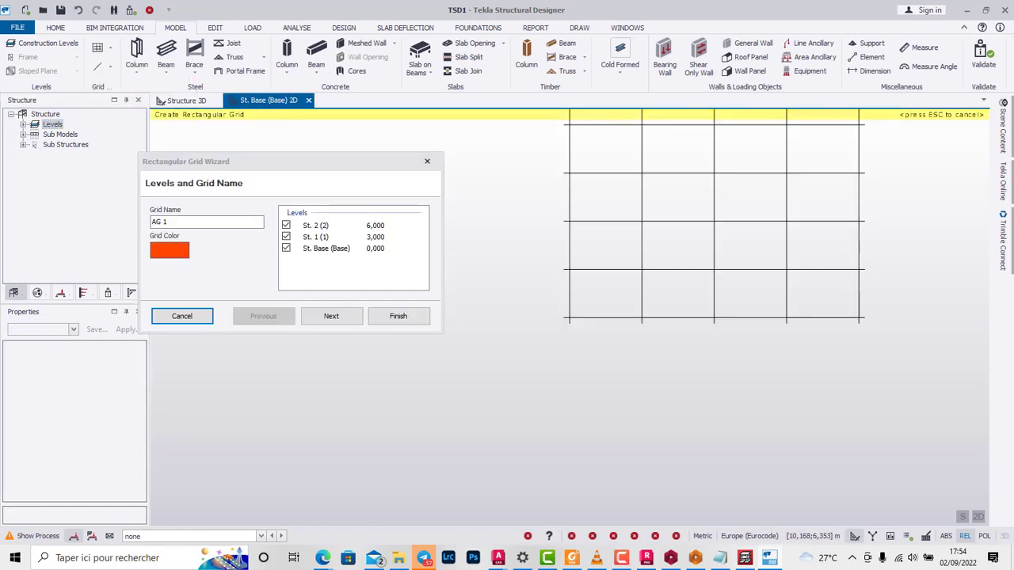
scroll(590, 264, up, 1)
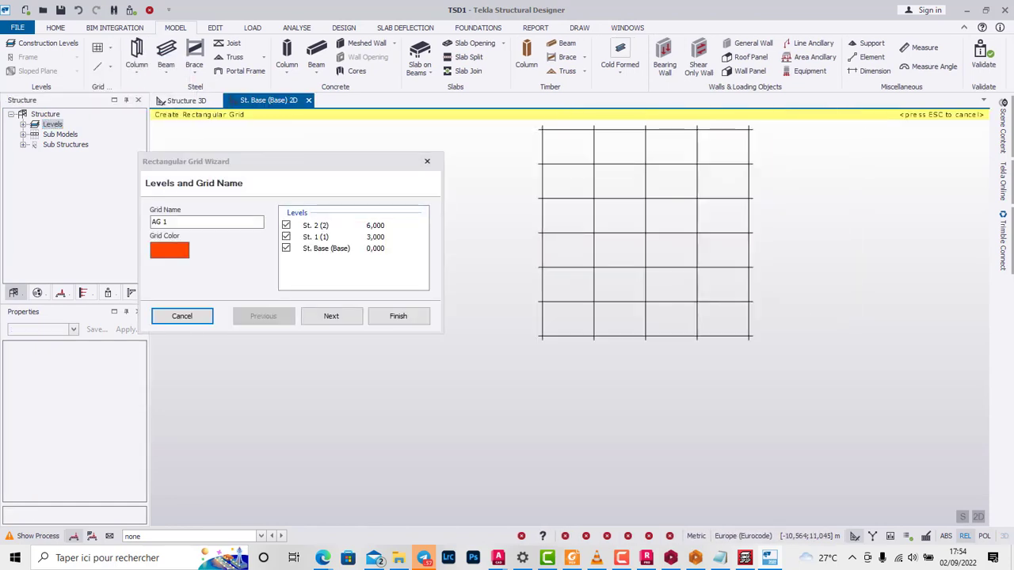
drag(354, 161, 446, 129)
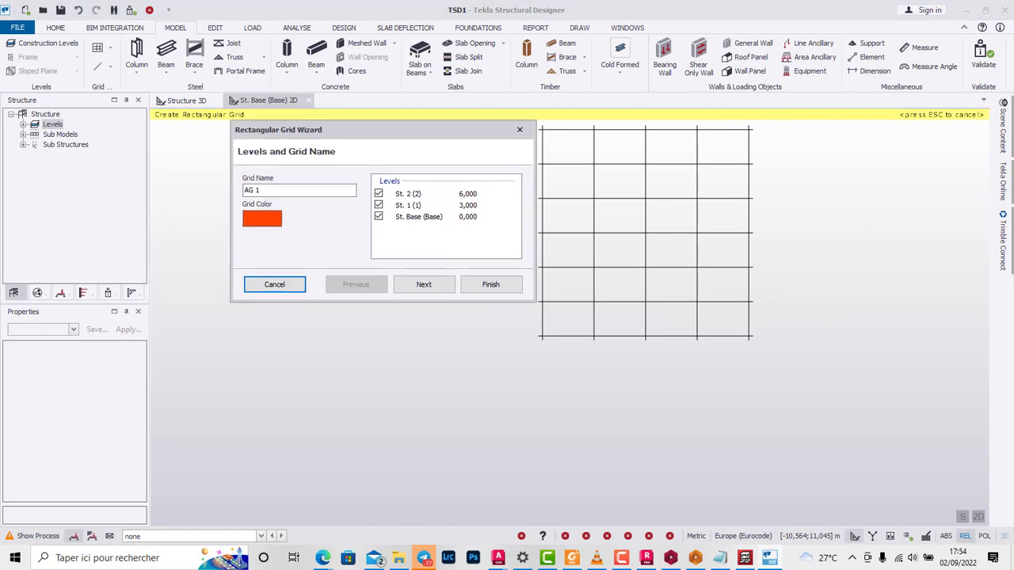
click(423, 285)
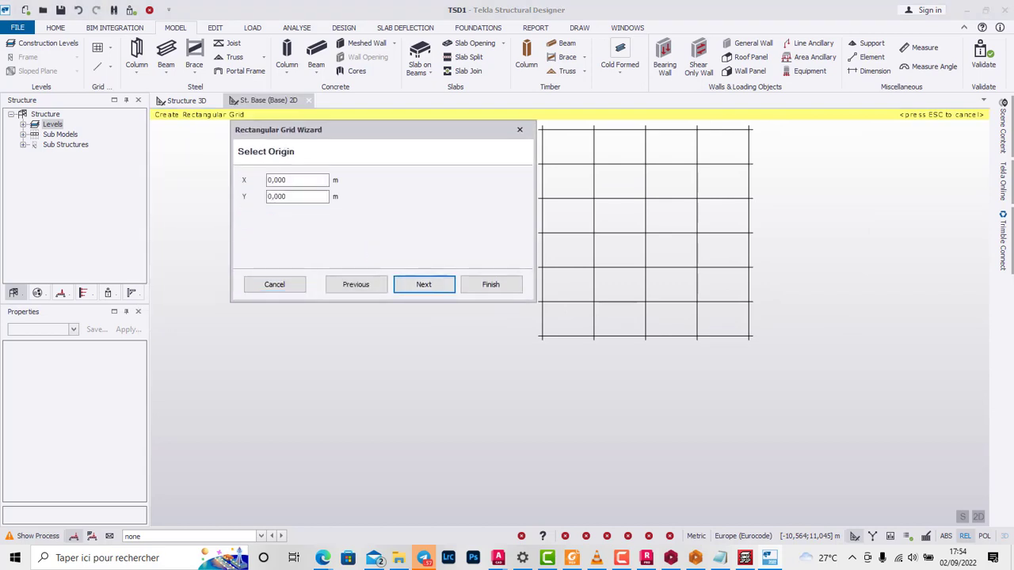
click(424, 285)
click(423, 284)
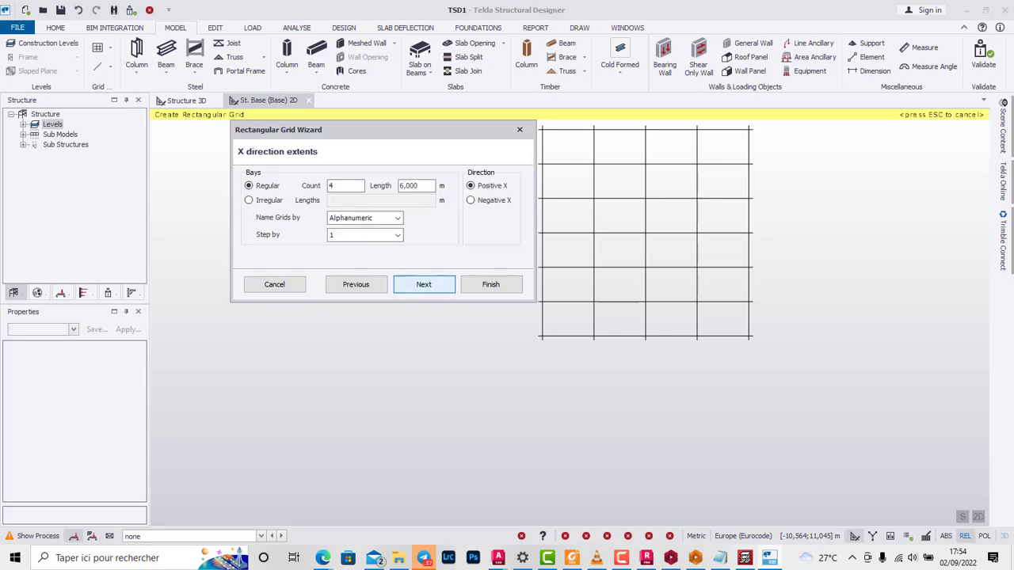
Step: Make the grid's X direction bays irregular, with a first bay length of 4 m
click(249, 200)
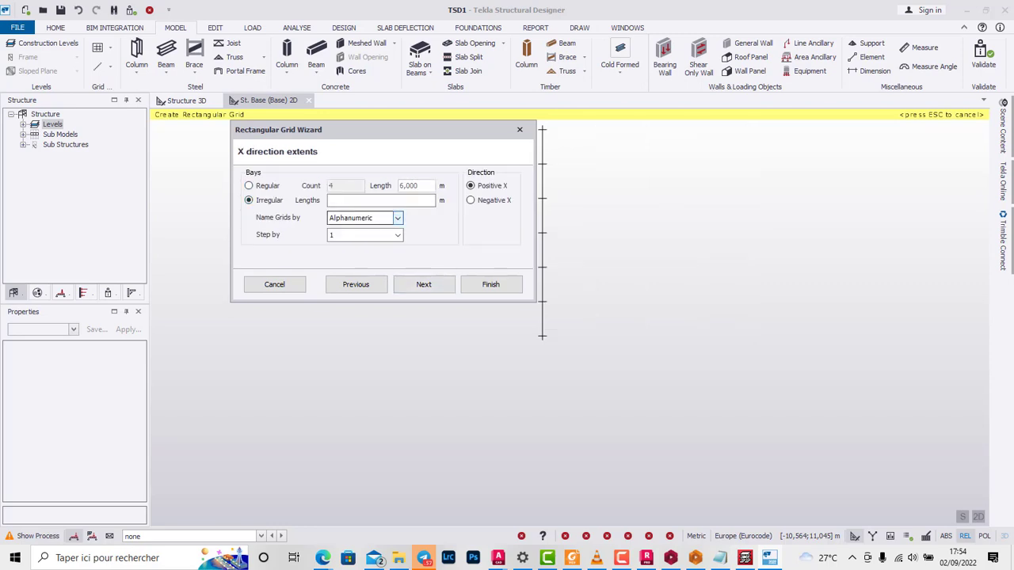
click(384, 200)
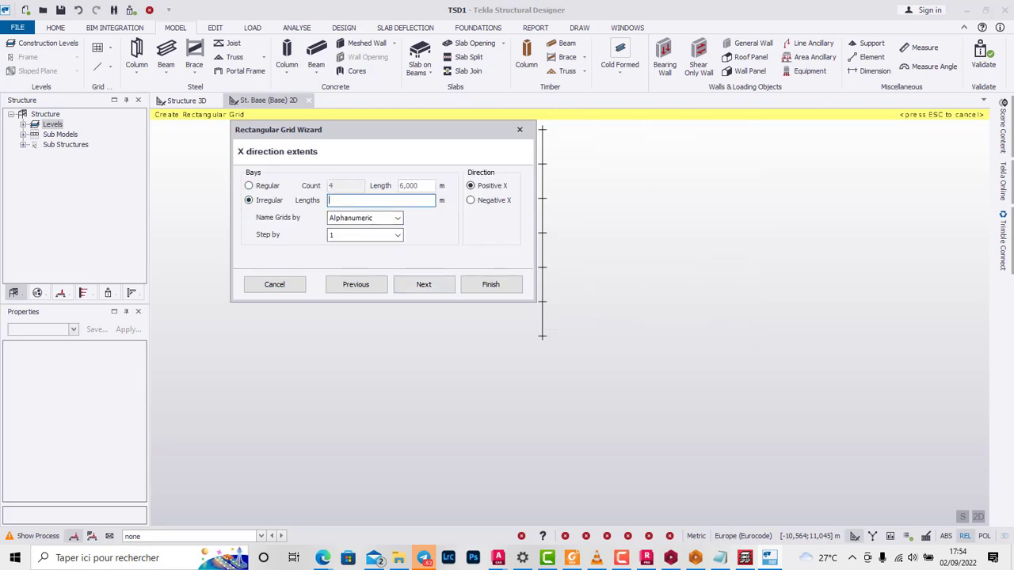
text(4)
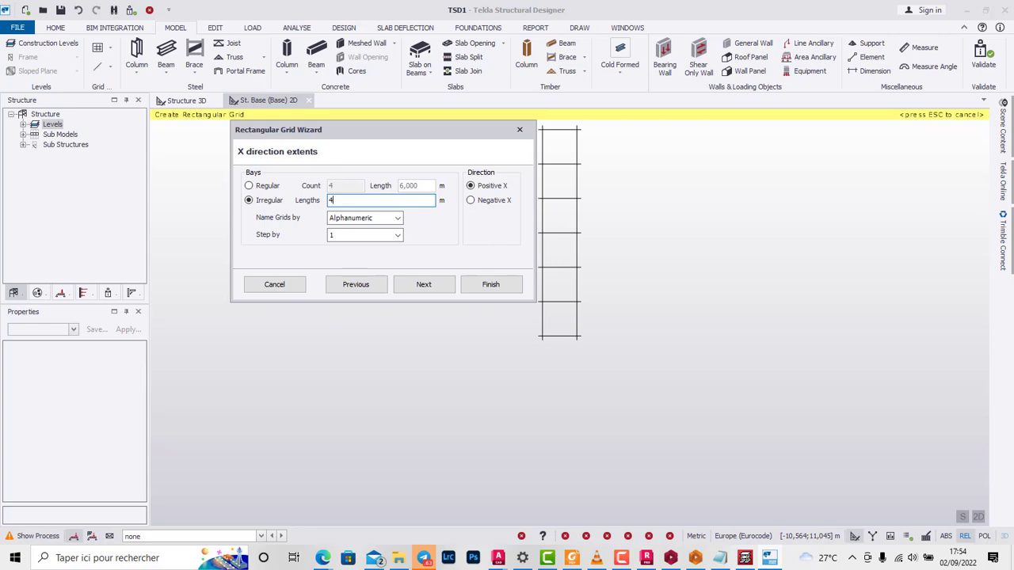
text(3)
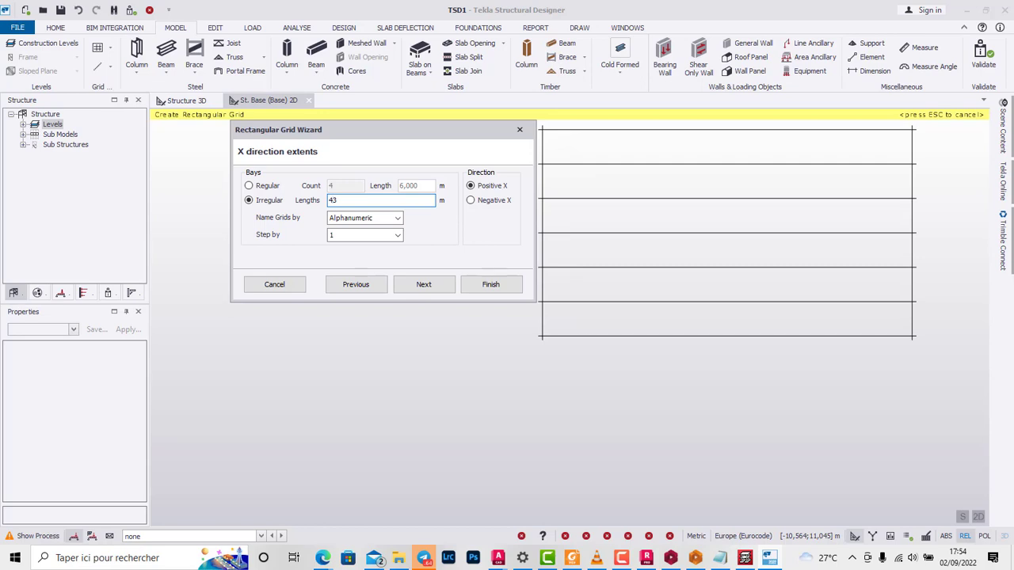
Step: Try to add a 3 m bay after the 4 m bay in the irregular X lengths by entering 4,3
key(BackSpace)
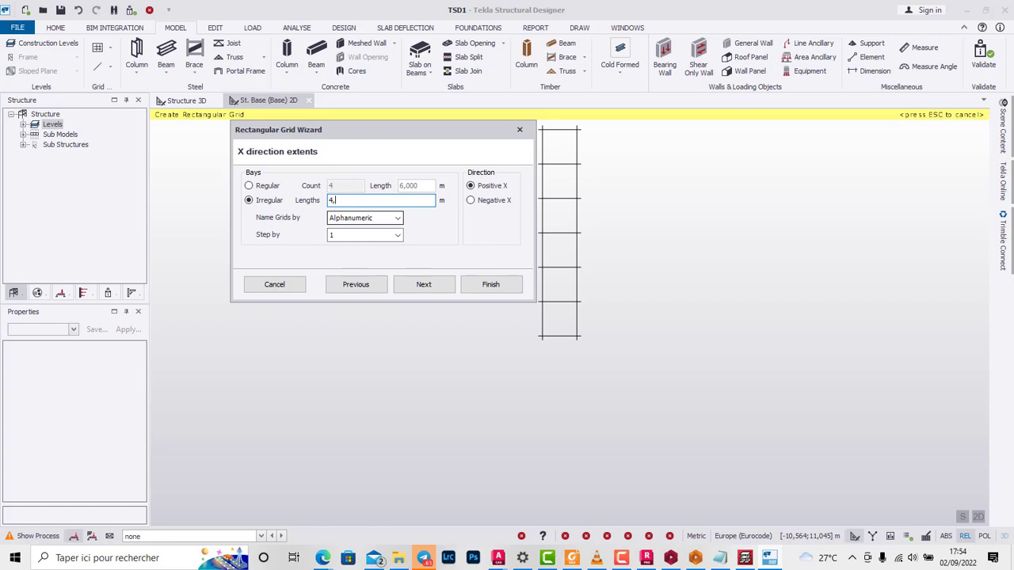
text(3)
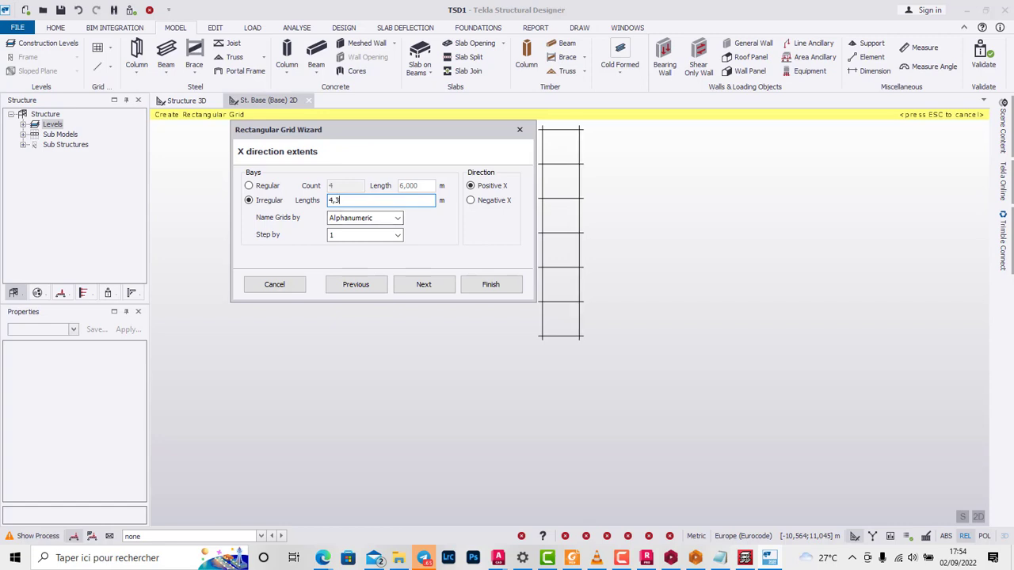
key(BackSpace)
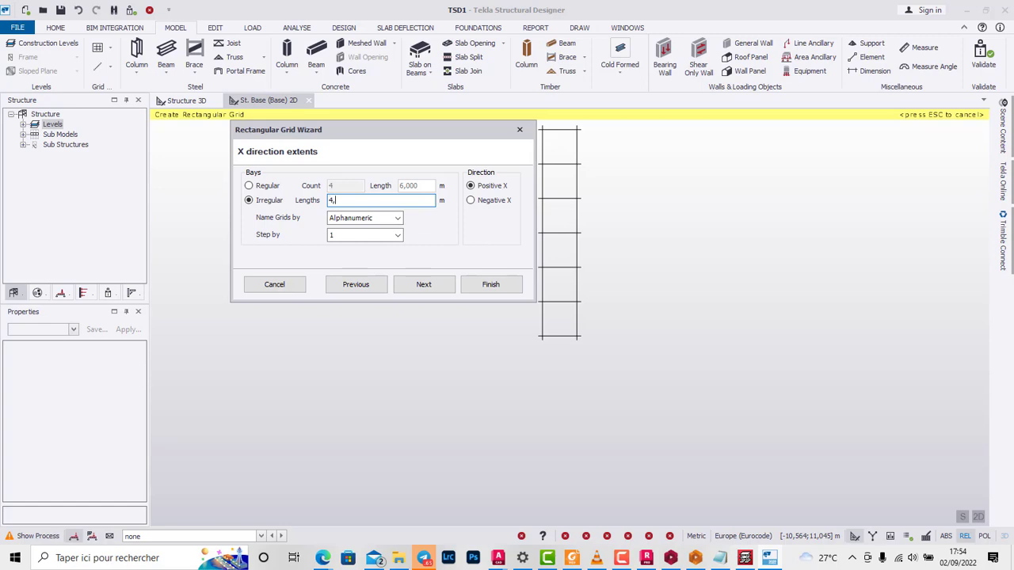
key(BackSpace)
Step: Add a second bay of 3 m to the grid's irregular X lengths, giving 4,000;3
click(424, 284)
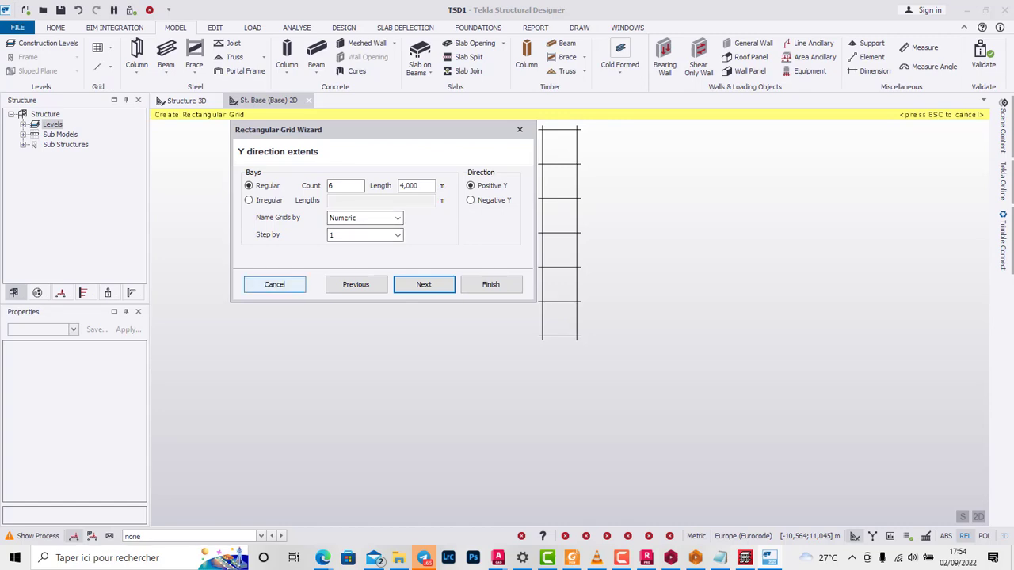
click(356, 285)
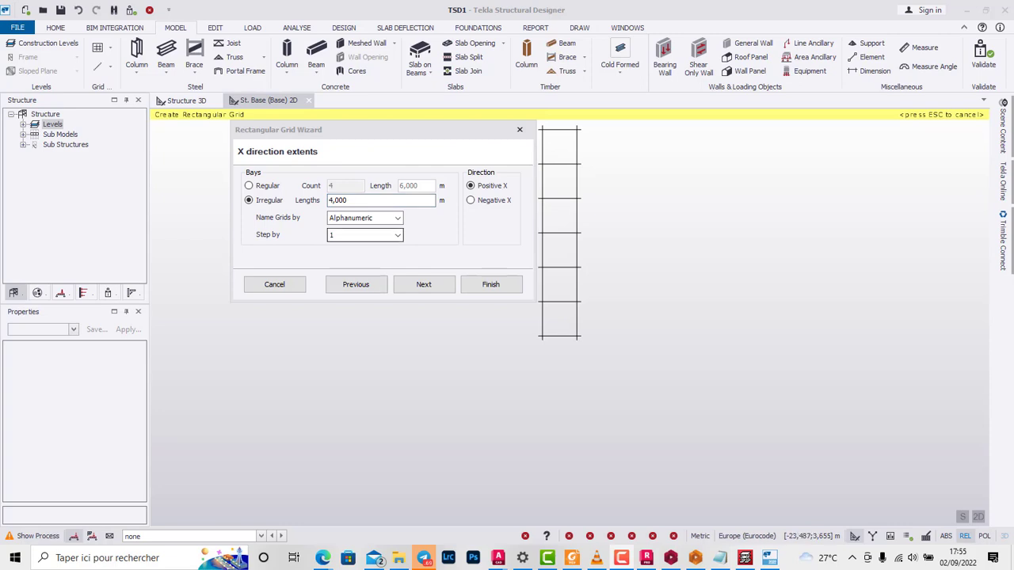
click(352, 200)
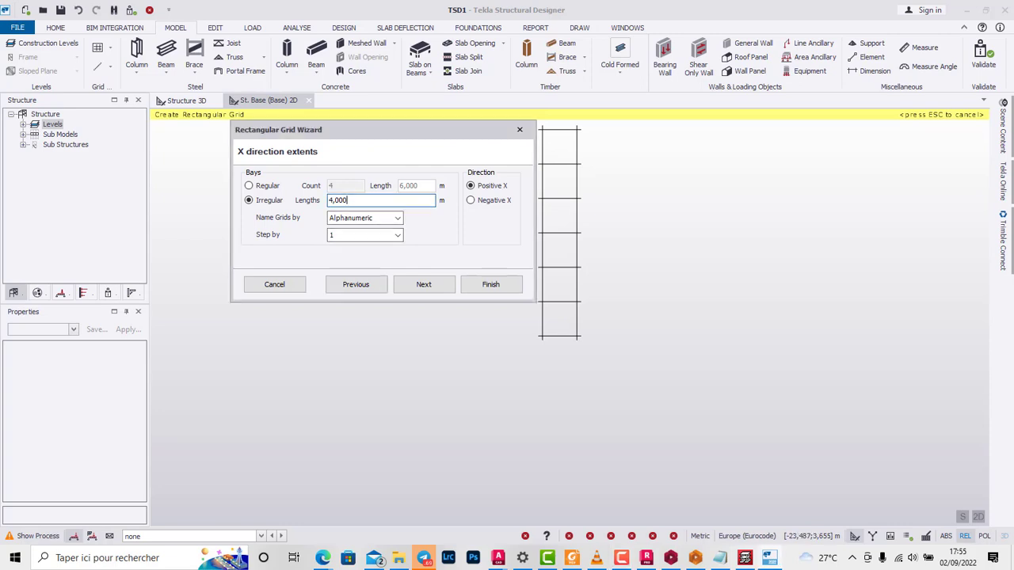
text(;3)
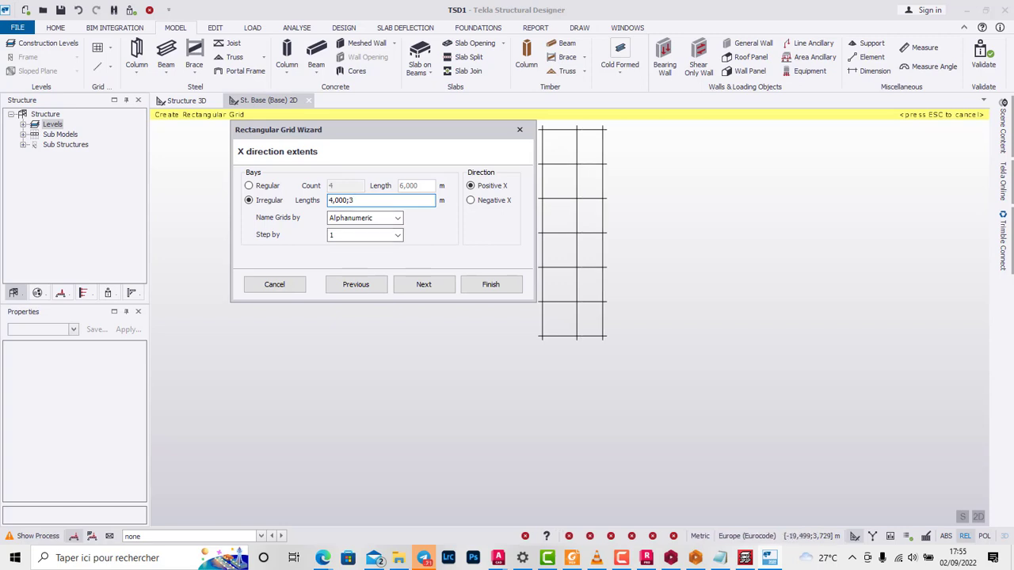
Step: Make the grid's Y direction bays irregular with a single 4 m bay, and finish creating the grid
click(424, 284)
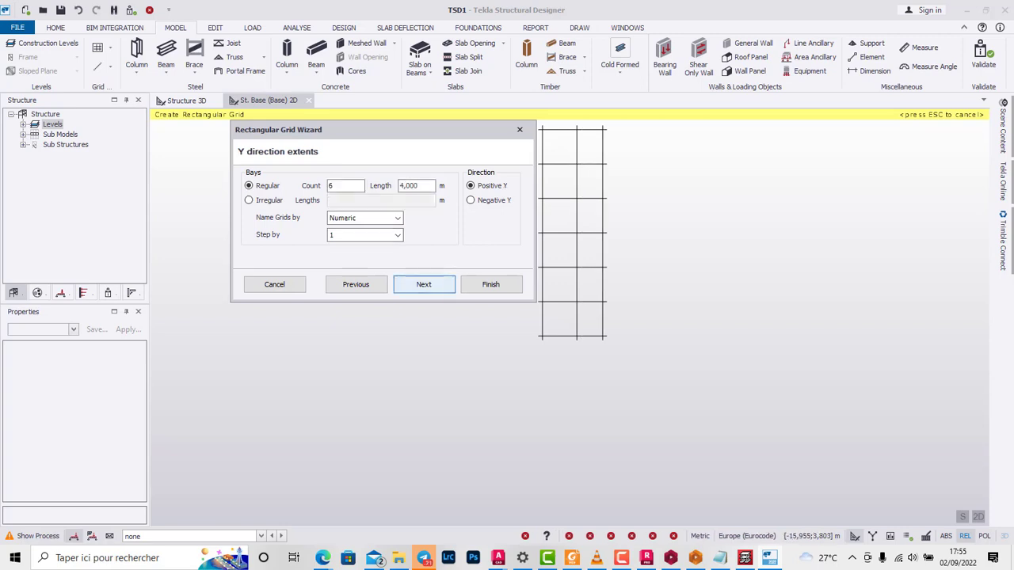
click(250, 201)
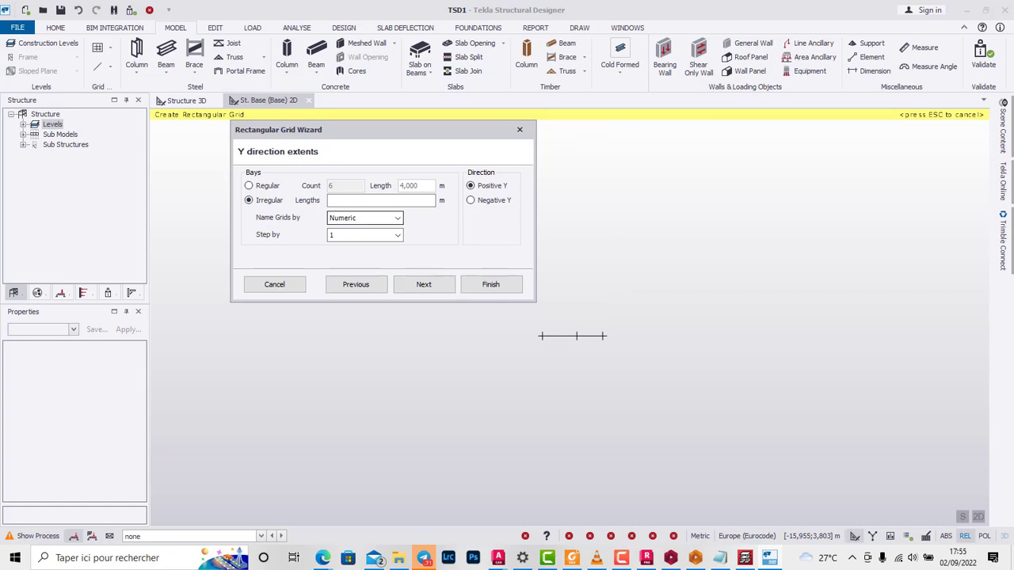
click(373, 201)
text(4)
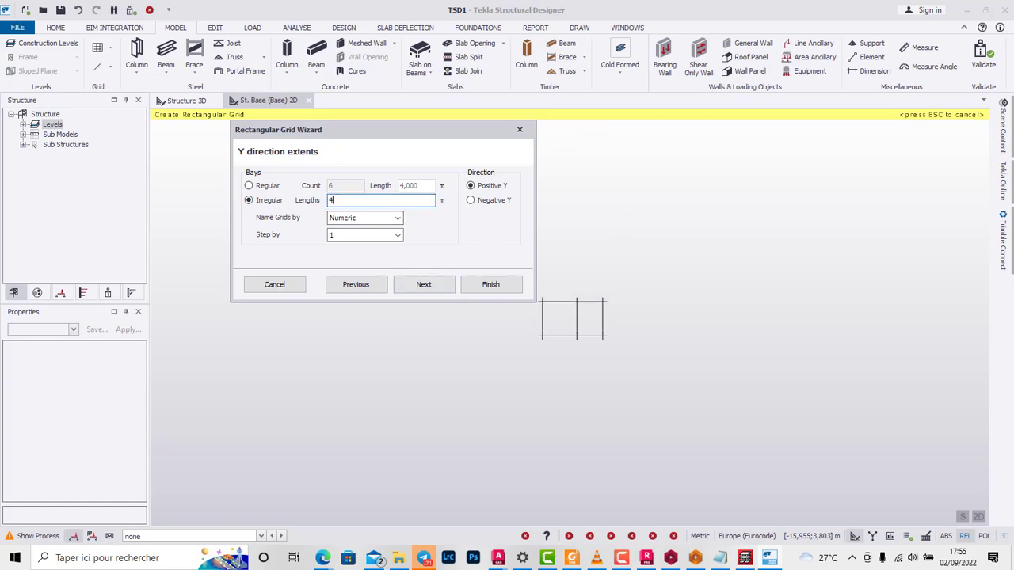
click(490, 284)
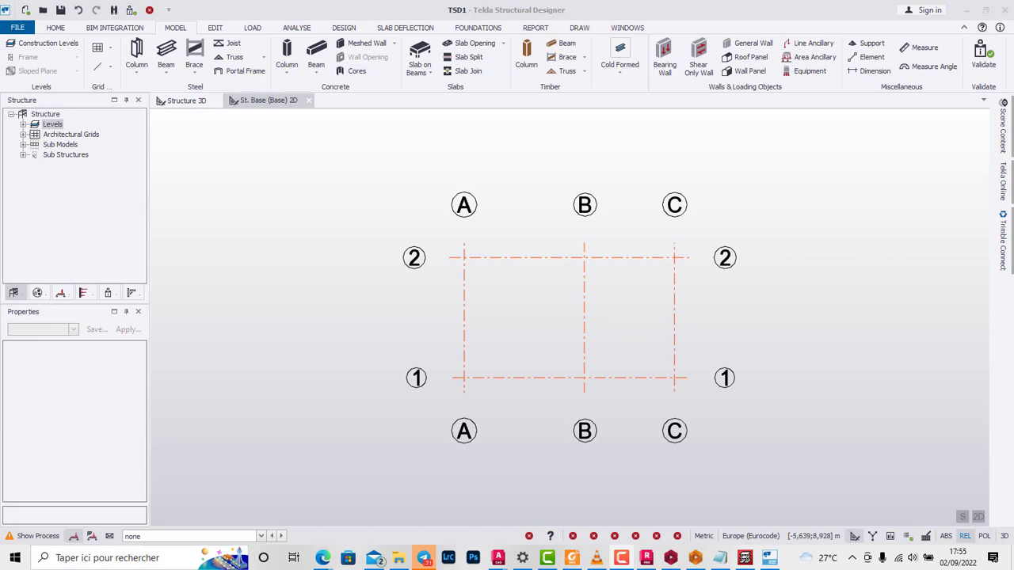
Step: Expand the structure's levels and open the 2D plan view of level St. 1 (1)
scroll(681, 234, down, 1)
click(681, 234)
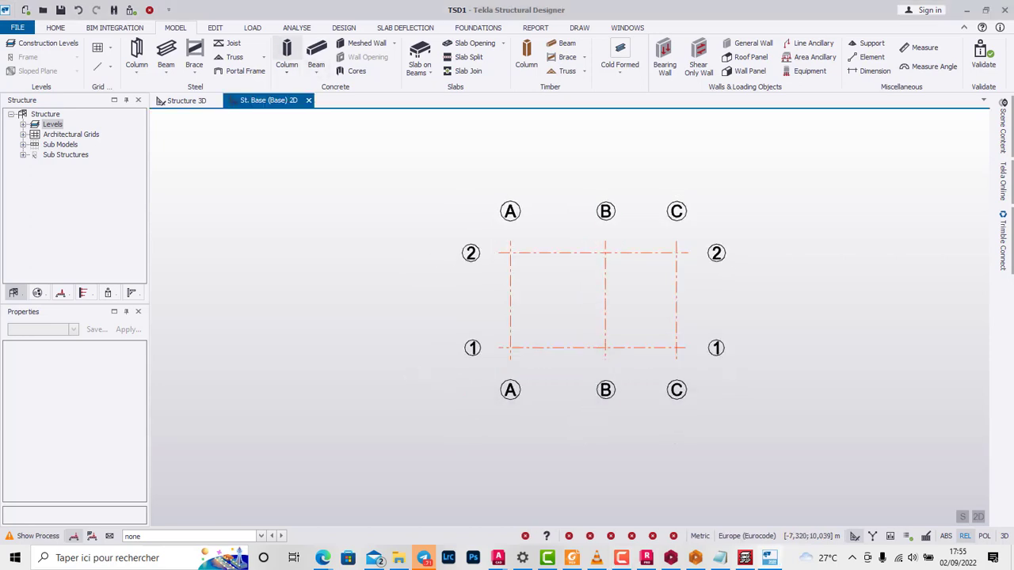
click(23, 125)
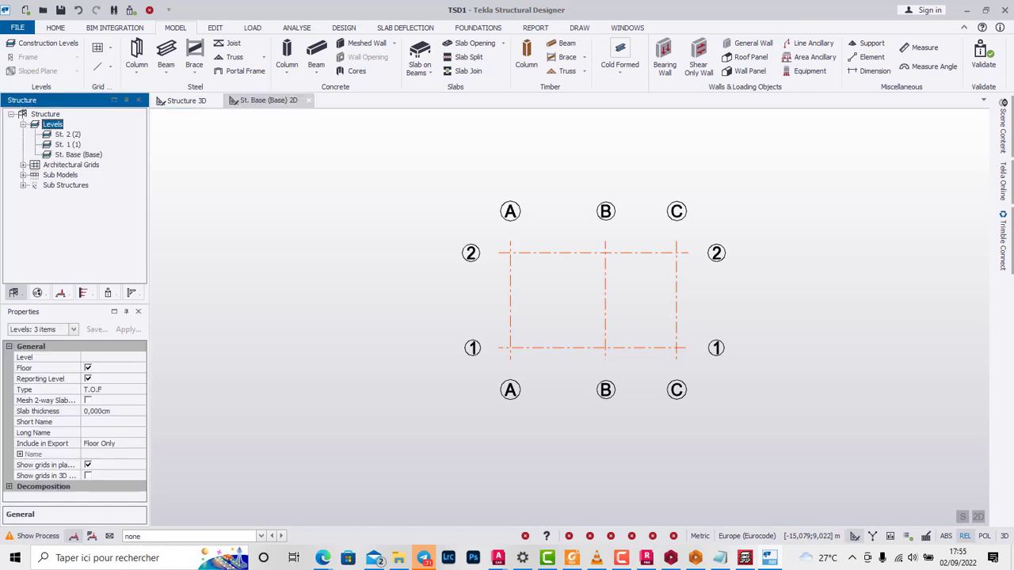
double_click(68, 145)
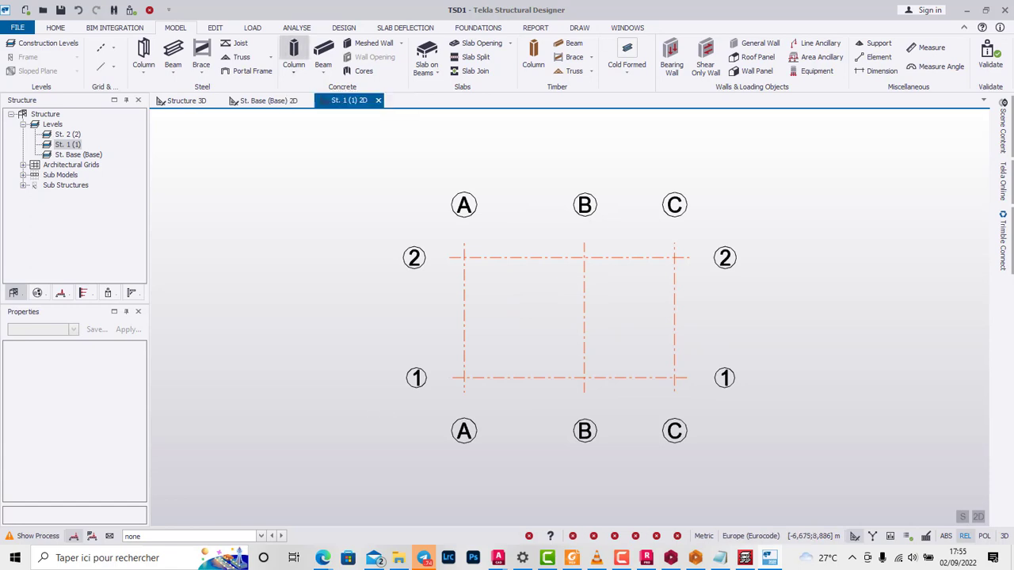
Step: Start a cast-in-place concrete column and set its concrete class to C25/30
click(294, 52)
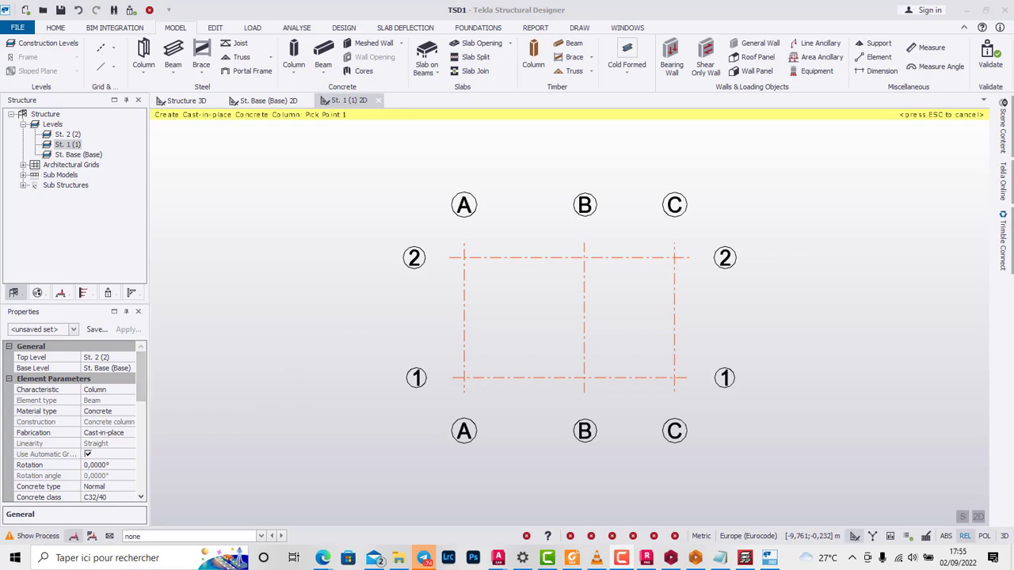
drag(140, 377, 140, 408)
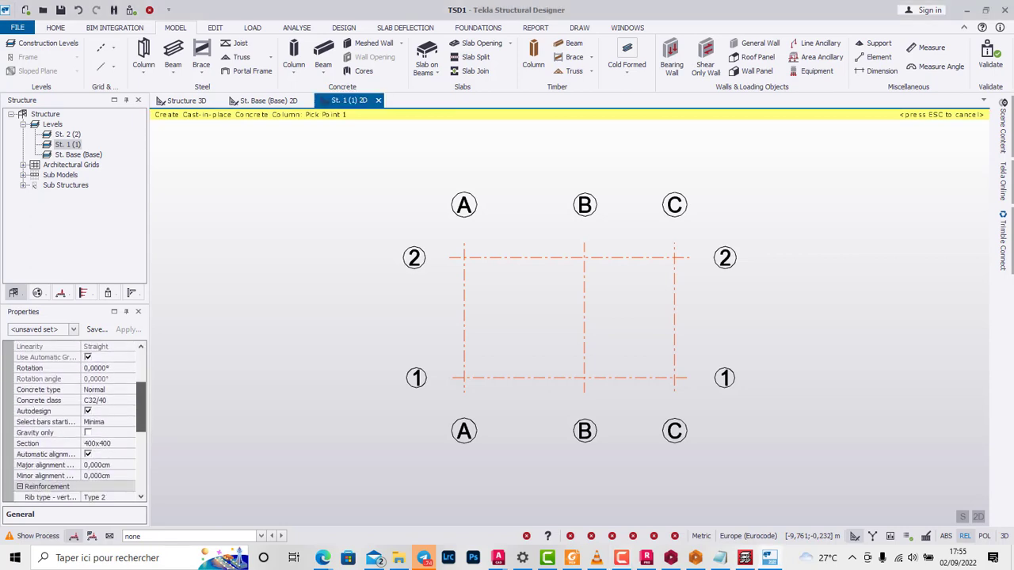
click(110, 400)
click(129, 400)
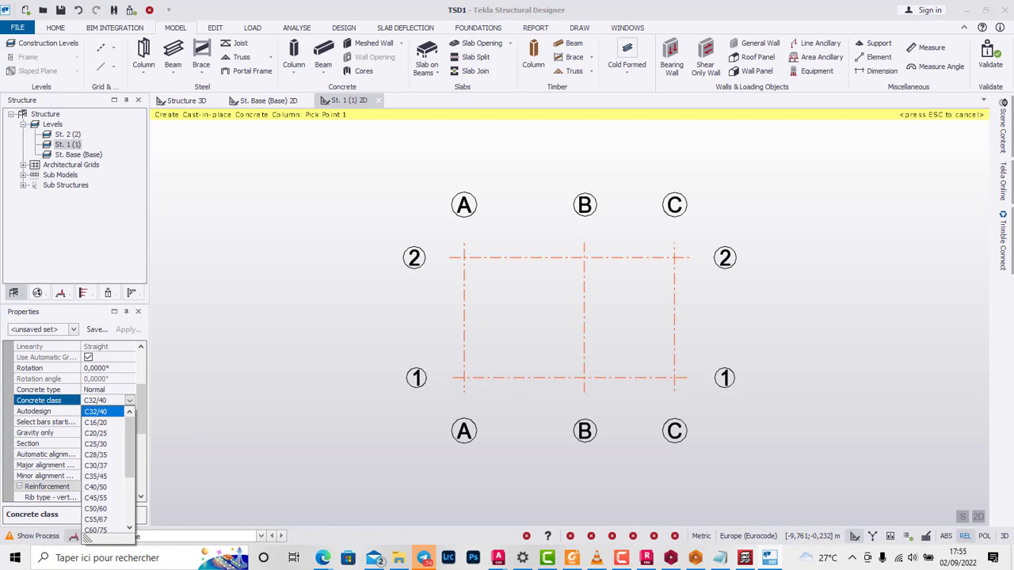
click(119, 433)
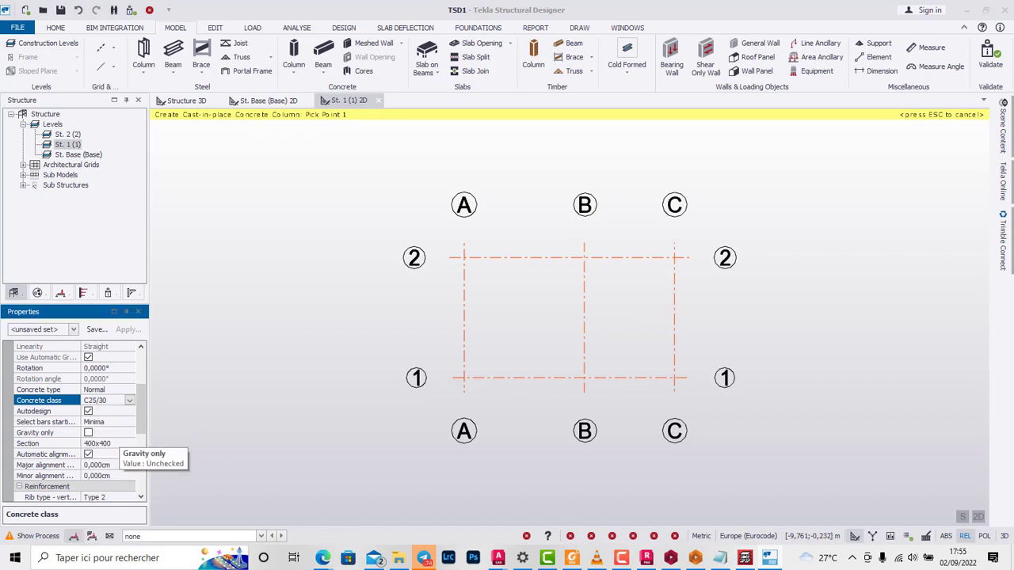
Step: Define the concrete column's rectangular section with a breadth of 40 cm and a depth of 20 cm
drag(140, 410, 140, 452)
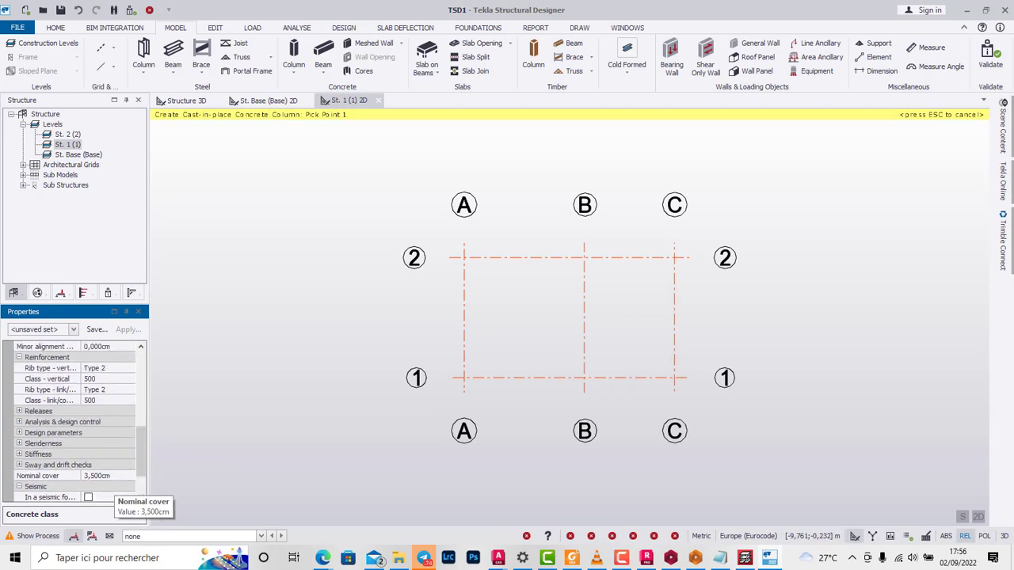
drag(140, 458, 140, 416)
click(111, 411)
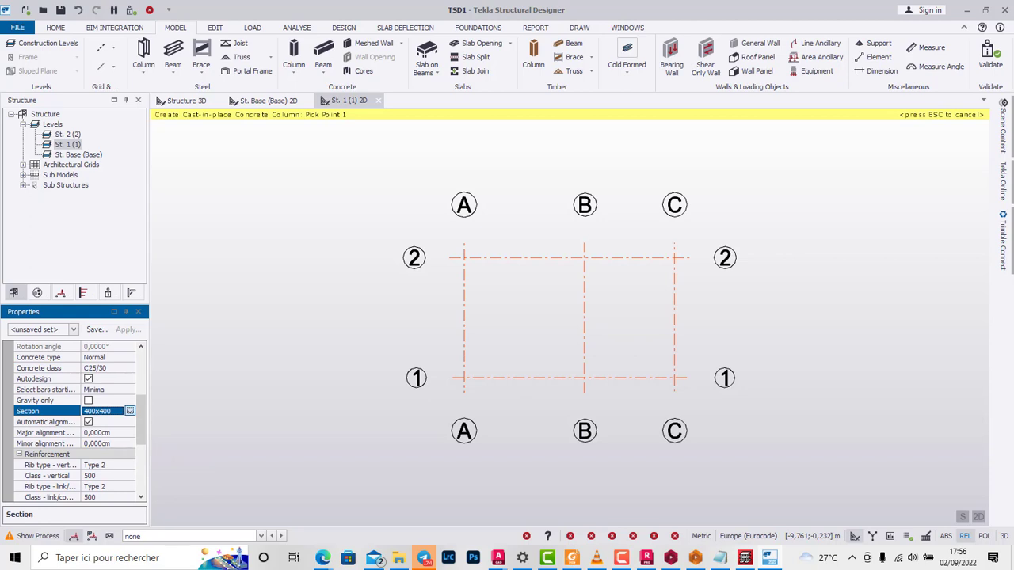
click(130, 411)
click(106, 433)
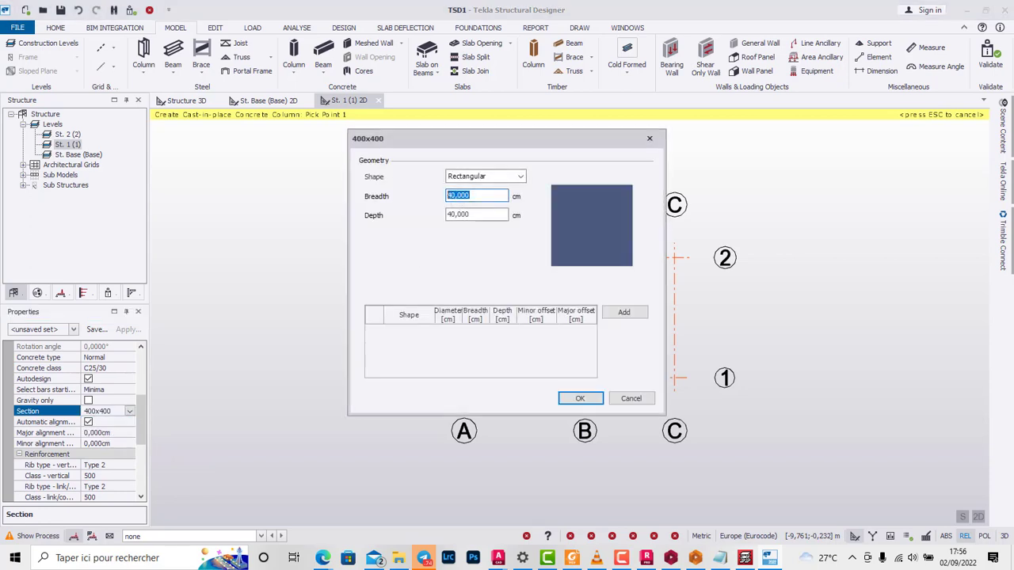
text(2)
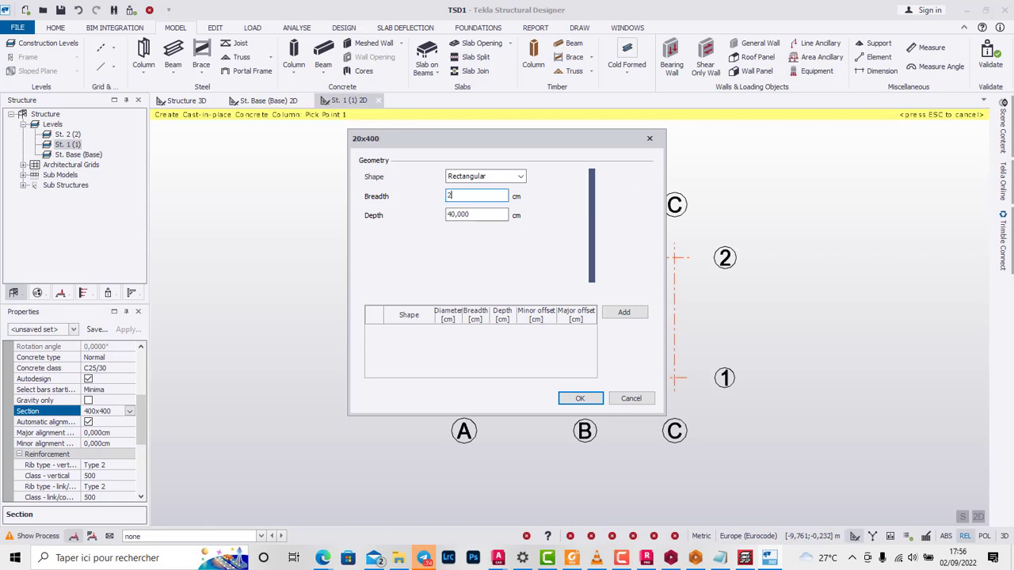
text(0)
key(Tab)
key(shift+Tab)
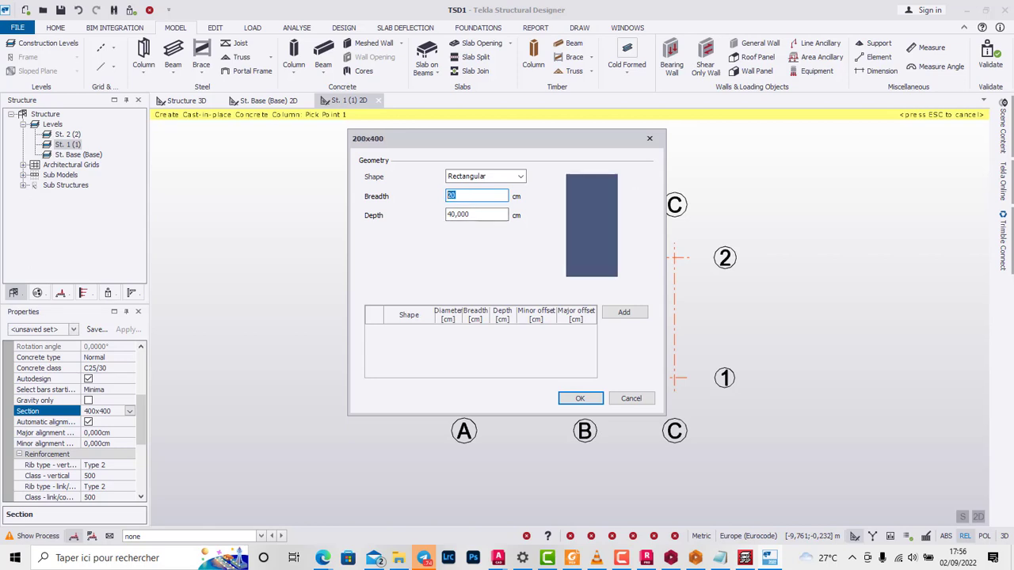
text(40)
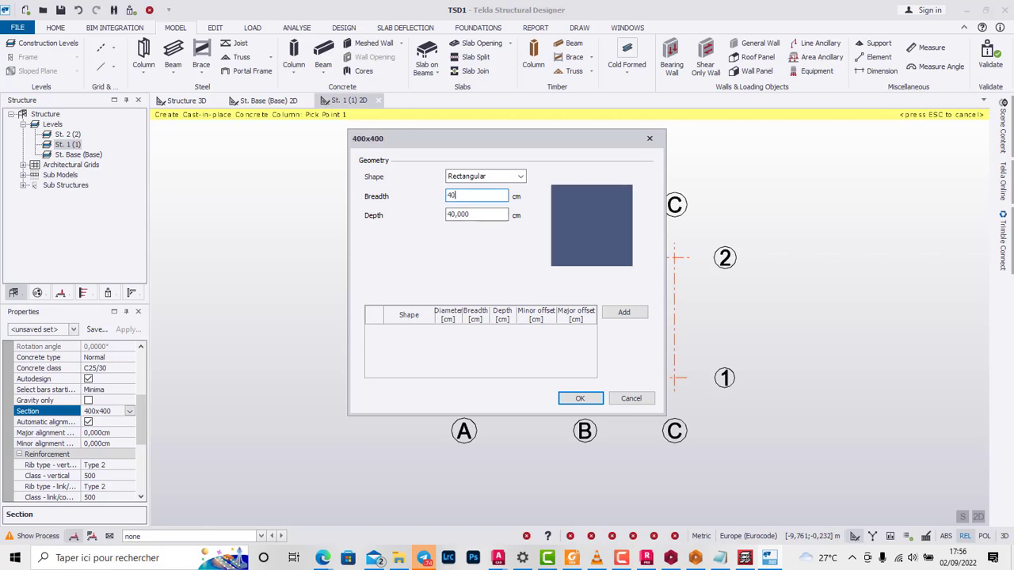
key(Tab)
text(20)
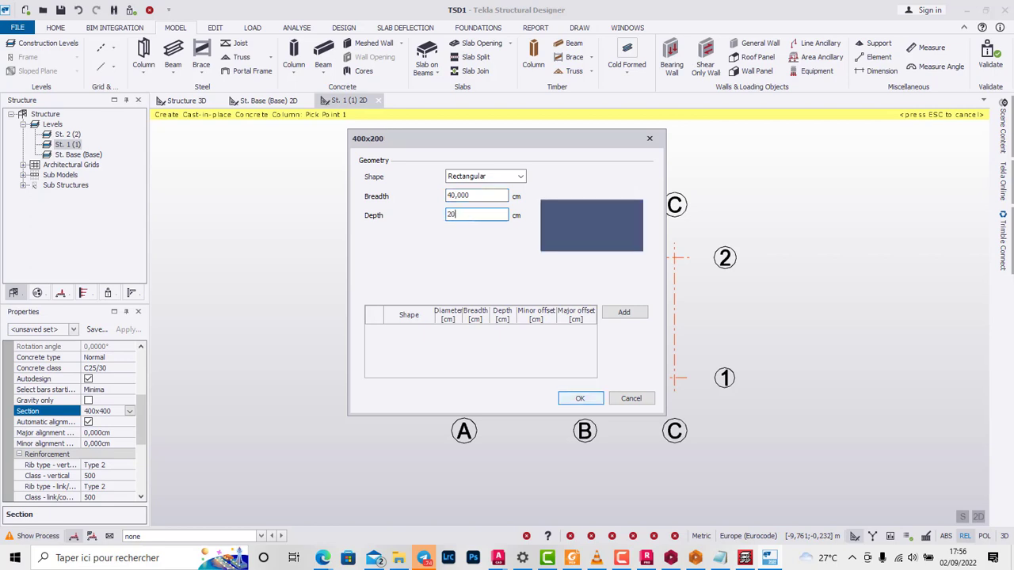
key(Return)
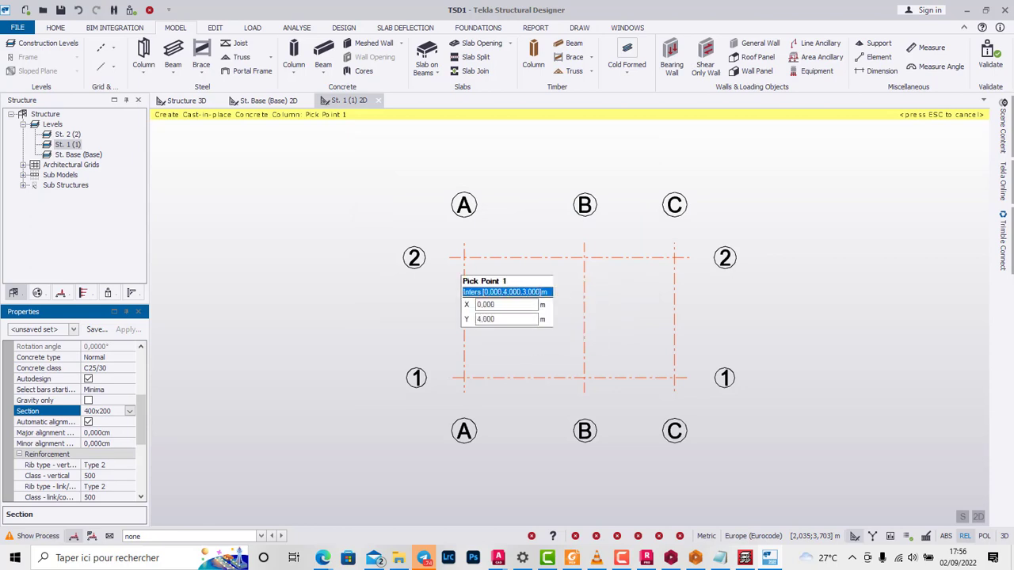
Step: Place 400x200 concrete columns at all six grid intersections, A to C on lines 1 and 2, in one window selection
scroll(520, 204, down, 1)
drag(465, 234, 655, 351)
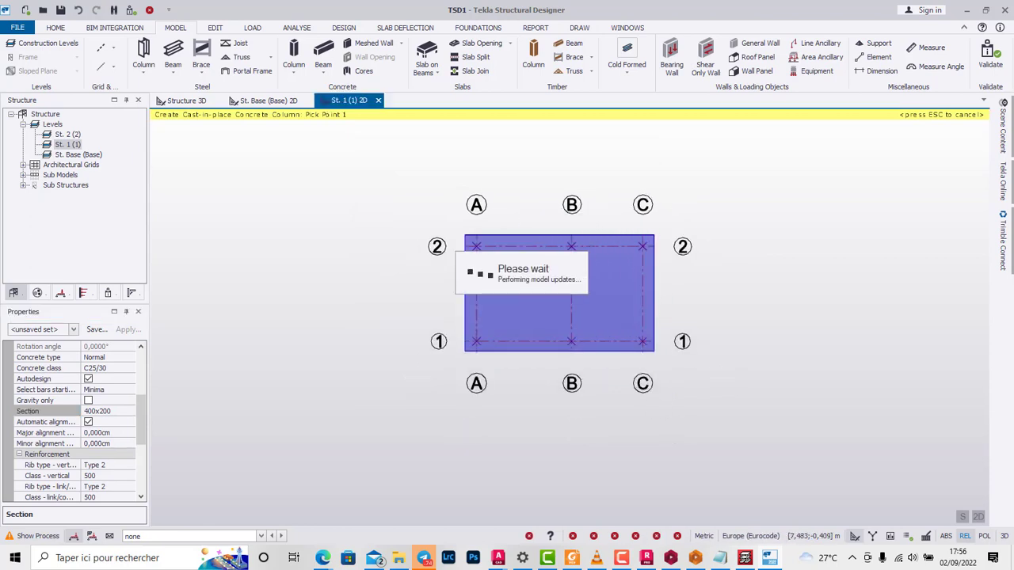
scroll(572, 266, up, 2)
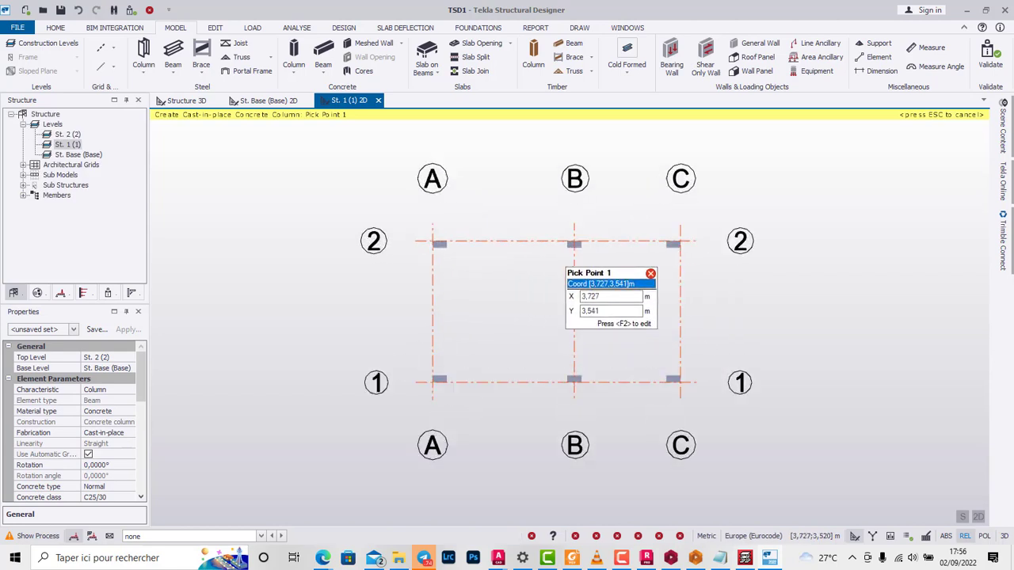
scroll(593, 256, up, 2)
scroll(615, 233, down, 3)
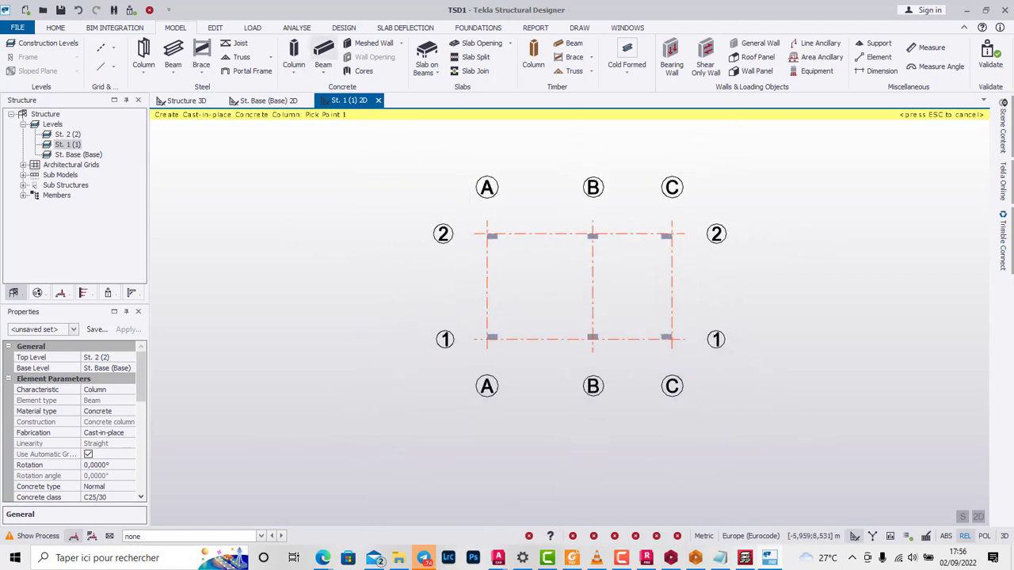
Step: Start a cast-in-place concrete beam and set its concrete class to C25/30
click(322, 49)
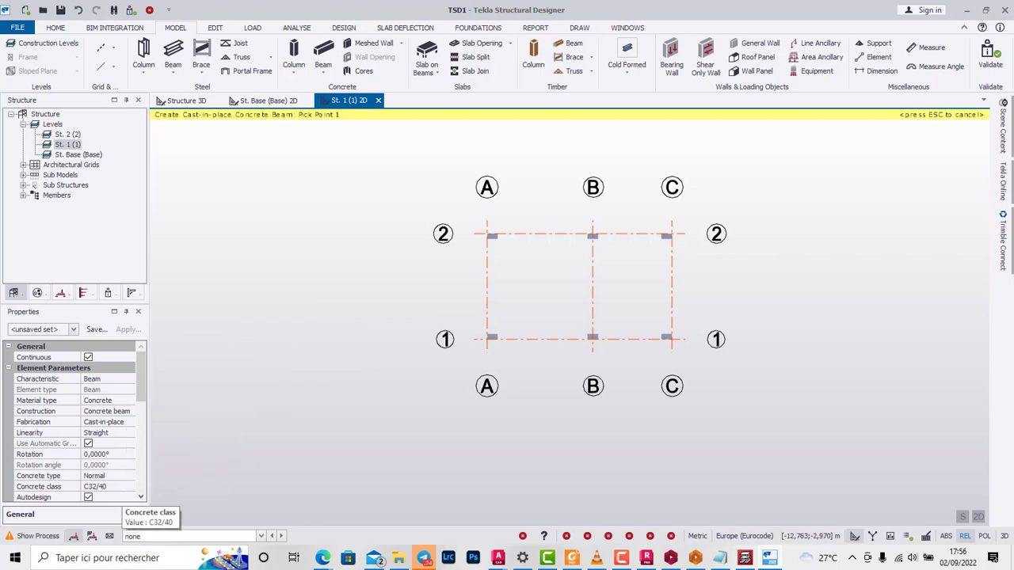
click(128, 489)
click(129, 487)
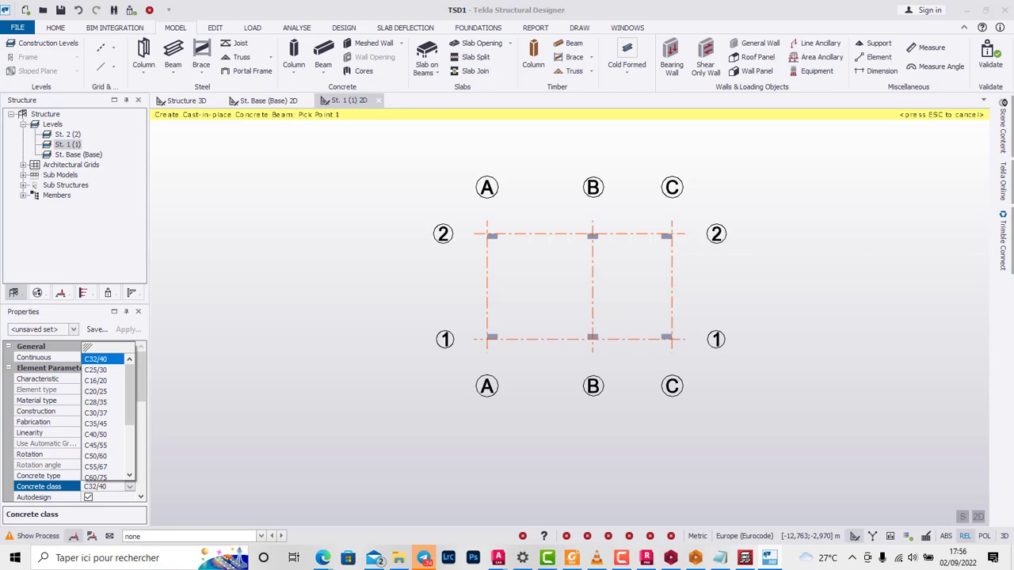
click(96, 369)
Step: Define the concrete beam's rectangular section with a breadth of 20 cm and a depth of 40 cm
scroll(95, 444, down, 3)
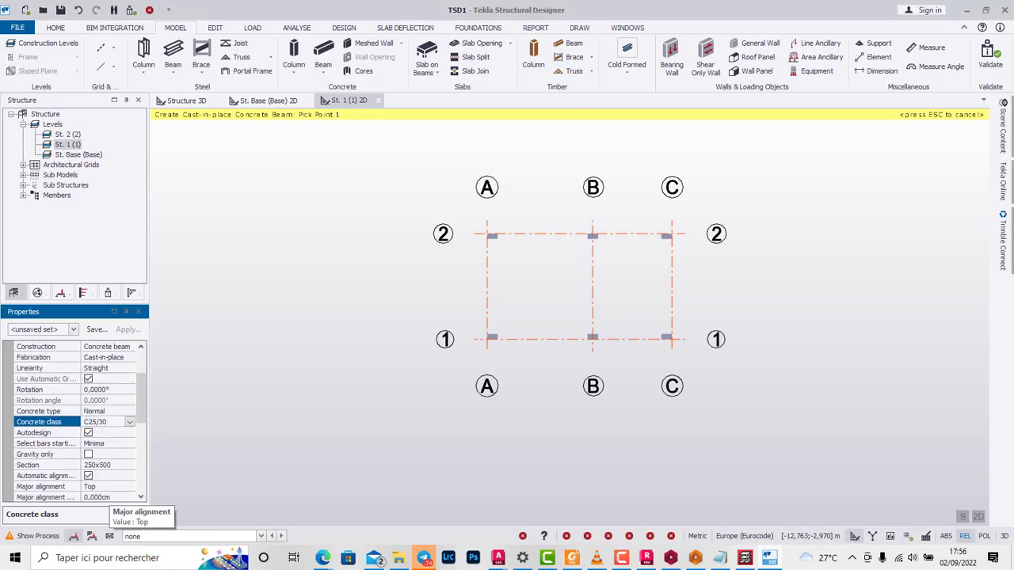
click(94, 432)
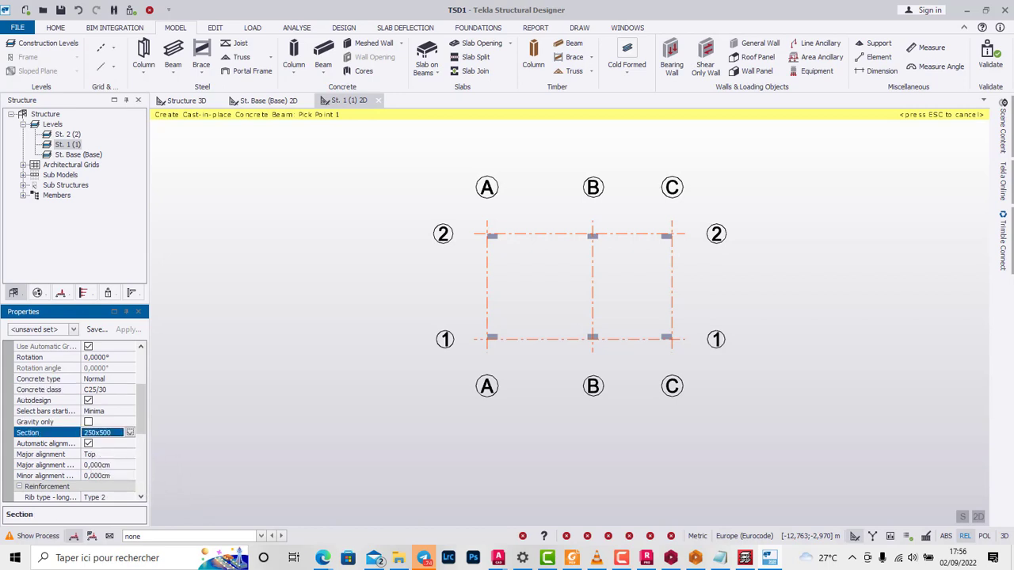
click(130, 433)
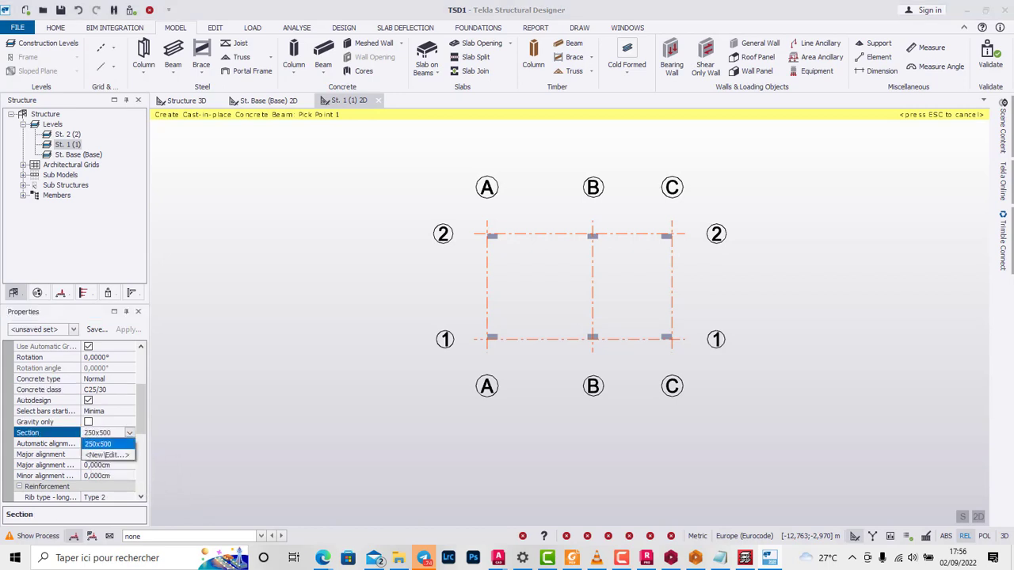
click(104, 454)
double_click(459, 214)
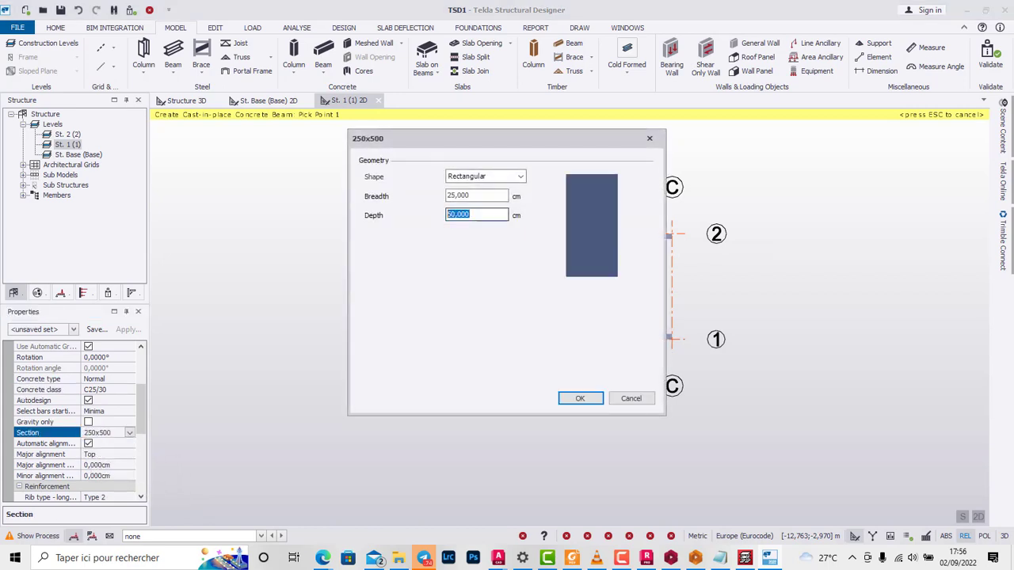
text(40)
key(shift+Tab)
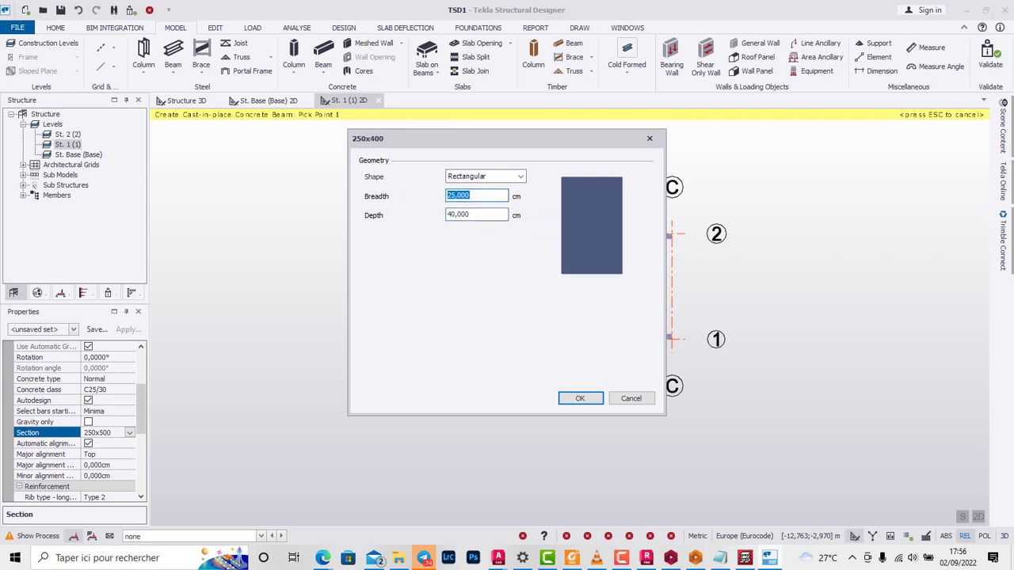
text(20)
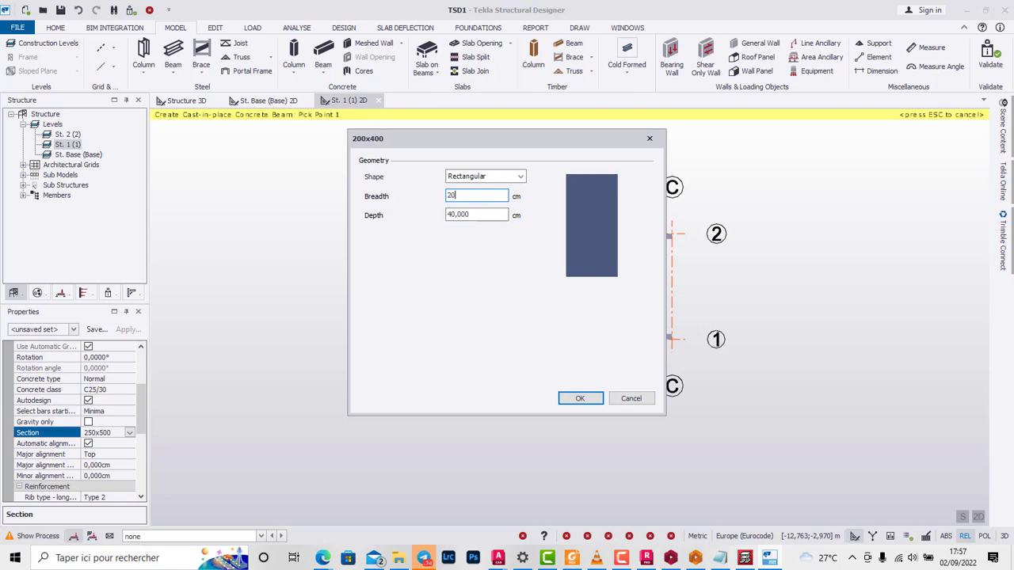
click(580, 399)
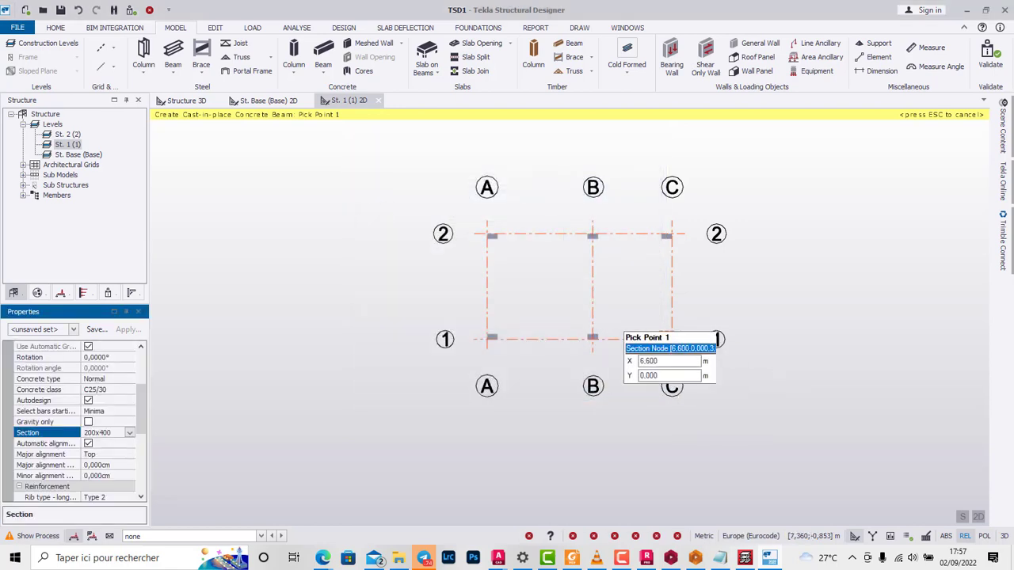
Step: Replace the 400x200 columns with 300x200 concrete columns at all six grid intersections, setting the section's breadth to 30 cm
click(78, 9)
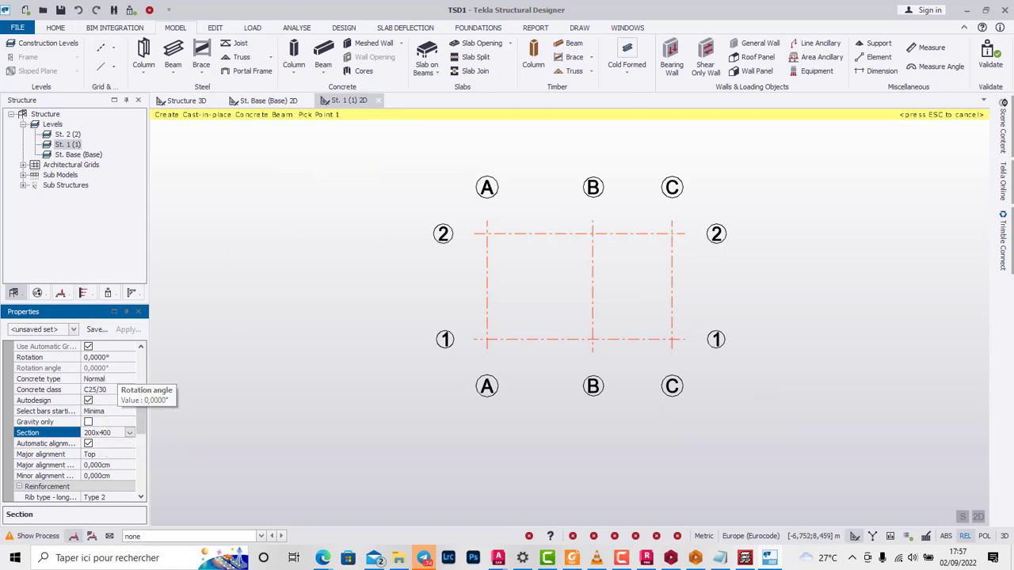
click(294, 52)
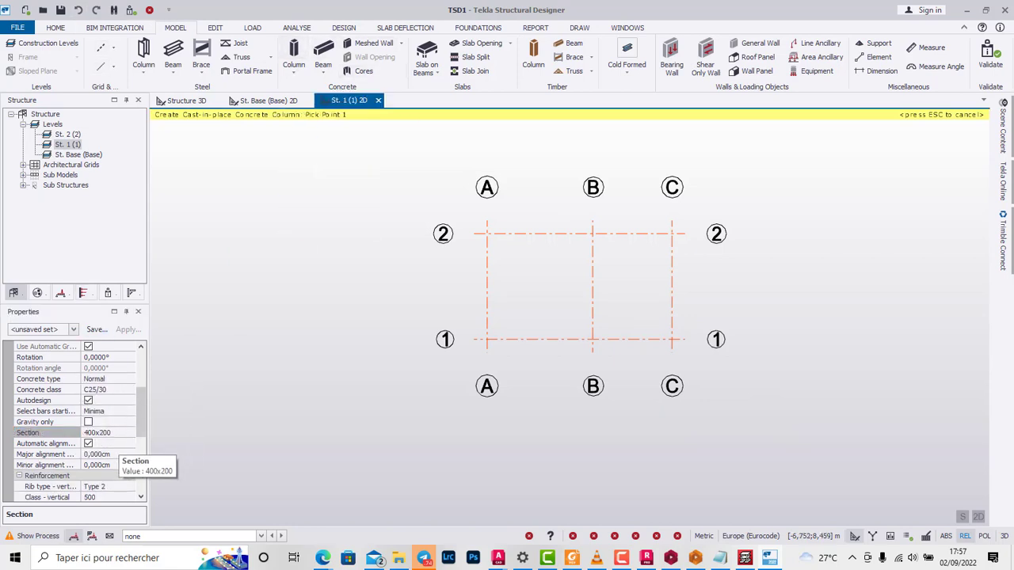
click(99, 432)
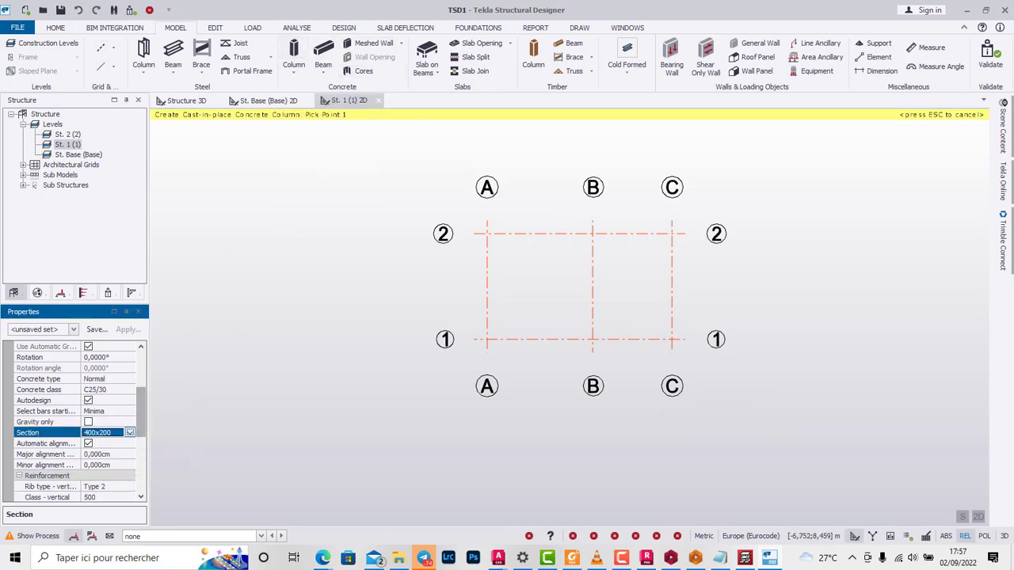
click(130, 433)
click(107, 466)
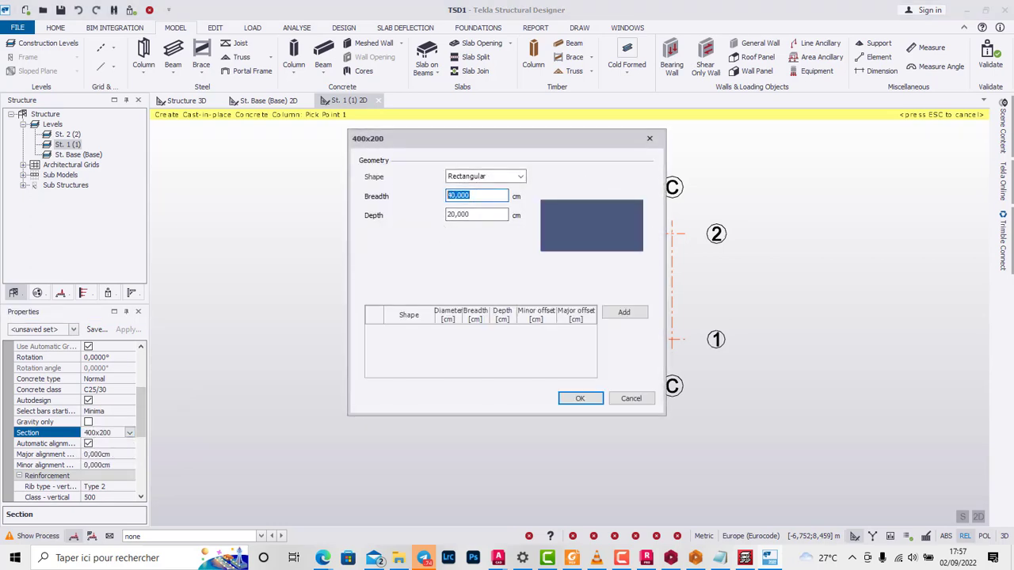
text(30)
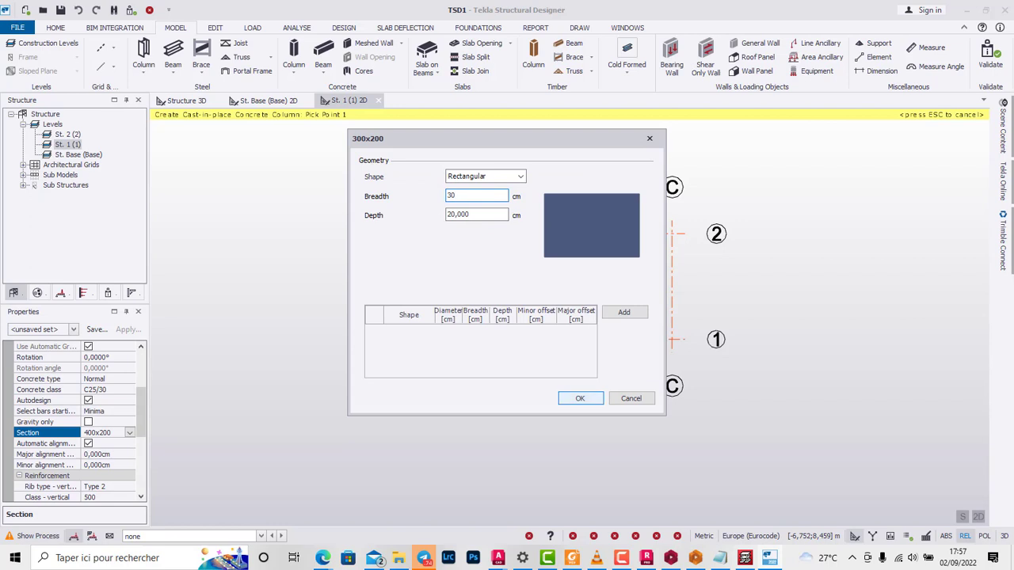
click(580, 398)
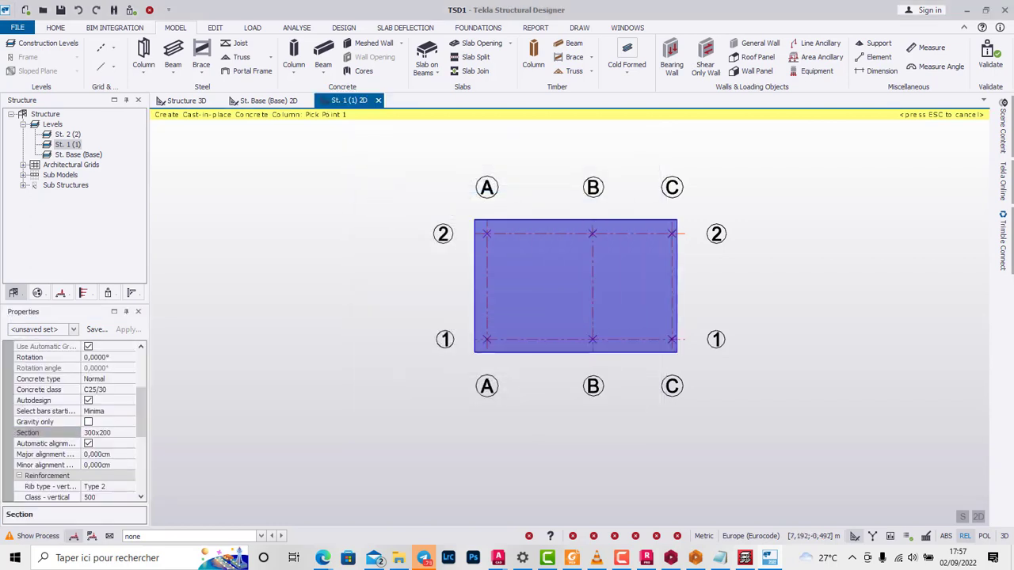
drag(474, 220, 680, 353)
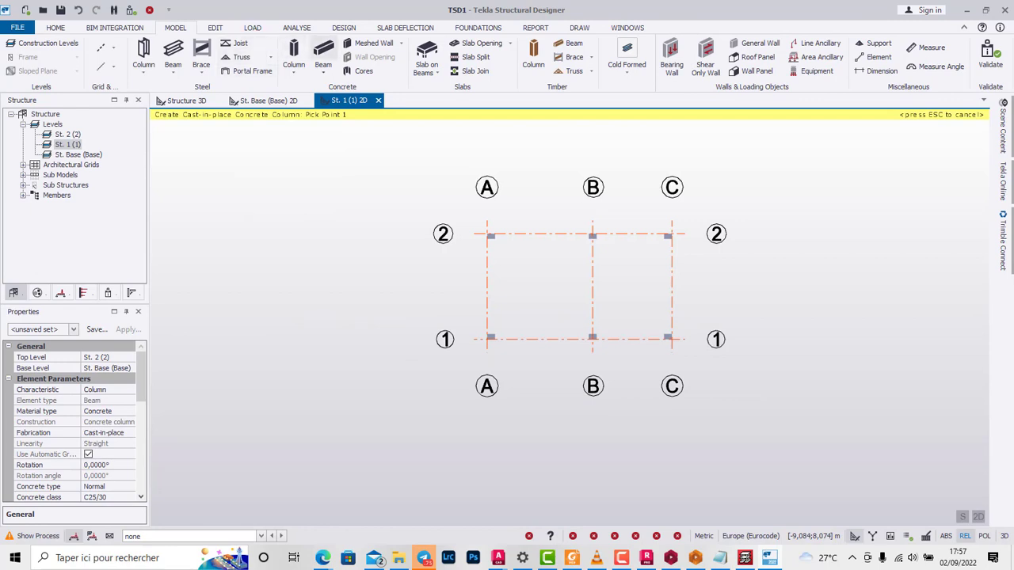
Step: Place 200x400 cast-in-place concrete beams of class C25/30 along all grid lines on level St. 1 in one window selection
click(323, 55)
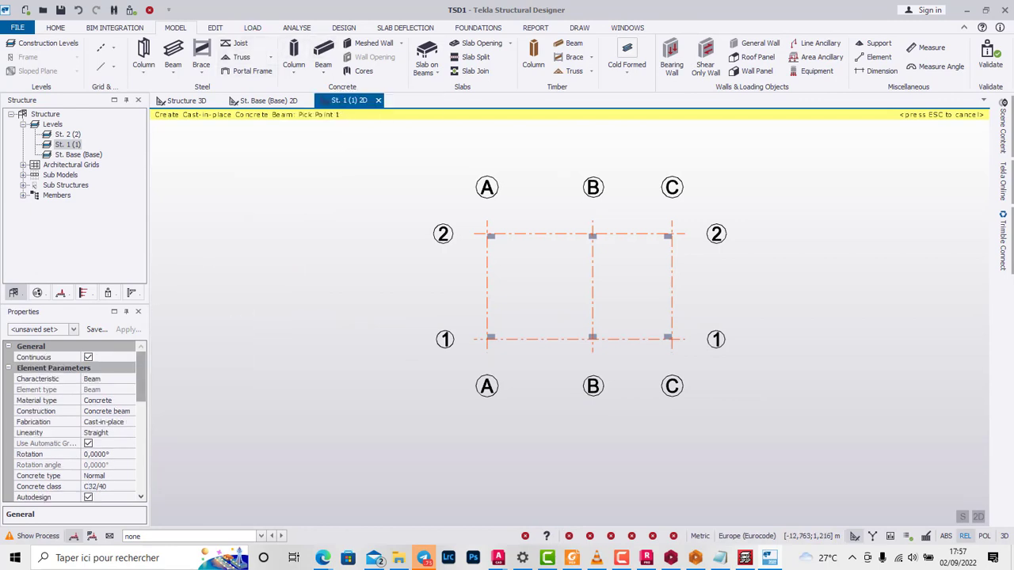
scroll(75, 419, down, 2)
click(119, 444)
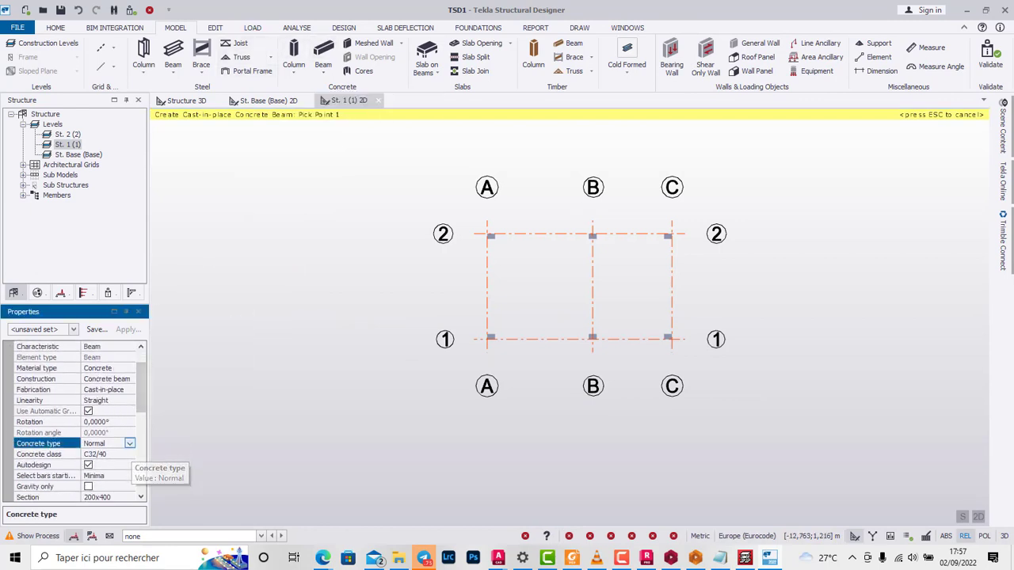
click(129, 443)
click(129, 443)
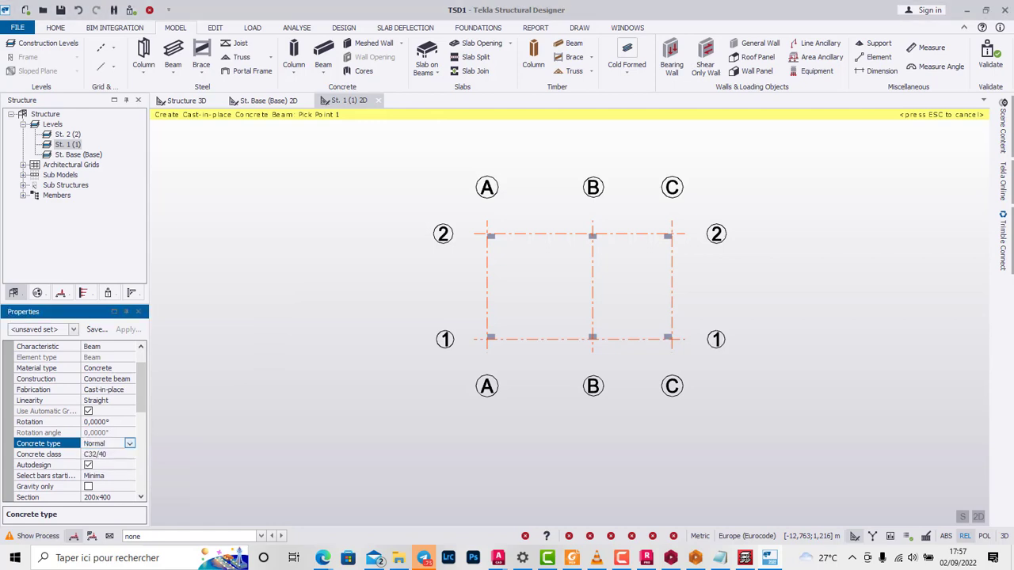
click(127, 456)
click(130, 454)
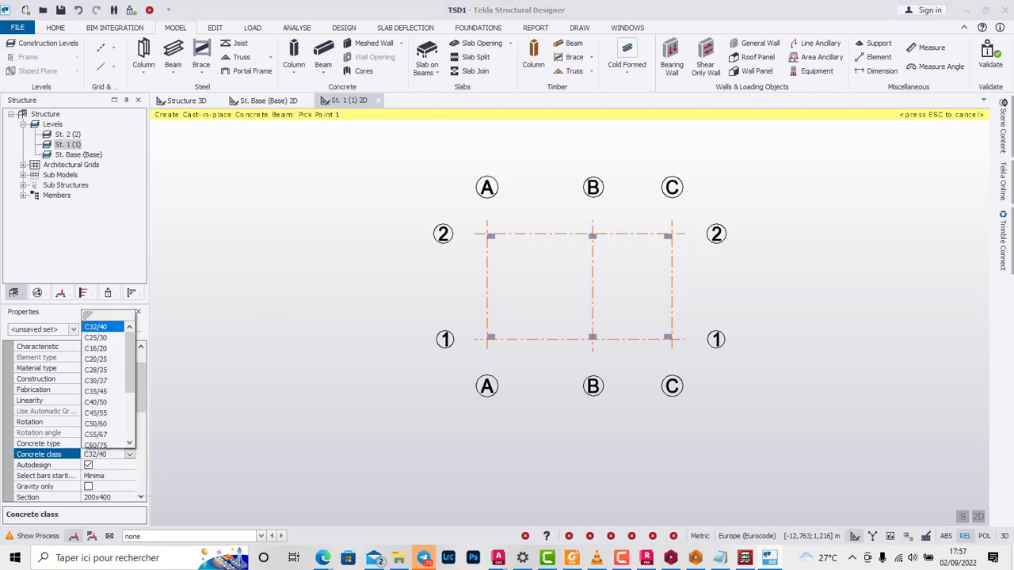
click(96, 337)
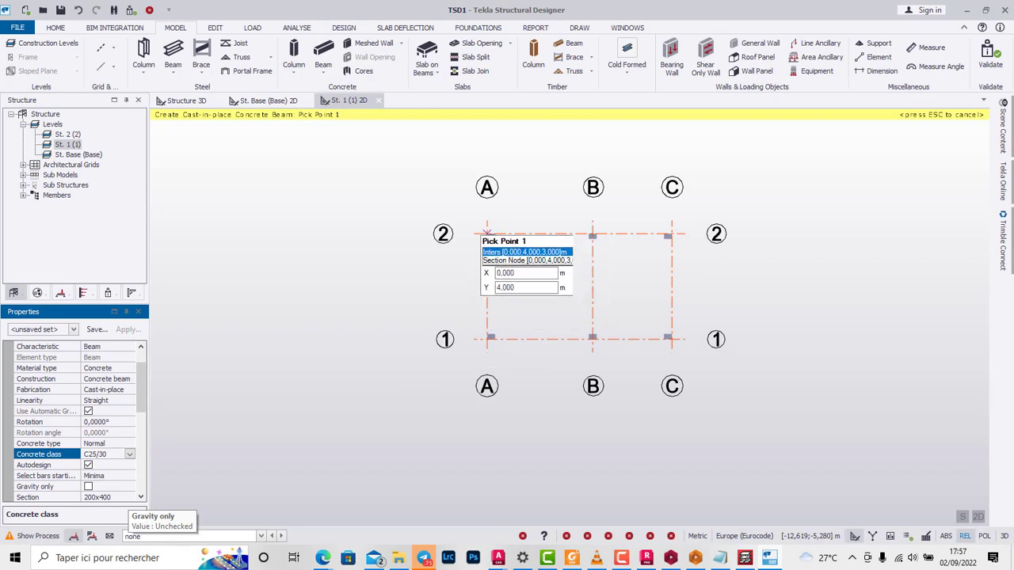
drag(478, 219, 686, 351)
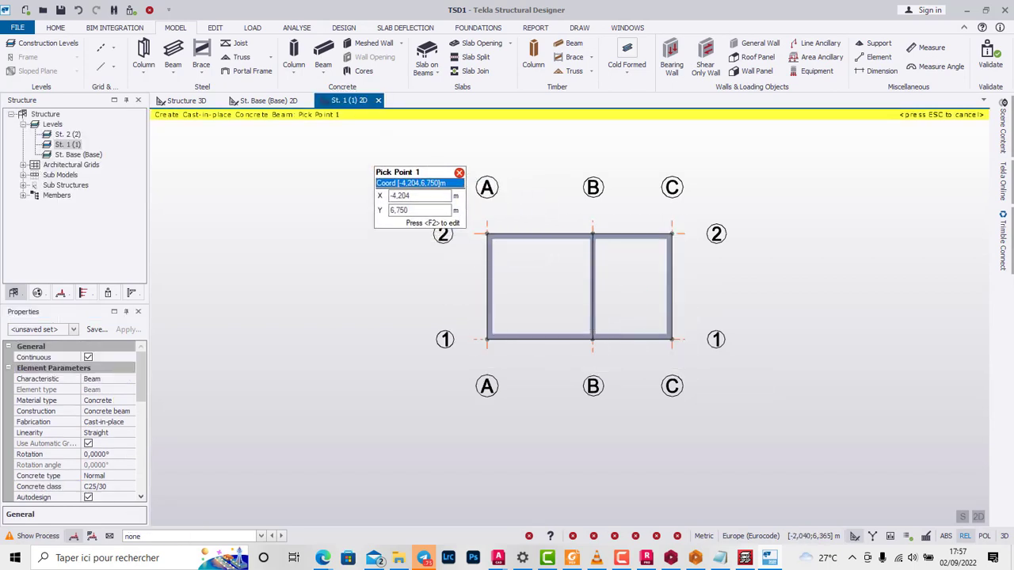
Step: Create two-way slabs on beams with an overall depth of 15 cm in both bays of level St. 1
click(426, 52)
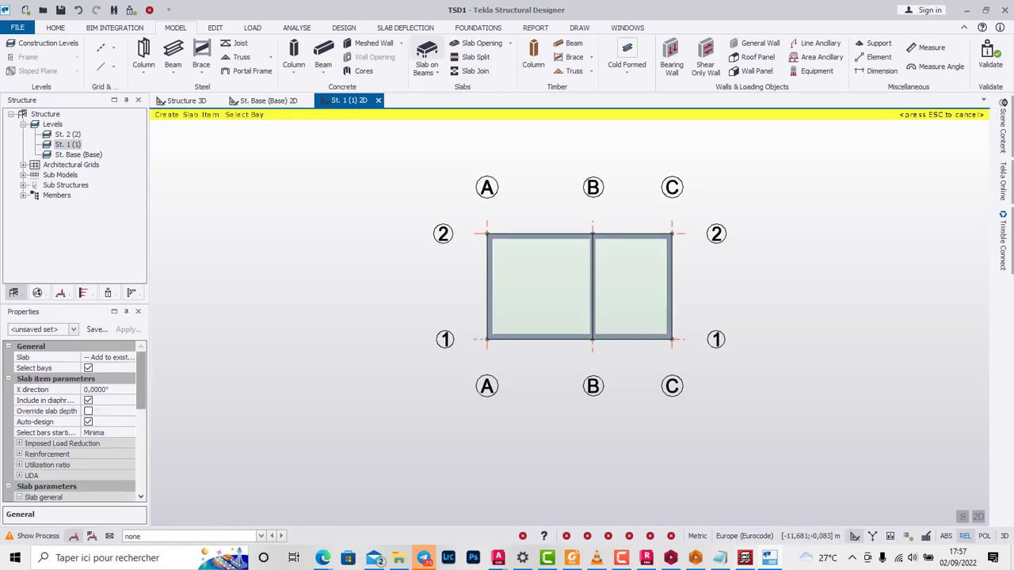
drag(141, 380, 94, 433)
click(117, 433)
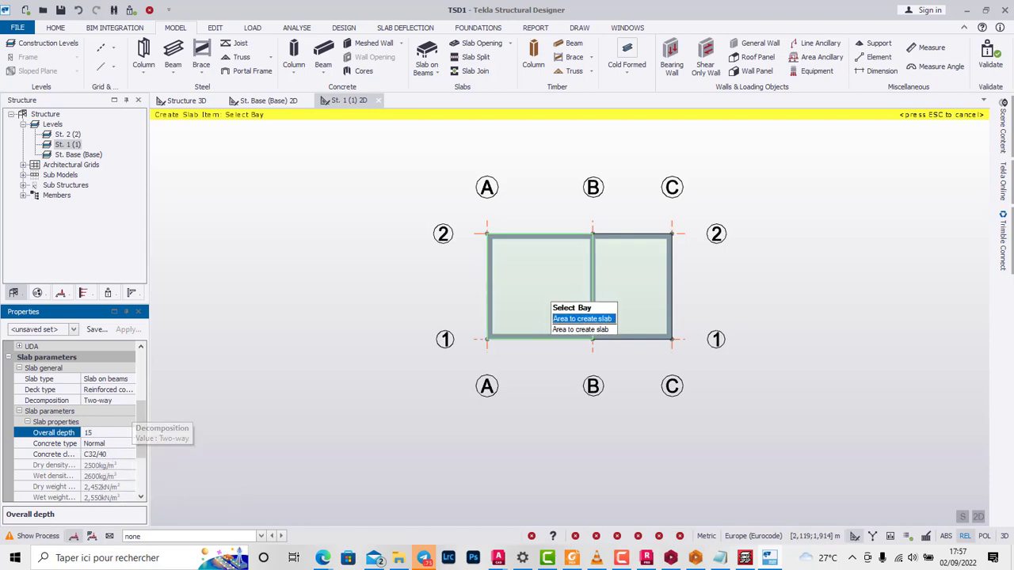
click(565, 272)
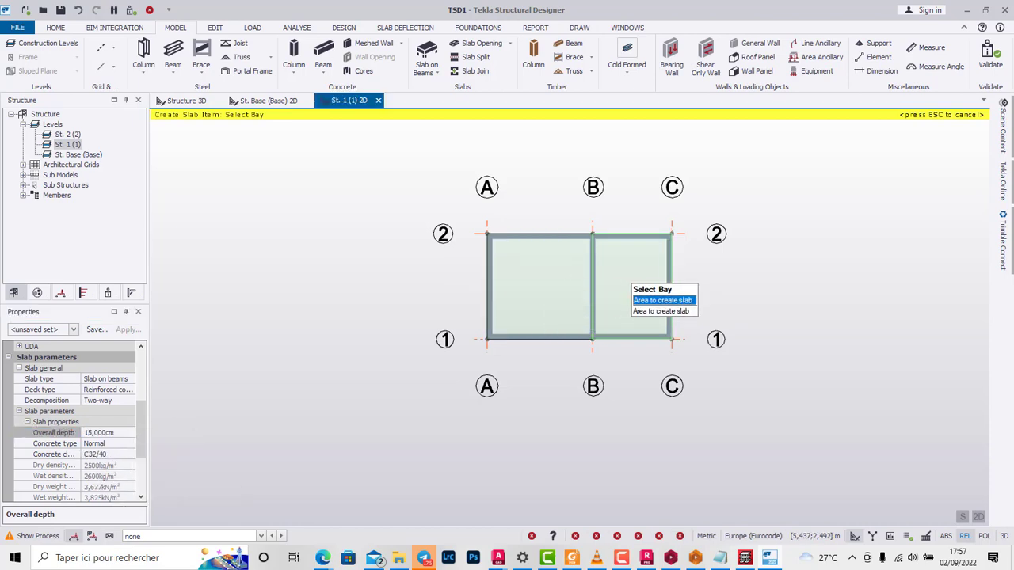
click(630, 273)
click(559, 281)
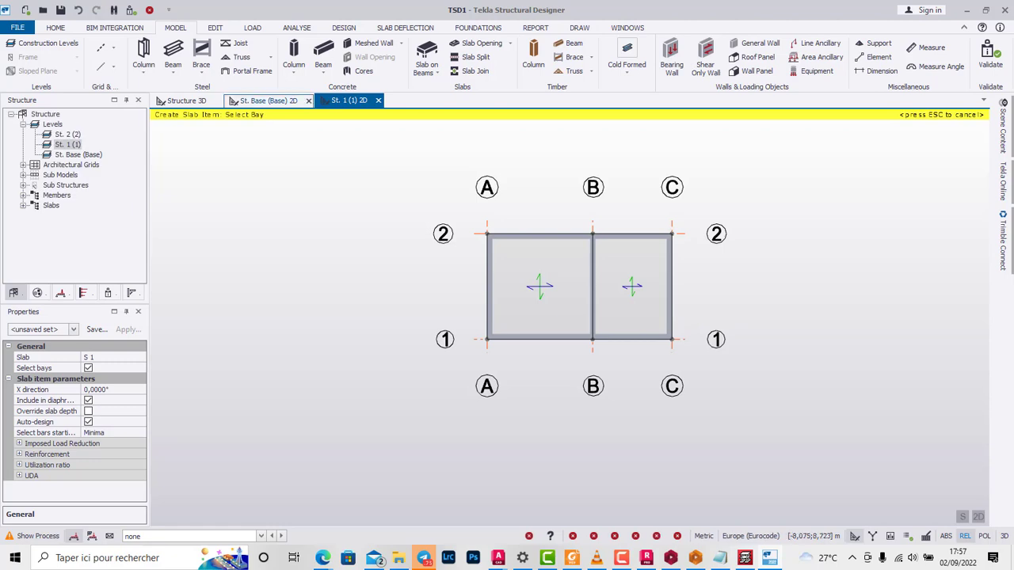
Step: Examine the columns, beams and slabs in the 3D structure view
click(265, 101)
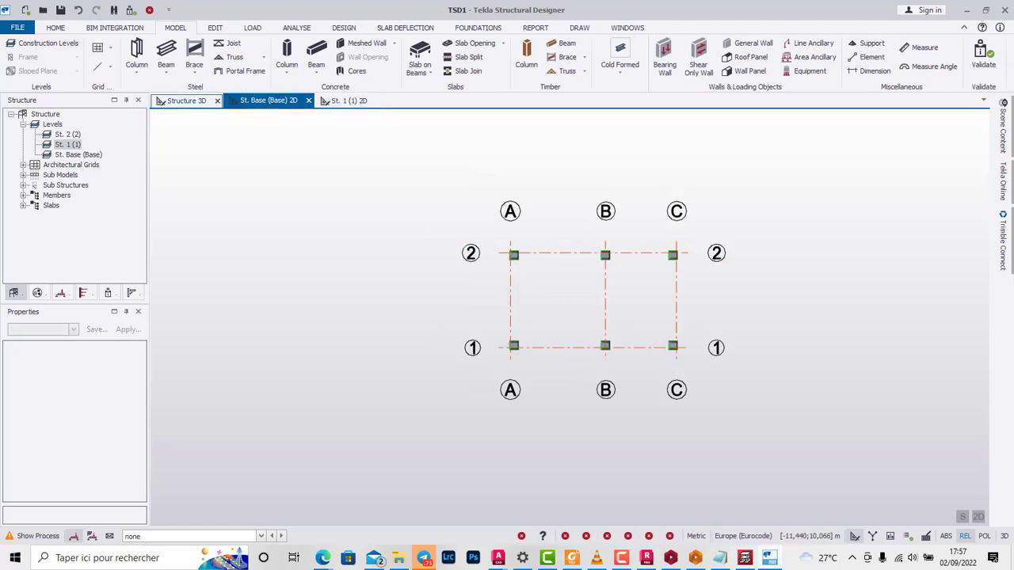
click(186, 101)
scroll(564, 314, up, 7)
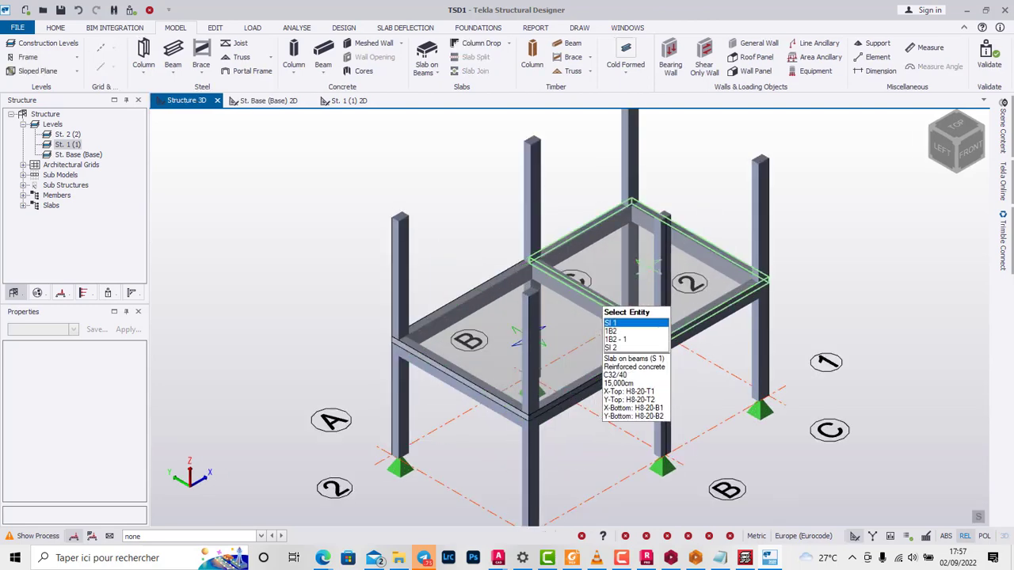
scroll(592, 293, down, 4)
scroll(567, 349, up, 4)
scroll(661, 273, down, 1)
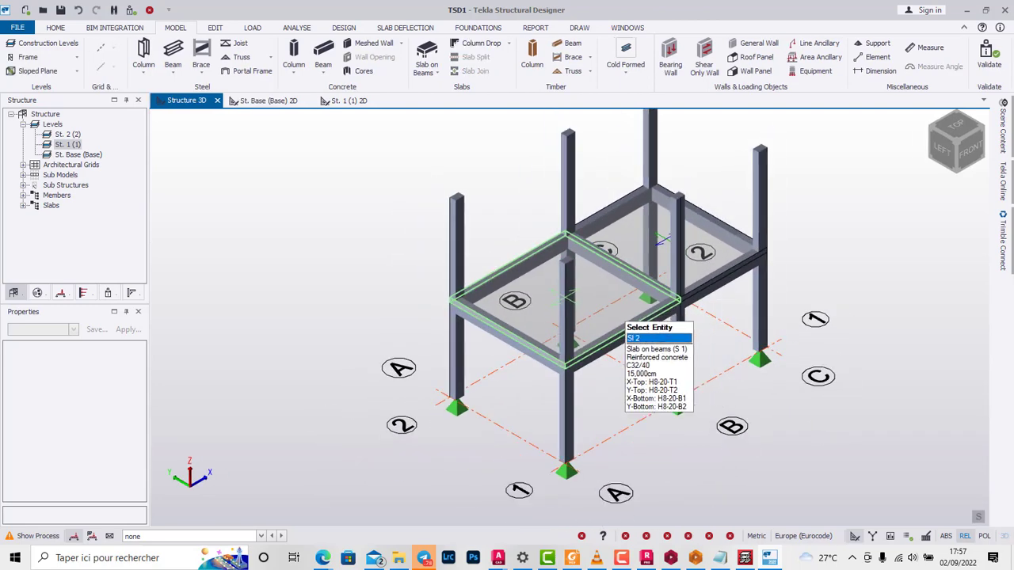
scroll(633, 254, down, 2)
Step: Copy the five St. 1 beams and both slab panels from the A/1 node at Z 3 m to the column top at Z 6 m
click(948, 128)
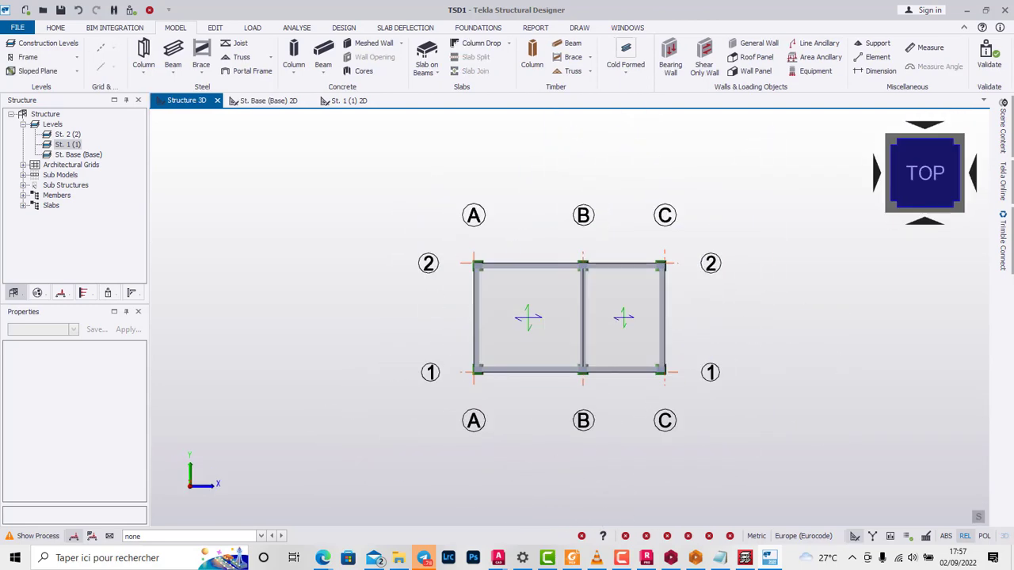
click(925, 221)
scroll(859, 210, down, 2)
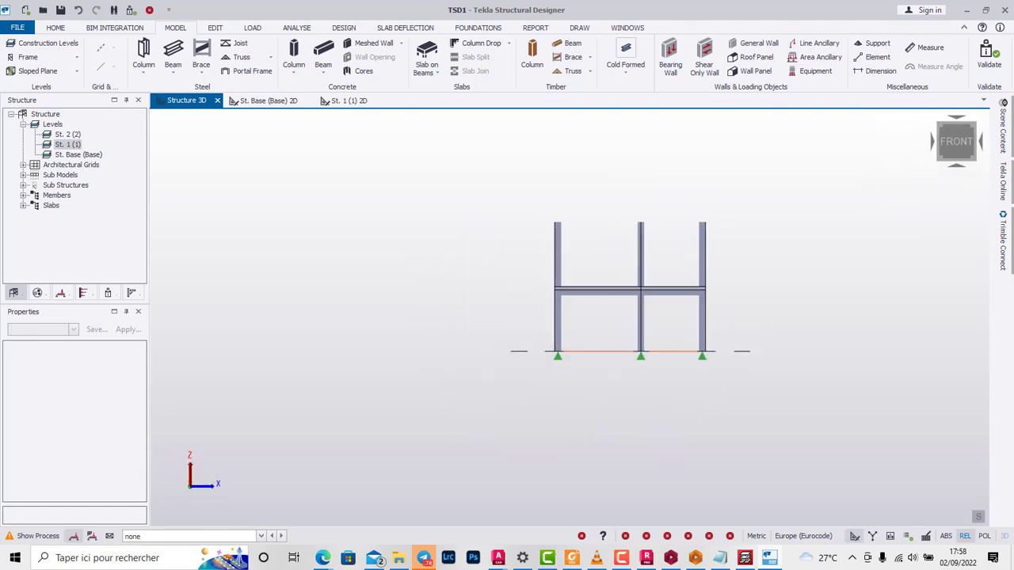
drag(493, 251, 810, 321)
scroll(533, 304, up, 3)
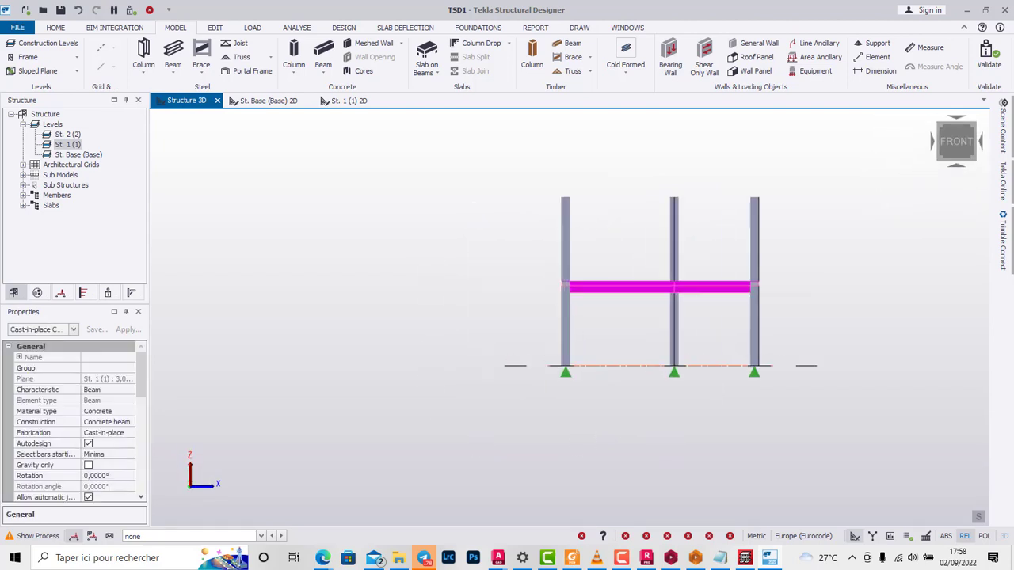
scroll(581, 287, up, 1)
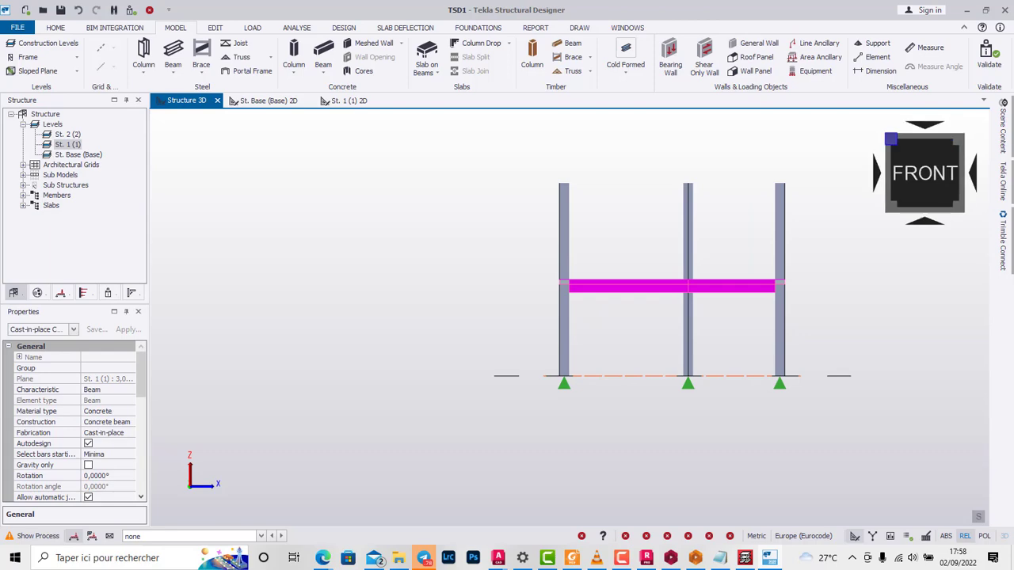
click(891, 140)
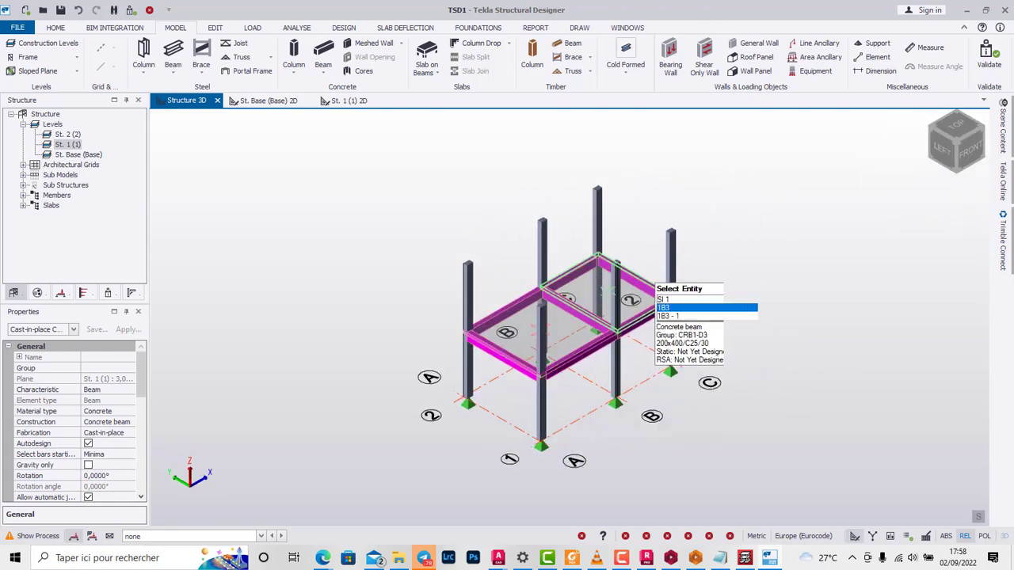
click(215, 28)
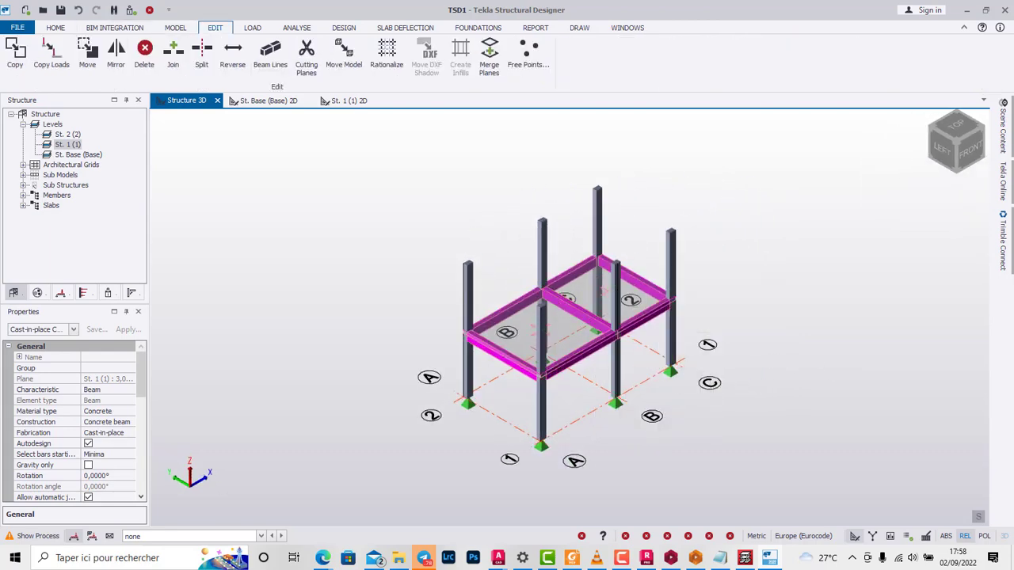
click(15, 53)
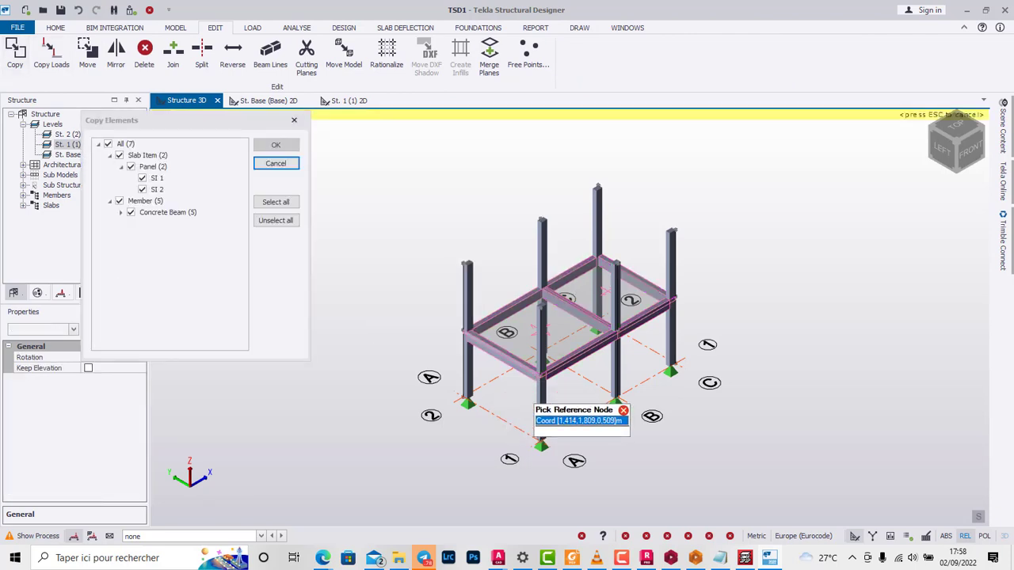
scroll(541, 386, up, 4)
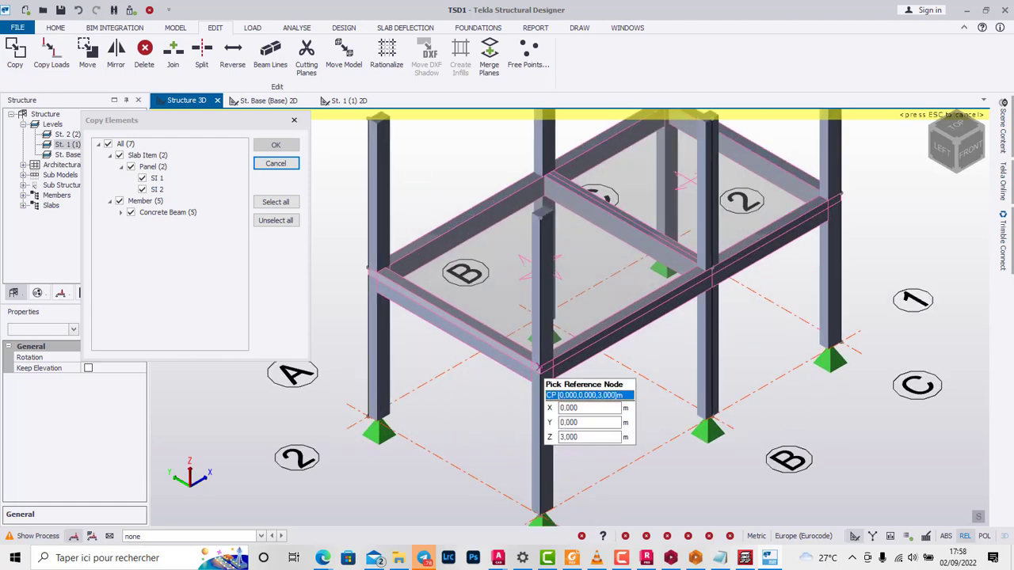
click(540, 367)
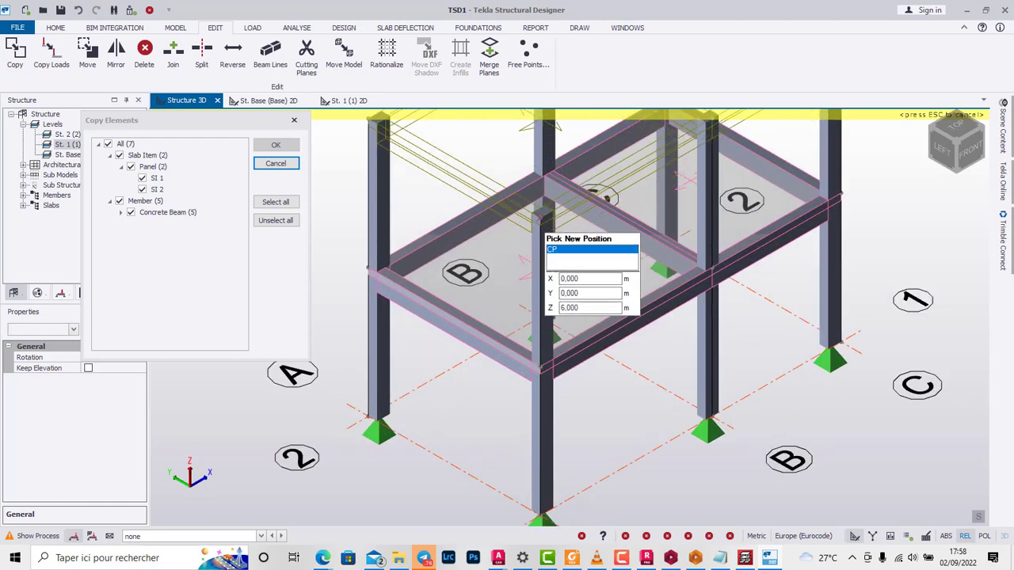
click(541, 220)
scroll(559, 382, down, 3)
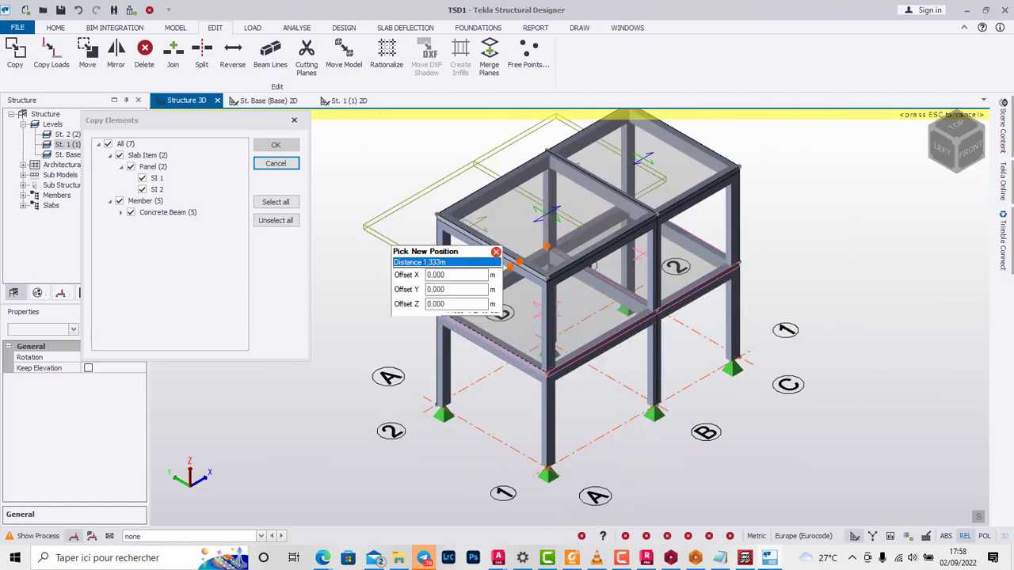
click(276, 164)
Step: Clear the selection and inspect the two-storey frame in the left elevation and in a 3D view
scroll(592, 297, down, 3)
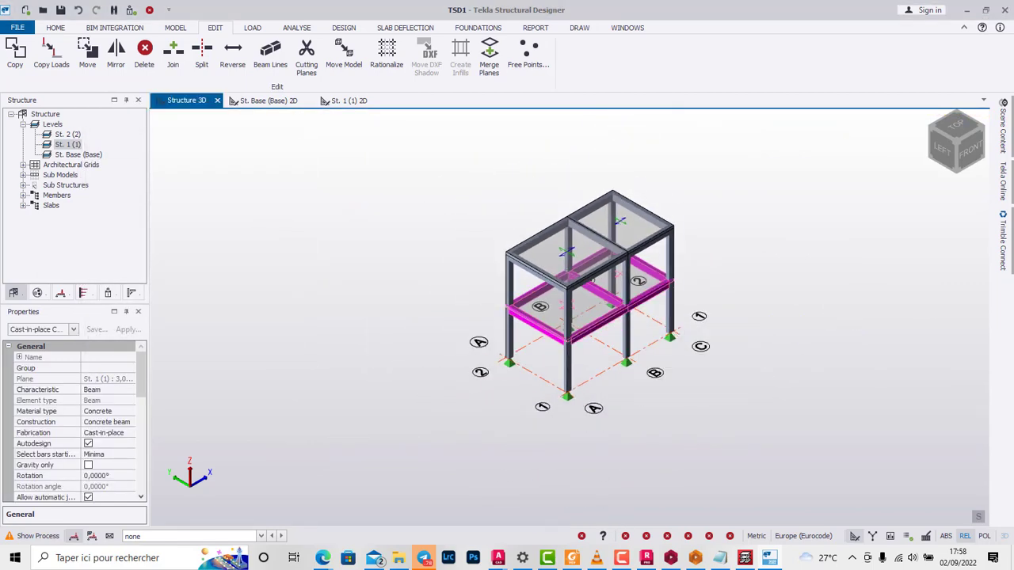
click(896, 189)
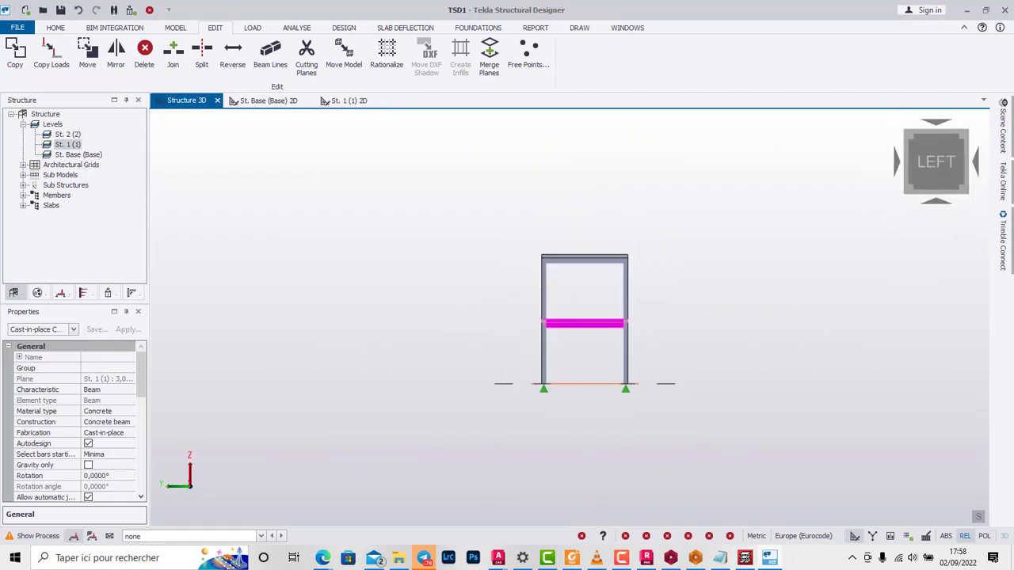
key(Escape)
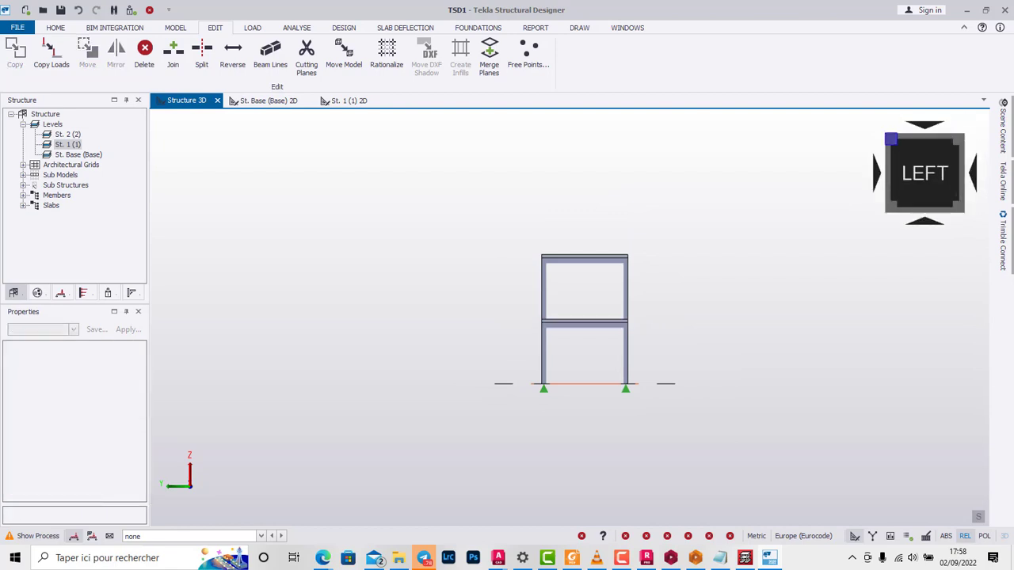
click(890, 139)
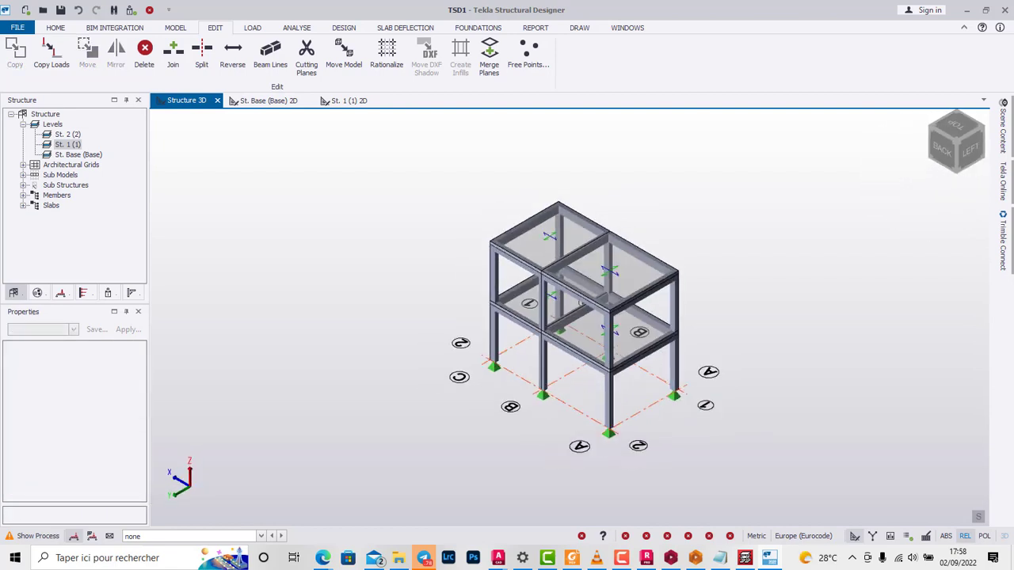
Step: Start creating isolated pad bases under the columns on the St. Base plan and review their reinforcement and soil parameters
click(268, 101)
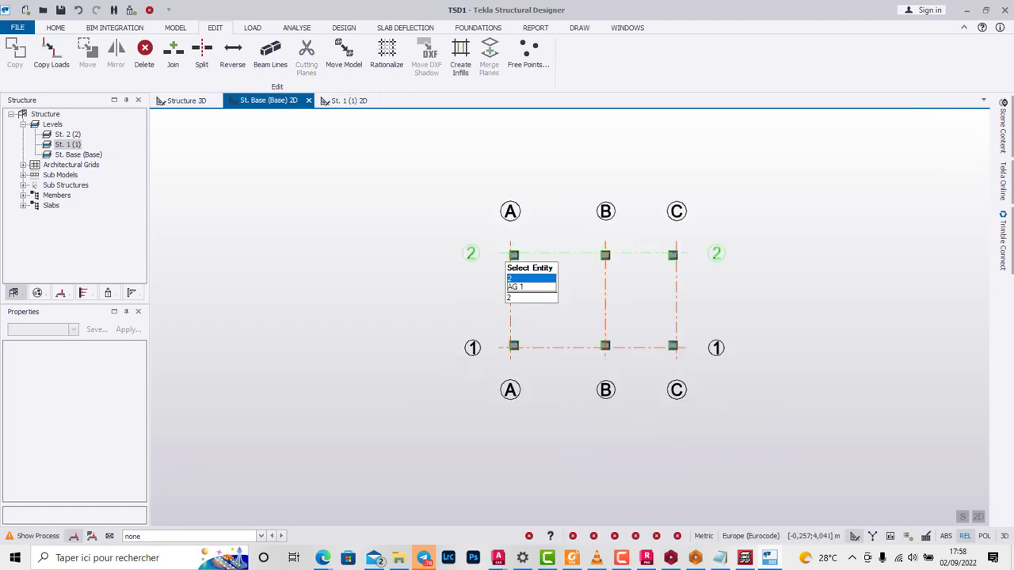
click(296, 27)
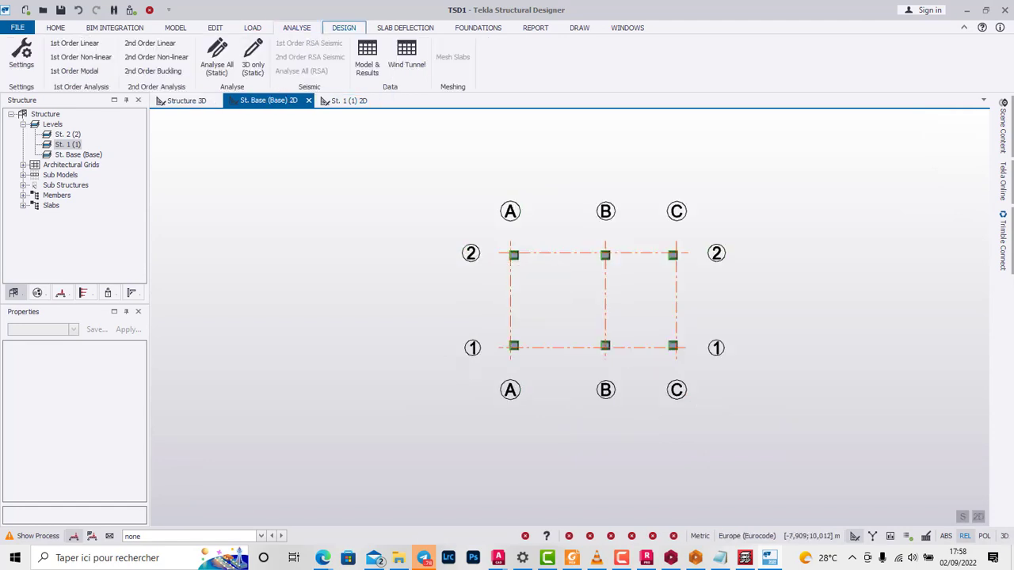
click(344, 27)
click(405, 28)
click(478, 28)
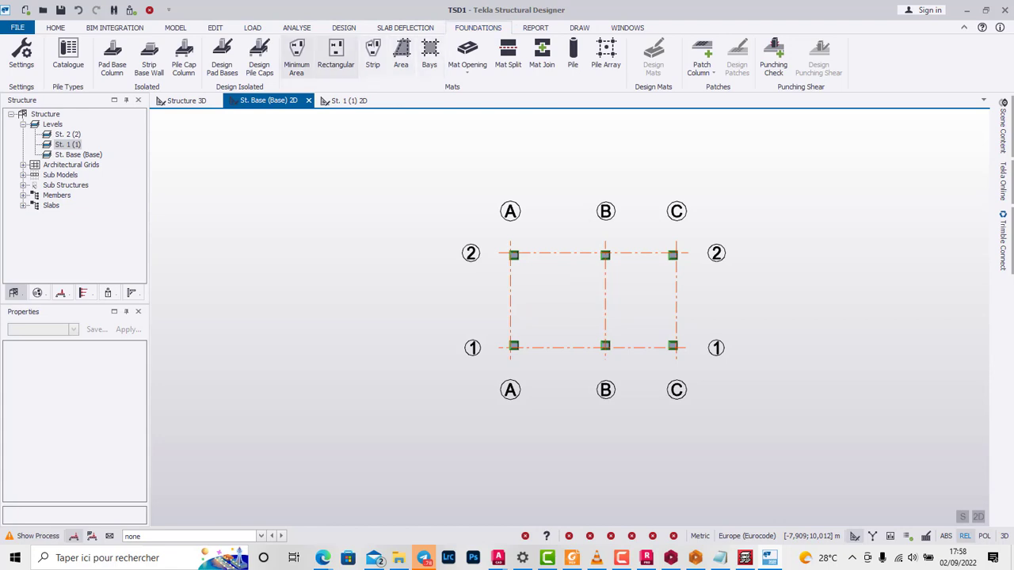
click(111, 57)
scroll(581, 130, down, 1)
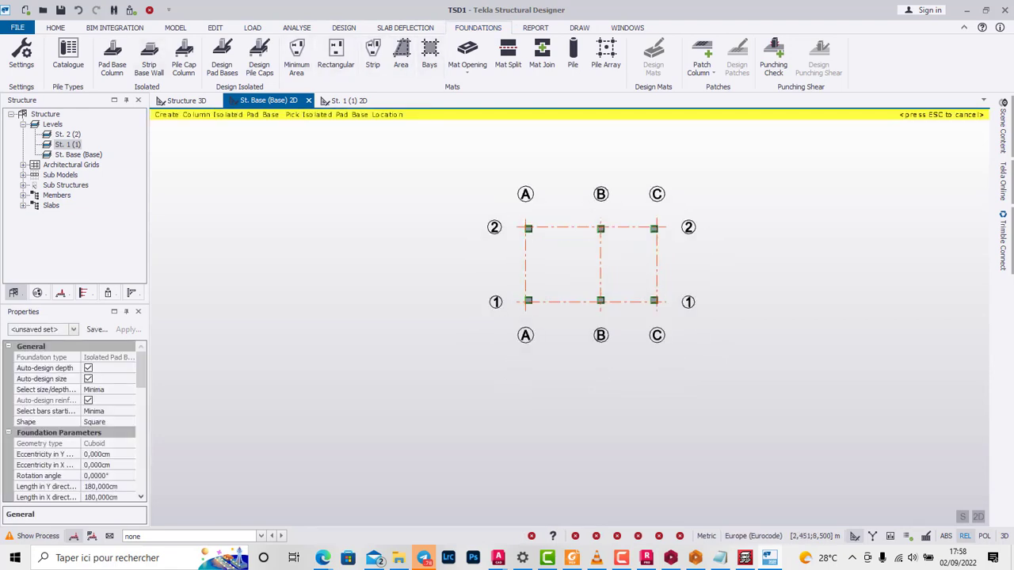
scroll(75, 421, down, 8)
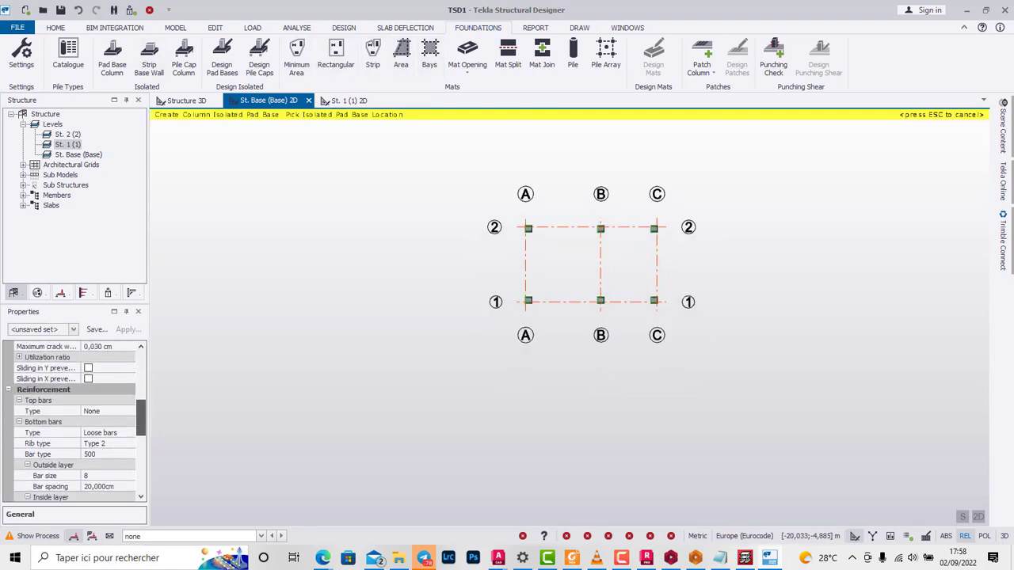
scroll(94, 457, down, 5)
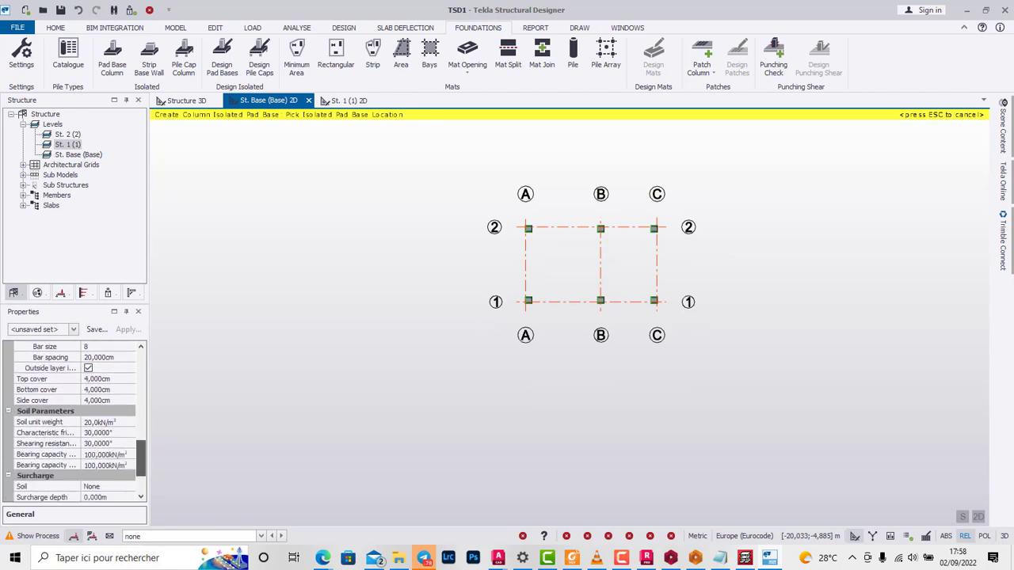
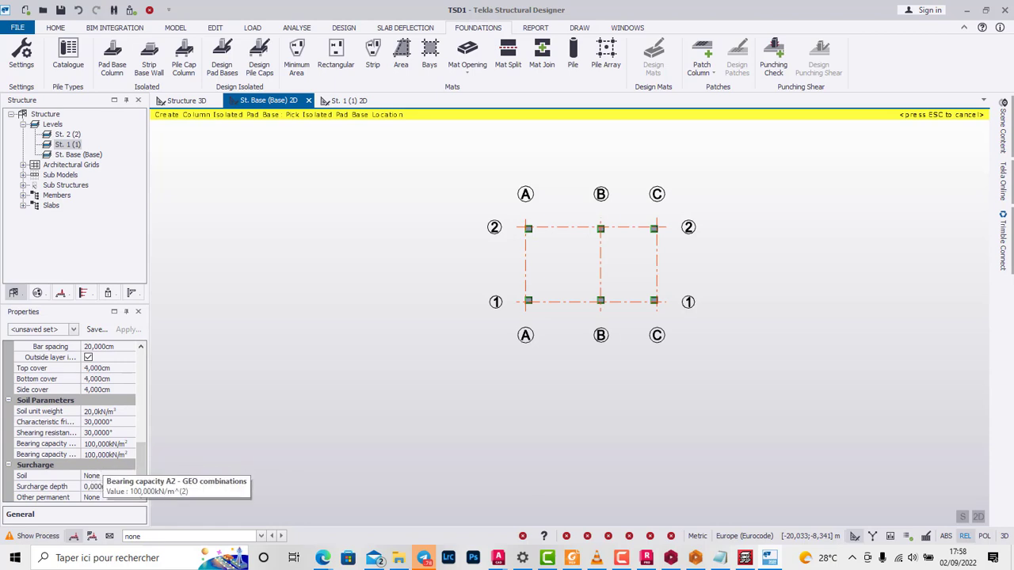
Step: Set the A1 and A2 soil bearing capacities to 200 kN/m² and place isolated pad bases under all six columns on the St. Base plan
click(92, 444)
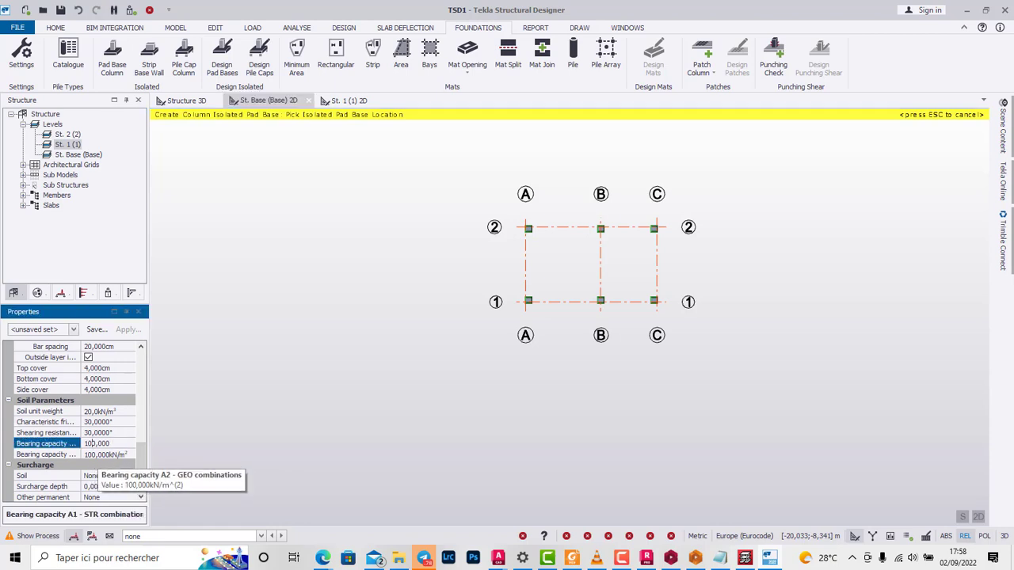
text(2)
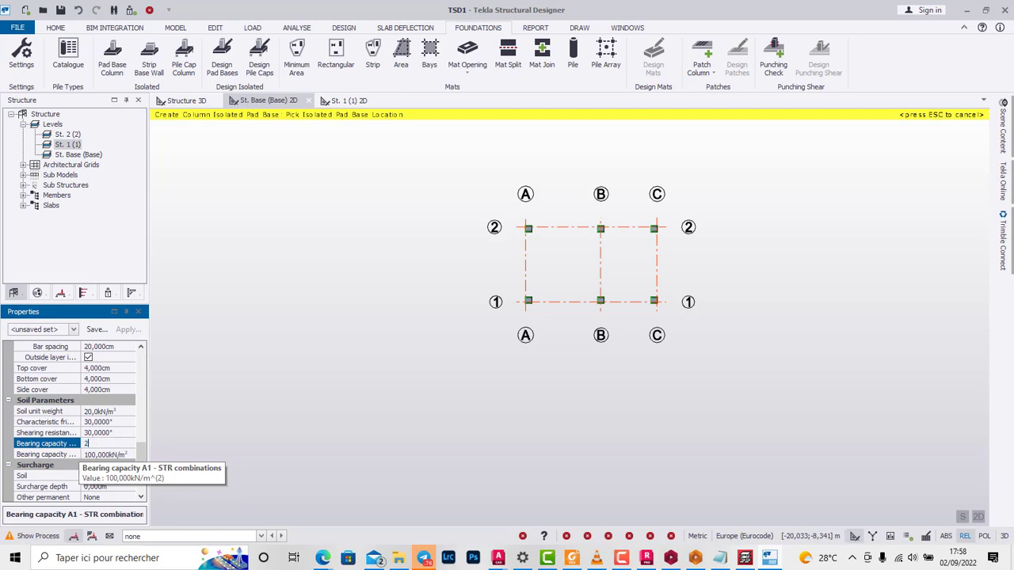
text(00,000)
key(Tab)
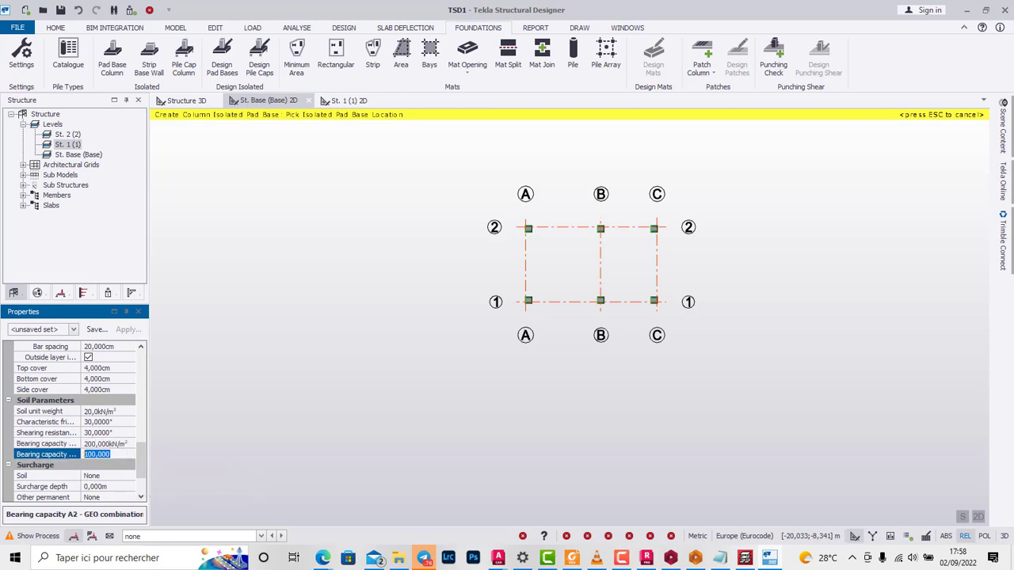
text(20)
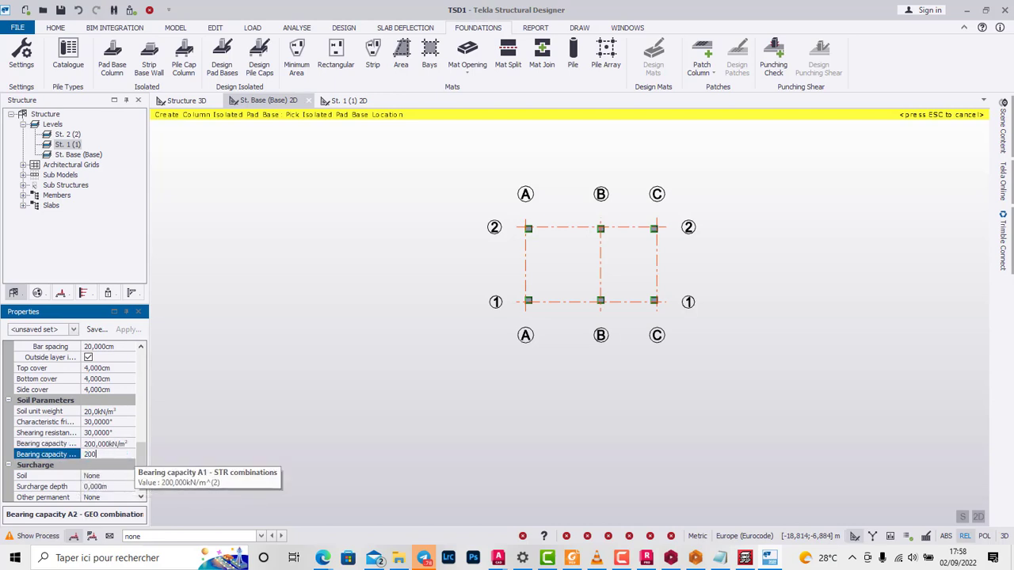
text(000)
drag(517, 213, 675, 320)
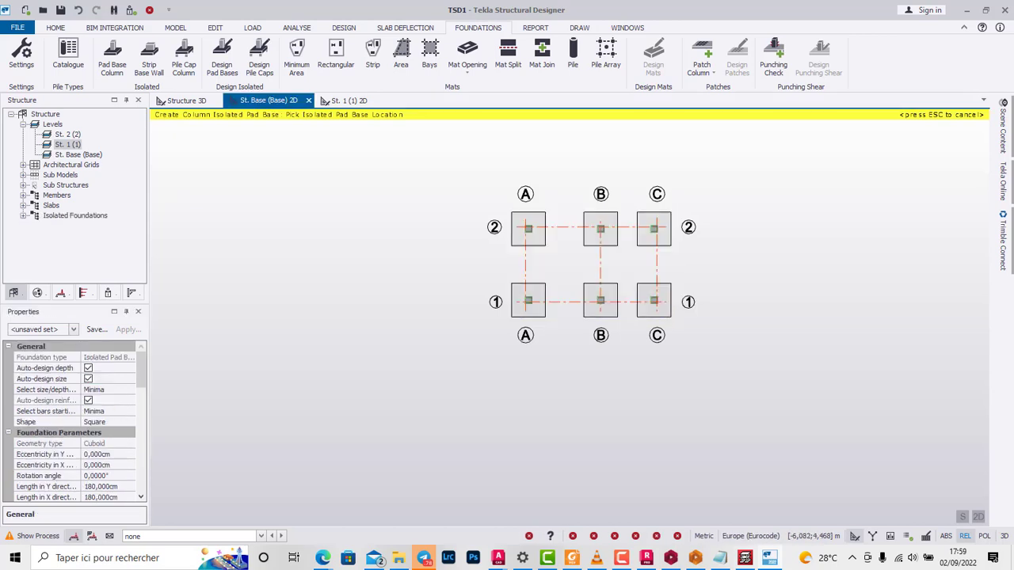
key(Escape)
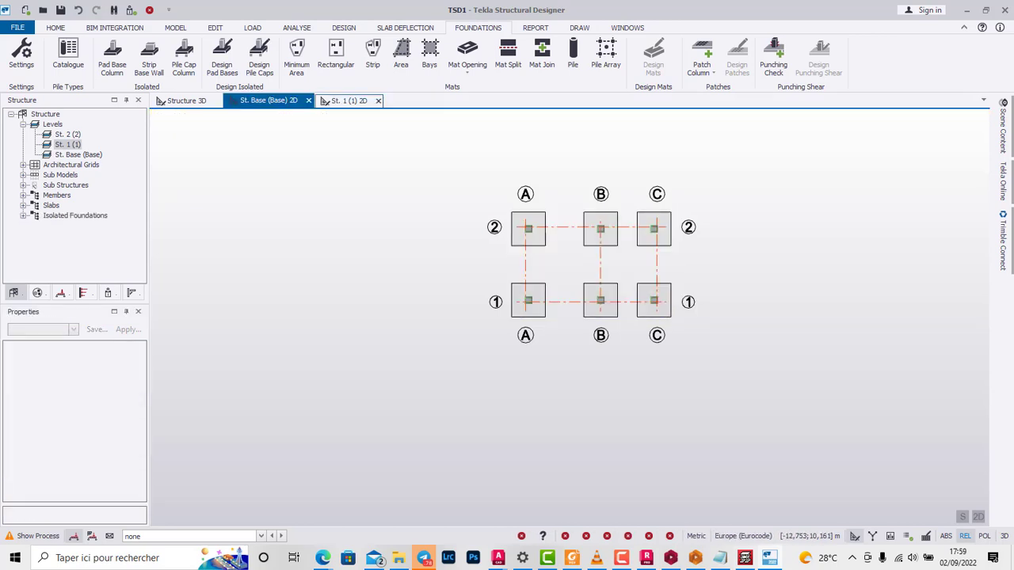
Step: Leave slab creation on the St. 1 plan and inspect the frame with its pad bases in the 3D structure view
click(348, 101)
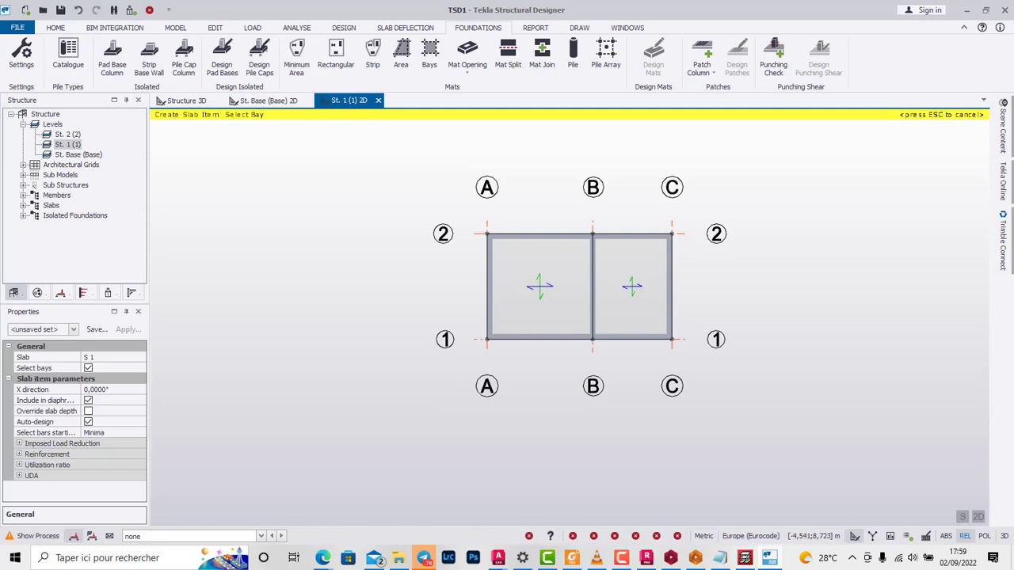
key(Escape)
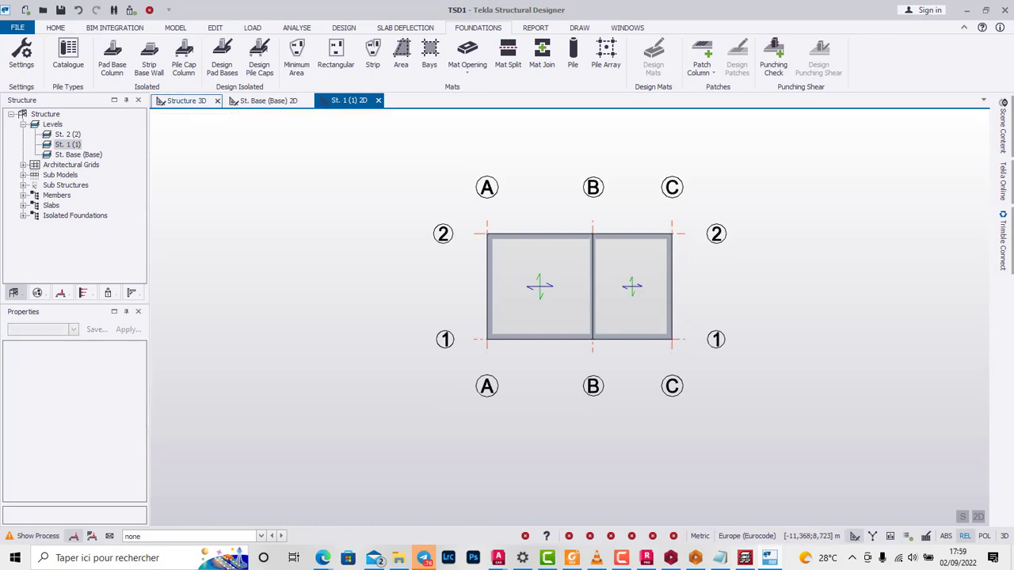
click(184, 100)
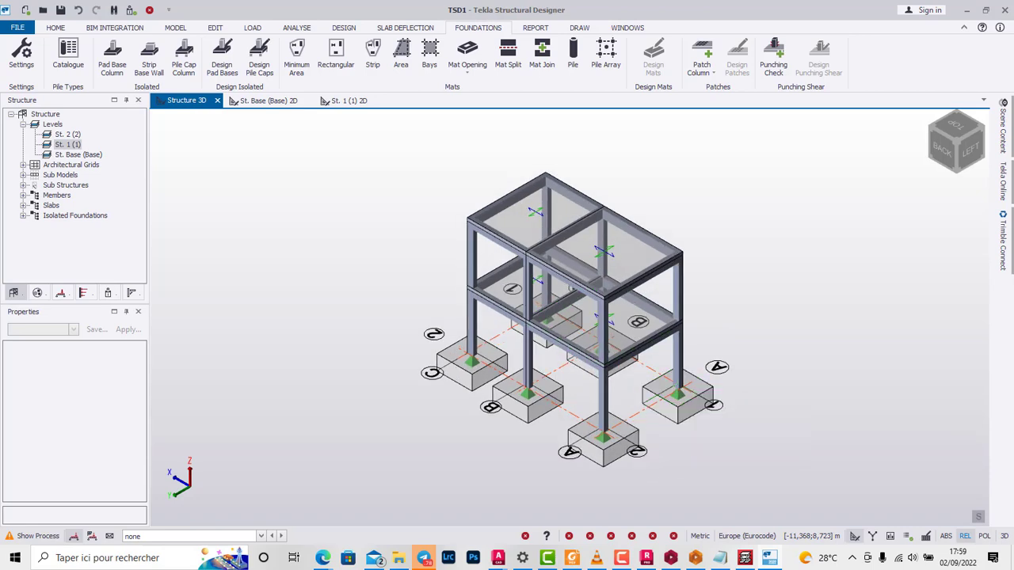
scroll(602, 352, up, 5)
scroll(602, 352, down, 4)
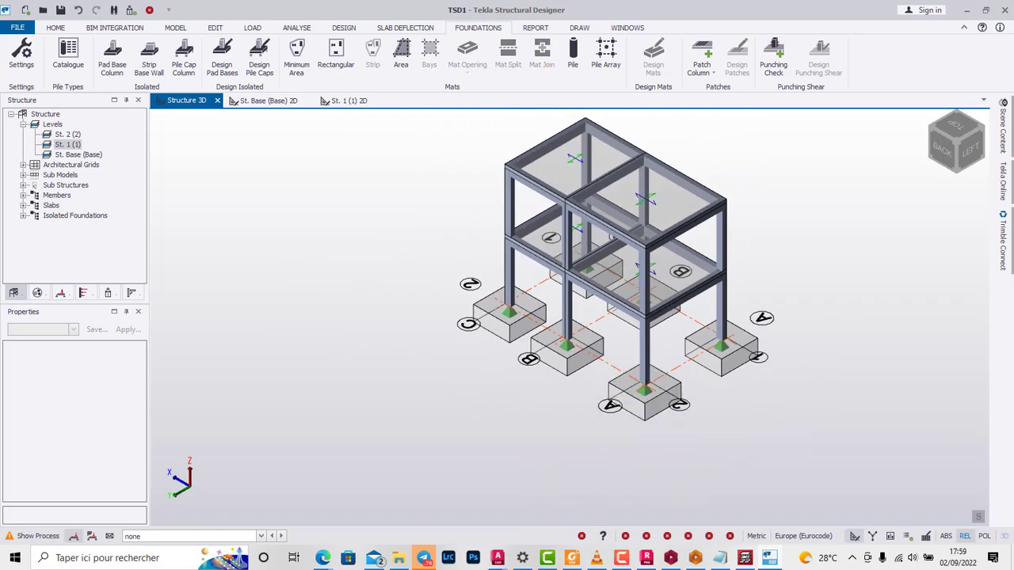
scroll(570, 349, down, 1)
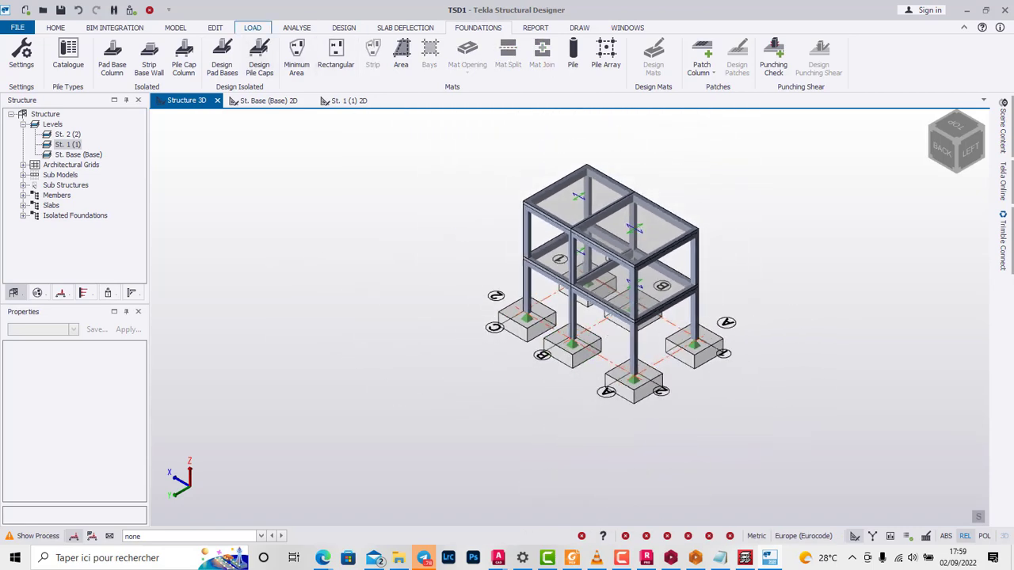
Step: Add a new loadcase titled Q and set its type to Imposed
click(252, 28)
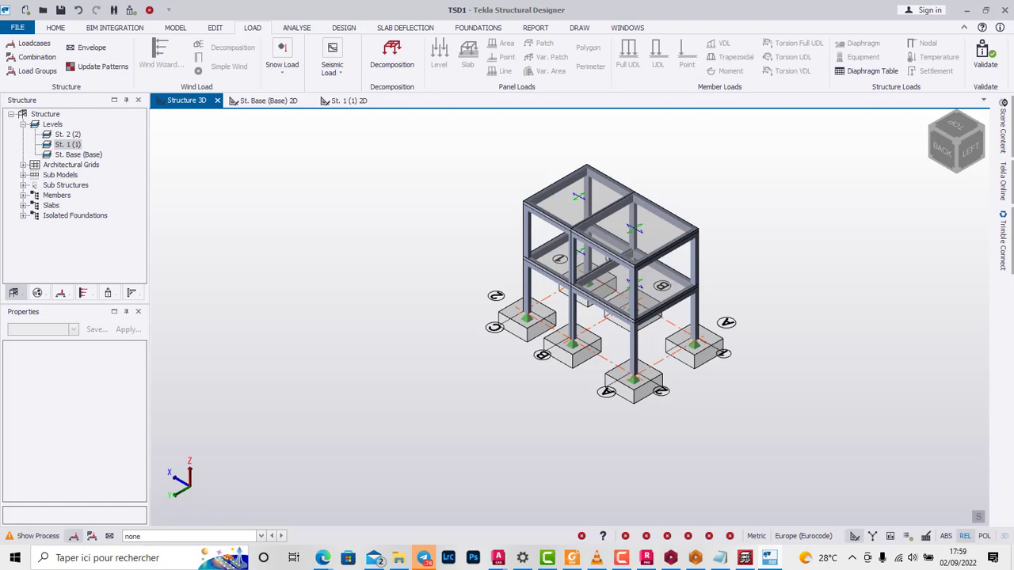
click(34, 43)
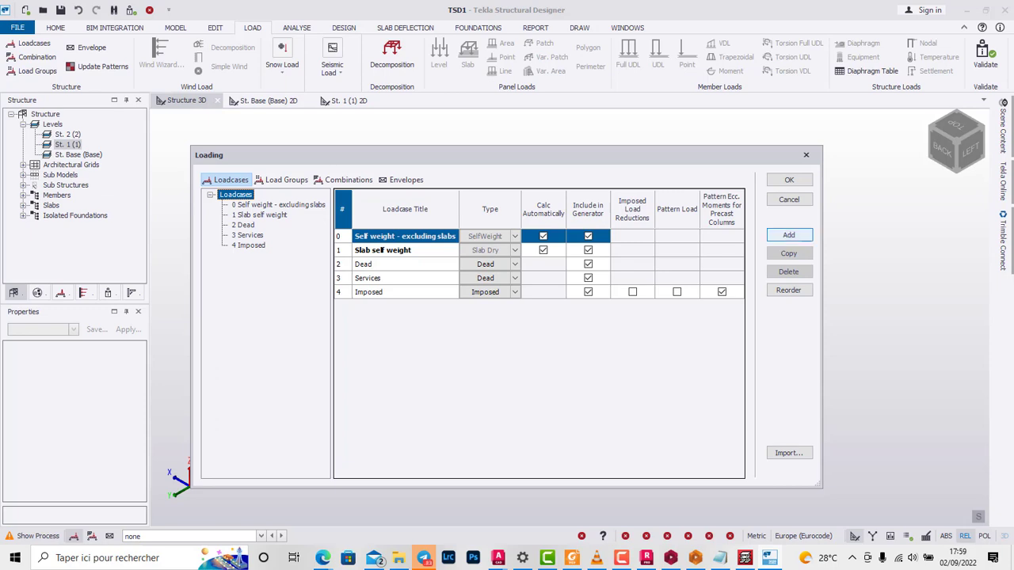
click(382, 293)
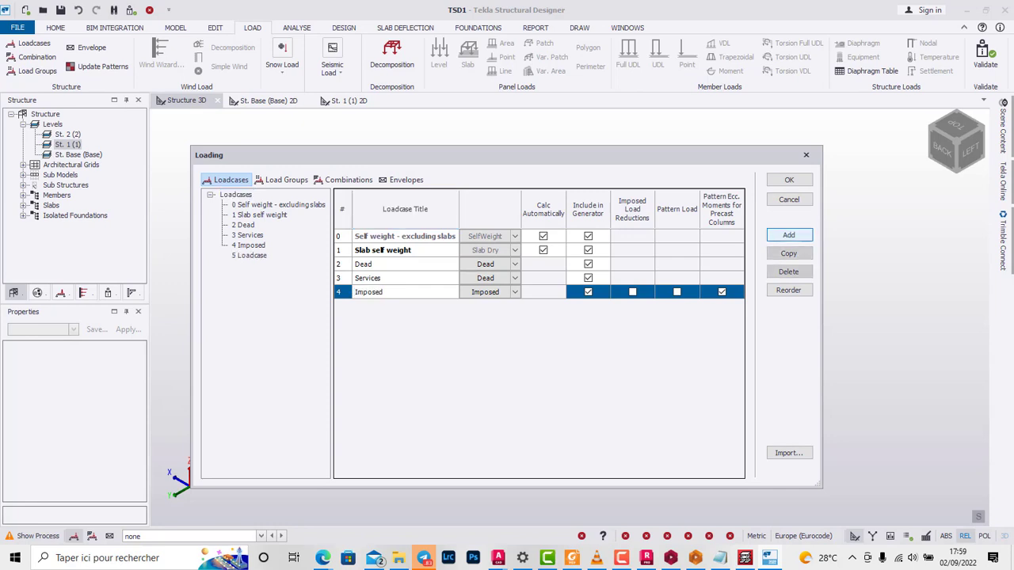
click(789, 235)
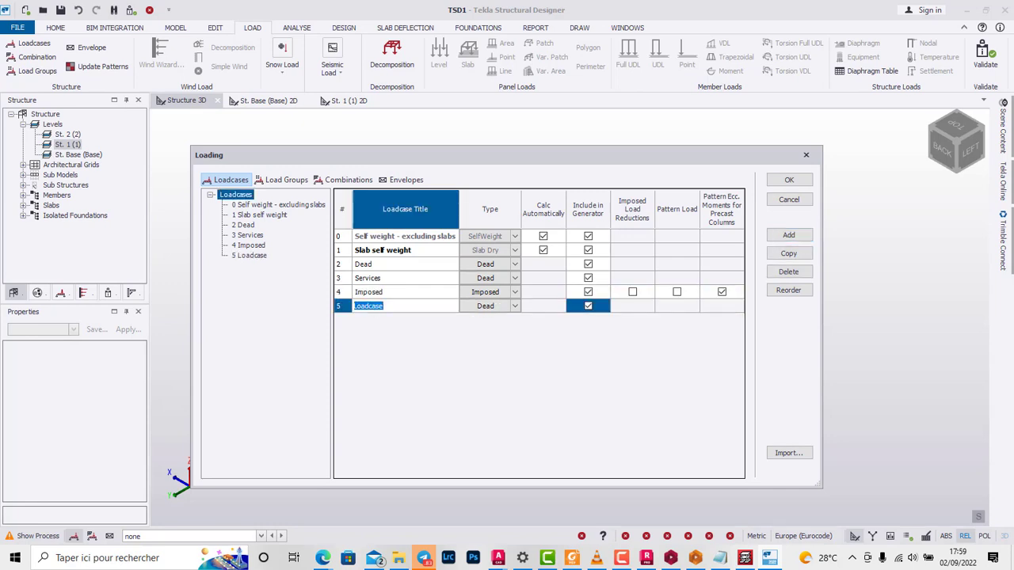
text(q)
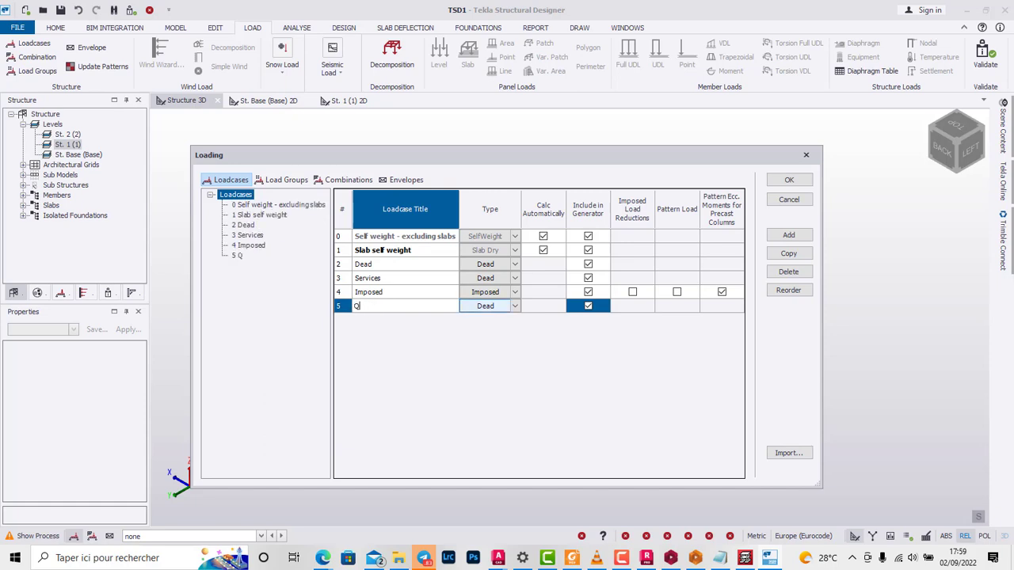
click(504, 307)
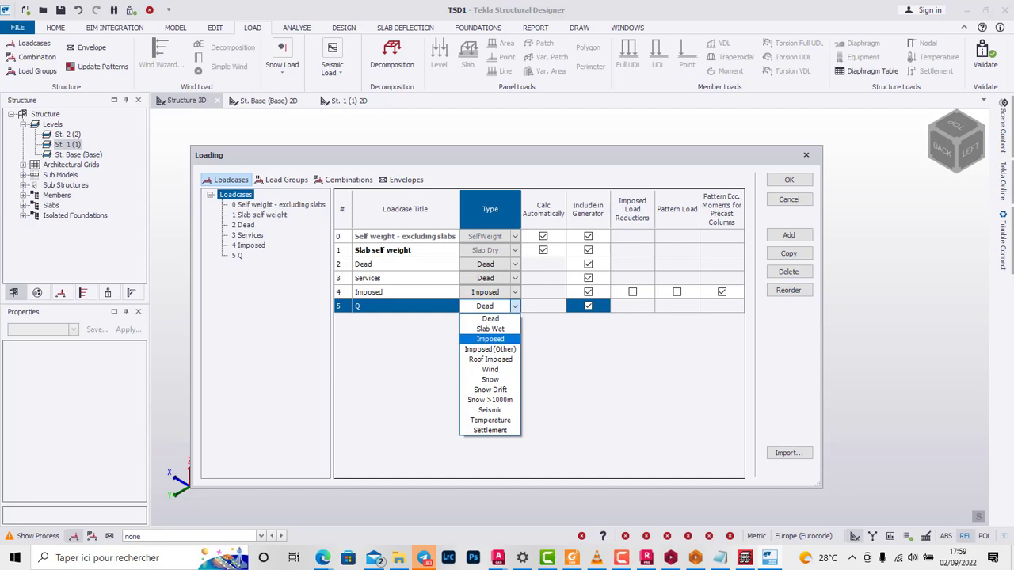
key(Return)
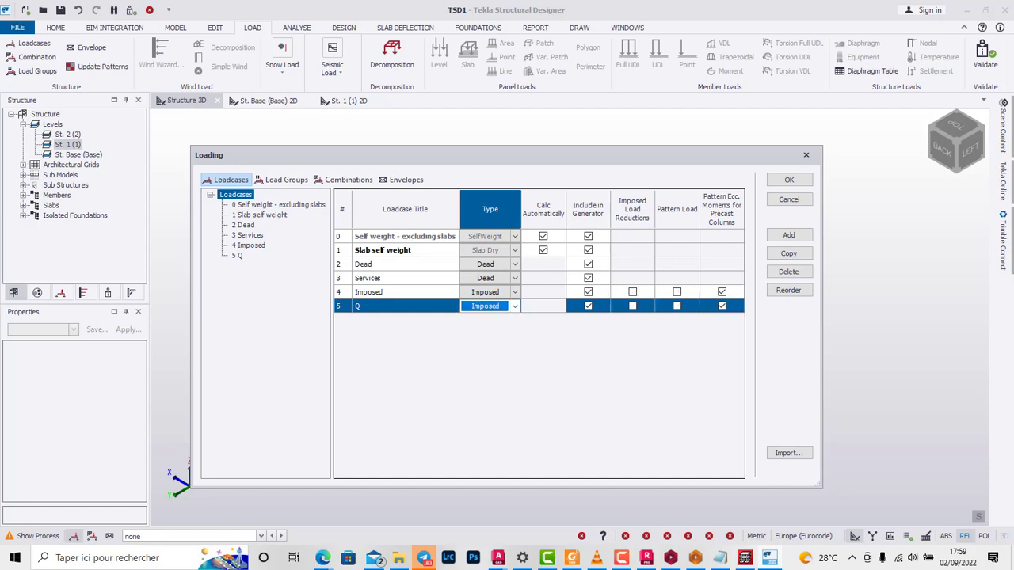
click(633, 306)
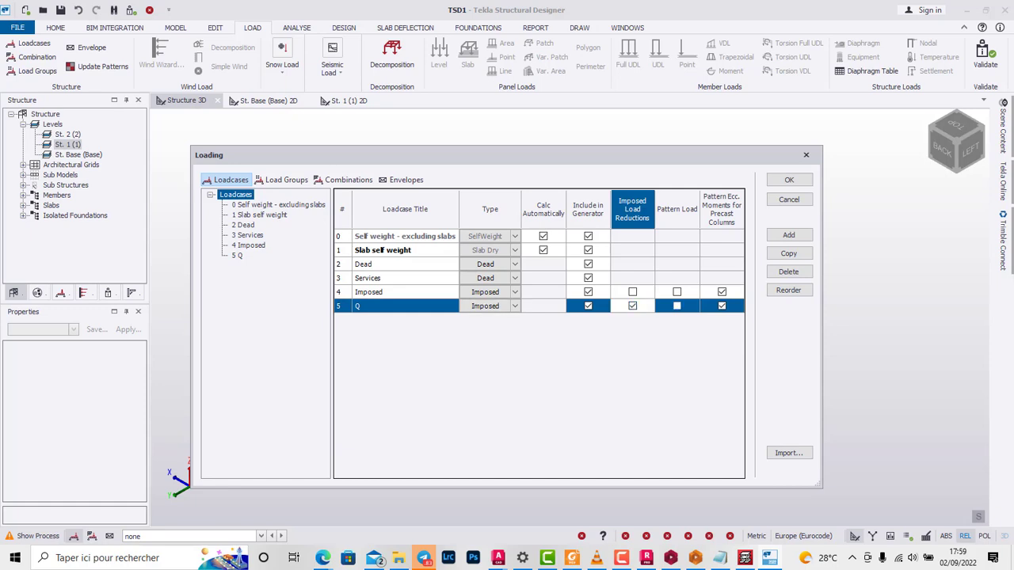
double_click(677, 306)
click(633, 305)
click(678, 306)
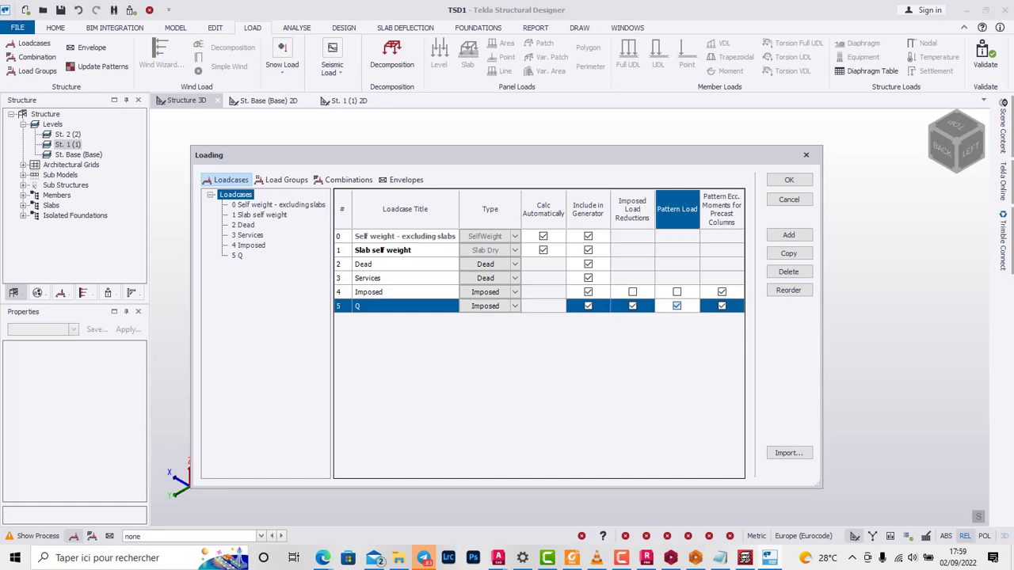
click(632, 305)
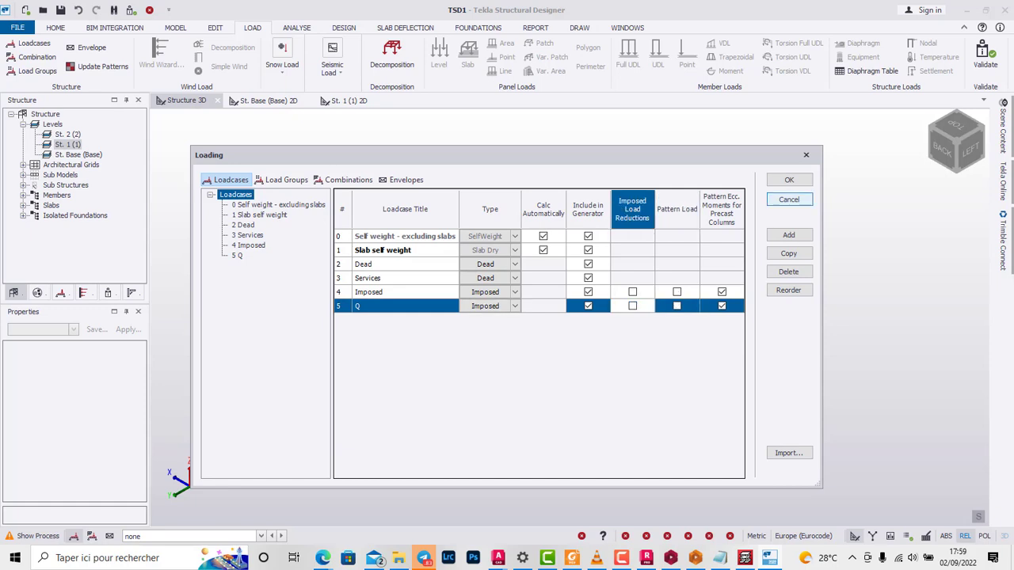
Step: Accept the loadcases and, with Q active, apply a 5 kN/m² slab load in global Z to the slabs on both storeys
click(789, 179)
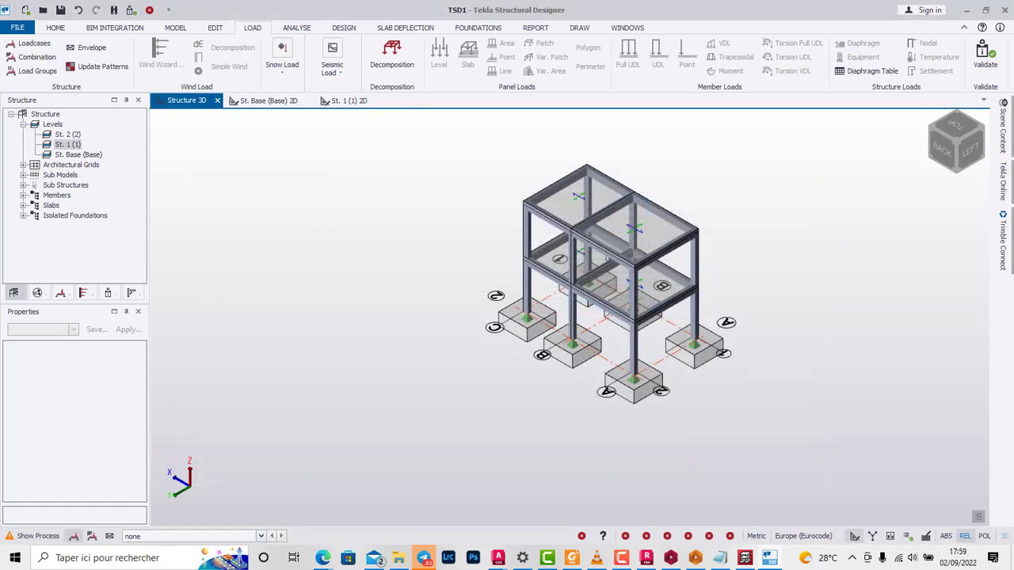
click(262, 537)
click(190, 515)
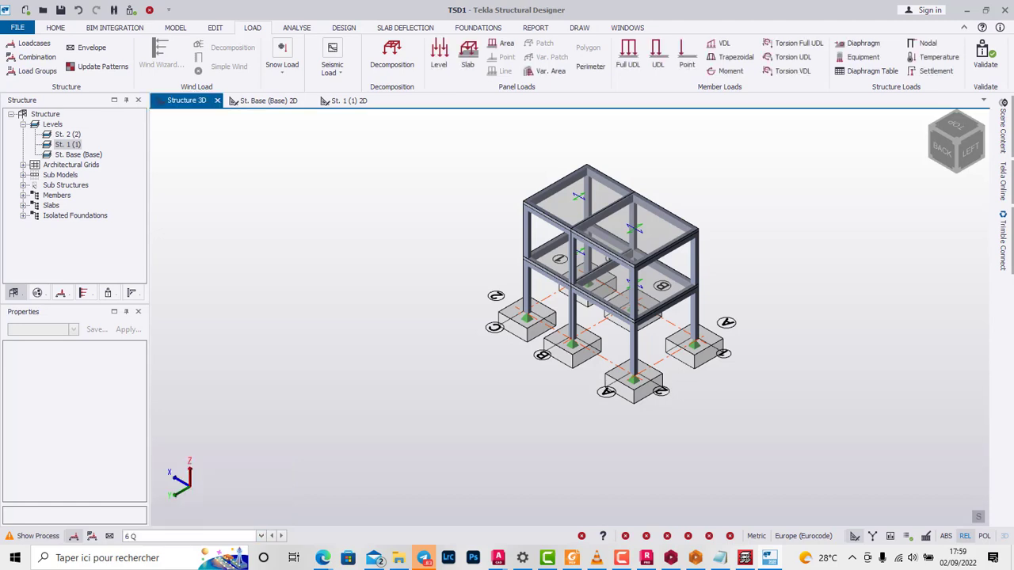
click(467, 55)
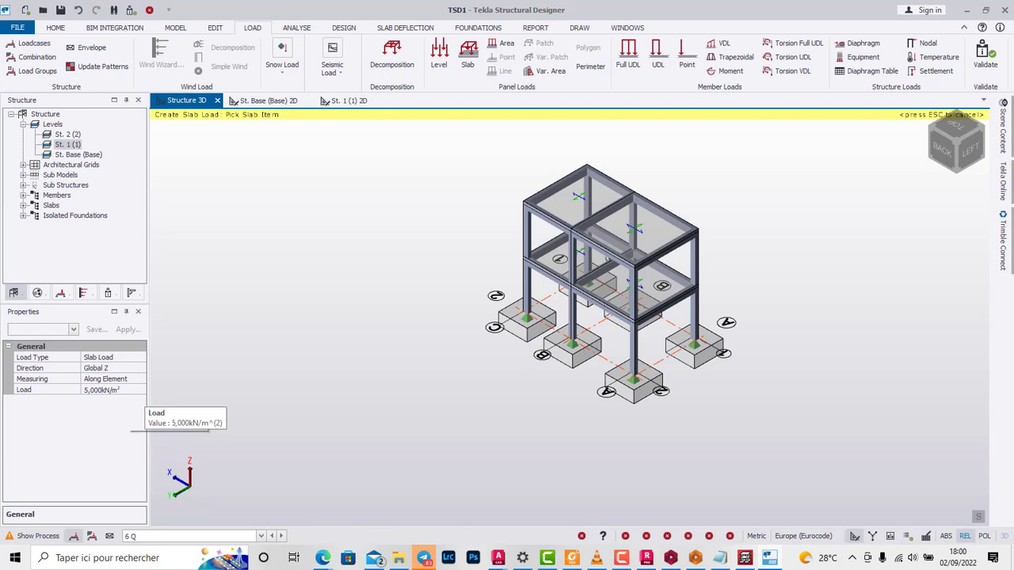
click(606, 287)
click(625, 225)
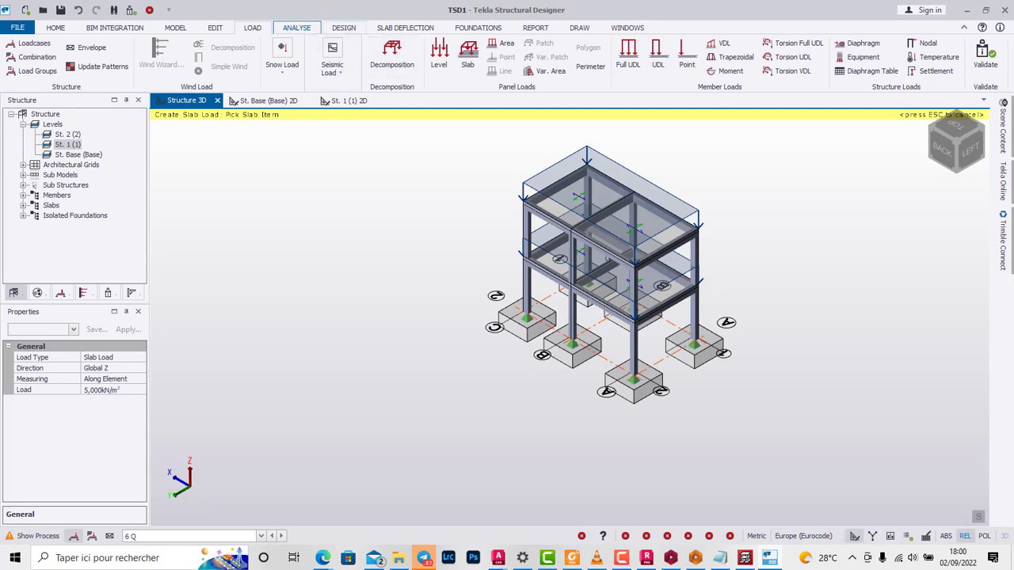
Step: Try to run the static concrete design of the loaded frame
click(297, 27)
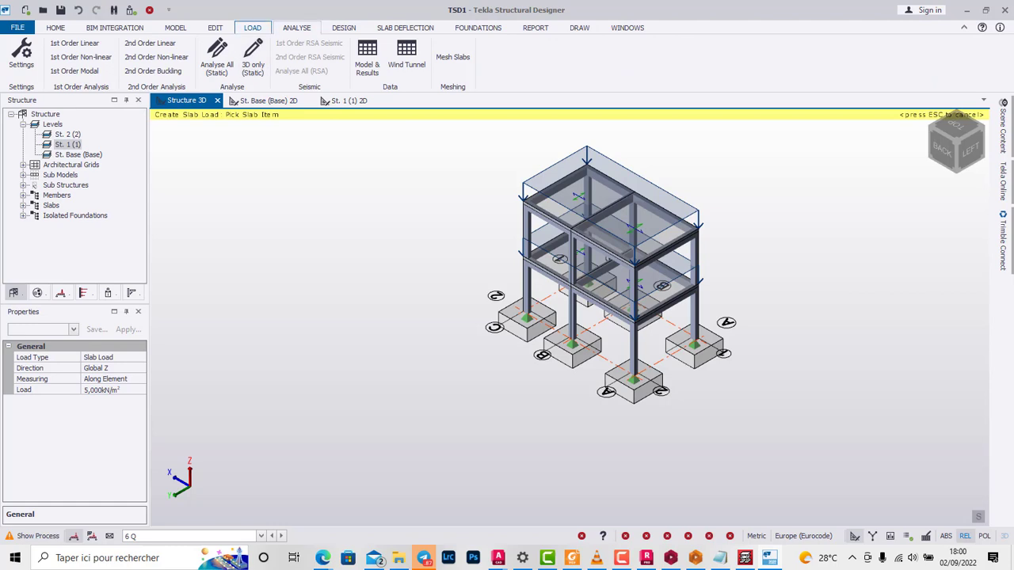
click(344, 28)
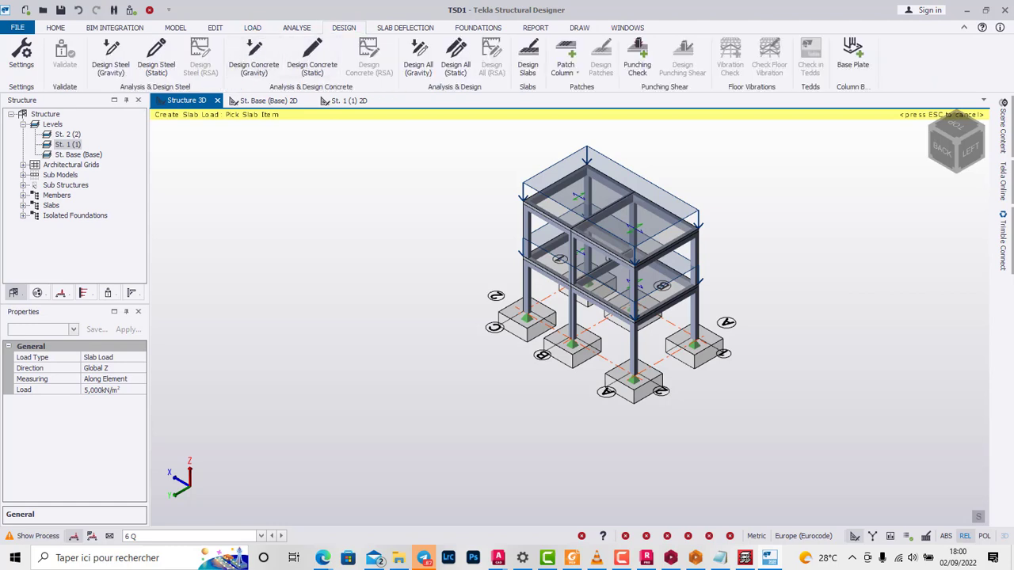
click(312, 58)
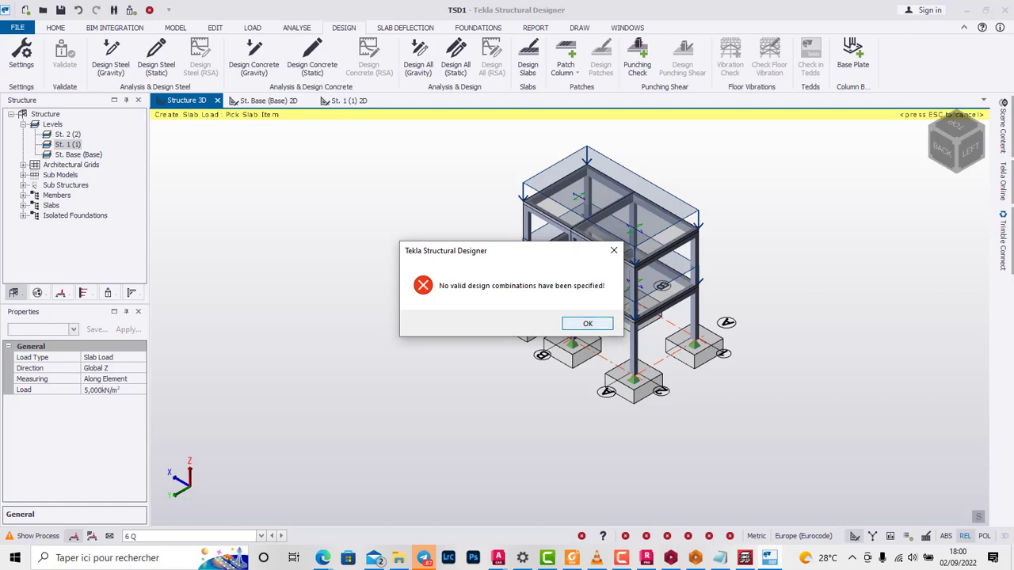
key(Return)
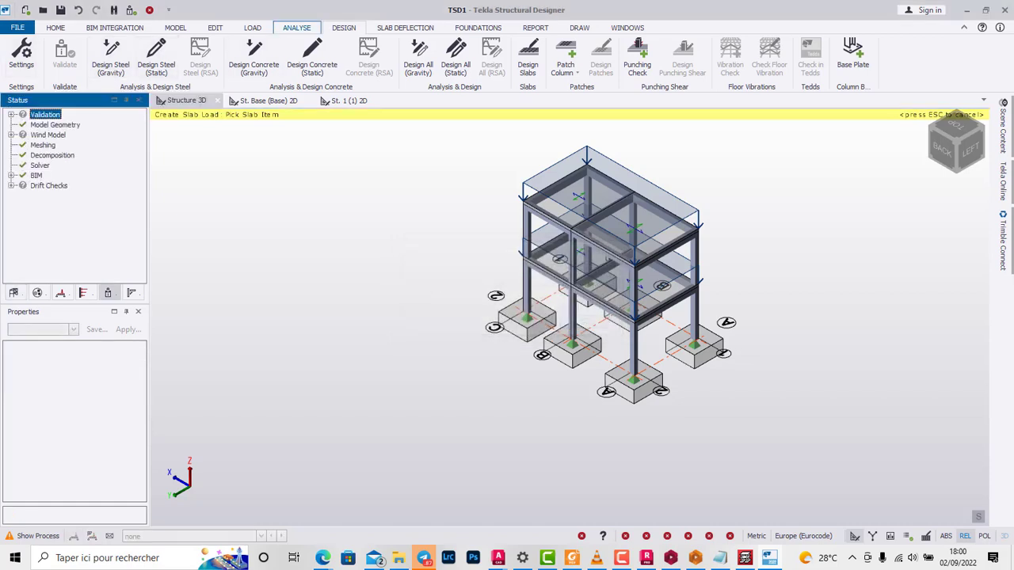
Step: Generate the STR and GEO load combinations using Table A1.2(B) Eq 6.10 for structural members and accept them
click(253, 27)
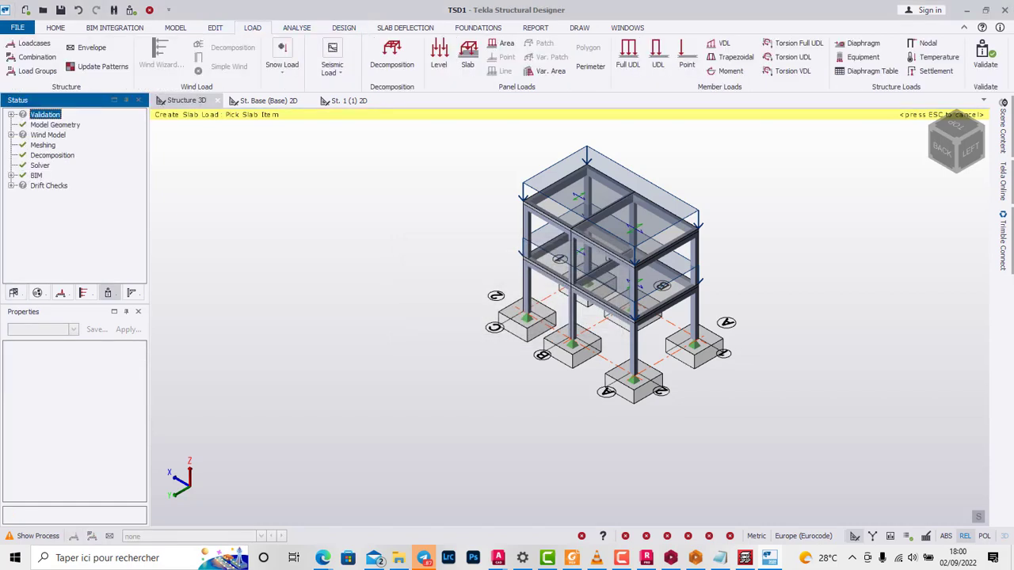
click(36, 57)
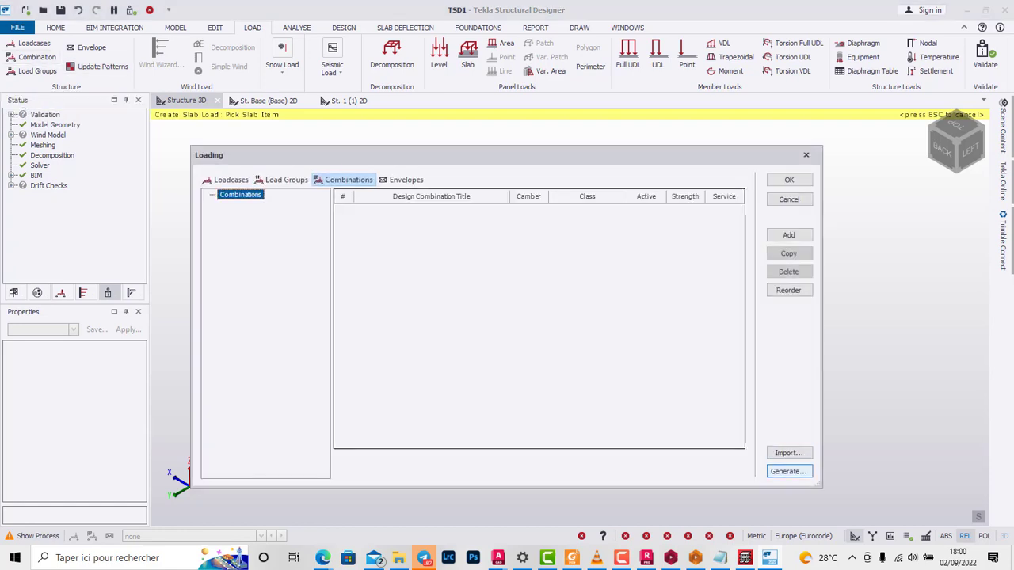
click(788, 472)
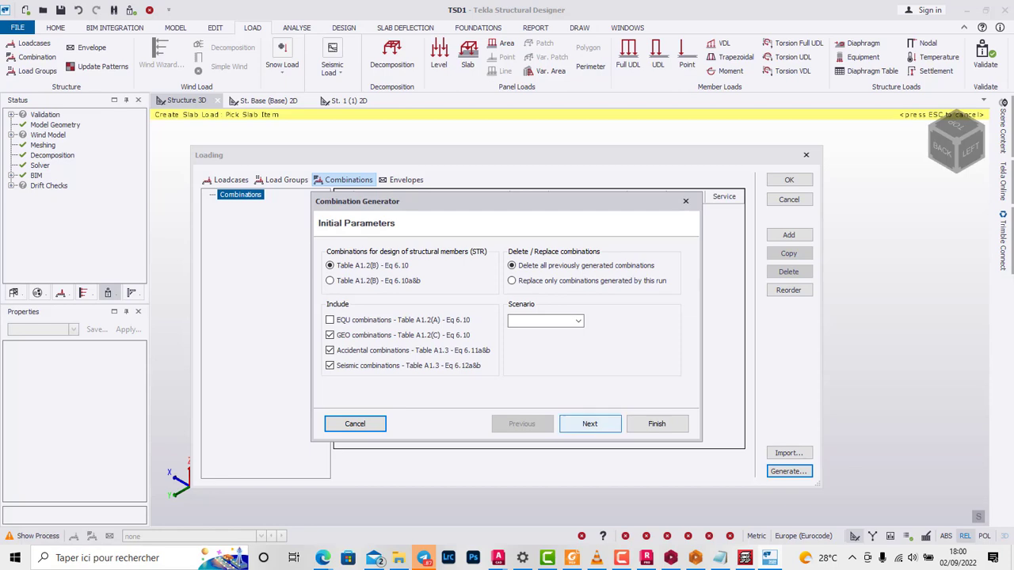
click(589, 424)
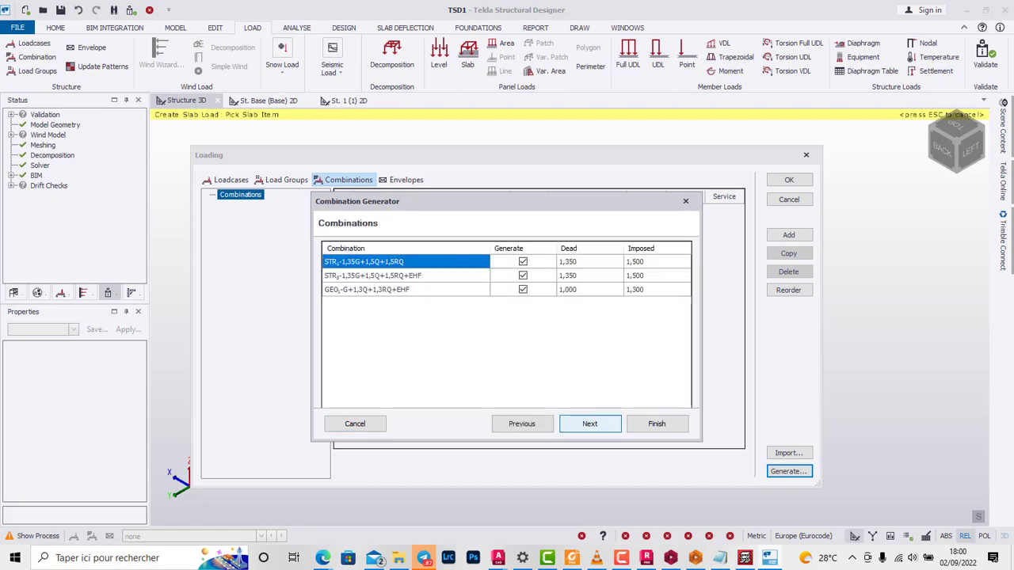
click(657, 423)
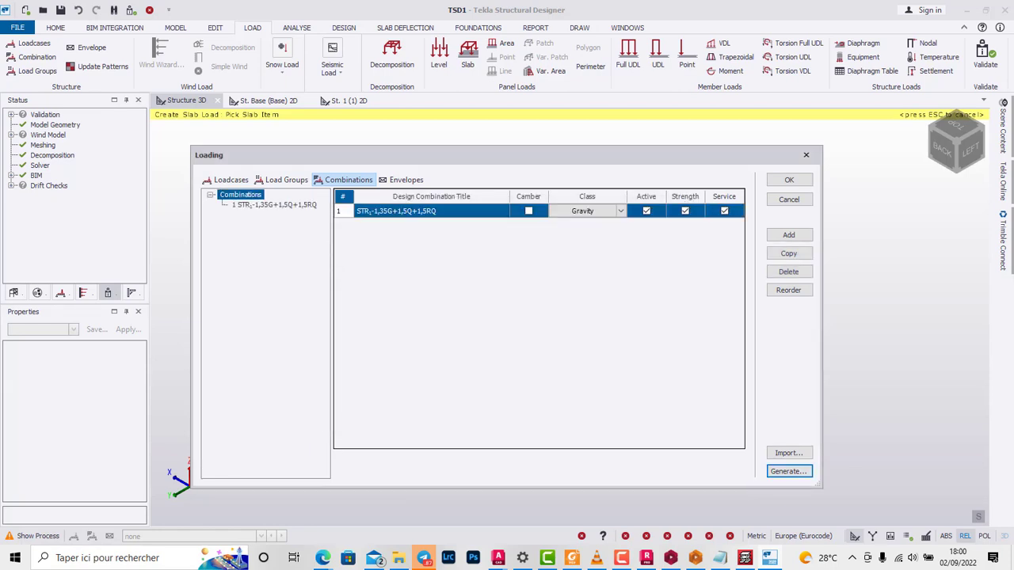
click(789, 179)
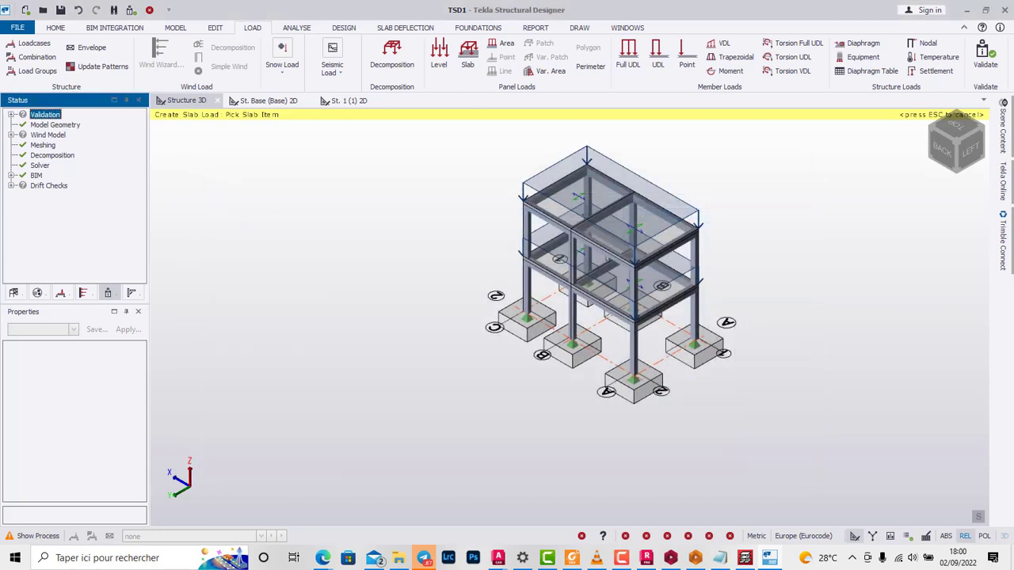
Step: Run the static concrete design of the loaded frame
click(296, 28)
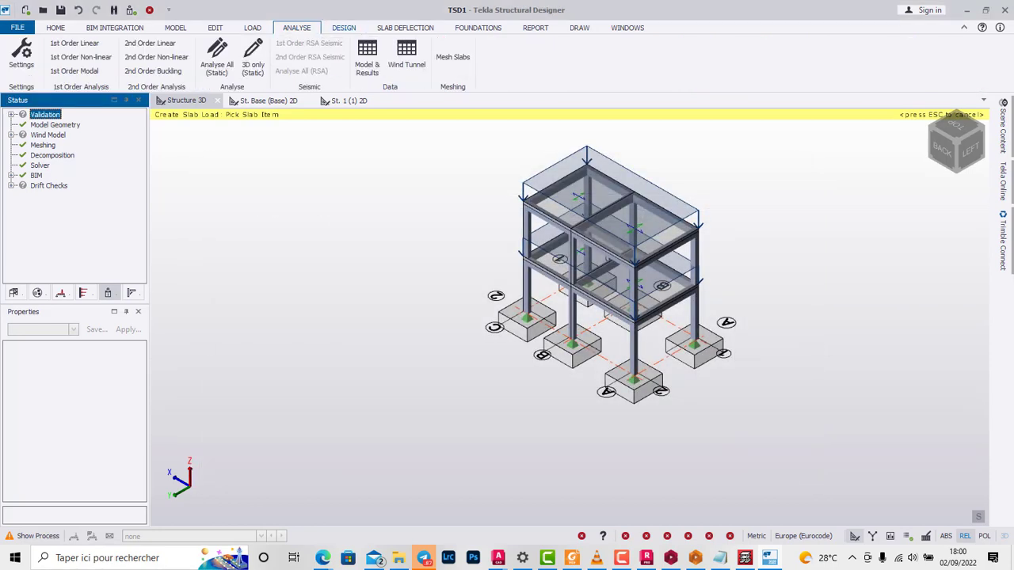
click(344, 27)
click(312, 56)
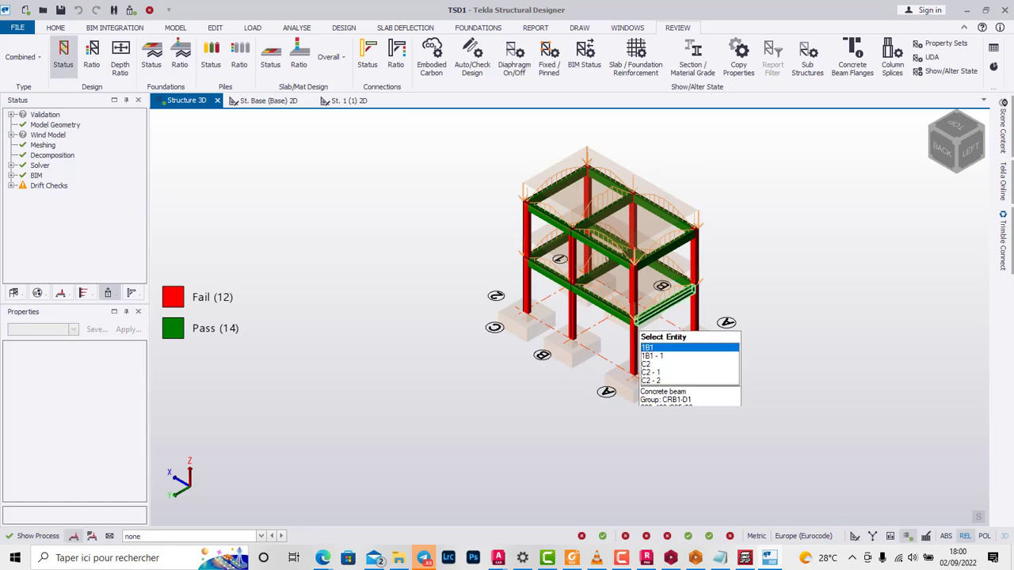
Step: Examine the pass/fail design status of the columns and beams from the front, left and isometric views
scroll(636, 333, up, 5)
scroll(655, 339, up, 3)
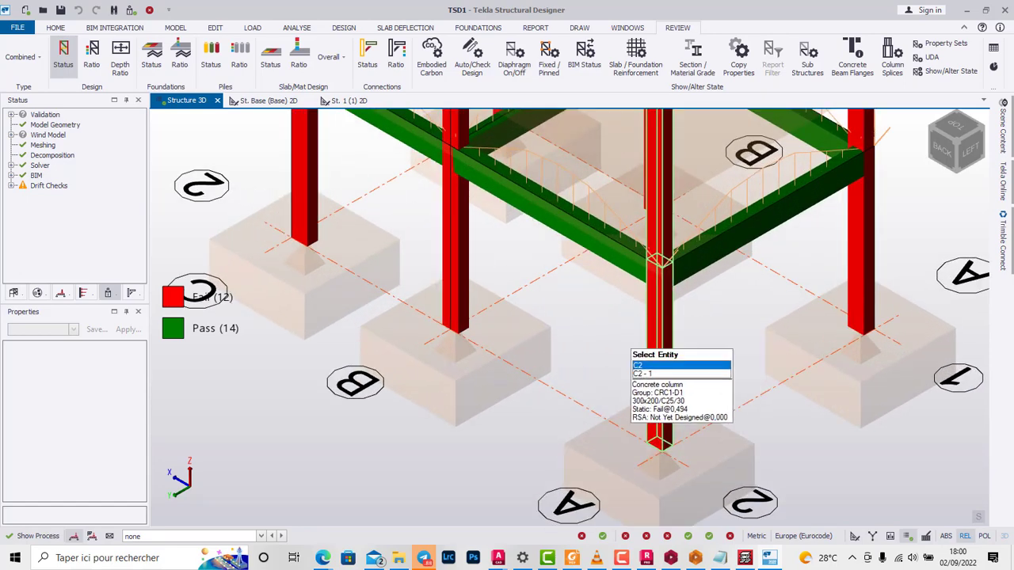
scroll(627, 372, down, 3)
click(949, 127)
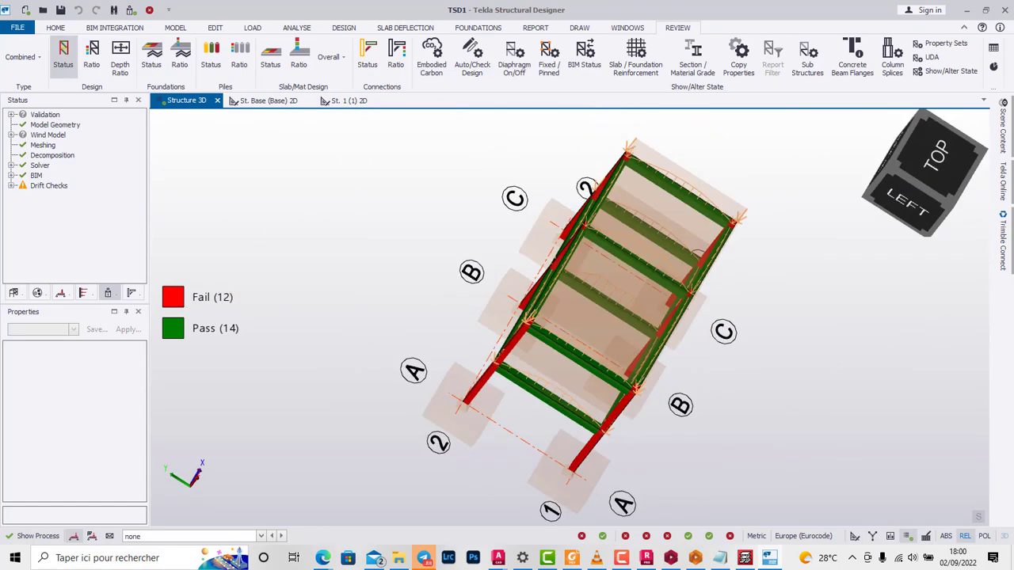
click(925, 221)
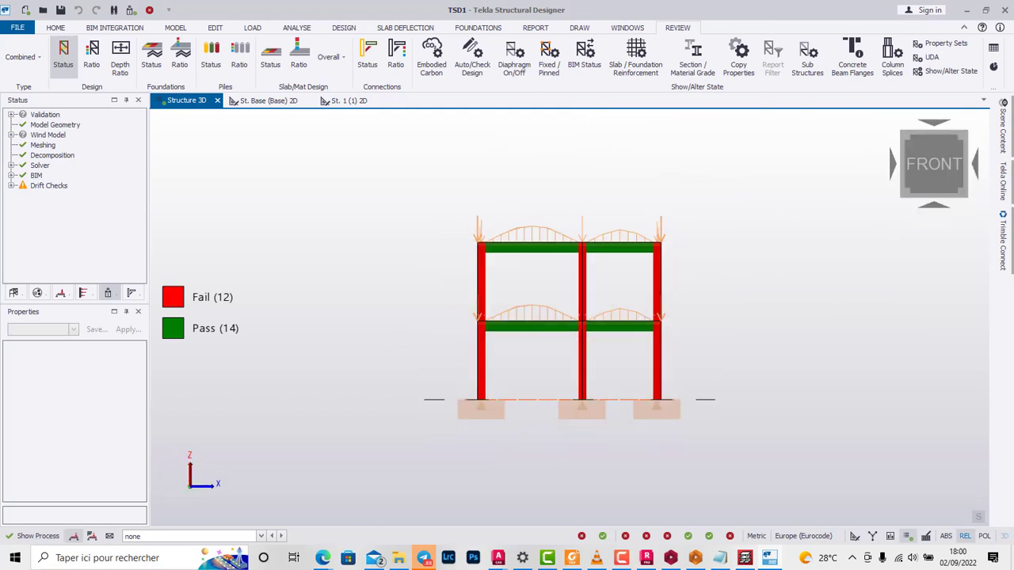
scroll(581, 360, up, 2)
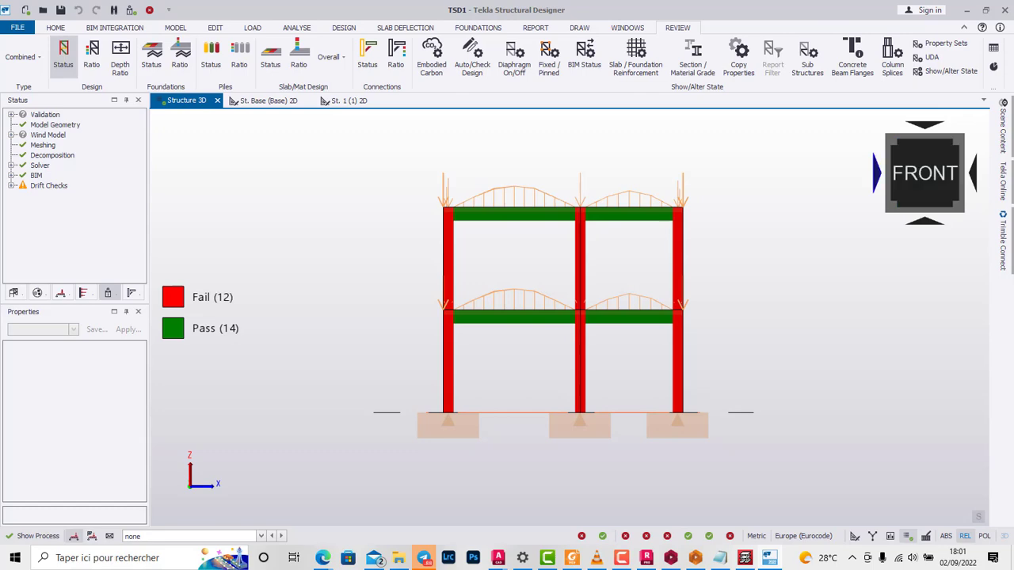
click(877, 174)
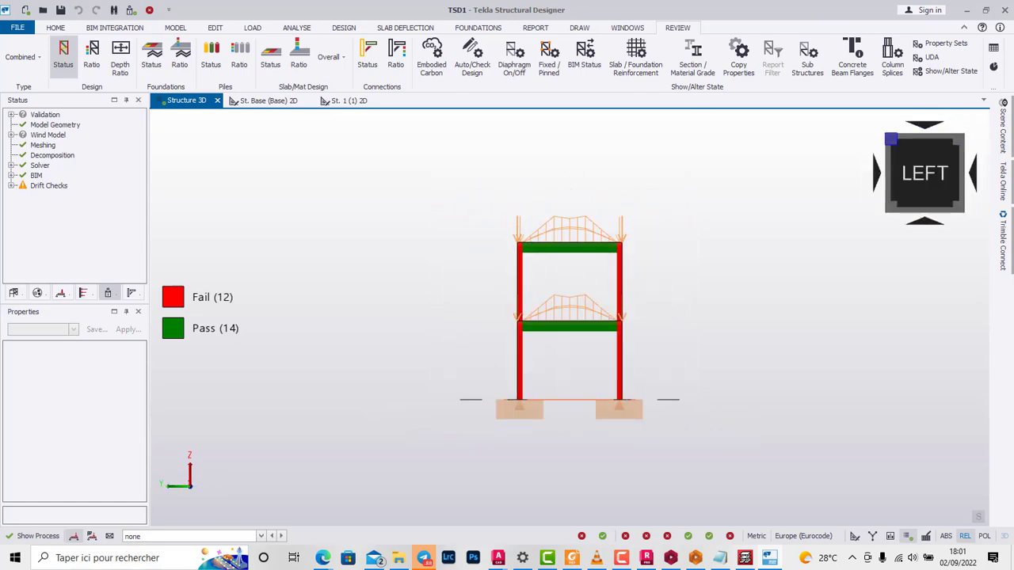
click(890, 139)
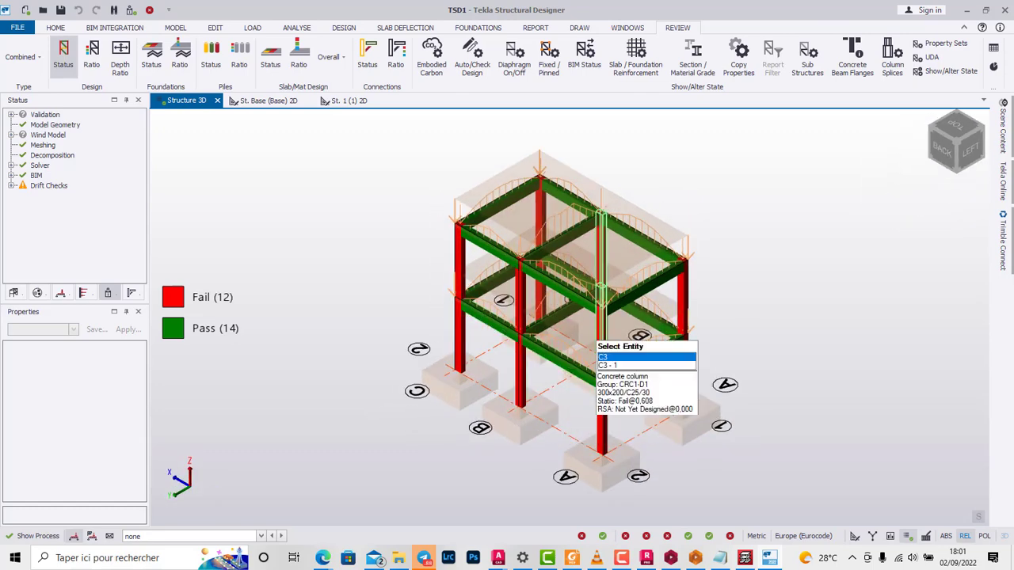
scroll(638, 165, down, 1)
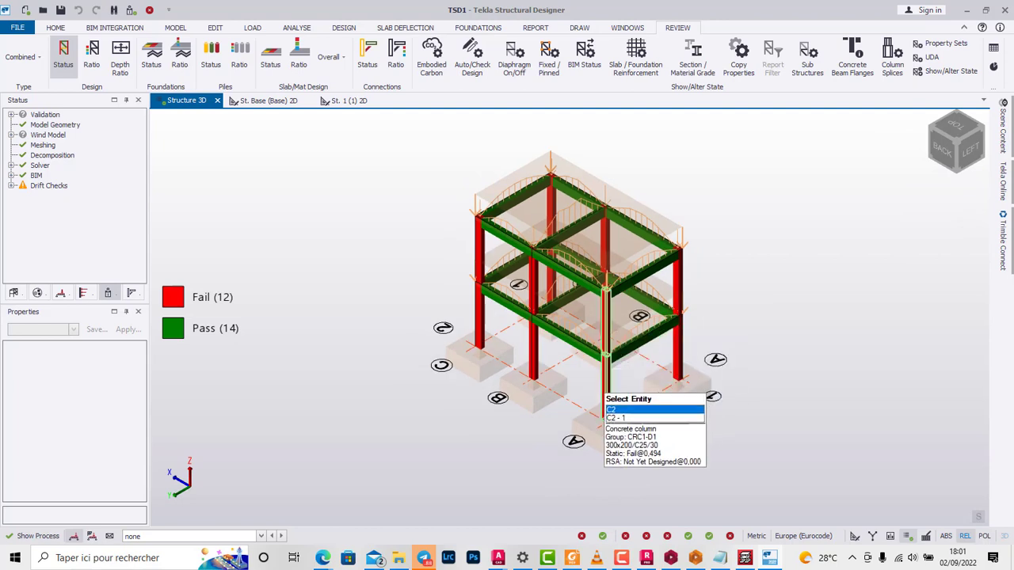
Step: Run the member design for column C2 at grid A/2 and close its results
click(605, 388)
right_click(605, 388)
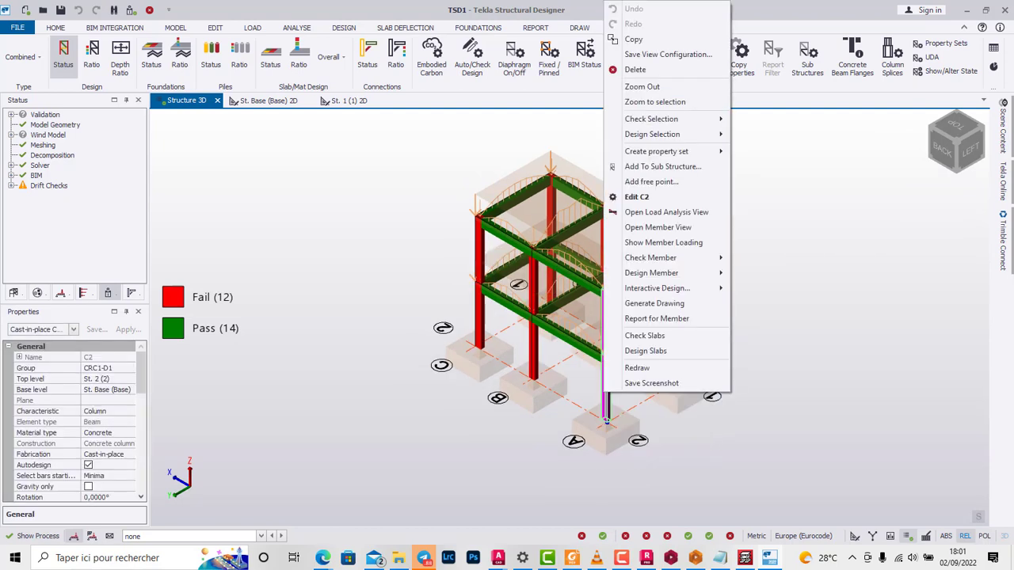
key(Up)
key(Up)
key(Up)
key(Up)
key(Up)
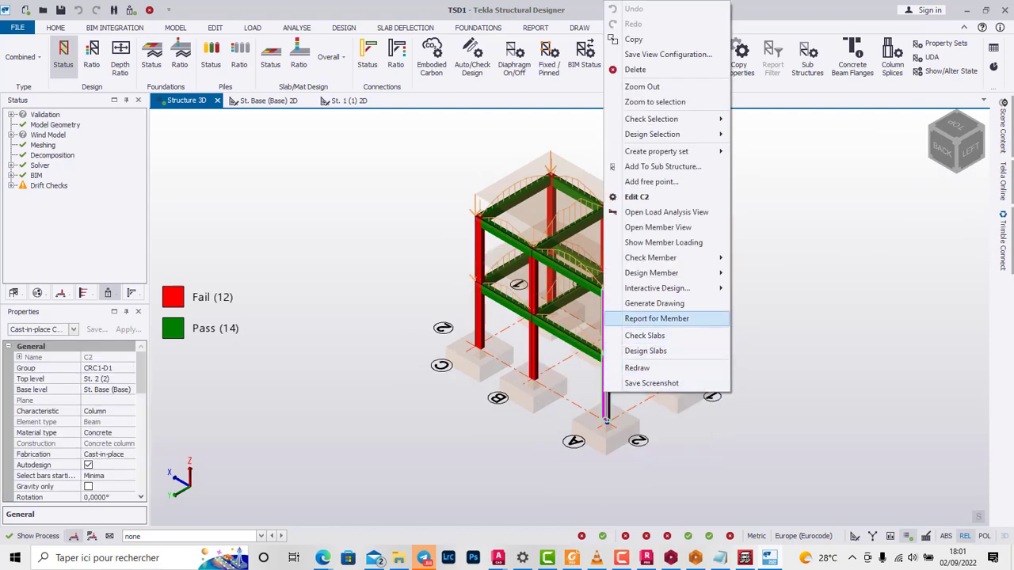
key(Up)
key(Up)
key(Up)
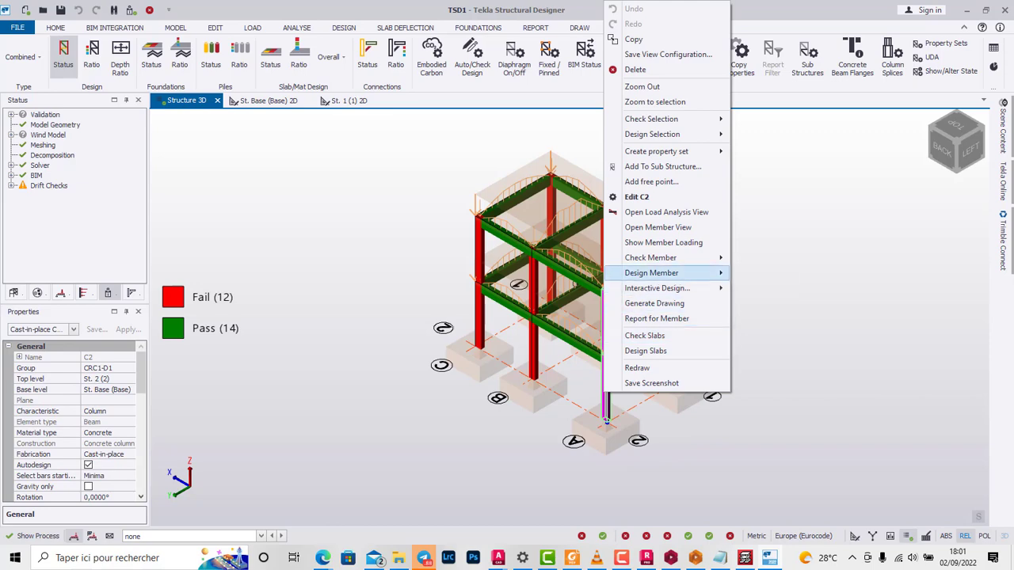
key(Right)
key(Down)
key(Return)
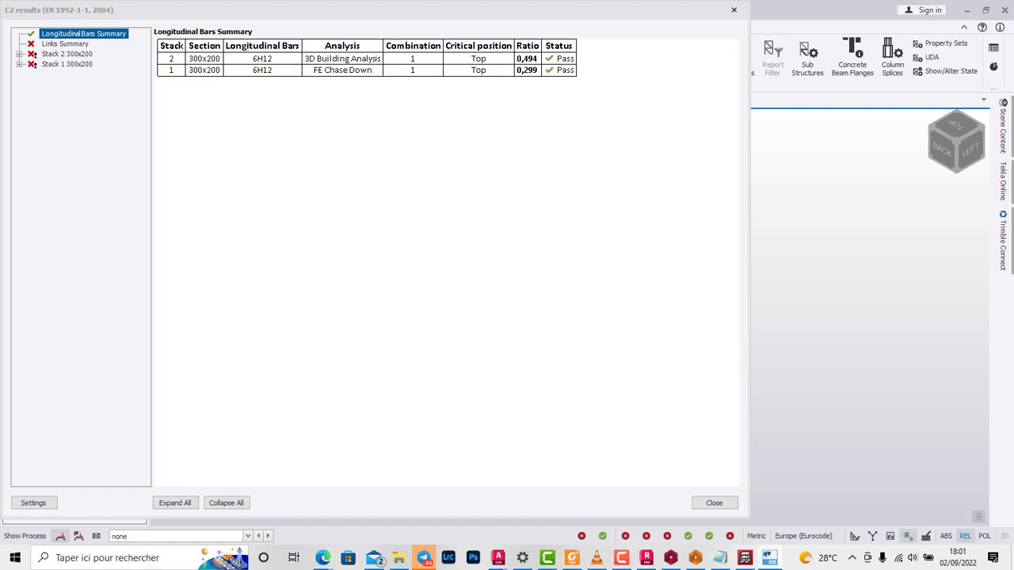
click(734, 11)
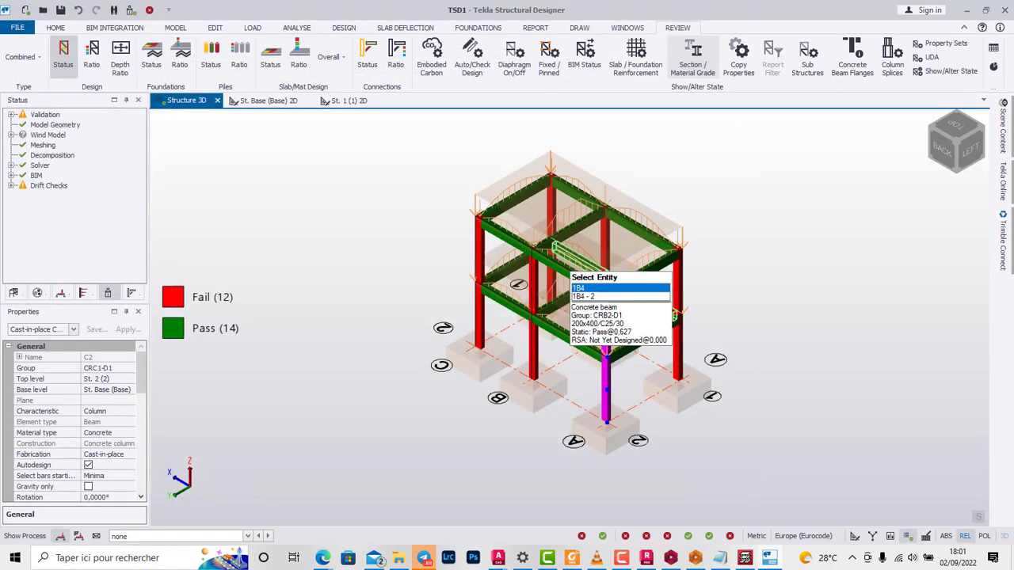
Step: Generate the detail drawing of column C1 at grid A/1 as C1 detailing.dxf, accepting the DXF export preferences
scroll(534, 370, up, 2)
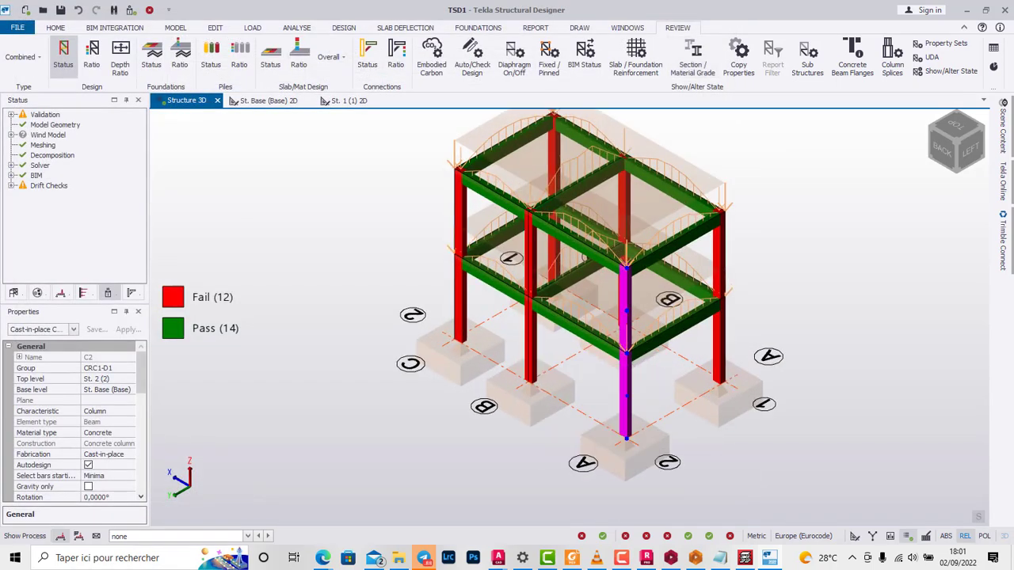
scroll(621, 295, down, 3)
scroll(613, 412, up, 4)
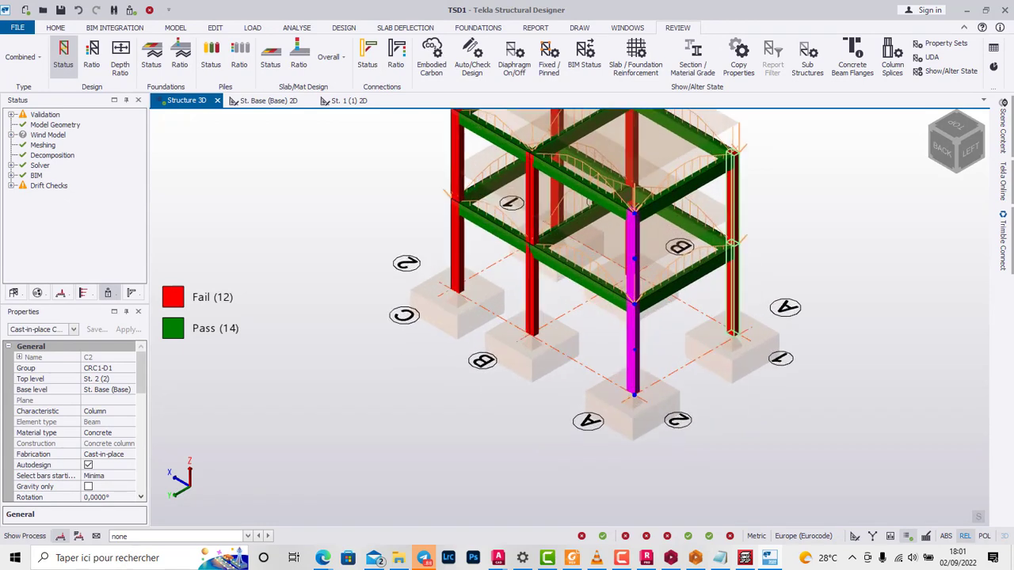
click(731, 308)
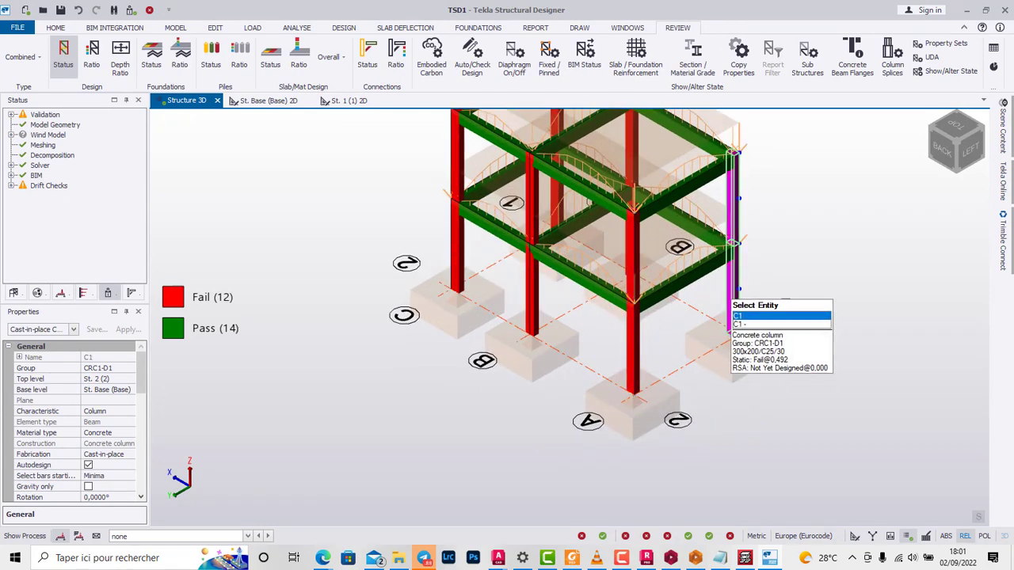
scroll(733, 299, down, 2)
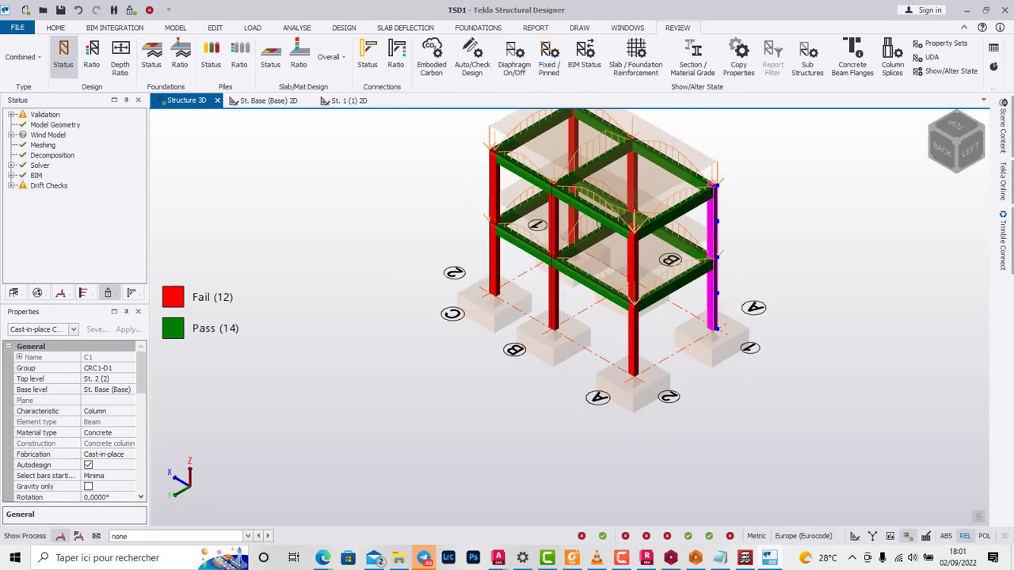
scroll(531, 296, up, 1)
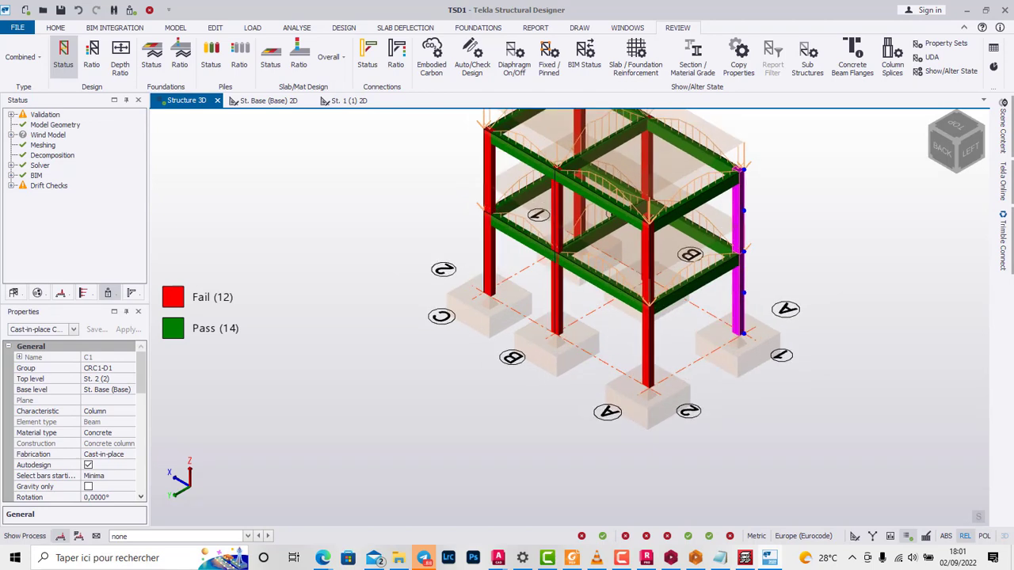
right_click(735, 315)
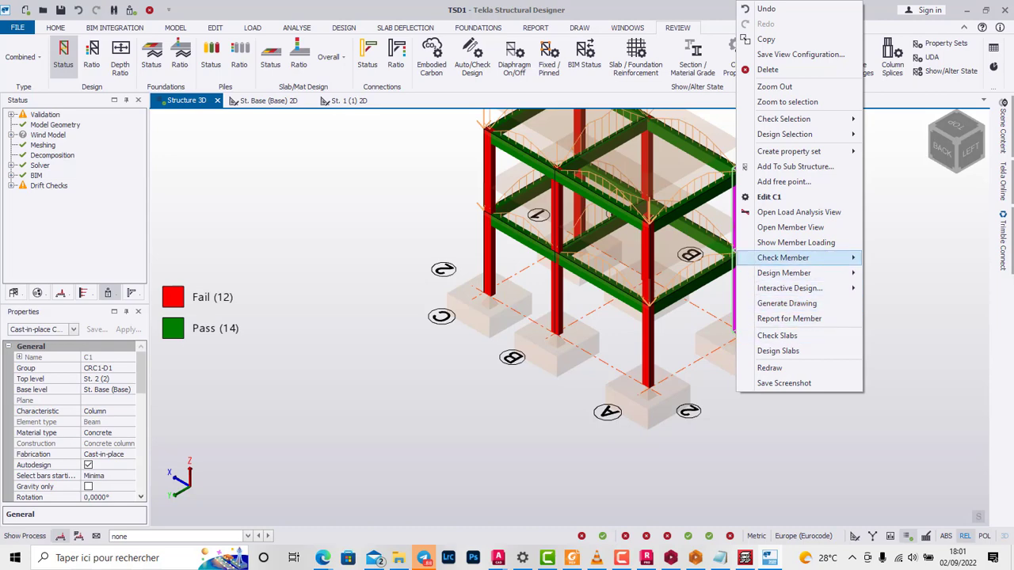
mouse_move(784, 257)
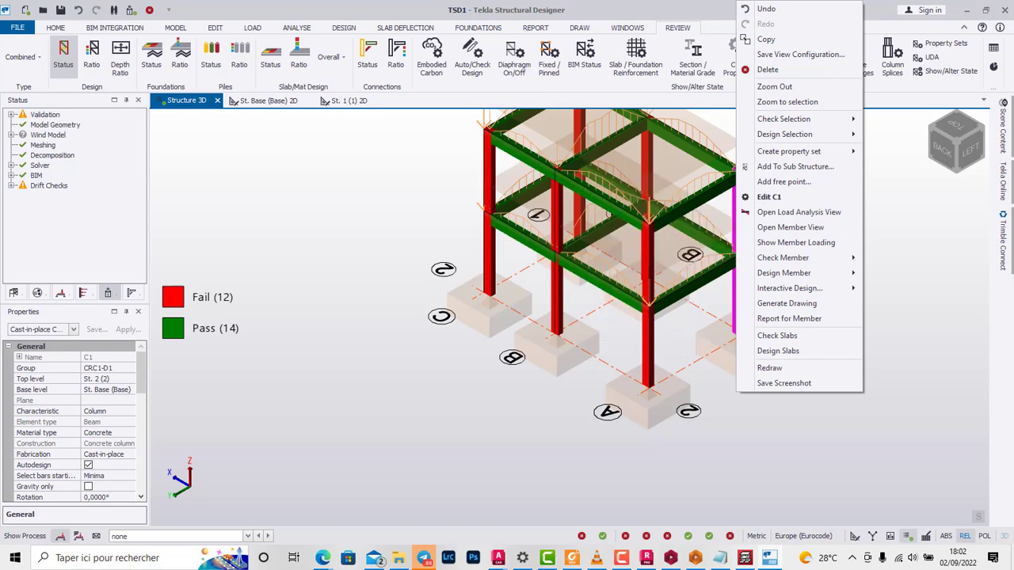
click(787, 303)
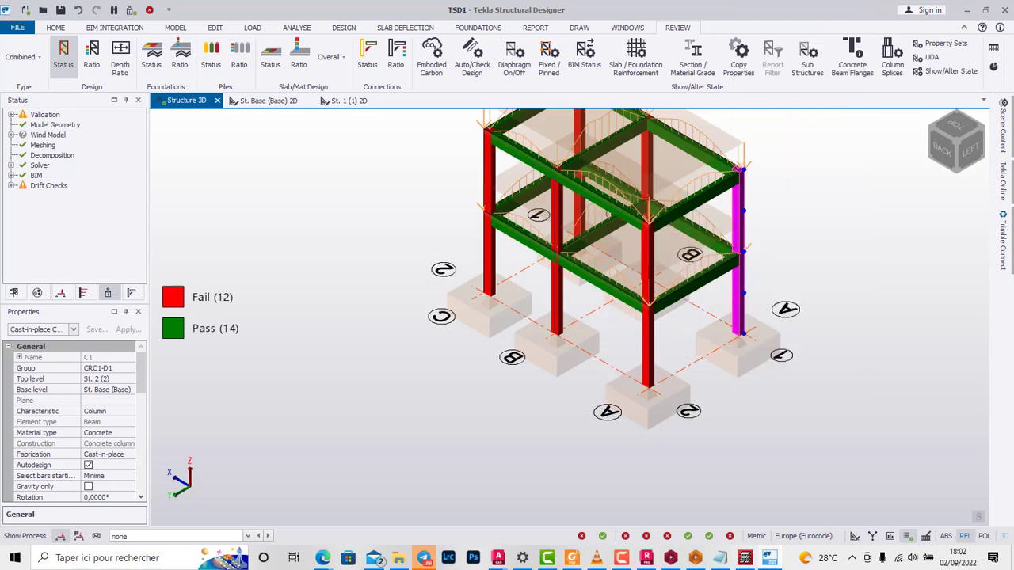
click(621, 198)
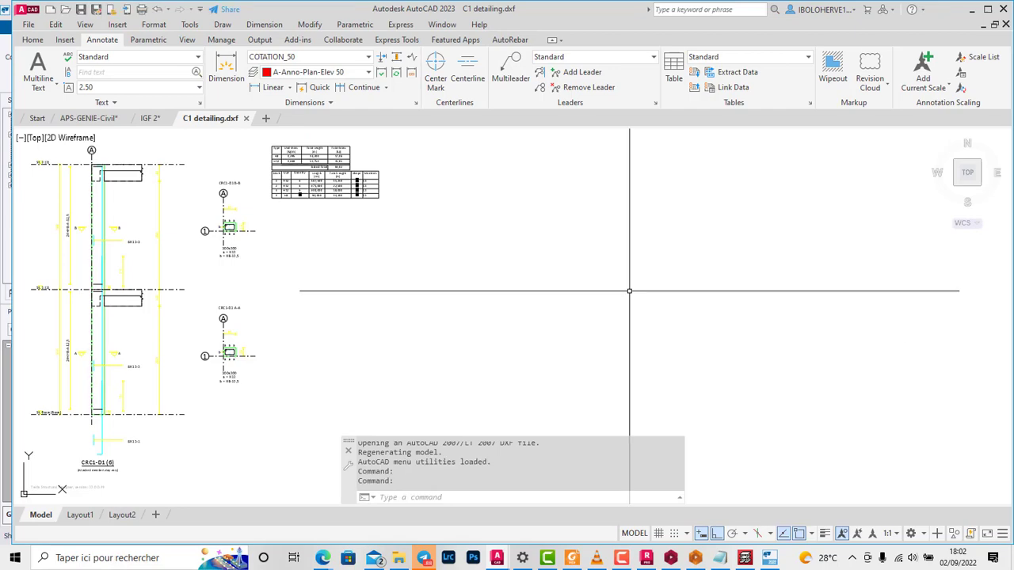
Step: Examine the column elevation and reinforcement sections in the C1 detailing drawing and close that drawing
scroll(209, 228, up, 5)
scroll(240, 224, up, 7)
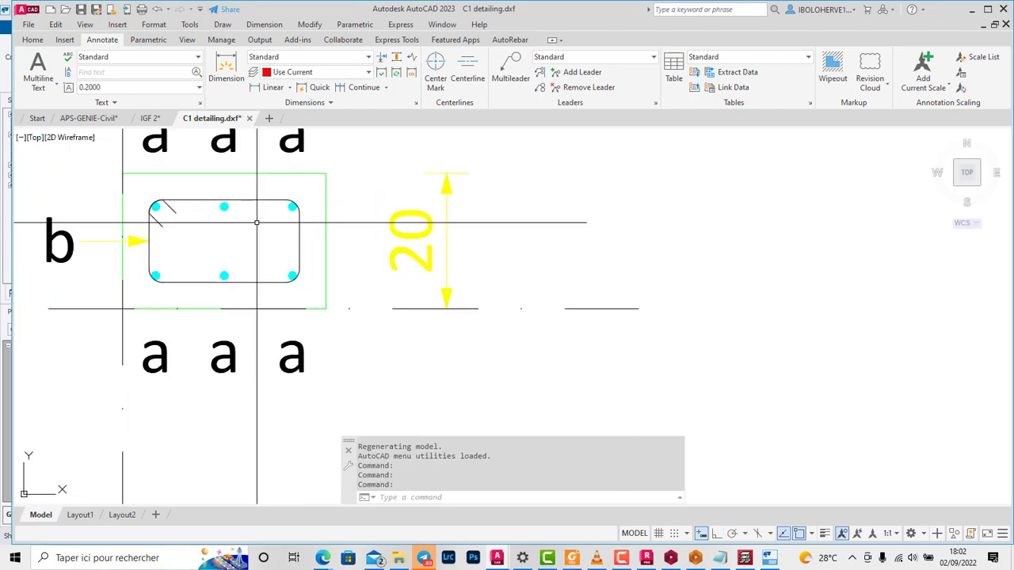
scroll(260, 222, down, 11)
scroll(331, 349, up, 9)
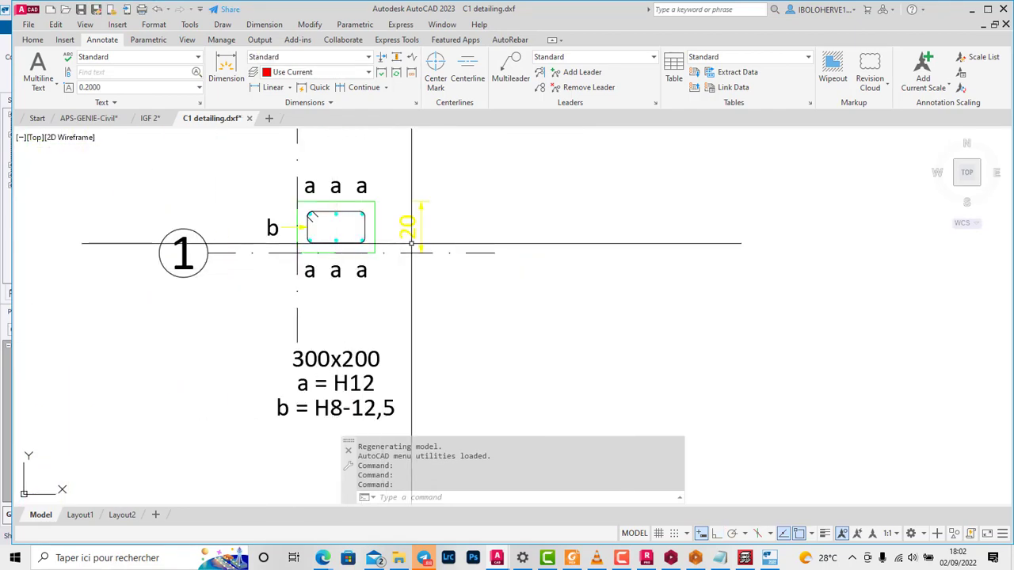
scroll(374, 285, down, 12)
scroll(325, 255, up, 5)
scroll(262, 142, down, 3)
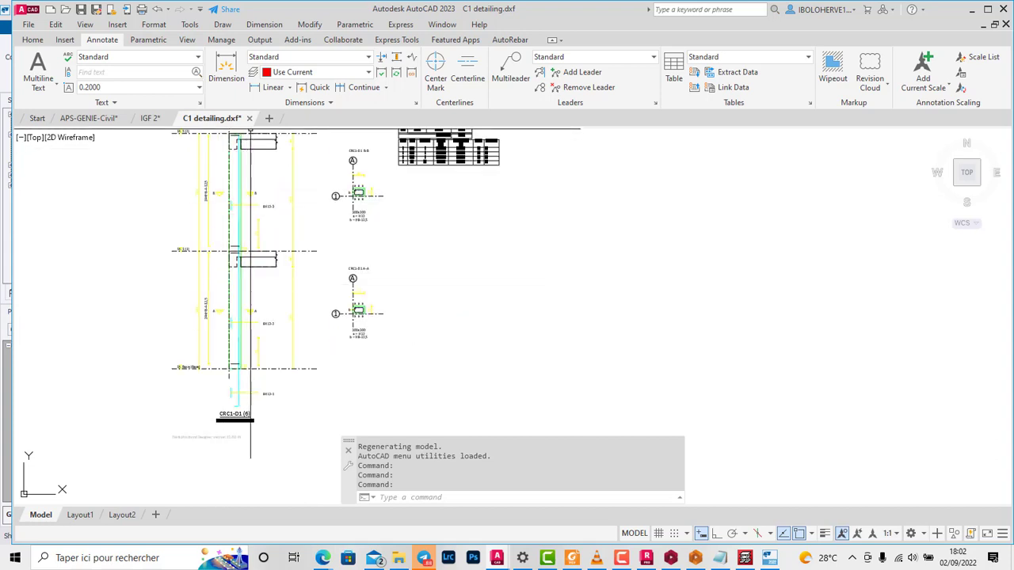
click(249, 118)
click(536, 305)
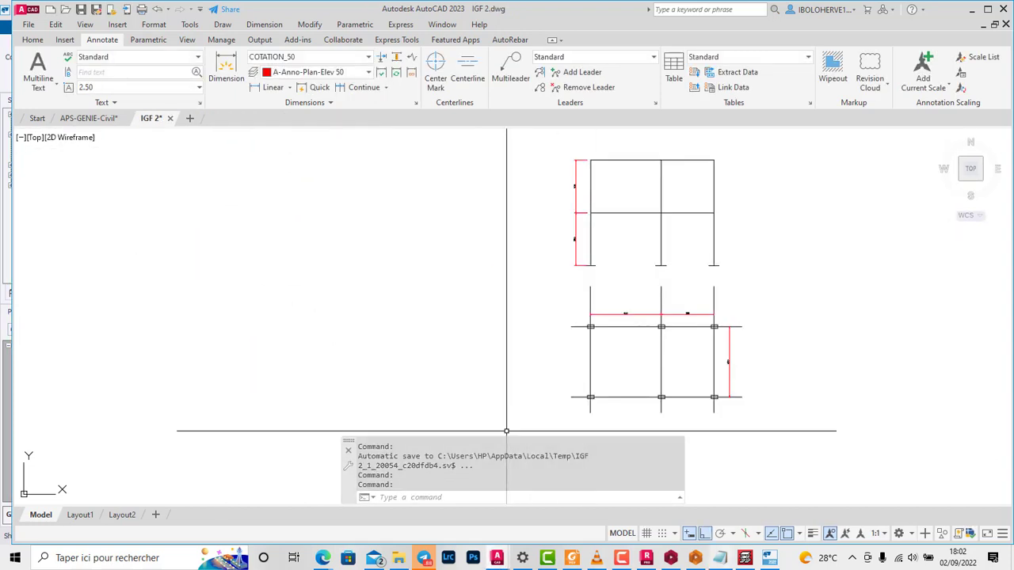
Step: Switch to Tekla Structural Designer, run the member design for first-storey beam 1B5 and close its results
click(770, 558)
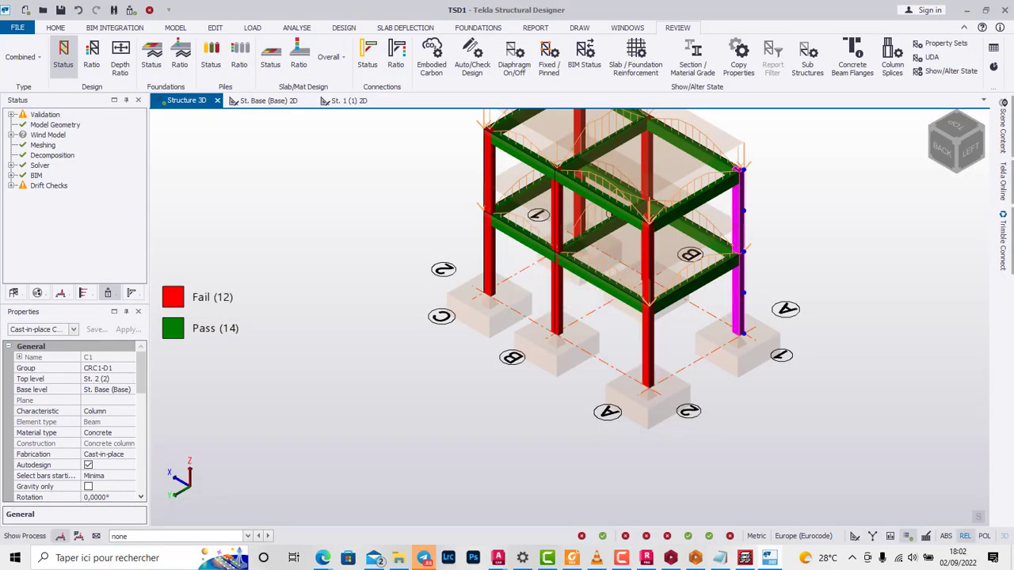
click(611, 288)
right_click(611, 288)
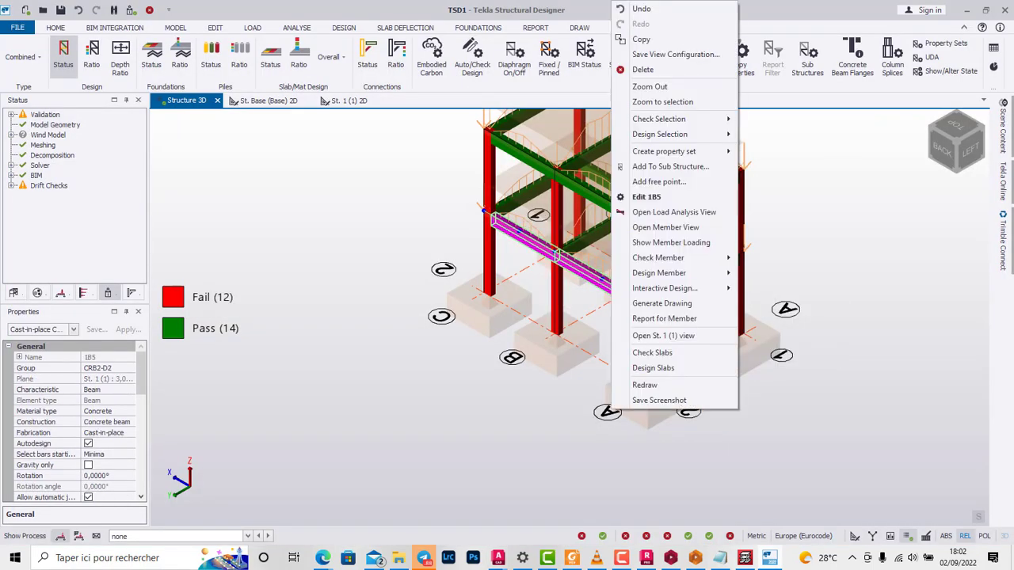
click(765, 274)
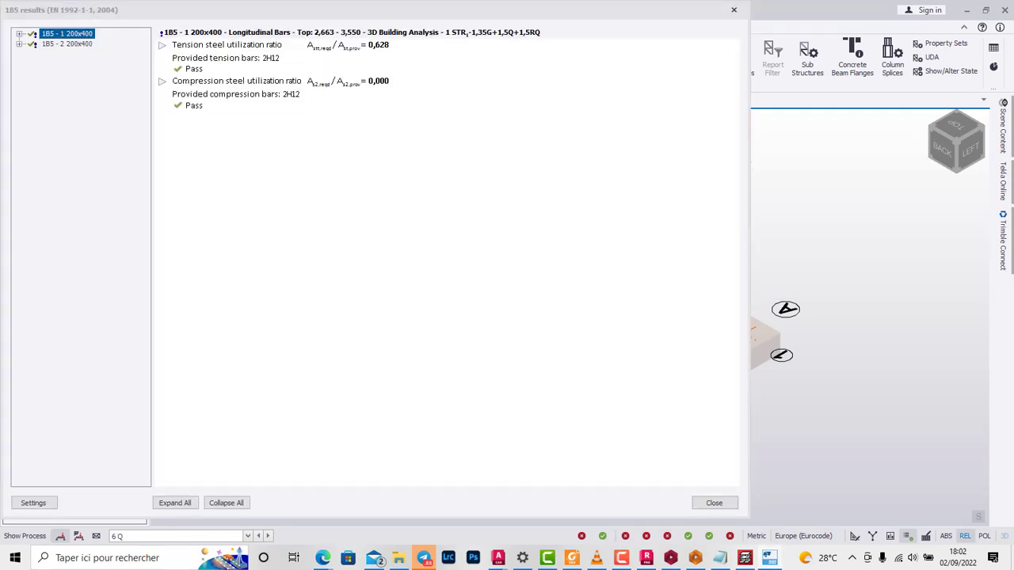
click(713, 504)
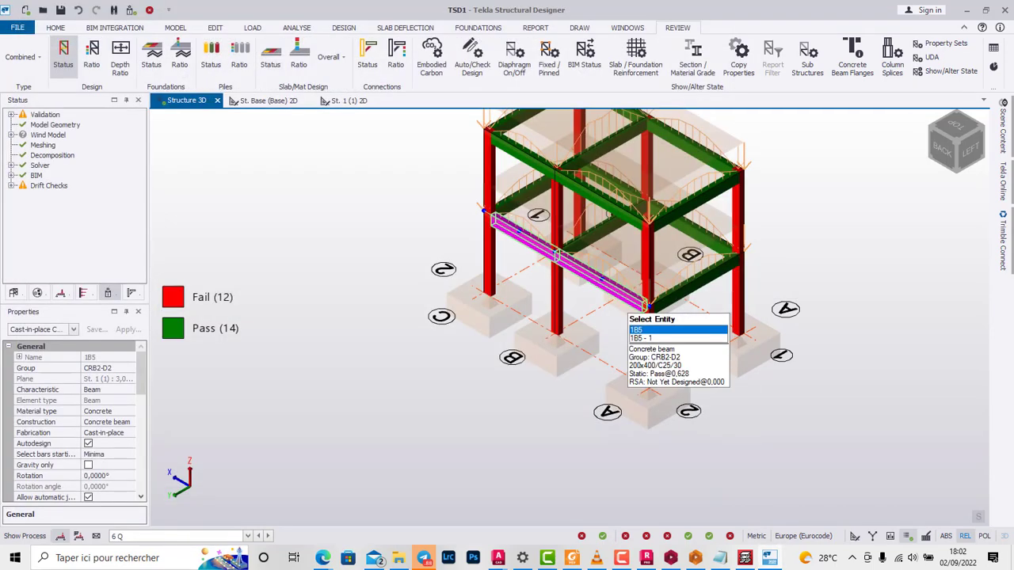
Step: Generate the detail drawing of beam 1B5 as a DXF with the automatic file name, Beam Detail layers and 1:25 scale
right_click(627, 307)
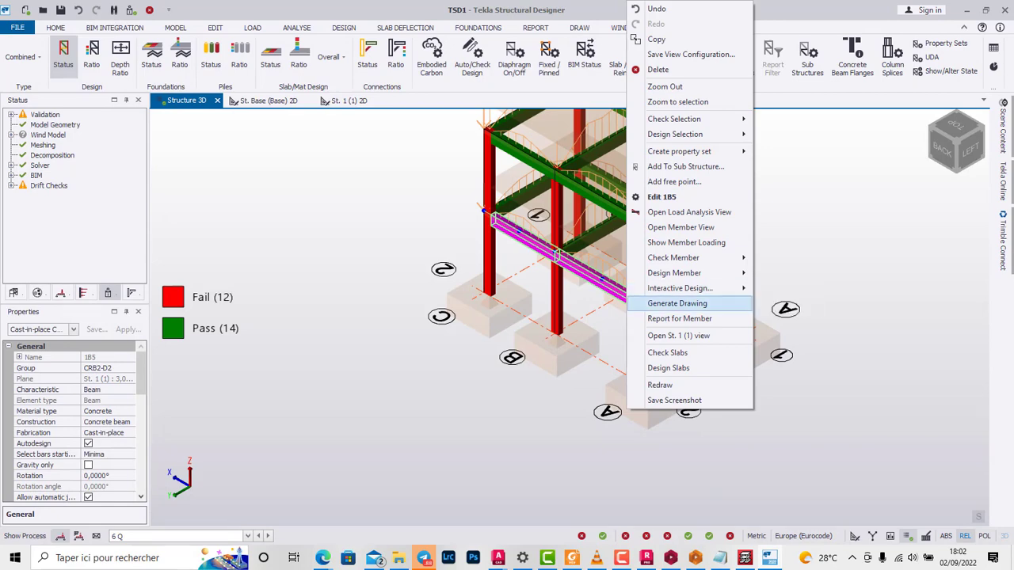
click(677, 304)
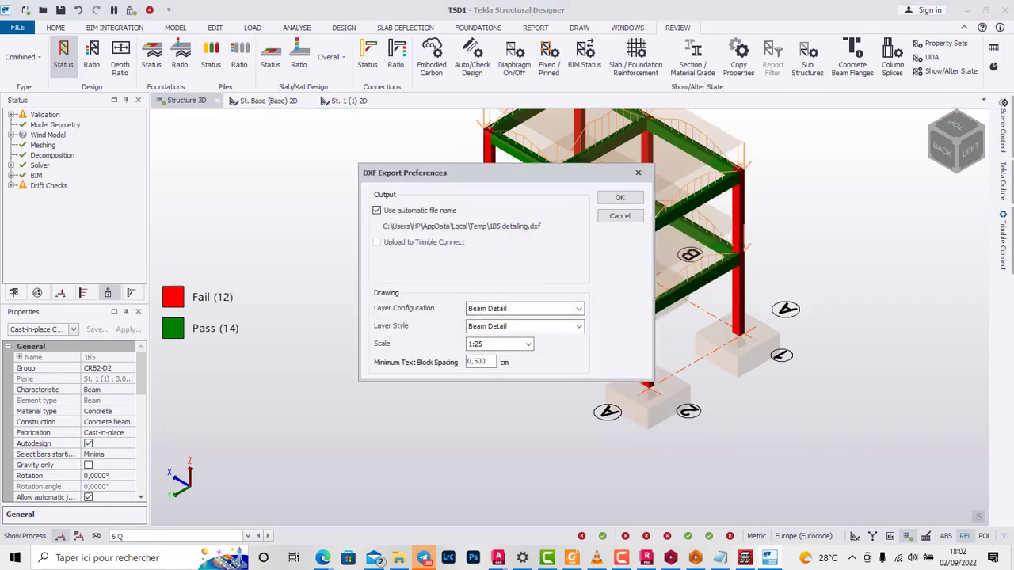
click(620, 198)
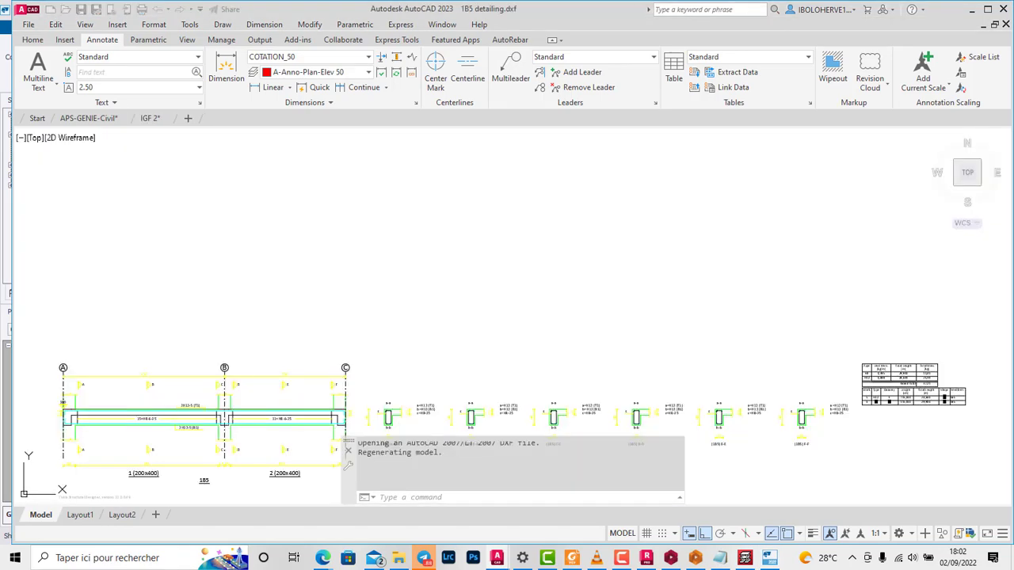
scroll(550, 314, up, 10)
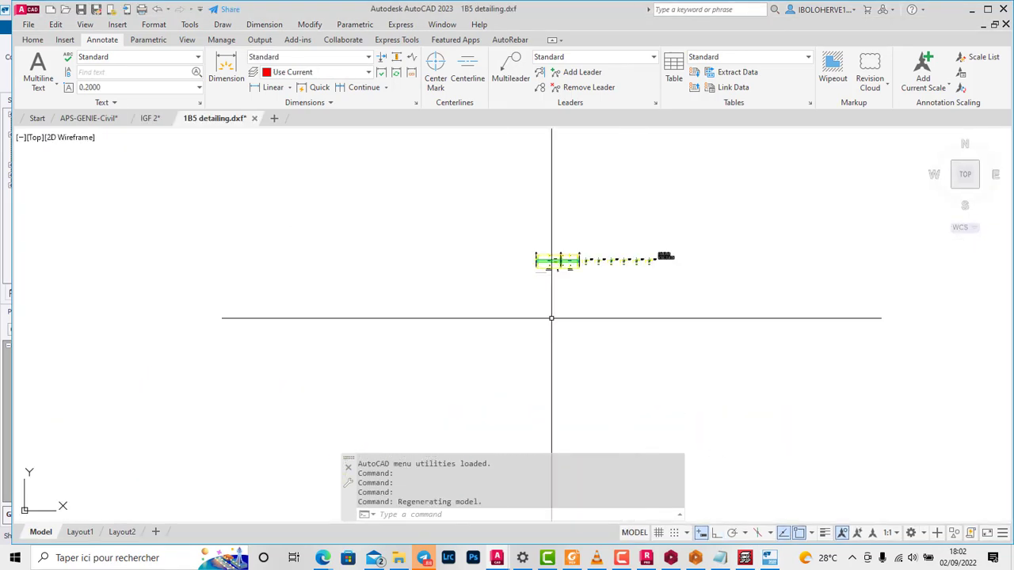
Step: Examine the beam elevation and cross-sections A-A to E-E in the 1B5 detailing drawing and close it without saving changes
scroll(589, 261, down, 8)
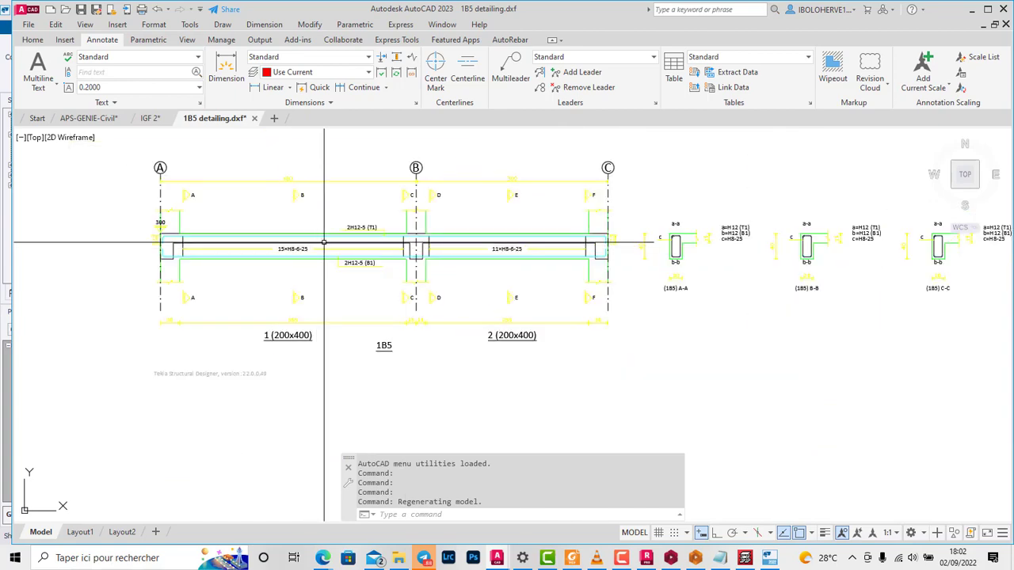
scroll(373, 235, up, 7)
scroll(314, 275, down, 5)
scroll(524, 259, up, 10)
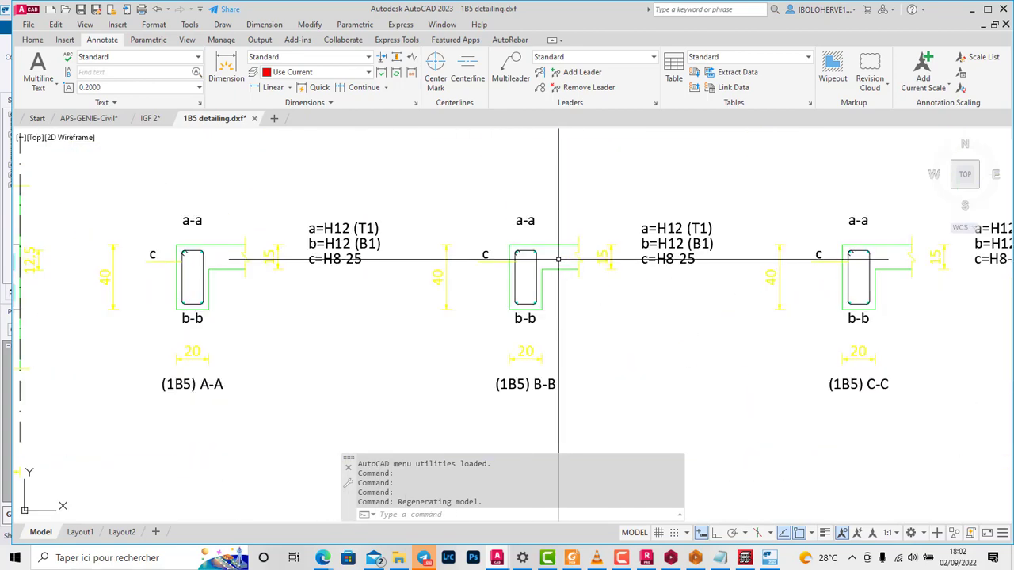
scroll(512, 262, down, 4)
scroll(510, 275, up, 2)
scroll(504, 269, down, 4)
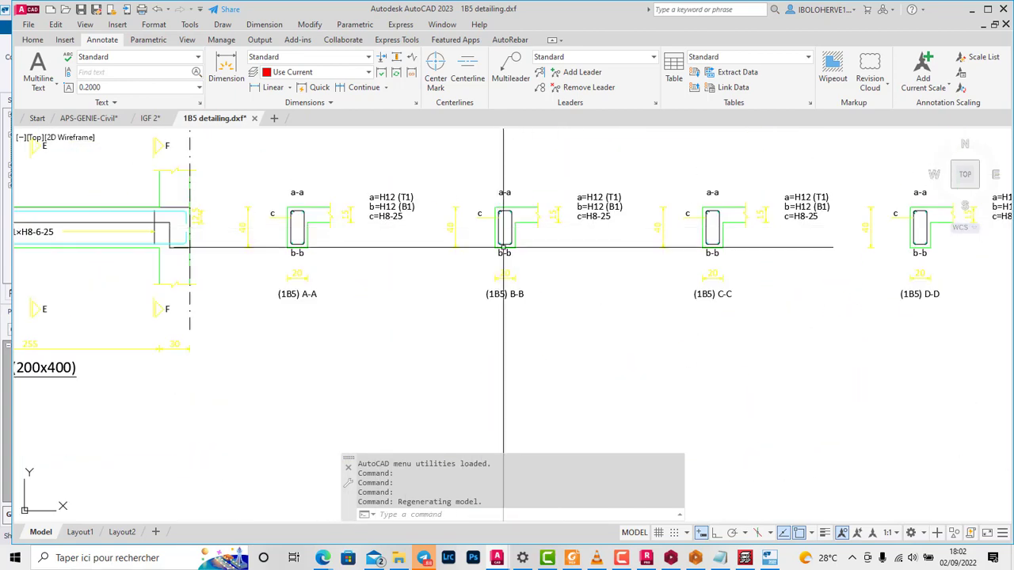
scroll(719, 204, up, 5)
scroll(538, 249, down, 5)
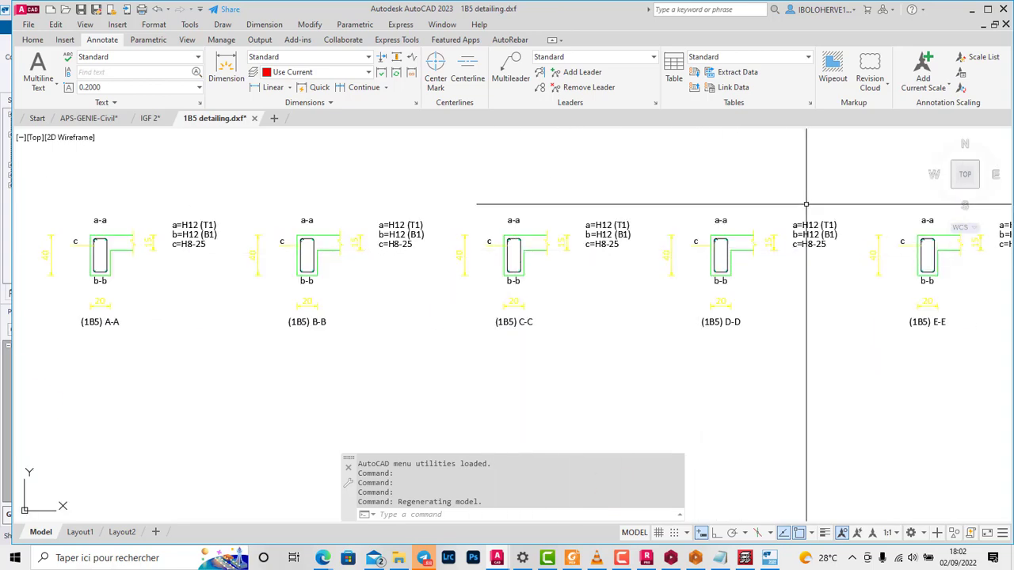
click(254, 118)
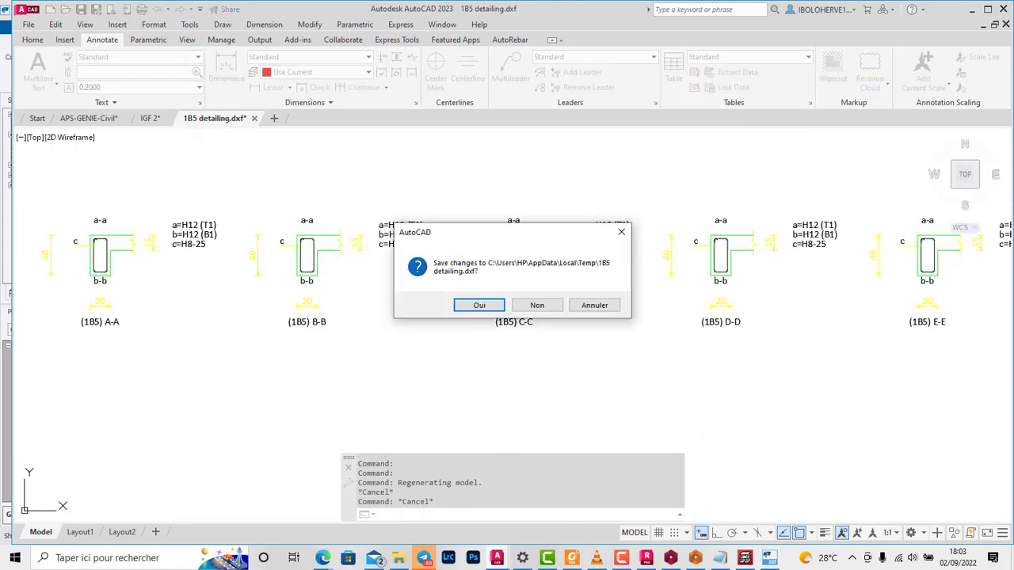
click(538, 305)
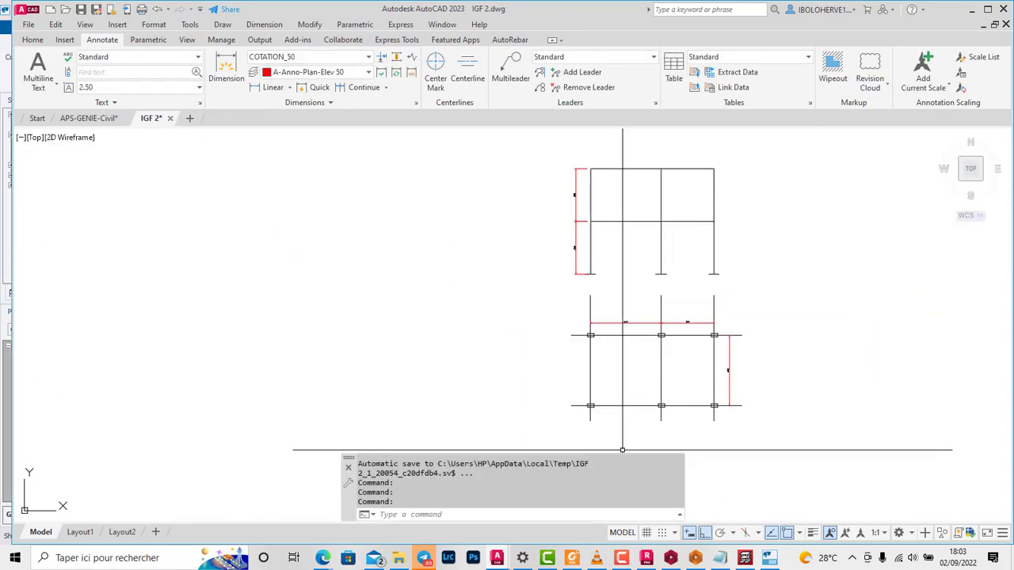
Step: Switch to Tekla Structural Designer and open the 2D plan view of level St. 1 (1) from the structure's levels
click(769, 558)
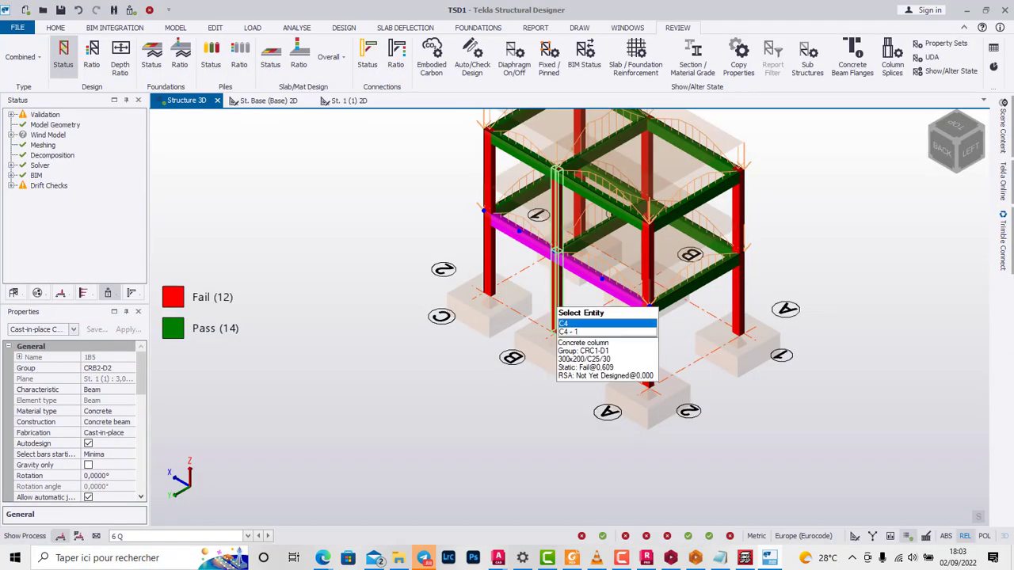
scroll(543, 301, down, 1)
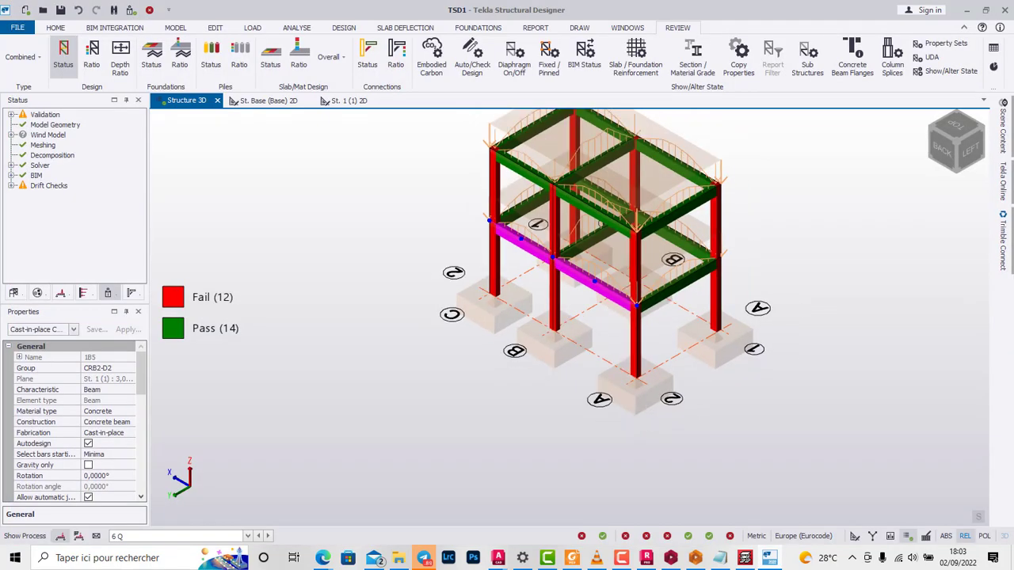
click(266, 100)
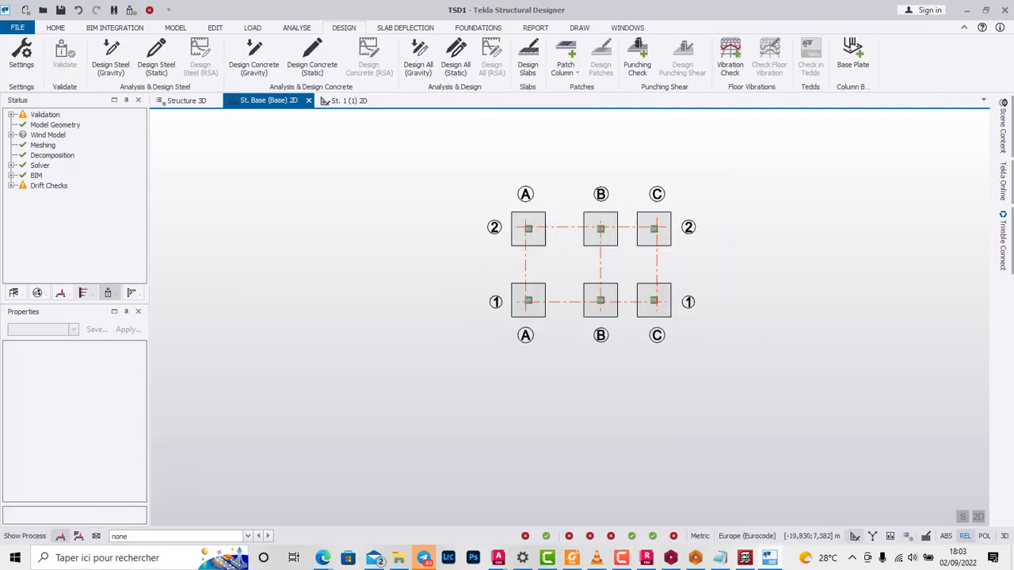
click(14, 293)
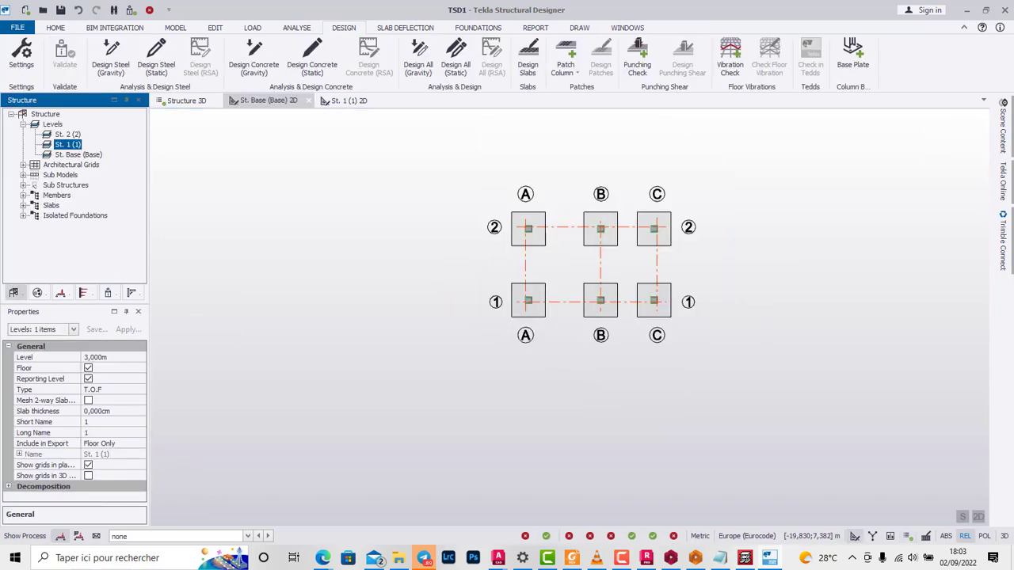
double_click(68, 144)
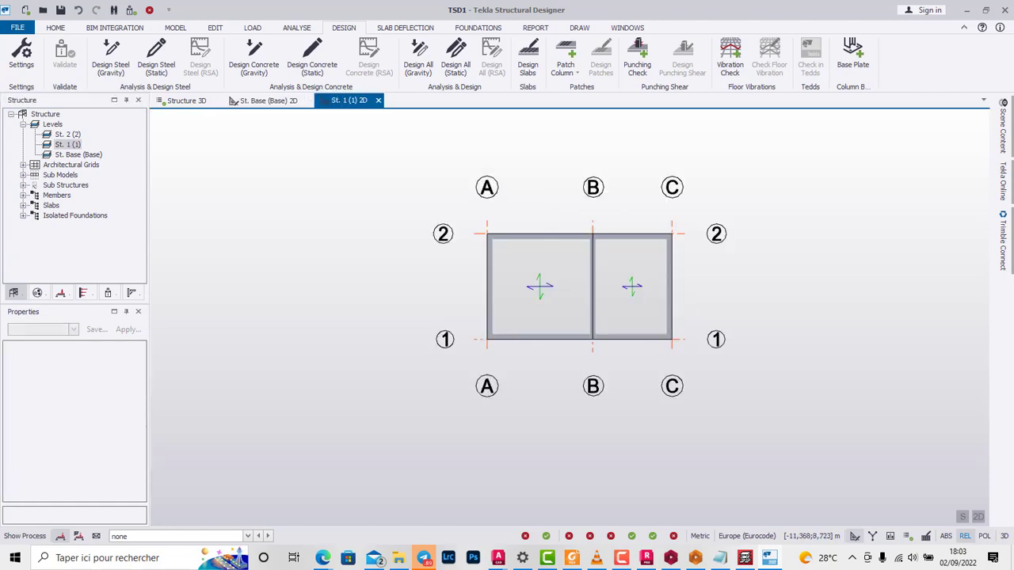
Step: Examine the slab panels and beams between grids A to C and 1 to 2 in the St. 1 plan
scroll(577, 340, up, 2)
scroll(606, 229, up, 3)
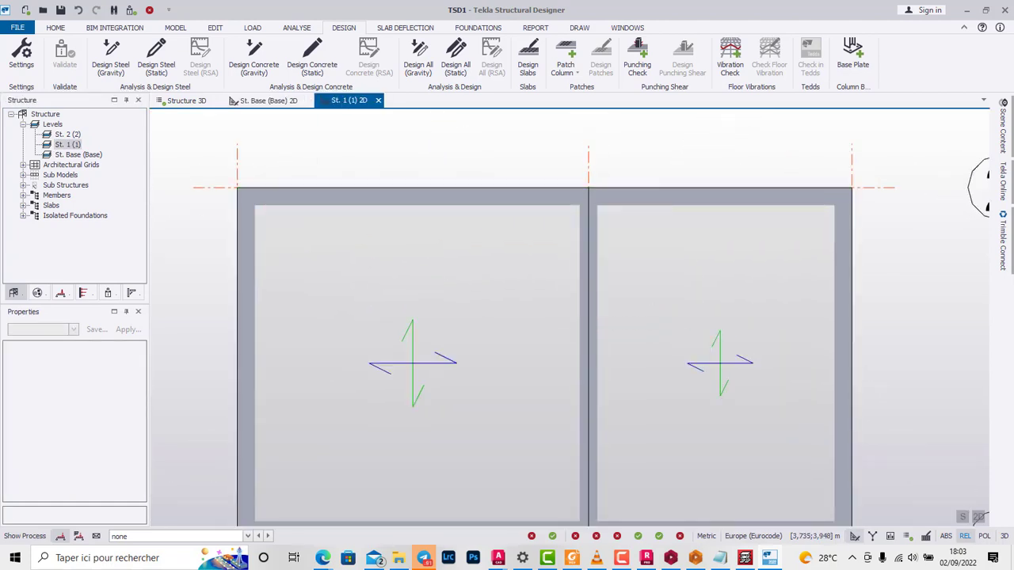
scroll(356, 166, down, 3)
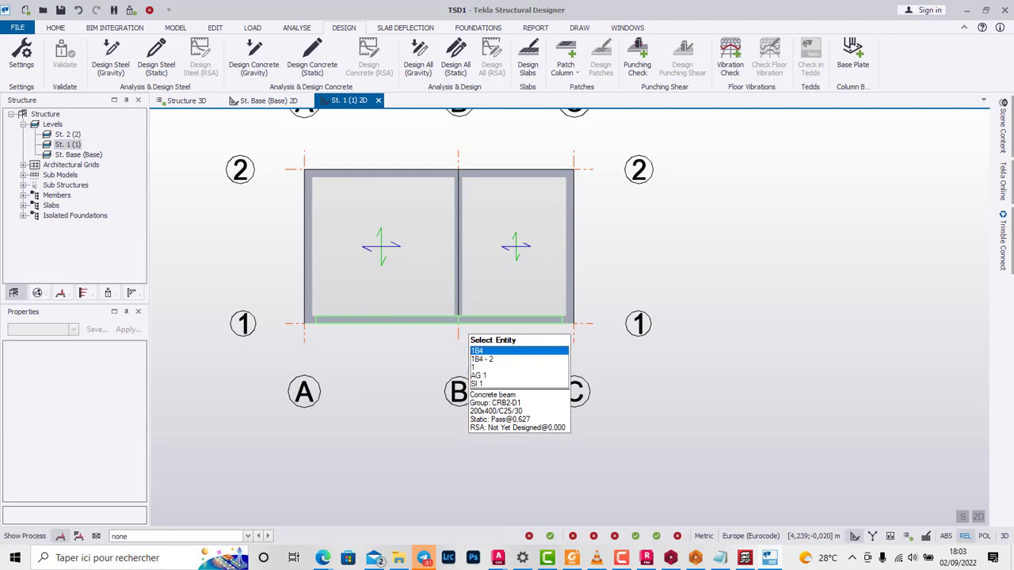
scroll(432, 300, down, 3)
scroll(509, 266, up, 1)
scroll(547, 209, up, 3)
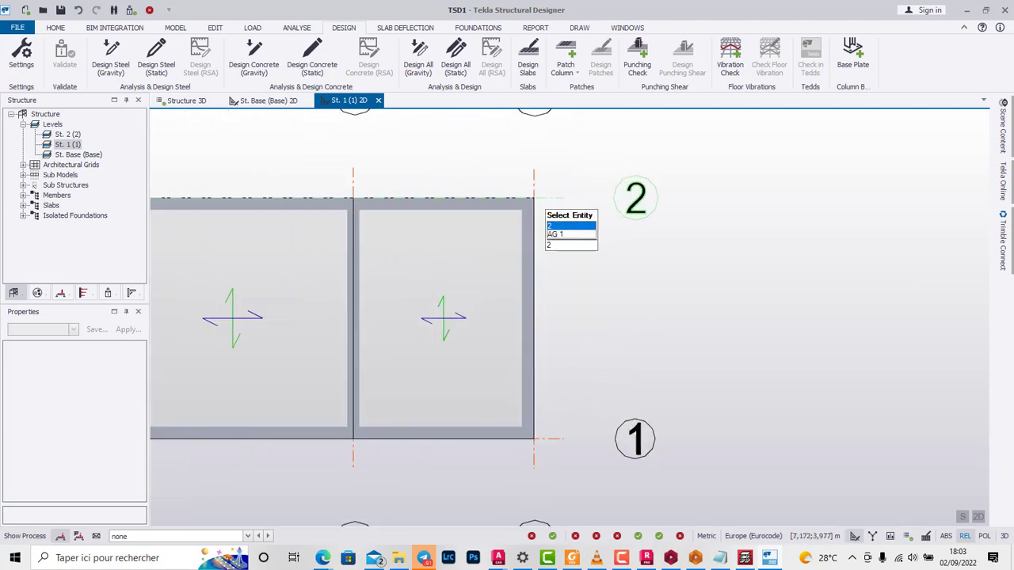
scroll(515, 218, down, 2)
scroll(504, 216, up, 3)
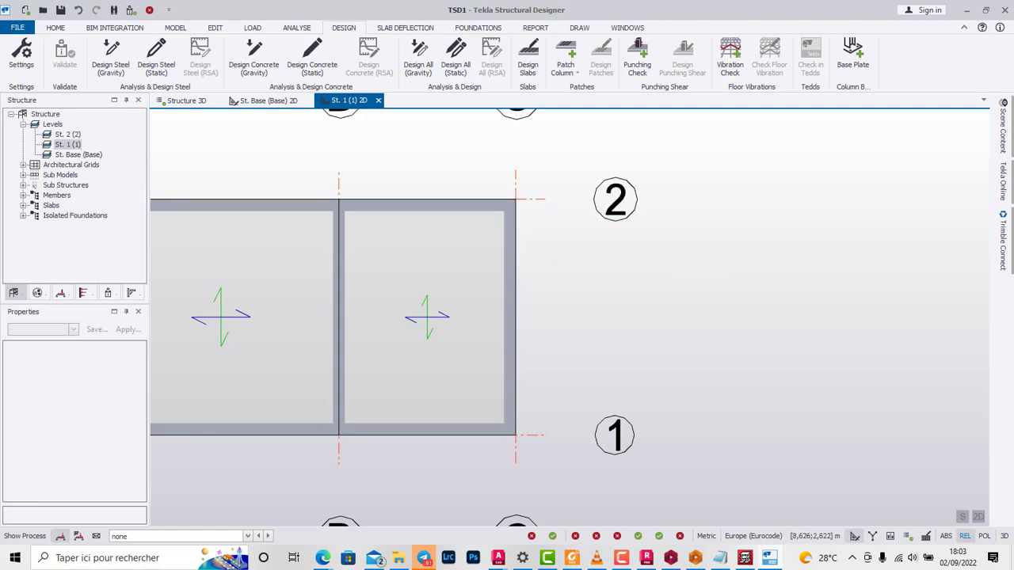
scroll(632, 247, down, 1)
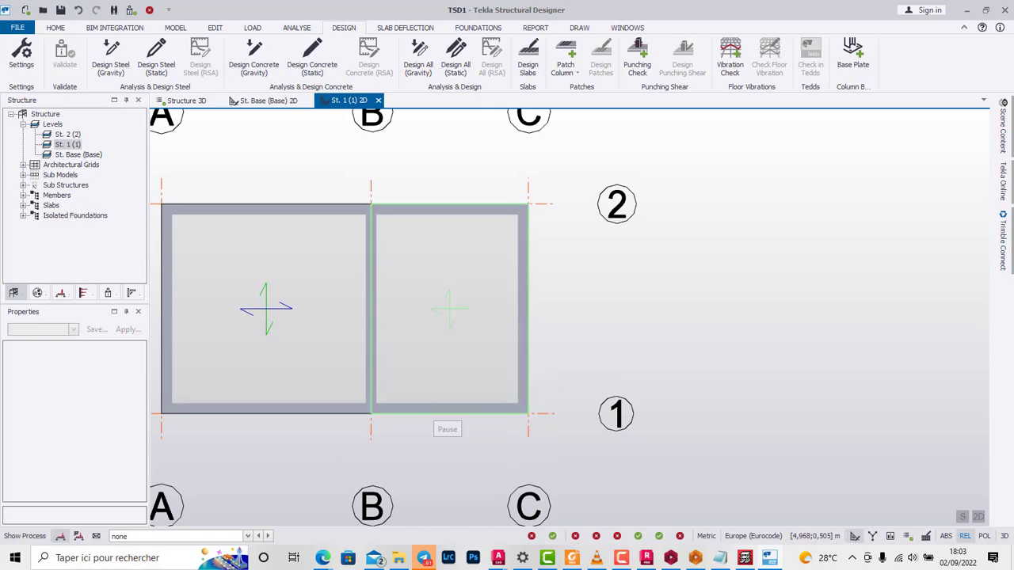